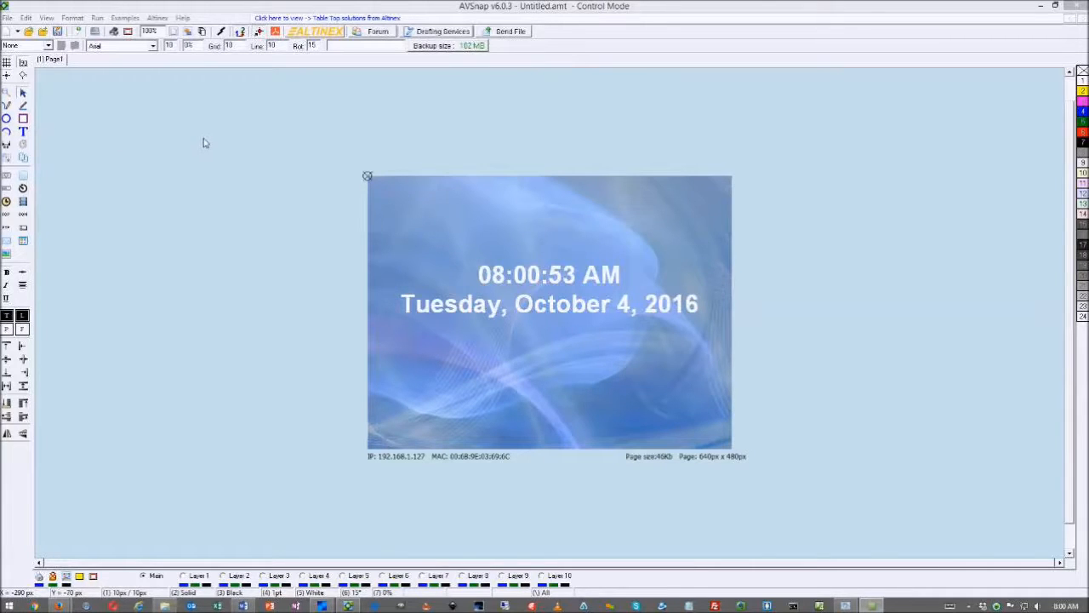
Select the page objects, then delete the clock text and the background image
{"action": "left_click_drag", "start_coordinate": [203, 139], "coordinate": [335, 242]}
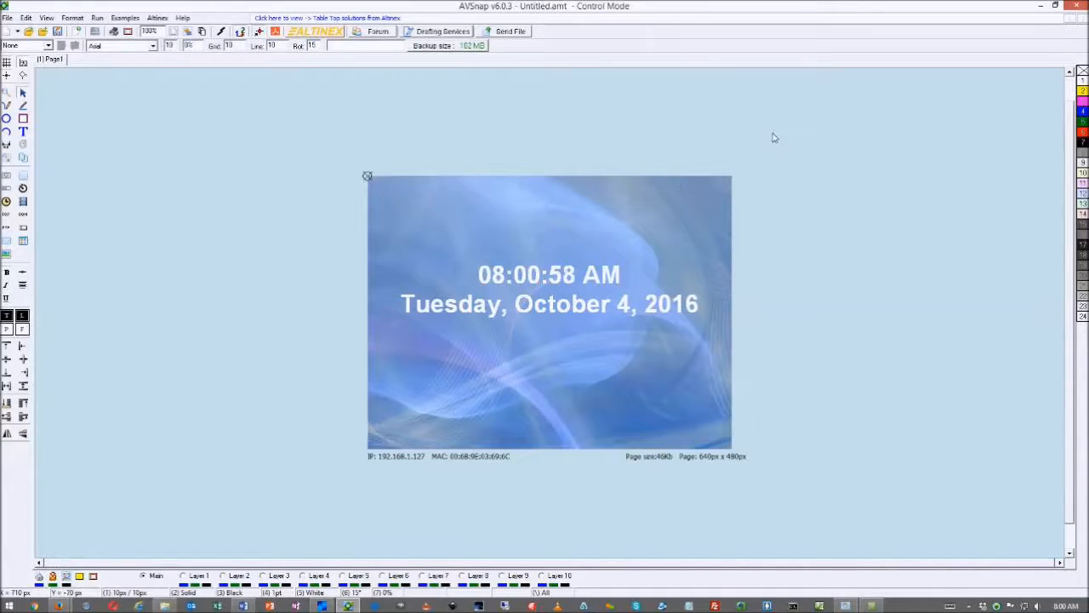
{"action": "left_click_drag", "start_coordinate": [771, 133], "coordinate": [600, 263]}
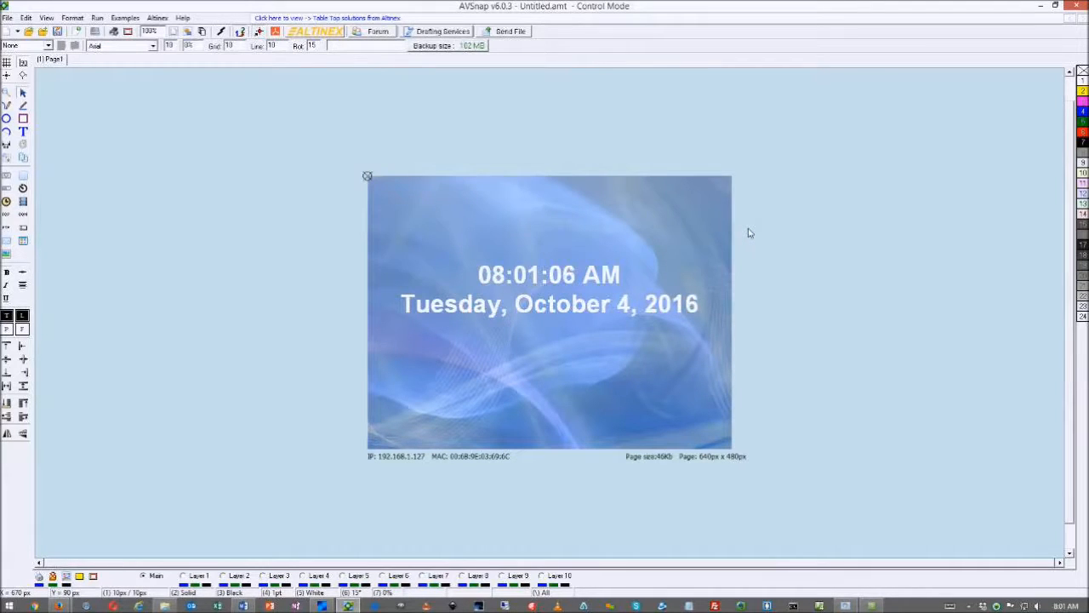
{"action": "left_click", "coordinate": [552, 278]}
{"action": "key", "text": "Delete"}
{"action": "left_click", "coordinate": [550, 276]}
{"action": "key", "text": "Delete"}
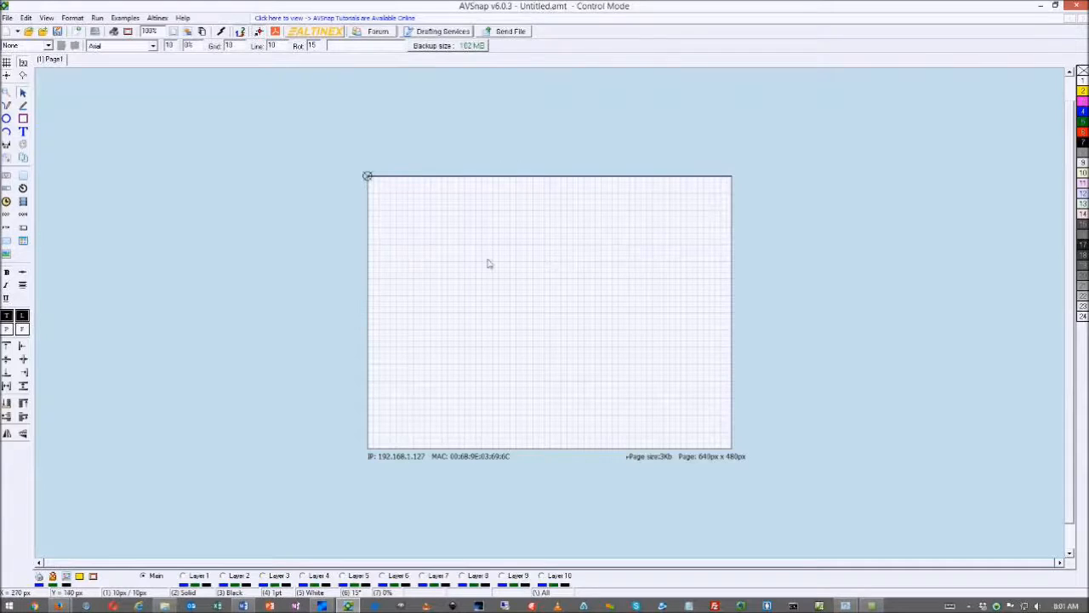
Try US Letter in Page Setup, then set the page size to 640 px x 480 px
{"action": "double_click", "coordinate": [458, 258]}
{"action": "left_click", "coordinate": [525, 217]}
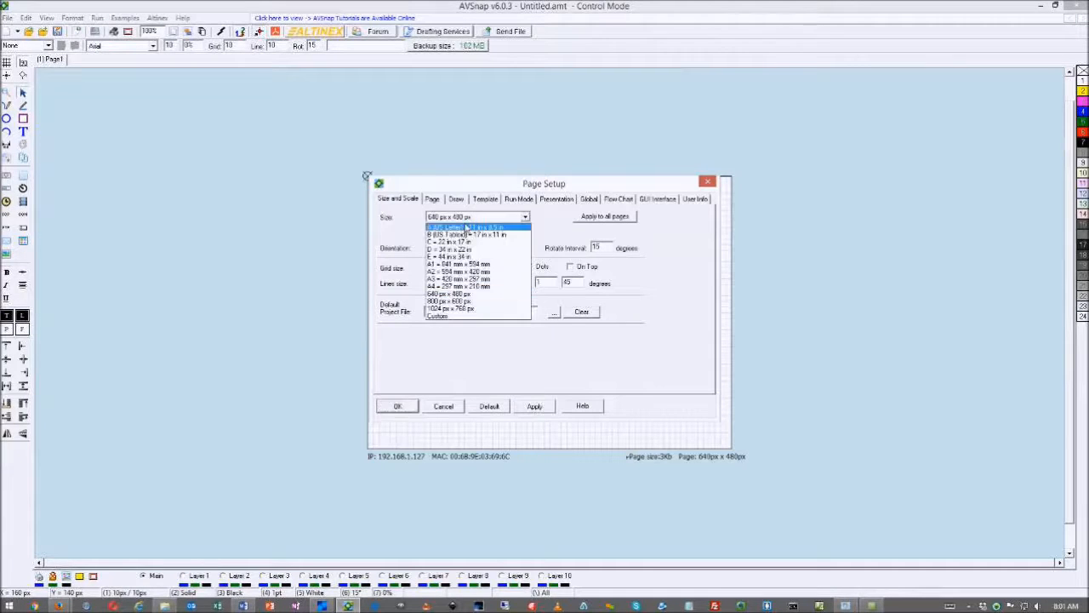
{"action": "left_click", "coordinate": [465, 229]}
{"action": "left_click", "coordinate": [533, 407]}
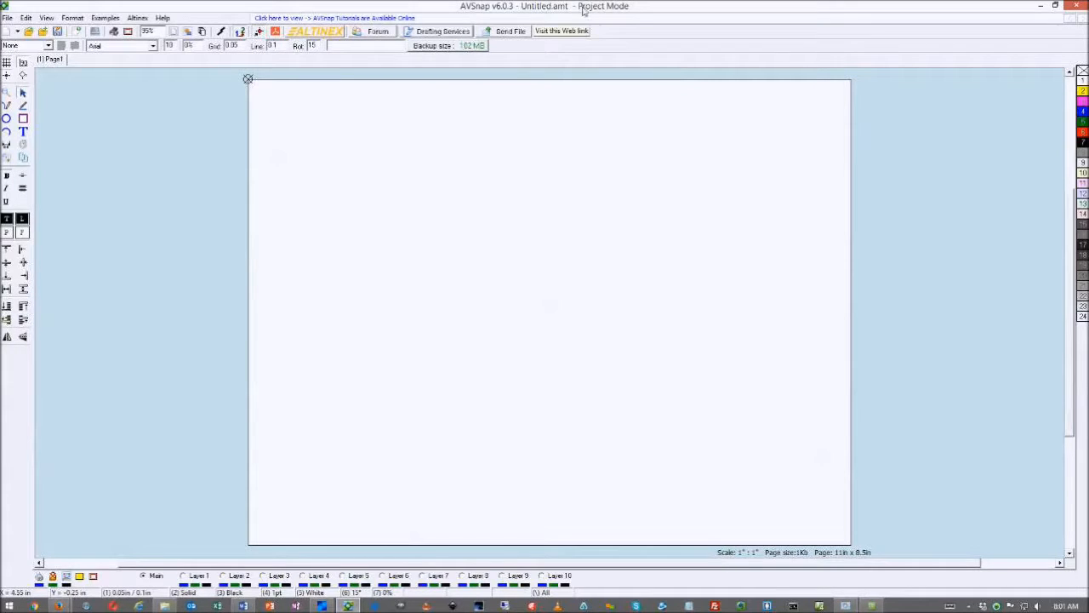
{"action": "double_click", "coordinate": [488, 134]}
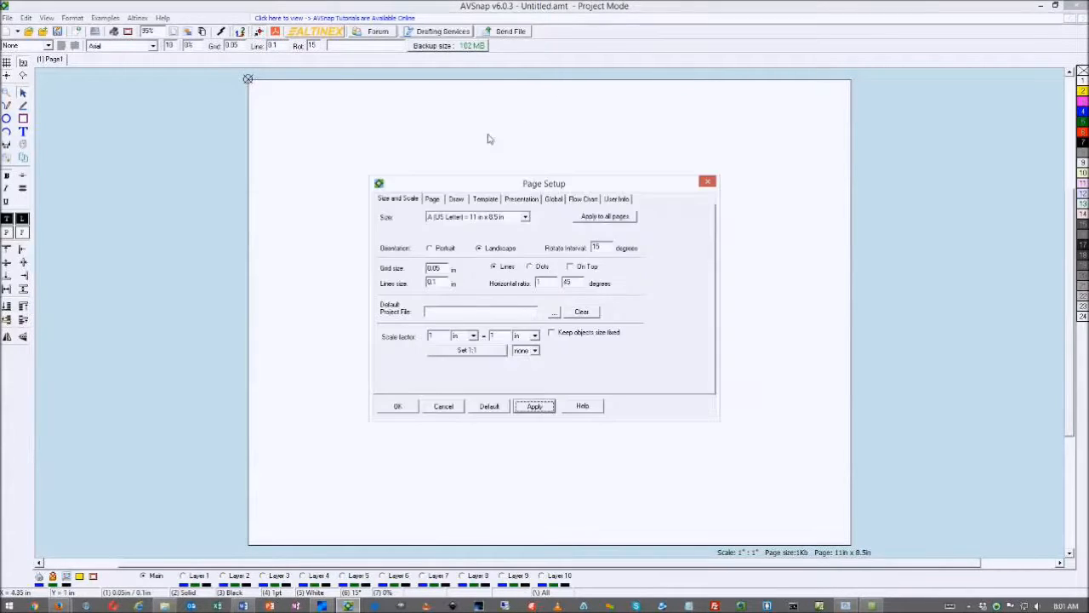
{"action": "left_click", "coordinate": [526, 218]}
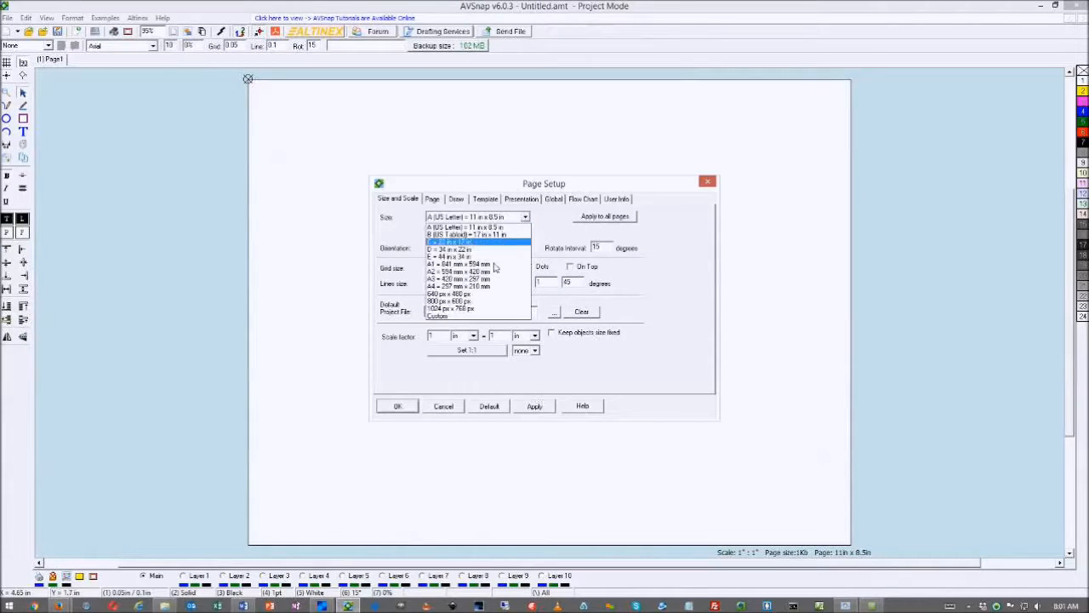
{"action": "left_click", "coordinate": [459, 294]}
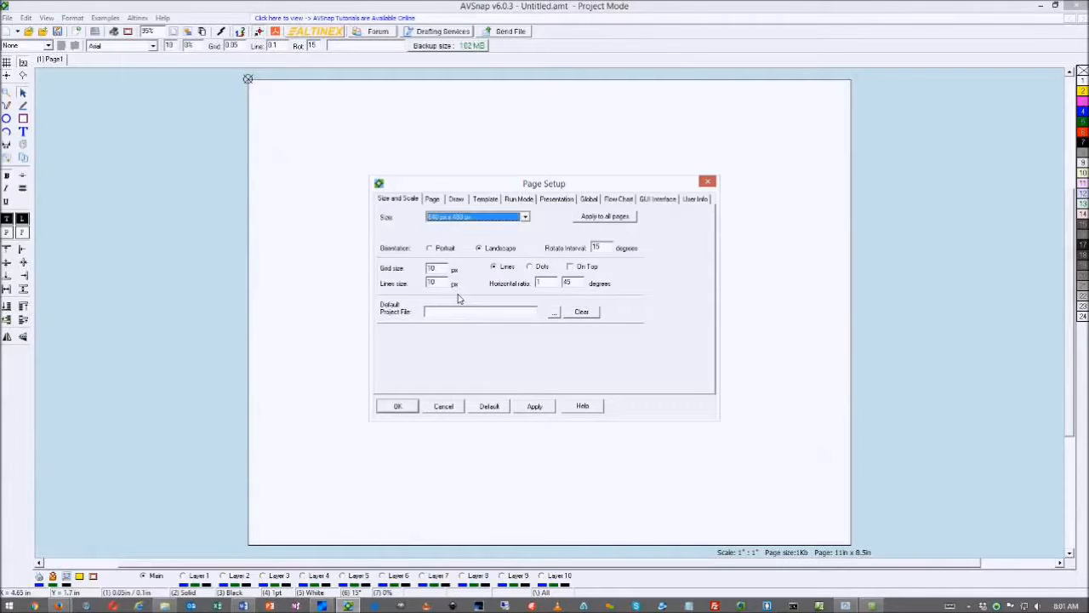
{"action": "left_click", "coordinate": [535, 407]}
{"action": "left_click", "coordinate": [401, 408]}
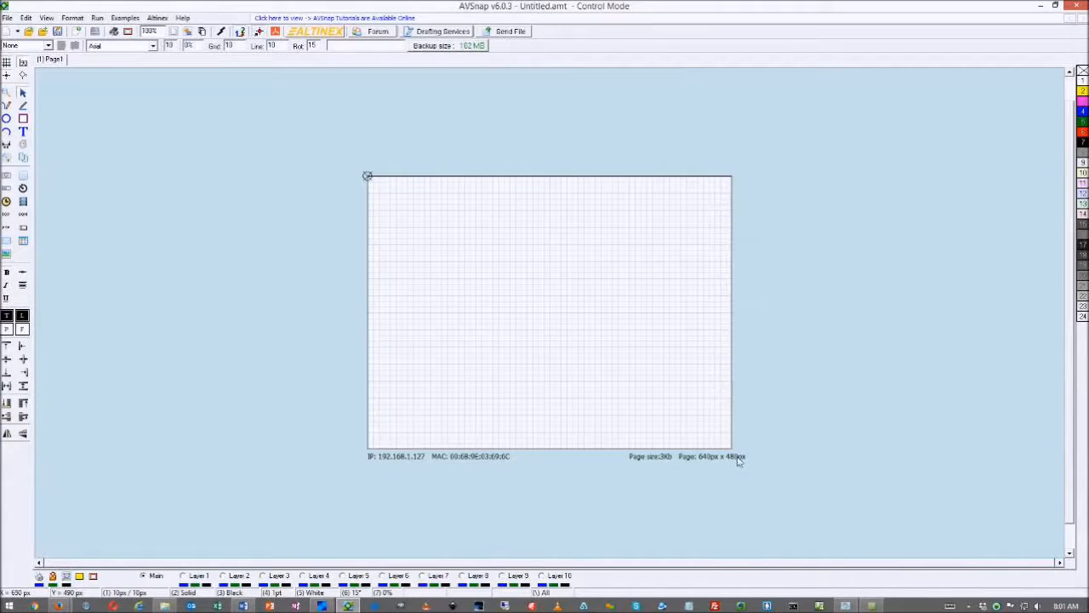
{"action": "double_click", "coordinate": [562, 472]}
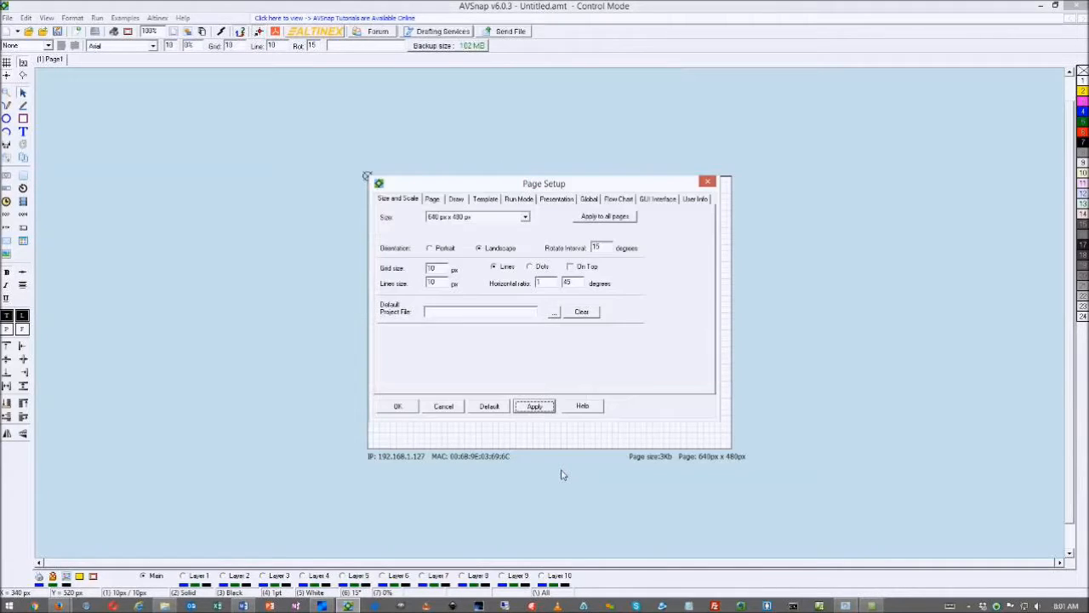
{"action": "left_click", "coordinate": [433, 199]}
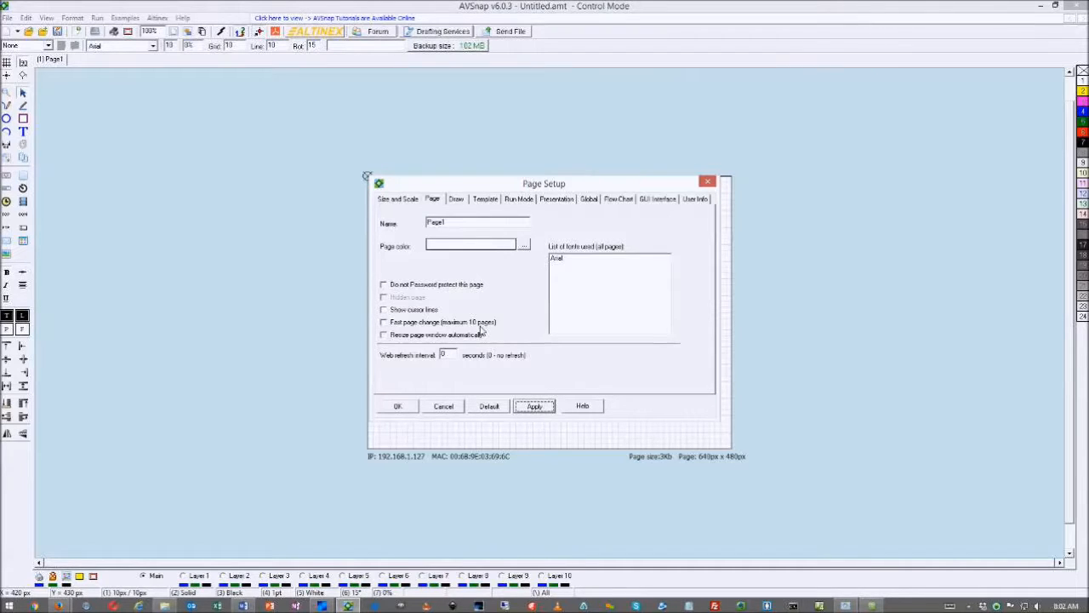
{"action": "left_click", "coordinate": [384, 325]}
{"action": "left_click", "coordinate": [443, 326]}
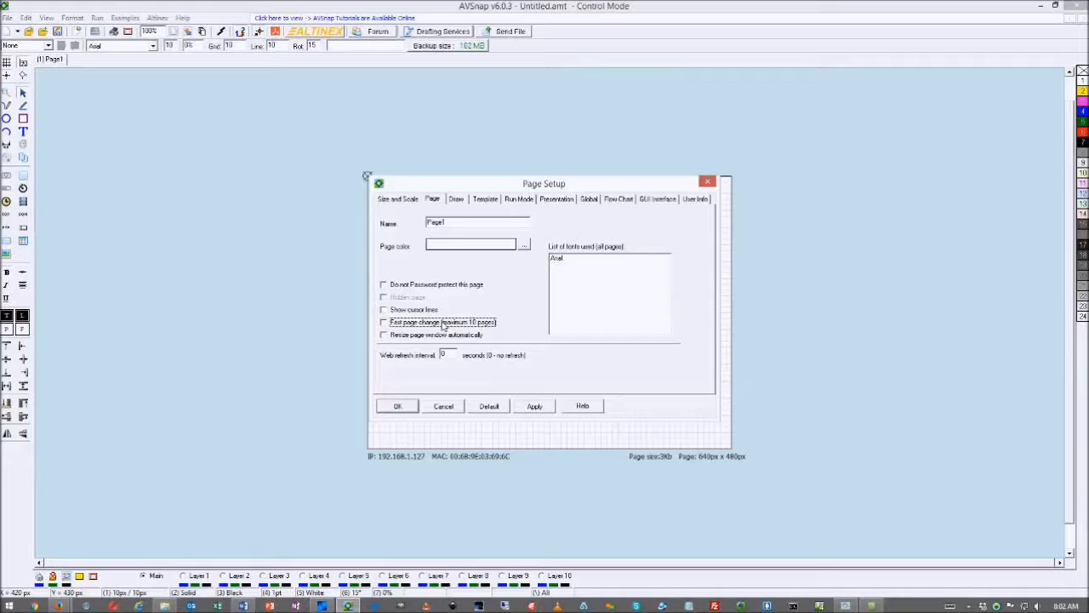
{"action": "left_click", "coordinate": [444, 408]}
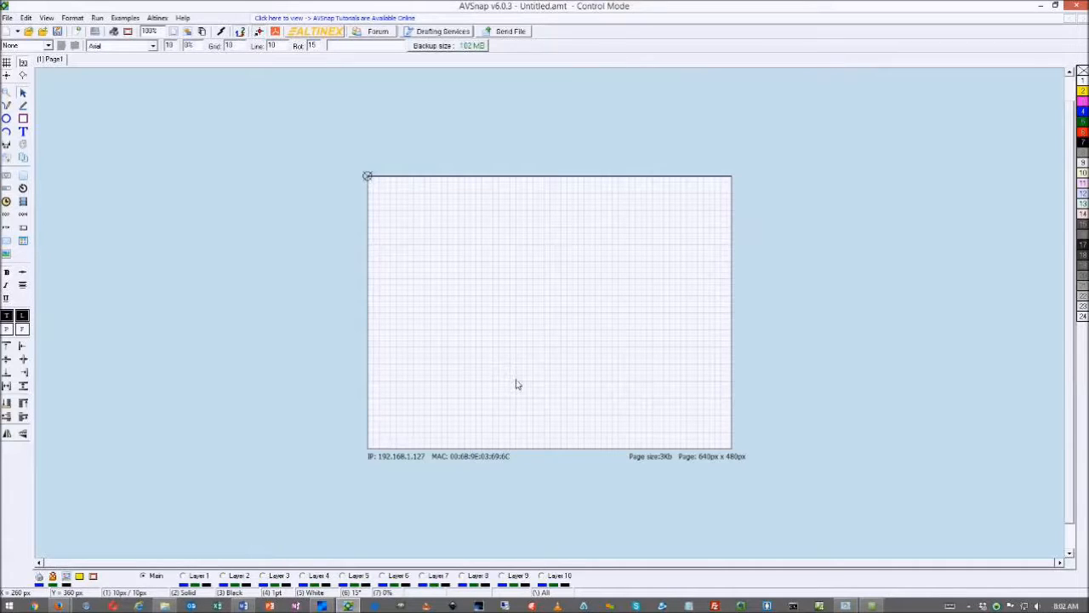
Explore the page's right-click add options, cancelling Add New Page and closing the symbol libraries
{"action": "right_click", "coordinate": [511, 310]}
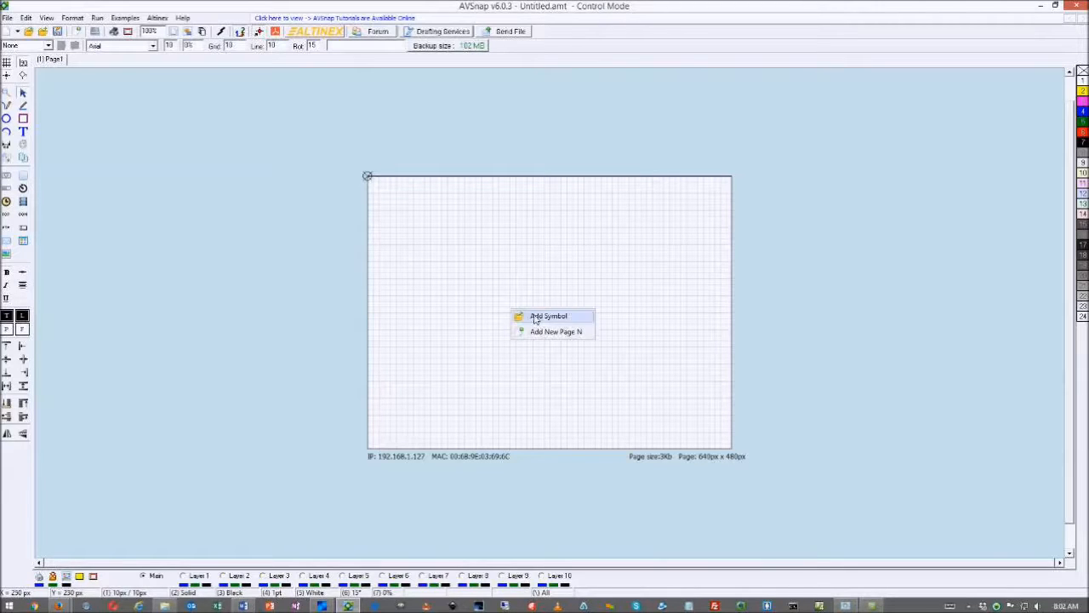
{"action": "left_click", "coordinate": [539, 332]}
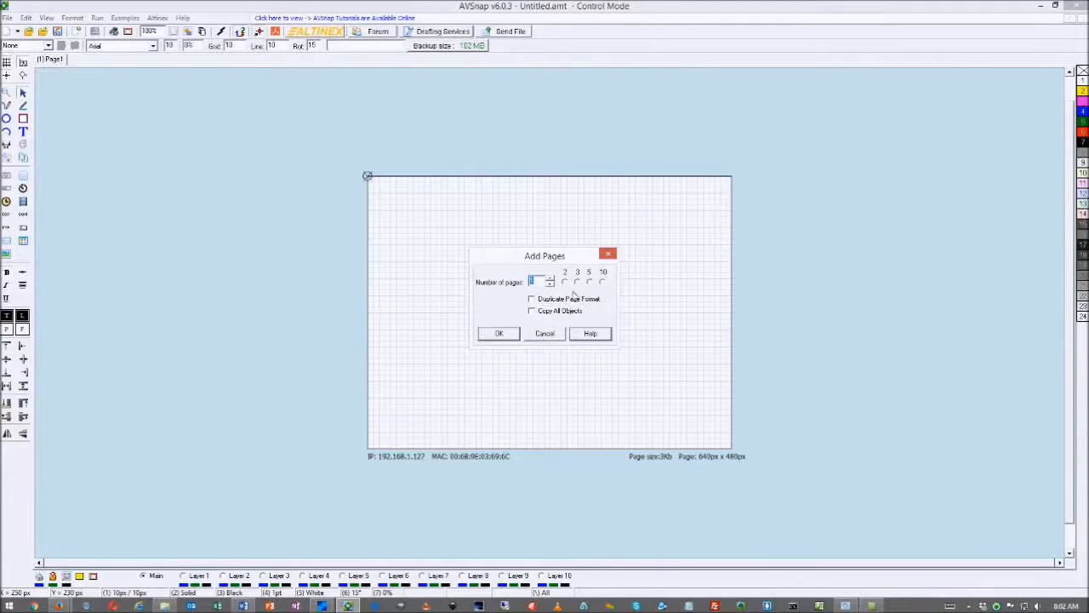
{"action": "left_click", "coordinate": [544, 333]}
{"action": "right_click", "coordinate": [526, 307]}
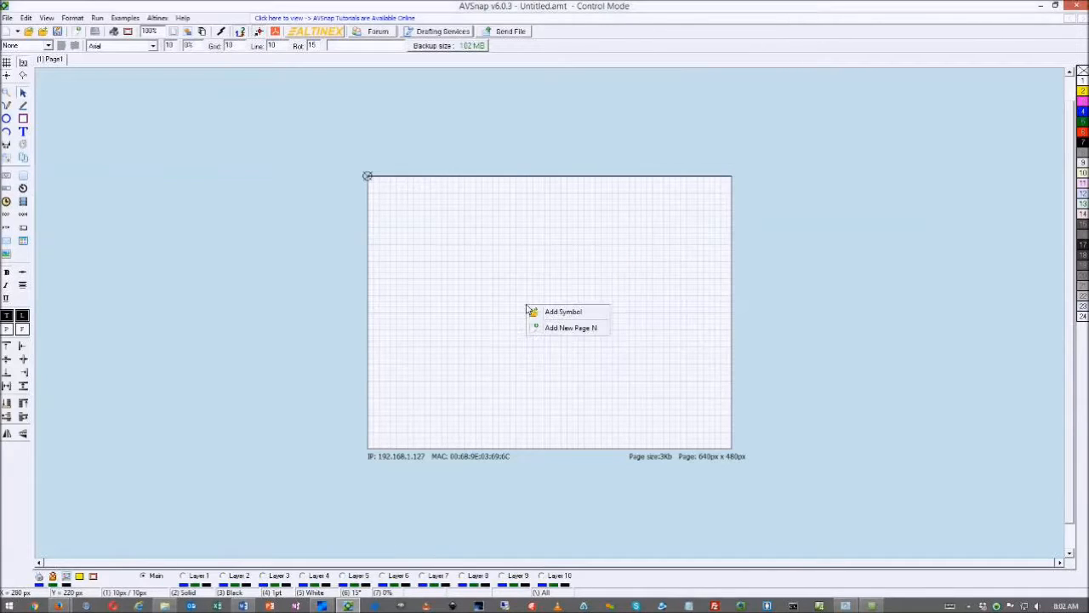
{"action": "left_click", "coordinate": [546, 364]}
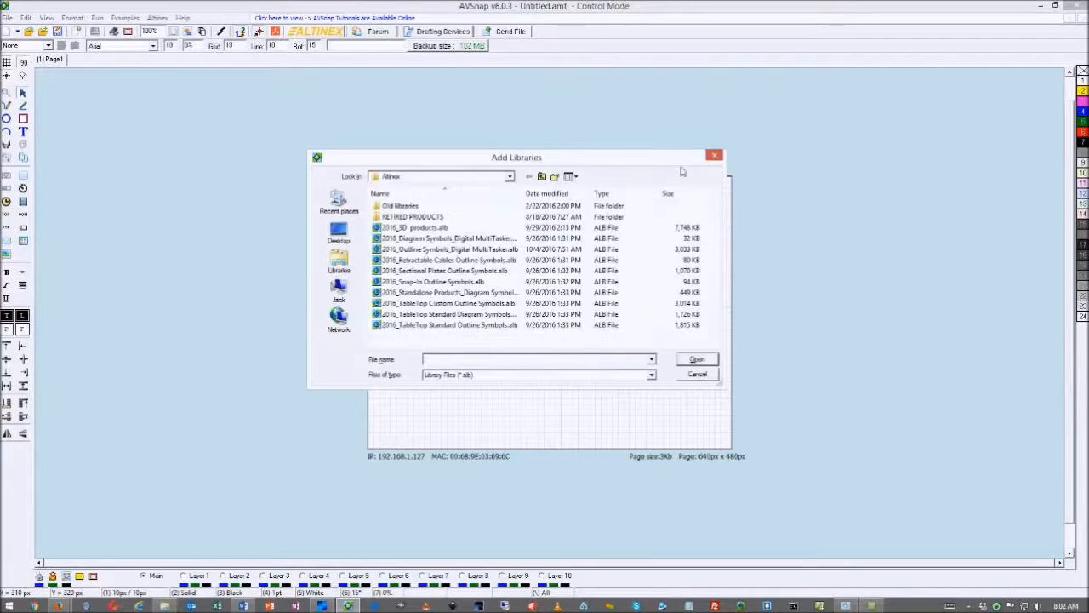
{"action": "left_click", "coordinate": [719, 159]}
Add five new pages with Ctrl+Shift+N, duplicating the original page format
{"action": "key", "text": "ctrl+shift+n"}
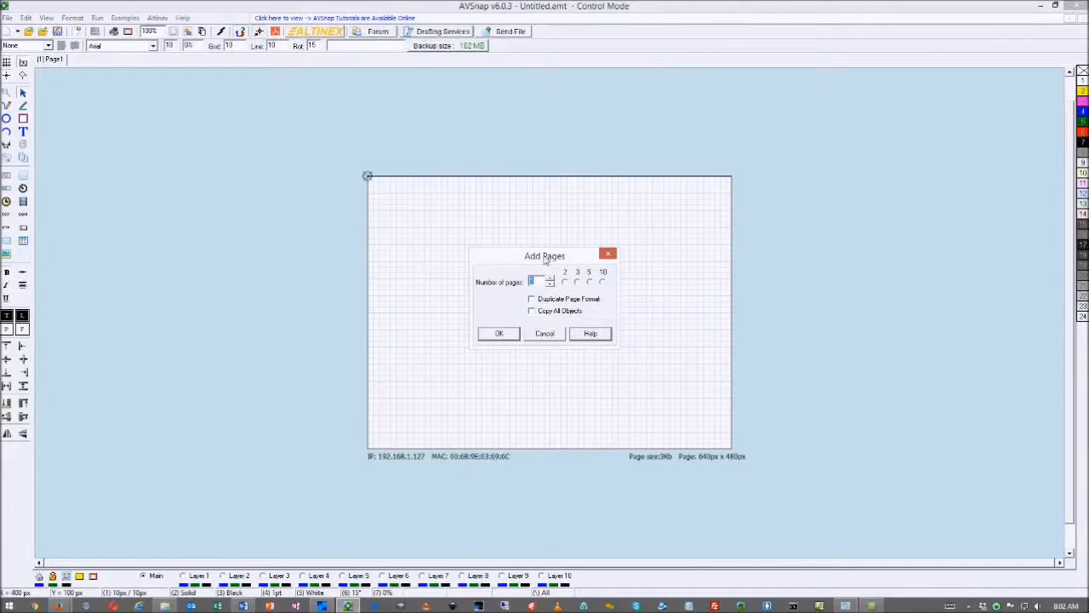
{"action": "left_click_drag", "start_coordinate": [545, 260], "coordinate": [519, 282]}
{"action": "left_click", "coordinate": [563, 303]}
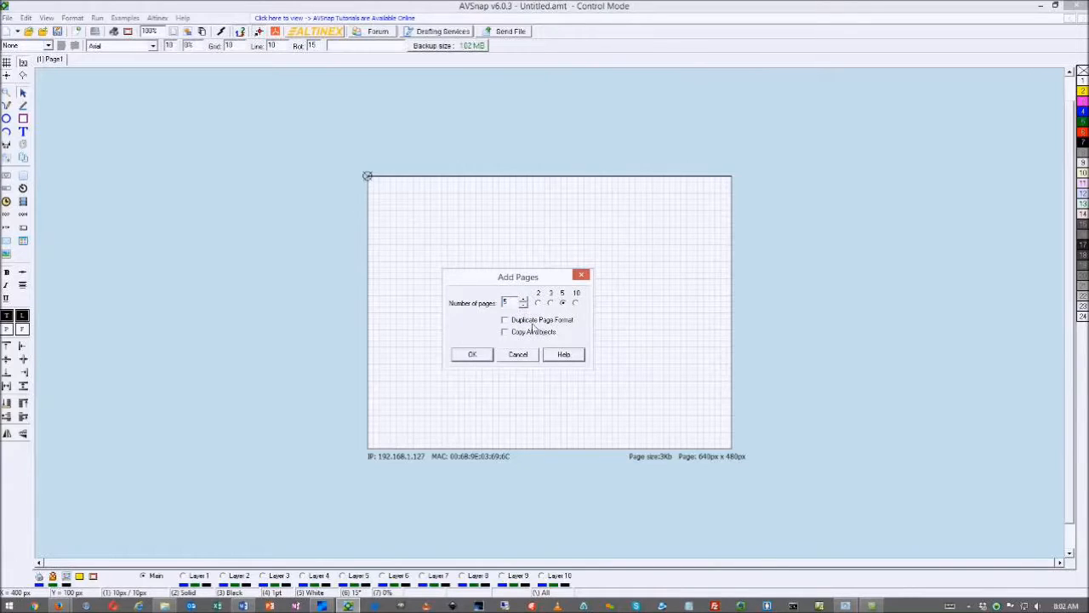
{"action": "left_click", "coordinate": [506, 321]}
{"action": "left_click", "coordinate": [473, 354]}
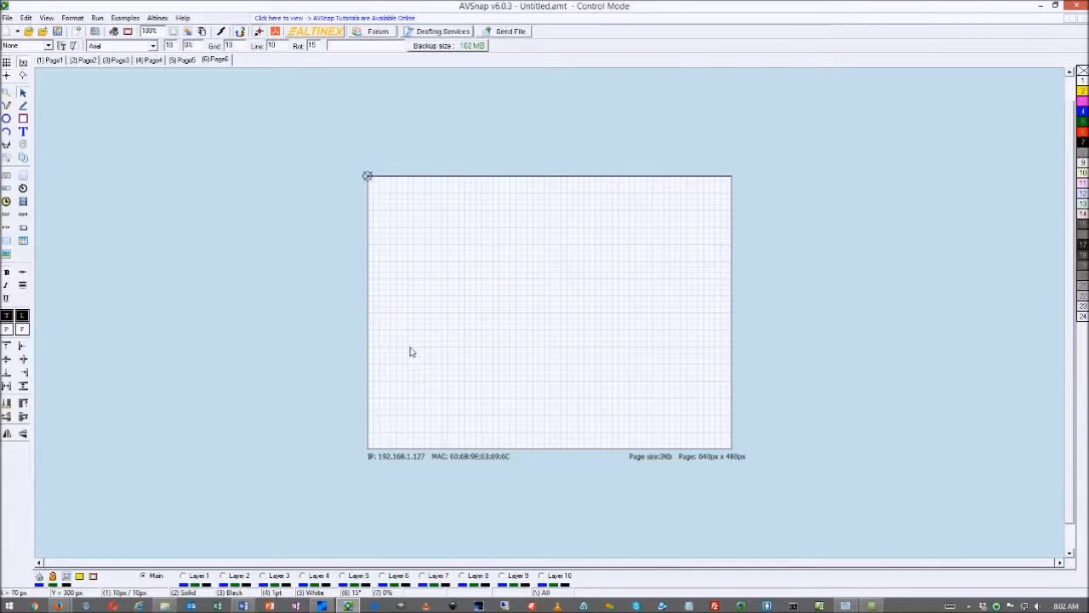
Rename Page6 to 'Template' and Page5 to 'TCP', then display the TCP page
{"action": "double_click", "coordinate": [217, 61]}
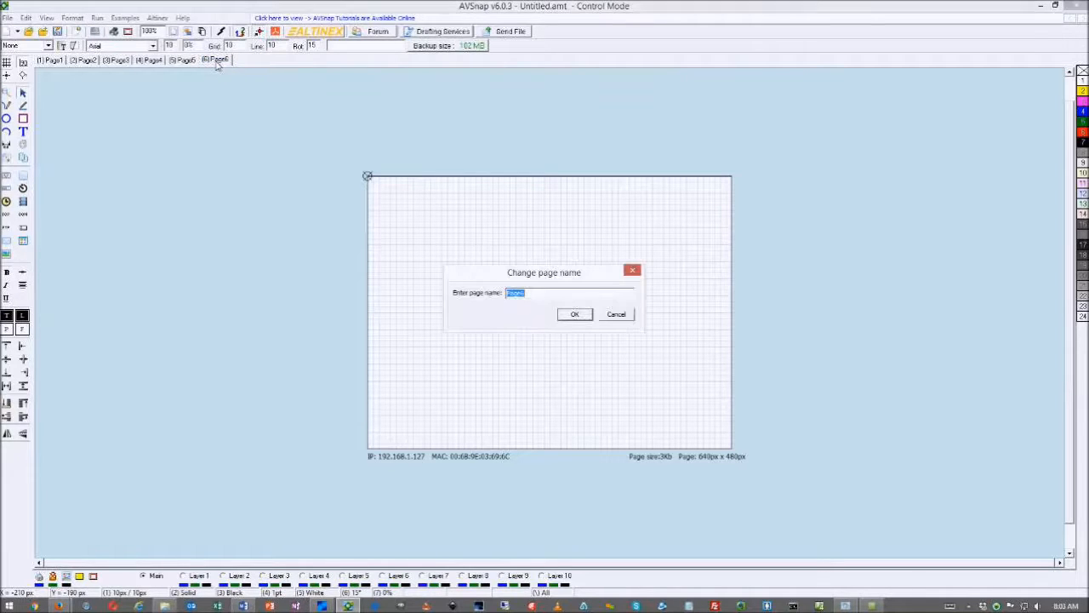
{"action": "type", "text": "Template"}
{"action": "left_click", "coordinate": [584, 316]}
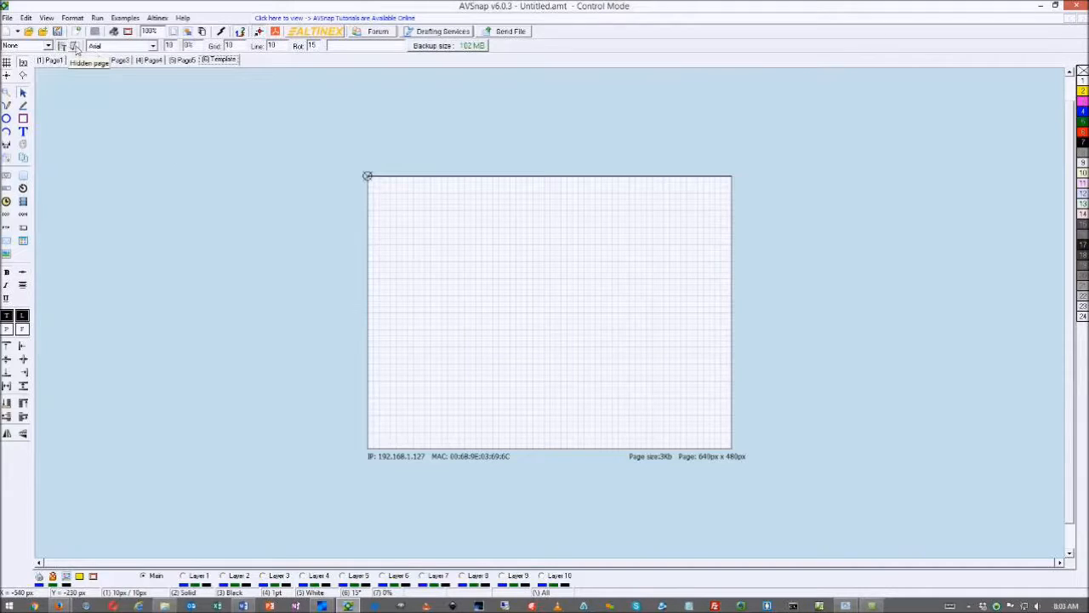
{"action": "double_click", "coordinate": [193, 62]}
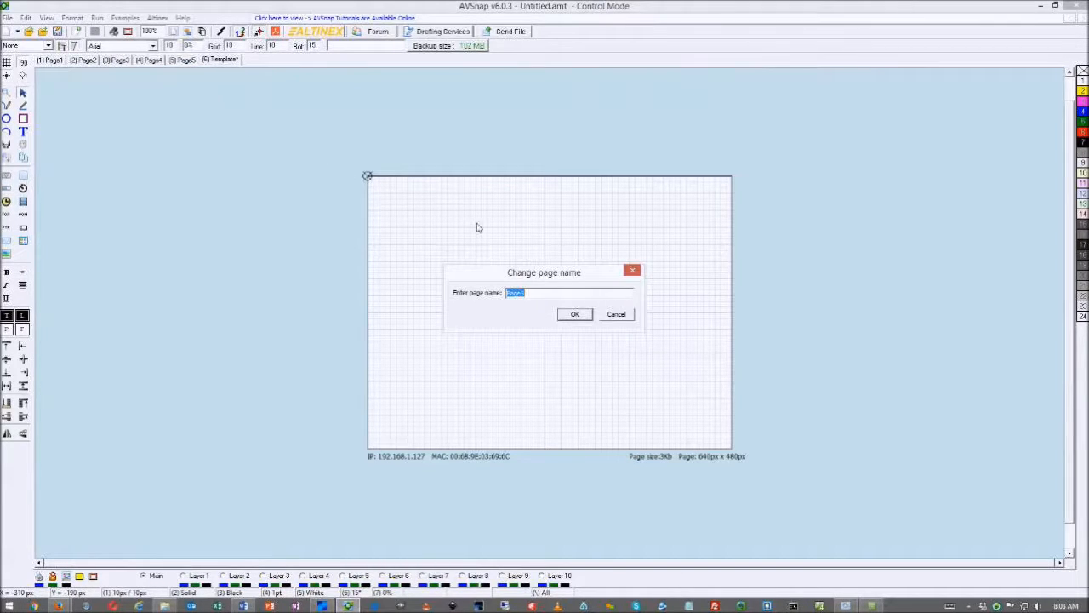
{"action": "type", "text": "TCP"}
{"action": "left_click", "coordinate": [573, 316]}
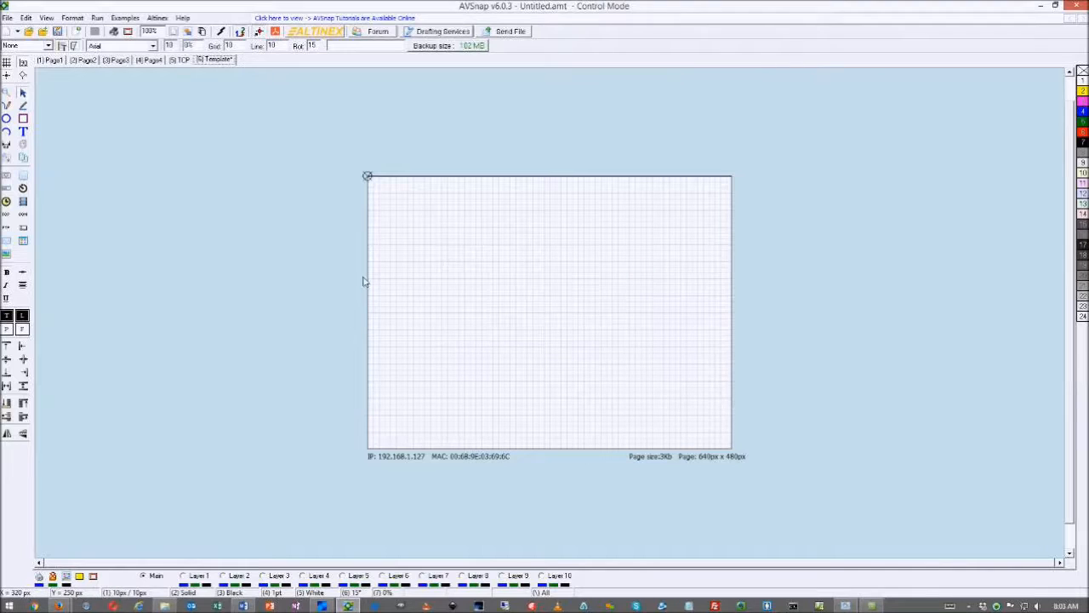
{"action": "left_click", "coordinate": [179, 61]}
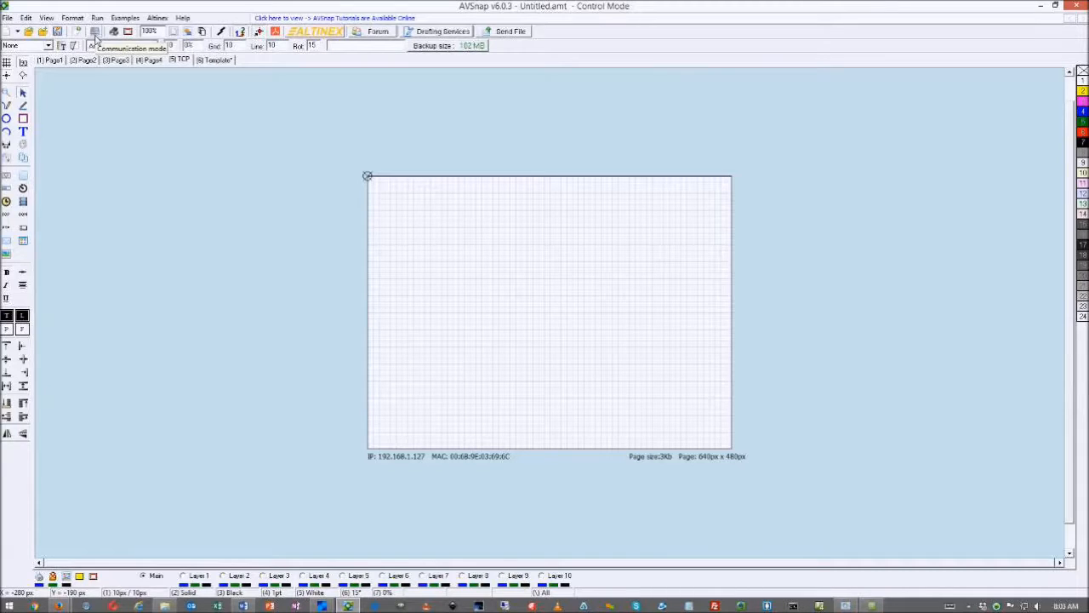
Switch the TCP page to communication mode and set a TCP link on the Realtek adapter
{"action": "left_click", "coordinate": [97, 18]}
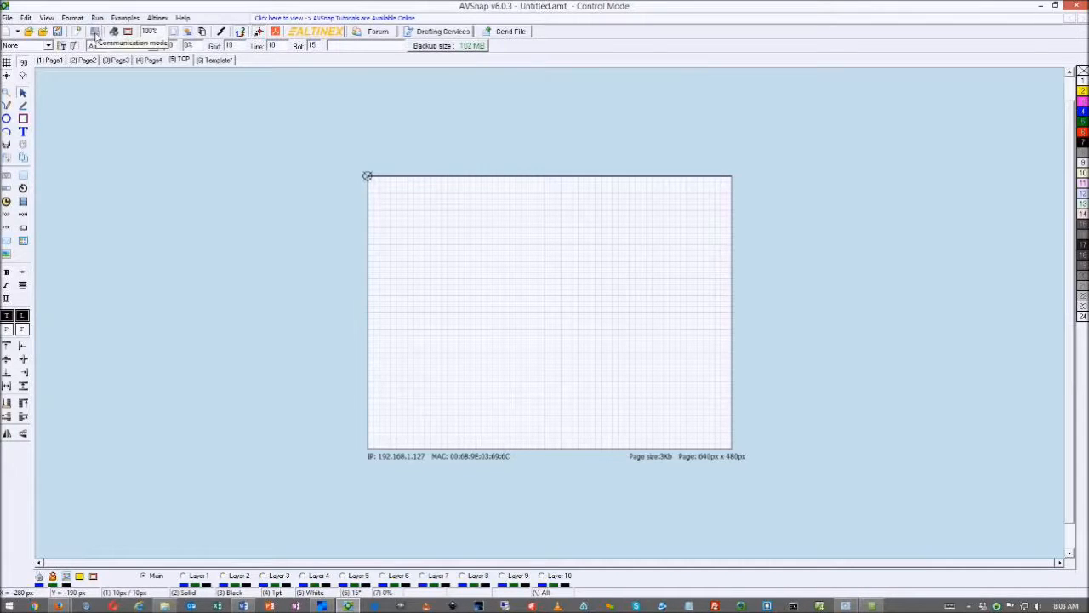
{"action": "left_click", "coordinate": [103, 43]}
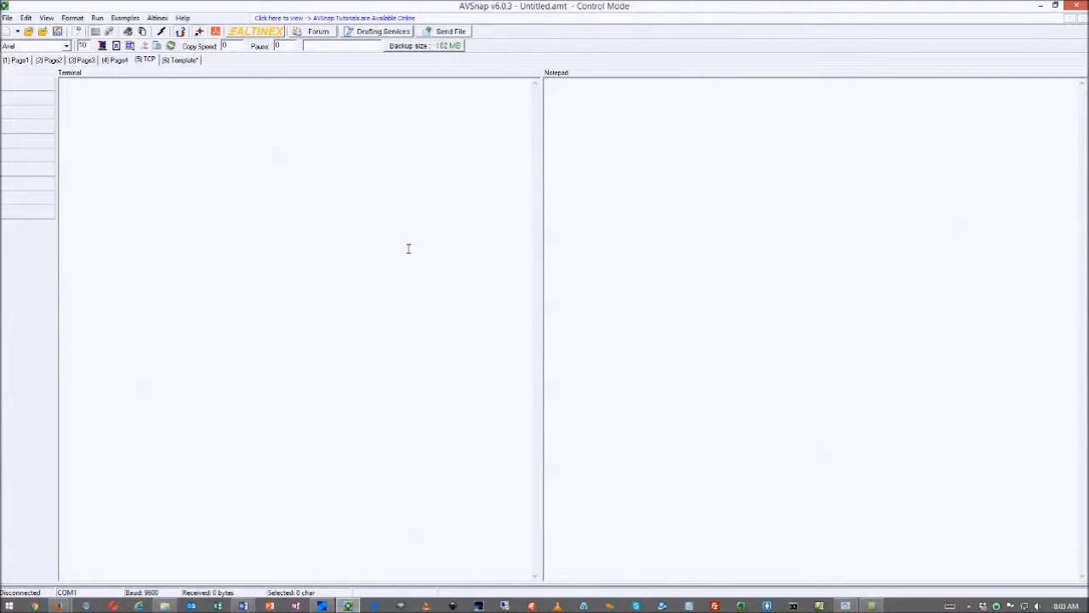
{"action": "double_click", "coordinate": [320, 203]}
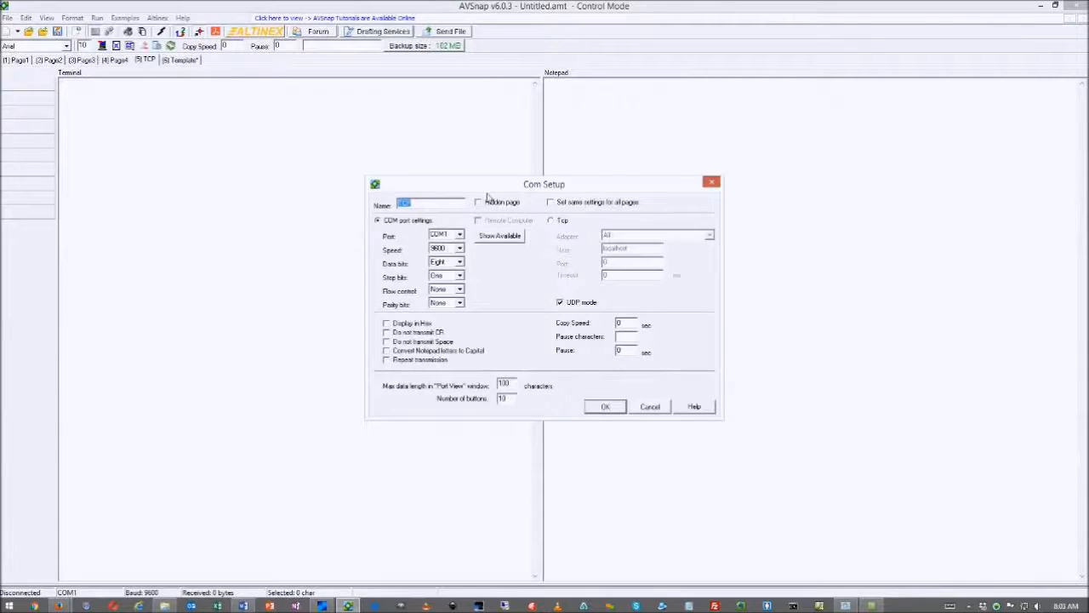
{"action": "left_click_drag", "start_coordinate": [491, 188], "coordinate": [404, 196]}
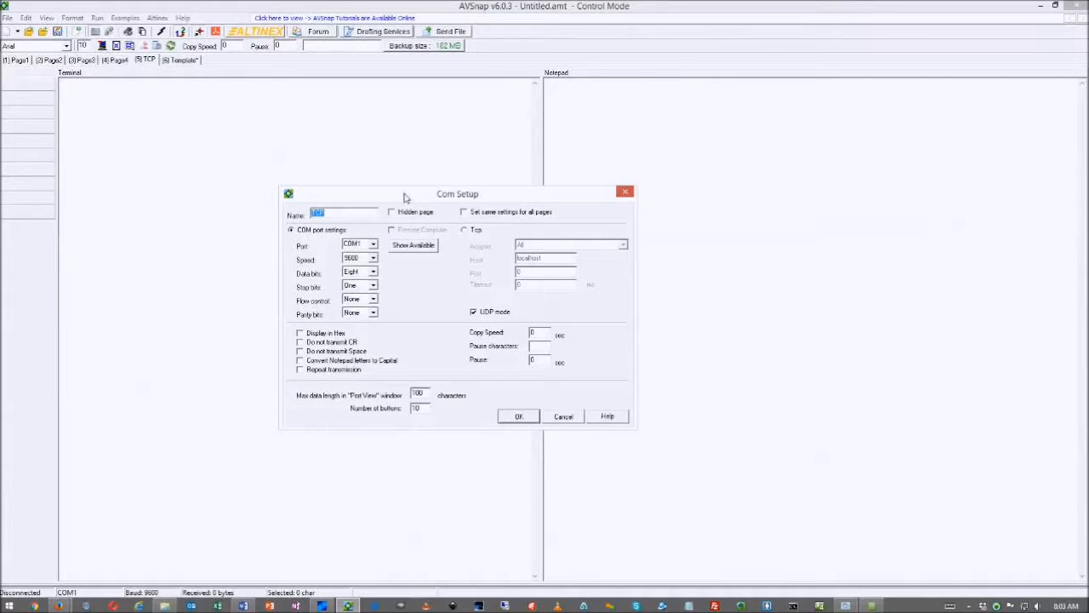
{"action": "left_click", "coordinate": [466, 229]}
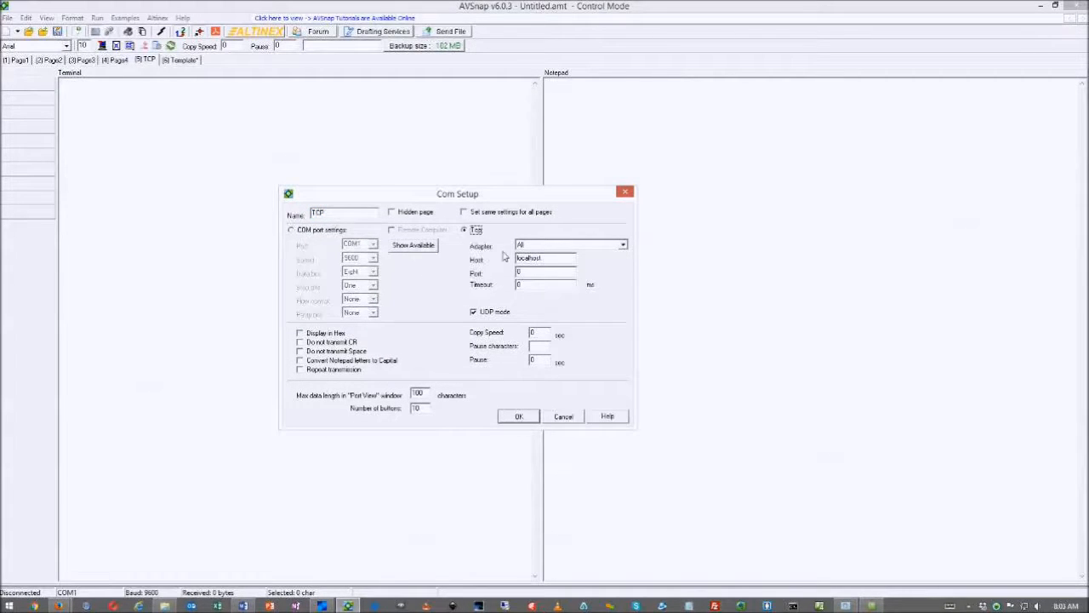
{"action": "left_click", "coordinate": [624, 245]}
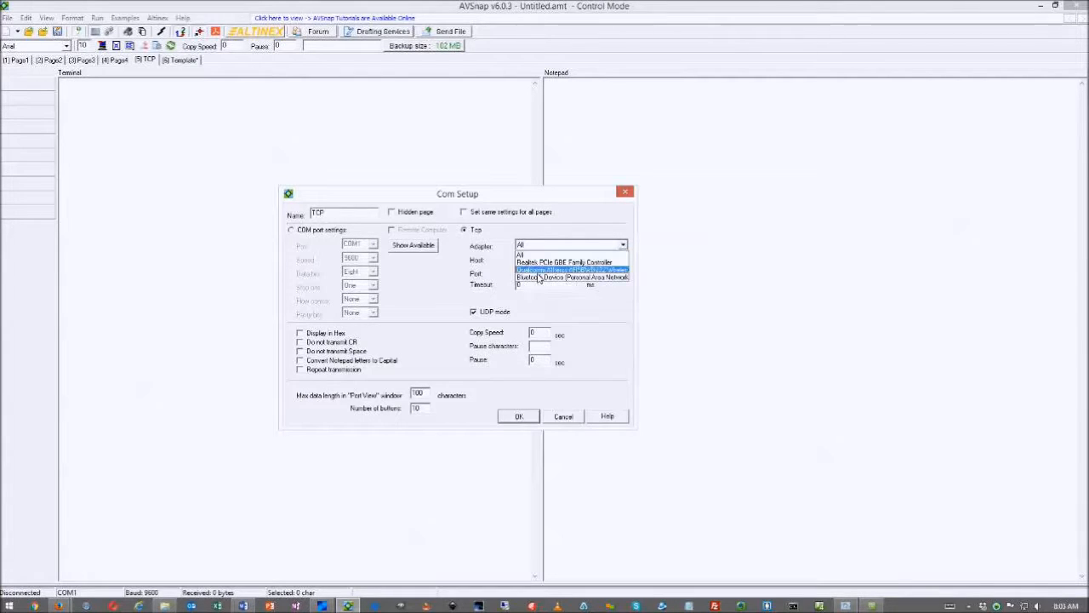
{"action": "left_click", "coordinate": [535, 262]}
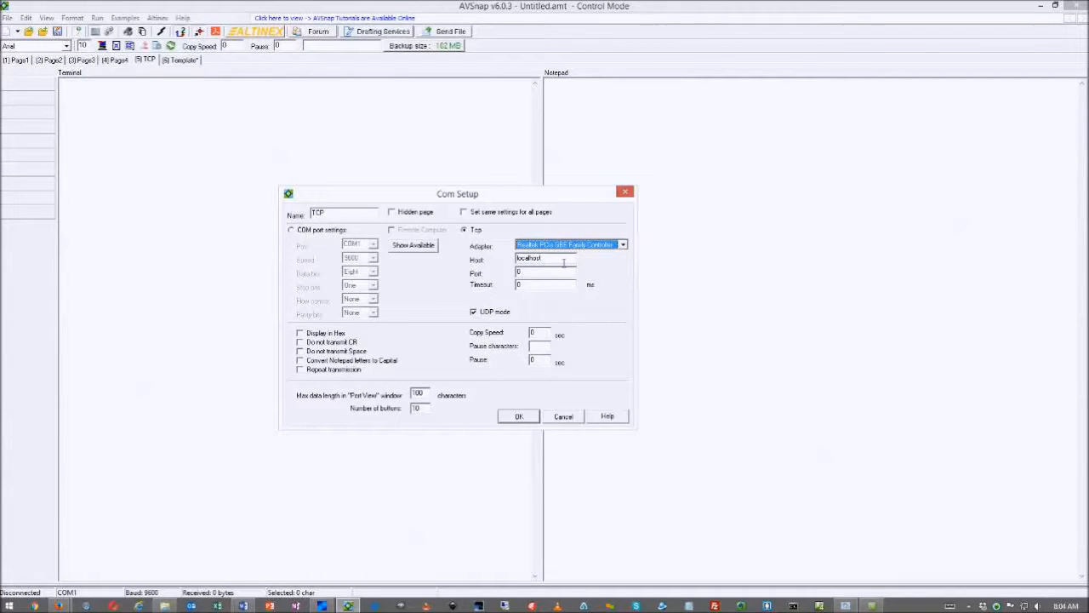
Set host 192.168.0.5, port 23 and timeout 1000 ms with UDP mode off
{"action": "double_click", "coordinate": [566, 262]}
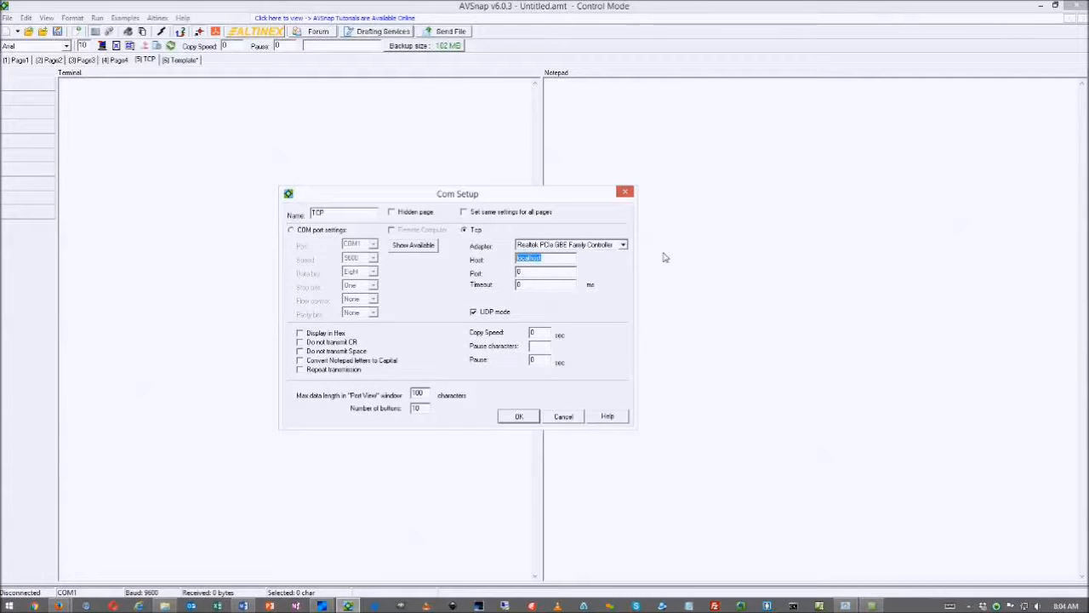
{"action": "type", "text": "192.168.0.50"}
{"action": "key", "text": "Tab"}
{"action": "type", "text": "23"}
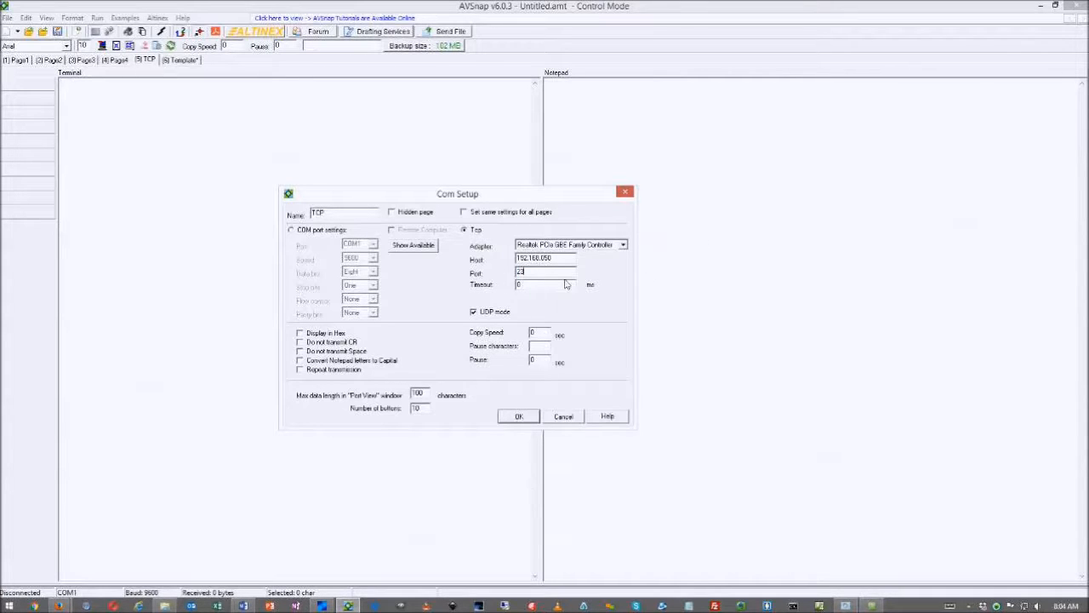
{"action": "key", "text": "Tab"}
{"action": "type", "text": "1000"}
{"action": "left_click", "coordinate": [474, 311]}
{"action": "left_click", "coordinate": [518, 417]}
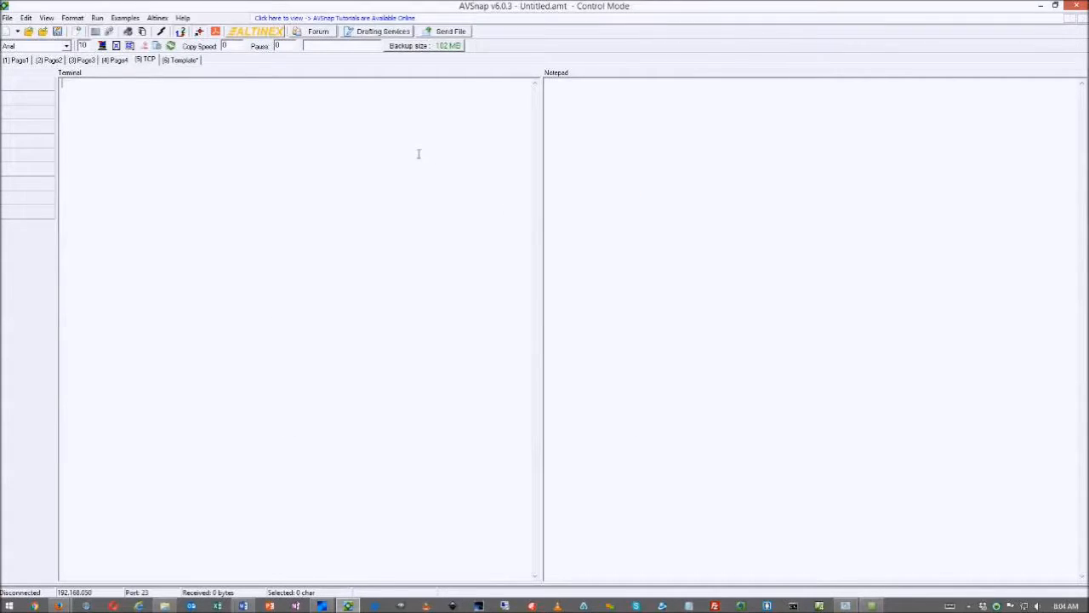
Type <<CRC>> into the TCP page's notepad, then show Page4
{"action": "left_click", "coordinate": [561, 95]}
{"action": "type", "text": "<<CRC>"}
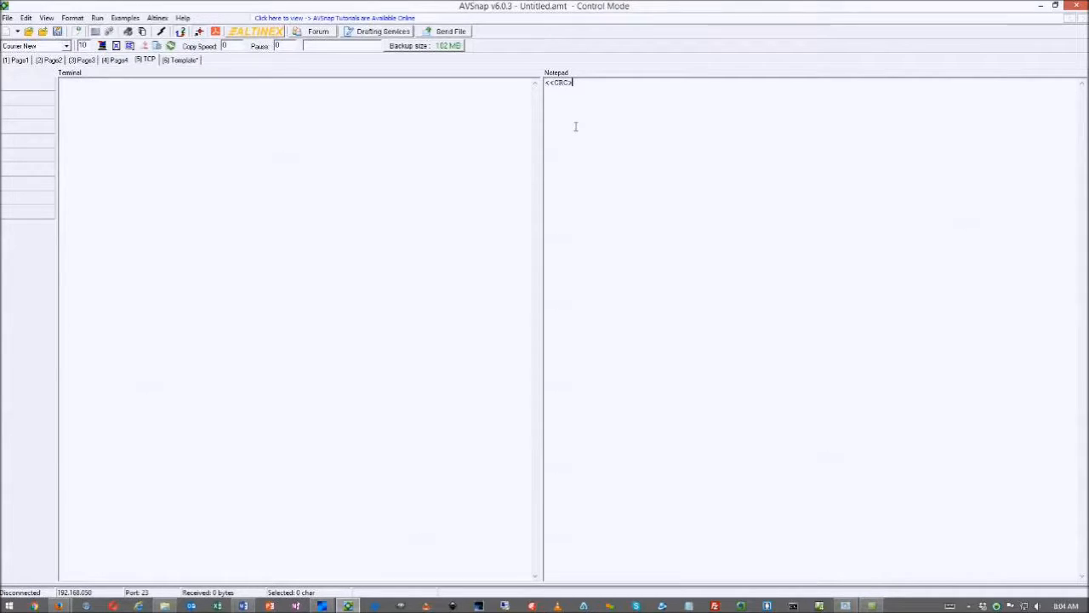
{"action": "type", "text": ">"}
{"action": "left_click_drag", "start_coordinate": [590, 87], "coordinate": [545, 88]}
{"action": "left_click", "coordinate": [587, 116]}
{"action": "left_click", "coordinate": [118, 62]}
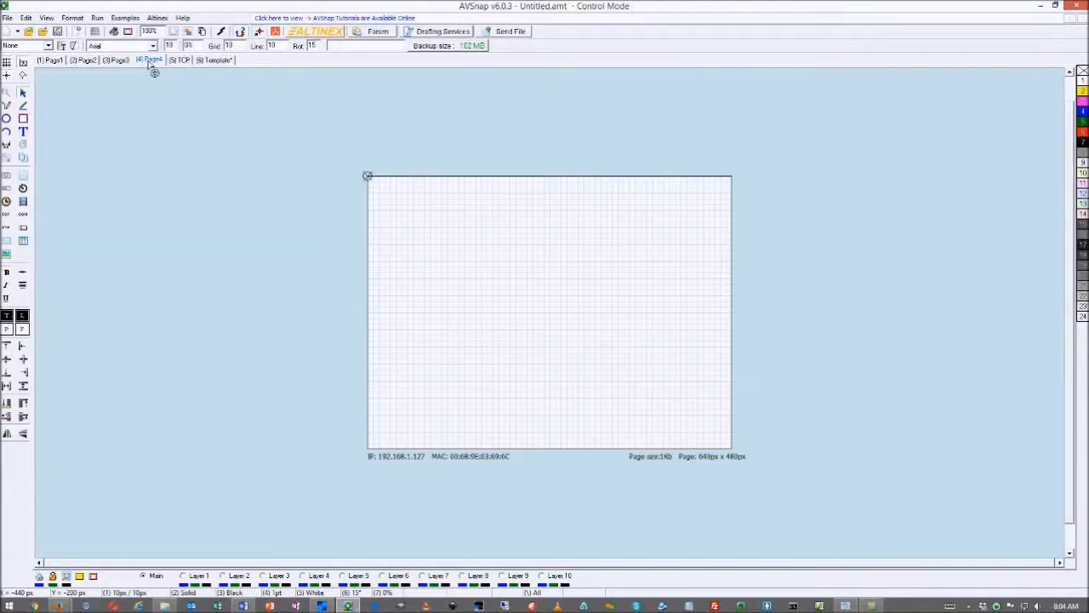
Rename Page4 to 'UDP' and type ?Altinex into its notepad
{"action": "left_click", "coordinate": [95, 32]}
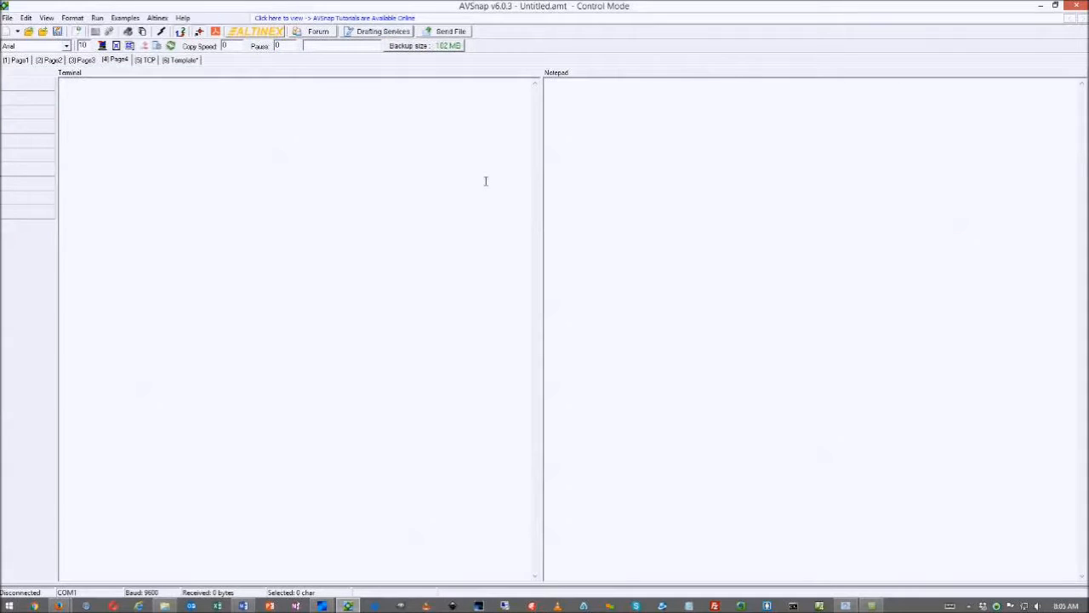
{"action": "double_click", "coordinate": [117, 60]}
{"action": "type", "text": "UDP"}
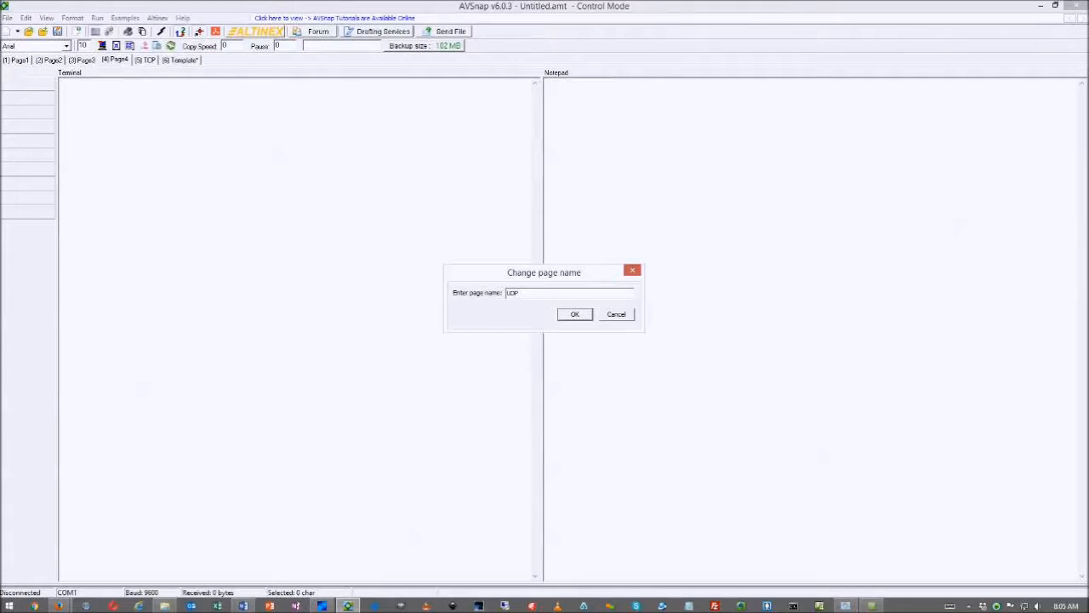
{"action": "left_click", "coordinate": [575, 314]}
{"action": "left_click", "coordinate": [565, 91]}
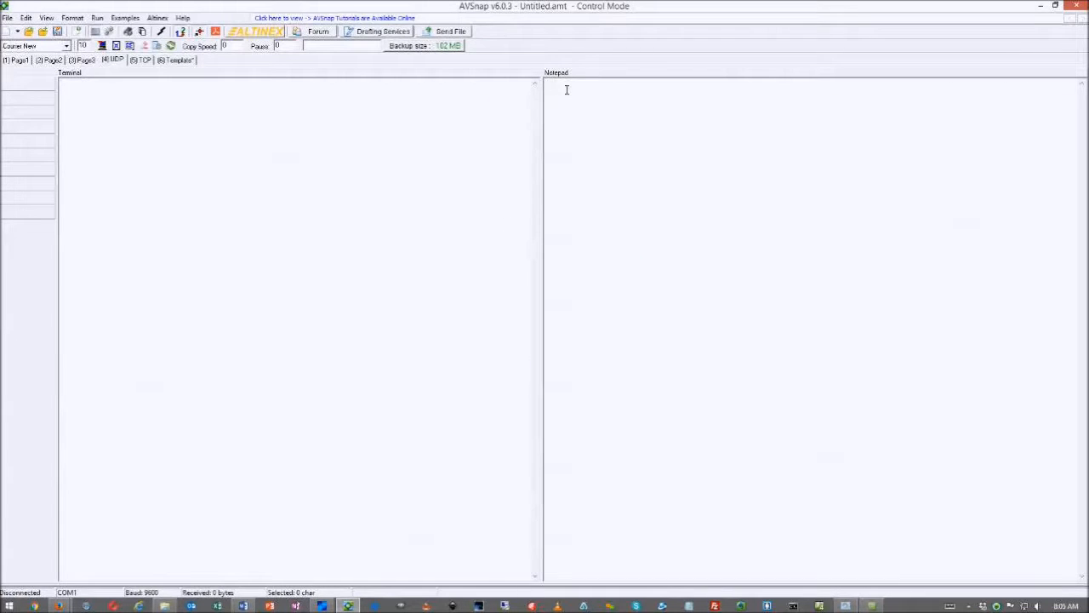
{"action": "type", "text": "?Altinex"}
{"action": "left_click", "coordinate": [503, 112]}
Switch the UDP page's connection to network mode with host 255.255.255.255
{"action": "double_click", "coordinate": [481, 130]}
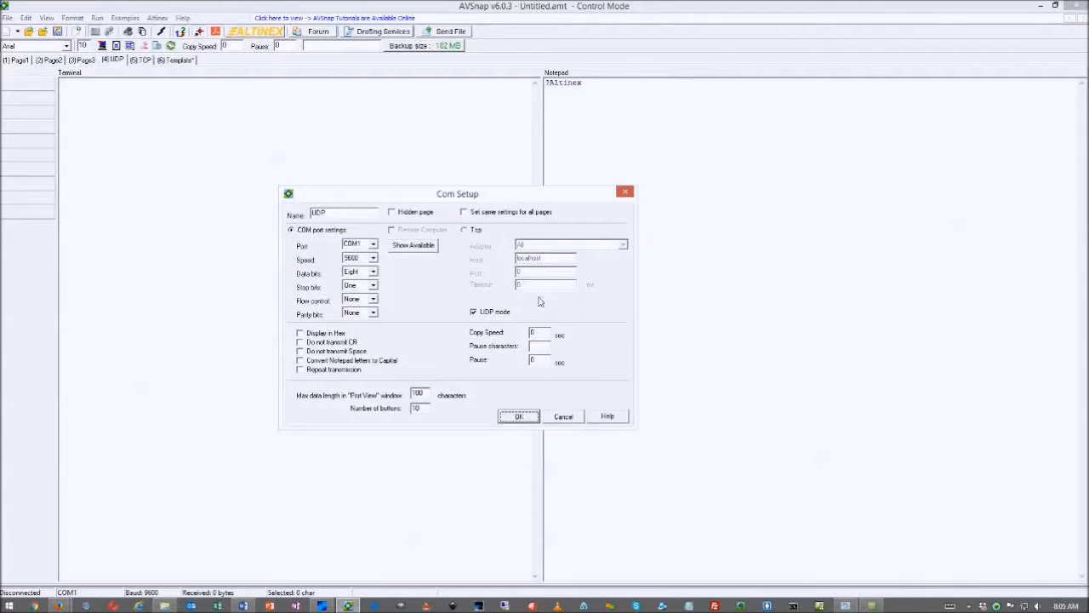
{"action": "left_click", "coordinate": [474, 312]}
{"action": "left_click", "coordinate": [474, 313]}
{"action": "left_click", "coordinate": [464, 230]}
{"action": "left_click", "coordinate": [474, 313]}
{"action": "double_click", "coordinate": [552, 260]}
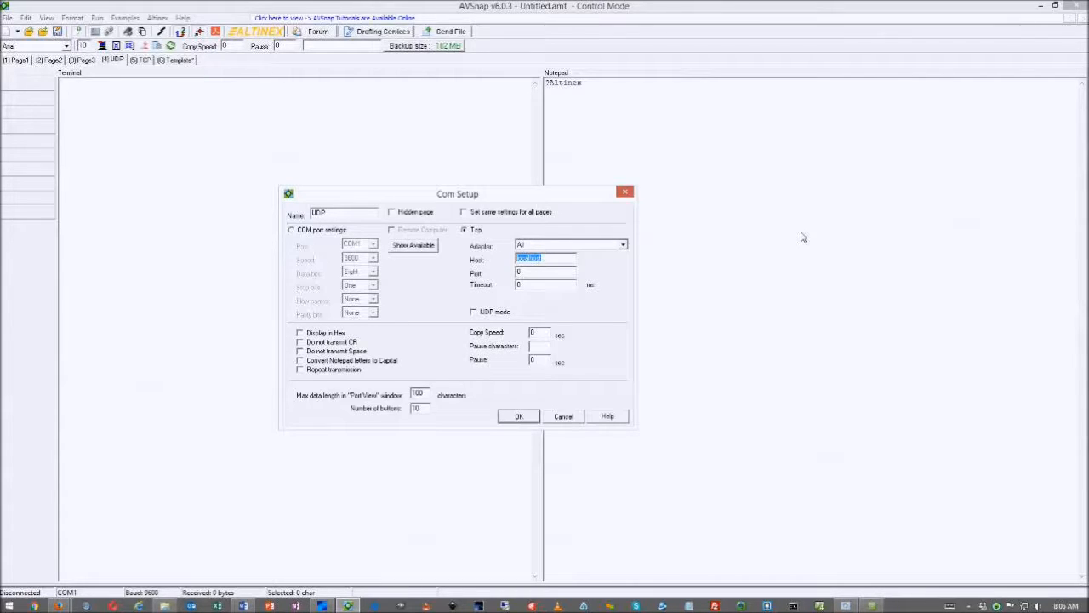
{"action": "type", "text": "255.255.255.255"}
Choose All adapters, port 30303, timeout 100, and turn UDP mode on
{"action": "left_click", "coordinate": [543, 246]}
{"action": "left_click", "coordinate": [543, 253]}
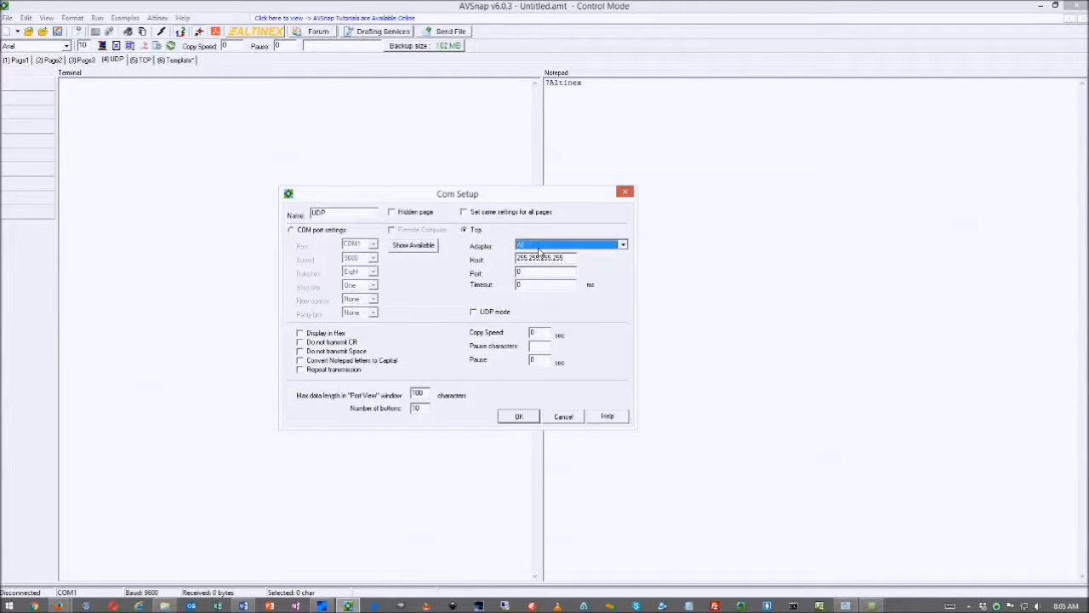
{"action": "key", "text": "Tab"}
{"action": "type", "text": "30303"}
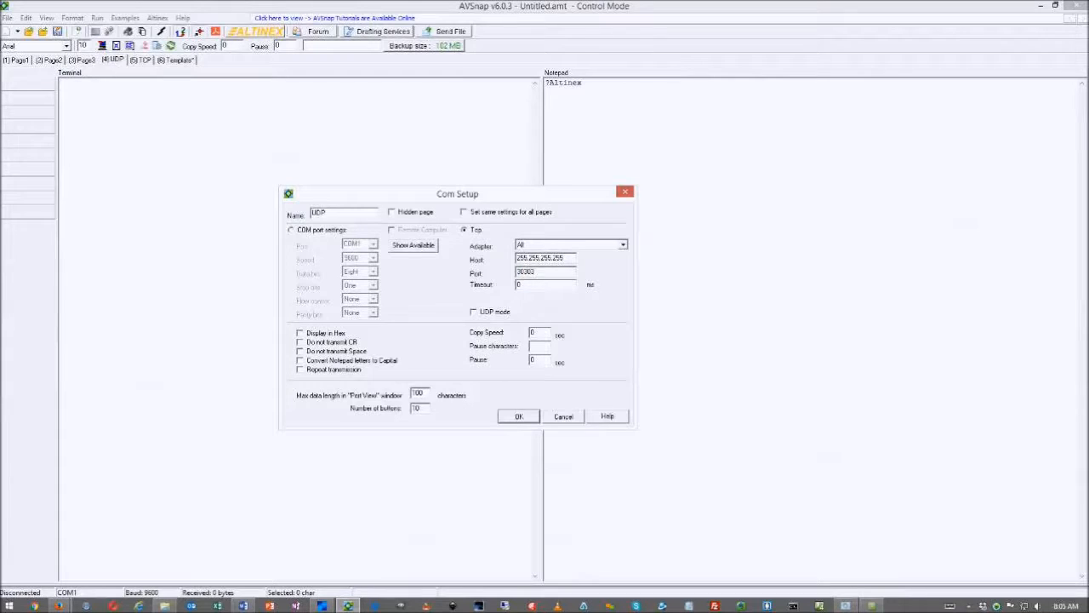
{"action": "key", "text": "Tab"}
{"action": "type", "text": "100"}
{"action": "left_click", "coordinate": [547, 276]}
{"action": "left_click", "coordinate": [474, 312]}
{"action": "left_click", "coordinate": [517, 416]}
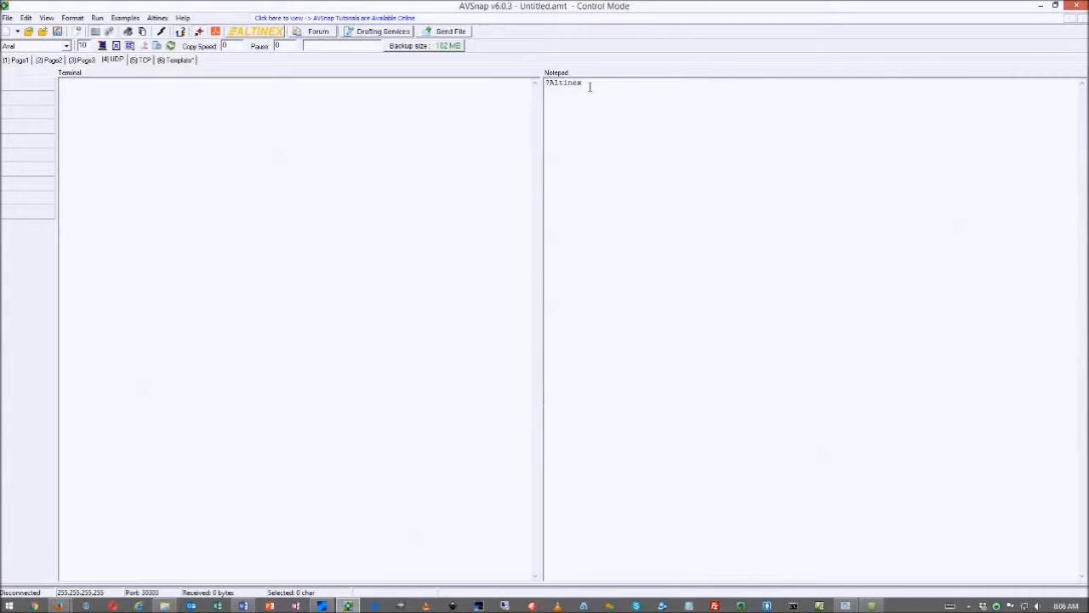
Select the ?Altinex command text and connect the UDP page from the status bar
{"action": "left_click_drag", "start_coordinate": [589, 86], "coordinate": [523, 88]}
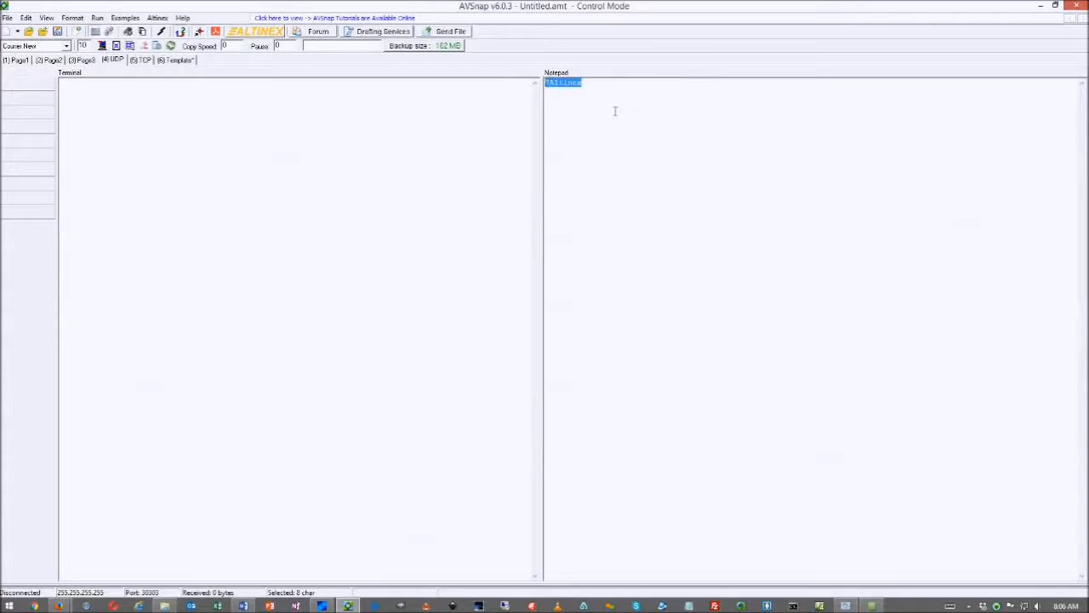
{"action": "left_click", "coordinate": [29, 594]}
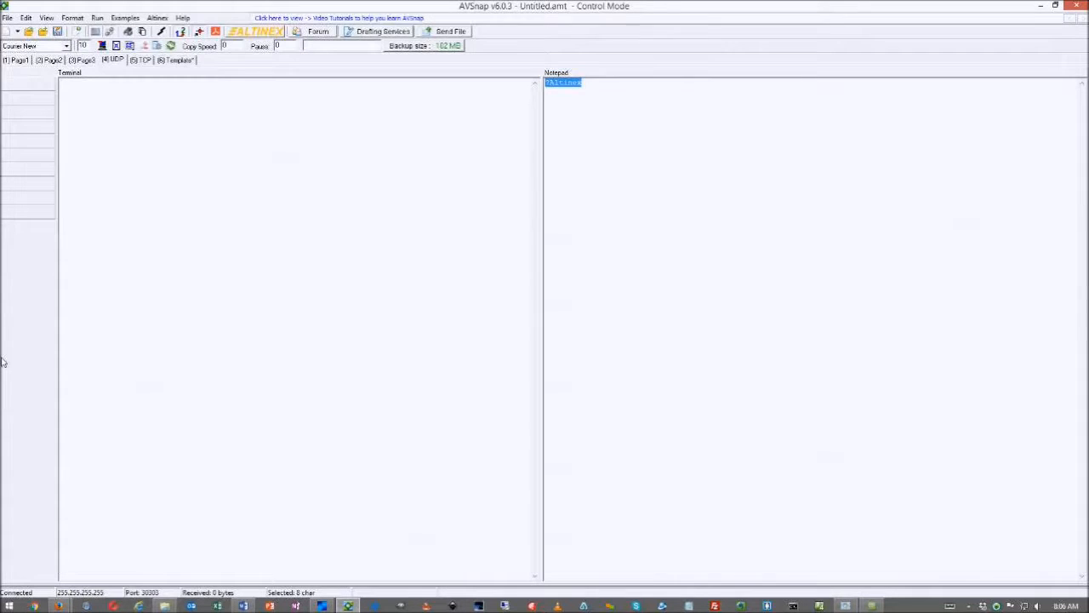
Rename Page3 to 'System Control' and set its page size to US Letter 11 x 8.5 in
{"action": "double_click", "coordinate": [82, 60]}
{"action": "type", "text": "system Contro"}
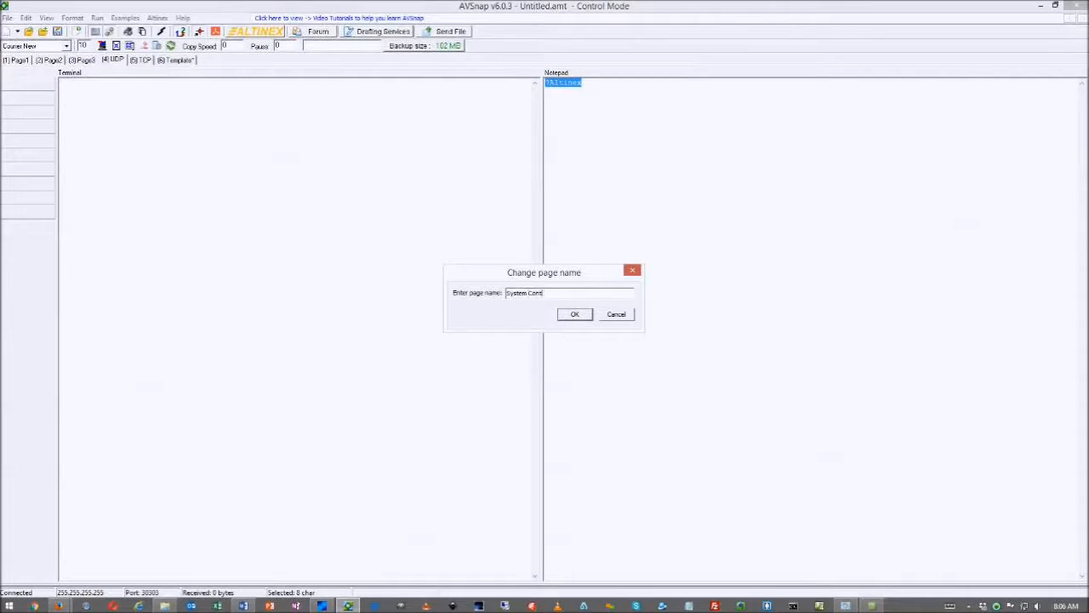
{"action": "type", "text": "l"}
{"action": "left_click", "coordinate": [568, 315]}
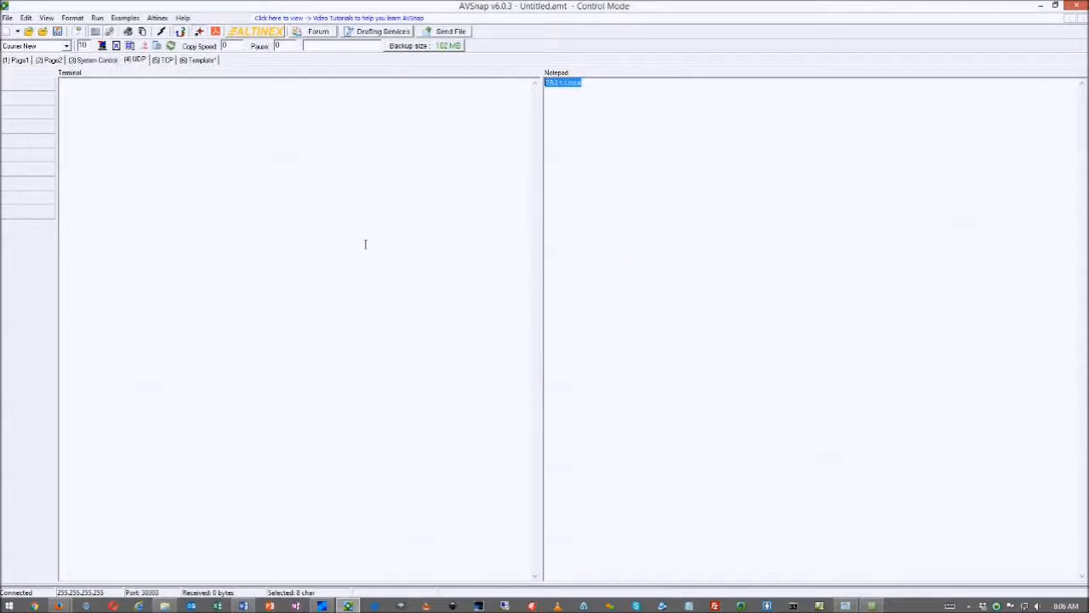
{"action": "left_click", "coordinate": [108, 61]}
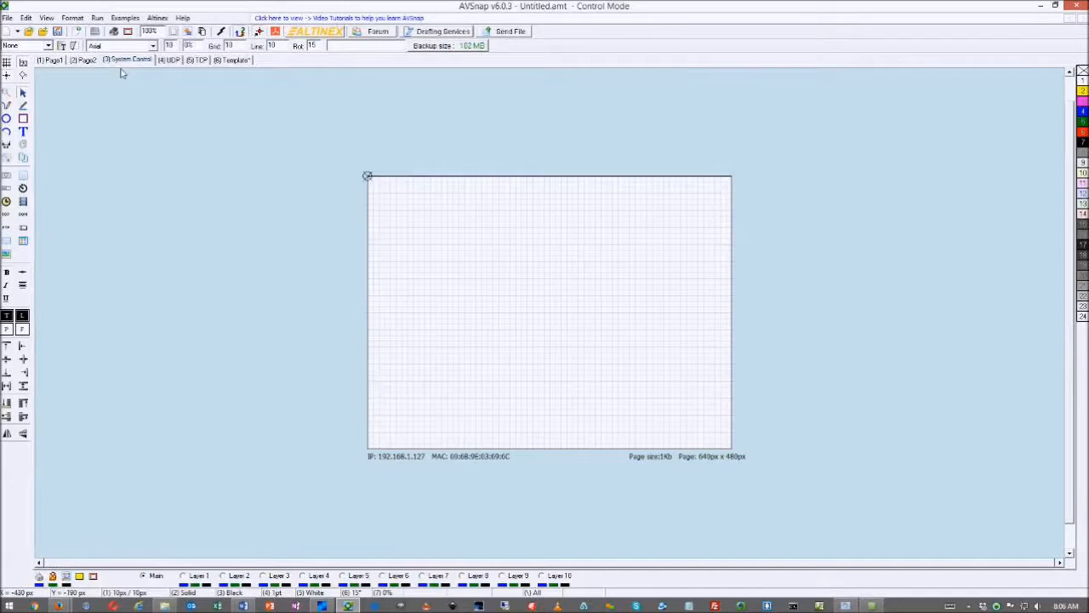
{"action": "double_click", "coordinate": [457, 289]}
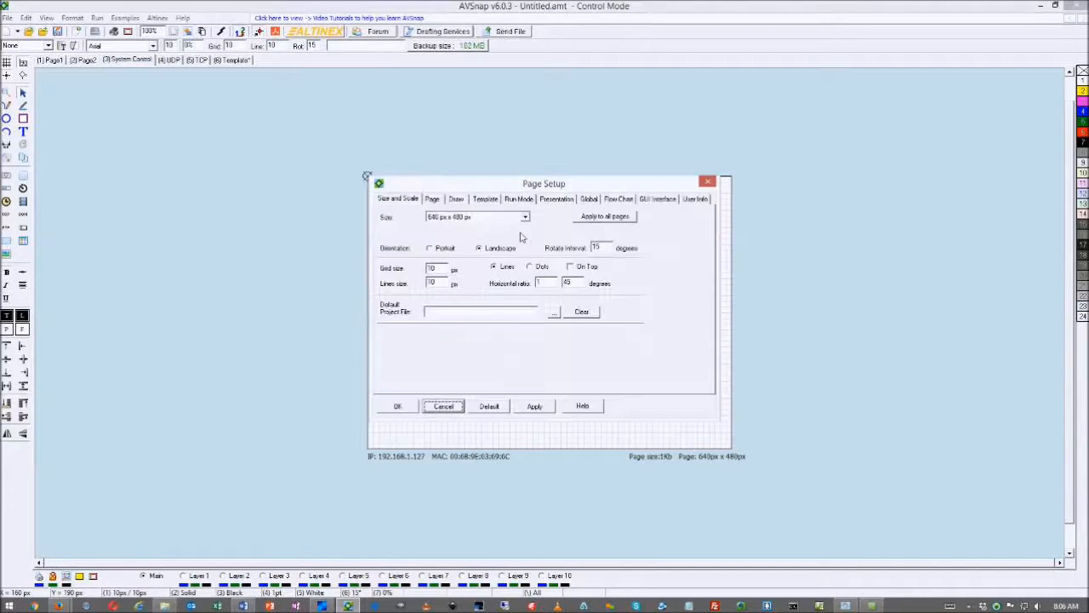
{"action": "left_click", "coordinate": [525, 217]}
{"action": "left_click", "coordinate": [477, 236]}
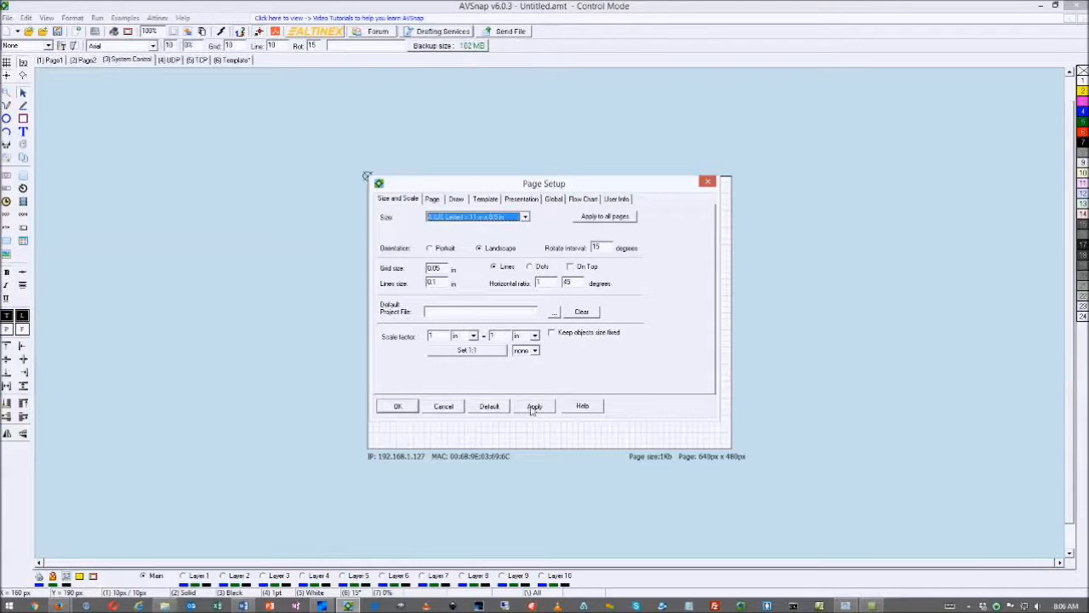
{"action": "left_click", "coordinate": [398, 406]}
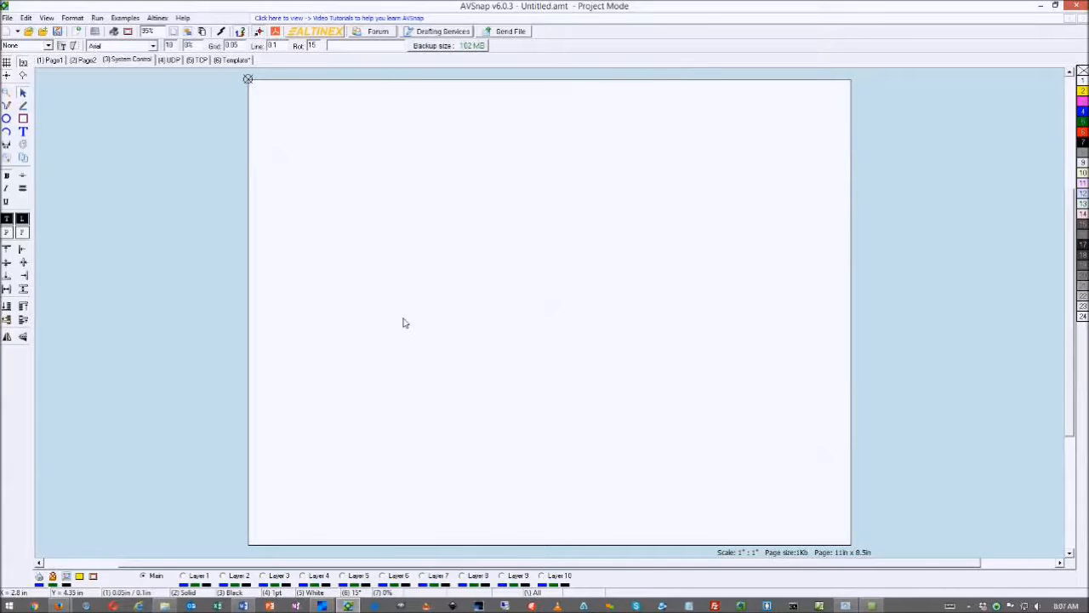
Draw a box labelled 'Laptop 192.168.1.10' near the bottom centre and copy it to the top right
{"action": "left_click", "coordinate": [24, 121]}
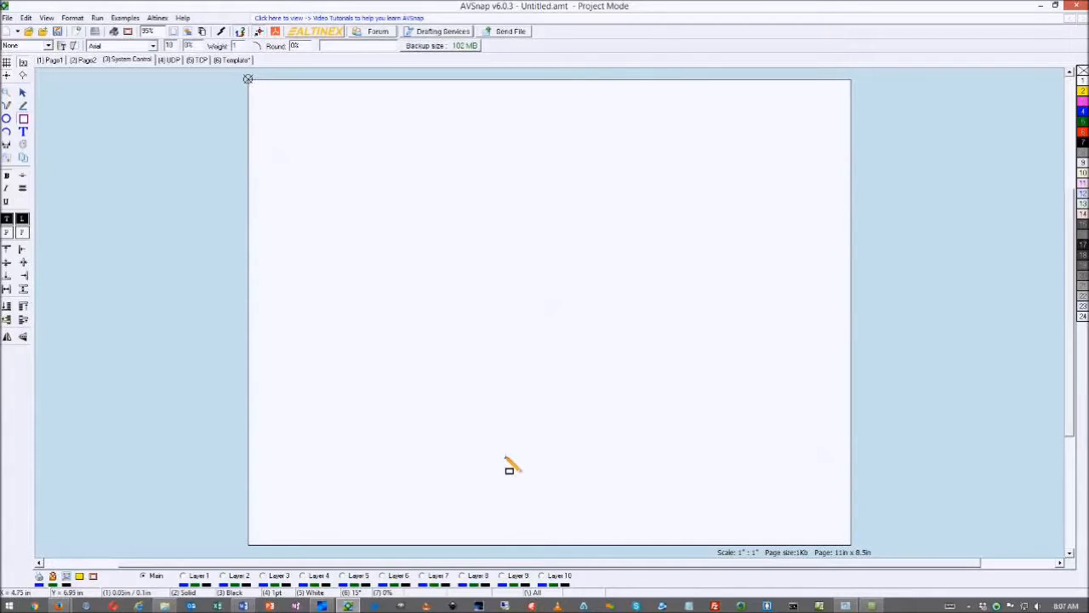
{"action": "left_click_drag", "start_coordinate": [505, 456], "coordinate": [575, 485]}
{"action": "right_click", "coordinate": [630, 480]}
{"action": "double_click", "coordinate": [565, 458]}
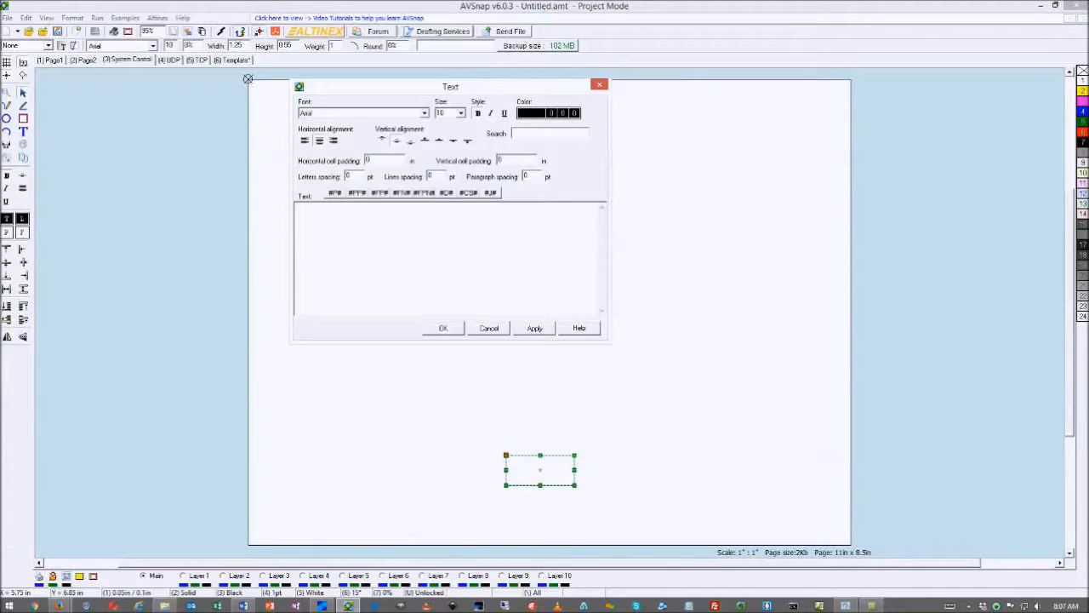
{"action": "type", "text": "Laptop 192.168.1.10"}
{"action": "left_click", "coordinate": [444, 328]}
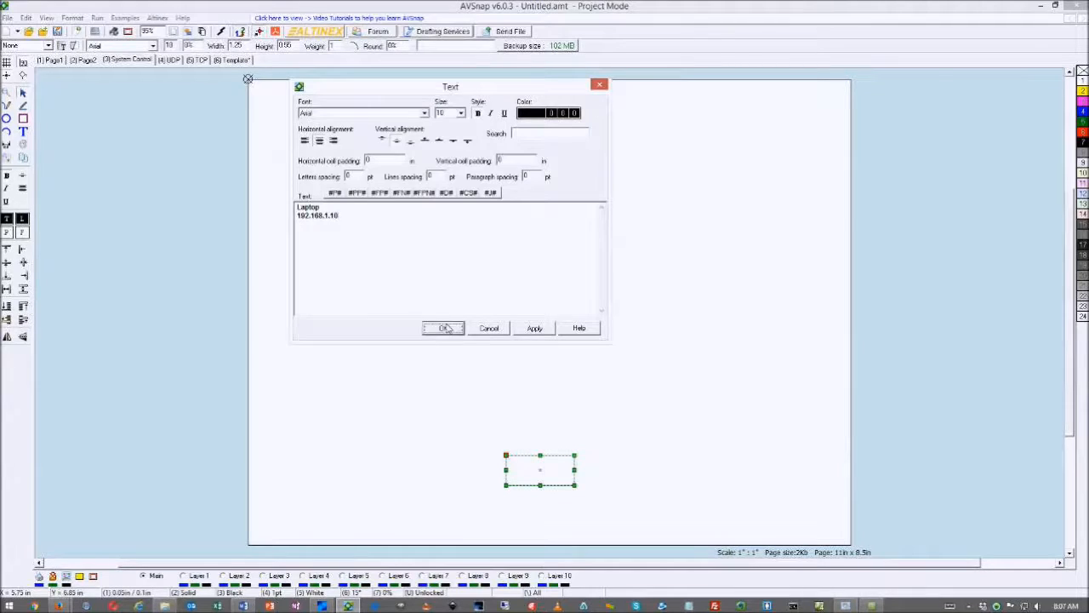
{"action": "left_click", "coordinate": [486, 432]}
{"action": "left_click_drag", "start_coordinate": [525, 470], "coordinate": [737, 165]}
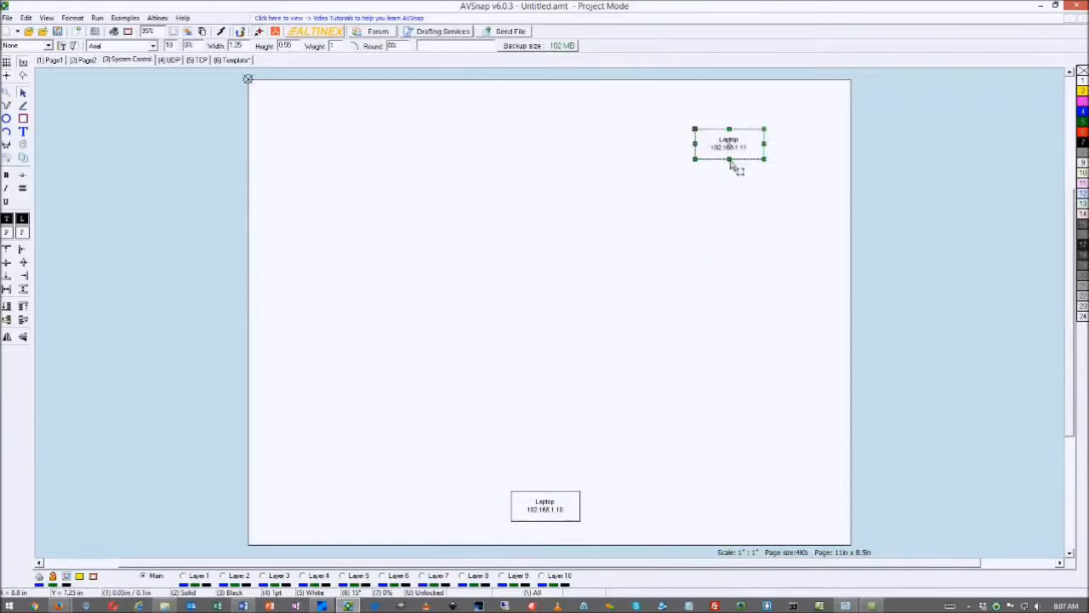
Relabel the copied box 'Panasonic Projector RS232 9600,8,1,n' and move it into the top right corner
{"action": "double_click", "coordinate": [730, 170]}
{"action": "type", "text": "Panasonic"}
{"action": "key", "text": "Return"}
{"action": "type", "text": "Projecto"}
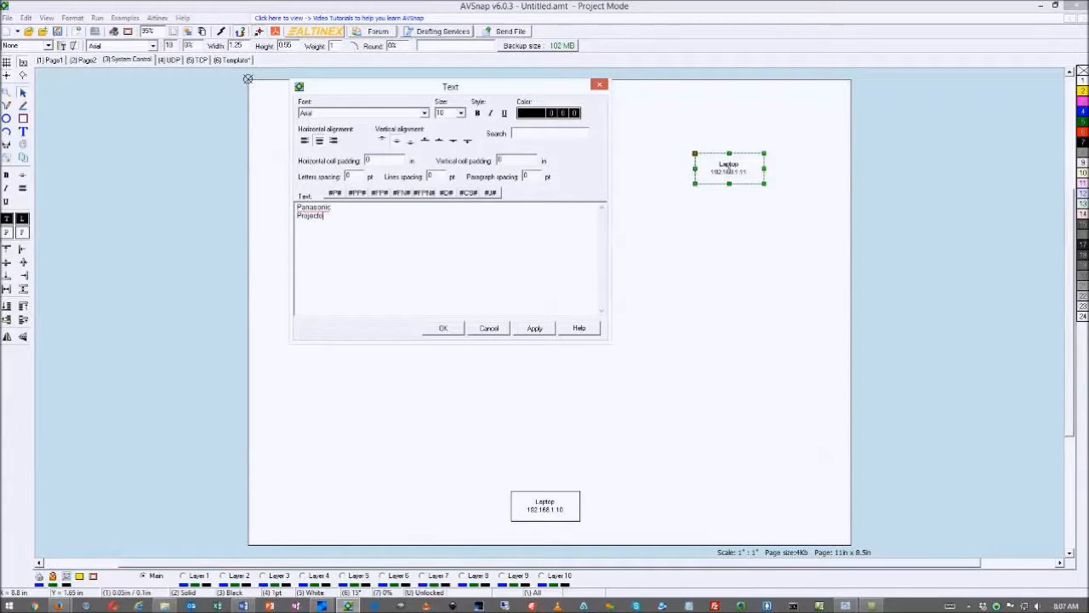
{"action": "type", "text": "r"}
{"action": "key", "text": "Return"}
{"action": "left_click", "coordinate": [453, 329]}
{"action": "left_click_drag", "start_coordinate": [749, 174], "coordinate": [801, 130]}
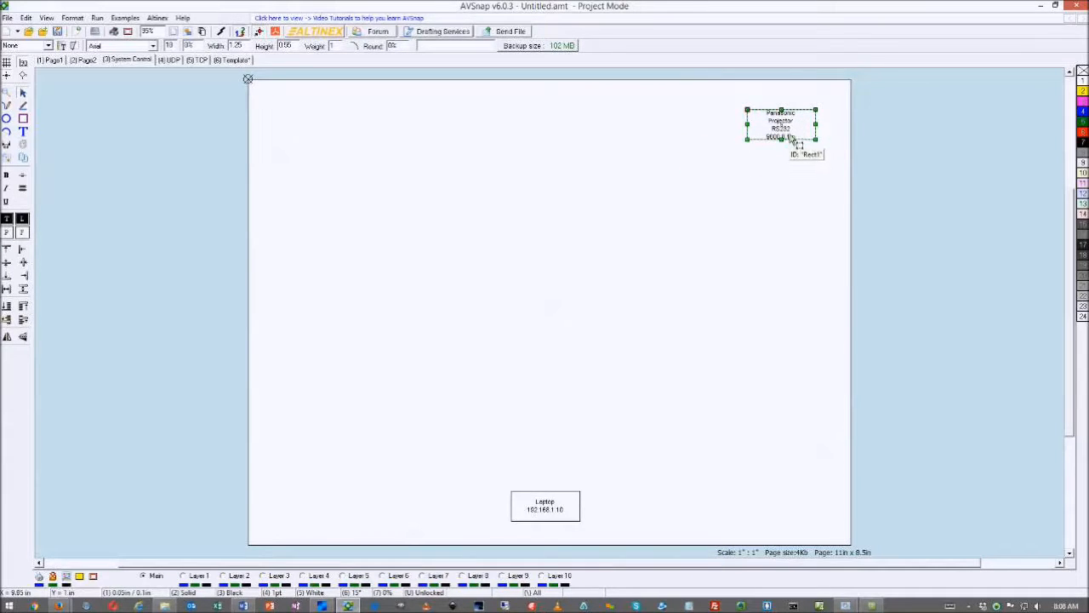
Duplicate the projector box below and relabel it 'Screen Relays, 1 - Open, 2 - Close'
{"action": "left_click_drag", "start_coordinate": [789, 133], "coordinate": [795, 286]}
{"action": "double_click", "coordinate": [796, 287]}
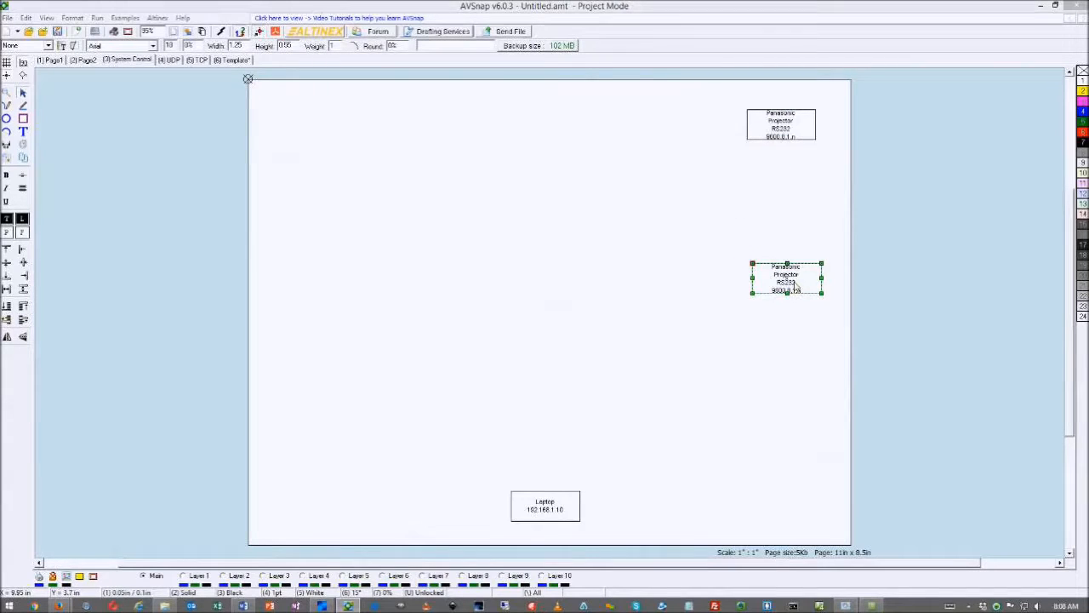
{"action": "type", "text": "Screen"}
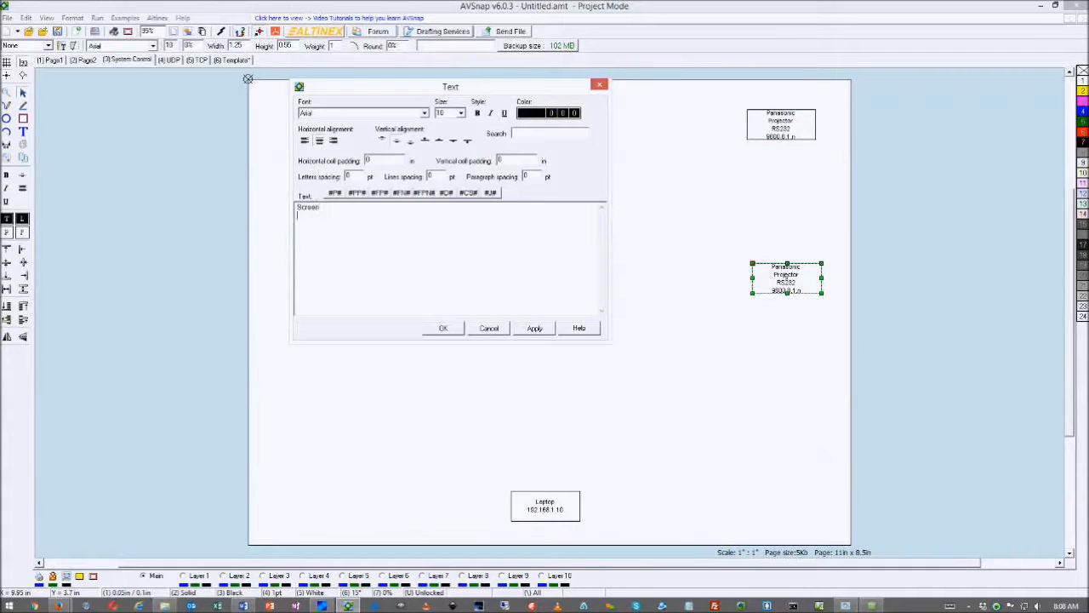
{"action": "type", "text": " Relay"}
{"action": "type", "text": "s"}
{"action": "key", "text": "Return"}
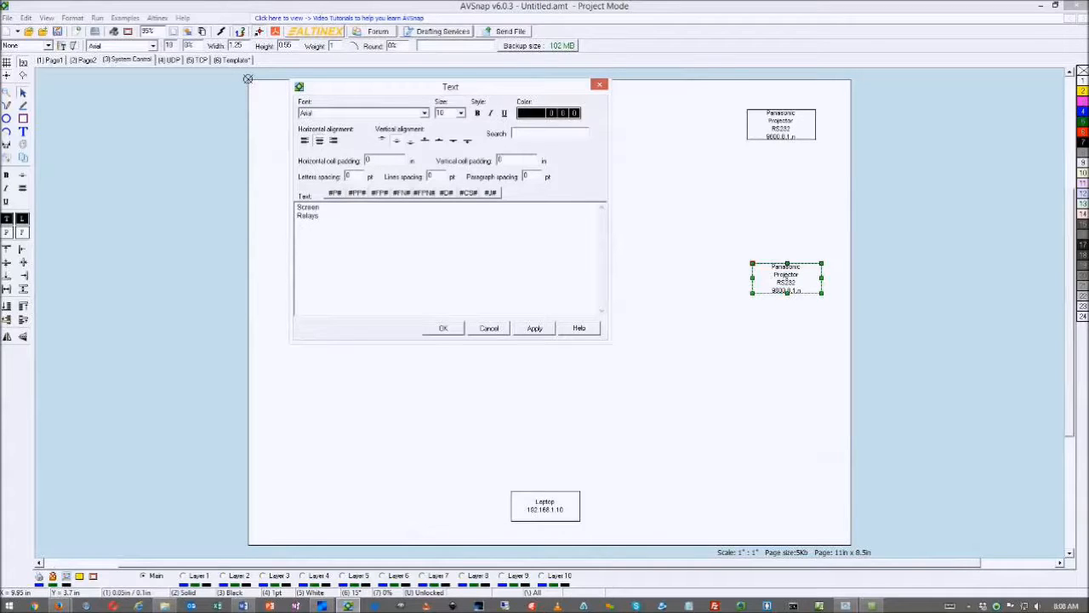
{"action": "type", "text": "1 - Open"}
{"action": "key", "text": "Return"}
{"action": "type", "text": "2"}
{"action": "key", "text": "BackSpace"}
{"action": "left_click", "coordinate": [442, 327]}
{"action": "mouse_move", "coordinate": [785, 266]}
{"action": "left_mouse_down"}
{"action": "mouse_move", "coordinate": [784, 223]}
{"action": "mouse_move", "coordinate": [785, 281]}
{"action": "left_mouse_up"}
Change the lower copy's label from Screen to Shades
{"action": "left_click", "coordinate": [784, 223], "text": "ctrl"}
{"action": "double_click", "coordinate": [785, 283]}
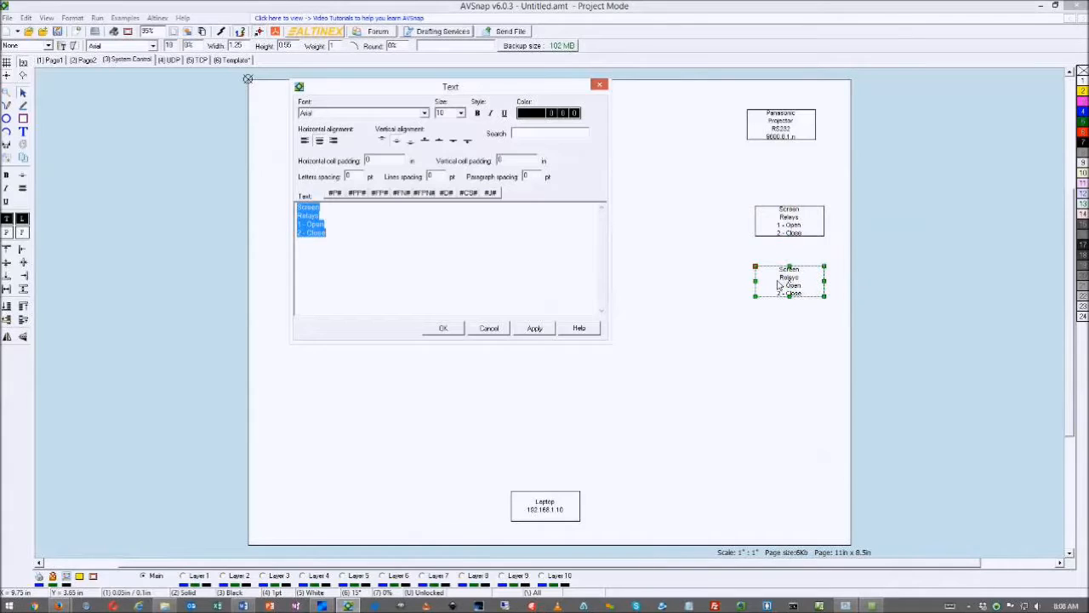
{"action": "left_click_drag", "start_coordinate": [334, 210], "coordinate": [264, 207]}
{"action": "type", "text": "Shades"}
{"action": "left_click", "coordinate": [442, 328]}
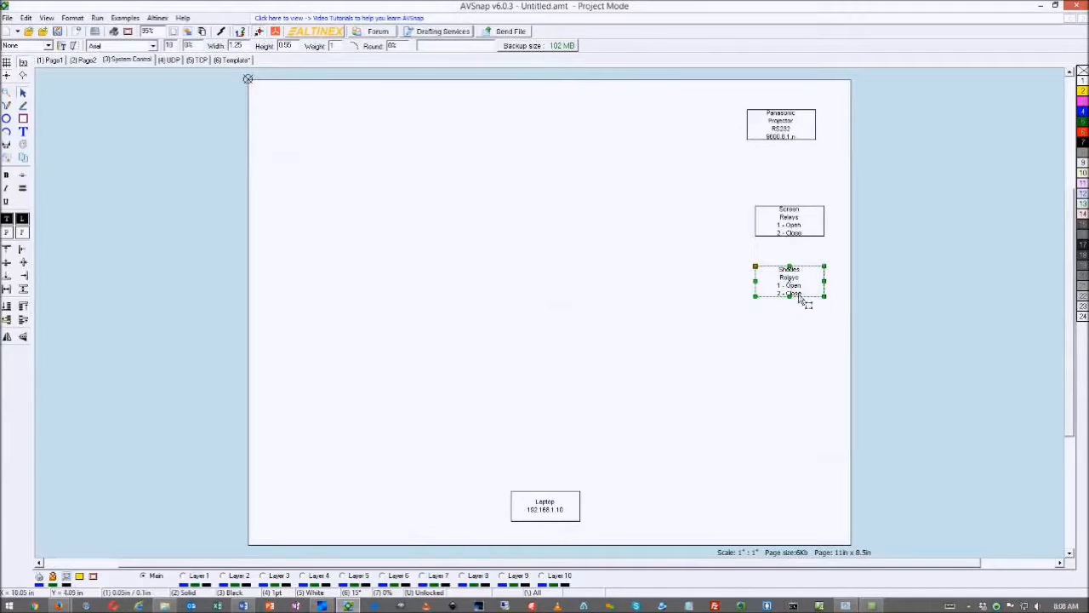
{"action": "left_click", "coordinate": [733, 346]}
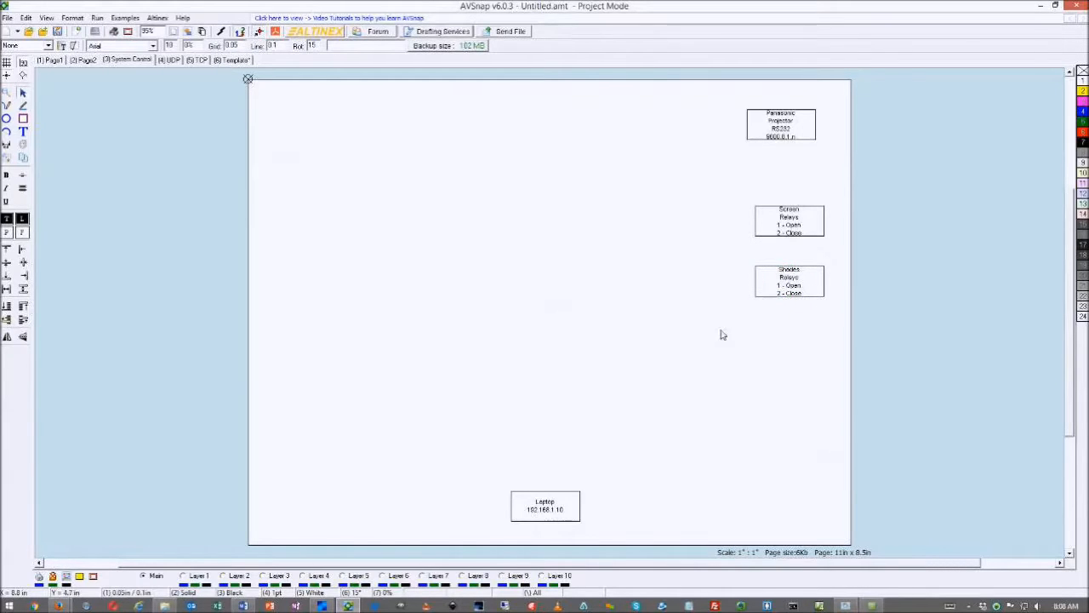
Duplicate the Panasonic Projector box and relabel the copy HDMI Switch + Audio (RS232, 9600,8,1,n)
{"action": "left_click", "coordinate": [779, 136]}
{"action": "key", "text": "ctrl+c"}
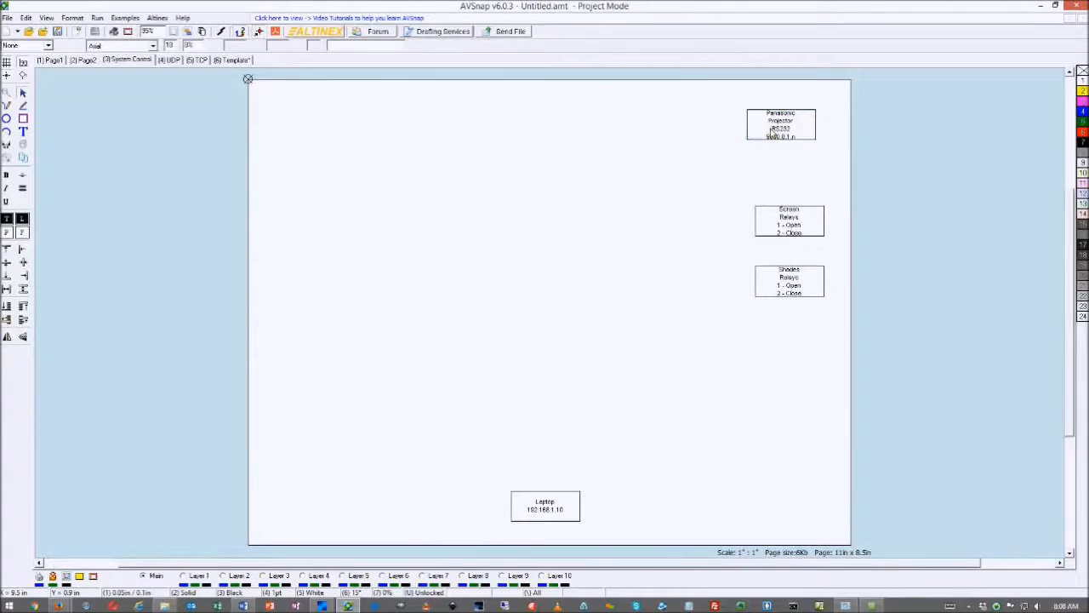
{"action": "key", "text": "ctrl+v"}
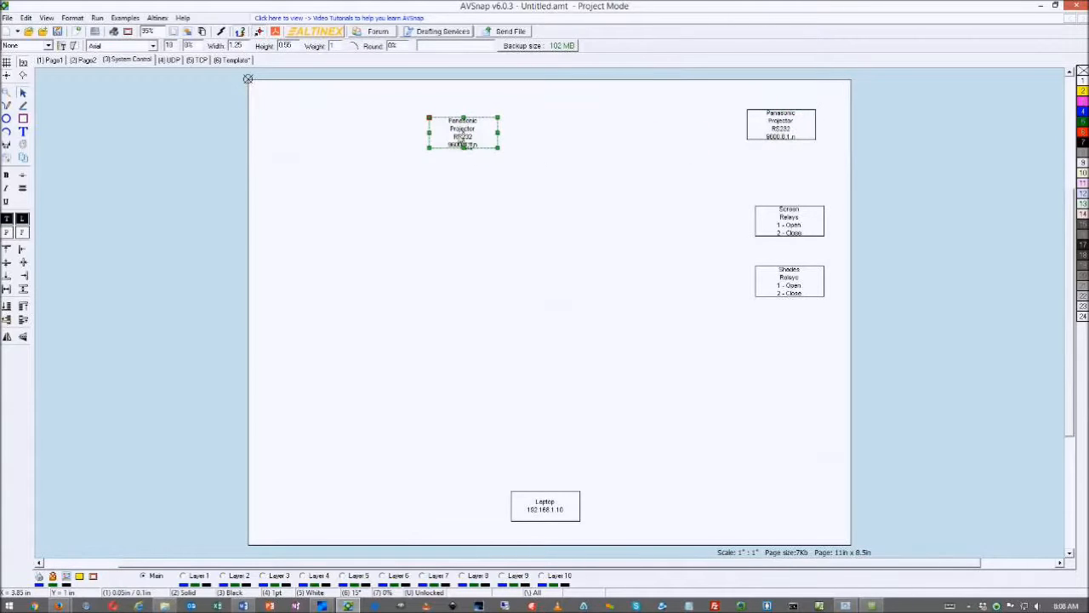
{"action": "double_click", "coordinate": [461, 138]}
{"action": "left_click_drag", "start_coordinate": [344, 210], "coordinate": [300, 208]}
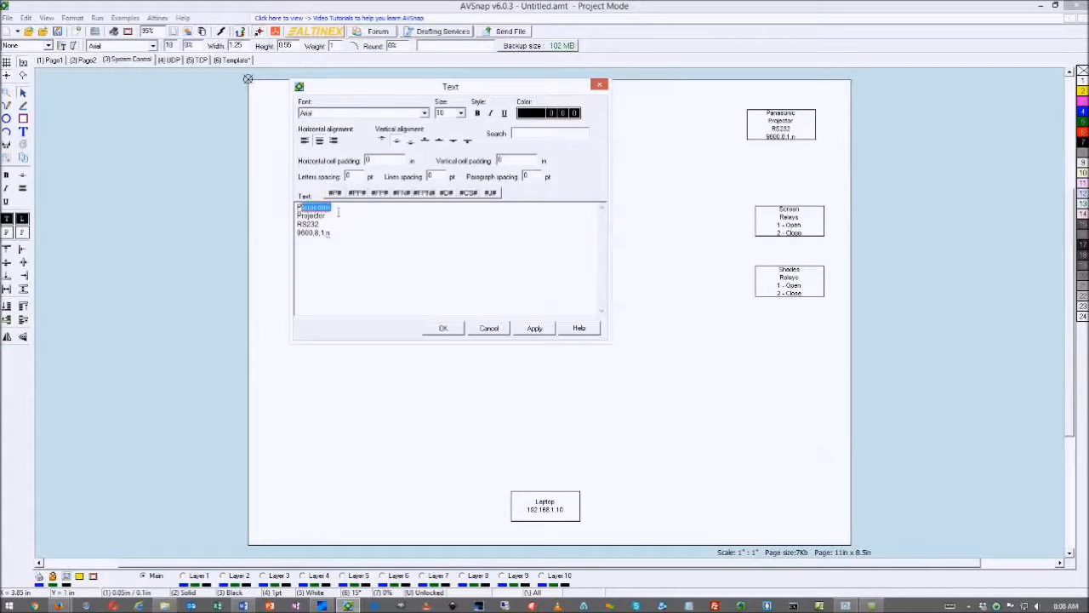
{"action": "type", "text": "D"}
{"action": "type", "text": "DM"}
{"action": "type", "text": " 4"}
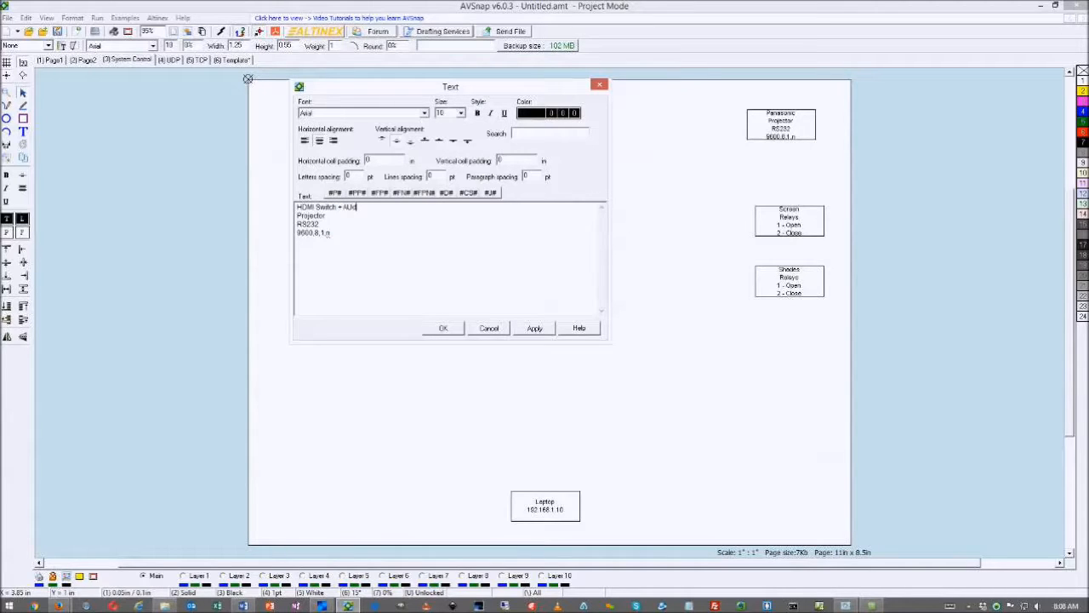
{"action": "key", "text": "BackSpace"}
{"action": "key", "text": "BackSpace"}
{"action": "key", "text": "BackSpace"}
{"action": "left_click_drag", "start_coordinate": [340, 217], "coordinate": [297, 217]}
{"action": "key", "text": "BackSpace"}
{"action": "left_click", "coordinate": [443, 327]}
Space out the projector and HDMI boxes, then relabel a copy of the HDMI box 'Cable Box / IR Codes?'
{"action": "left_click_drag", "start_coordinate": [758, 142], "coordinate": [700, 150]}
{"action": "left_click_drag", "start_coordinate": [502, 138], "coordinate": [508, 138]}
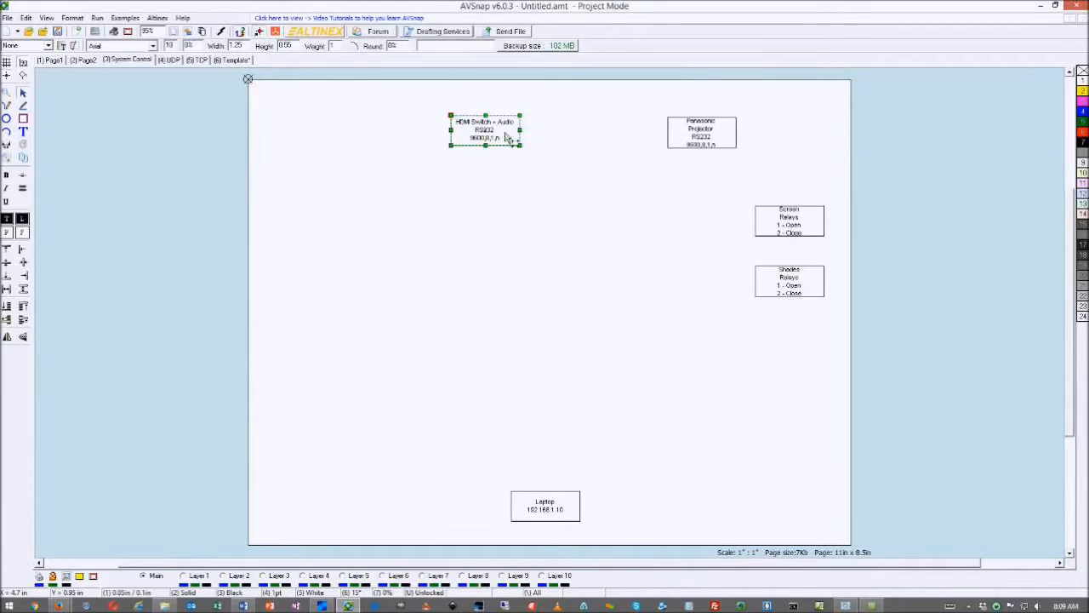
{"action": "key", "text": "Escape"}
{"action": "left_click_drag", "start_coordinate": [502, 128], "coordinate": [351, 203], "text": "ctrl"}
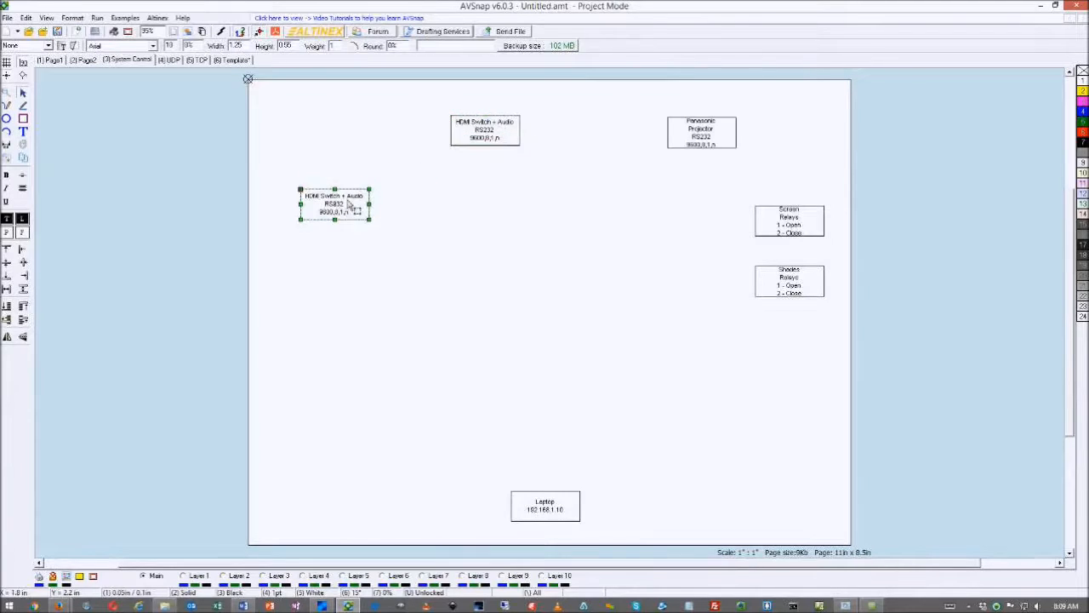
{"action": "double_click", "coordinate": [351, 204]}
{"action": "type", "text": "Cable Box"}
{"action": "key", "text": "Return"}
{"action": "type", "text": "IR "}
{"action": "type", "text": "Code"}
{"action": "type", "text": "s?"}
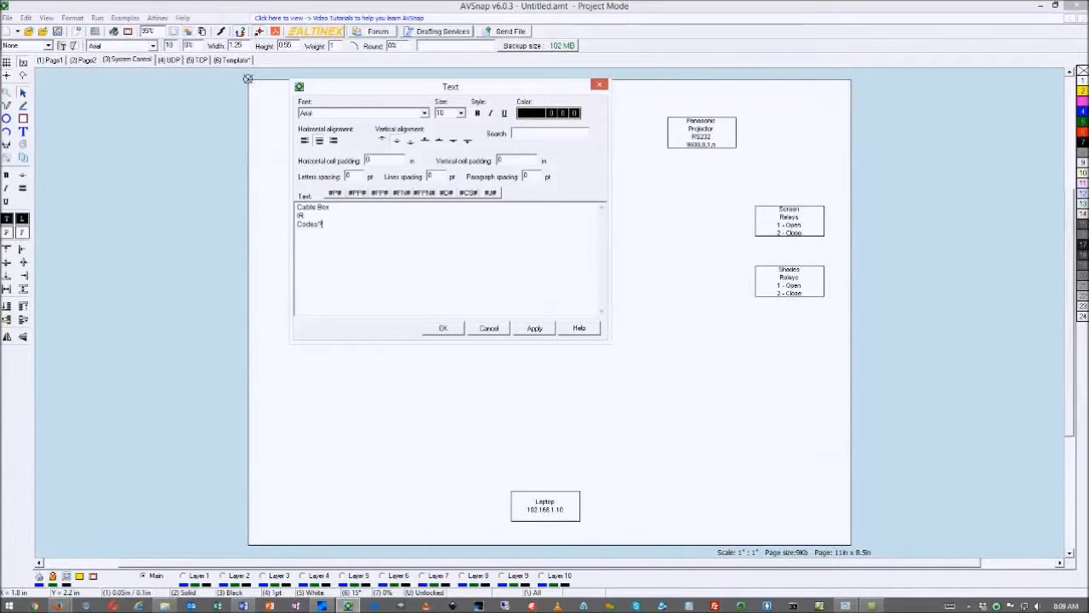
Finish the Cable Box label and arrange the relay, HDMI, Cable Box and projector boxes
{"action": "left_click", "coordinate": [444, 328]}
{"action": "left_click_drag", "start_coordinate": [793, 223], "coordinate": [764, 223]}
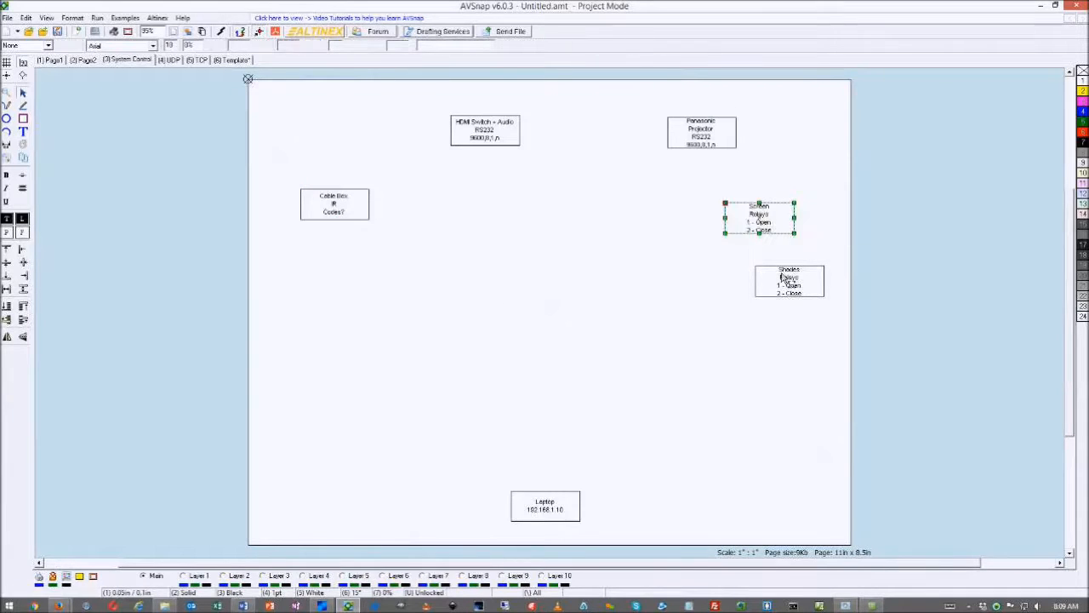
{"action": "left_click_drag", "start_coordinate": [789, 280], "coordinate": [786, 308]}
{"action": "left_click_drag", "start_coordinate": [510, 138], "coordinate": [466, 141]}
{"action": "left_click_drag", "start_coordinate": [343, 202], "coordinate": [315, 212]}
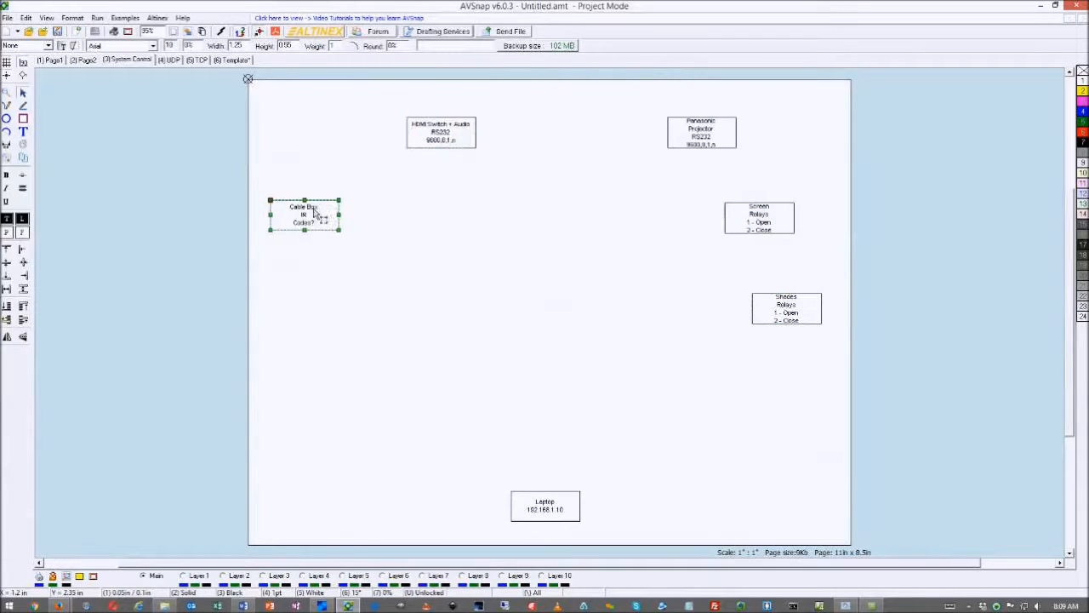
{"action": "left_click_drag", "start_coordinate": [696, 145], "coordinate": [660, 142]}
{"action": "left_click", "coordinate": [764, 223]}
{"action": "left_click_drag", "start_coordinate": [764, 219], "coordinate": [777, 217]}
{"action": "left_click_drag", "start_coordinate": [777, 300], "coordinate": [791, 303]}
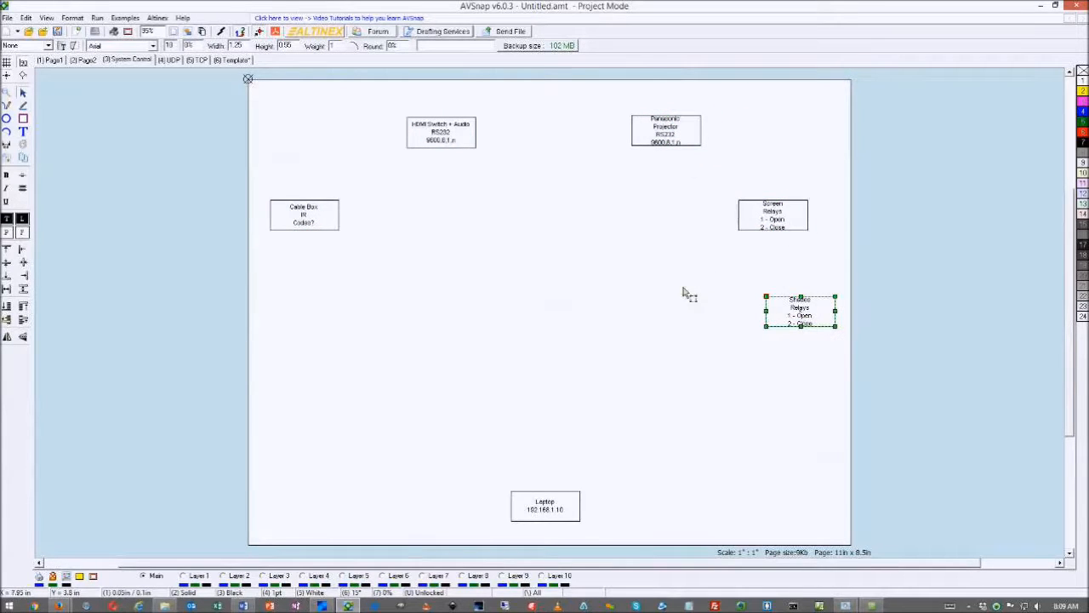
Draw an ellipse at the lower left and turn it into a cloud shape
{"action": "left_click", "coordinate": [7, 119]}
{"action": "left_click_drag", "start_coordinate": [295, 439], "coordinate": [358, 504]}
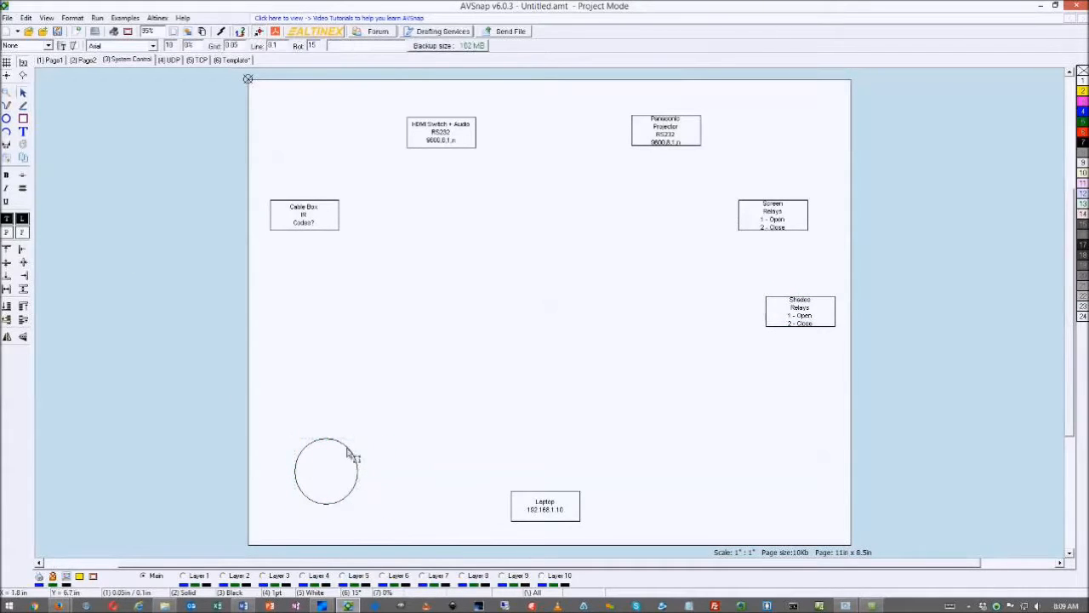
{"action": "left_click", "coordinate": [349, 455]}
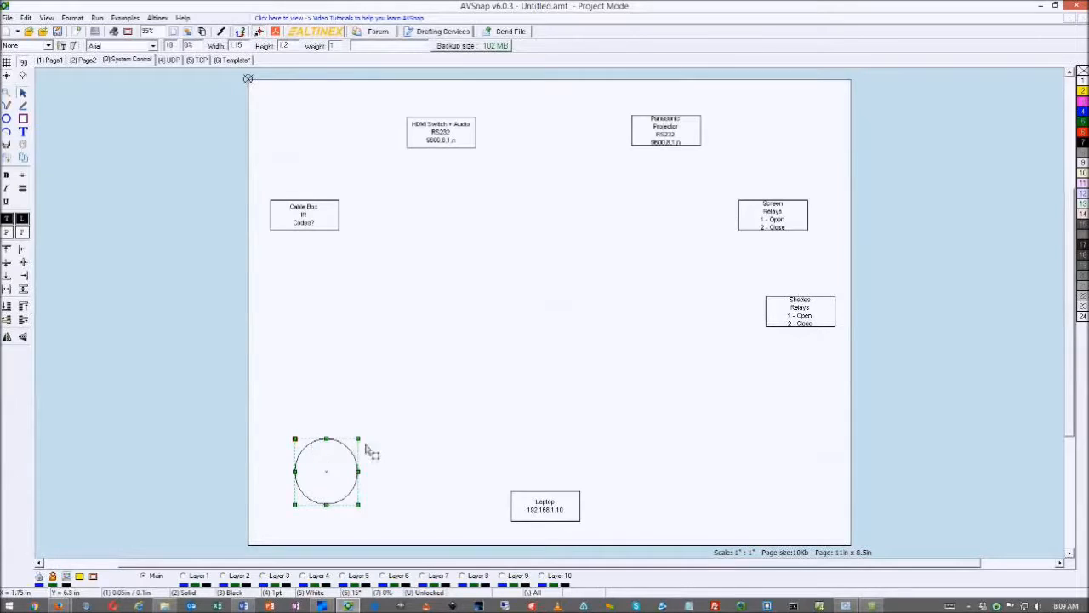
{"action": "double_click", "coordinate": [349, 453]}
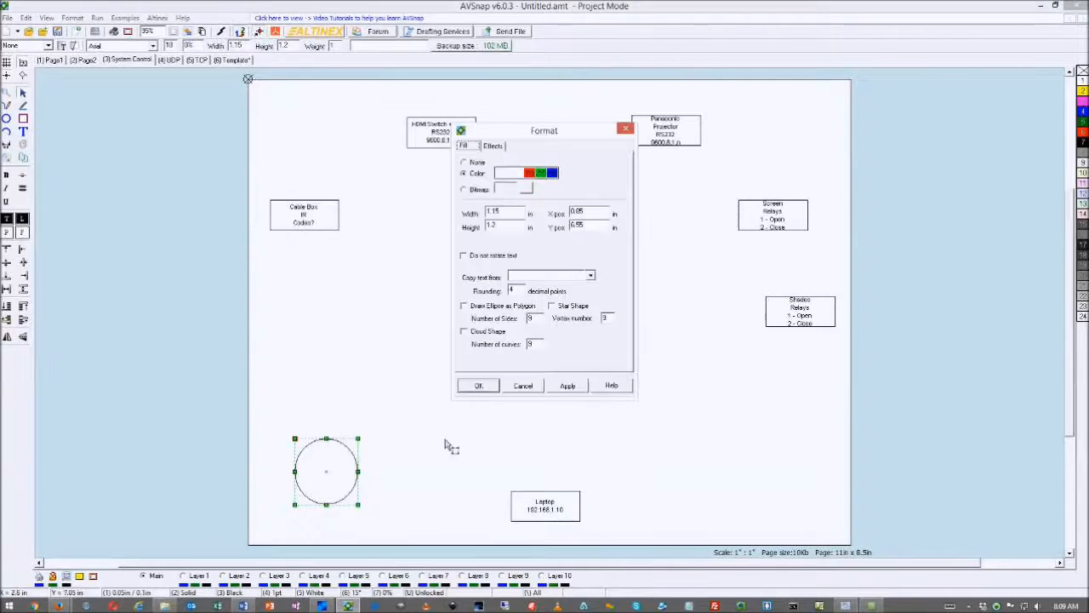
{"action": "left_click", "coordinate": [464, 331]}
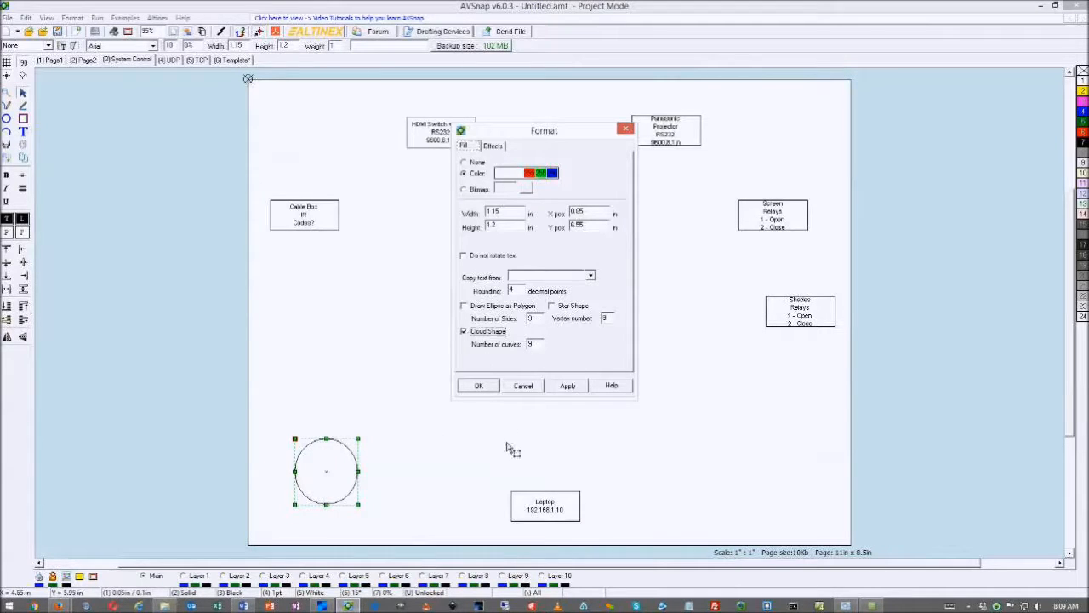
{"action": "left_click", "coordinate": [565, 386]}
{"action": "left_click", "coordinate": [493, 387]}
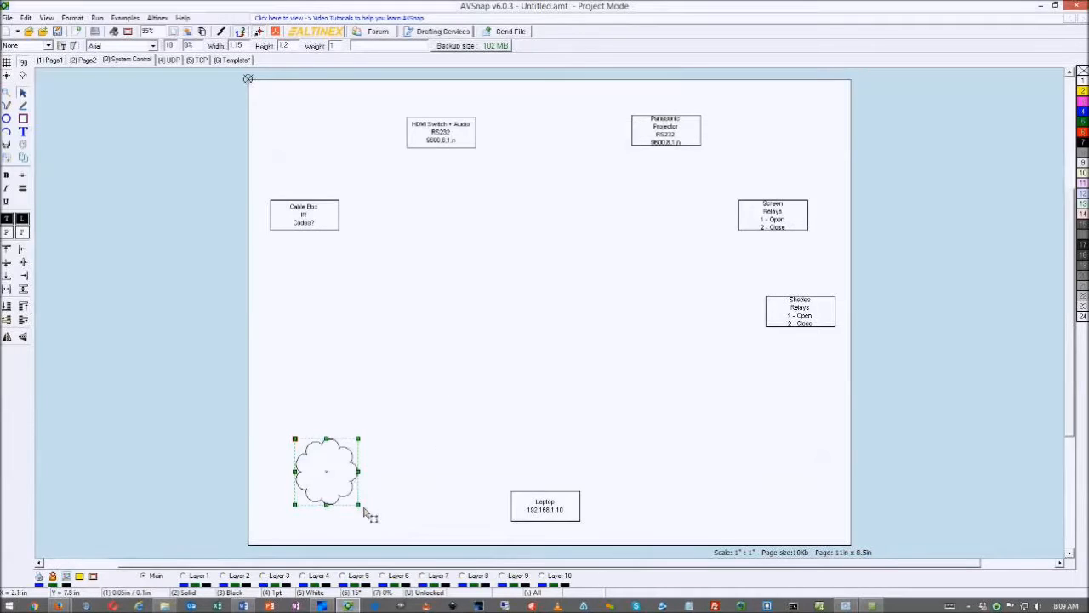
{"action": "left_click_drag", "start_coordinate": [358, 505], "coordinate": [353, 499]}
{"action": "left_click", "coordinate": [408, 408]}
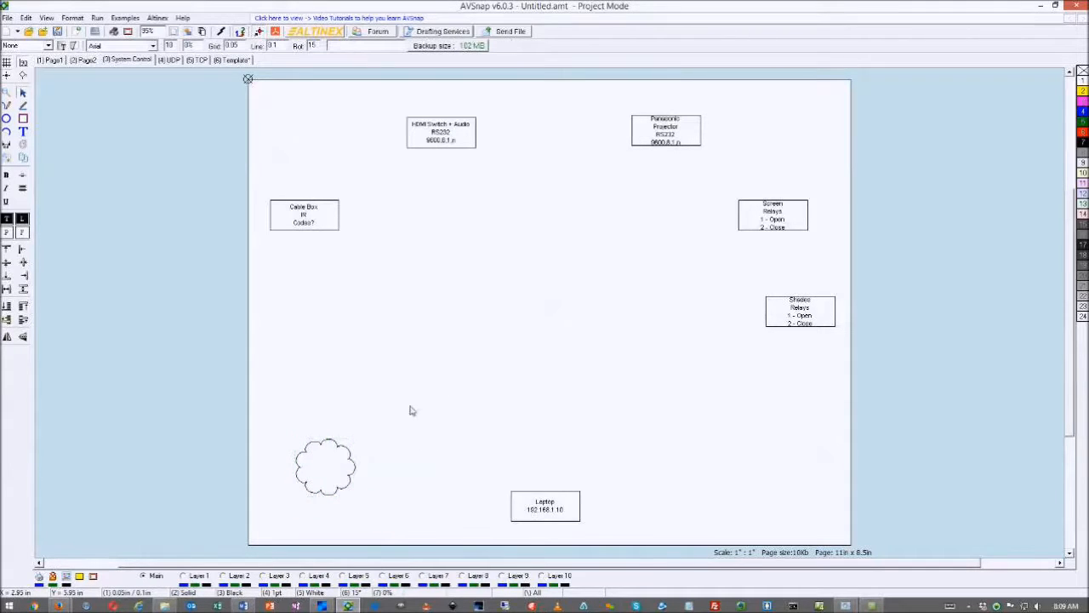
Label the cloud Internet and link it to the Laptop with an arrowed line
{"action": "double_click", "coordinate": [335, 441]}
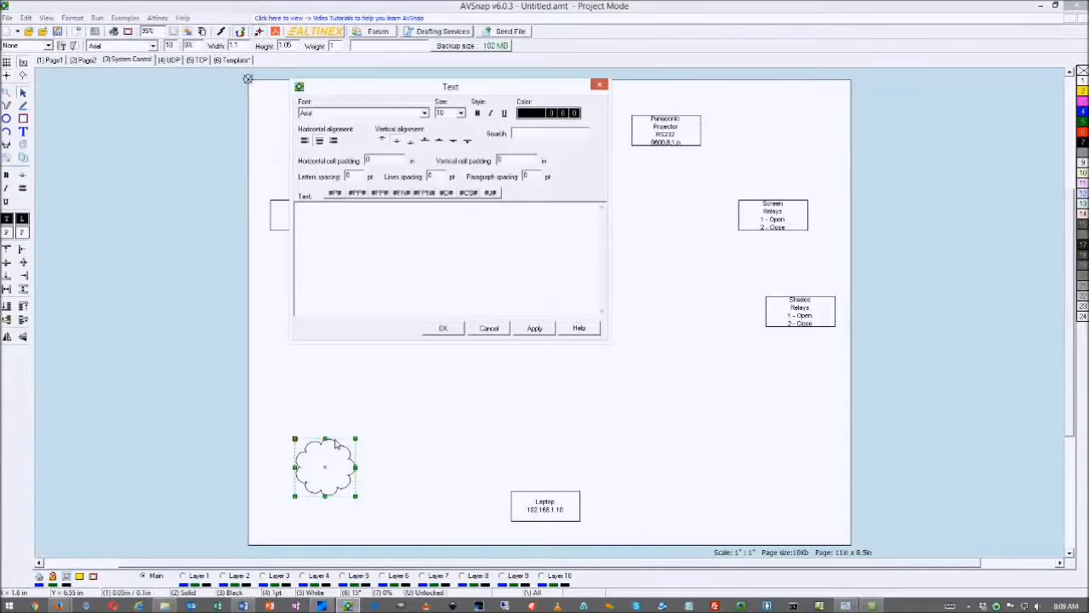
{"action": "type", "text": "Internet"}
{"action": "left_click", "coordinate": [444, 330]}
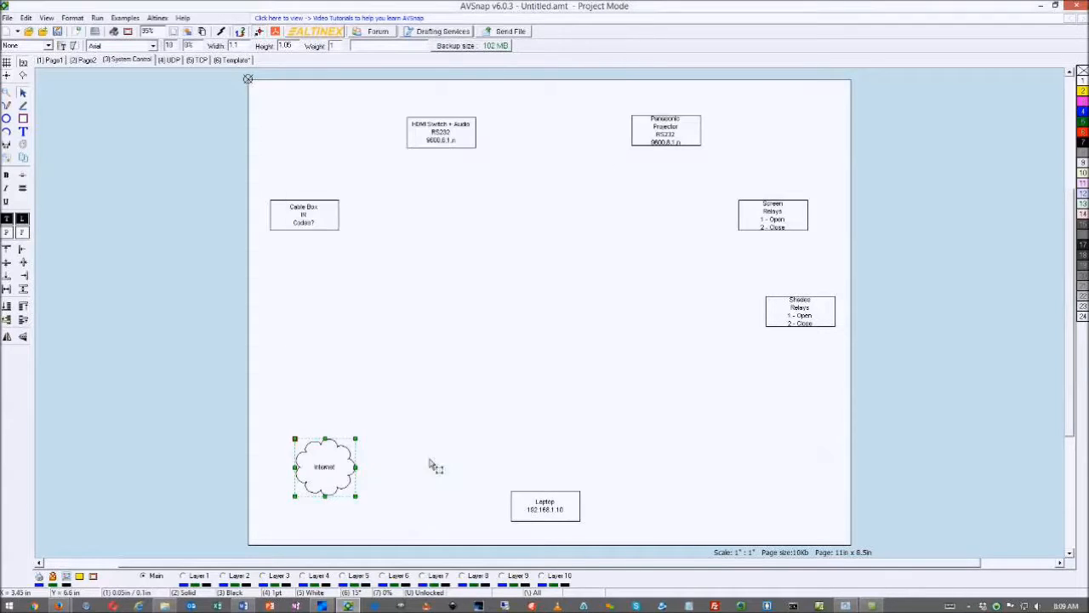
{"action": "mouse_move", "coordinate": [356, 469]}
{"action": "left_mouse_down"}
{"action": "mouse_move", "coordinate": [476, 506]}
{"action": "mouse_move", "coordinate": [511, 501]}
{"action": "left_mouse_up"}
{"action": "right_click", "coordinate": [496, 434]}
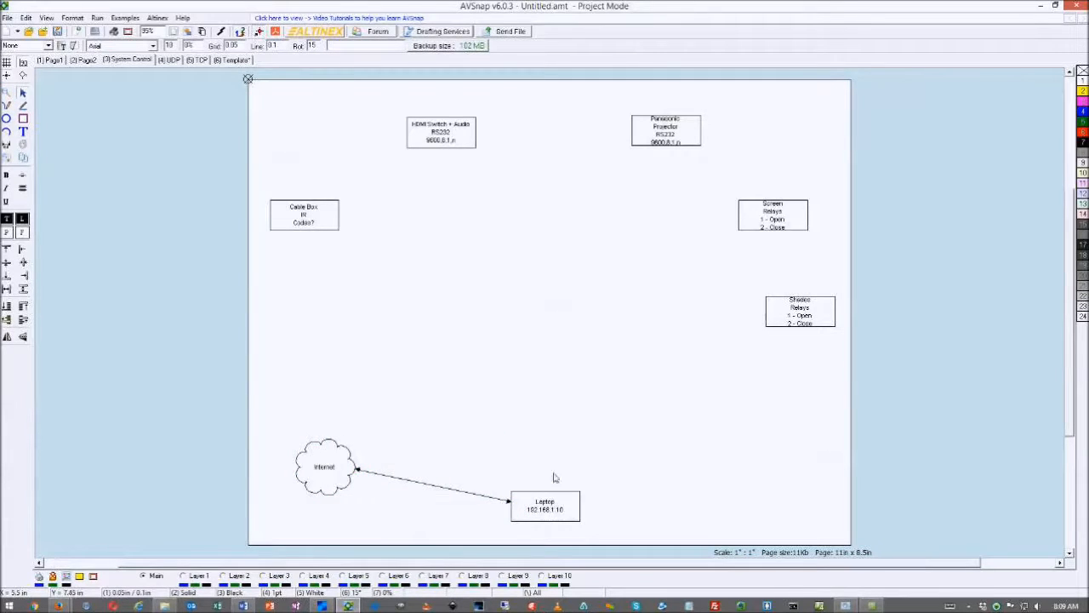
Copy the HDMI box to the page centre and relabel it Controller
{"action": "left_click", "coordinate": [443, 133]}
{"action": "left_click_drag", "start_coordinate": [443, 132], "coordinate": [543, 306]}
{"action": "double_click", "coordinate": [543, 304]}
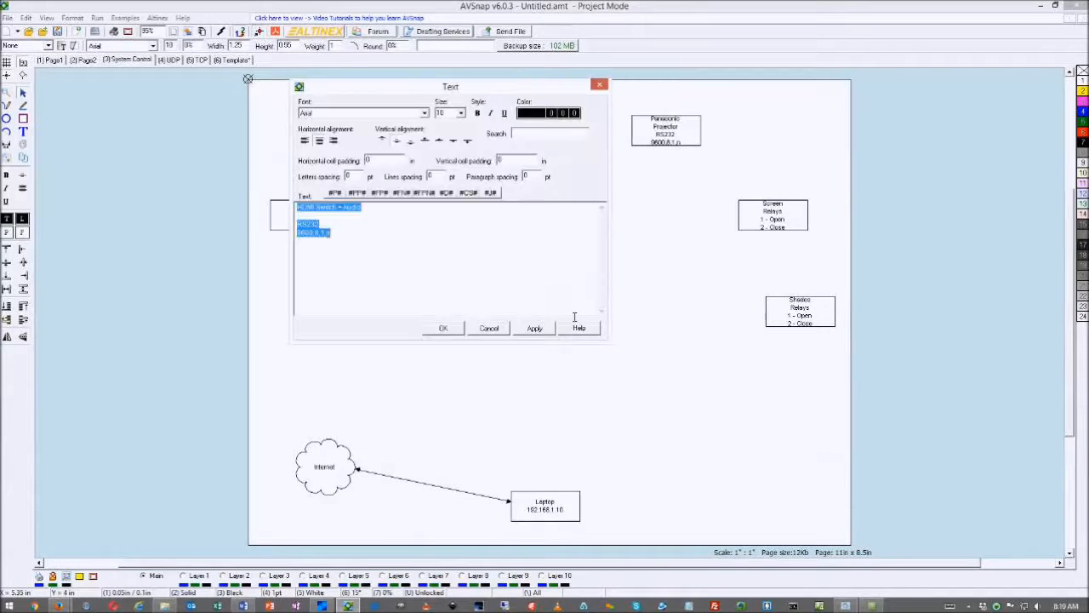
{"action": "type", "text": "Cont"}
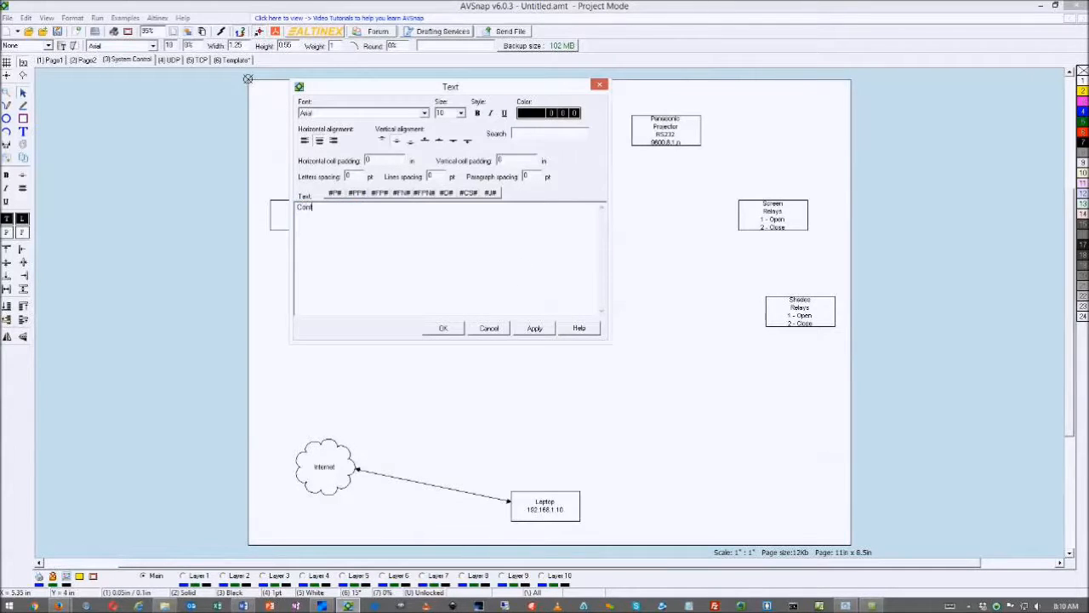
{"action": "type", "text": "roller"}
{"action": "left_click", "coordinate": [449, 330]}
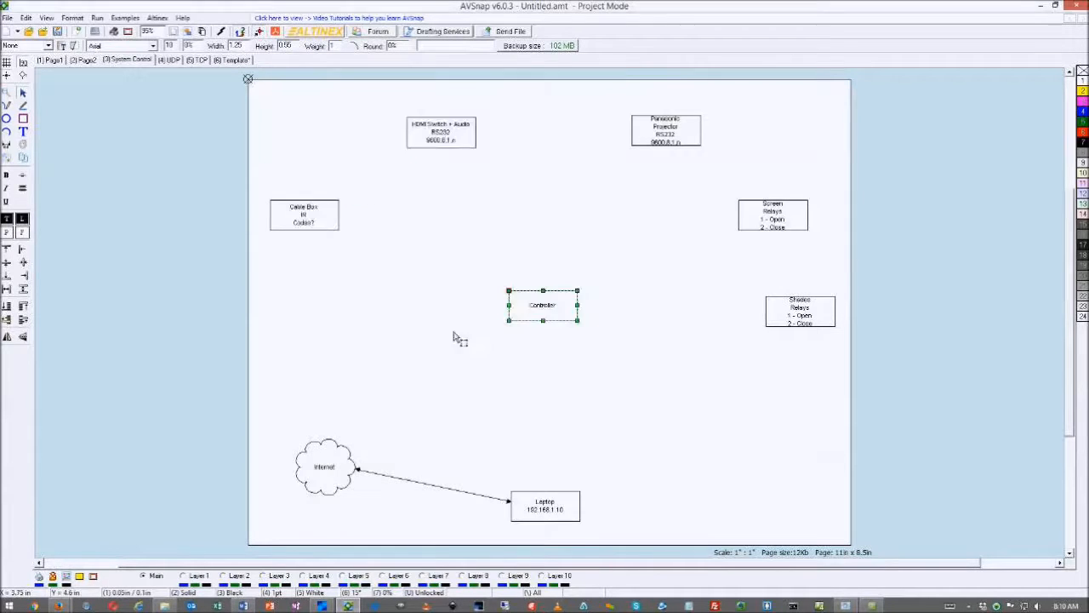
{"action": "double_click", "coordinate": [552, 309]}
{"action": "left_click", "coordinate": [323, 222]}
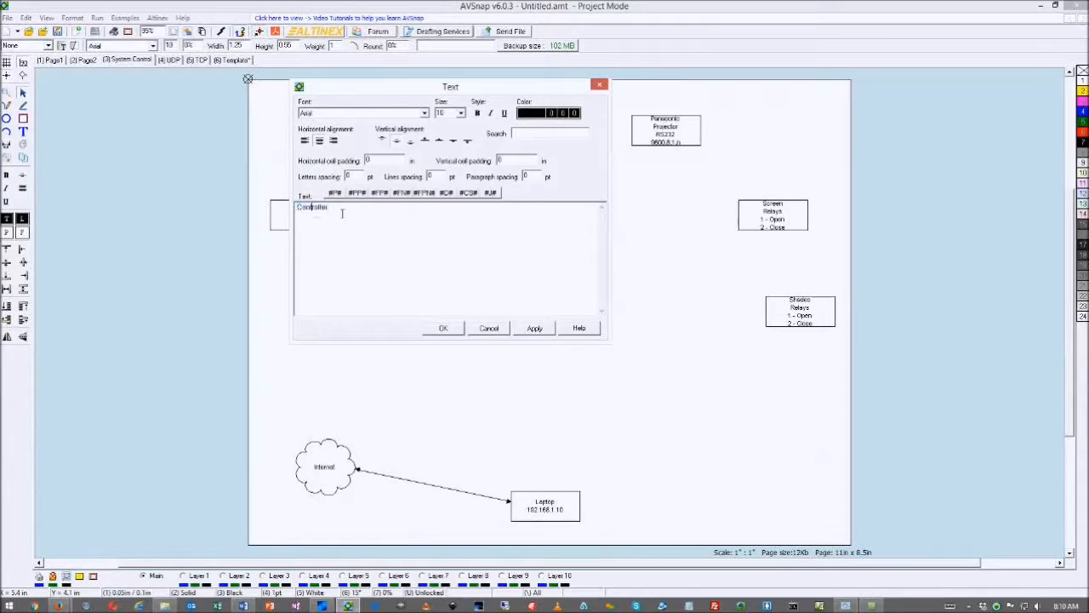
{"action": "key", "text": "Return"}
{"action": "type", "text": "CP500-100"}
{"action": "double_click", "coordinate": [320, 220]}
{"action": "key", "text": "BackSpace"}
{"action": "left_click", "coordinate": [451, 330]}
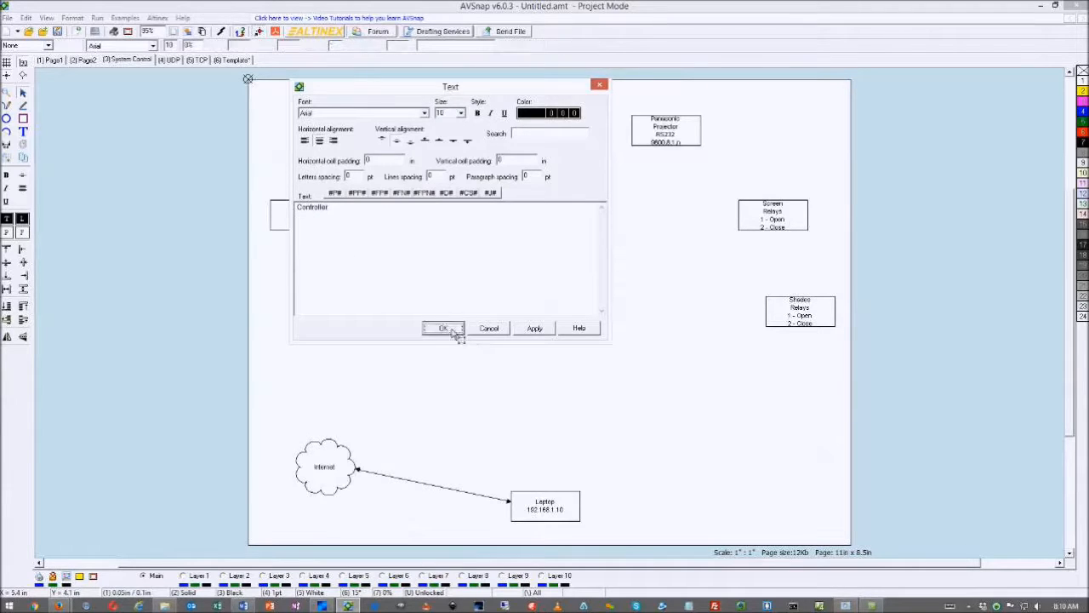
{"action": "left_click_drag", "start_coordinate": [556, 319], "coordinate": [558, 331]}
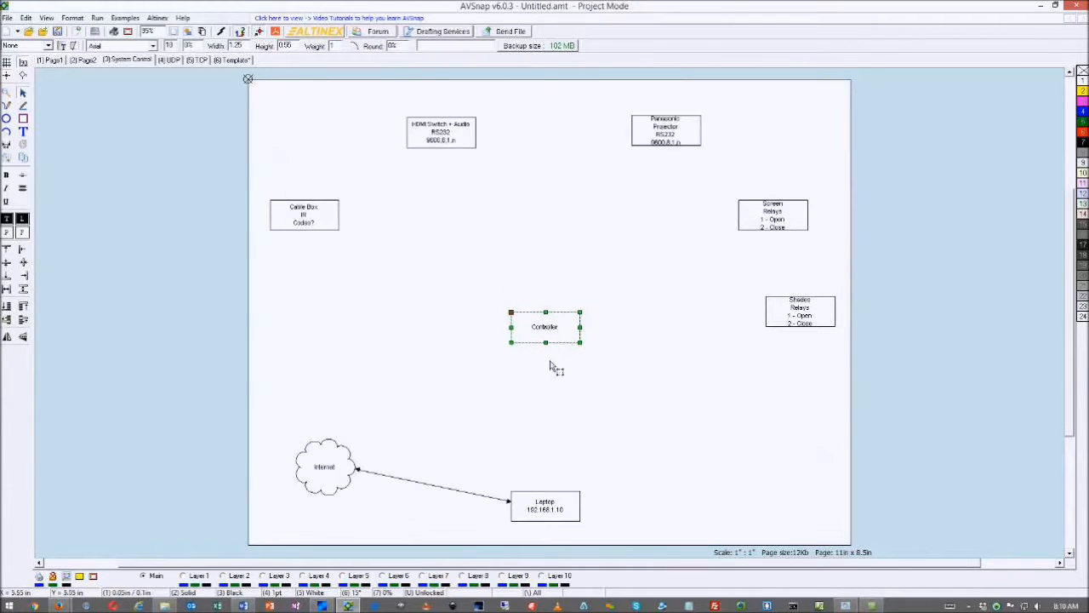
Draw an arrow from the Laptop up to the Controller
{"action": "key", "text": "l"}
{"action": "left_click_drag", "start_coordinate": [539, 491], "coordinate": [561, 343]}
{"action": "key", "text": "Escape"}
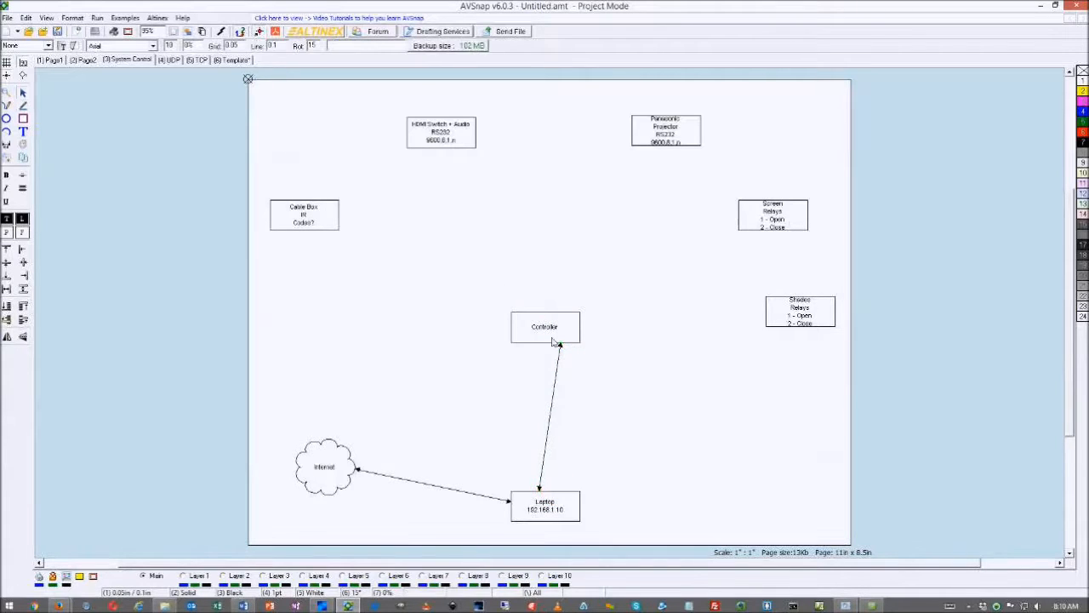
Add the IP address 192.168.1.11 to the Controller box's label
{"action": "double_click", "coordinate": [551, 334]}
{"action": "left_click", "coordinate": [343, 216]}
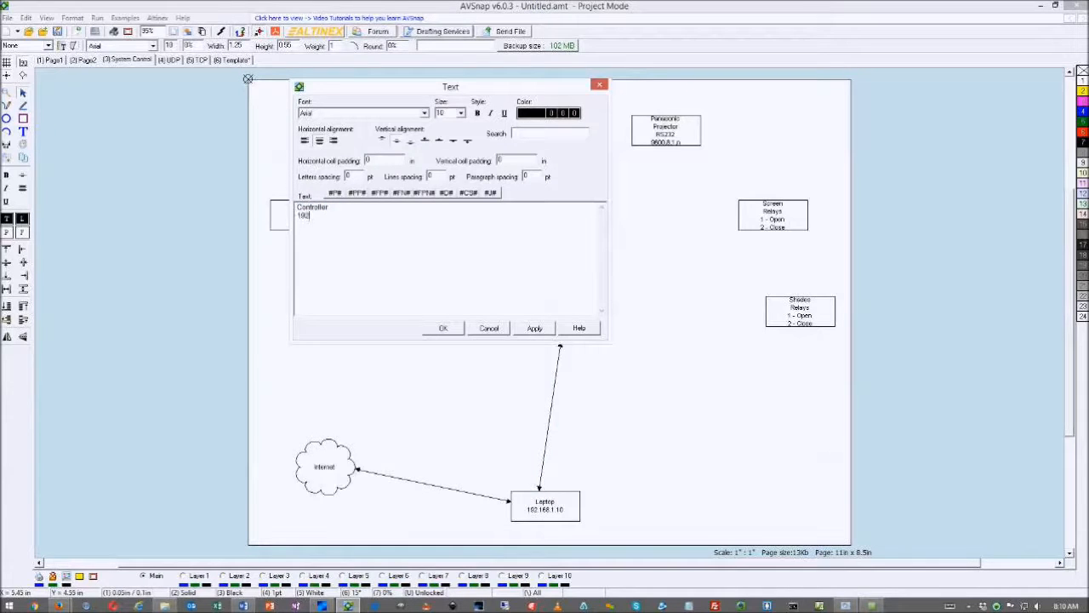
{"action": "type", "text": "8.1.11"}
{"action": "left_click", "coordinate": [444, 329]}
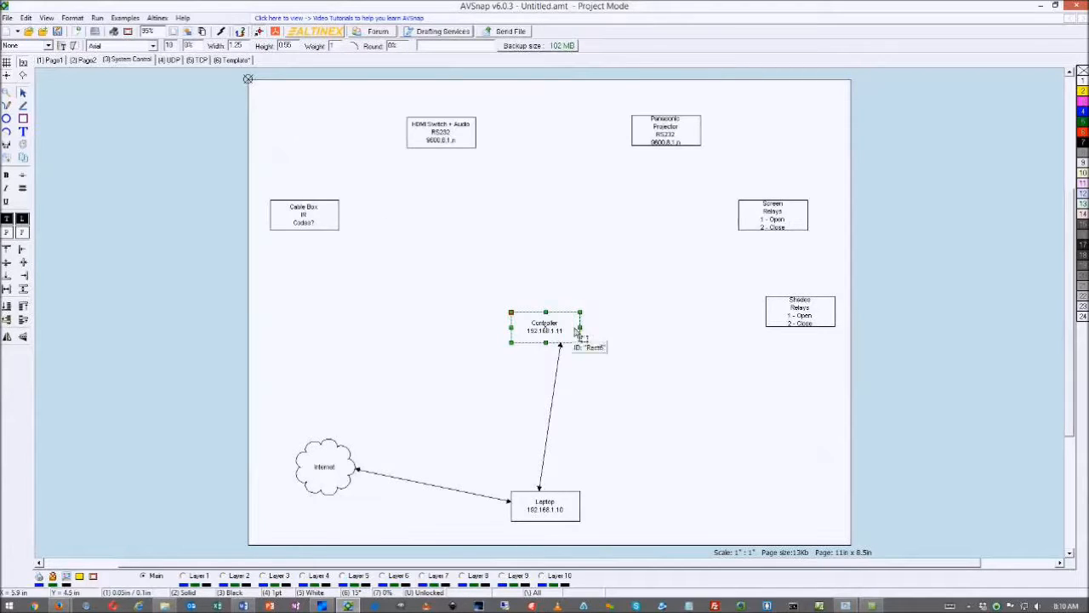
Connect the Controller to the Shades Relays, Screen Relays and Panasonic Projector boxes
{"action": "left_click", "coordinate": [617, 335]}
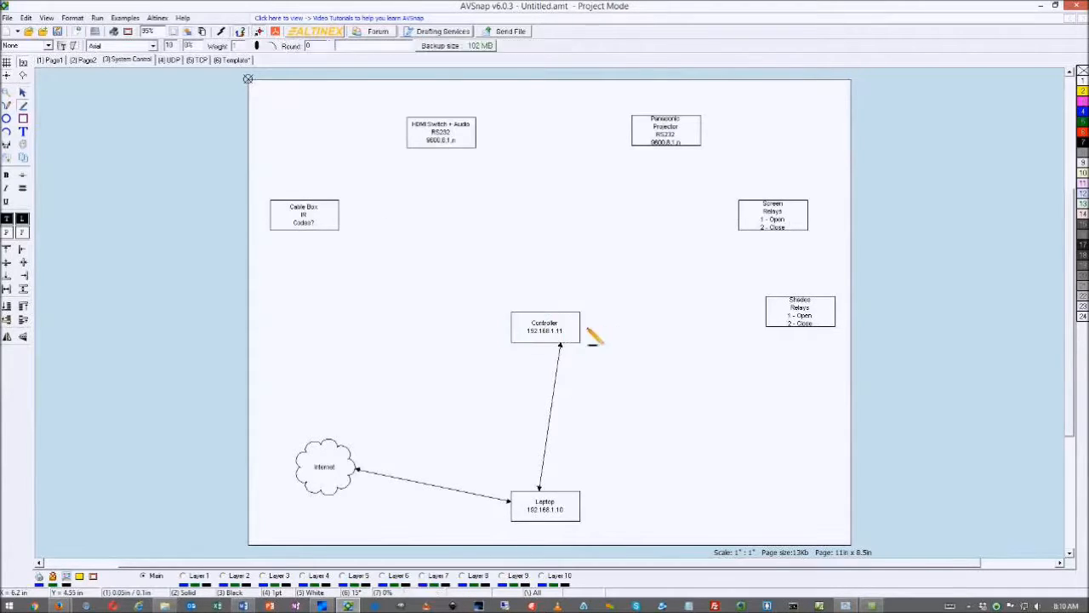
{"action": "left_click_drag", "start_coordinate": [582, 329], "coordinate": [766, 310]}
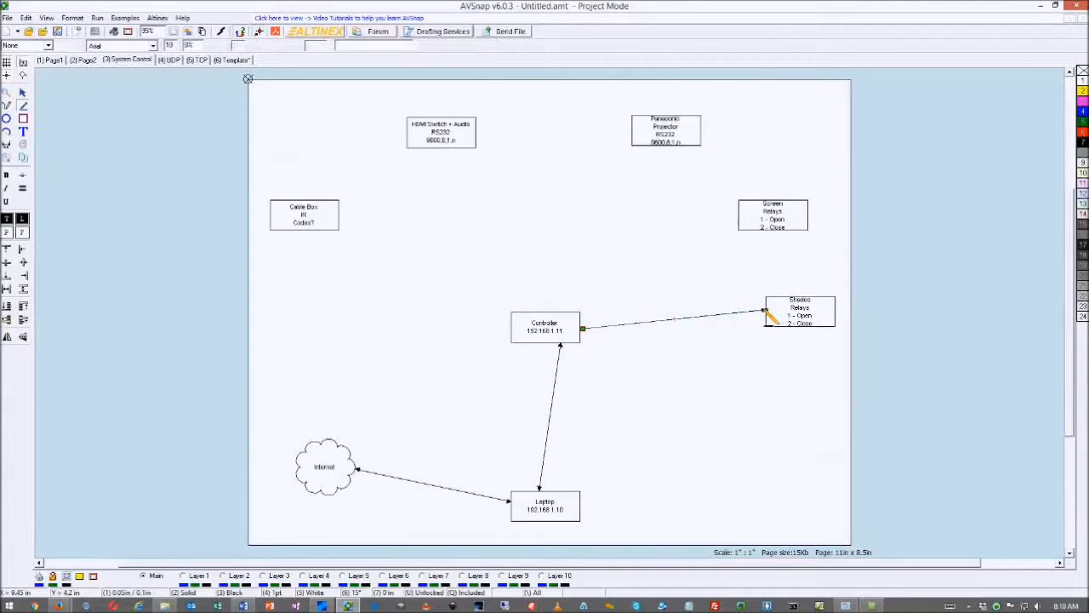
{"action": "left_click_drag", "start_coordinate": [581, 315], "coordinate": [739, 220]}
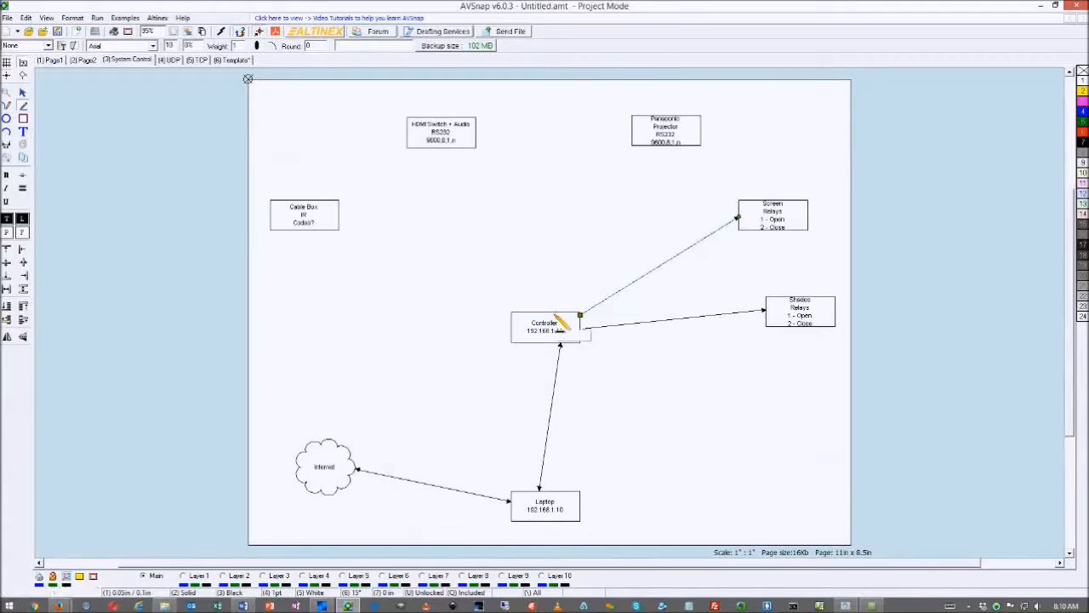
{"action": "left_click_drag", "start_coordinate": [555, 313], "coordinate": [659, 147]}
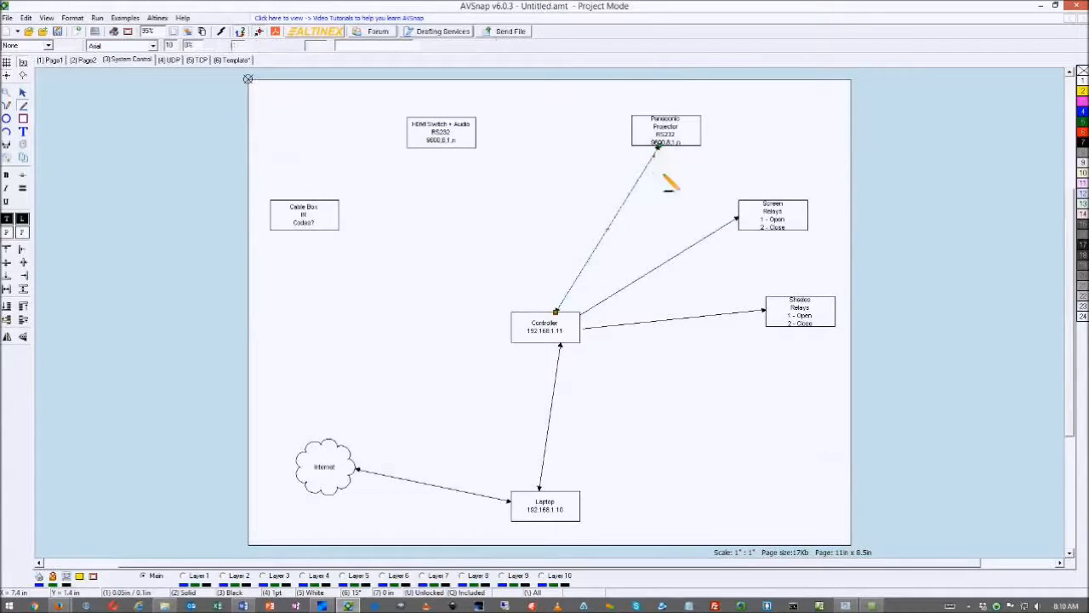
Put a white-filled RS-232 label on the Controller–Projector line
{"action": "left_click", "coordinate": [616, 232]}
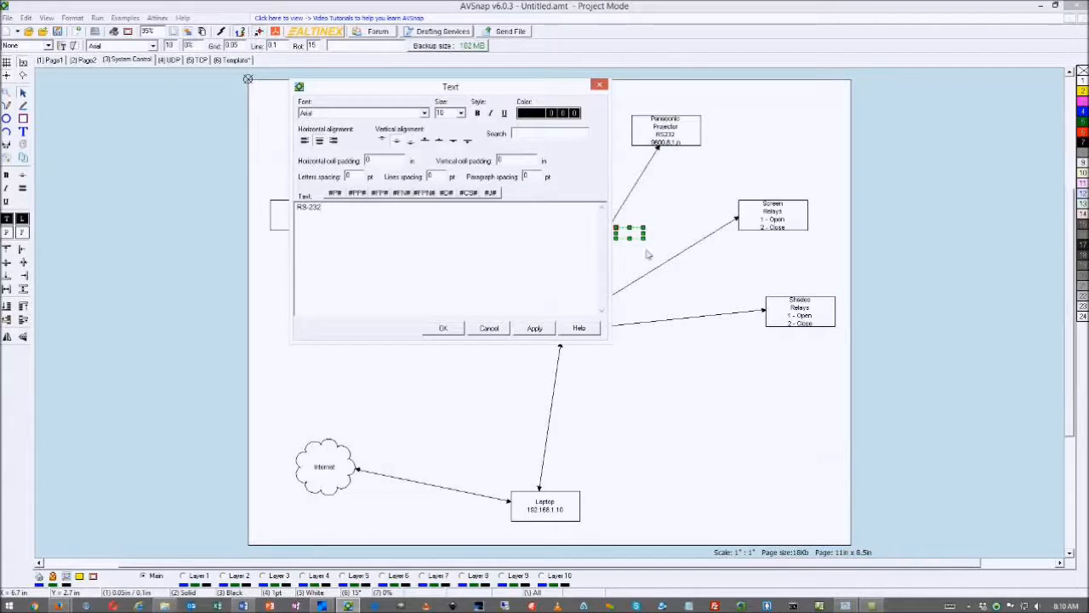
{"action": "left_click", "coordinate": [451, 329]}
{"action": "left_click_drag", "start_coordinate": [634, 240], "coordinate": [624, 238]}
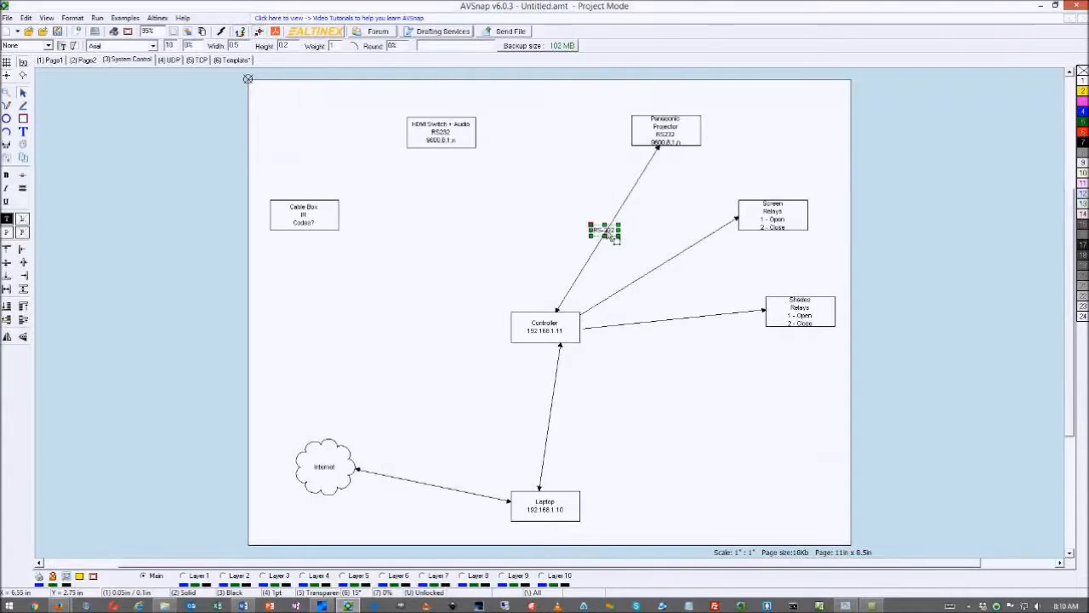
{"action": "right_click", "coordinate": [1083, 81]}
{"action": "left_click", "coordinate": [1027, 89]}
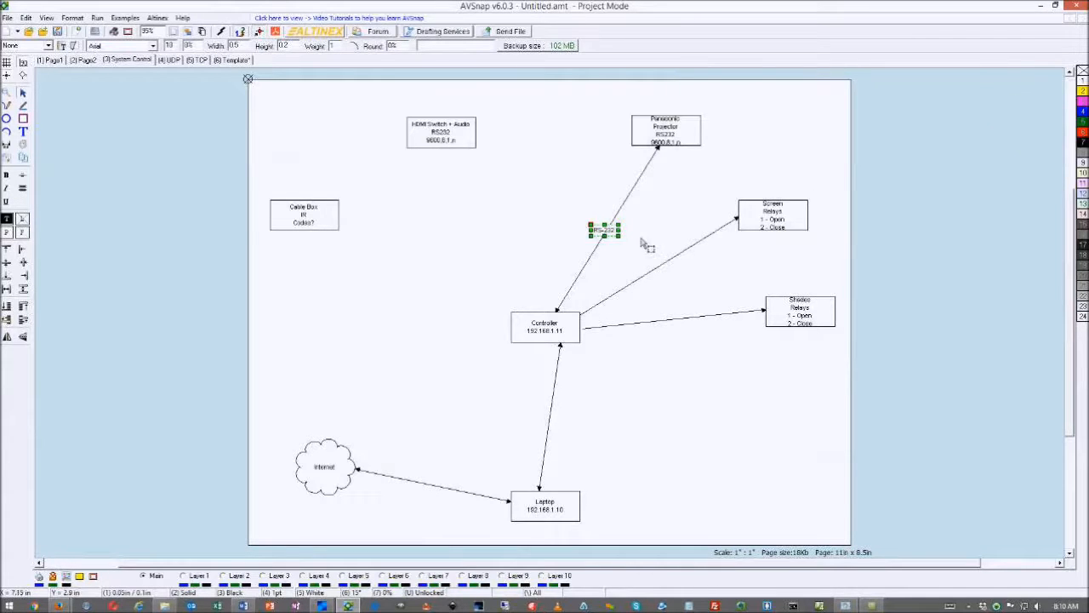
{"action": "left_click", "coordinate": [551, 274]}
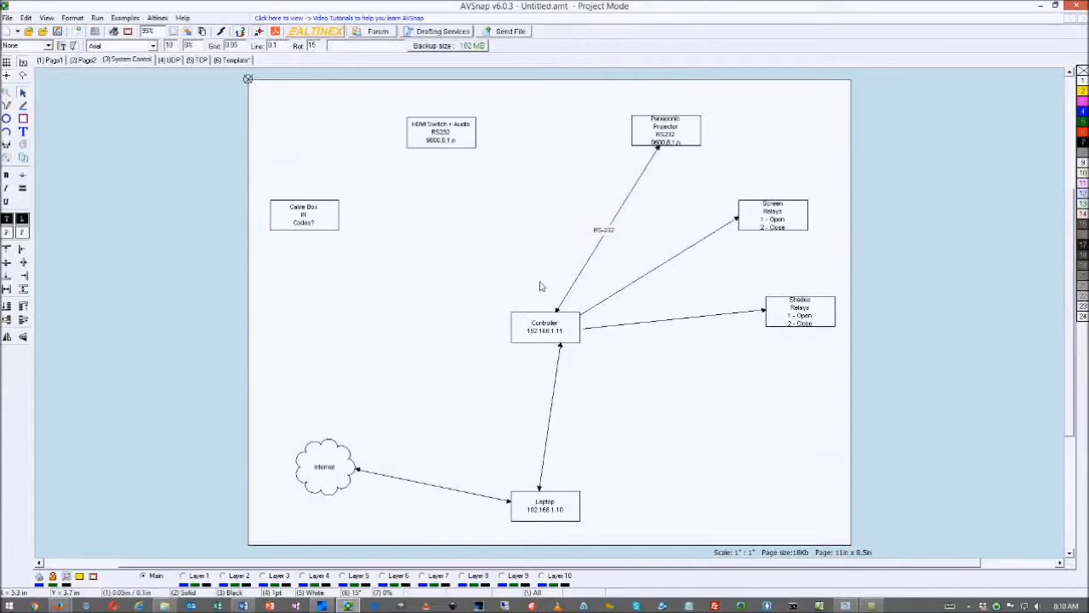
Duplicate the Controller–Projector line
{"action": "left_click", "coordinate": [587, 269]}
{"action": "key", "text": "ctrl+c"}
{"action": "key", "text": "ctrl+v"}
Redirect the copied line to the HDMI Switch box and give it an RS-232 label
{"action": "left_click_drag", "start_coordinate": [658, 148], "coordinate": [446, 152]}
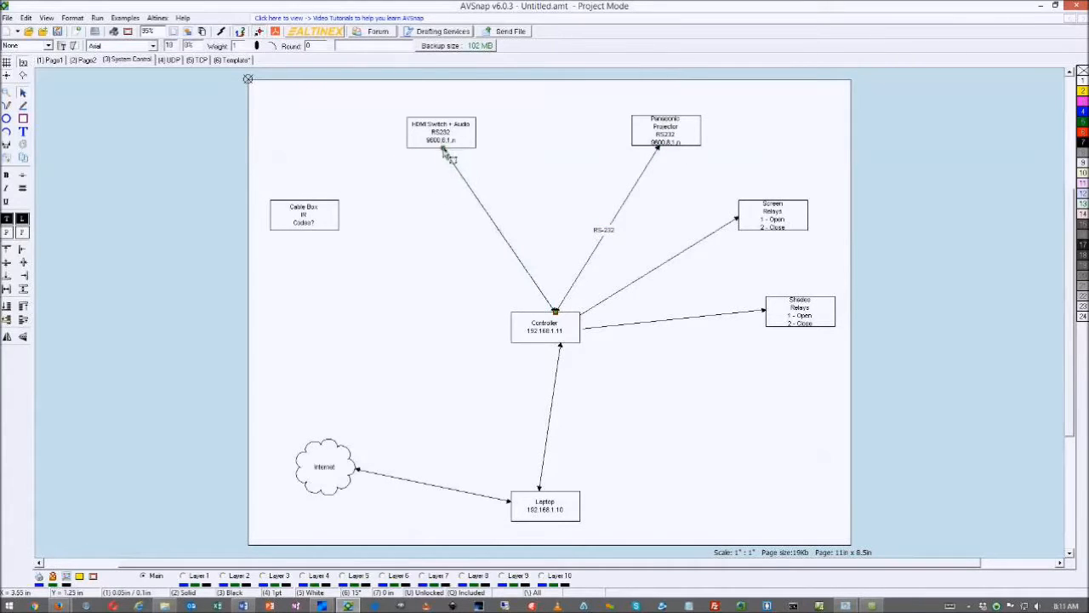
{"action": "left_click_drag", "start_coordinate": [558, 314], "coordinate": [523, 314]}
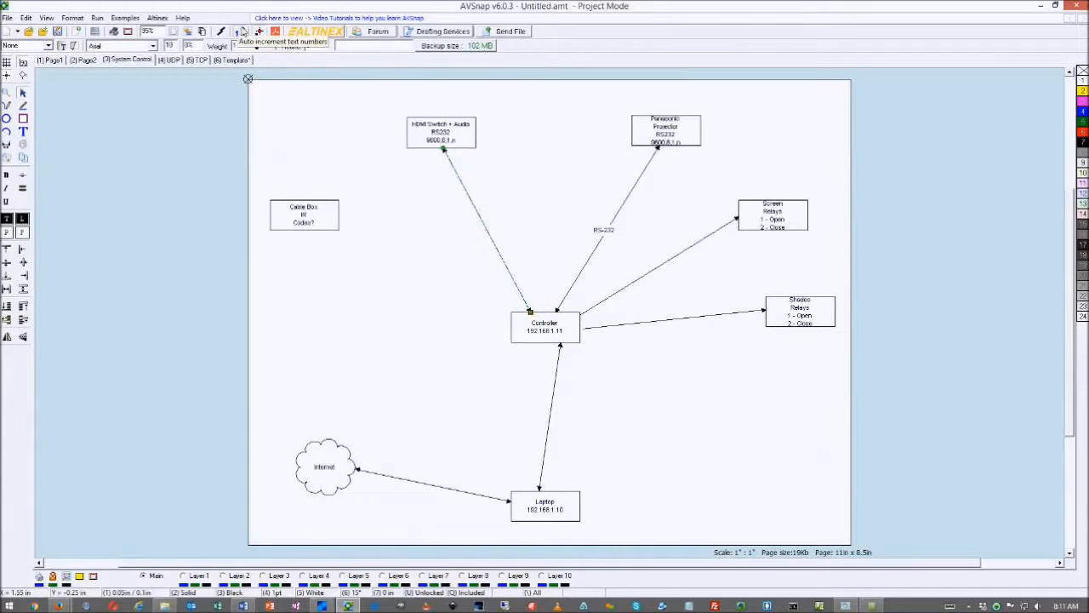
{"action": "left_click", "coordinate": [604, 231]}
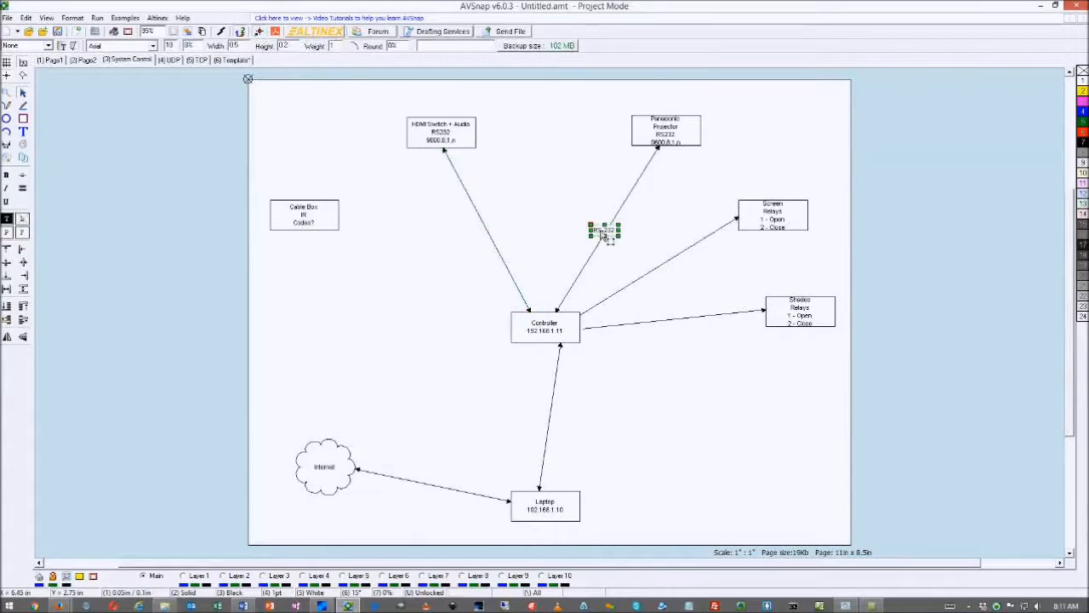
{"action": "left_click_drag", "start_coordinate": [602, 236], "coordinate": [537, 241]}
{"action": "key", "text": "Delete"}
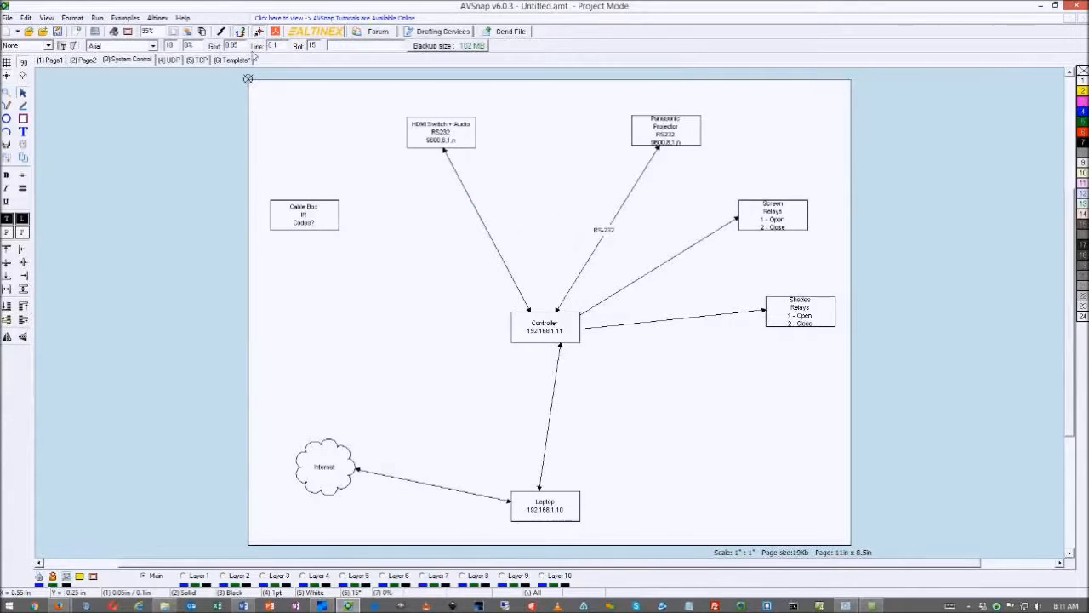
{"action": "left_click", "coordinate": [604, 236]}
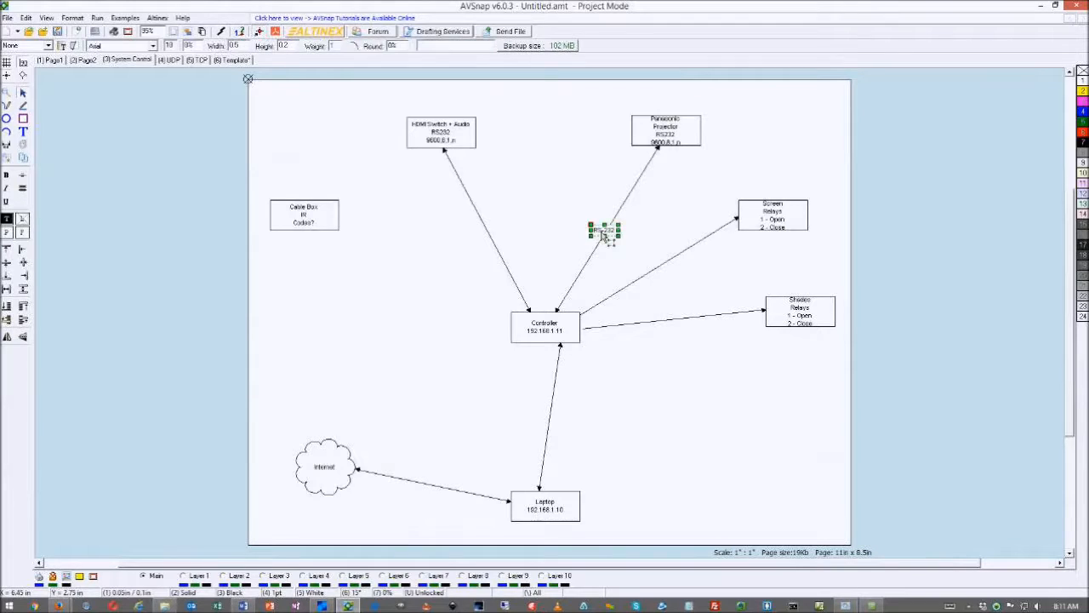
{"action": "left_click_drag", "start_coordinate": [602, 236], "coordinate": [483, 237]}
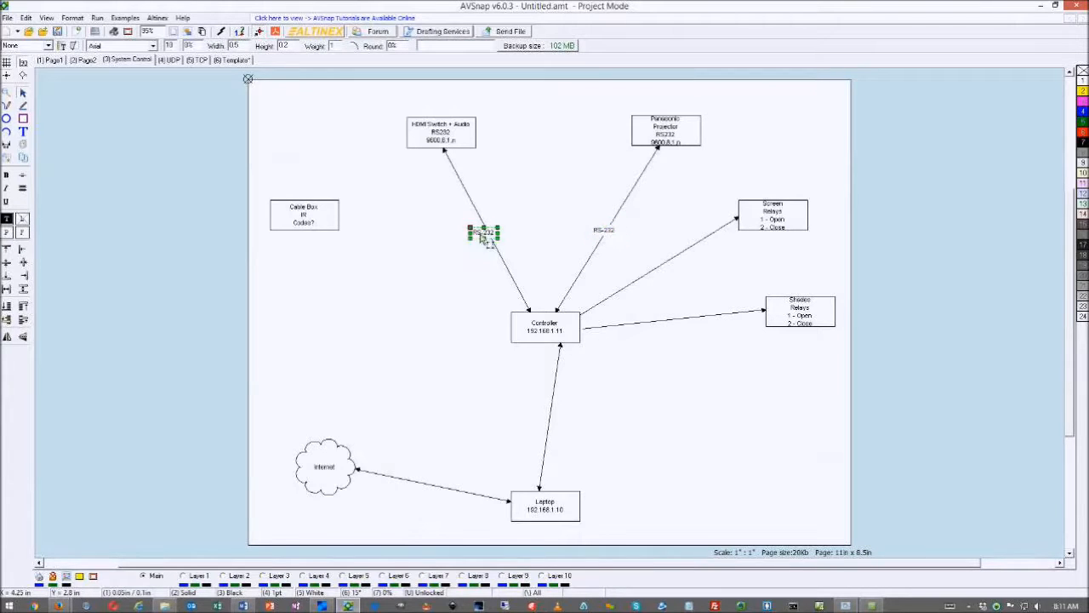
Draw a connector line from the Controller to the Cable Box
{"action": "key", "text": "l"}
{"action": "left_click", "coordinate": [511, 325]}
{"action": "left_click", "coordinate": [338, 217]}
{"action": "right_click", "coordinate": [339, 216]}
{"action": "right_click", "coordinate": [405, 302]}
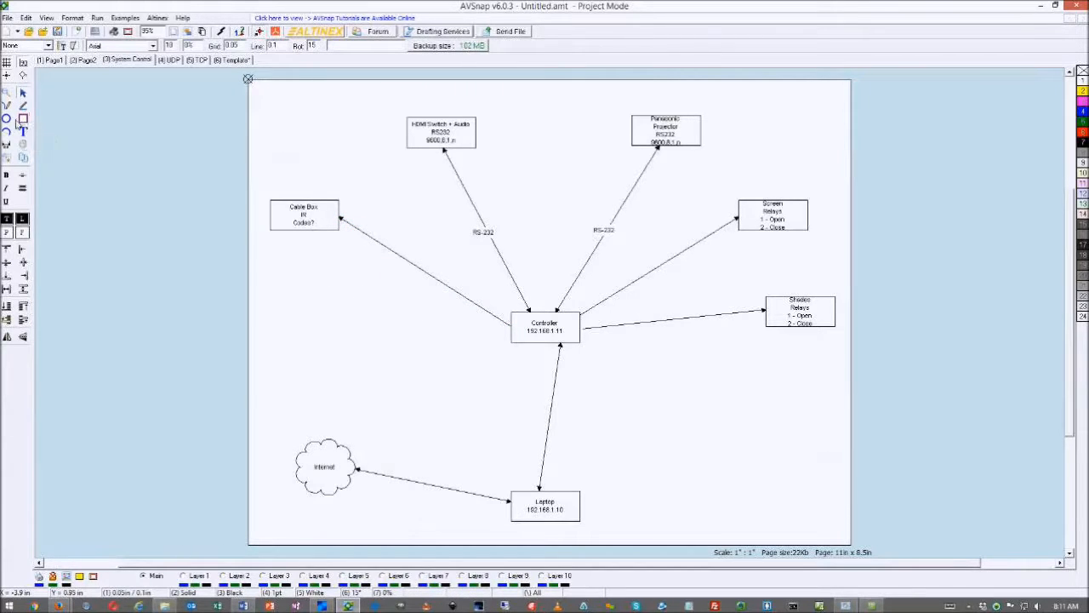
Add a small IR RX box left of the Controller and connect it
{"action": "left_click", "coordinate": [23, 119]}
{"action": "left_click_drag", "start_coordinate": [389, 329], "coordinate": [421, 354]}
{"action": "right_click", "coordinate": [449, 361]}
{"action": "double_click", "coordinate": [416, 332]}
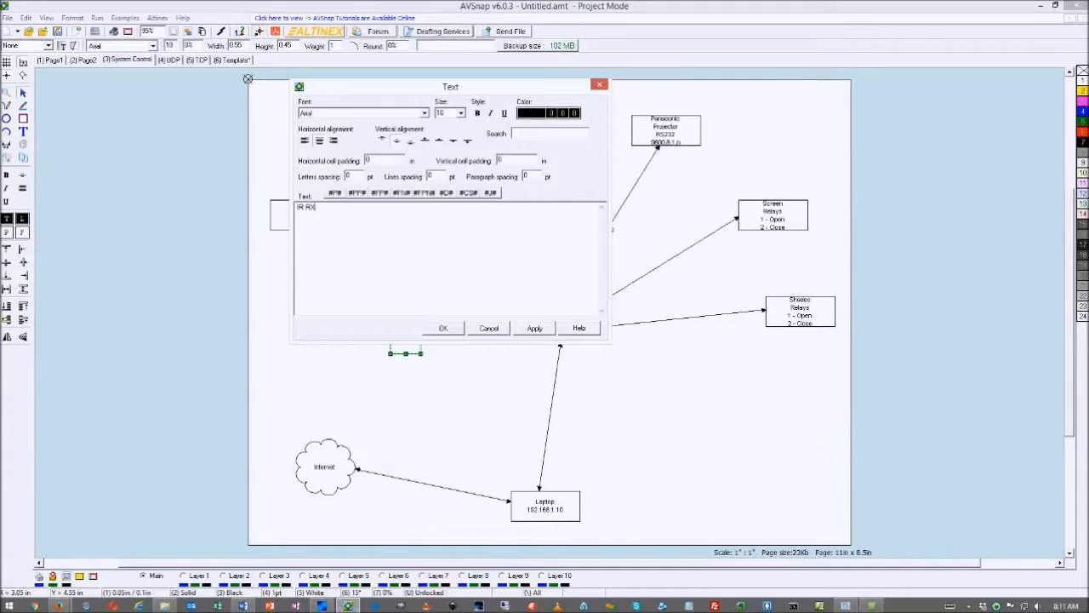
{"action": "left_click", "coordinate": [443, 329]}
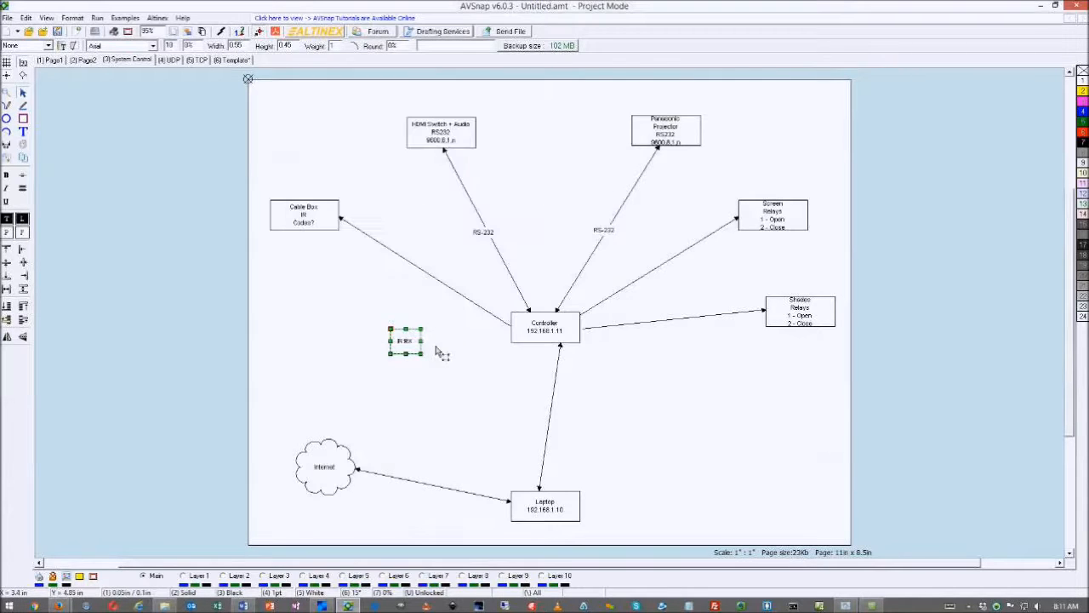
{"action": "left_click", "coordinate": [436, 353]}
{"action": "left_click_drag", "start_coordinate": [421, 345], "coordinate": [512, 334]}
{"action": "right_click", "coordinate": [525, 376]}
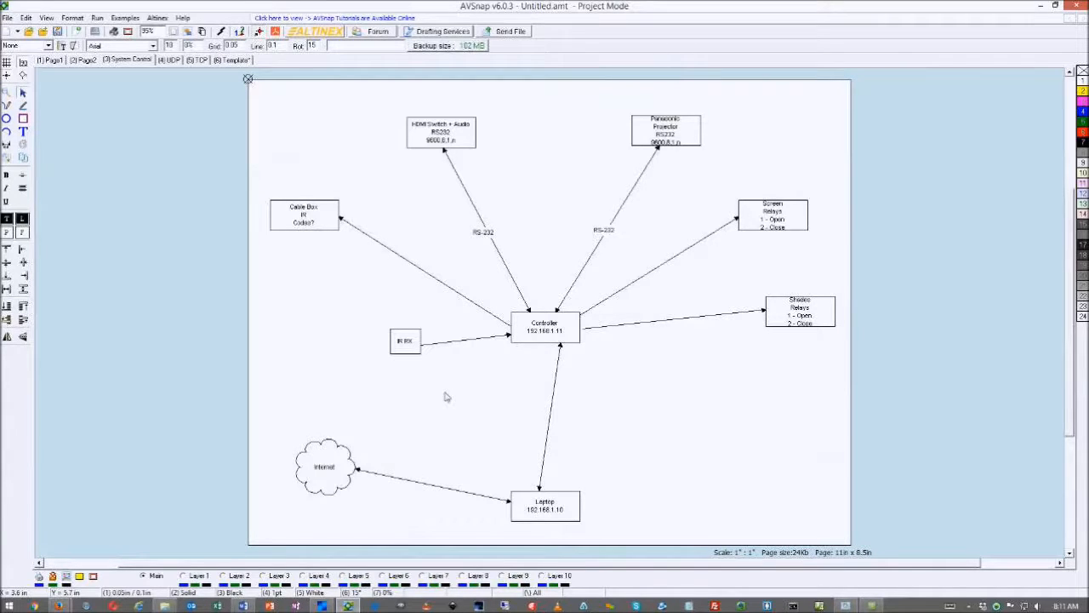
Copy an RS-232 label onto the Cable Box line
{"action": "left_click", "coordinate": [489, 238]}
{"action": "left_click", "coordinate": [488, 237], "text": "ctrl"}
{"action": "left_click_drag", "start_coordinate": [489, 238], "coordinate": [383, 253]}
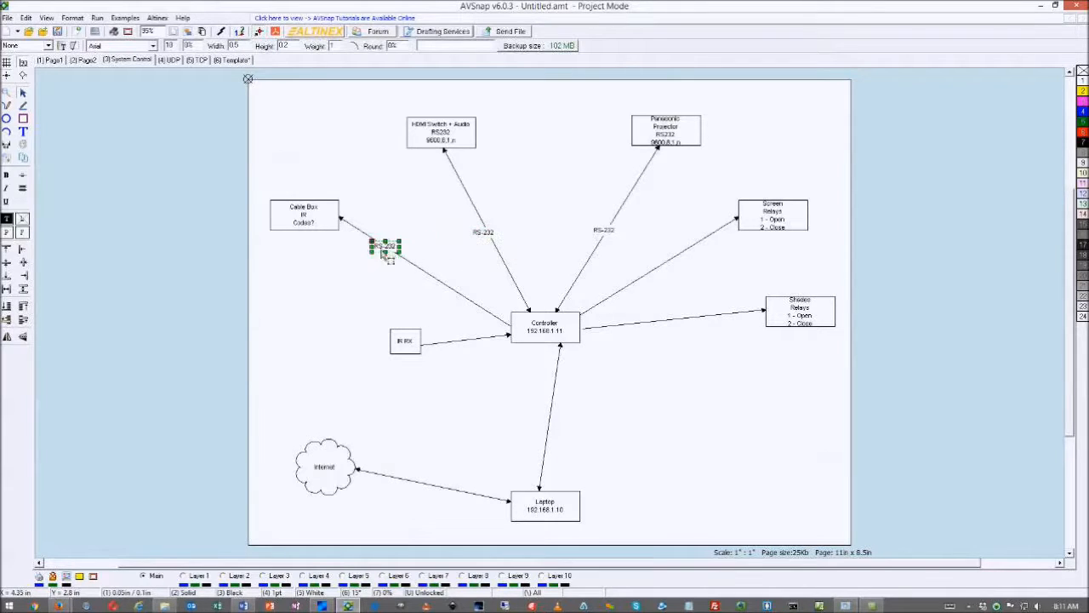
{"action": "left_click", "coordinate": [452, 264]}
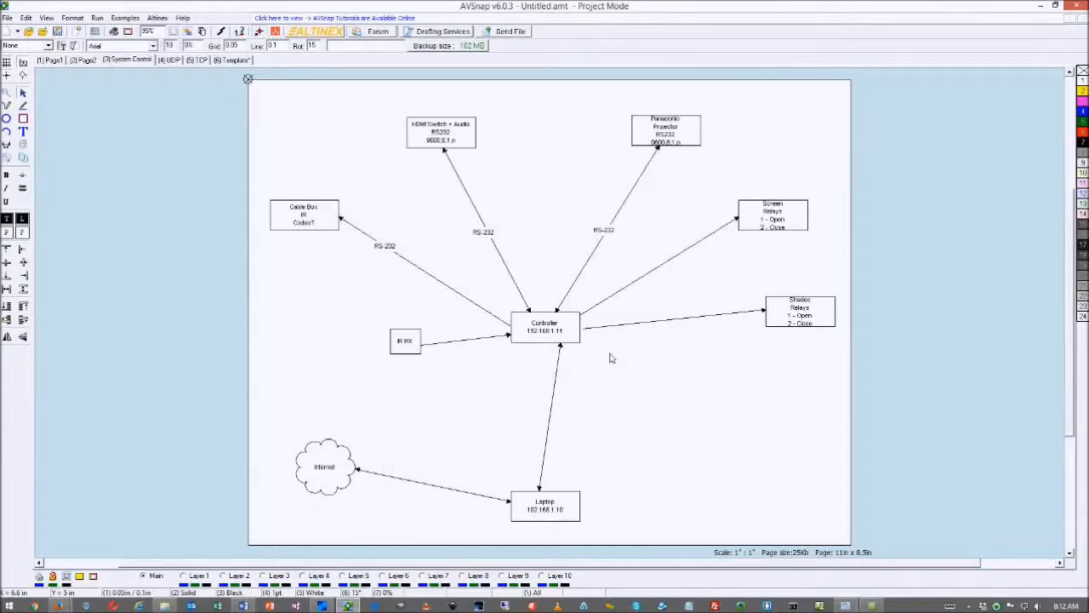
Save the project to the Desktop as My Home Theater.amt
{"action": "key", "text": "ctrl+s"}
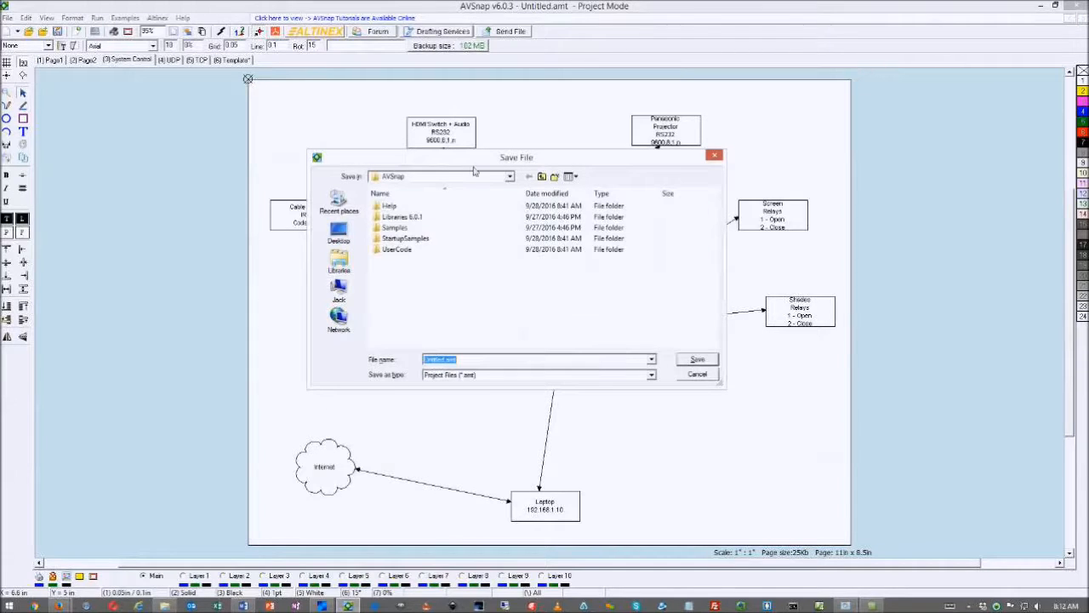
{"action": "left_click", "coordinate": [510, 176]}
{"action": "left_click_drag", "start_coordinate": [512, 257], "coordinate": [517, 209]}
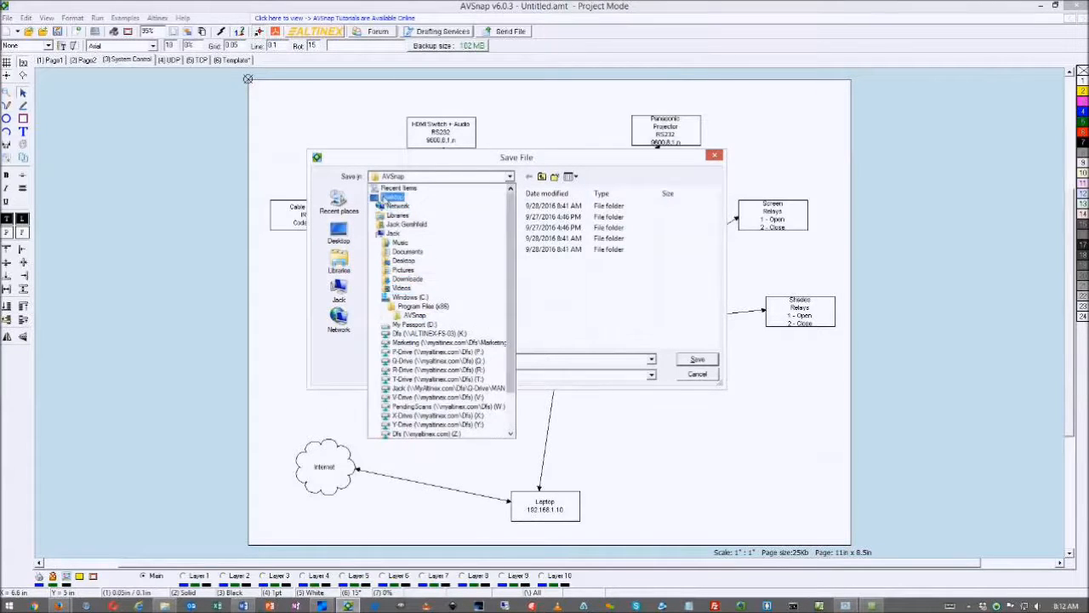
{"action": "left_click", "coordinate": [383, 199]}
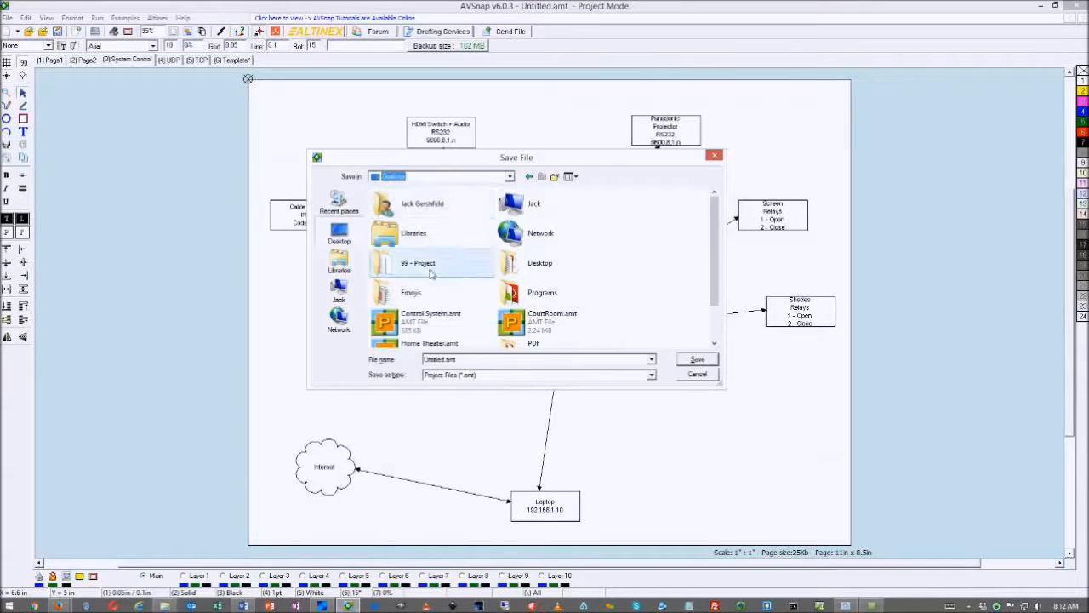
{"action": "double_click", "coordinate": [448, 360]}
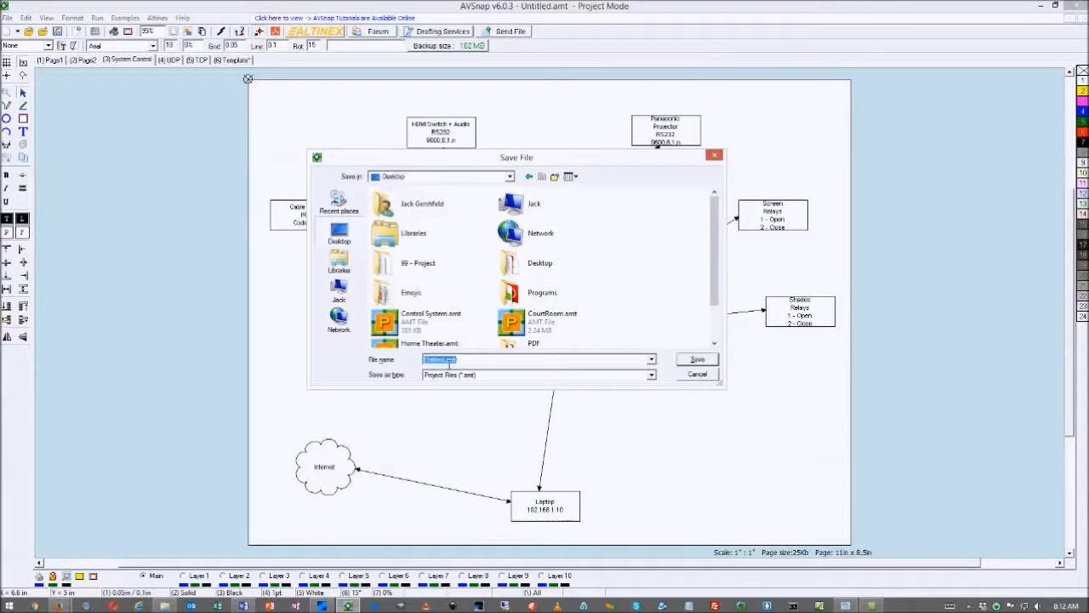
{"action": "double_click", "coordinate": [438, 360]}
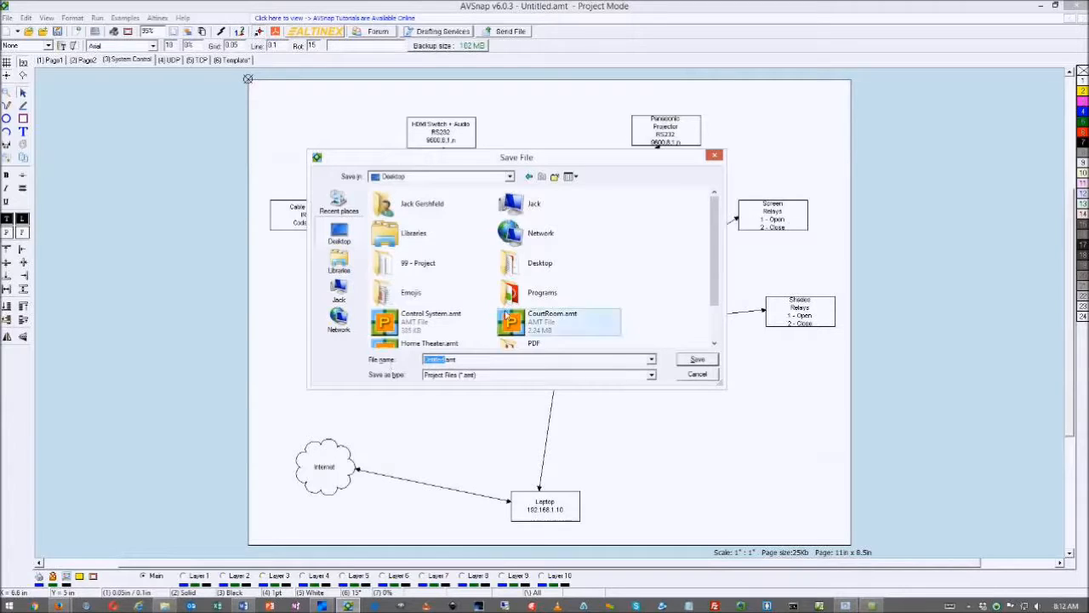
{"action": "left_click_drag", "start_coordinate": [478, 161], "coordinate": [876, 202]}
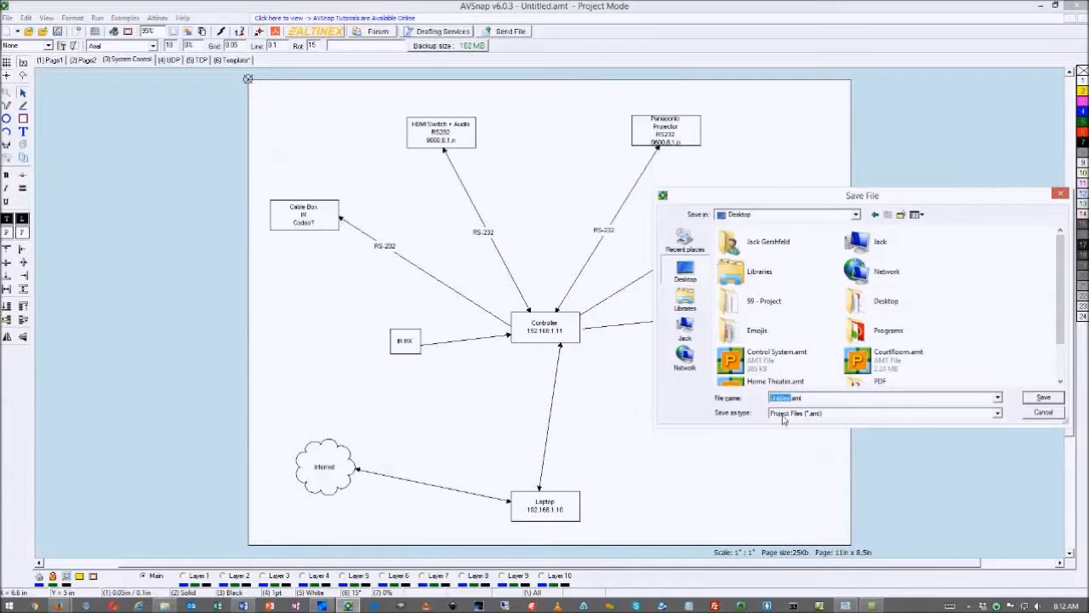
{"action": "type", "text": "My Home Theater"}
{"action": "left_click", "coordinate": [1045, 398]}
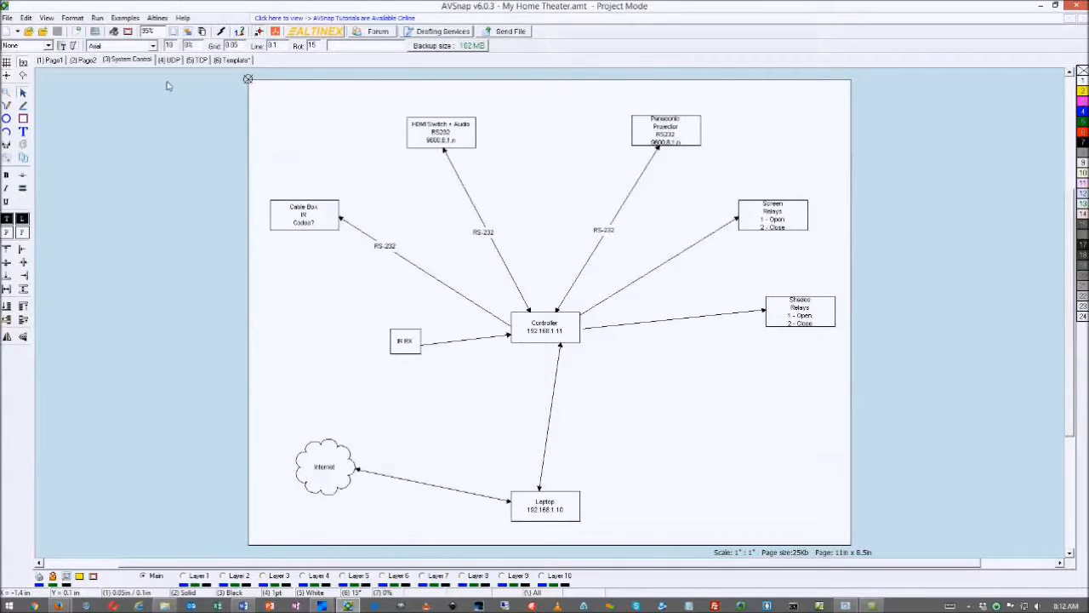
Rename the project's first page from Page1 to Home
{"action": "left_click", "coordinate": [85, 62]}
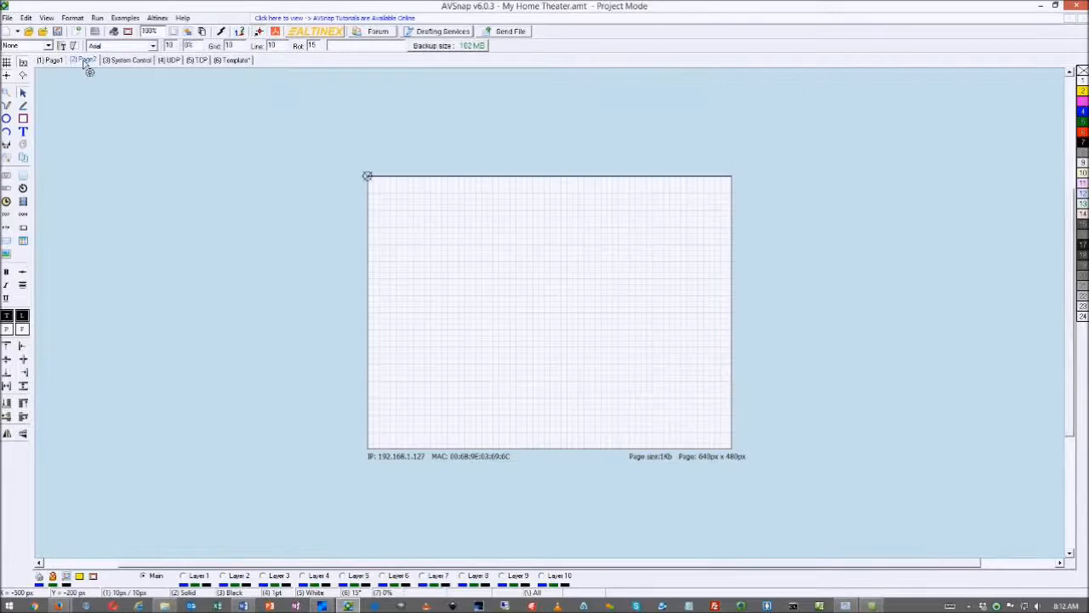
{"action": "double_click", "coordinate": [60, 63]}
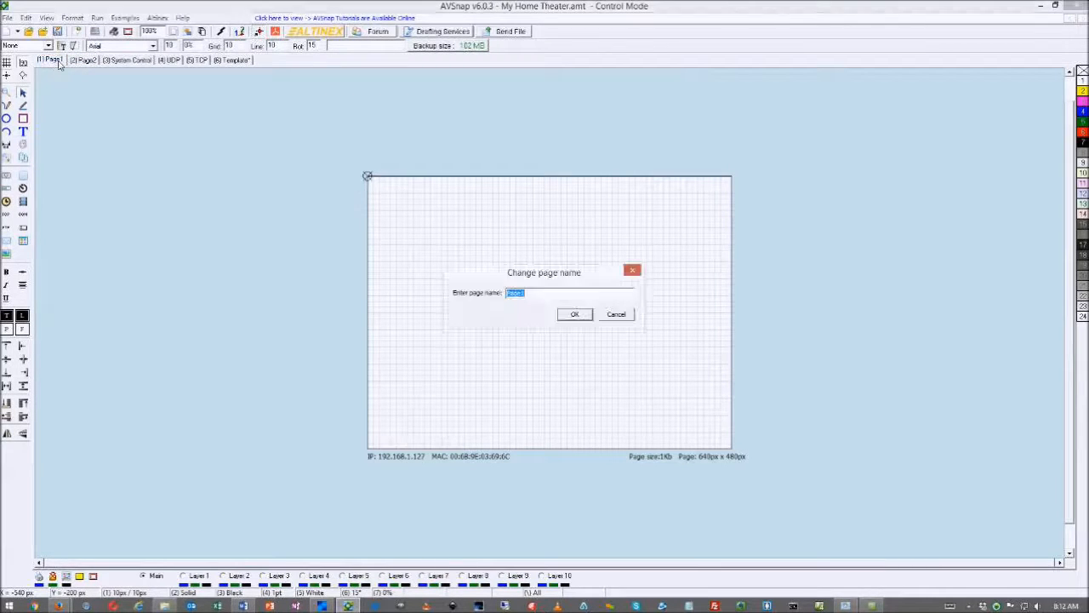
{"action": "type", "text": "Home"}
{"action": "left_click", "coordinate": [574, 314]}
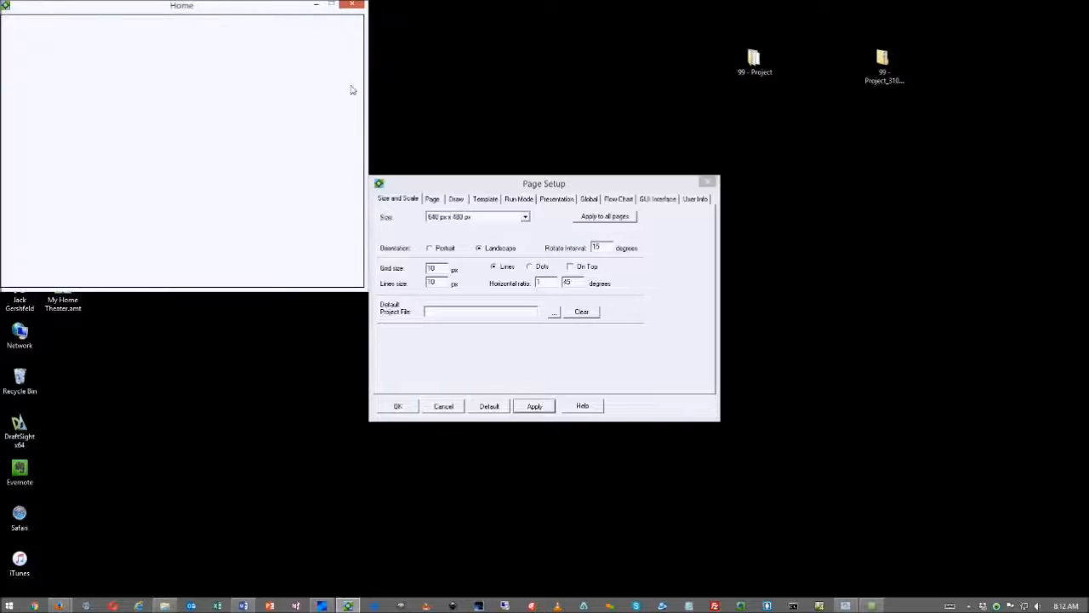
{"action": "left_click_drag", "start_coordinate": [255, 12], "coordinate": [197, 10]}
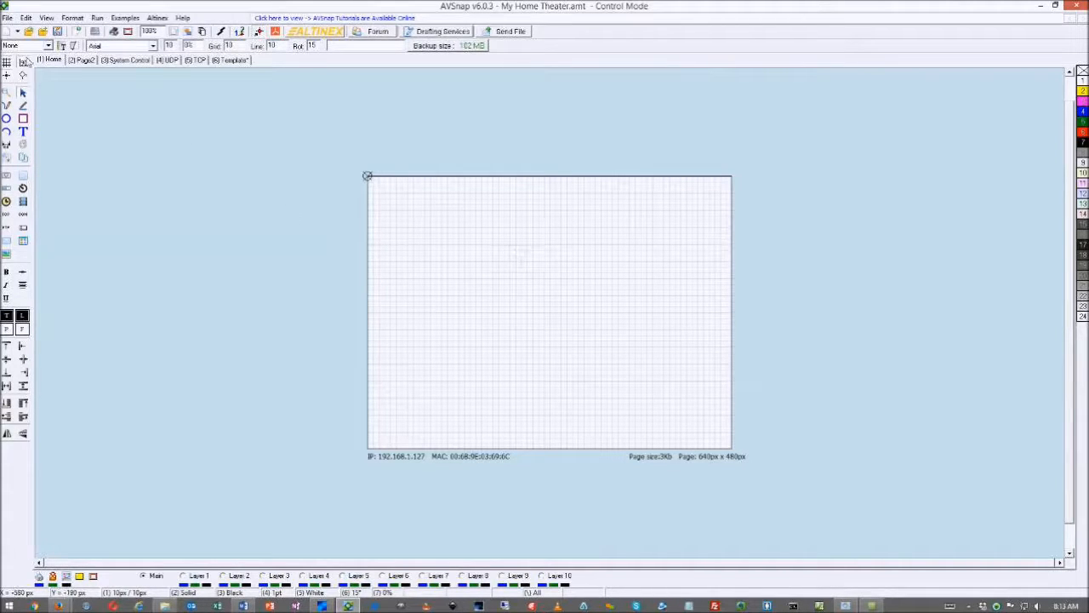
Enable web server features with GUI display off and buttons and text sent as pictures
{"action": "left_click", "coordinate": [98, 18]}
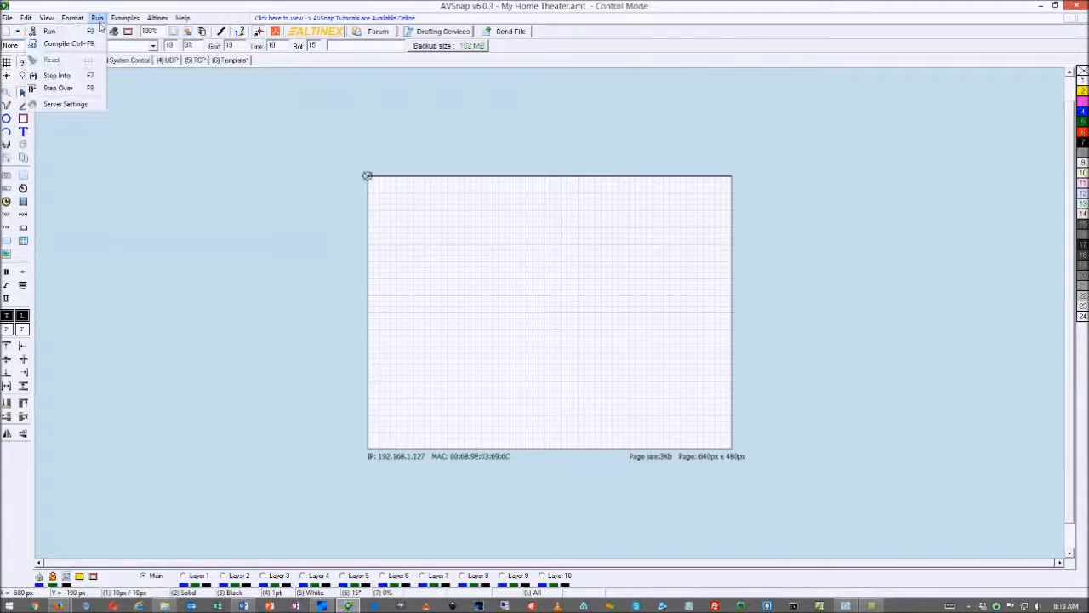
{"action": "left_click", "coordinate": [64, 104]}
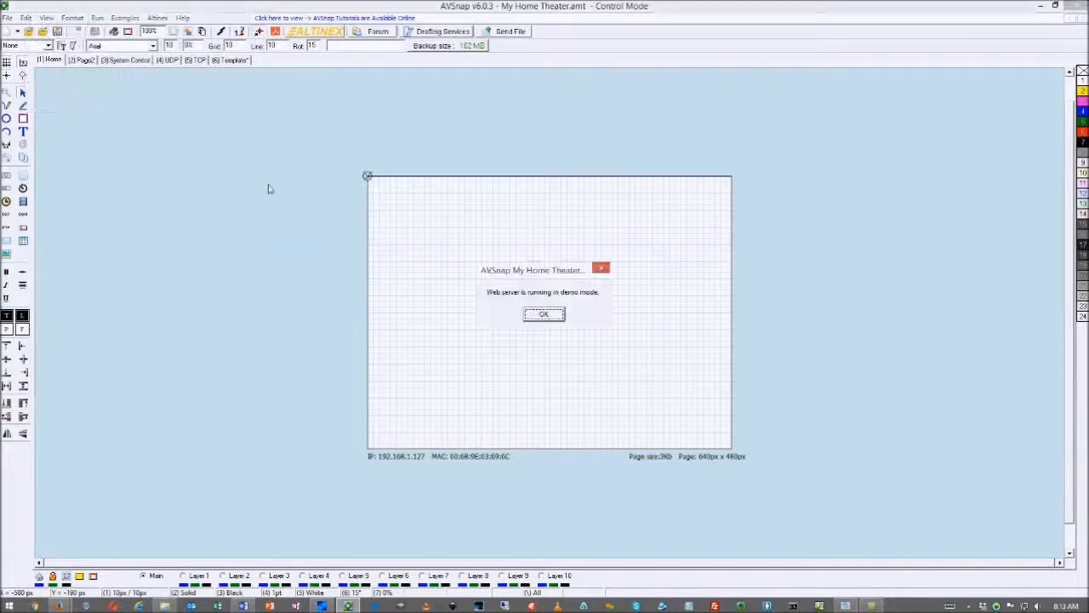
{"action": "left_click", "coordinate": [548, 317]}
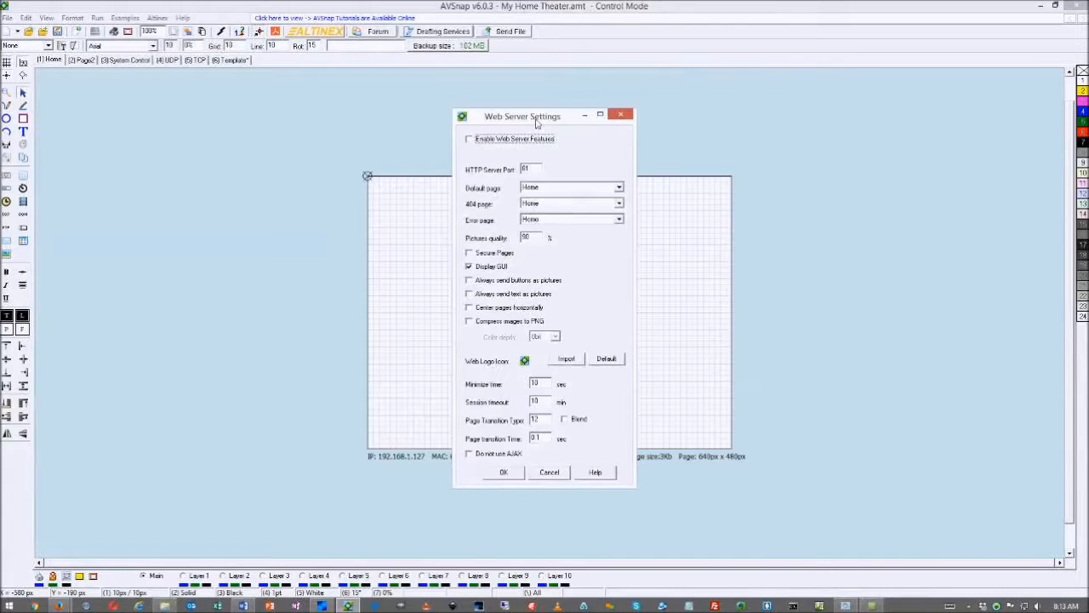
{"action": "left_click_drag", "start_coordinate": [503, 119], "coordinate": [289, 120]}
{"action": "left_click", "coordinate": [256, 140]}
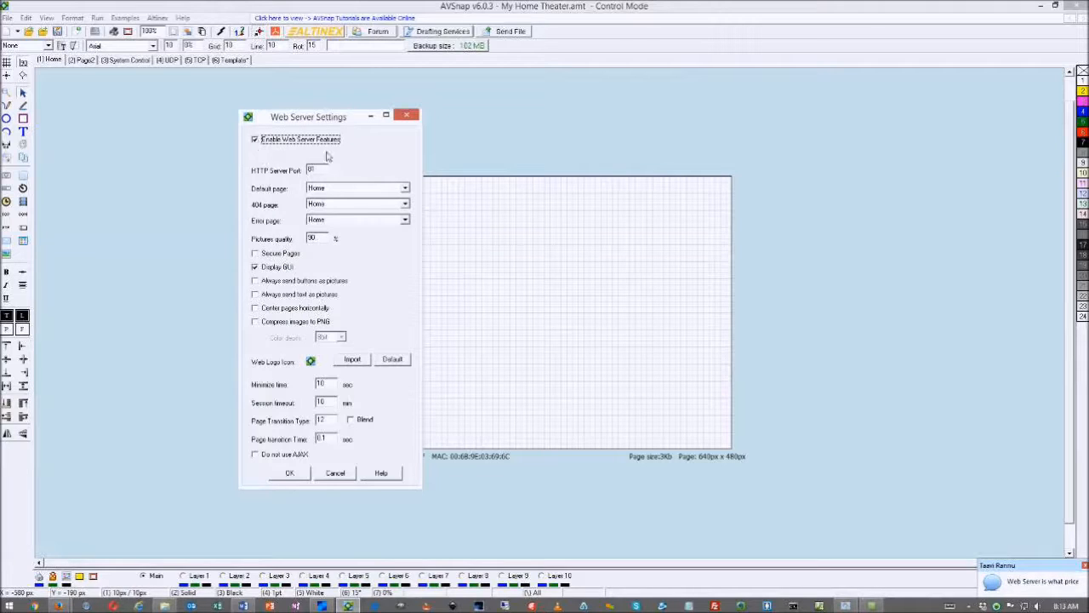
{"action": "left_click", "coordinate": [256, 268]}
{"action": "left_click", "coordinate": [255, 281]}
{"action": "left_click", "coordinate": [255, 295]}
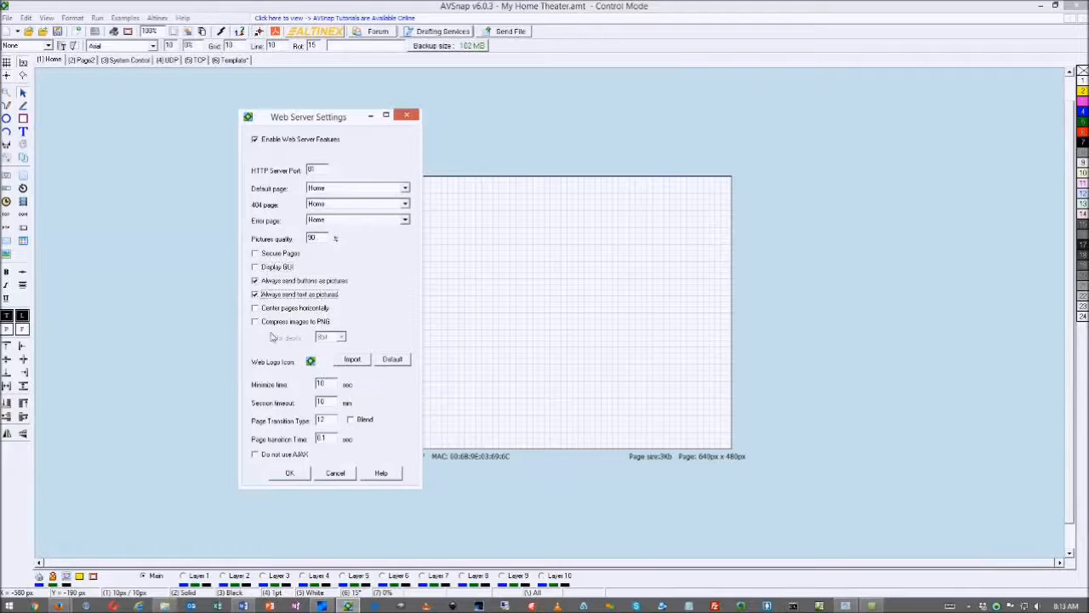
{"action": "left_click", "coordinate": [291, 473]}
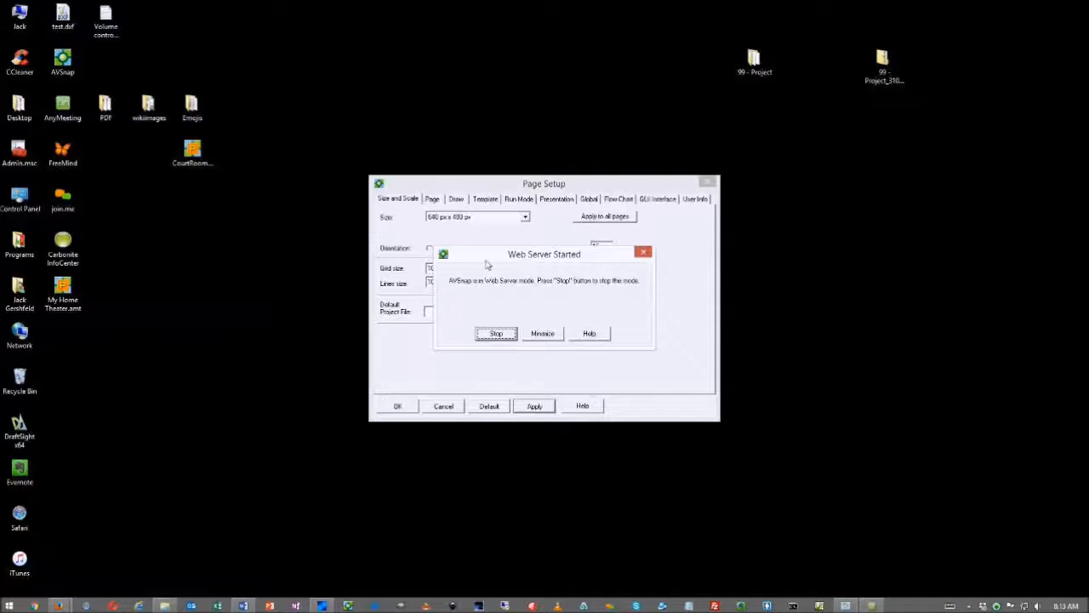
Stop the running web server and switch web server features back off
{"action": "left_click_drag", "start_coordinate": [494, 255], "coordinate": [100, 91]}
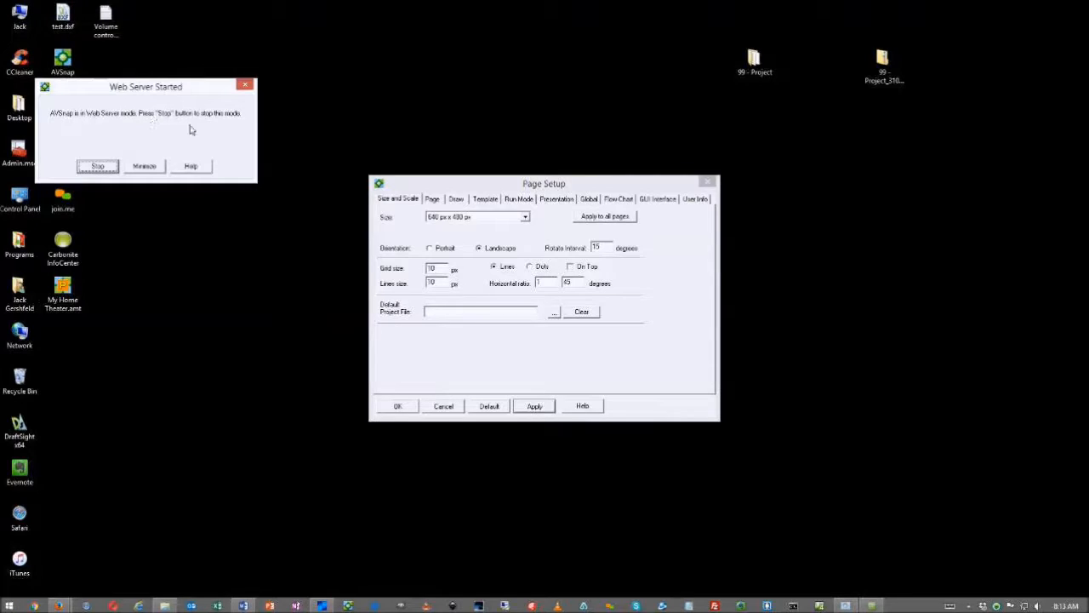
{"action": "left_click", "coordinate": [143, 168]}
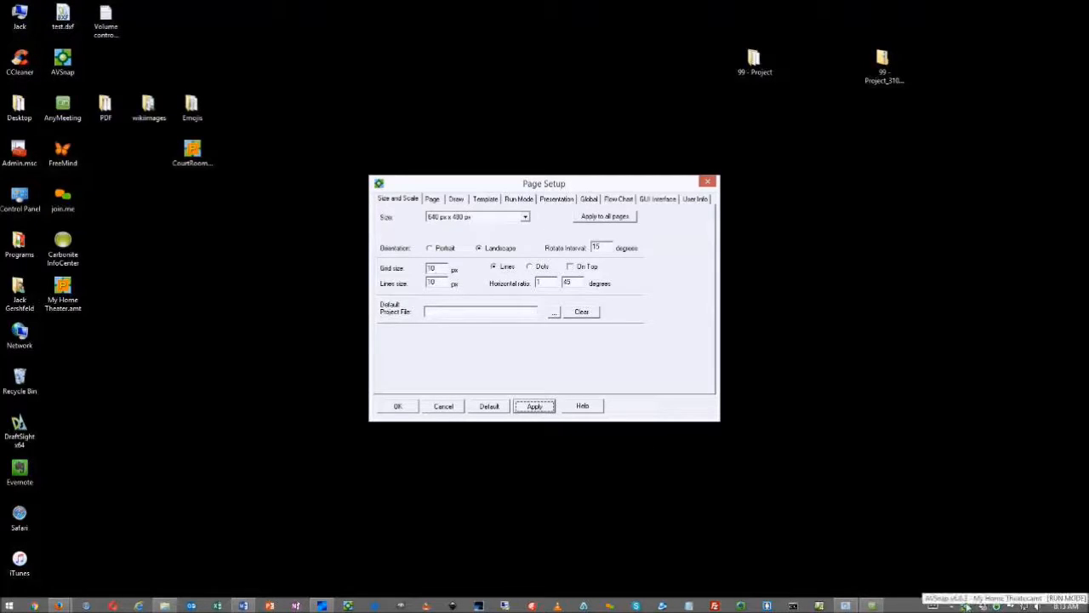
{"action": "left_click", "coordinate": [966, 606]}
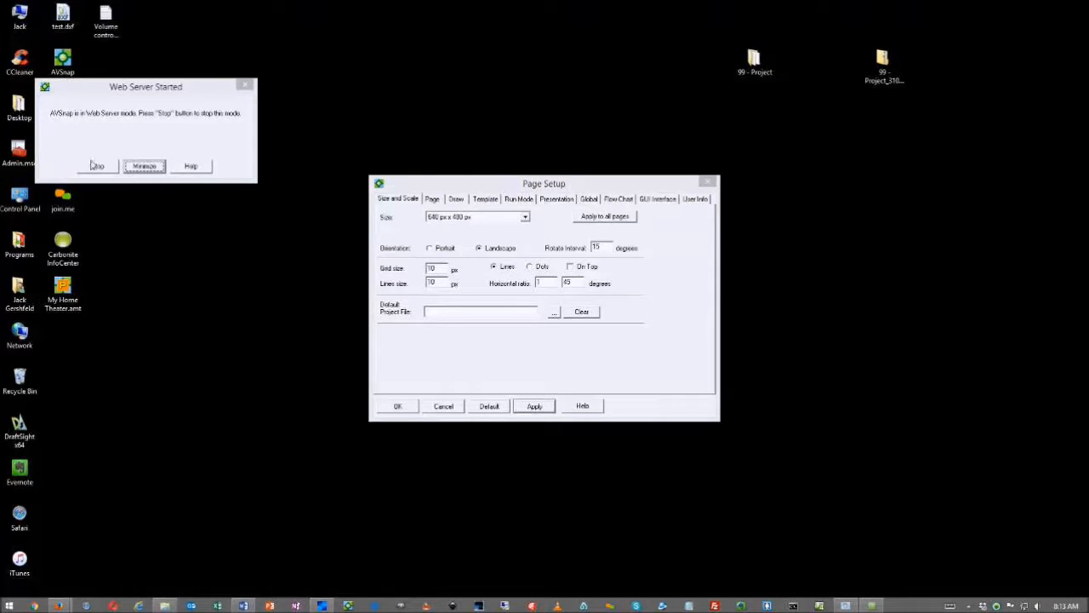
{"action": "left_click", "coordinate": [107, 166]}
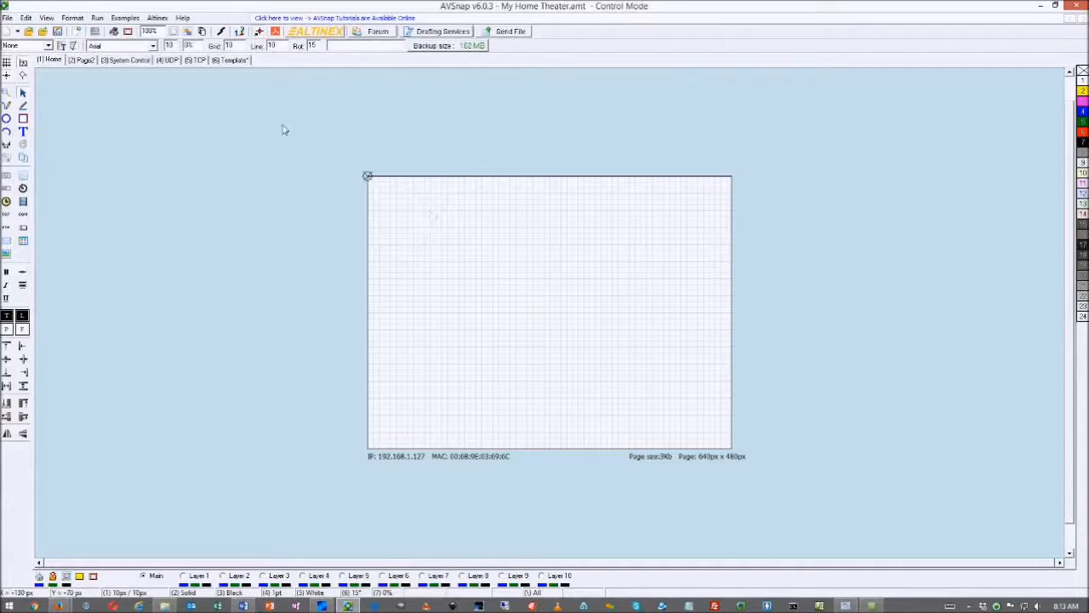
{"action": "left_click", "coordinate": [97, 18]}
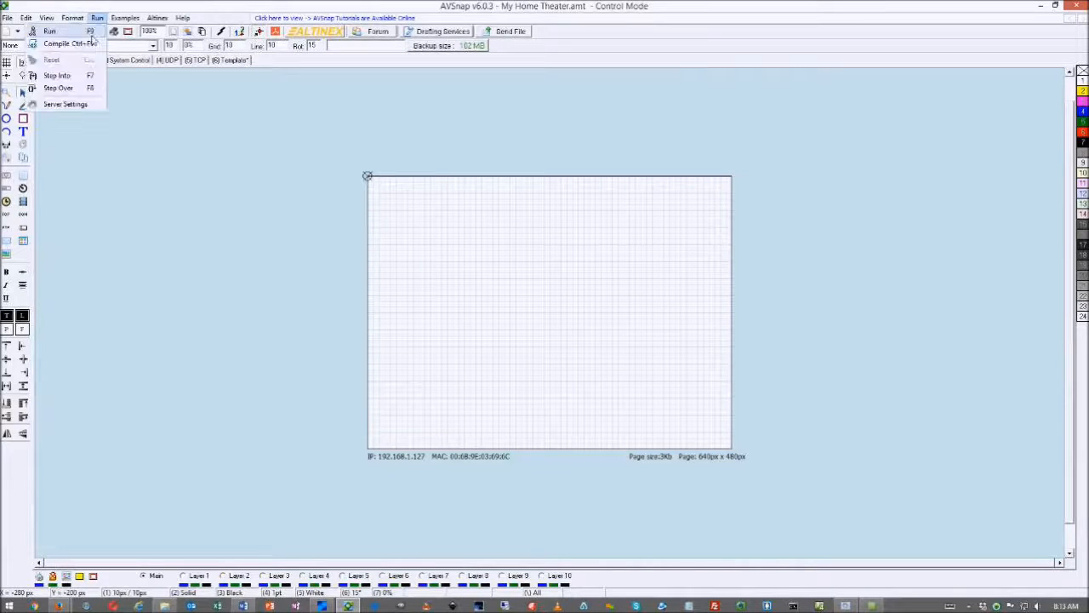
{"action": "left_click", "coordinate": [75, 104]}
{"action": "left_click", "coordinate": [542, 314]}
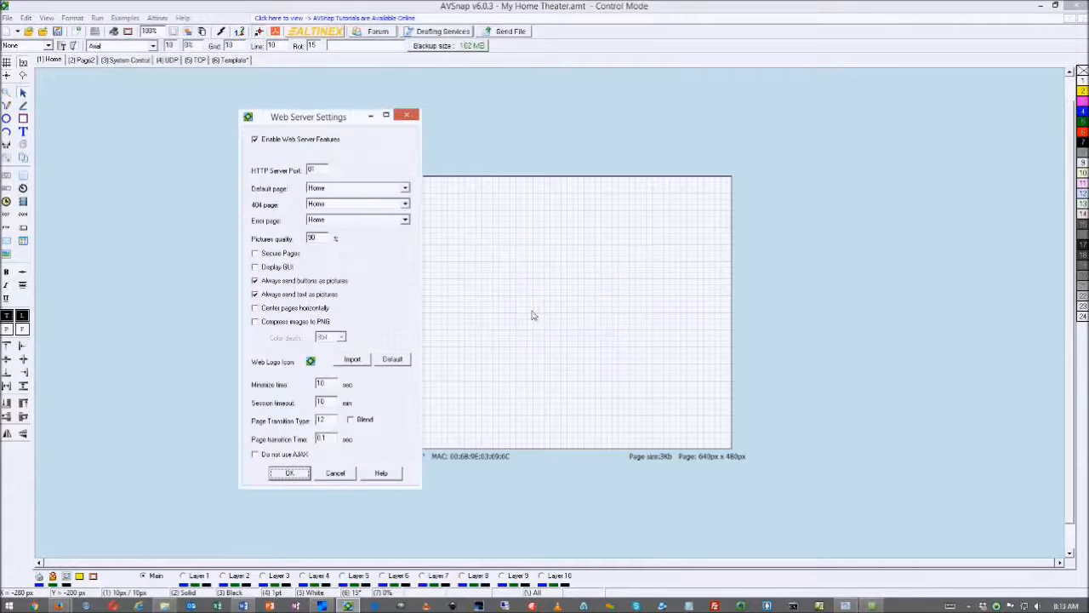
{"action": "left_click", "coordinate": [263, 141]}
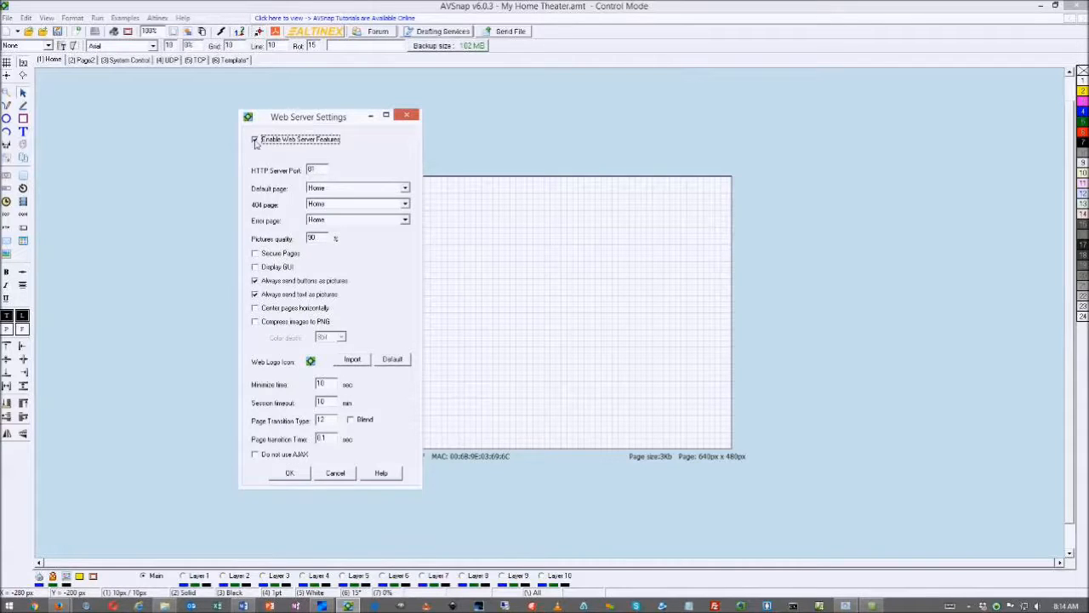
{"action": "left_click", "coordinate": [290, 474]}
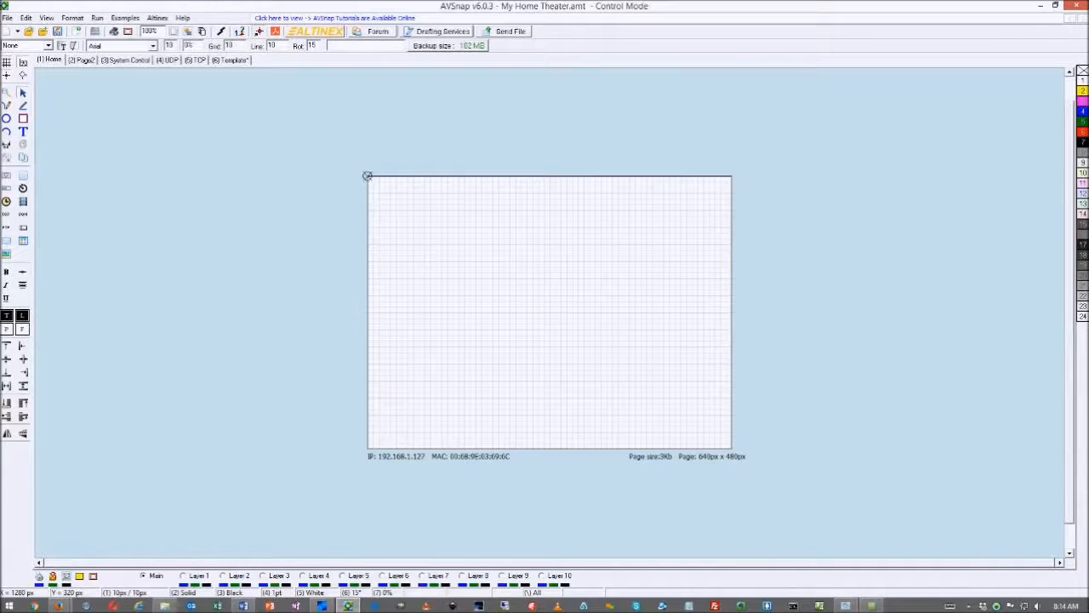
In Firefox, open the AchieveA 640x480 image from the AVSnap Backgrounds page
{"action": "left_click_drag", "start_coordinate": [1088, 40], "coordinate": [409, 41]}
{"action": "scroll", "coordinate": [372, 214], "scroll_direction": "up", "scroll_amount": 10}
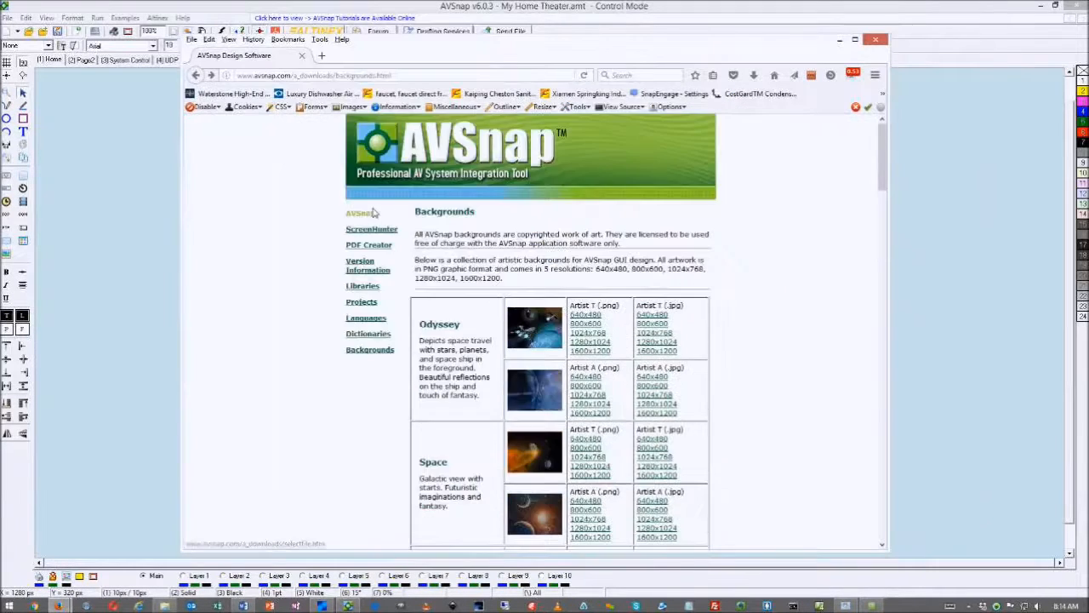
{"action": "left_click", "coordinate": [364, 352]}
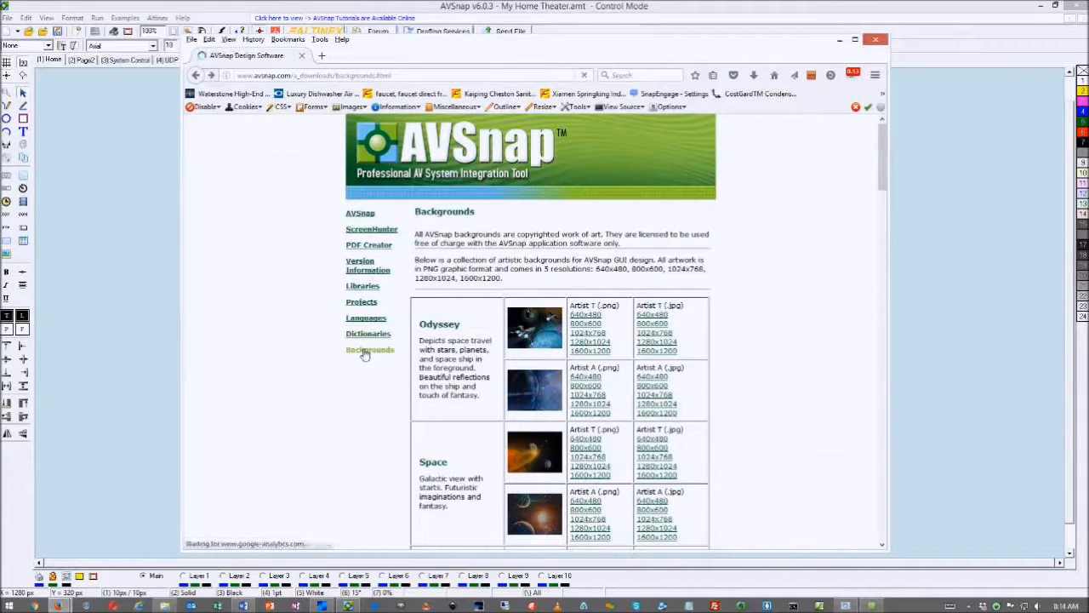
{"action": "scroll", "coordinate": [452, 315], "scroll_direction": "down", "scroll_amount": 20}
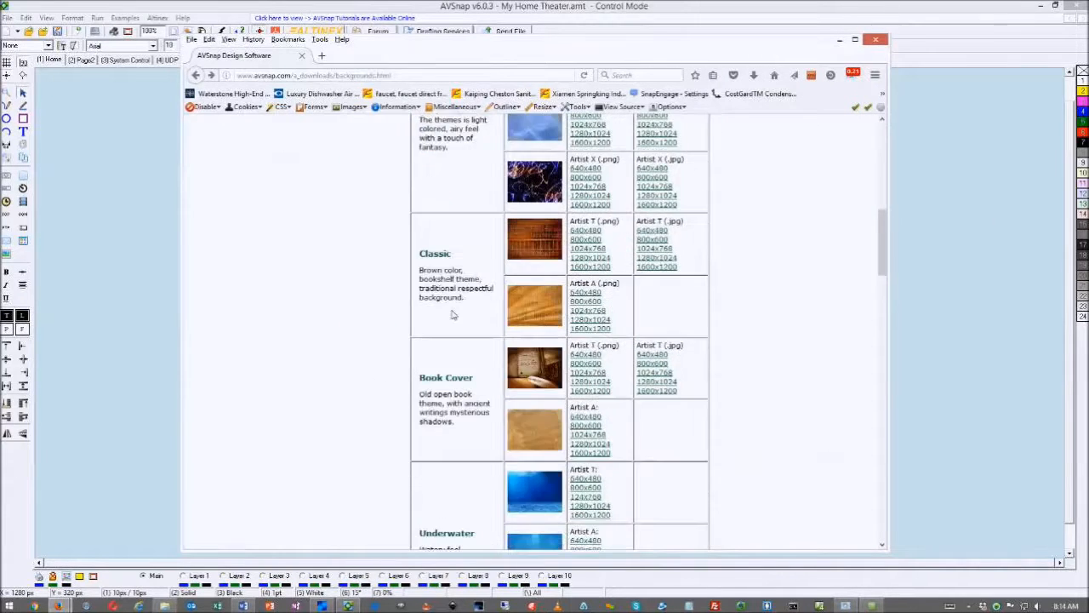
{"action": "scroll", "coordinate": [452, 315], "scroll_direction": "down", "scroll_amount": 15}
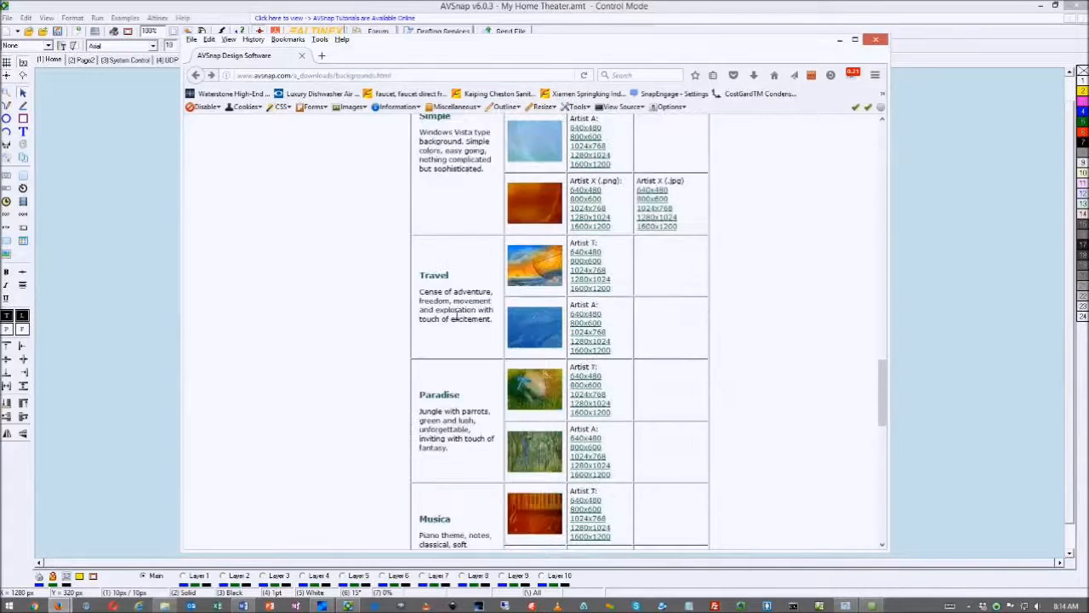
{"action": "scroll", "coordinate": [453, 315], "scroll_direction": "down", "scroll_amount": 3}
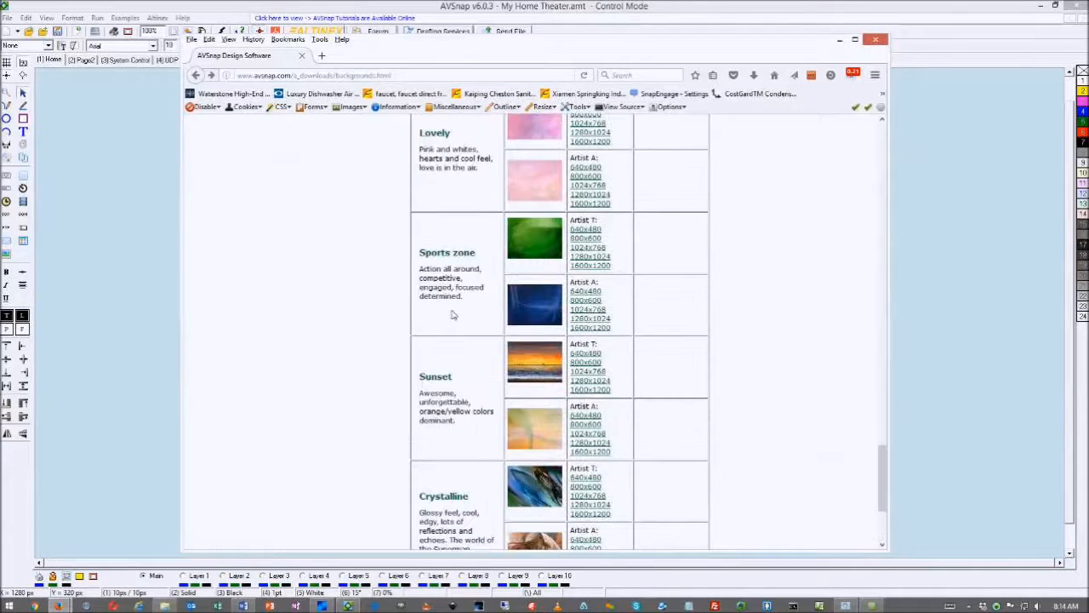
{"action": "scroll", "coordinate": [453, 315], "scroll_direction": "down", "scroll_amount": 3}
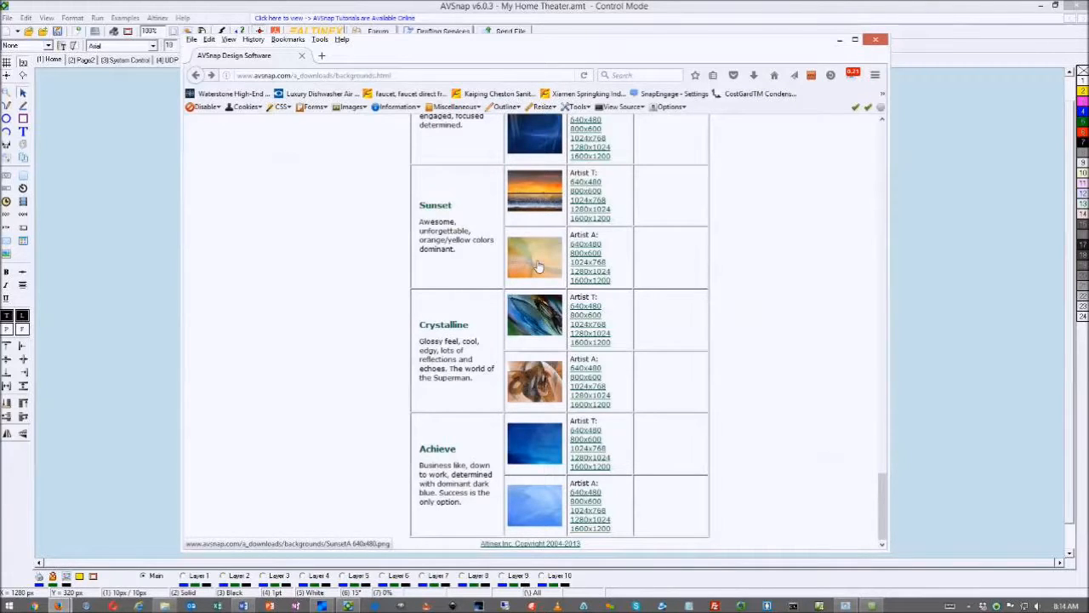
{"action": "left_click", "coordinate": [526, 514]}
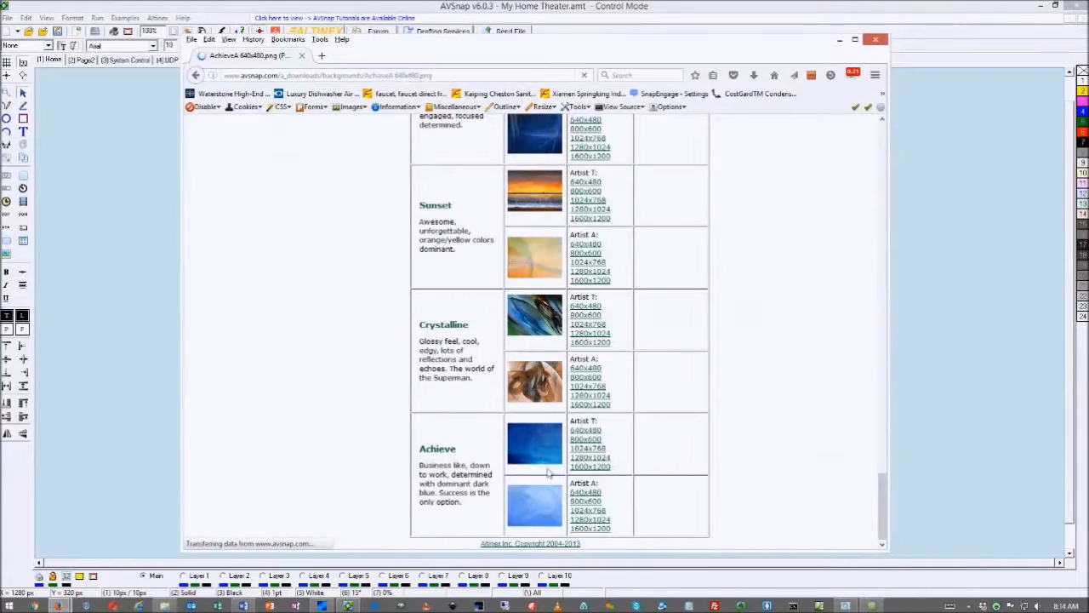
Place the blue Achieve image on the Template page, aligned to its top-left corner at 0,0
{"action": "left_click_drag", "start_coordinate": [394, 53], "coordinate": [948, 64]}
{"action": "left_click_drag", "start_coordinate": [945, 240], "coordinate": [537, 289]}
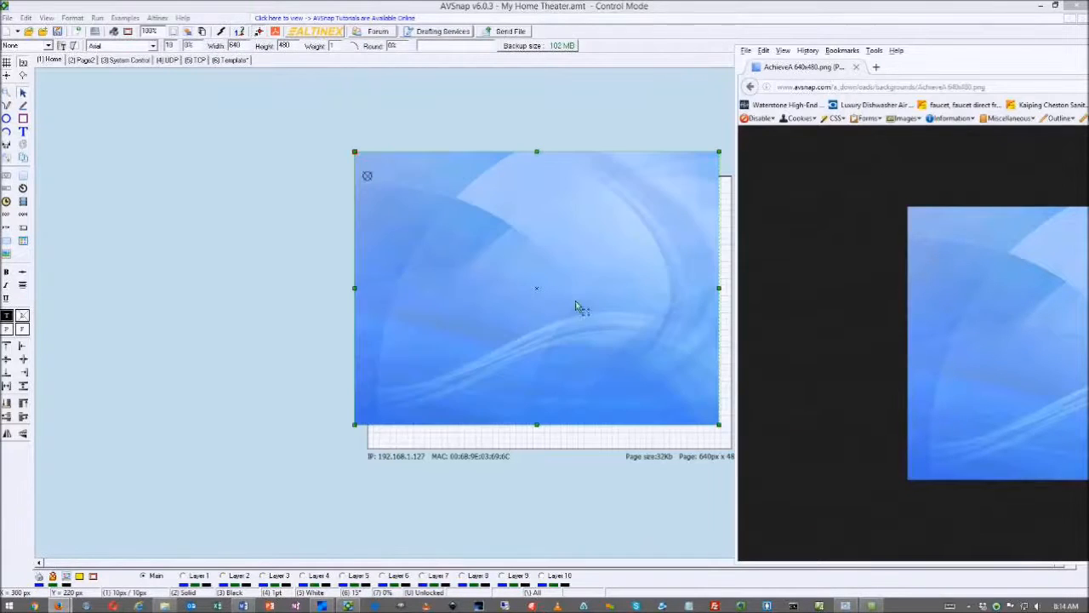
{"action": "left_click_drag", "start_coordinate": [933, 60], "coordinate": [1088, 62]}
{"action": "left_click_drag", "start_coordinate": [539, 205], "coordinate": [554, 232]}
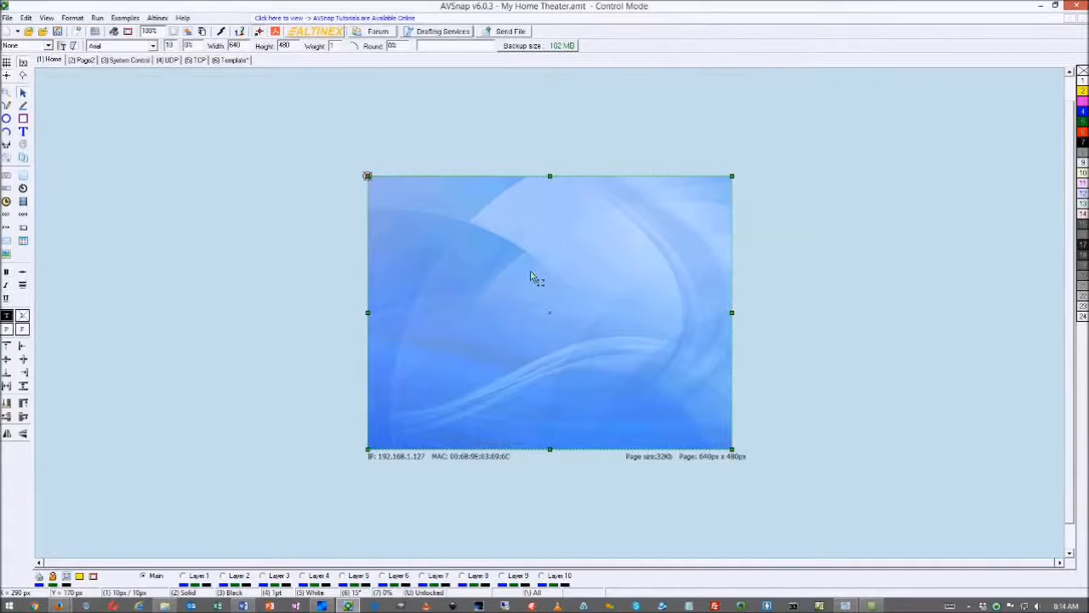
{"action": "key", "text": "Delete"}
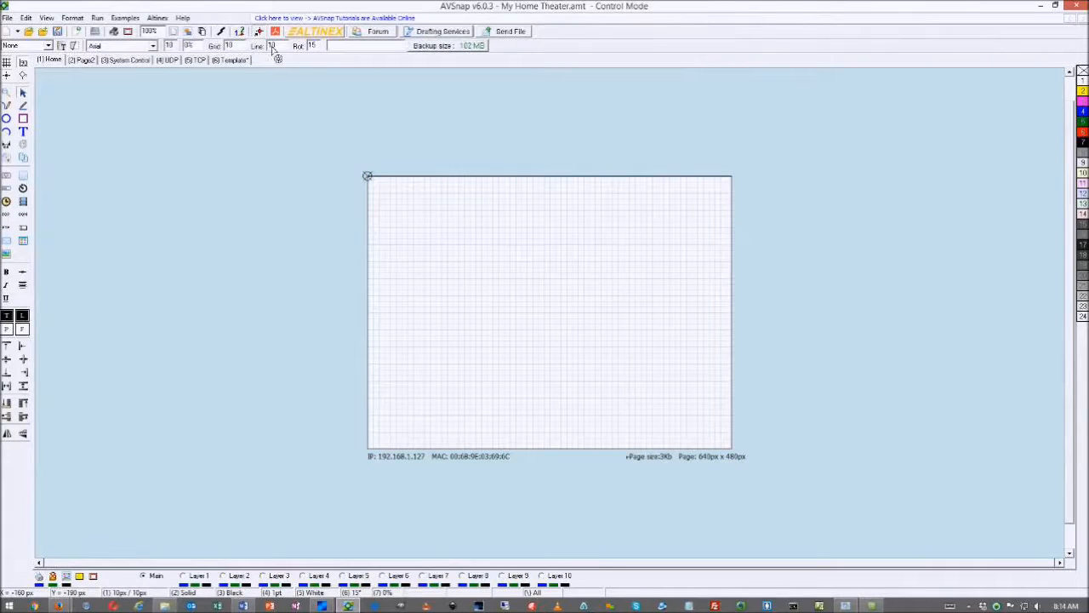
{"action": "key", "text": "ctrl+z"}
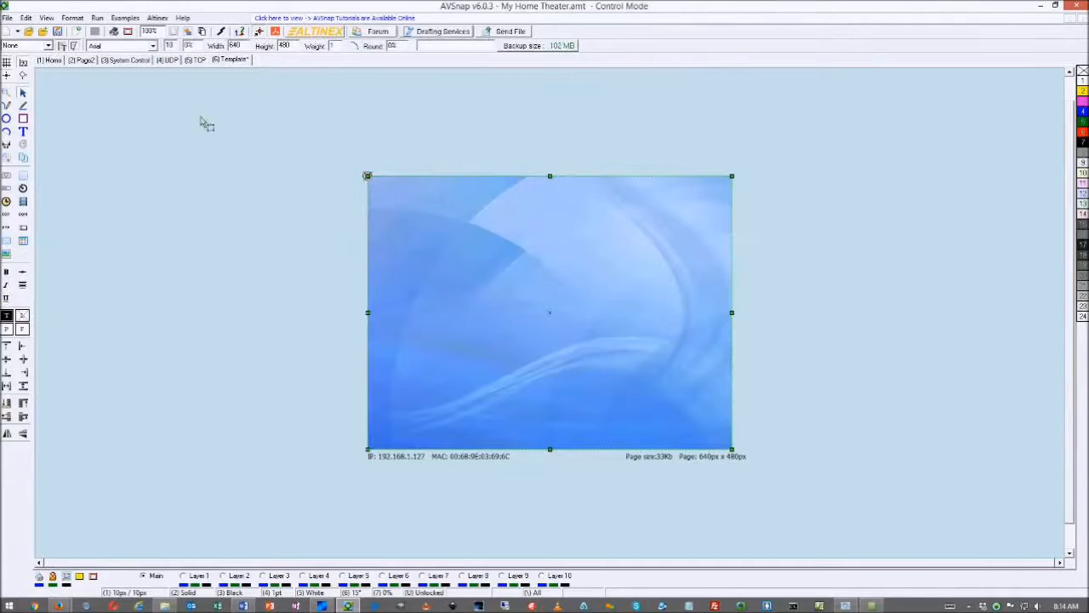
Set the Home page's template to Template so the Achieve image becomes its background
{"action": "left_click", "coordinate": [54, 60]}
{"action": "left_click", "coordinate": [48, 46]}
{"action": "left_click", "coordinate": [34, 64]}
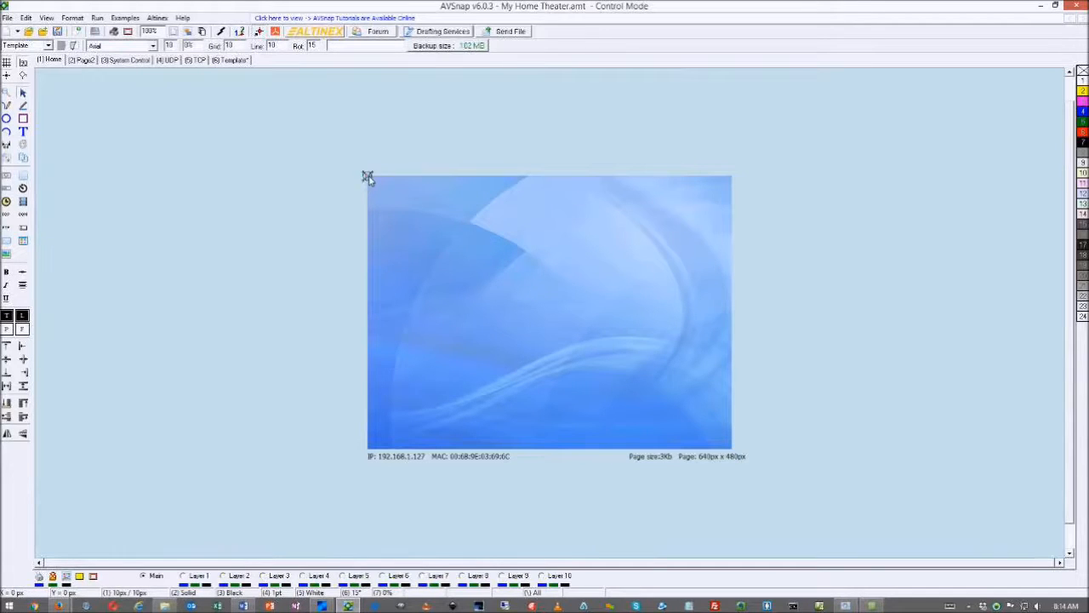
{"action": "left_click", "coordinate": [299, 146]}
{"action": "left_click", "coordinate": [466, 270]}
{"action": "scroll", "coordinate": [467, 269], "scroll_direction": "up", "scroll_amount": 3}
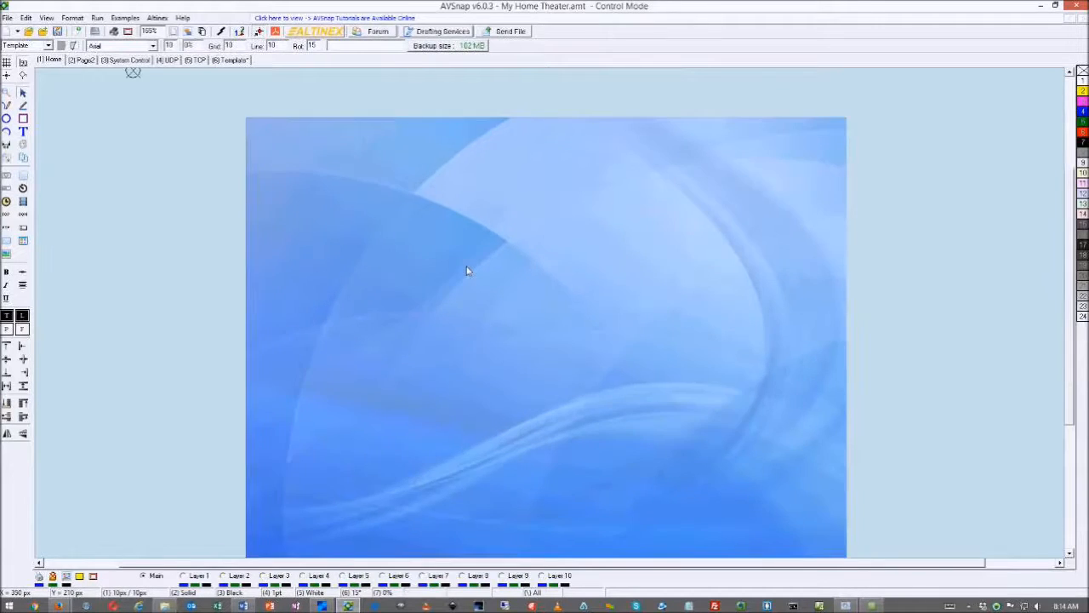
{"action": "scroll", "coordinate": [466, 270], "scroll_direction": "down", "scroll_amount": 2}
Try the grid-on-top option in Page Setup, turn it back off, and keep Home on the Template background
{"action": "double_click", "coordinate": [500, 270]}
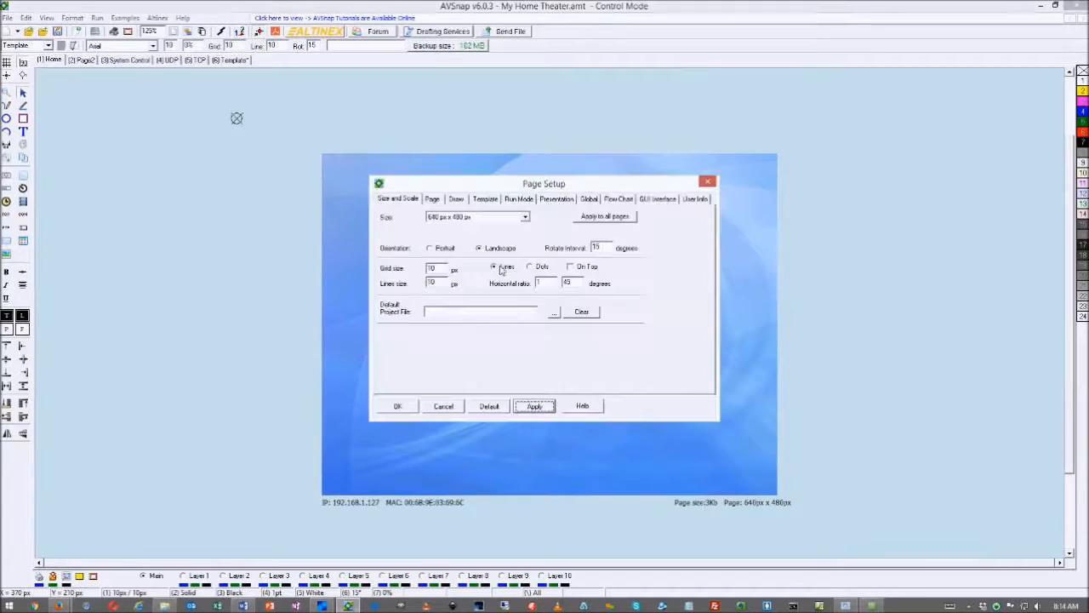
{"action": "left_click", "coordinate": [570, 266]}
{"action": "left_click", "coordinate": [533, 406]}
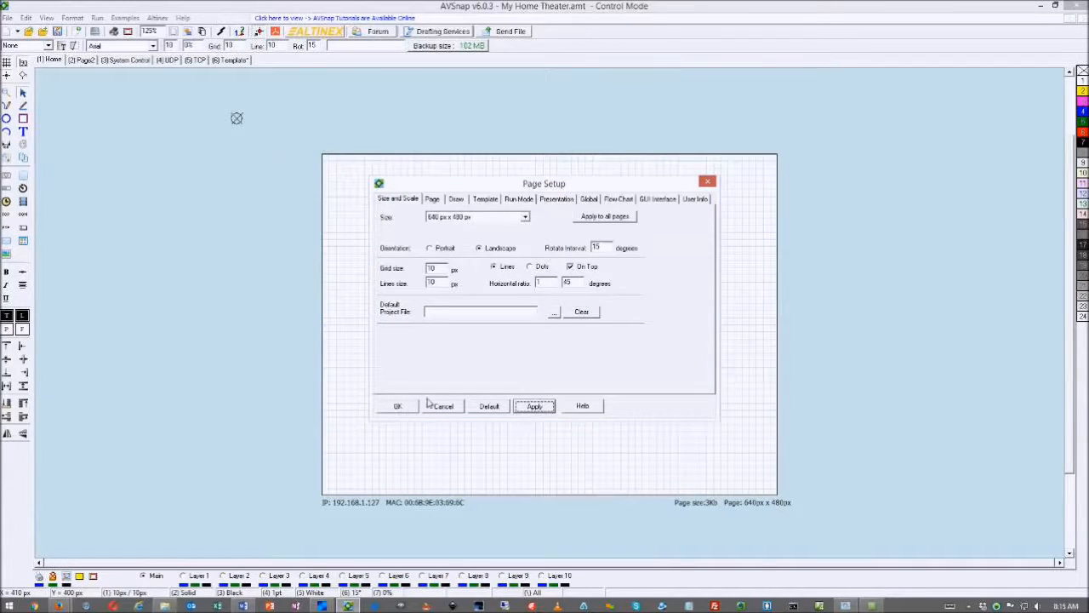
{"action": "left_click", "coordinate": [571, 266]}
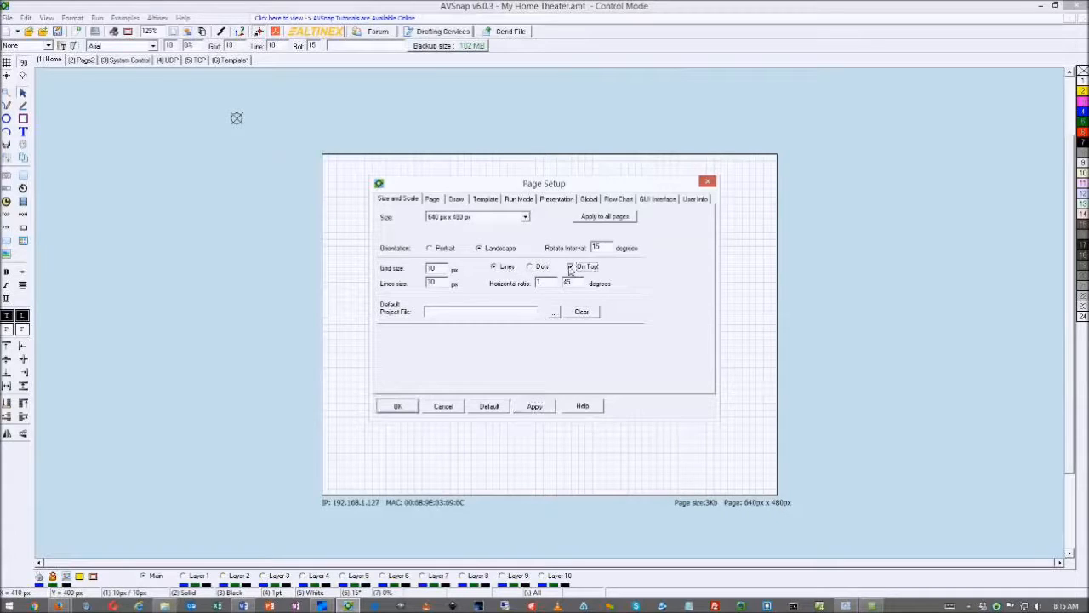
{"action": "left_click", "coordinate": [534, 407]}
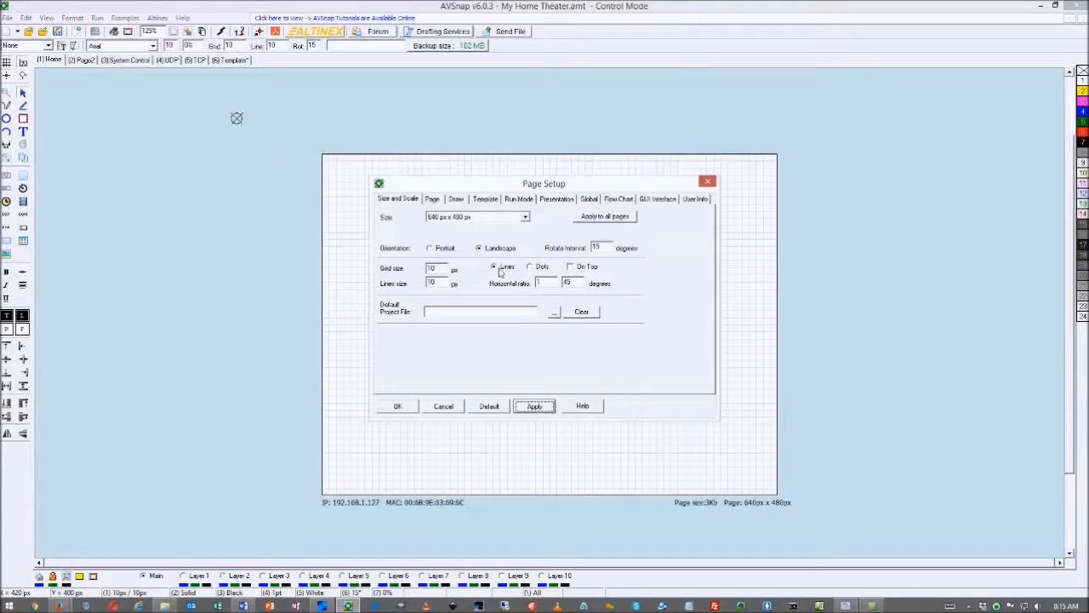
{"action": "left_click", "coordinate": [402, 408]}
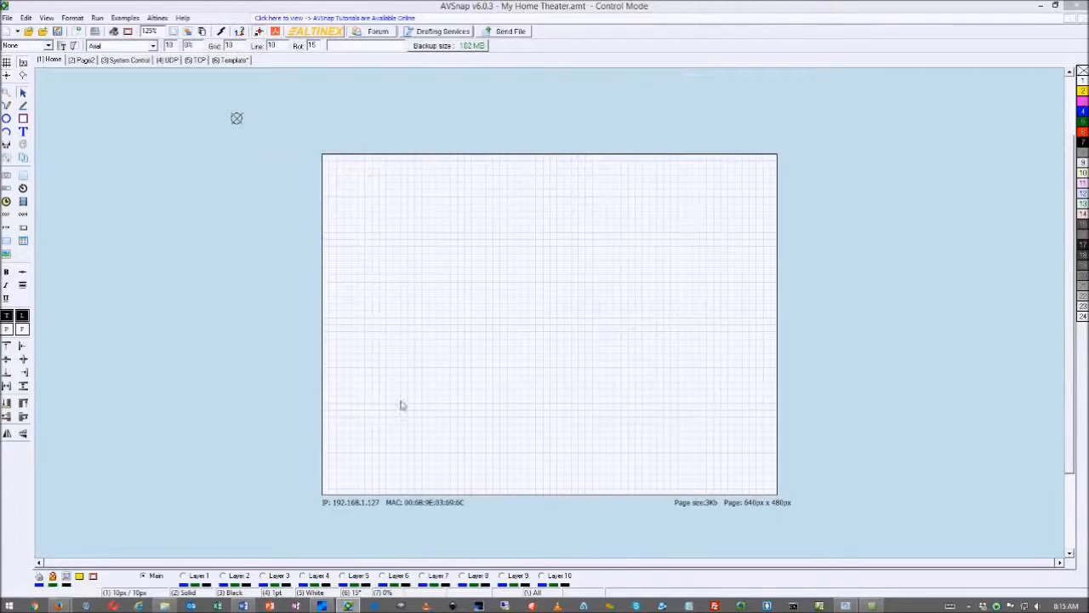
{"action": "left_click", "coordinate": [48, 45]}
{"action": "left_click", "coordinate": [36, 73]}
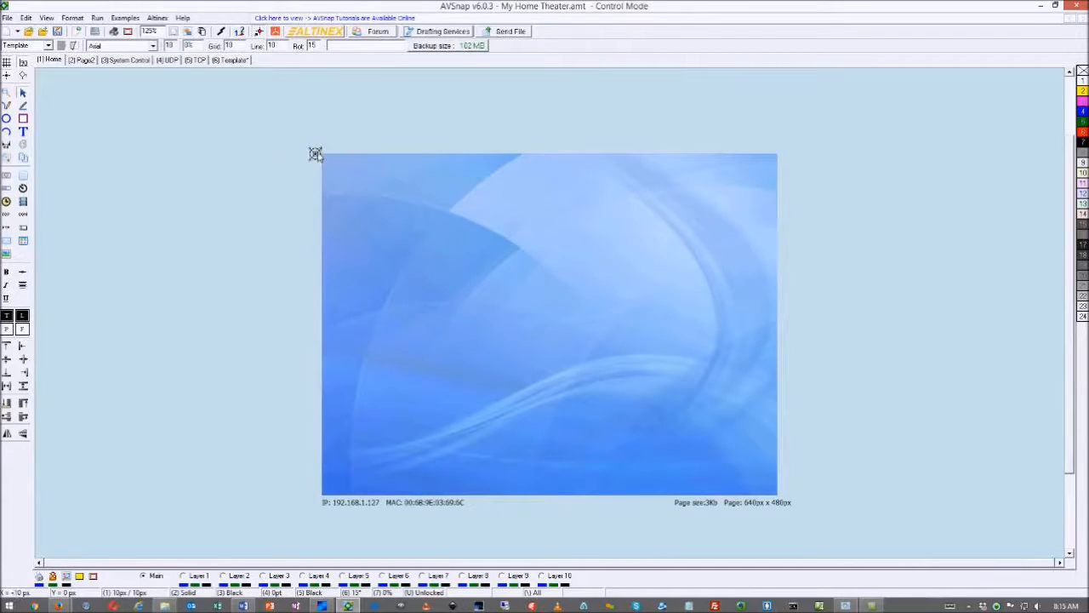
Draw a wide button in the lower middle of the Home page
{"action": "left_click", "coordinate": [24, 182]}
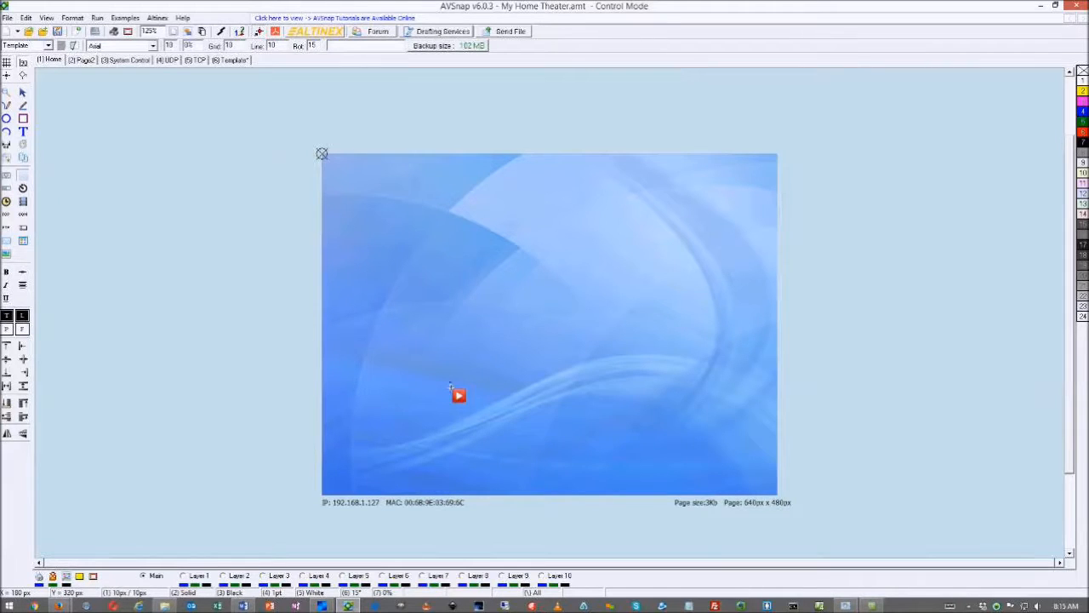
{"action": "left_click_drag", "start_coordinate": [449, 382], "coordinate": [650, 423]}
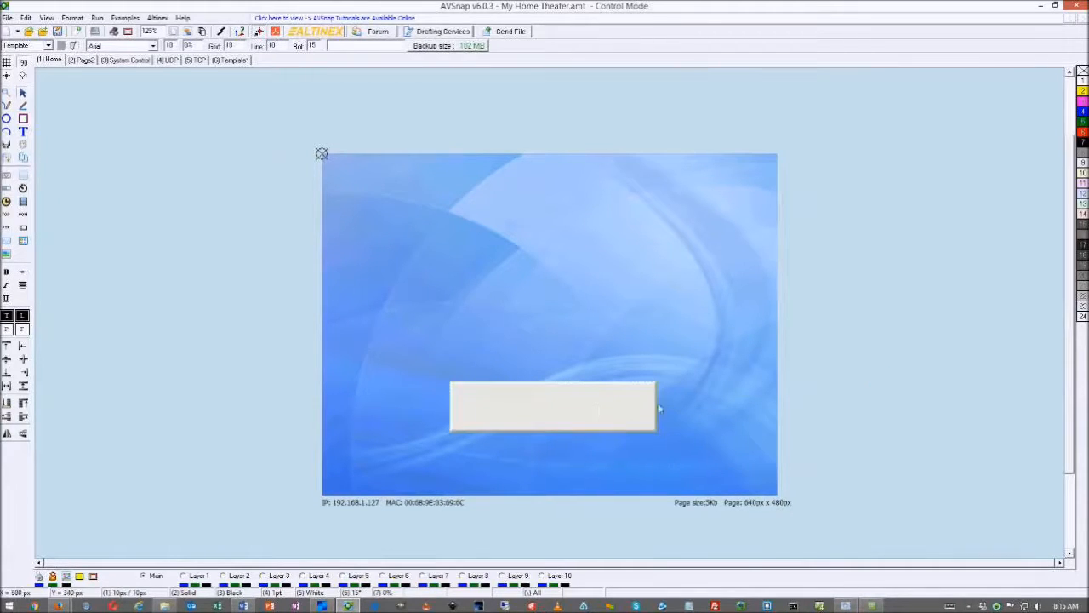
{"action": "left_click_drag", "start_coordinate": [579, 410], "coordinate": [571, 418]}
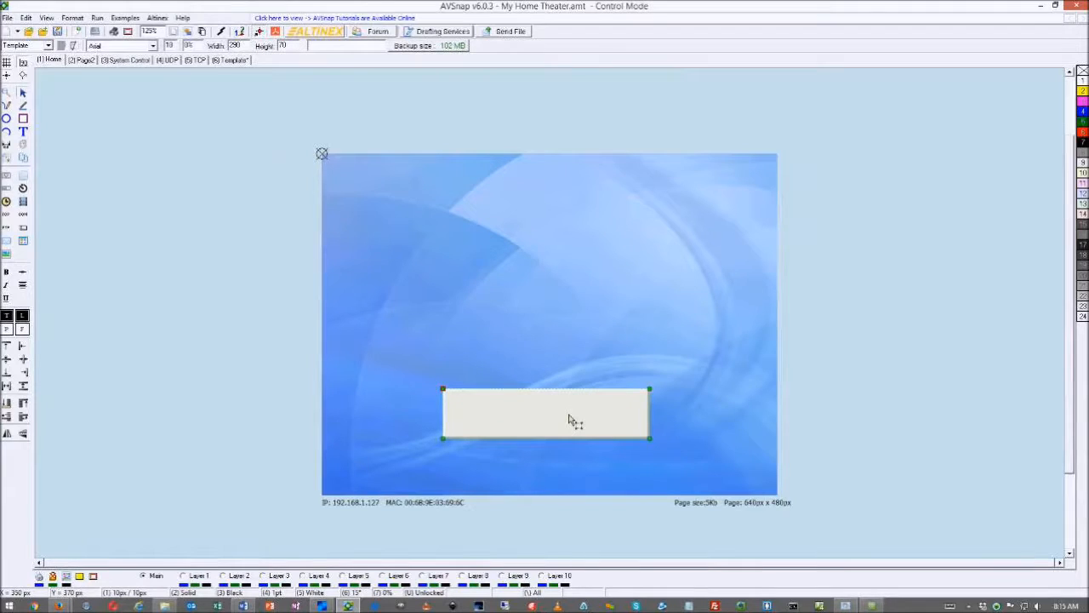
Label the button START for every state and nudge it slightly lower
{"action": "double_click", "coordinate": [571, 418]}
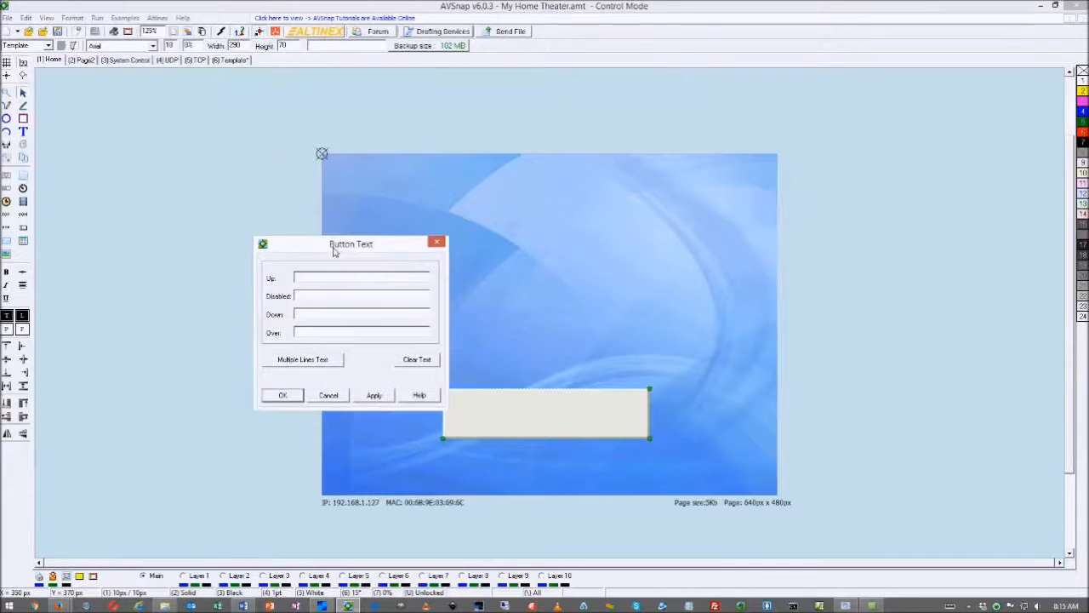
{"action": "type", "text": "START"}
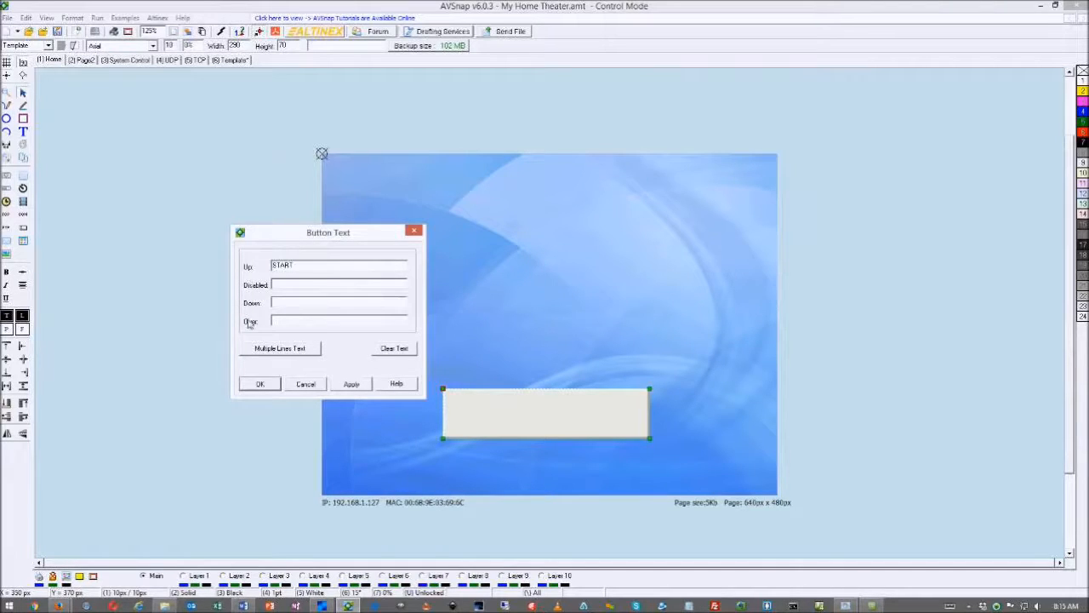
{"action": "type", "text": "T"}
{"action": "left_click", "coordinate": [351, 385]}
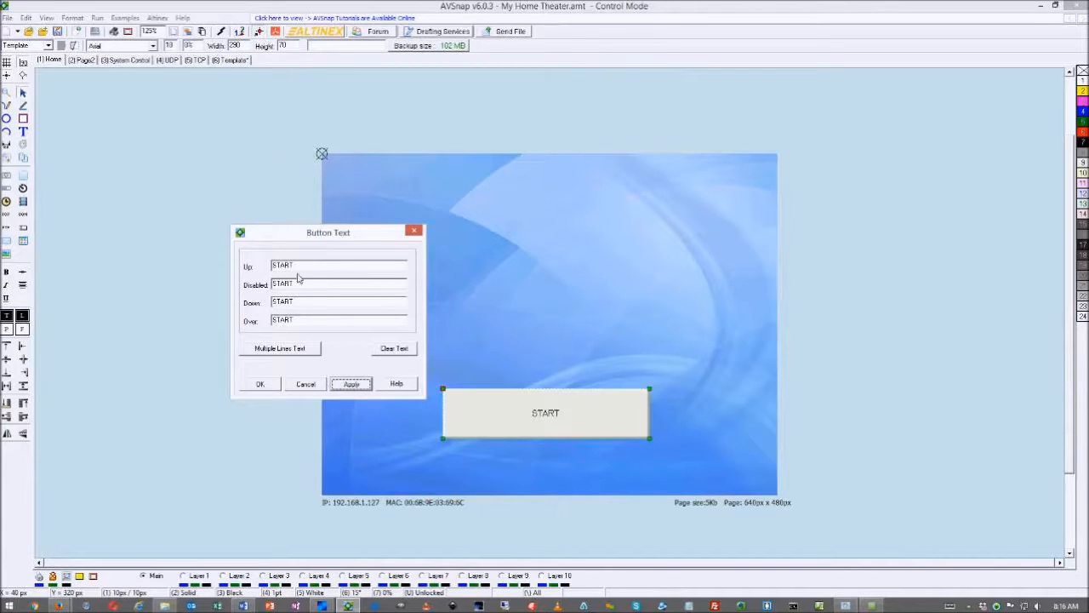
{"action": "left_click", "coordinate": [273, 385]}
{"action": "left_click_drag", "start_coordinate": [554, 410], "coordinate": [555, 417]}
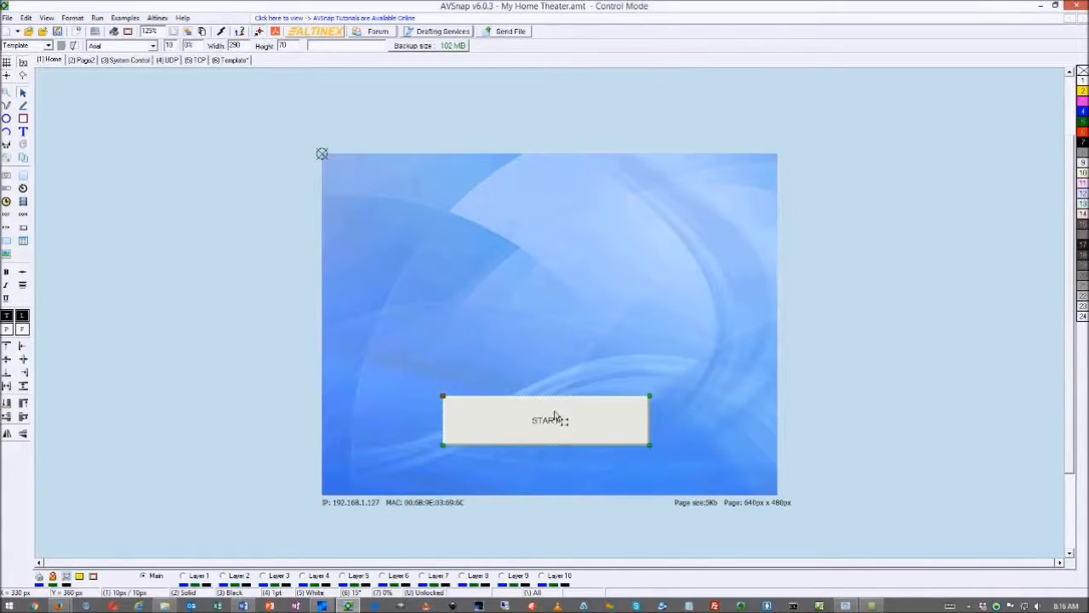
{"action": "left_click", "coordinate": [335, 359]}
{"action": "left_click", "coordinate": [560, 411]}
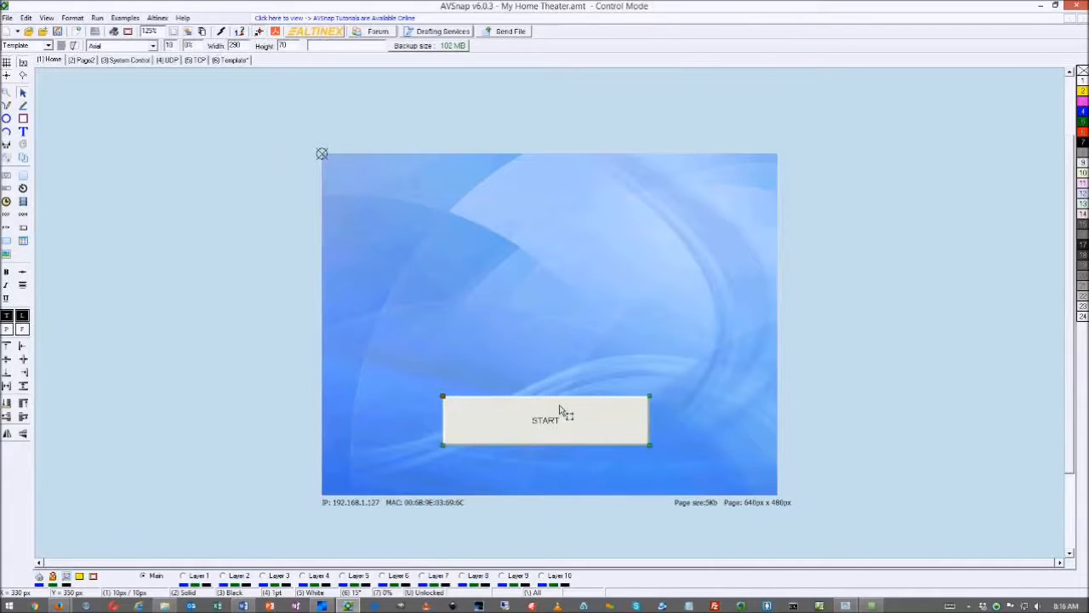
{"action": "left_click", "coordinate": [561, 298]}
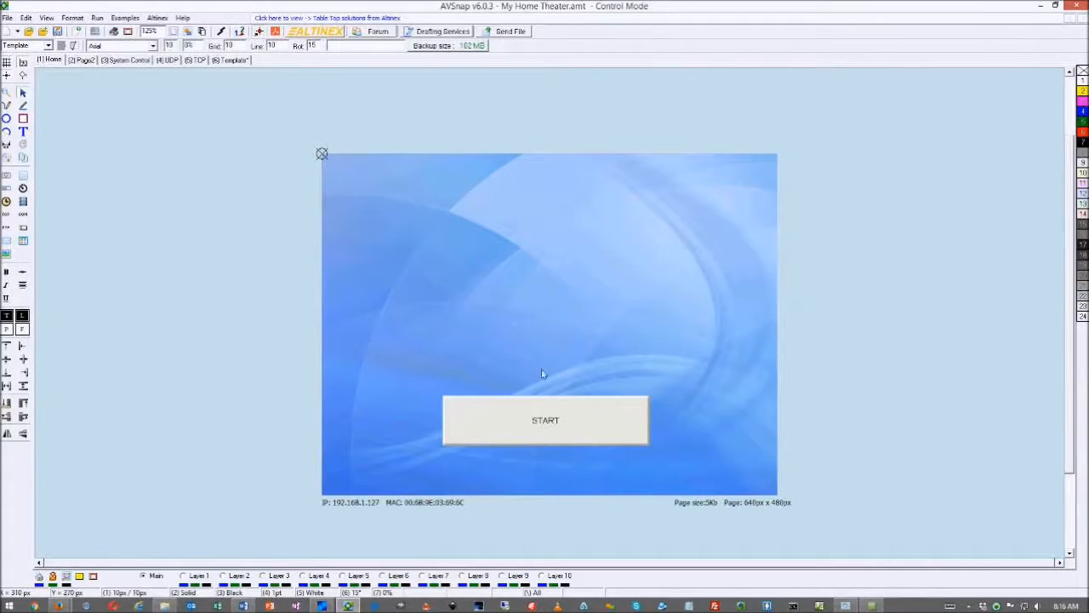
{"action": "mouse_move", "coordinate": [549, 416]}
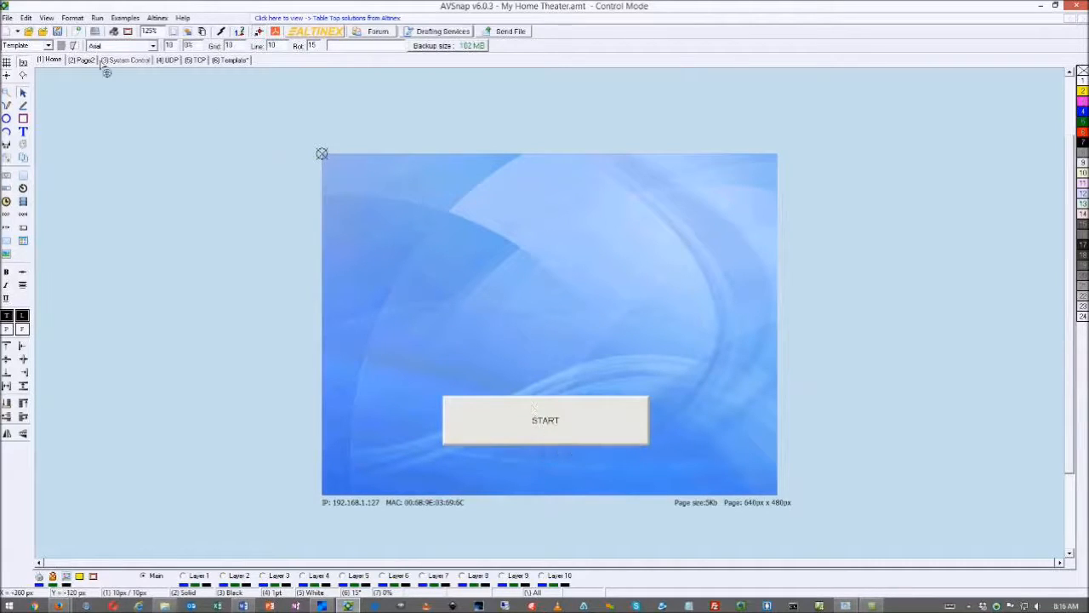
Add one new blank page without duplicating the current page's format
{"action": "right_click", "coordinate": [201, 139]}
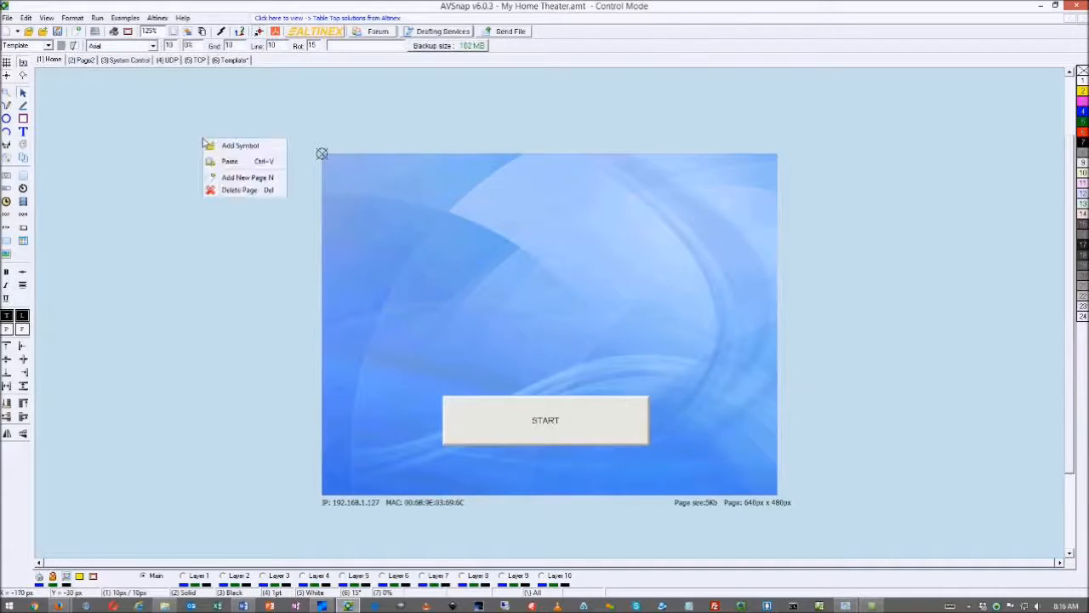
{"action": "left_click", "coordinate": [241, 178]}
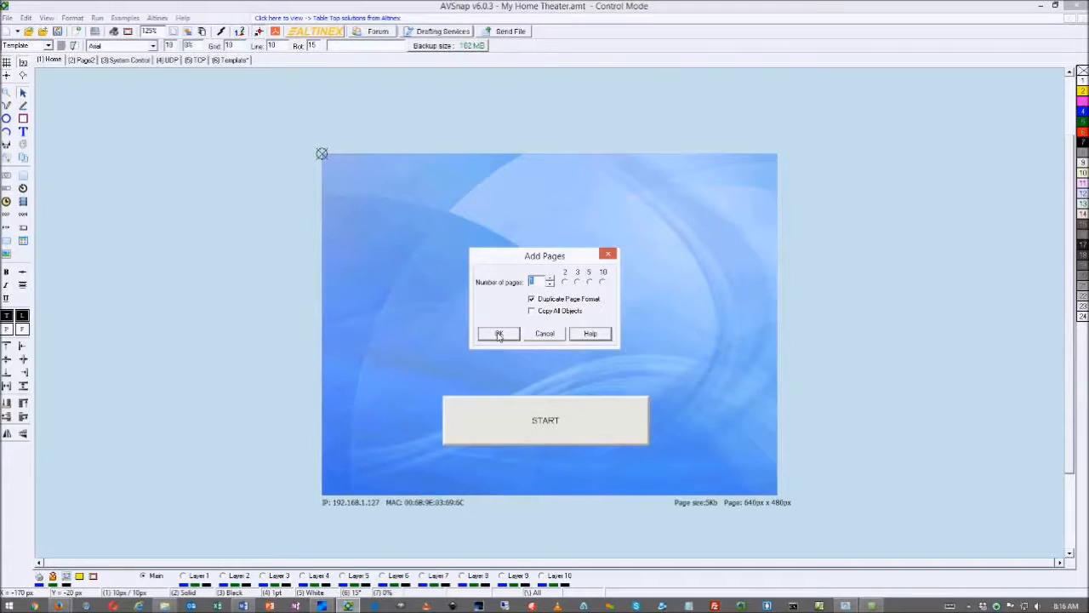
{"action": "left_click", "coordinate": [532, 300]}
{"action": "left_click", "coordinate": [508, 336]}
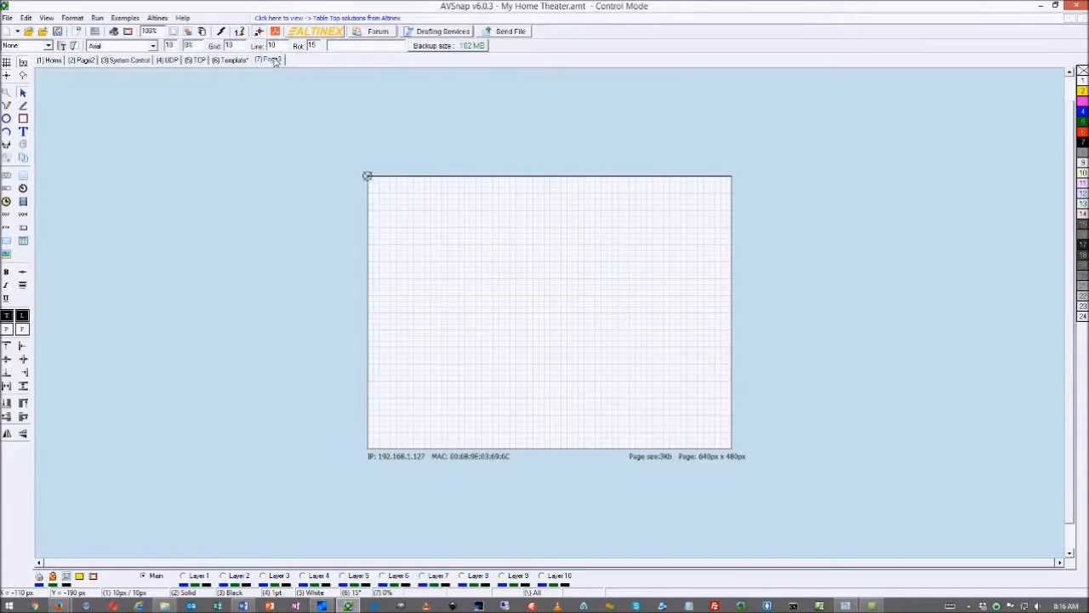
Rename the new page to Objects and move it ahead of the UDP page
{"action": "double_click", "coordinate": [274, 60]}
{"action": "type", "text": "Objects"}
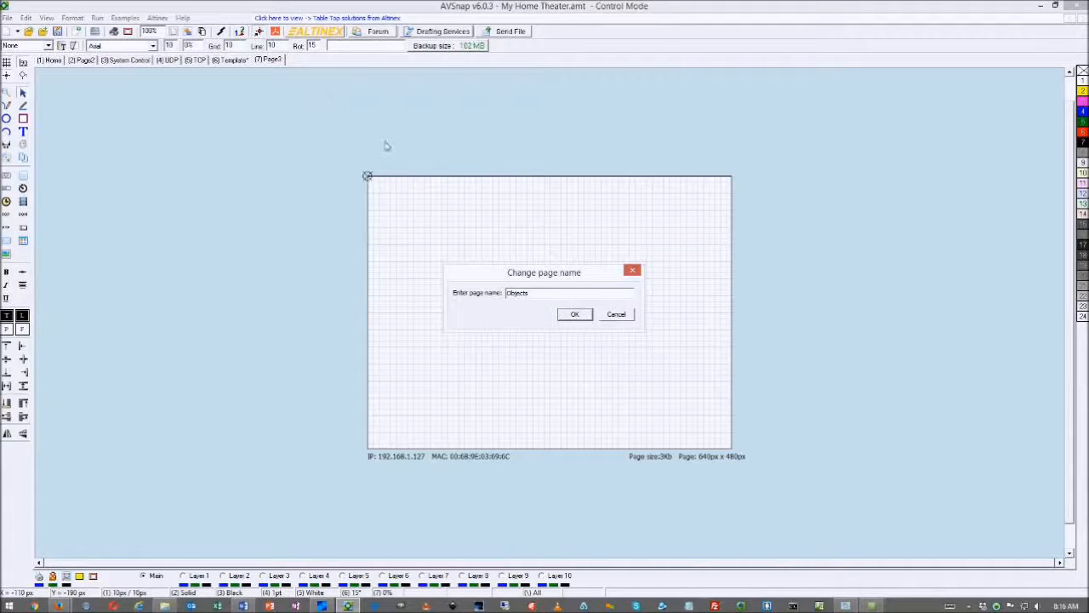
{"action": "left_click", "coordinate": [575, 314]}
{"action": "left_click", "coordinate": [277, 61]}
{"action": "left_click_drag", "start_coordinate": [172, 70], "coordinate": [165, 65]}
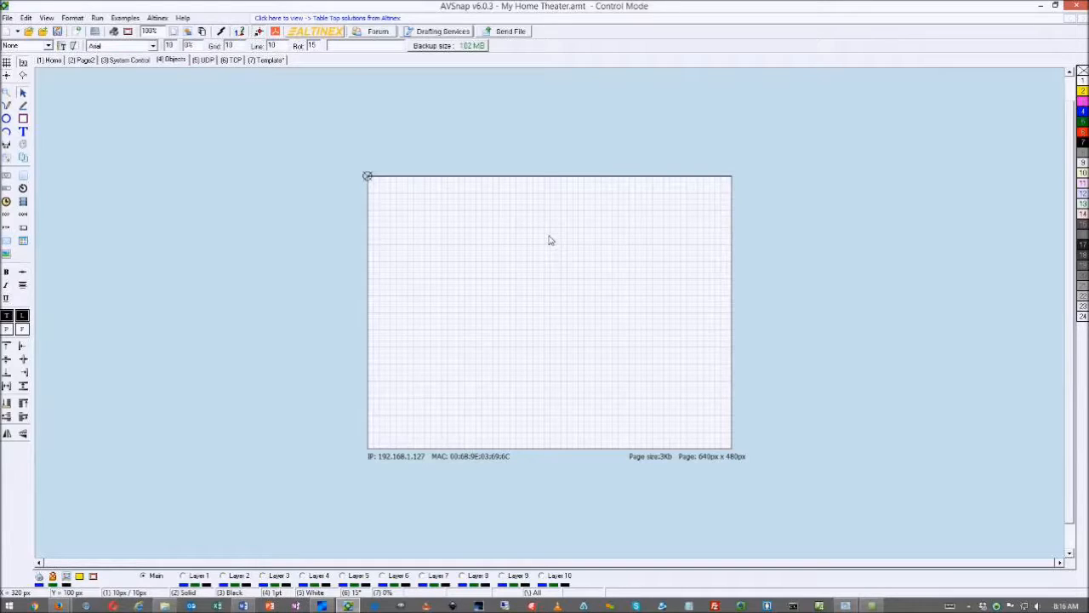
{"action": "left_click", "coordinate": [136, 63]}
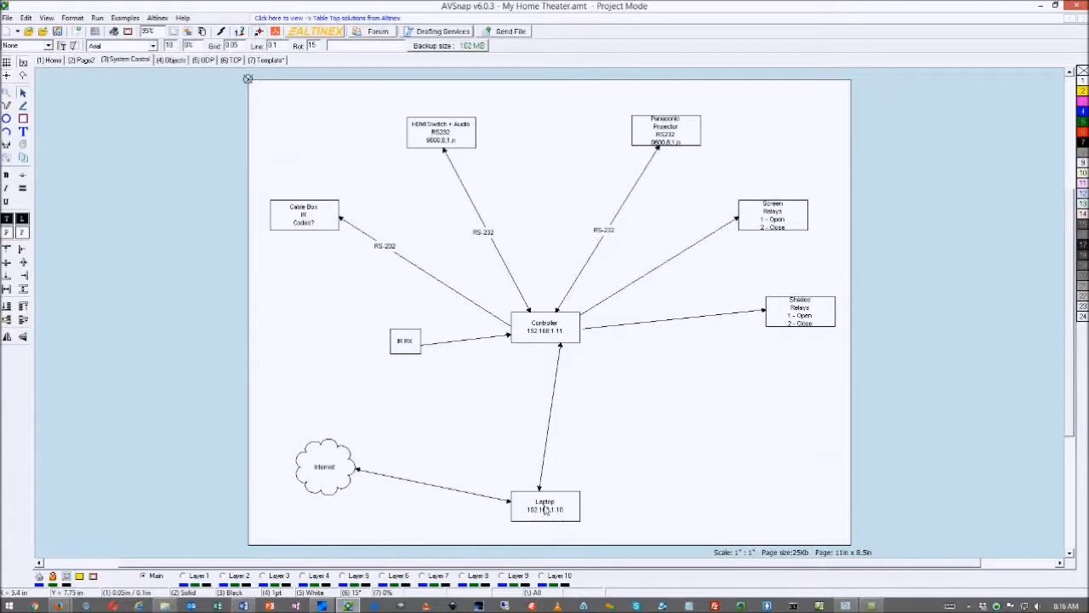
Duplicate the Controller box and change the copy's address to 192.168.1.12
{"action": "left_click", "coordinate": [563, 335]}
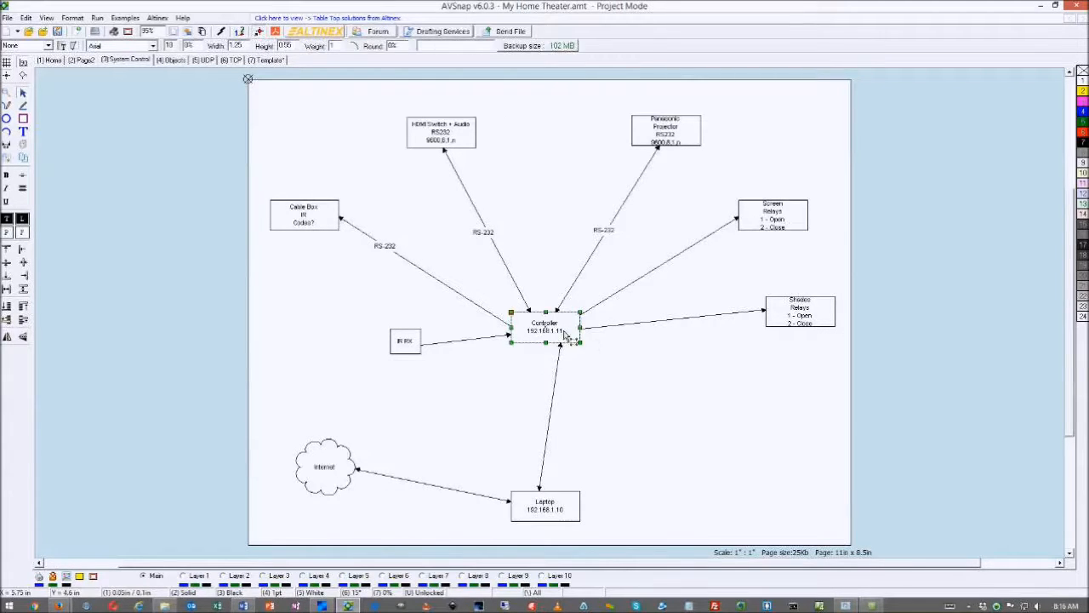
{"action": "key", "text": "ctrl+c"}
{"action": "key", "text": "ctrl+v"}
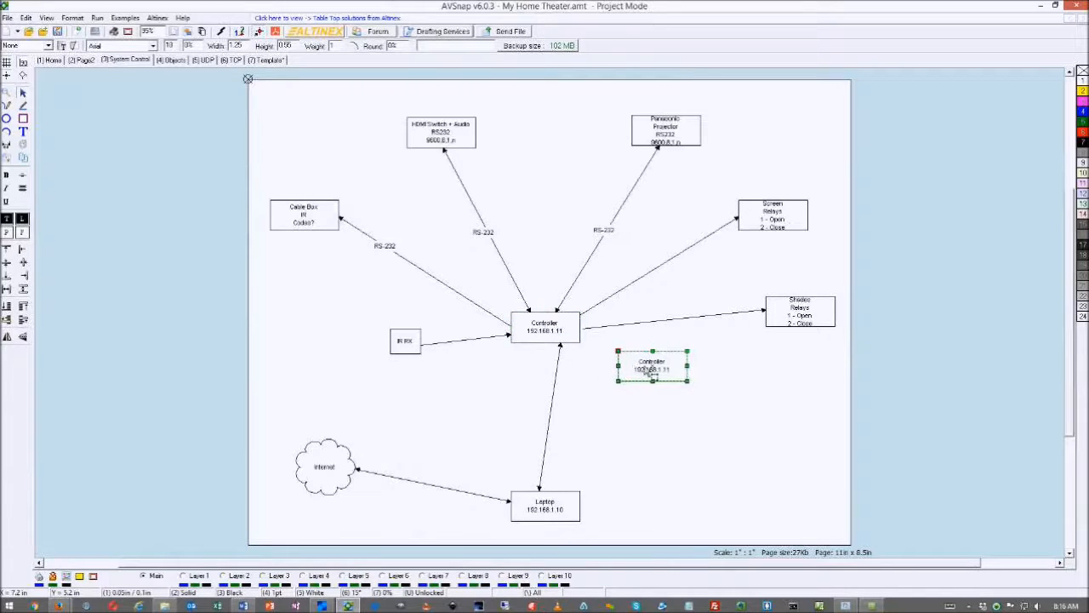
{"action": "double_click", "coordinate": [651, 370]}
{"action": "left_click", "coordinate": [381, 224]}
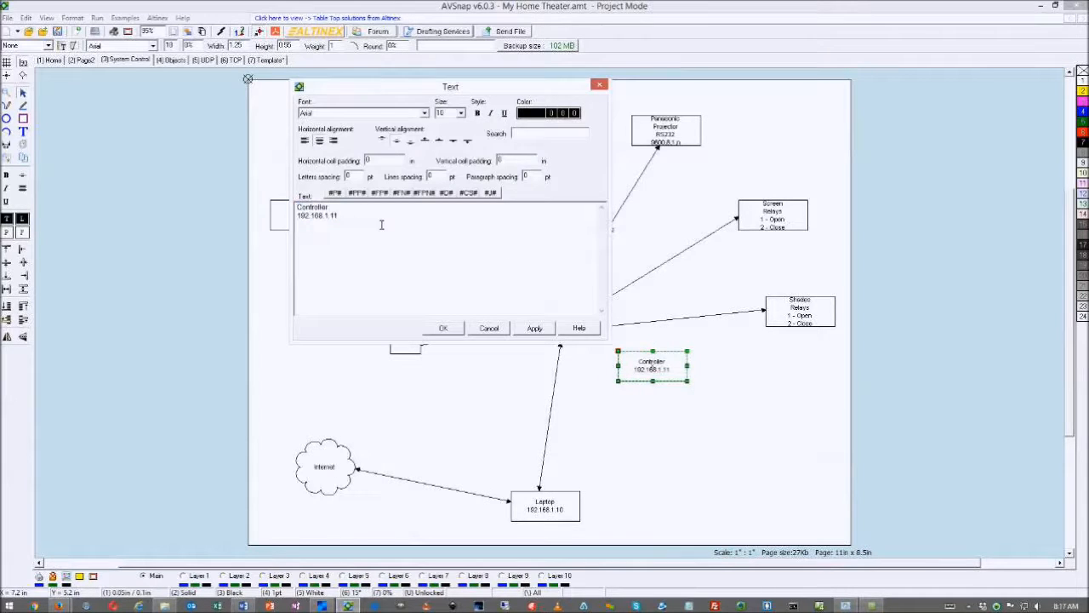
{"action": "type", "text": "2"}
{"action": "left_click", "coordinate": [441, 328]}
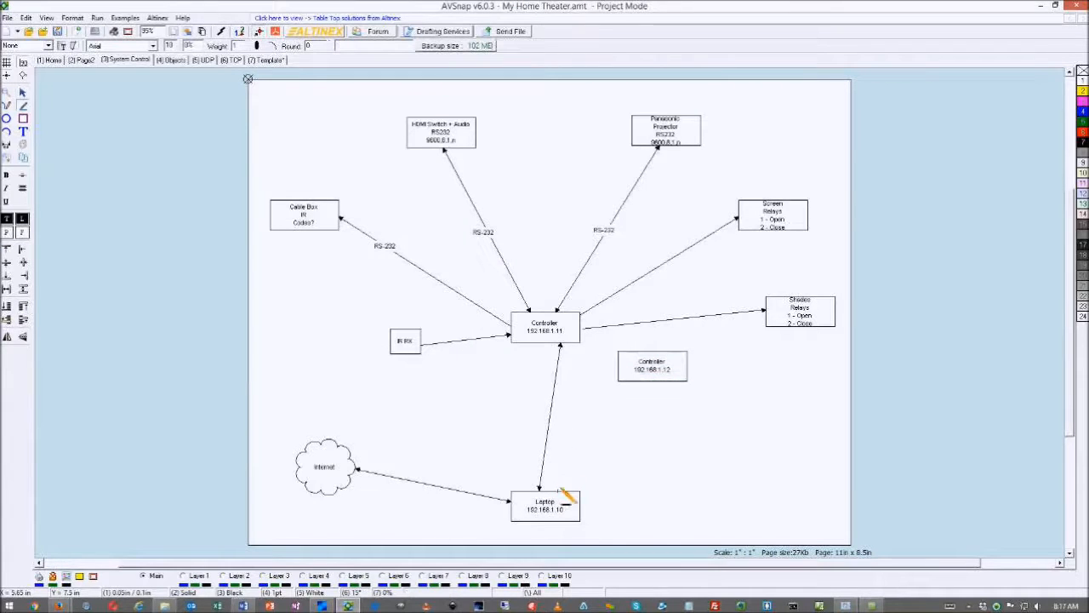
Draw a connector line from the Laptop box to the new Controller box
{"action": "mouse_move", "coordinate": [559, 488]}
{"action": "left_mouse_down"}
{"action": "mouse_move", "coordinate": [636, 409]}
{"action": "mouse_move", "coordinate": [647, 381]}
{"action": "left_mouse_up"}
{"action": "key", "text": "Escape"}
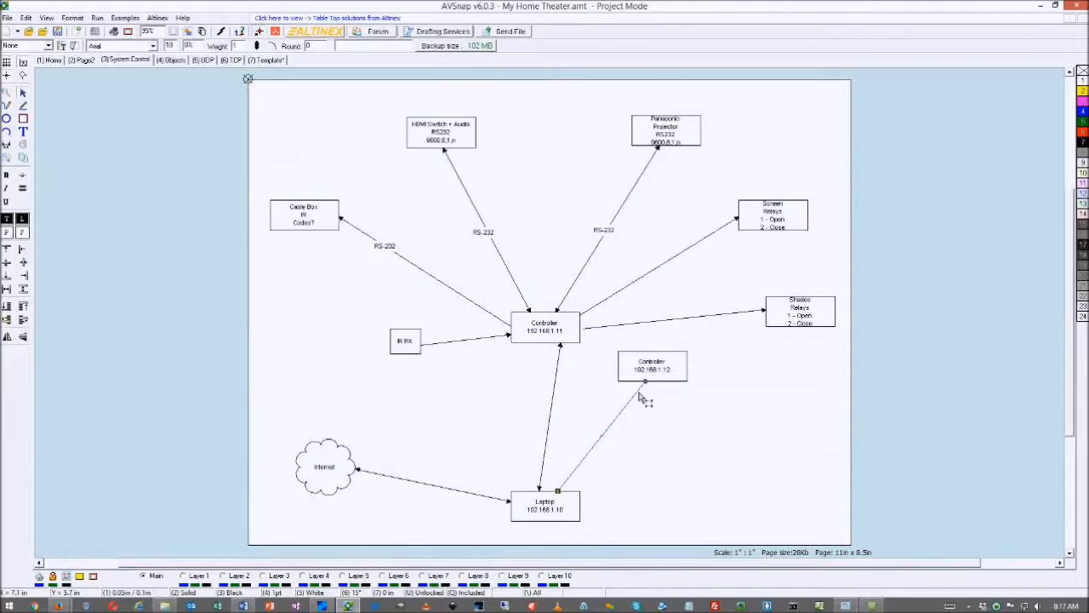
{"action": "left_click", "coordinate": [609, 428]}
{"action": "left_click", "coordinate": [629, 444]}
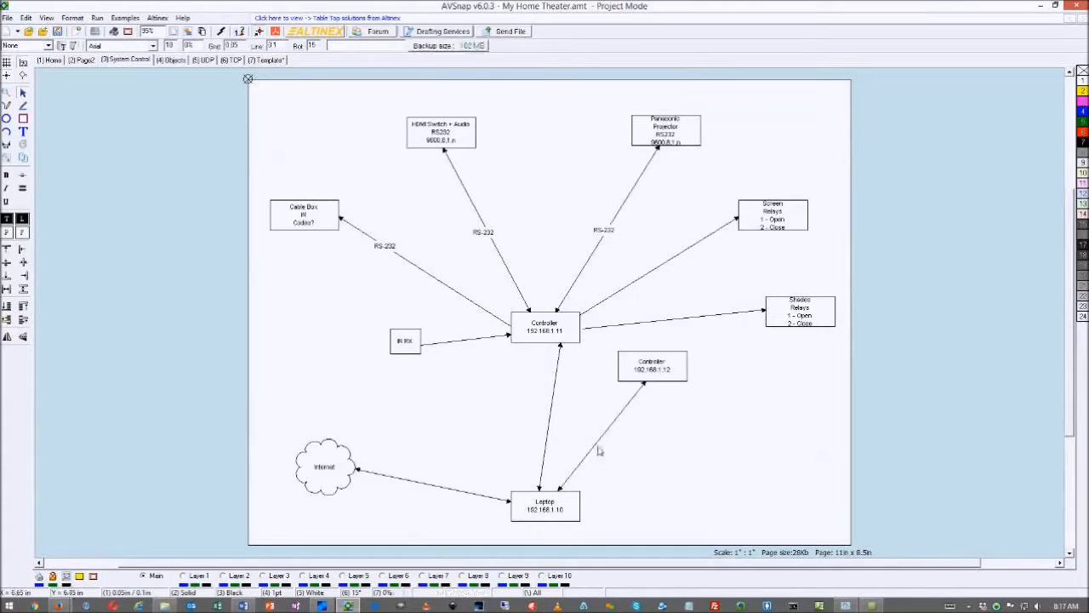
Place a TCP/IP object on the Objects page, copy it, and line Tcp1 and Tcp2 up near the top-left
{"action": "left_click", "coordinate": [172, 61]}
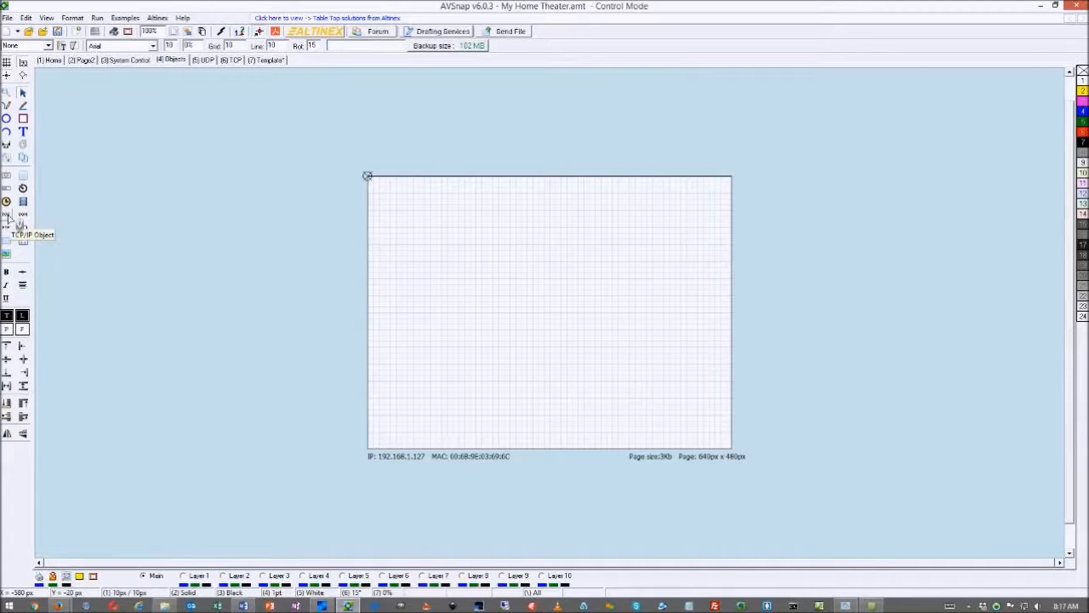
{"action": "left_click_drag", "start_coordinate": [9, 222], "coordinate": [443, 230]}
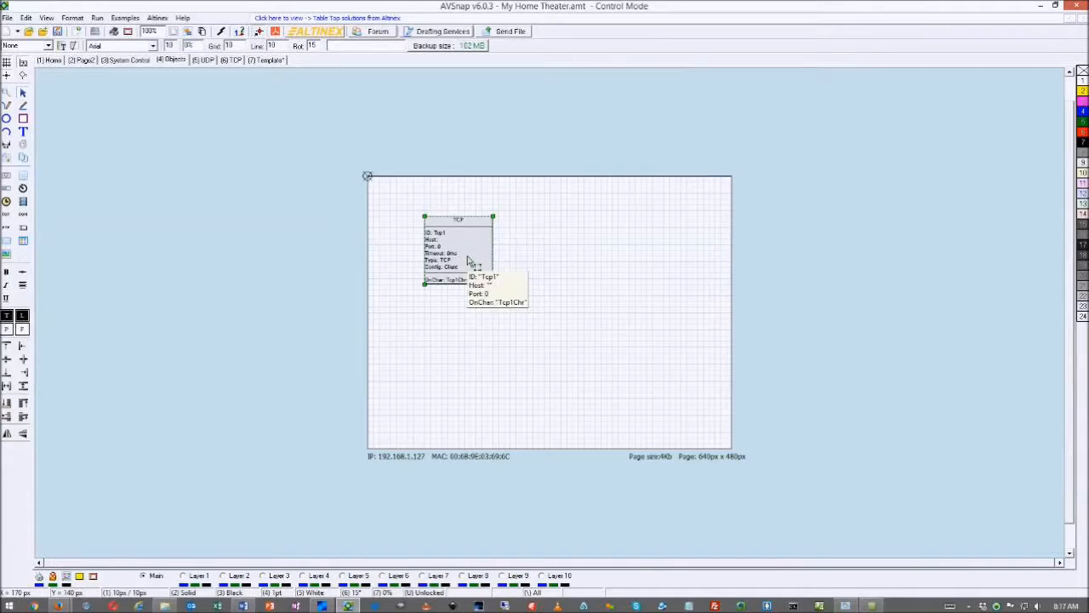
{"action": "key", "text": "ctrl+c"}
{"action": "key", "text": "ctrl+v"}
{"action": "left_click_drag", "start_coordinate": [462, 255], "coordinate": [546, 255]}
{"action": "left_click_drag", "start_coordinate": [450, 255], "coordinate": [416, 227]}
{"action": "left_click_drag", "start_coordinate": [557, 256], "coordinate": [545, 226]}
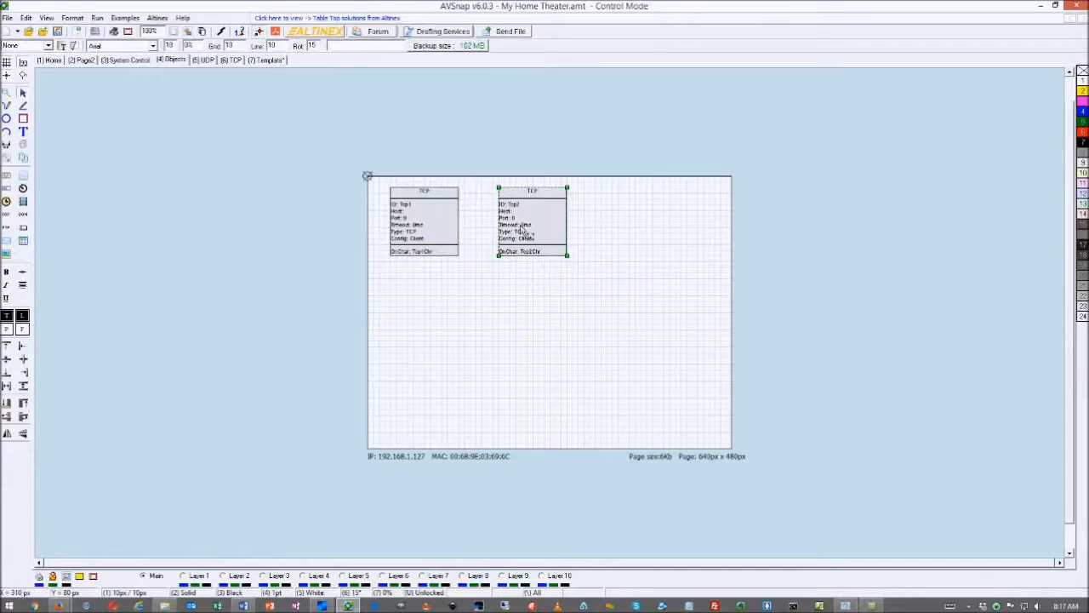
Rename the first TCP object to Neutron and rename its triggers to match, without updating code
{"action": "double_click", "coordinate": [435, 230]}
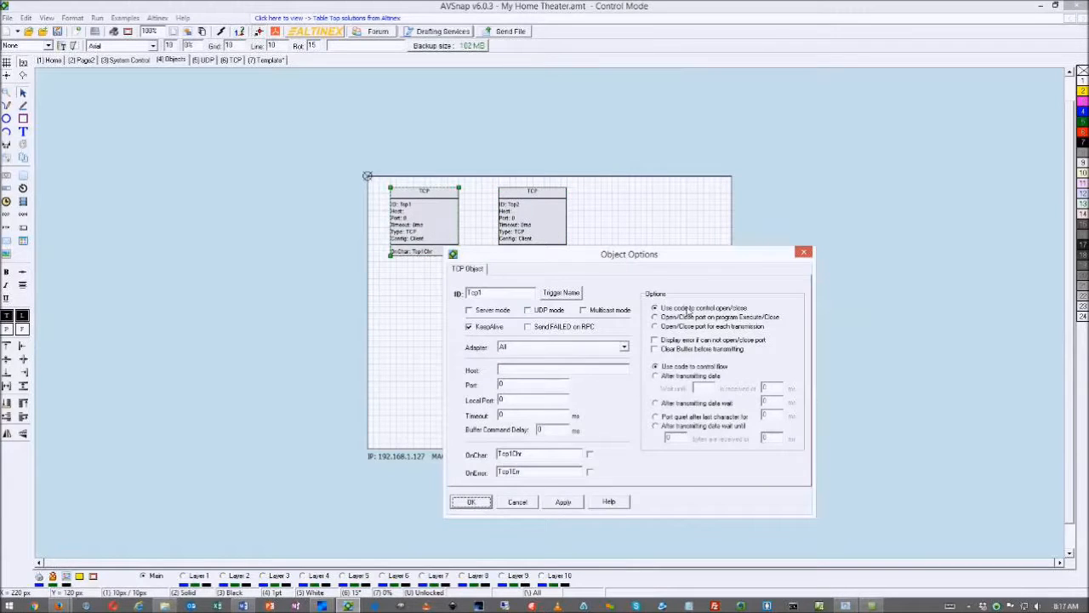
{"action": "left_click_drag", "start_coordinate": [500, 294], "coordinate": [458, 293]}
{"action": "type", "text": "Neutron"}
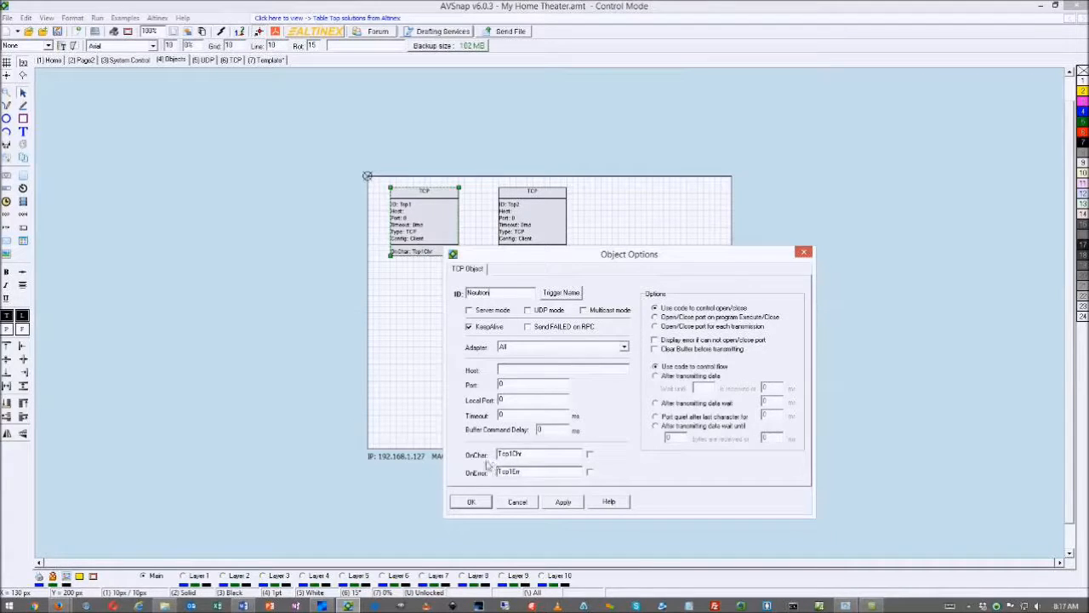
{"action": "left_click", "coordinate": [561, 293]}
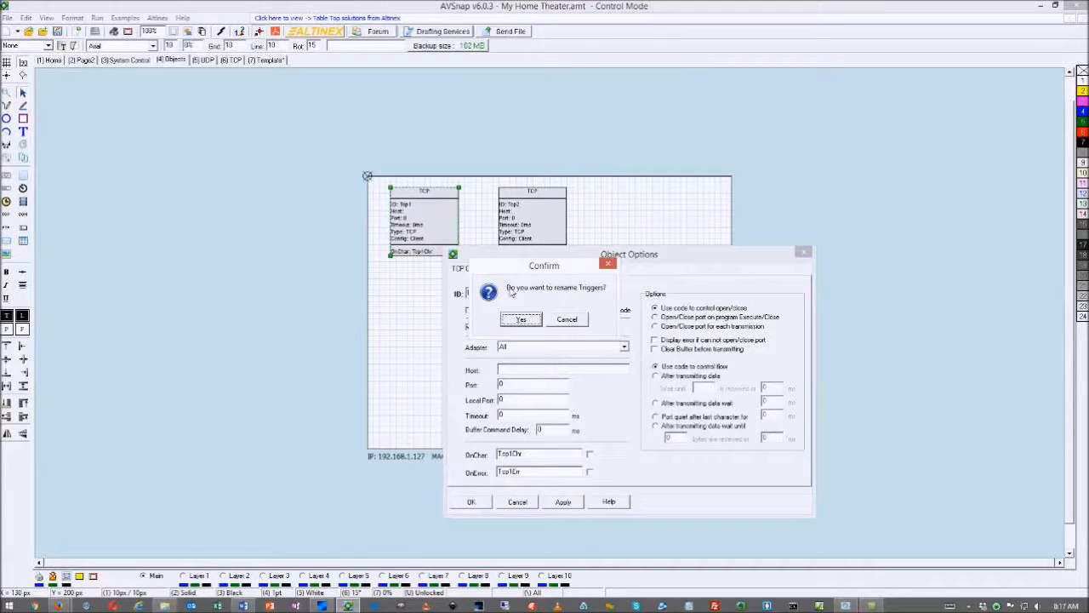
{"action": "left_click", "coordinate": [519, 319]}
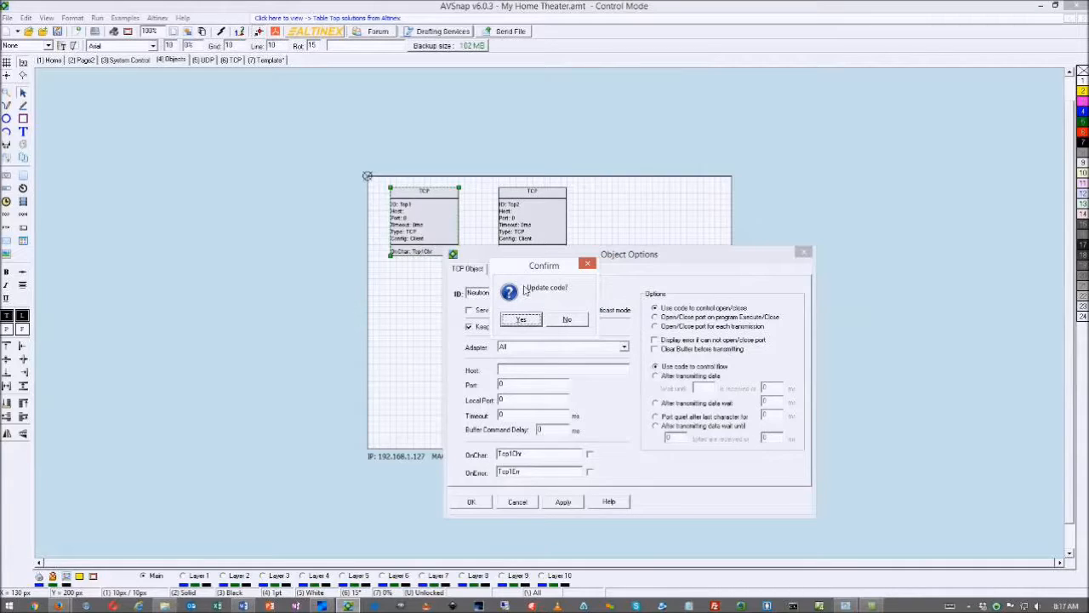
{"action": "left_click", "coordinate": [560, 323]}
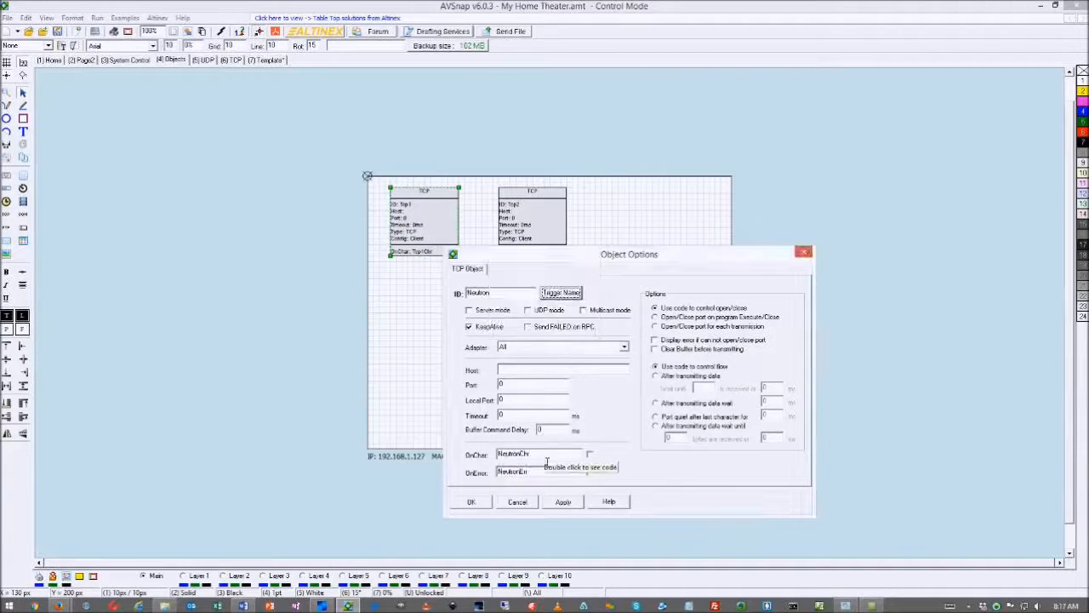
Set Neutron to the Realtek adapter, host 192.168.1.11, port 23 and 1000 ms timeout
{"action": "left_click", "coordinate": [624, 347]}
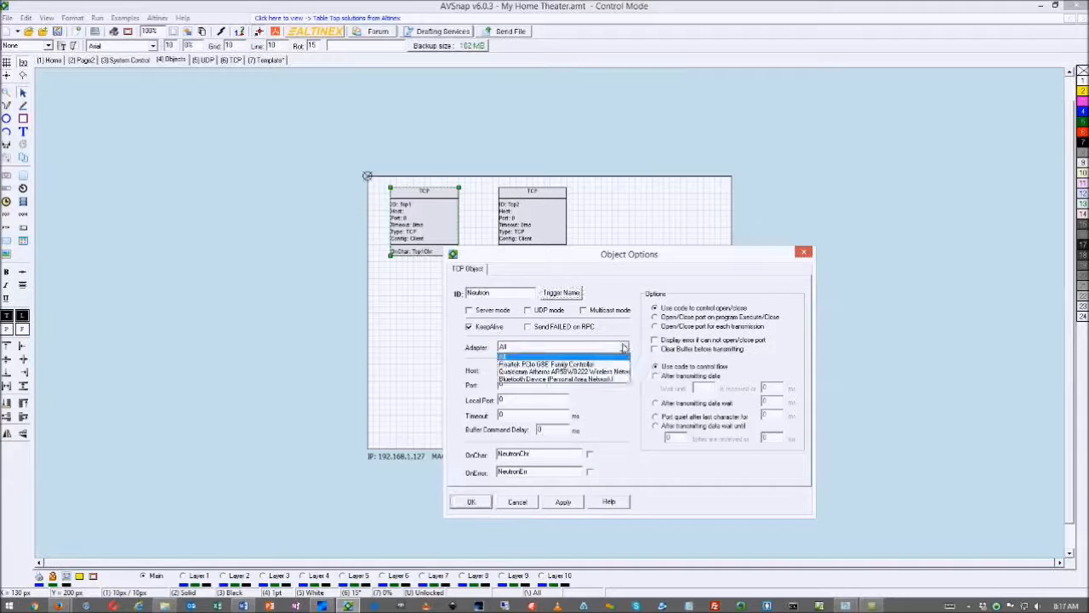
{"action": "left_click", "coordinate": [541, 366]}
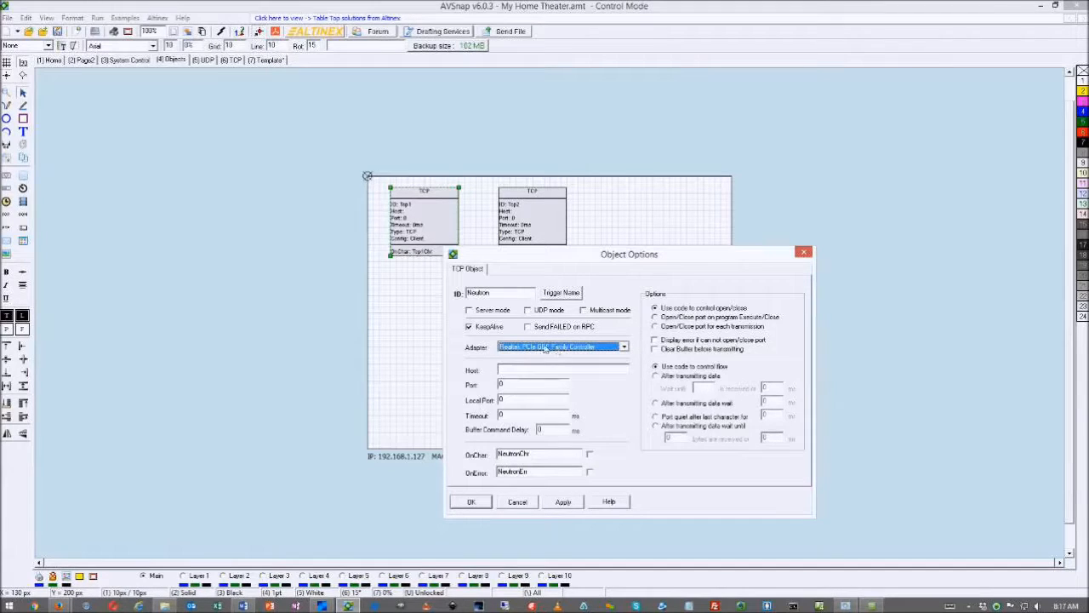
{"action": "left_click", "coordinate": [514, 375]}
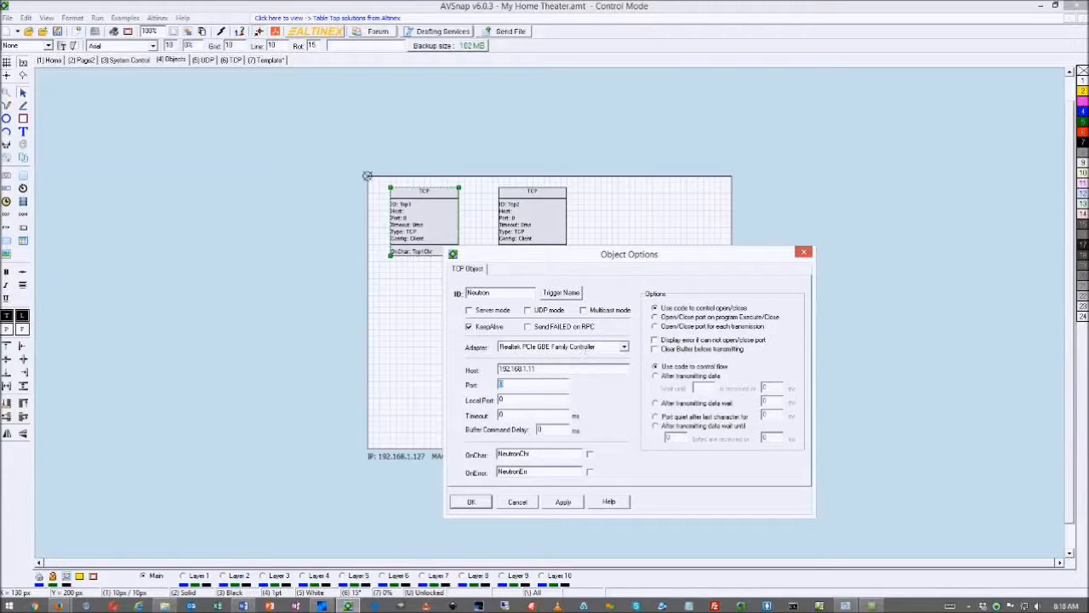
{"action": "left_click", "coordinate": [526, 404]}
{"action": "left_click", "coordinate": [553, 504]}
{"action": "left_click", "coordinate": [482, 503]}
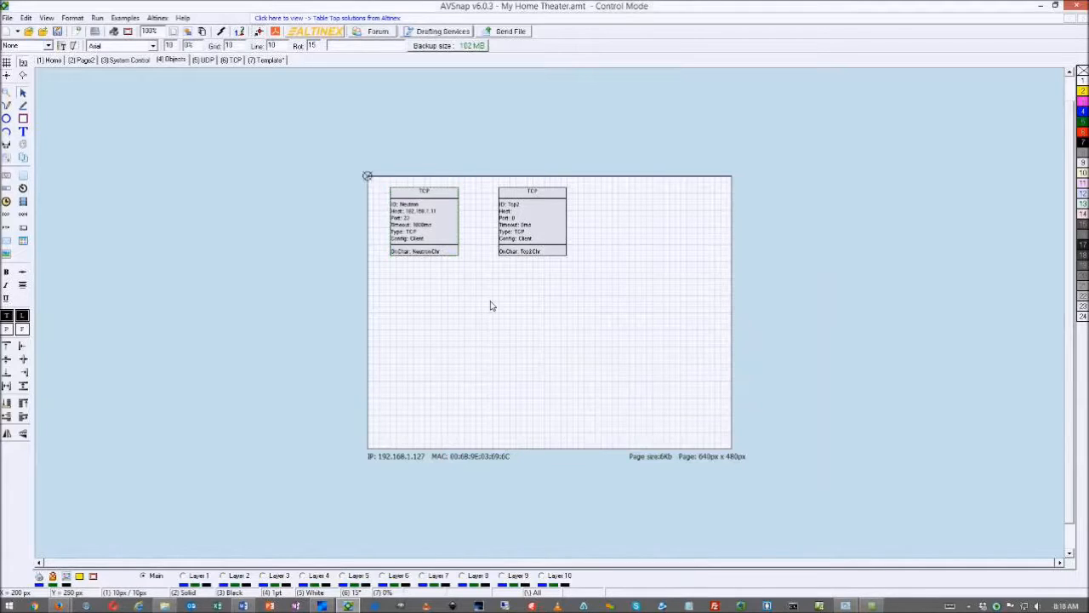
Give the second TCP object ID Neutron2, Realtek adapter, host 192.168.1.12, port 23, timeout 1000
{"action": "right_click", "coordinate": [536, 239]}
{"action": "left_click", "coordinate": [541, 259]}
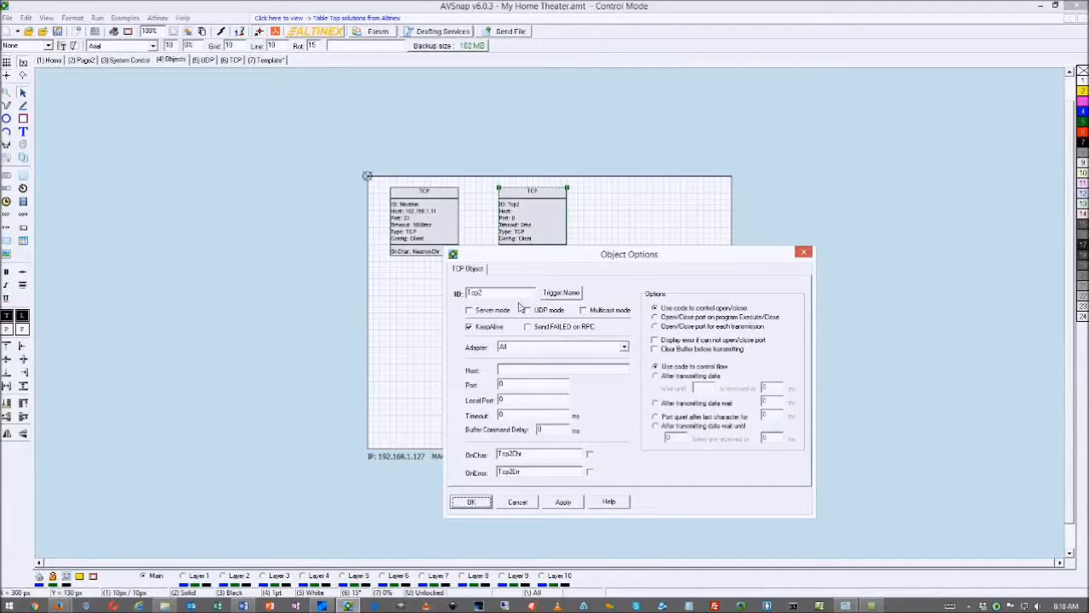
{"action": "double_click", "coordinate": [504, 295]}
{"action": "type", "text": "Ne"}
{"action": "left_click", "coordinate": [523, 347]}
{"action": "left_click", "coordinate": [527, 365]}
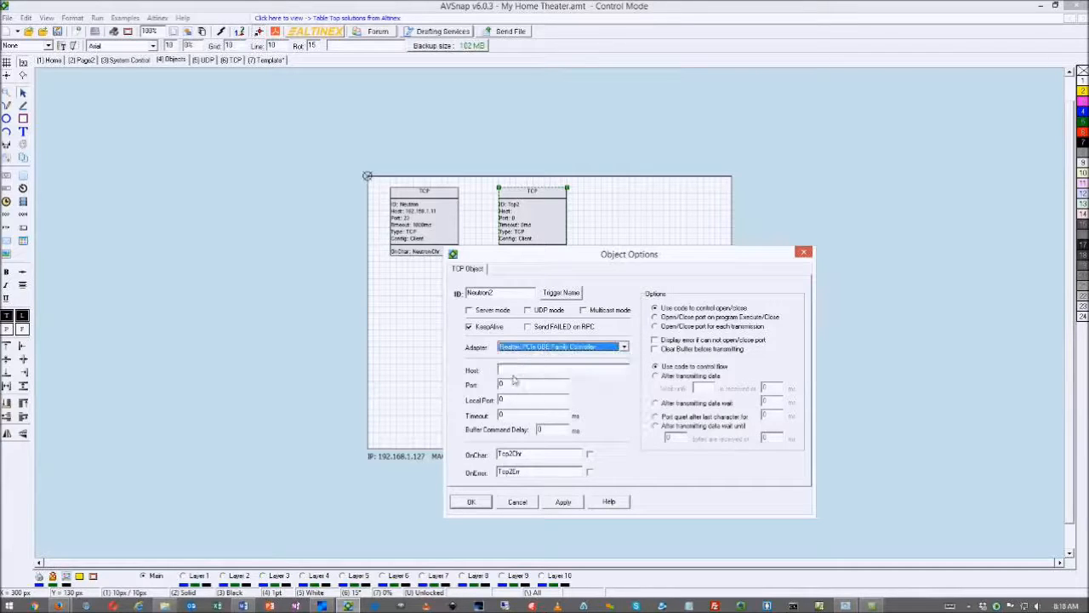
{"action": "left_click", "coordinate": [517, 374]}
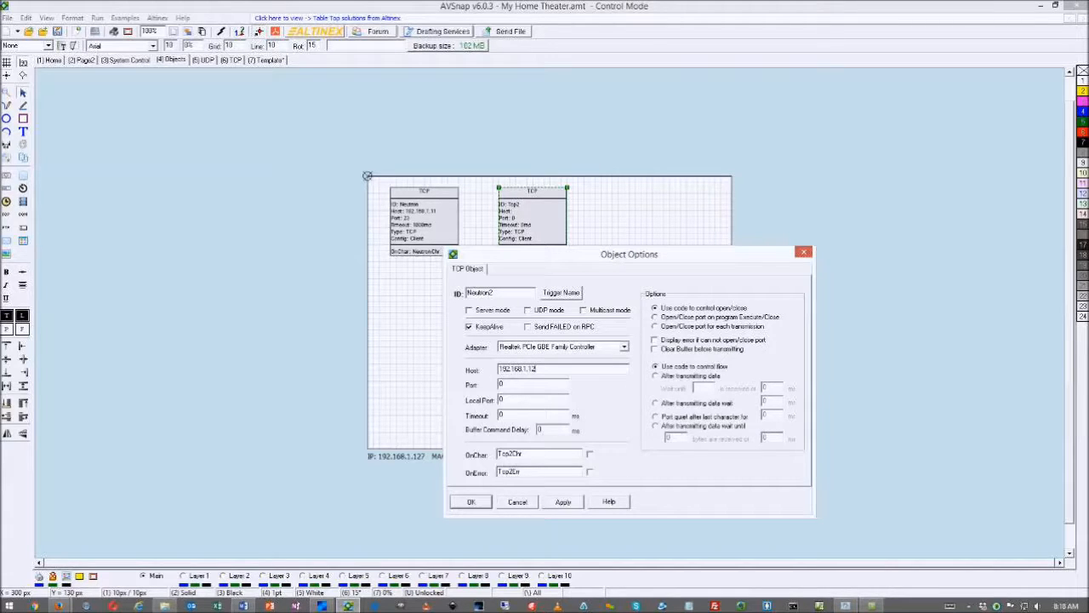
{"action": "key", "text": "Tab"}
{"action": "key", "text": "Tab"}
{"action": "key", "text": "Tab"}
{"action": "type", "text": "1000"}
Rename its triggers to Neutron2Chr/Neutron2Err, update the code, and apply the settings
{"action": "left_click", "coordinate": [568, 297]}
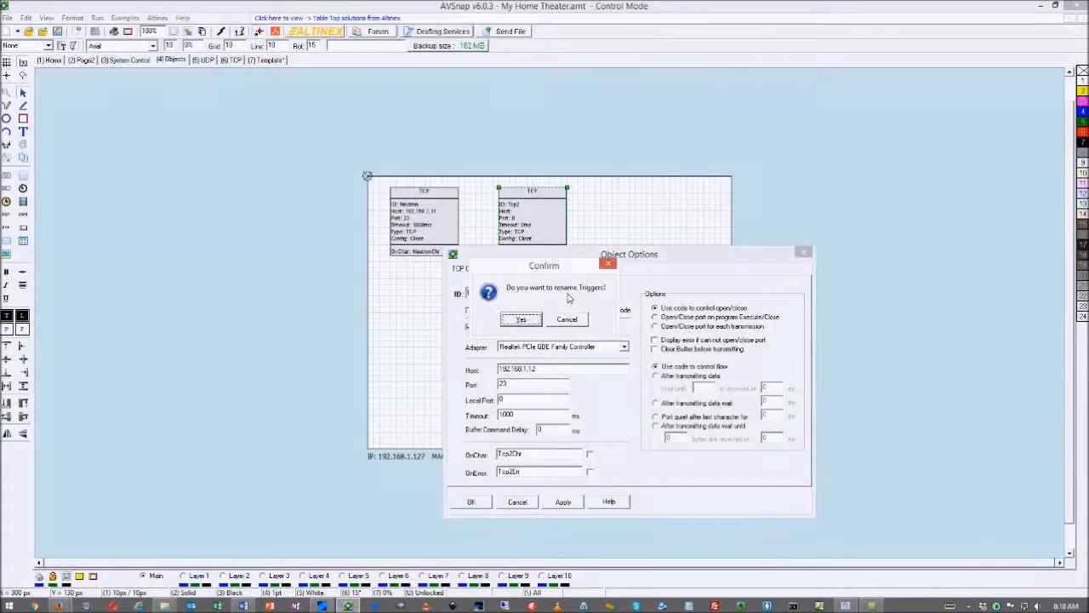
{"action": "left_click", "coordinate": [532, 318]}
{"action": "left_click", "coordinate": [529, 321]}
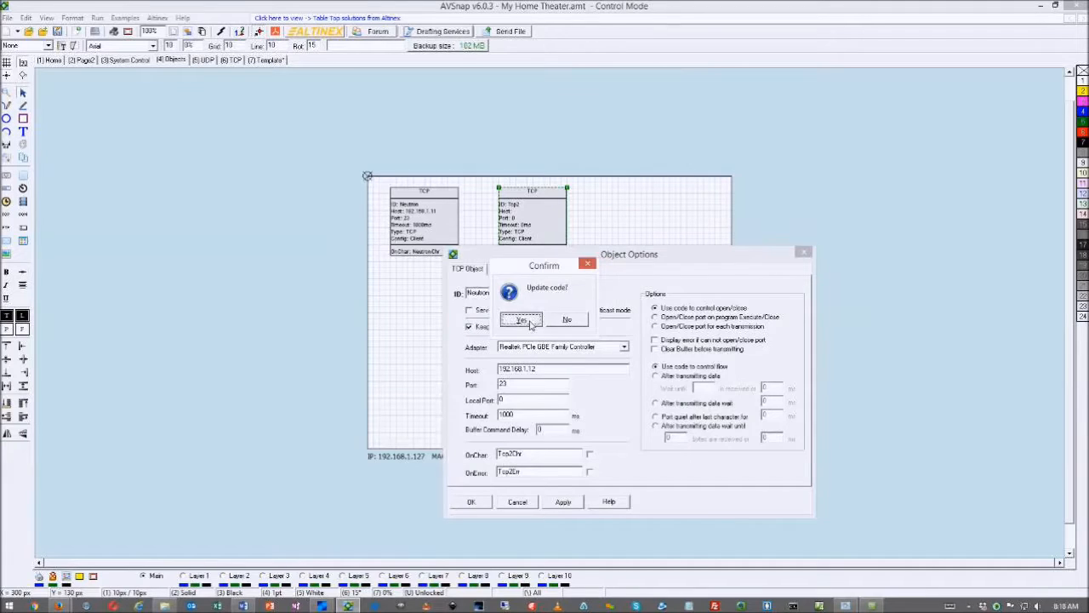
{"action": "left_click", "coordinate": [563, 501]}
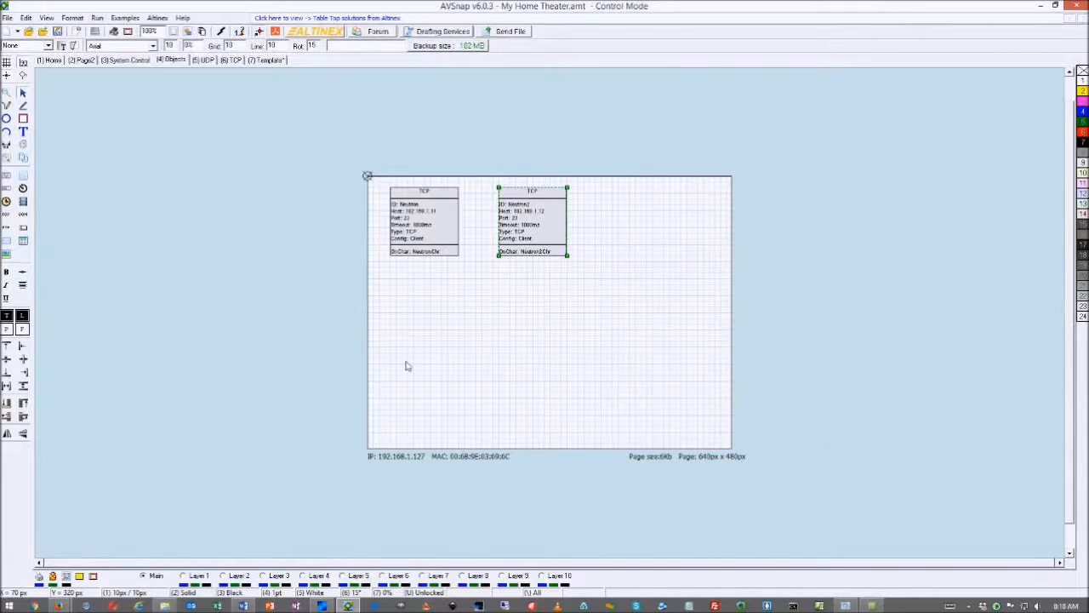
Rename the Page2 page to Contorol1
{"action": "double_click", "coordinate": [82, 61]}
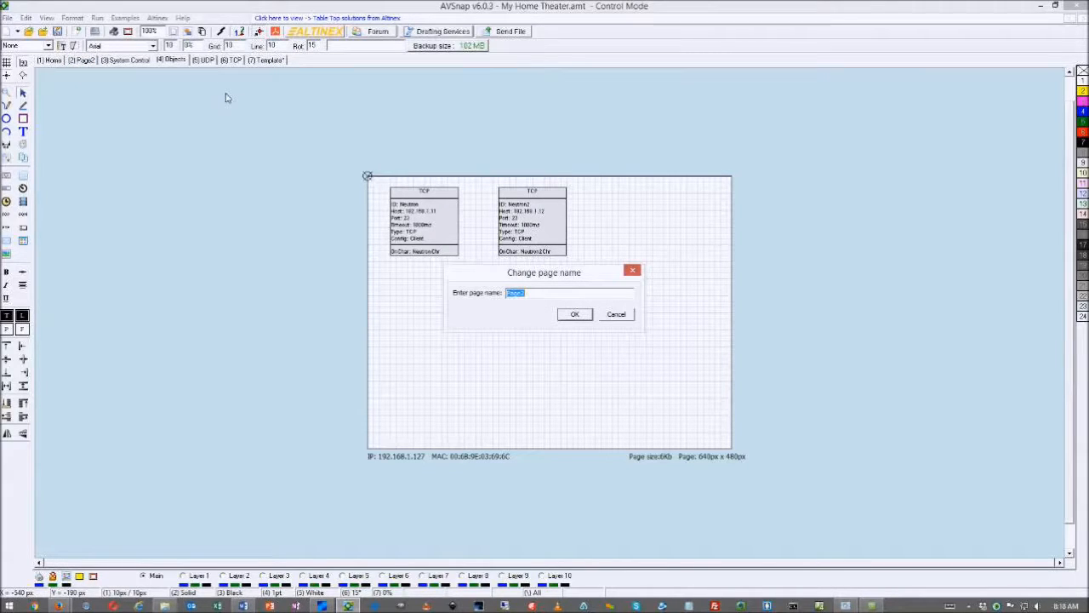
{"action": "type", "text": "Ca"}
{"action": "left_click", "coordinate": [575, 317]}
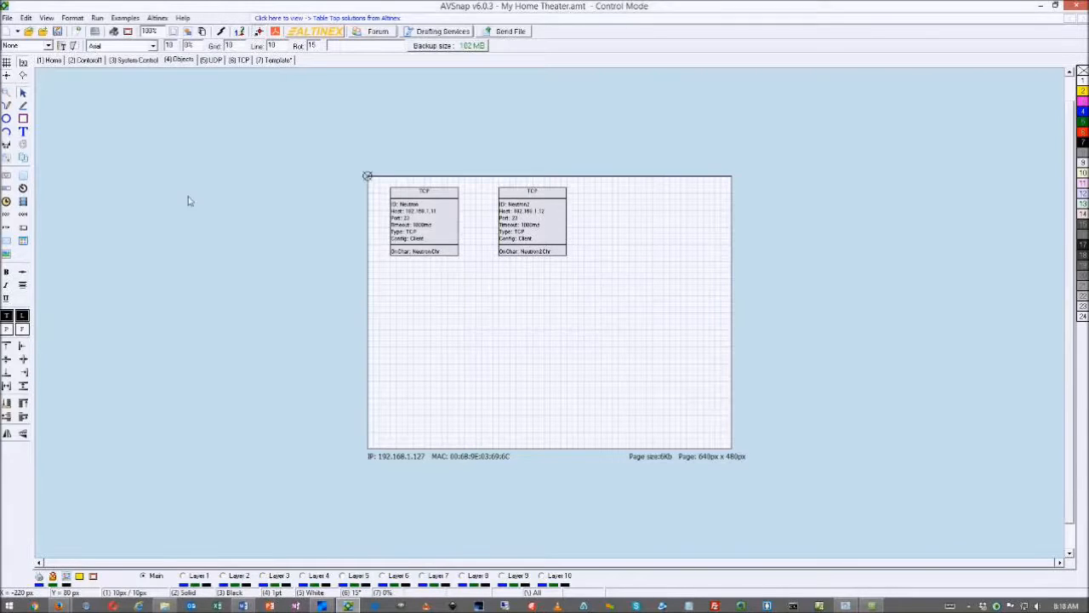
Link the Home page's START button to the Contorol1 page, then display Contorol1
{"action": "left_click", "coordinate": [90, 63]}
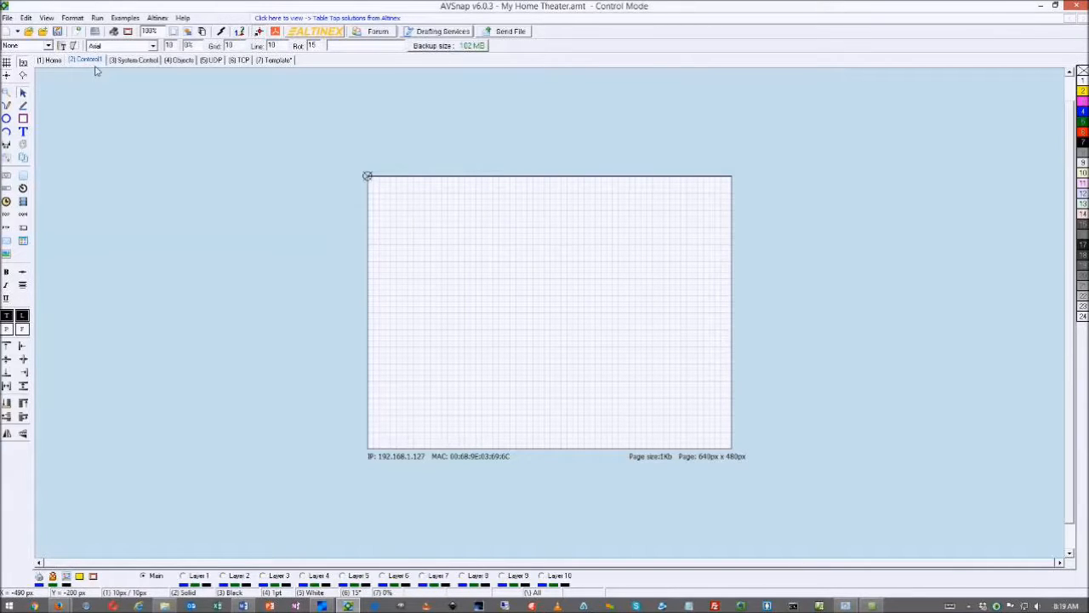
{"action": "left_click", "coordinate": [54, 61]}
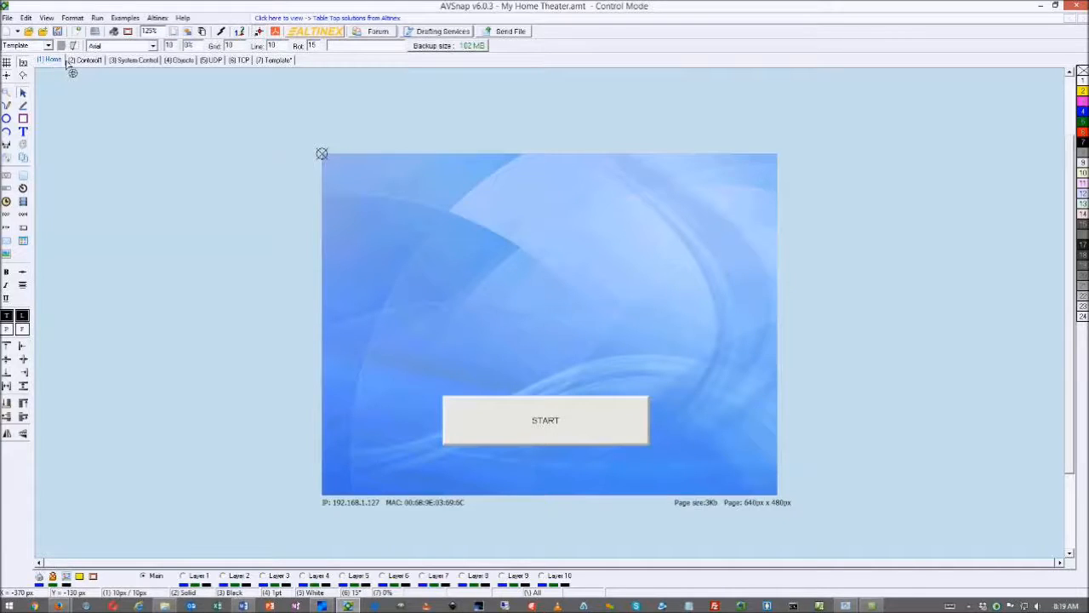
{"action": "left_click", "coordinate": [89, 63]}
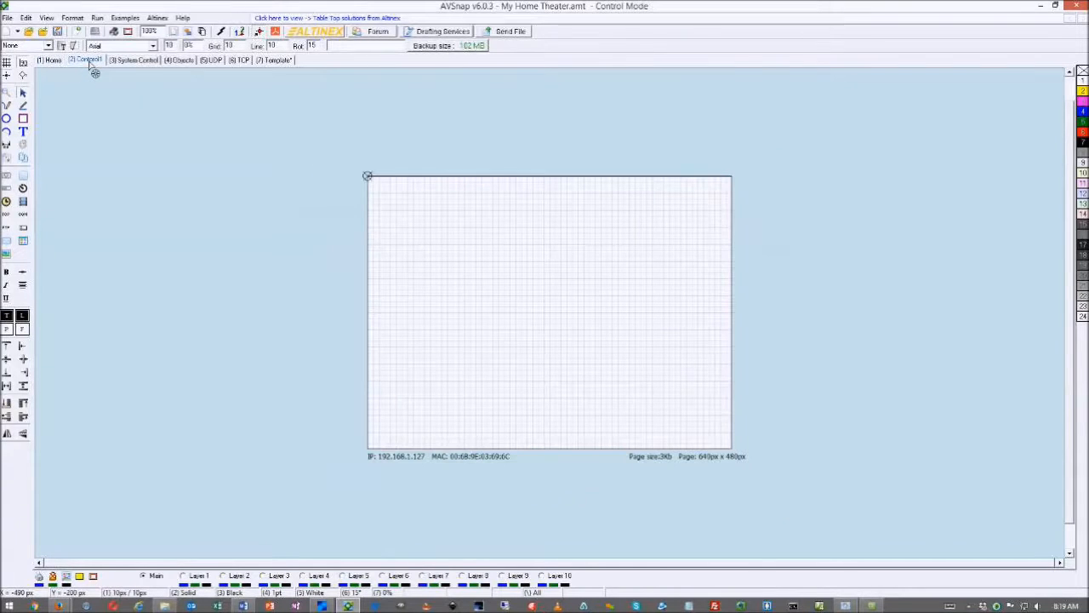
{"action": "left_click", "coordinate": [54, 63]}
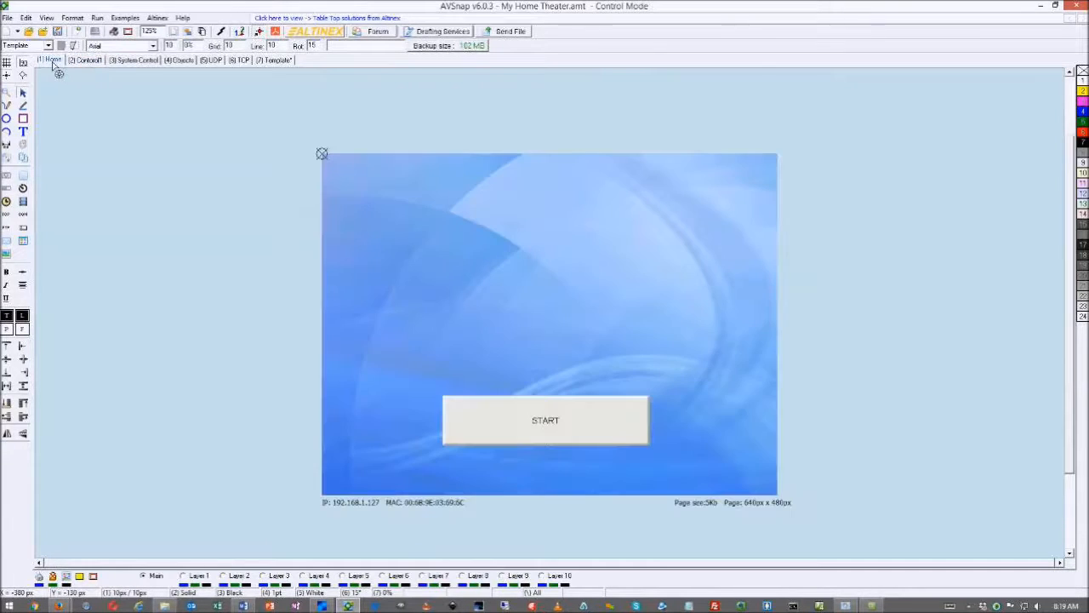
{"action": "left_click", "coordinate": [534, 427]}
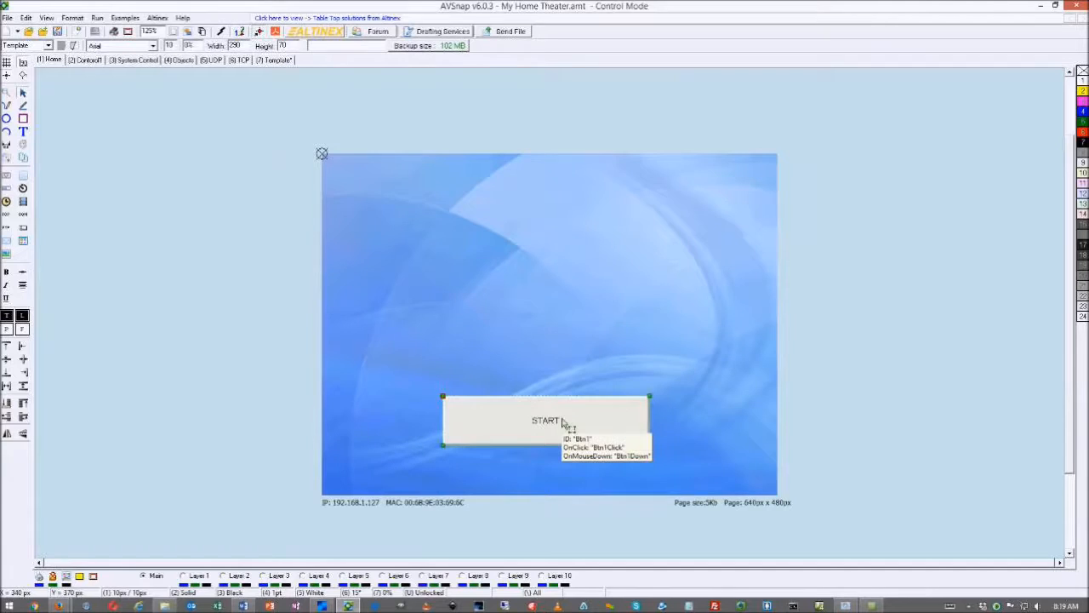
{"action": "right_click", "coordinate": [563, 423]}
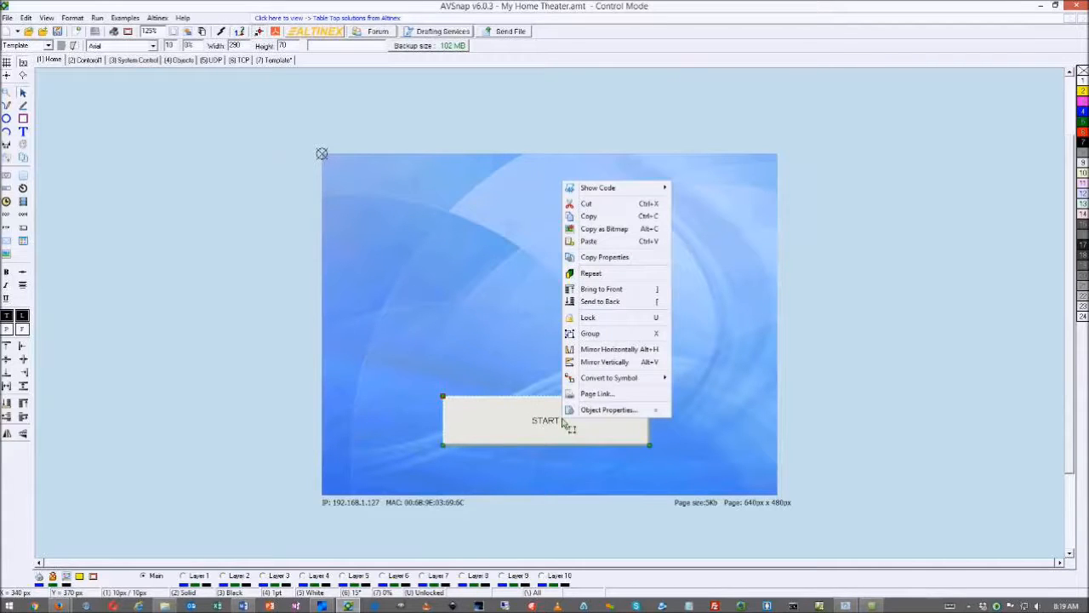
{"action": "left_click", "coordinate": [596, 394]}
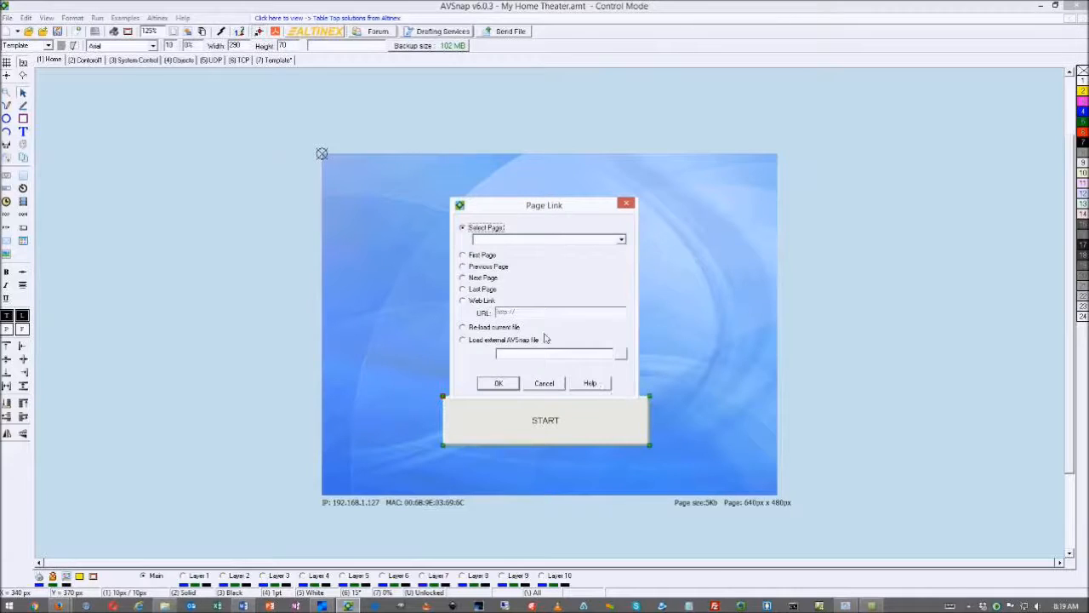
{"action": "left_click", "coordinate": [622, 239]}
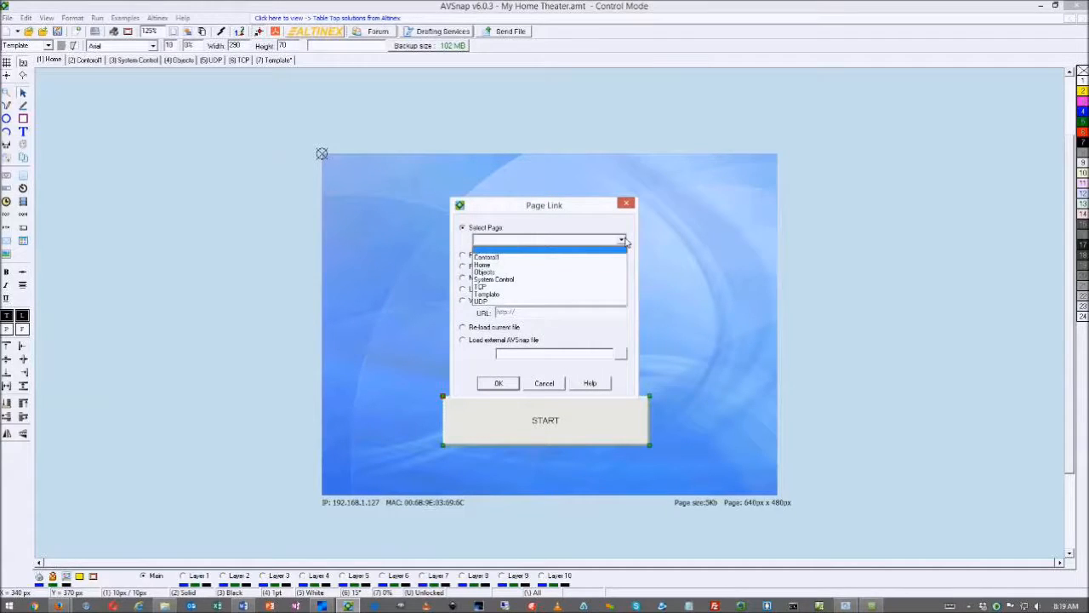
{"action": "left_click", "coordinate": [501, 258]}
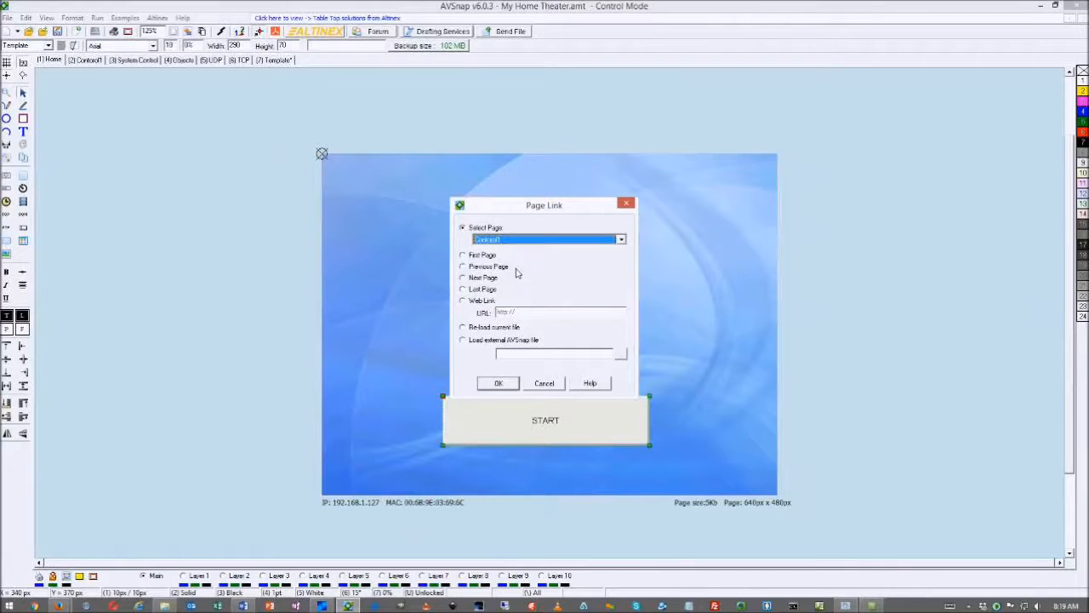
{"action": "left_click", "coordinate": [497, 383]}
{"action": "left_click", "coordinate": [86, 59]}
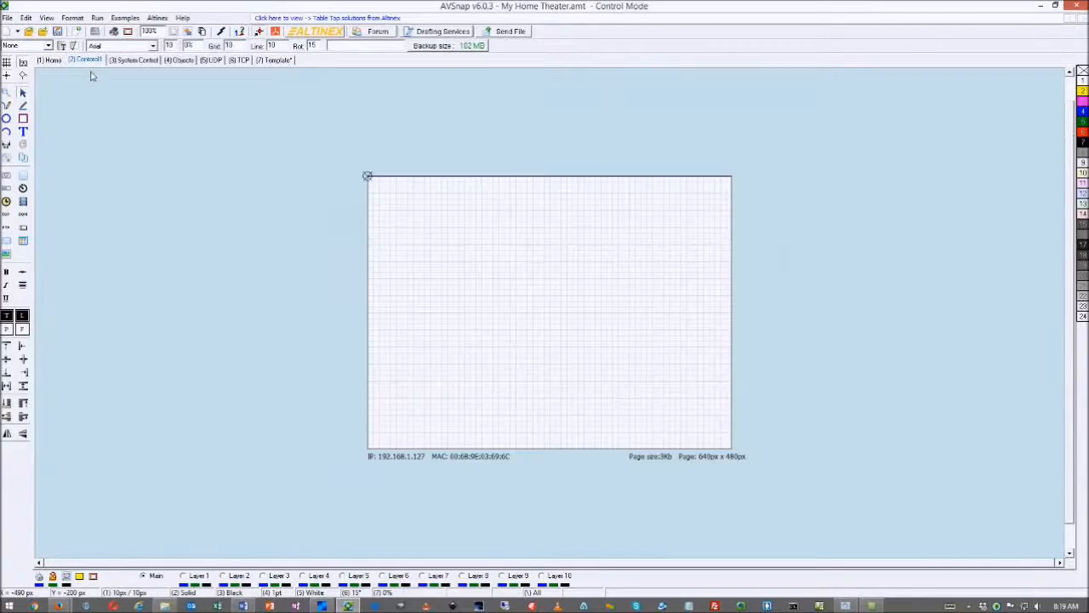
Add a CONTROL text label in the centre of the Contorol1 page and enlarge its font
{"action": "left_click", "coordinate": [23, 119]}
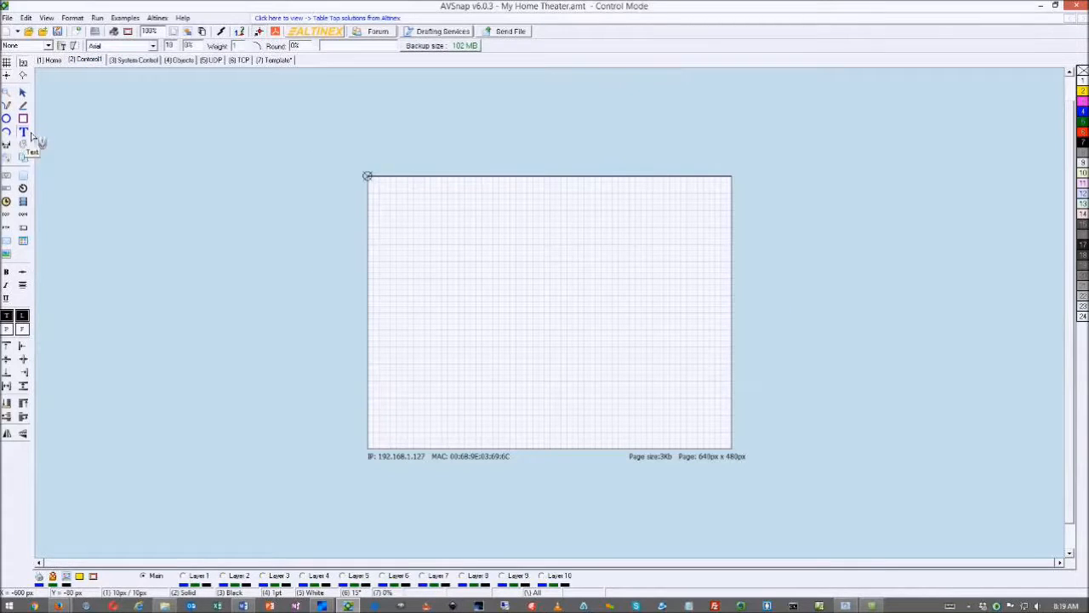
{"action": "left_click_drag", "start_coordinate": [465, 227], "coordinate": [658, 347]}
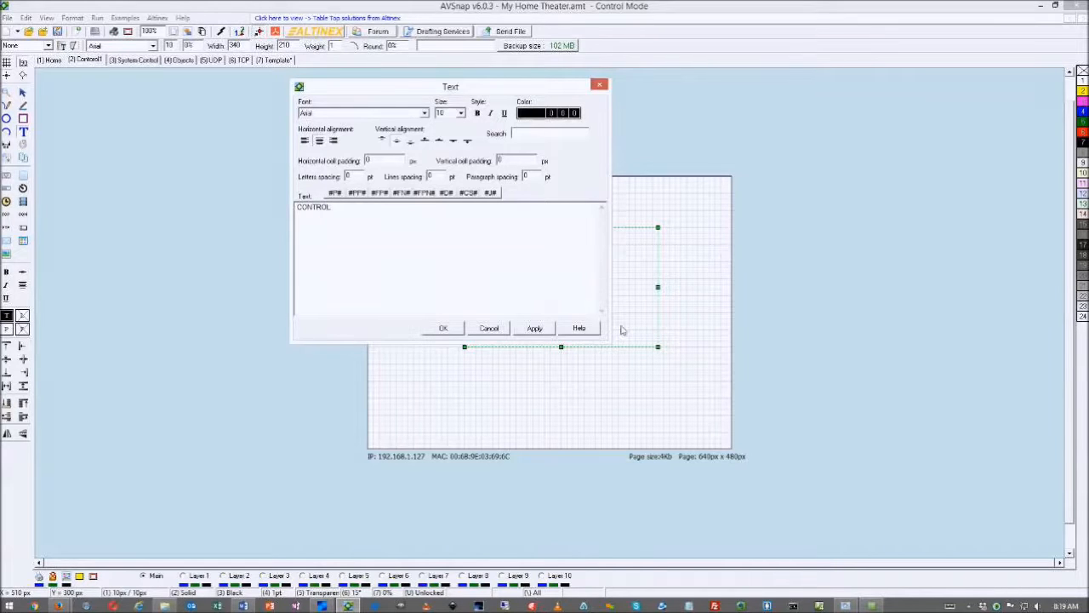
{"action": "left_click", "coordinate": [443, 327]}
{"action": "scroll", "coordinate": [171, 47], "scroll_direction": "up", "scroll_amount": 9}
Run the project with F5 and check that START opens the Contorol1 page
{"action": "left_click", "coordinate": [255, 177]}
{"action": "key", "text": "F5"}
{"action": "left_click", "coordinate": [200, 225]}
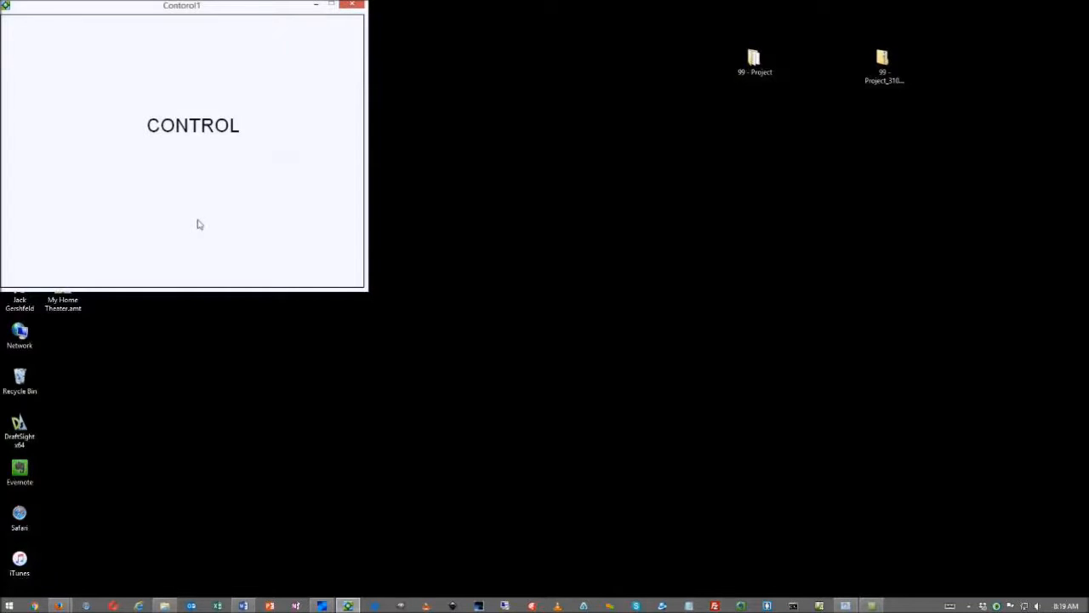
Rerun the project, verify START opens Contorol1, then exit the test back to the editor
{"action": "key", "text": "Escape"}
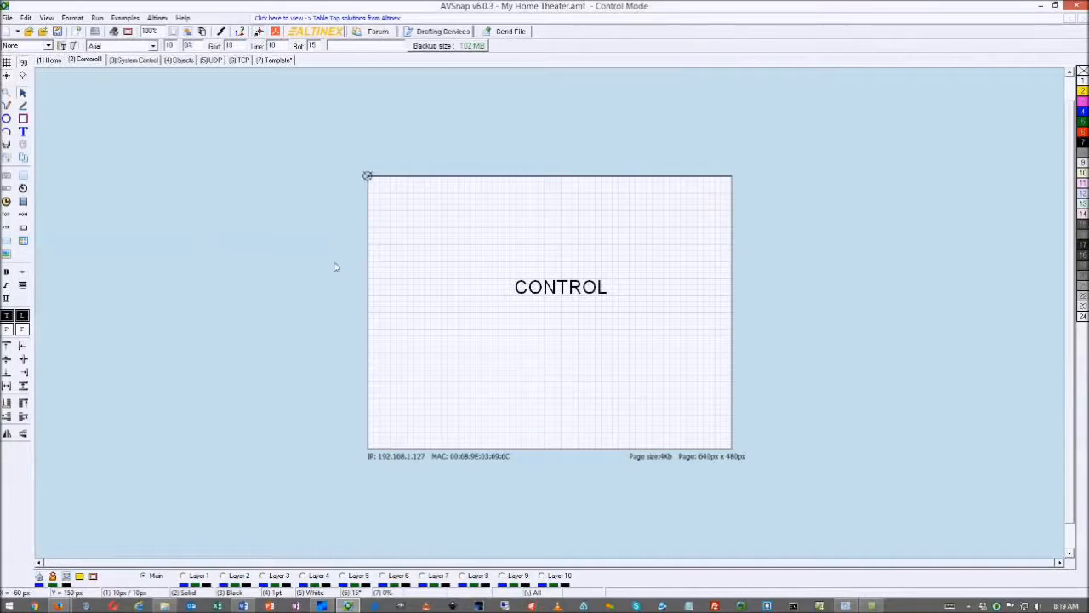
{"action": "key", "text": "F5"}
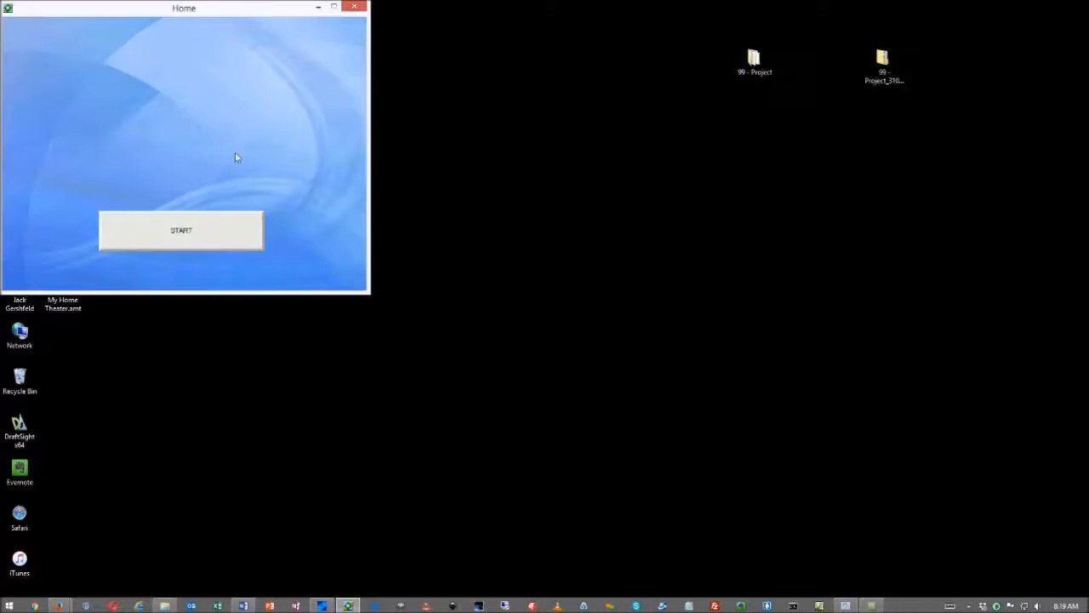
{"action": "left_click_drag", "start_coordinate": [149, 11], "coordinate": [159, 32]}
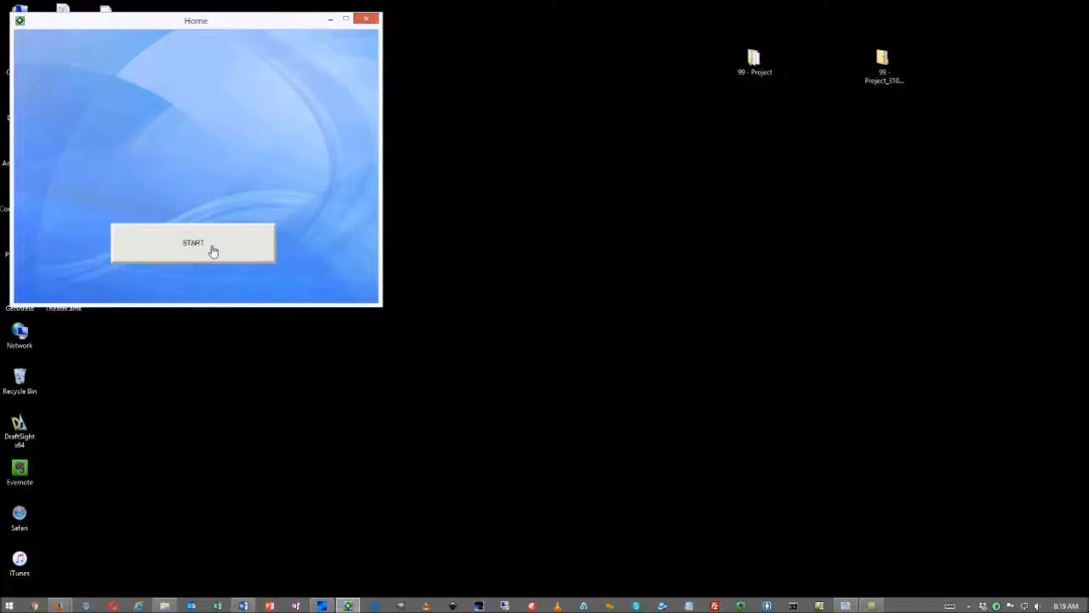
{"action": "left_click", "coordinate": [213, 251]}
{"action": "key", "text": "Escape"}
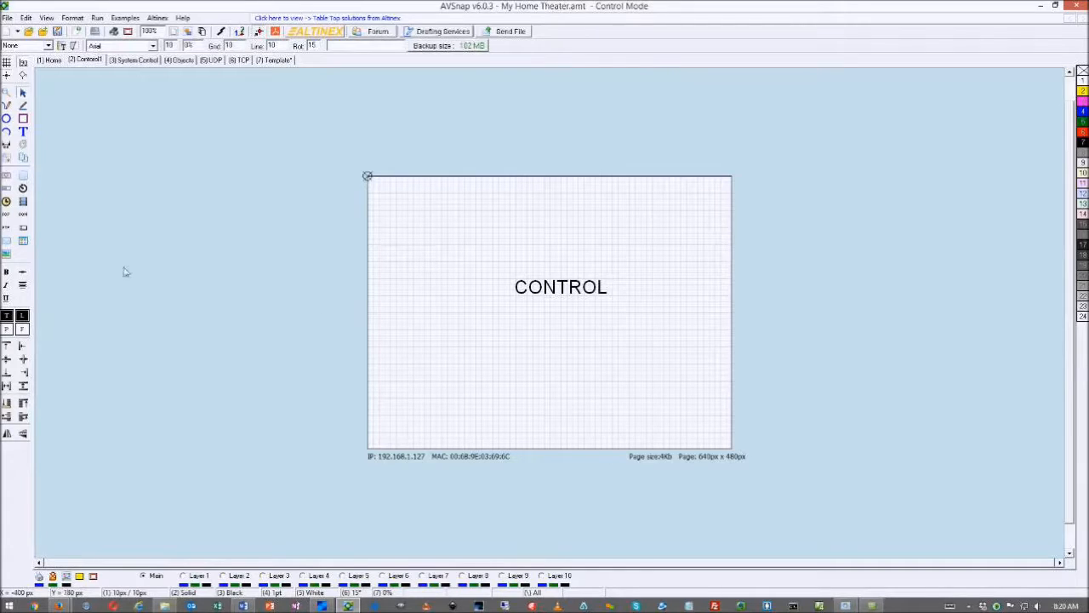
Place an App Object on Contorol1 and move its Object Options dialog to the left
{"action": "left_click", "coordinate": [23, 244]}
{"action": "left_click_drag", "start_coordinate": [559, 258], "coordinate": [440, 256]}
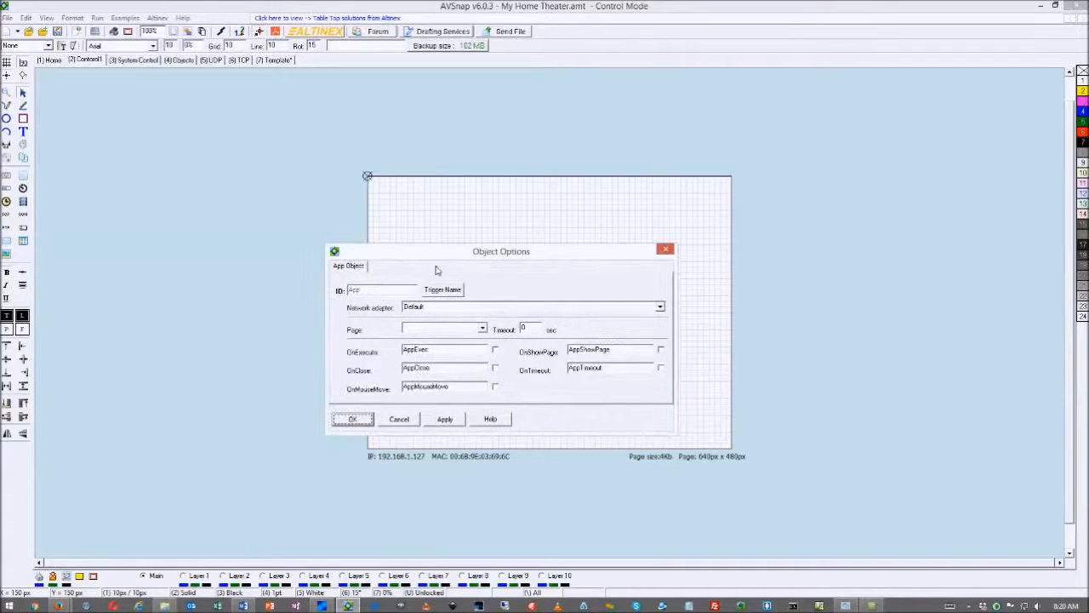
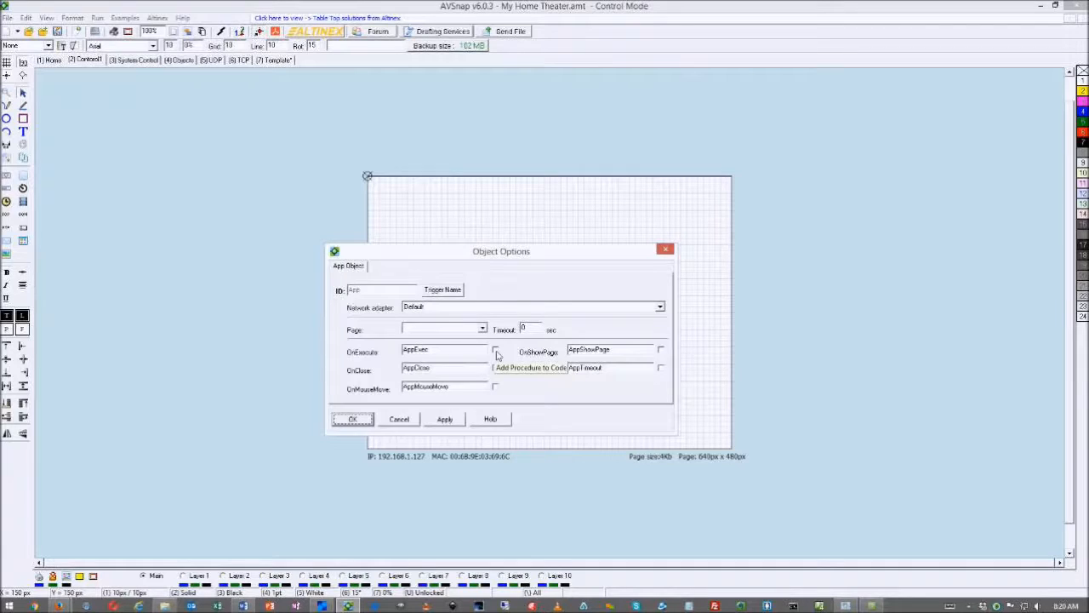
Attach an AppExec procedure to the App object's OnExecute event and accept its options
{"action": "left_click", "coordinate": [496, 350]}
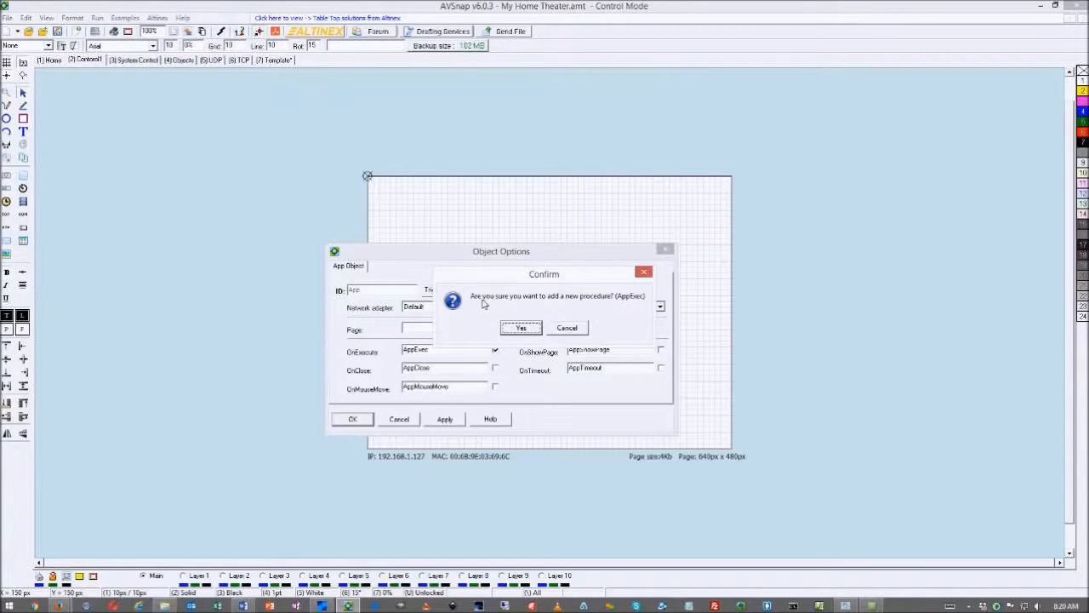
{"action": "left_click", "coordinate": [519, 331]}
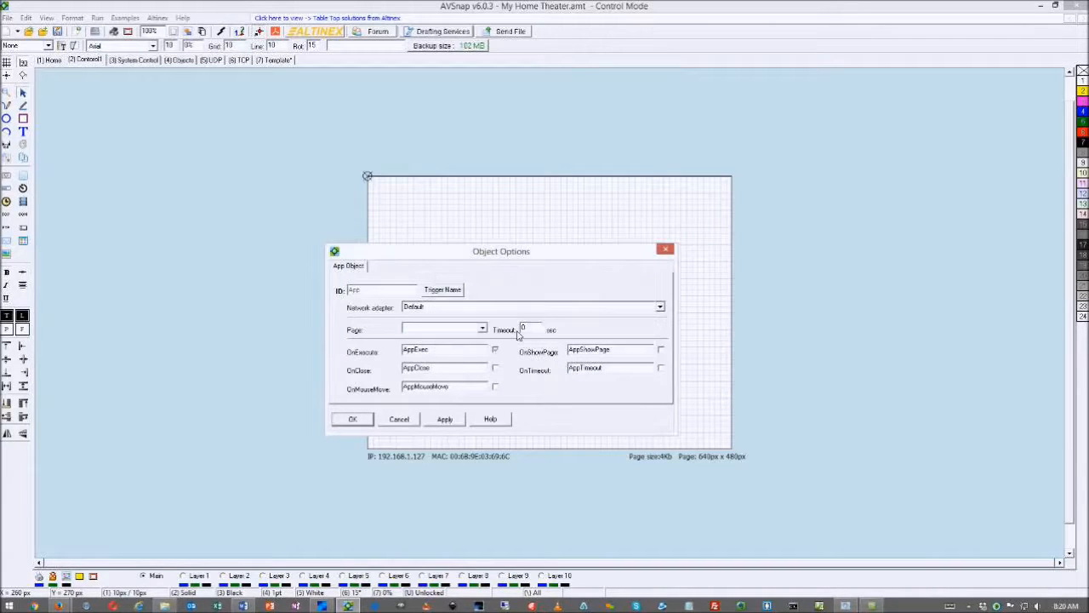
{"action": "left_click", "coordinate": [442, 421]}
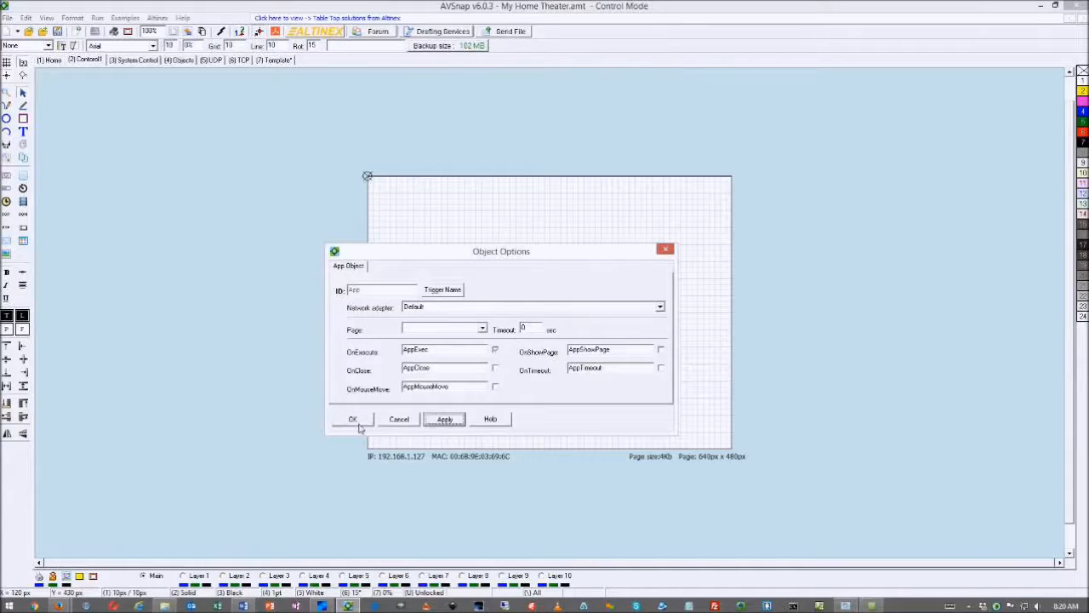
{"action": "left_click", "coordinate": [358, 423]}
{"action": "left_click", "coordinate": [480, 347]}
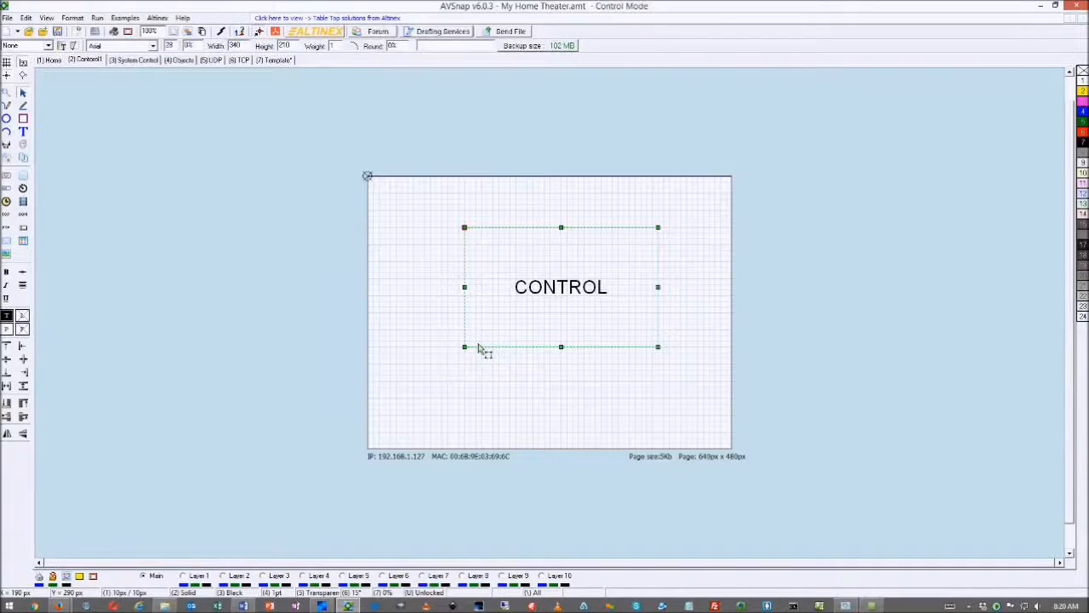
Open the App object's code window, move it aside, and turn on indentation stripes
{"action": "double_click", "coordinate": [480, 347]}
{"action": "left_click_drag", "start_coordinate": [474, 293], "coordinate": [821, 76]}
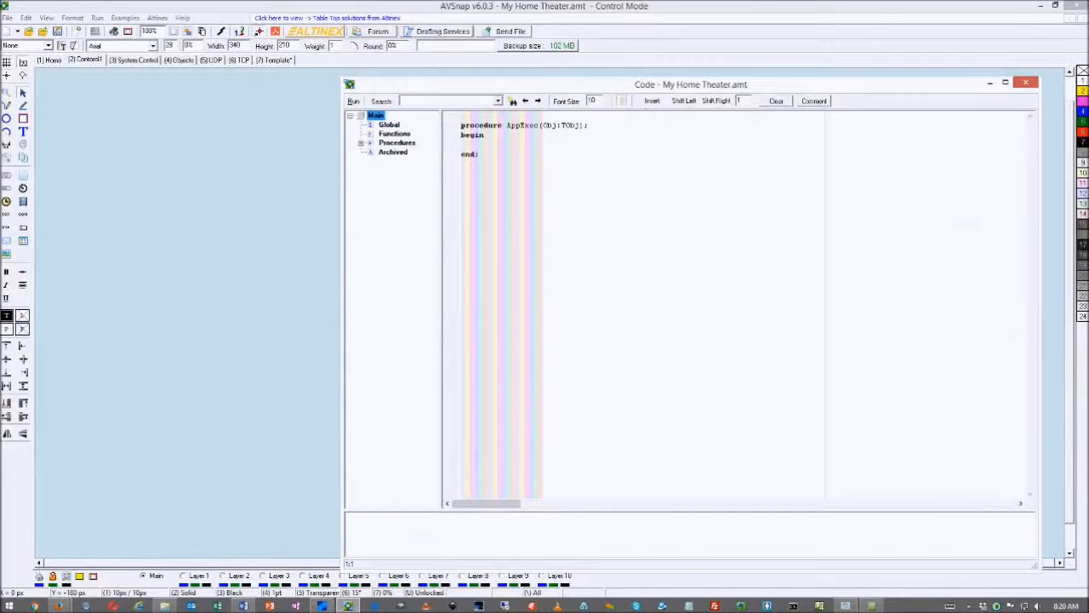
{"action": "left_click_drag", "start_coordinate": [351, 85], "coordinate": [531, 116]}
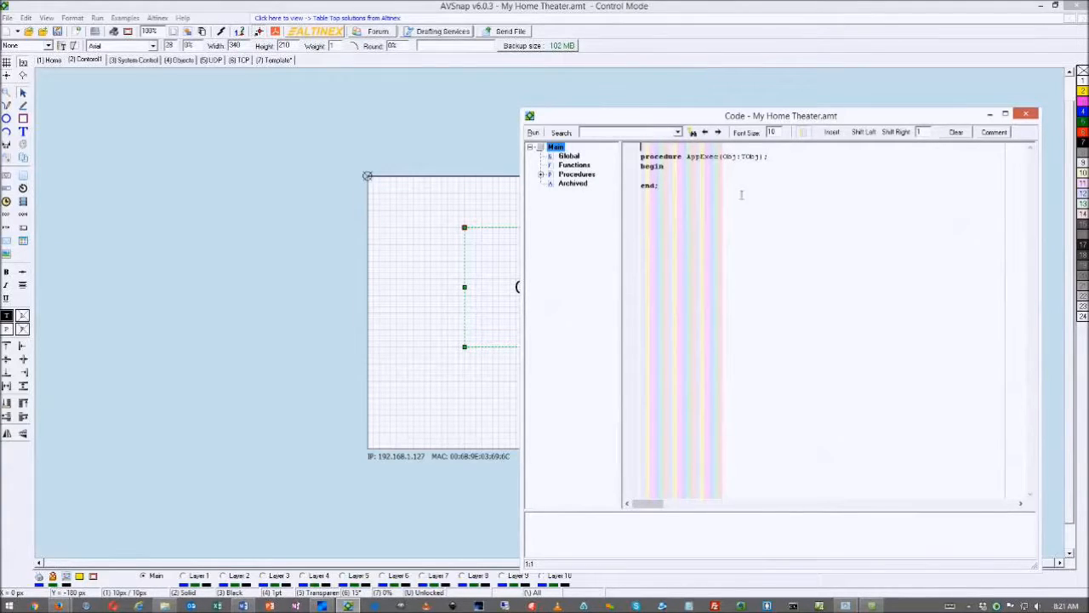
{"action": "left_click", "coordinate": [804, 138]}
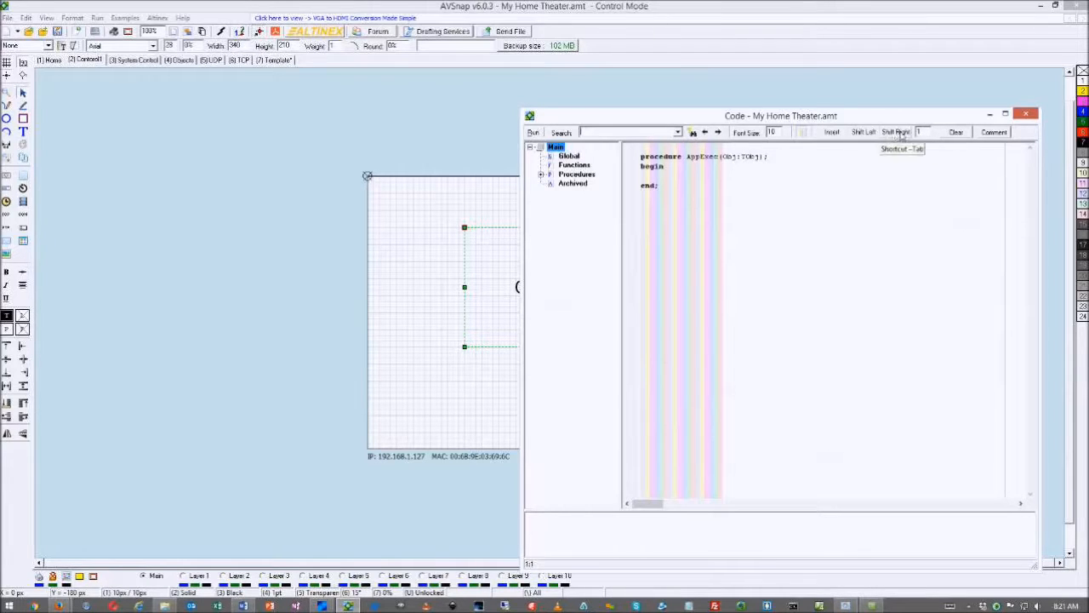
Insert blank lines between AppExec's begin and end, then show the Home page
{"action": "left_click", "coordinate": [649, 177]}
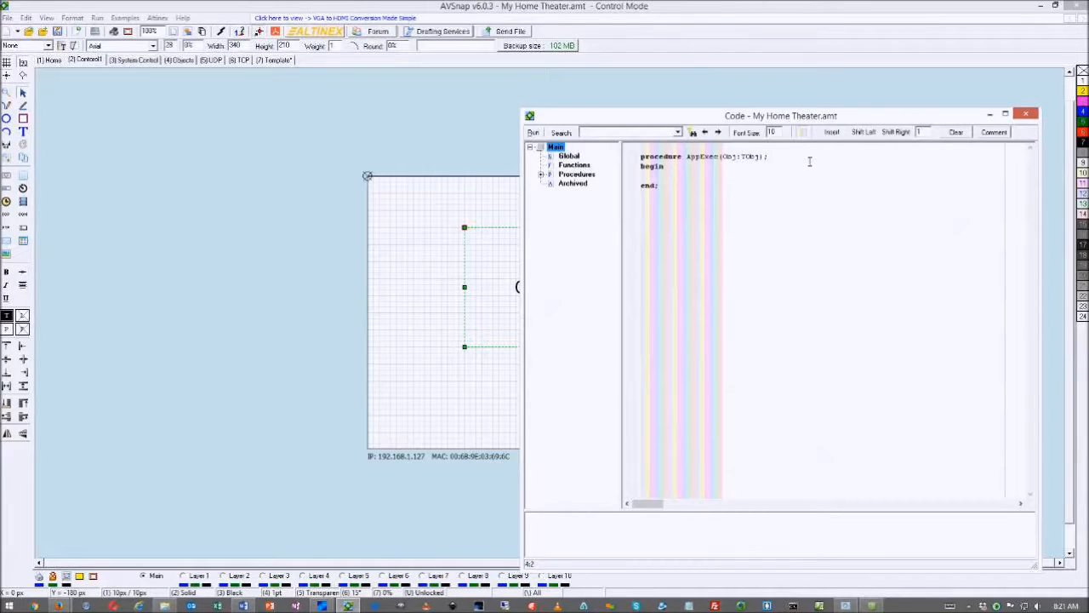
{"action": "key", "text": "Return"}
{"action": "key", "text": "Return"}
{"action": "key", "text": "Return"}
{"action": "key", "text": "Up"}
{"action": "key", "text": "Up"}
{"action": "left_click", "coordinate": [55, 61]}
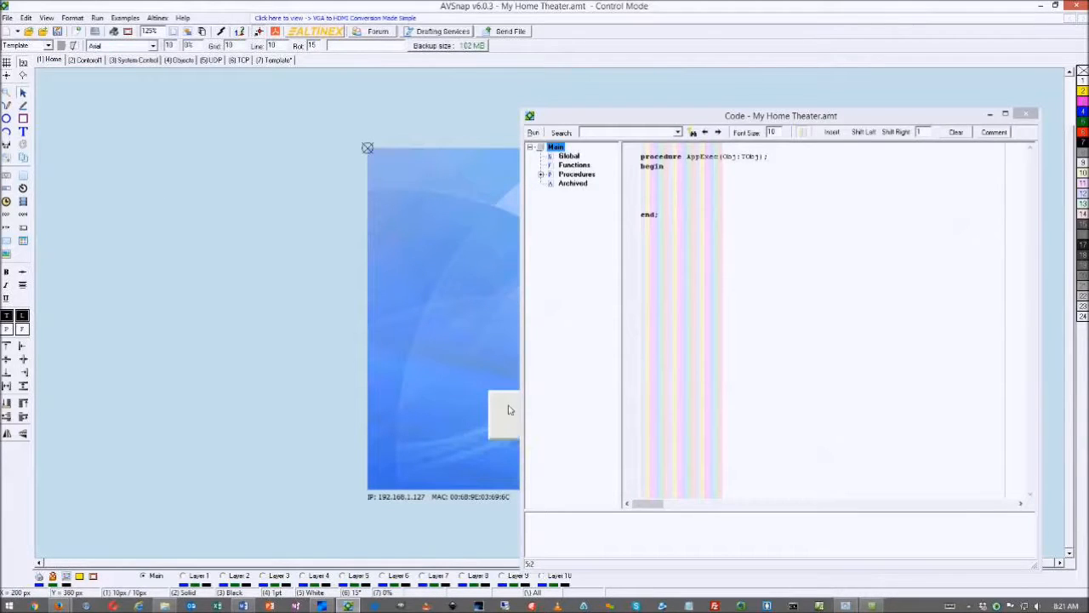
Write Neutron.Connect; in the AppExec body, picking Connect from the autocomplete list
{"action": "left_click", "coordinate": [647, 189]}
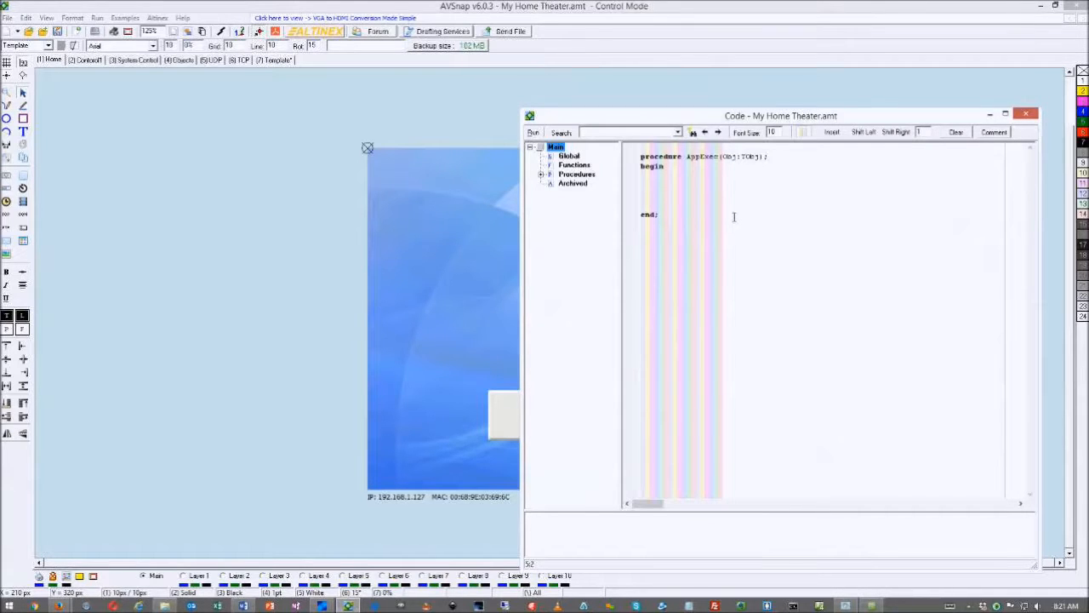
{"action": "type", "text": "Neutron."}
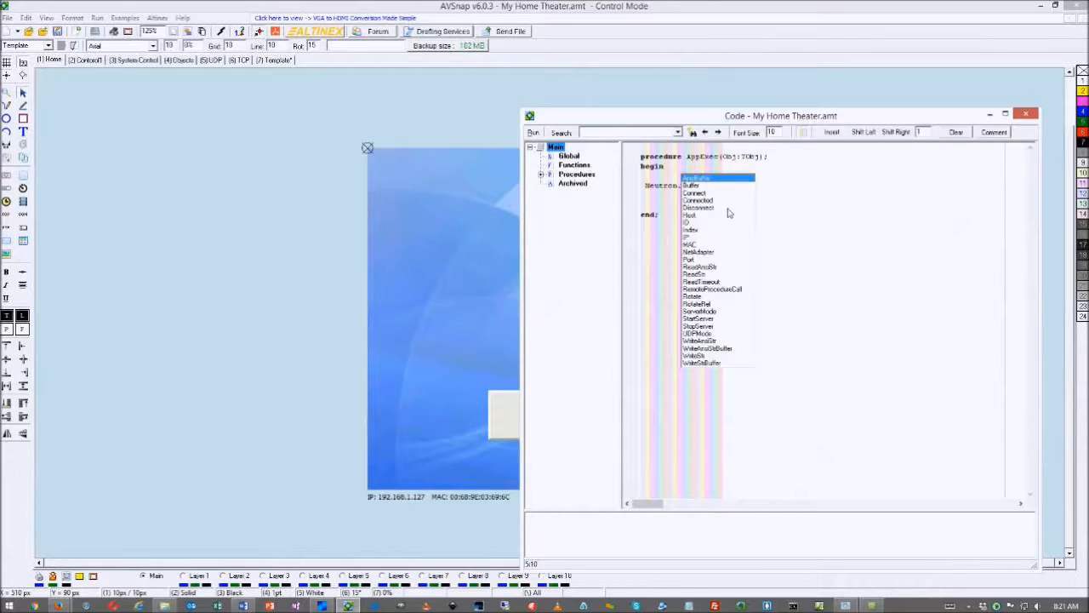
{"action": "left_click", "coordinate": [809, 205]}
{"action": "key", "text": "BackSpace"}
{"action": "type", "text": "."}
{"action": "left_click", "coordinate": [695, 193]}
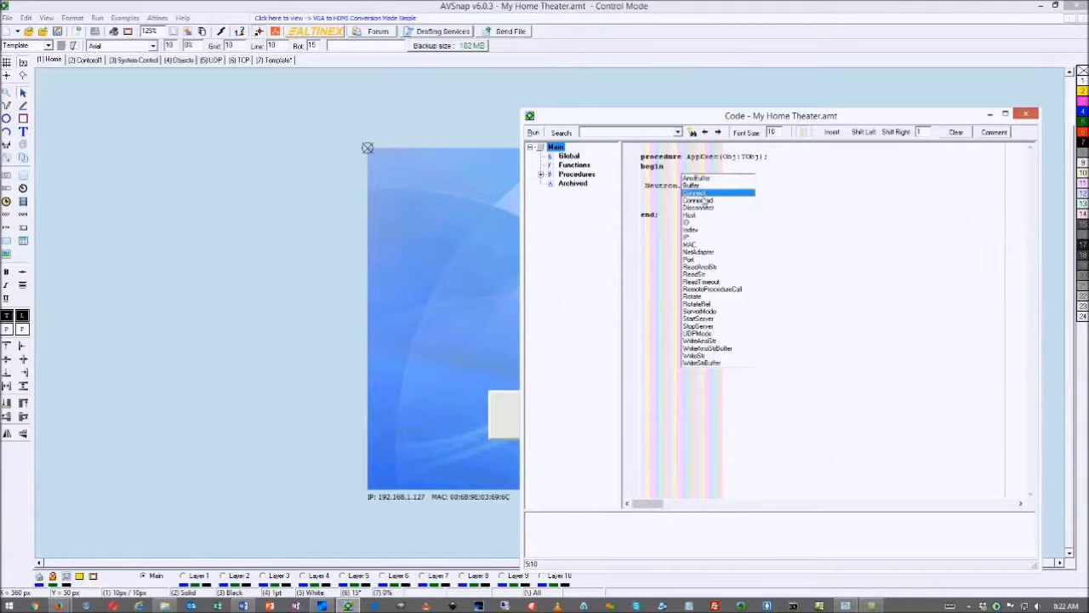
{"action": "double_click", "coordinate": [696, 194]}
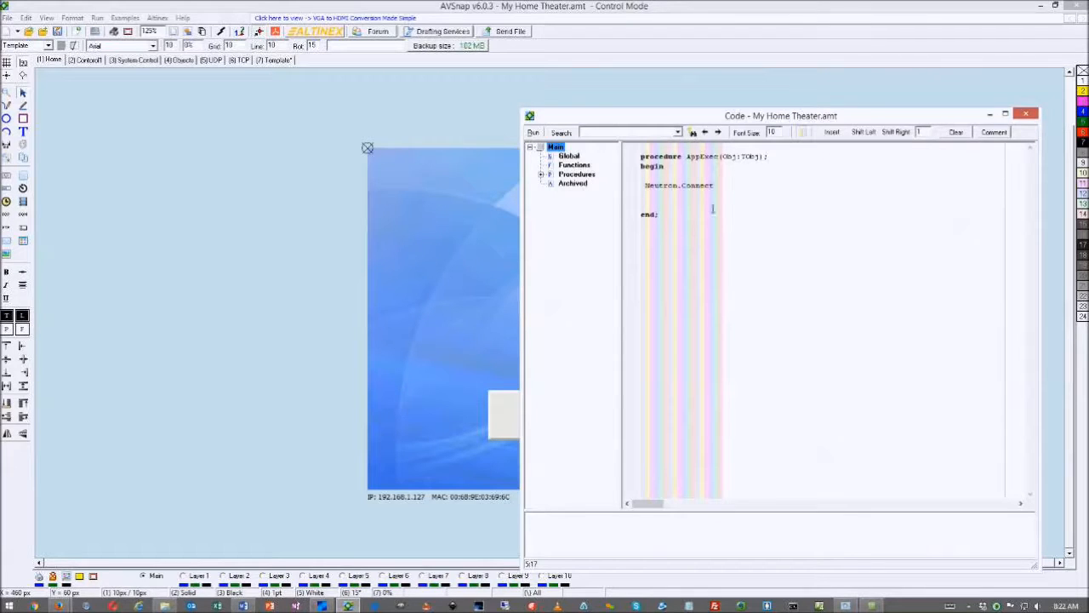
{"action": "left_click_drag", "start_coordinate": [702, 119], "coordinate": [679, 123]}
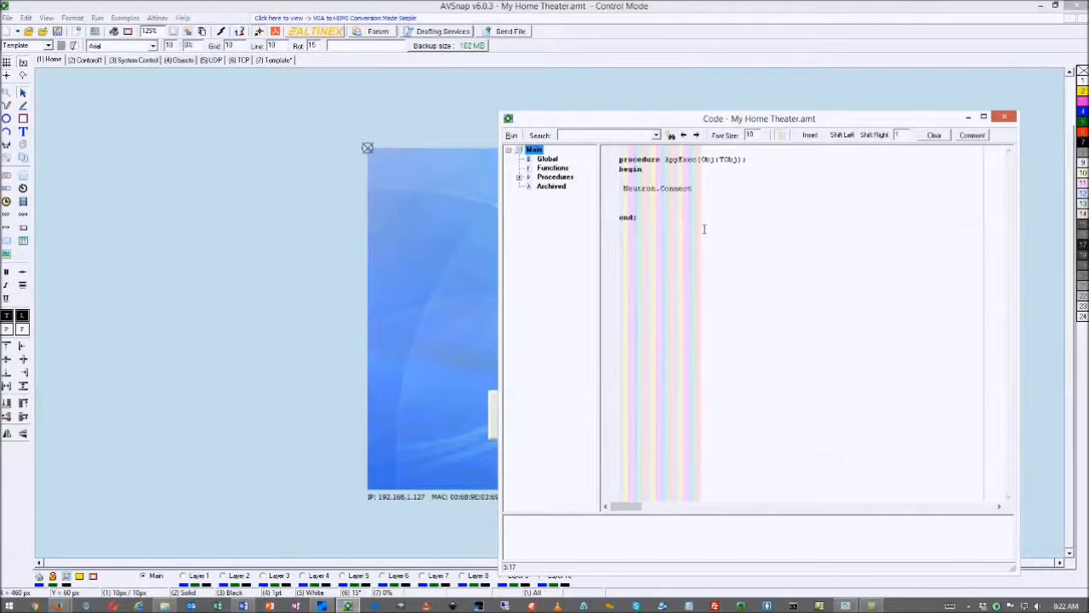
{"action": "type", "text": ":=tru"}
{"action": "key", "text": "BackSpace"}
{"action": "key", "text": "BackSpace"}
{"action": "key", "text": "BackSpace"}
{"action": "key", "text": "BackSpace"}
{"action": "key", "text": "BackSpace"}
{"action": "type", "text": ";"}
{"action": "left_click", "coordinate": [25, 245]}
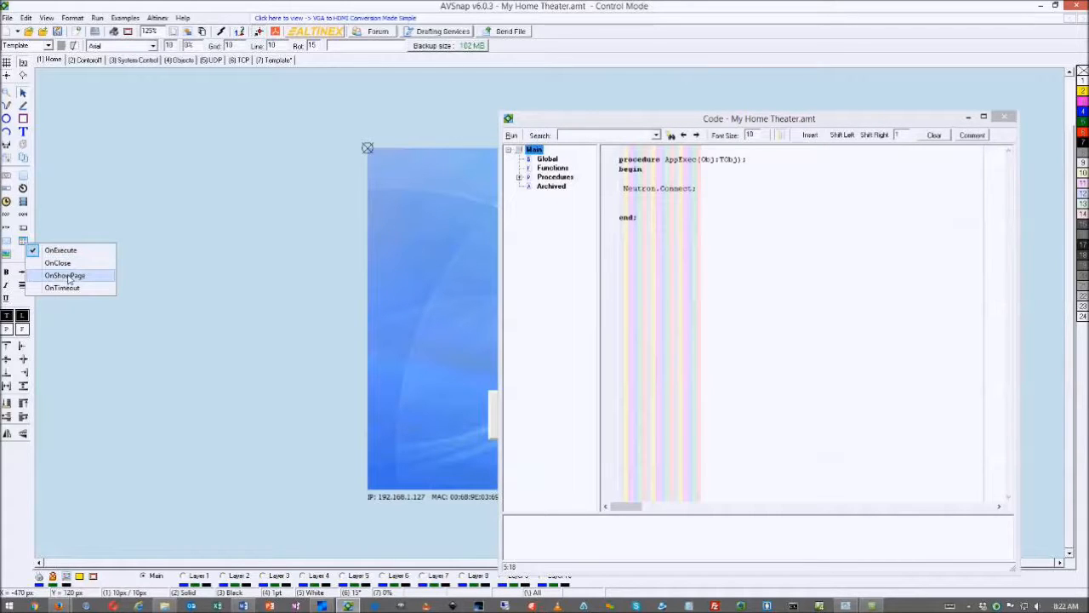
Add an OnClose AppClose procedure containing Neutron.Disconnect; and slide the Code window right
{"action": "left_click", "coordinate": [60, 267]}
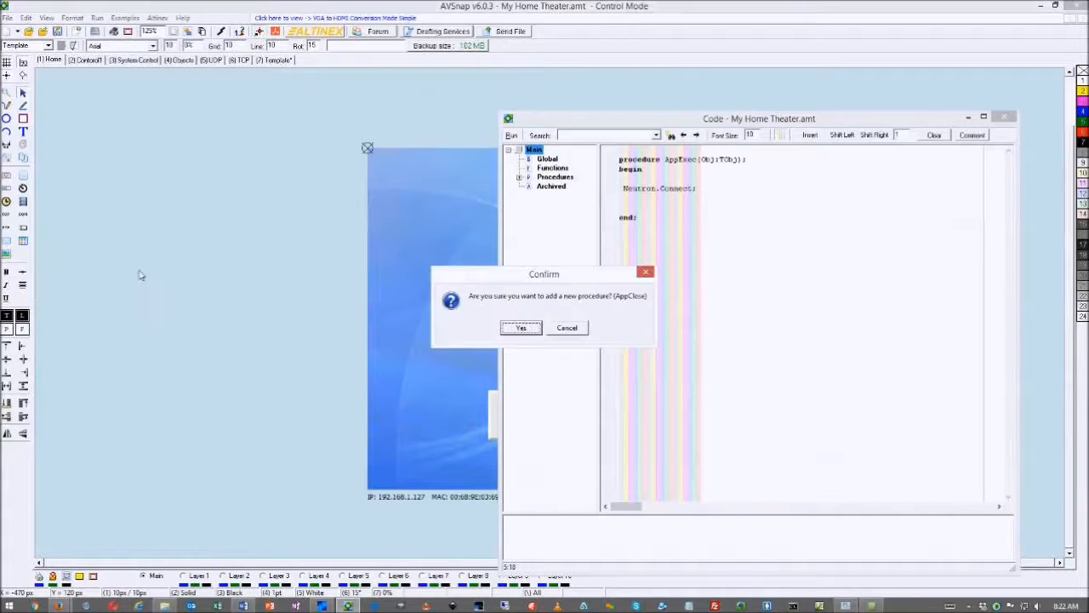
{"action": "left_click", "coordinate": [525, 329]}
{"action": "left_click", "coordinate": [632, 180]}
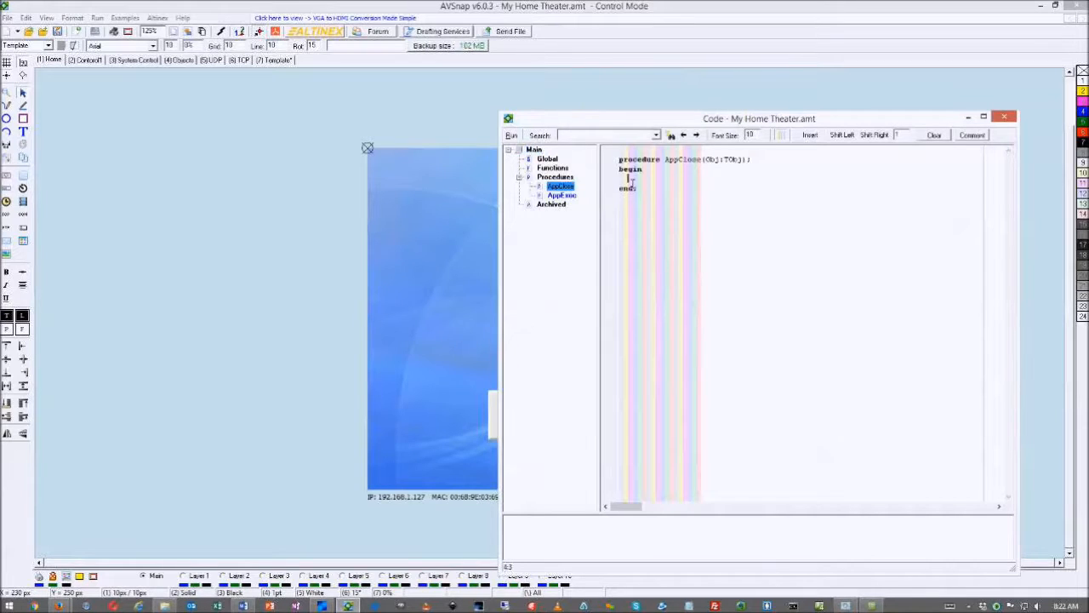
{"action": "type", "text": "Neutron."}
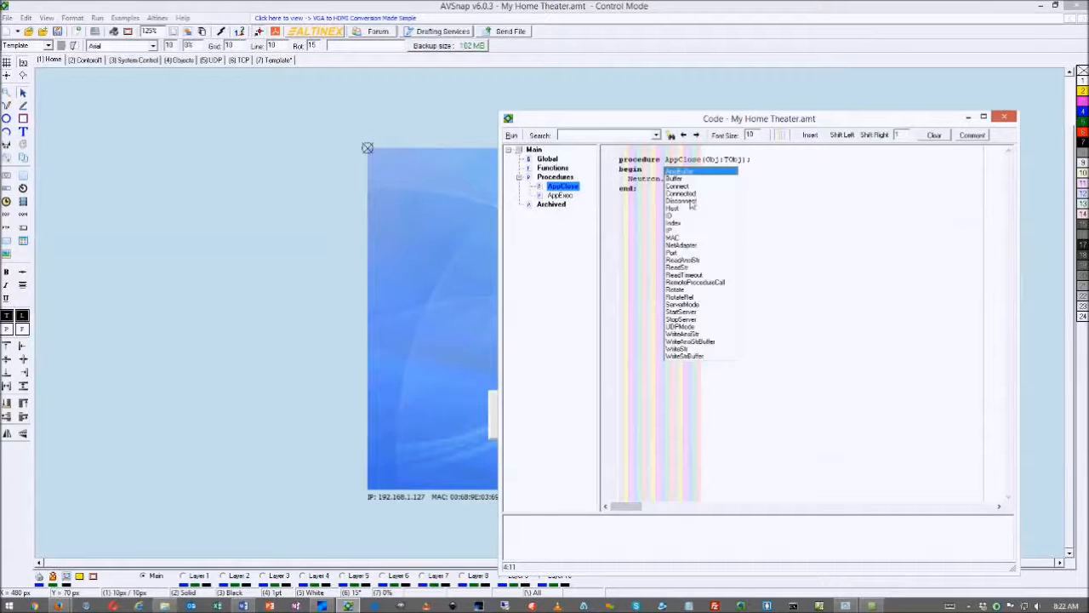
{"action": "left_click", "coordinate": [691, 201]}
{"action": "double_click", "coordinate": [703, 201]}
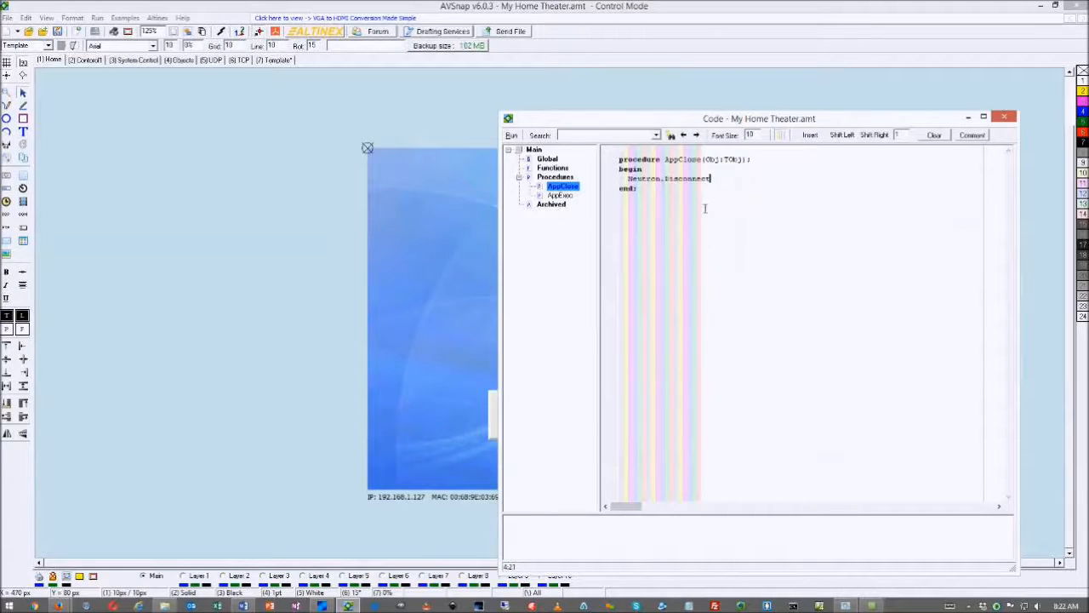
{"action": "type", "text": ";"}
{"action": "left_click", "coordinate": [715, 205]}
{"action": "left_click_drag", "start_coordinate": [598, 119], "coordinate": [737, 120]}
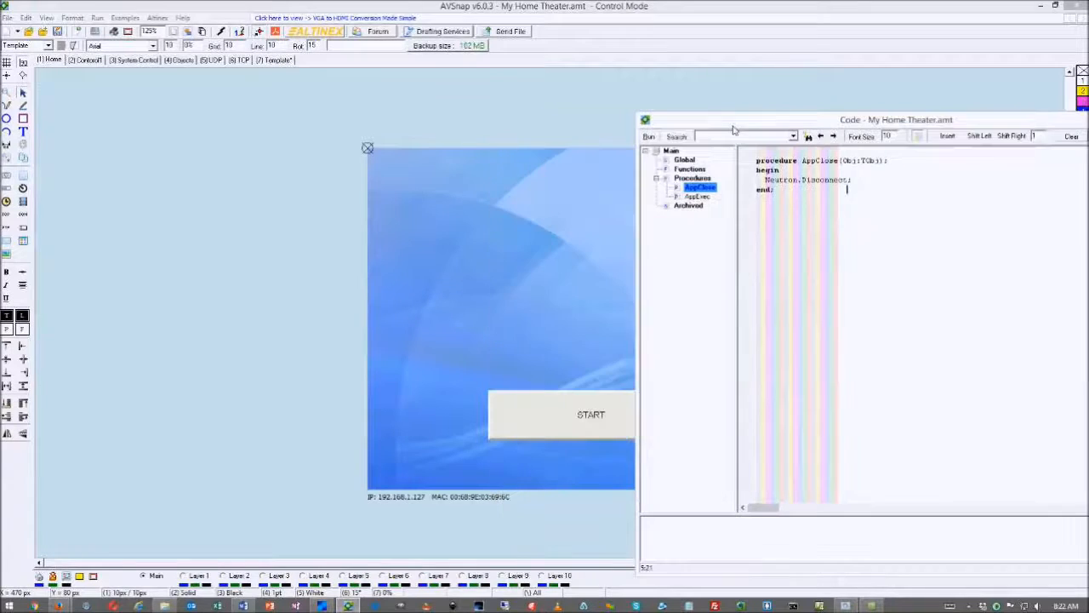
Set the START button's ID to Start and rename its triggers to StartClick, StartDown, StartHold, etc
{"action": "left_click", "coordinate": [540, 419]}
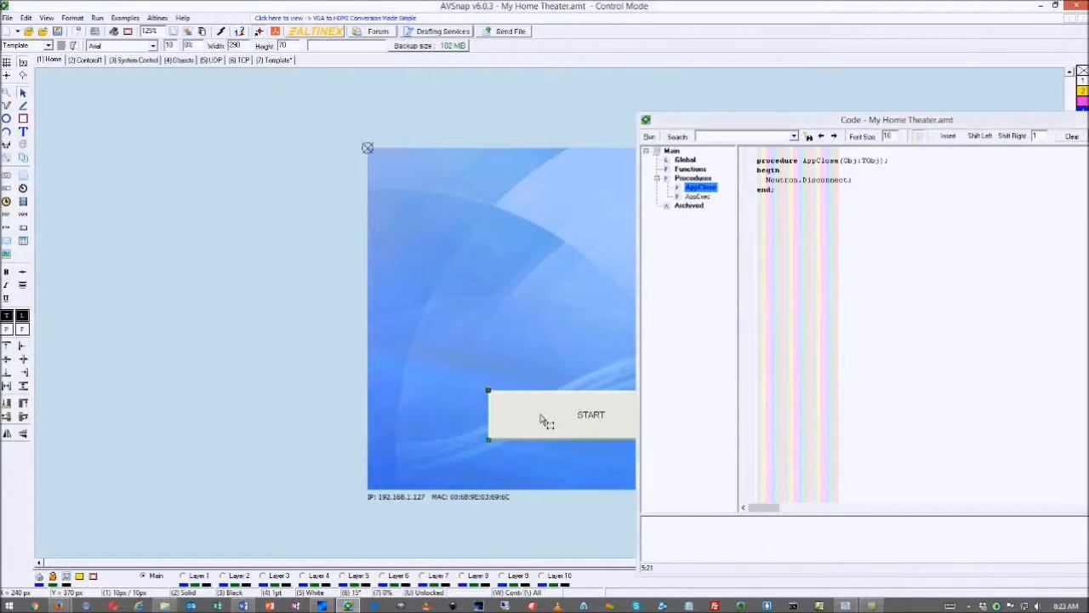
{"action": "double_click", "coordinate": [540, 418]}
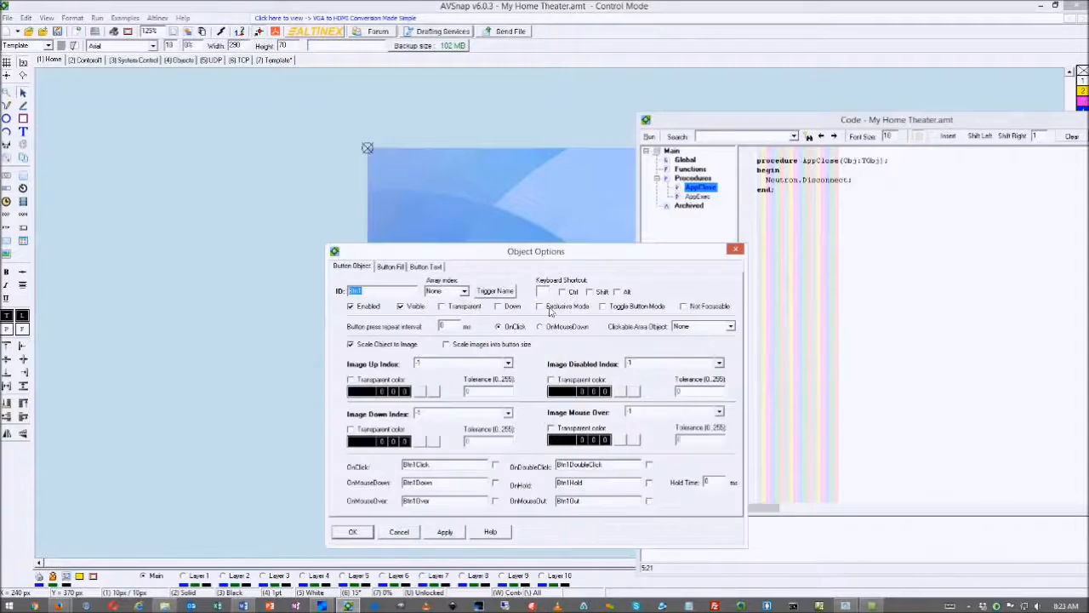
{"action": "left_click", "coordinate": [736, 249]}
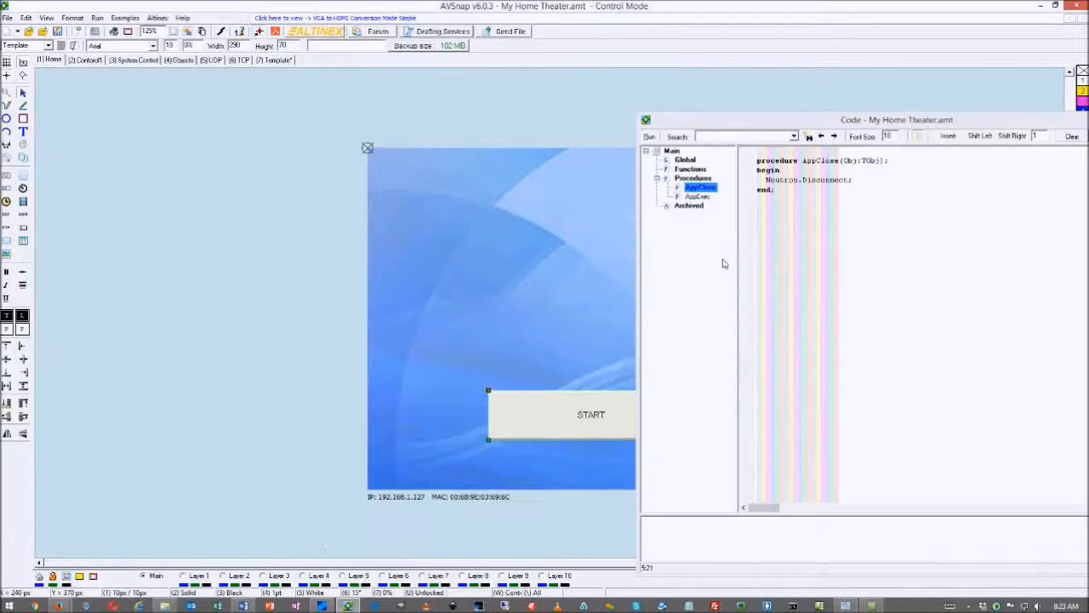
{"action": "double_click", "coordinate": [517, 433]}
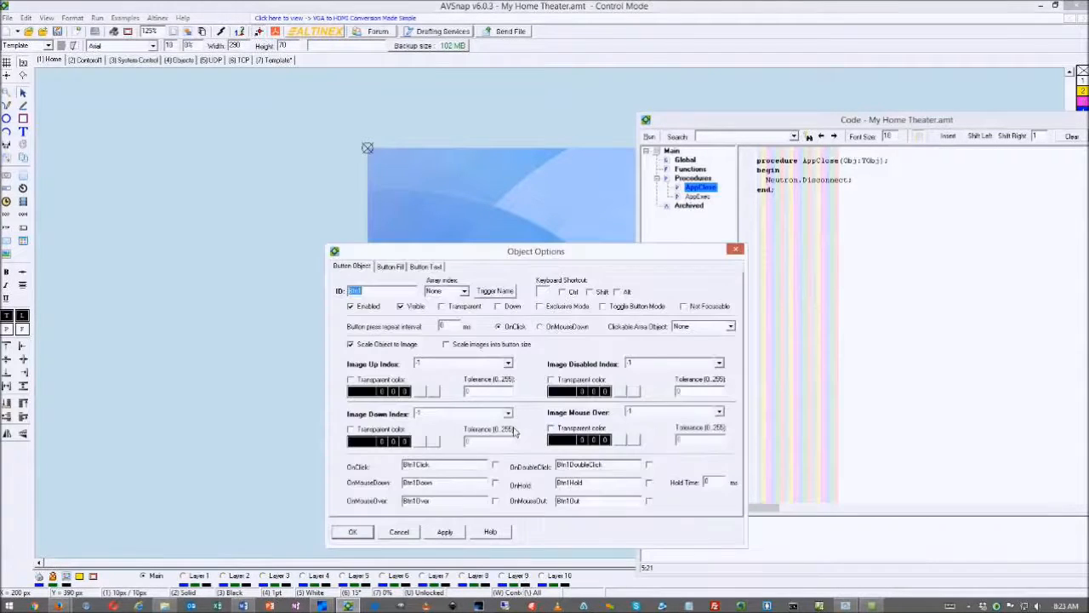
{"action": "left_click_drag", "start_coordinate": [545, 254], "coordinate": [417, 225]}
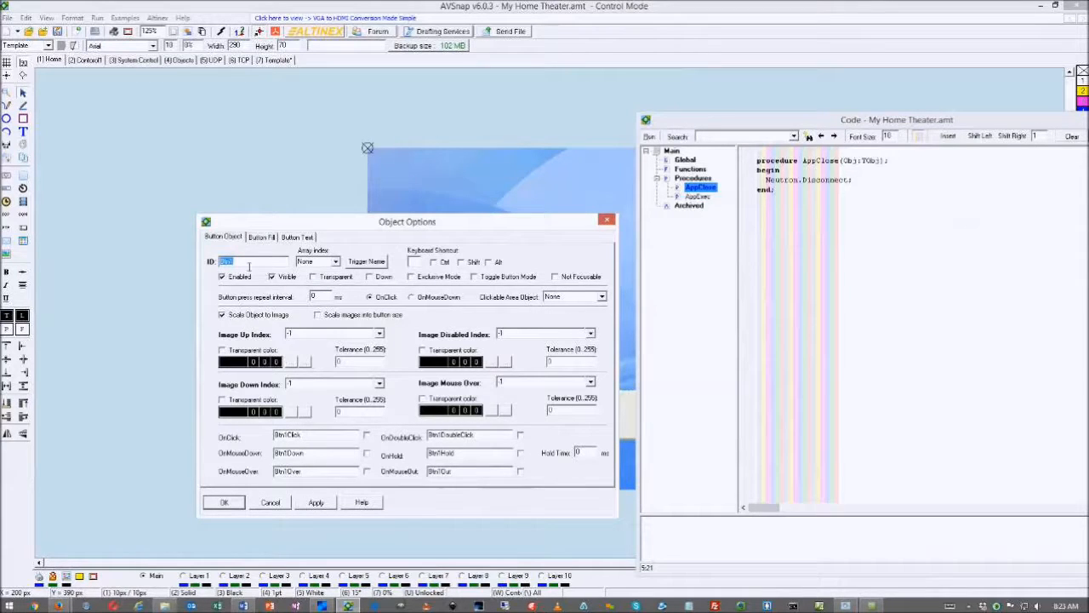
{"action": "type", "text": "Start"}
{"action": "left_click", "coordinate": [366, 261]}
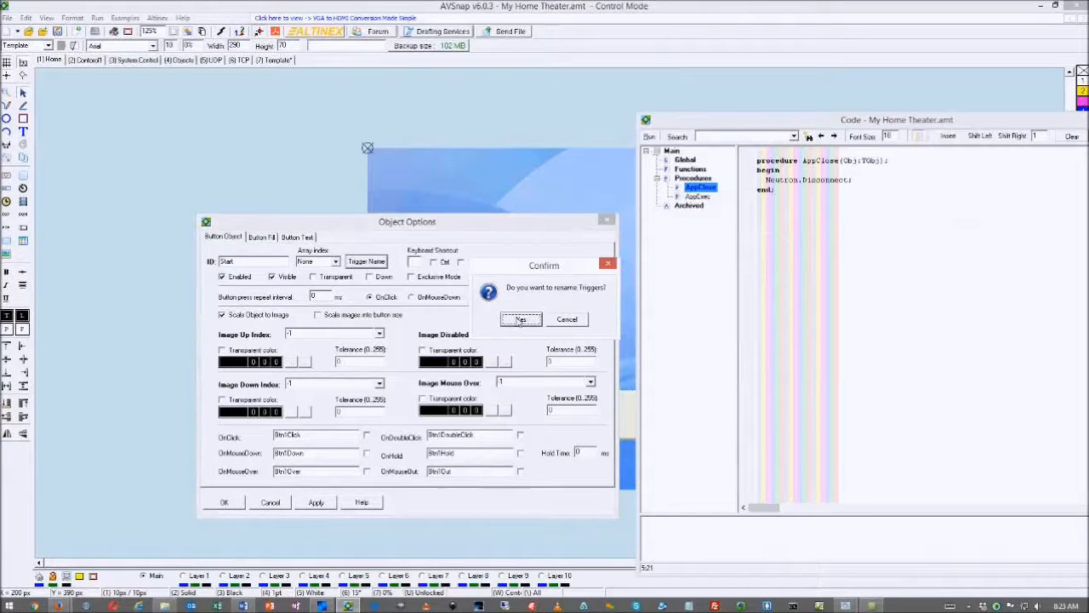
{"action": "left_click", "coordinate": [521, 319]}
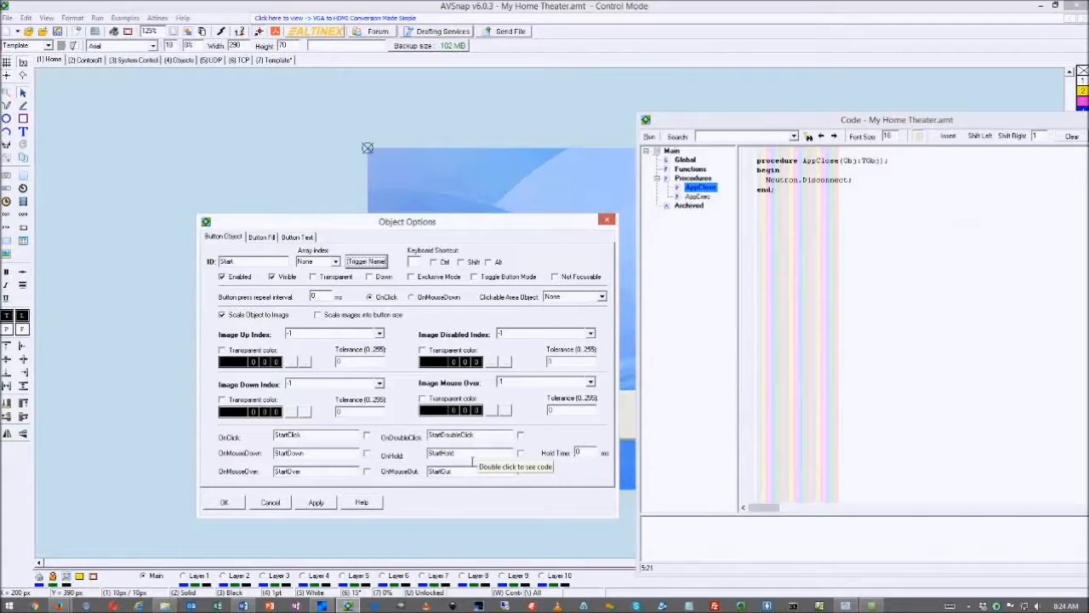
Set the START button's hold time to 200
{"action": "left_click", "coordinate": [583, 453]}
{"action": "type", "text": "2000"}
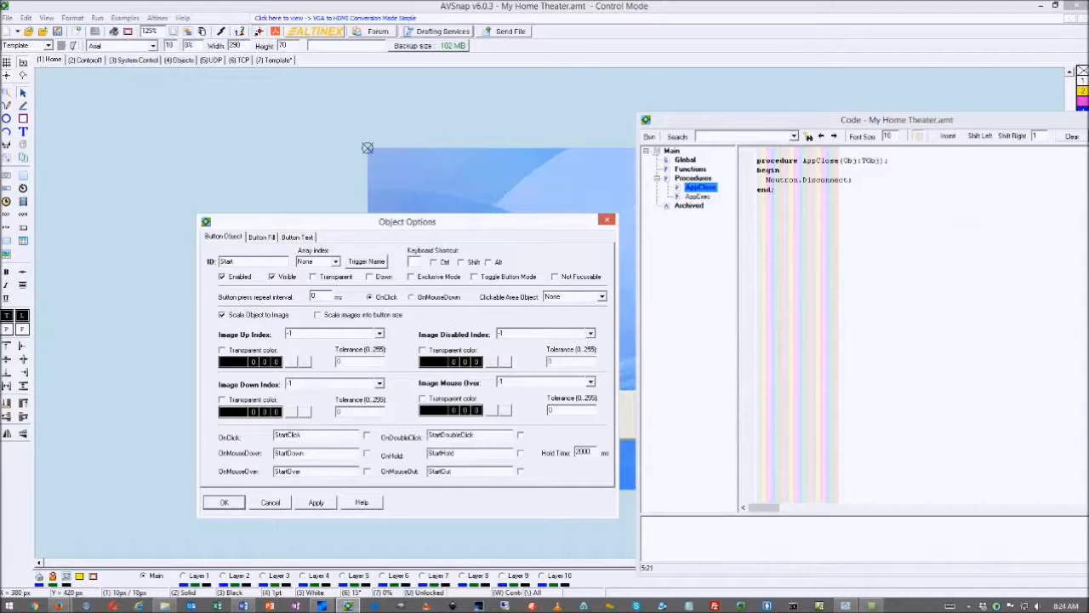
{"action": "key", "text": "BackSpace"}
{"action": "key", "text": "BackSpace"}
{"action": "key", "text": "BackSpace"}
{"action": "key", "text": "BackSpace"}
Add a StartDown procedure for OnMouseDown and close the button's options
{"action": "left_click", "coordinate": [368, 455]}
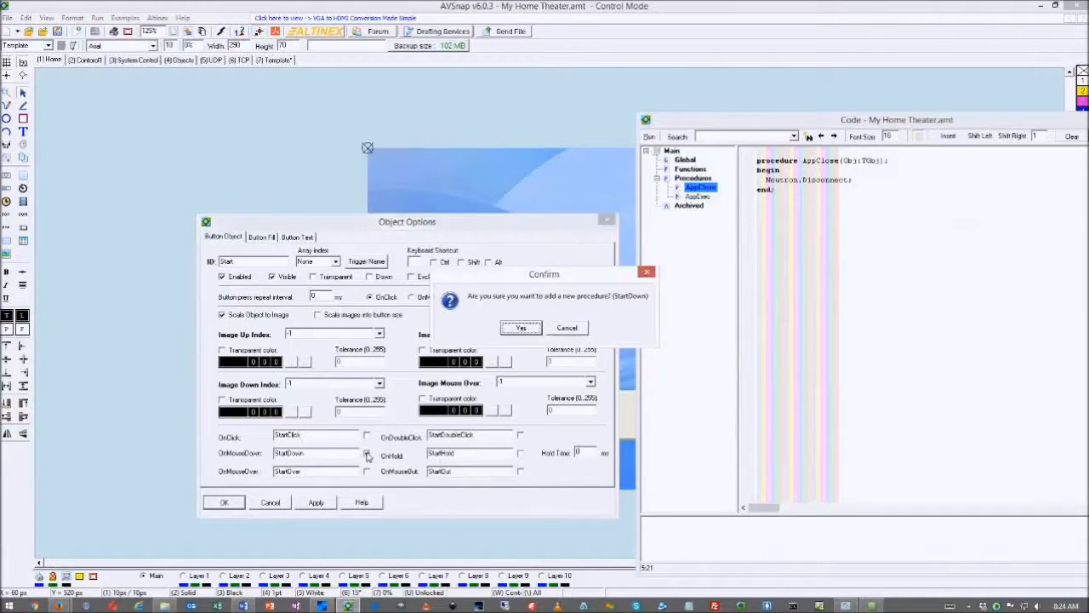
{"action": "left_click", "coordinate": [517, 331]}
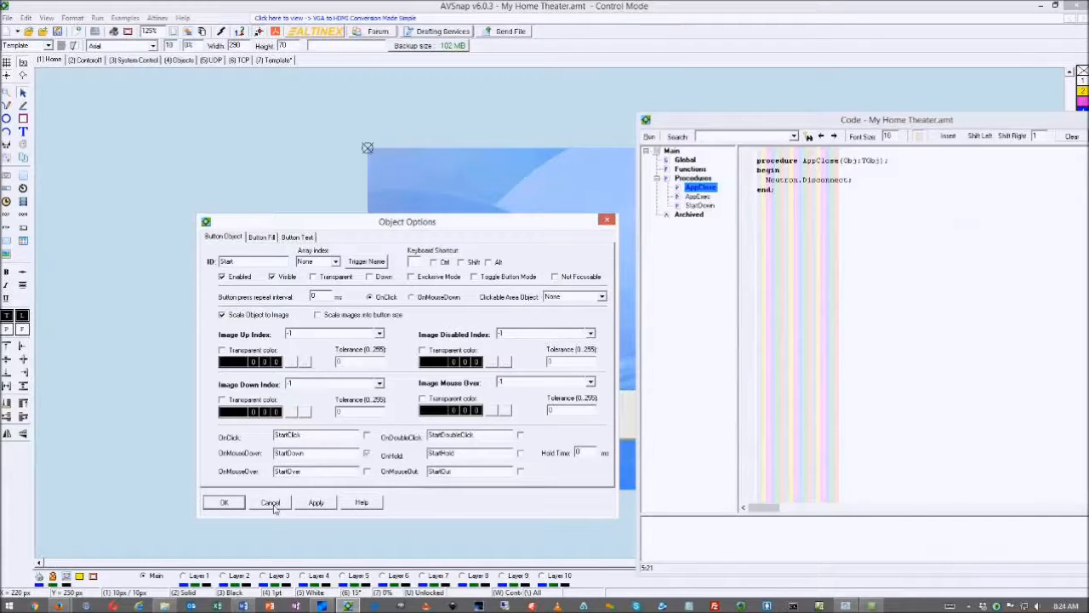
{"action": "left_click", "coordinate": [224, 502]}
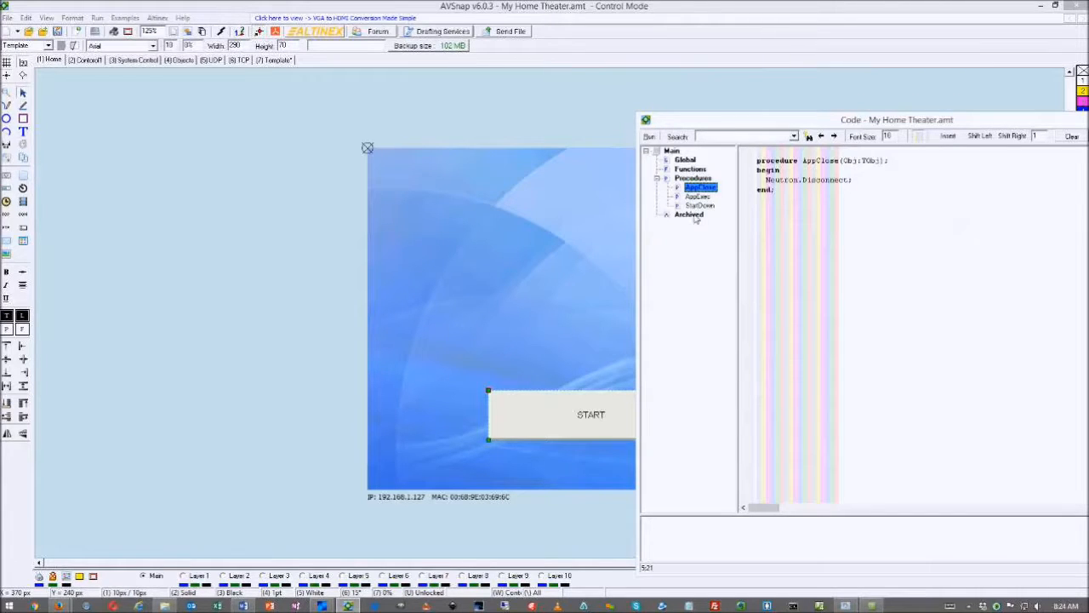
Open StartDown from the code tree and add blank lines after its begin
{"action": "left_click", "coordinate": [695, 215]}
{"action": "left_click", "coordinate": [695, 189]}
{"action": "left_click", "coordinate": [699, 206]}
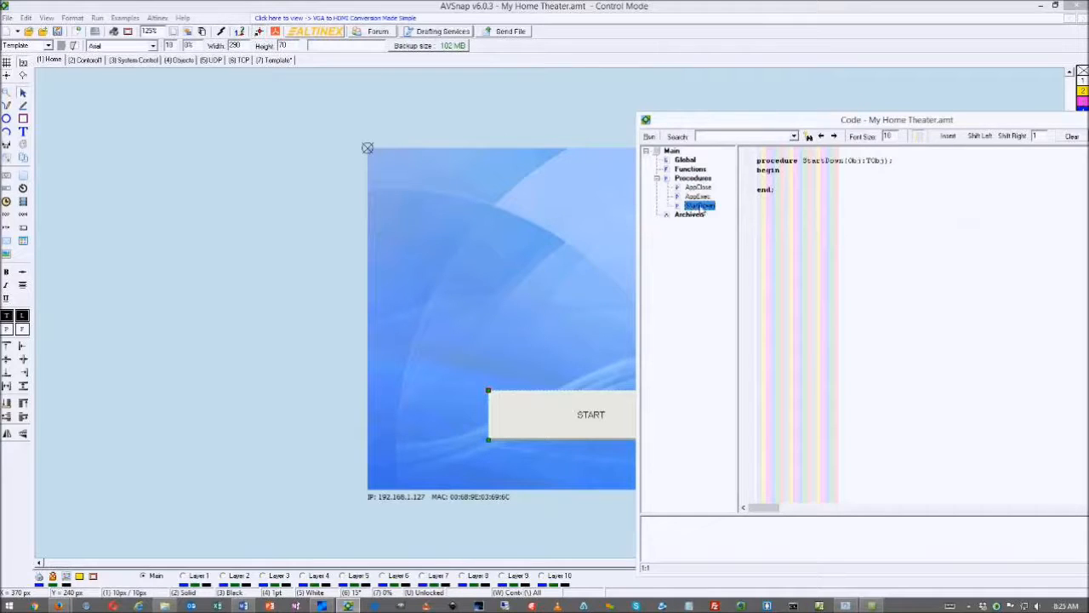
{"action": "left_click", "coordinate": [764, 186]}
{"action": "key", "text": "Return"}
{"action": "key", "text": "Return"}
{"action": "key", "text": "Up"}
{"action": "key", "text": "Up"}
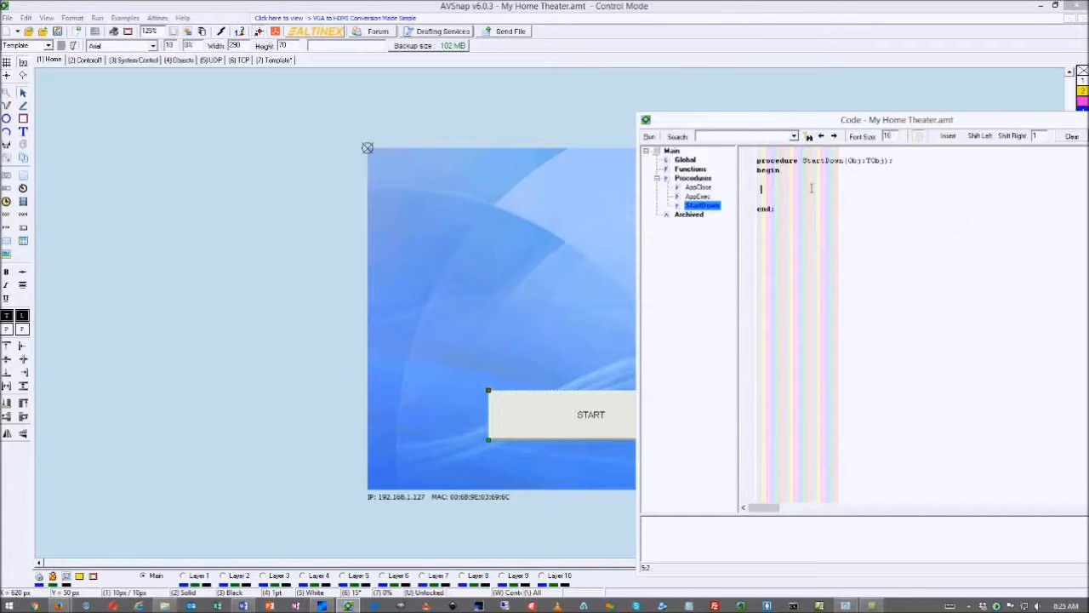
Write App.ShowPage('Control1'); in StartDown and start an app. statement below it
{"action": "type", "text": "App.S"}
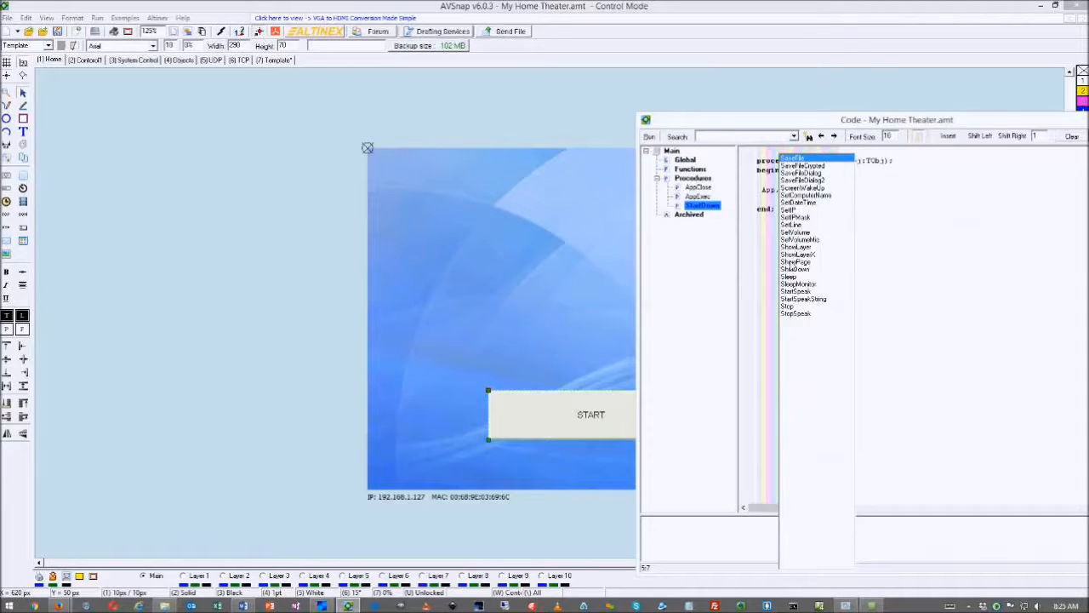
{"action": "double_click", "coordinate": [802, 262]}
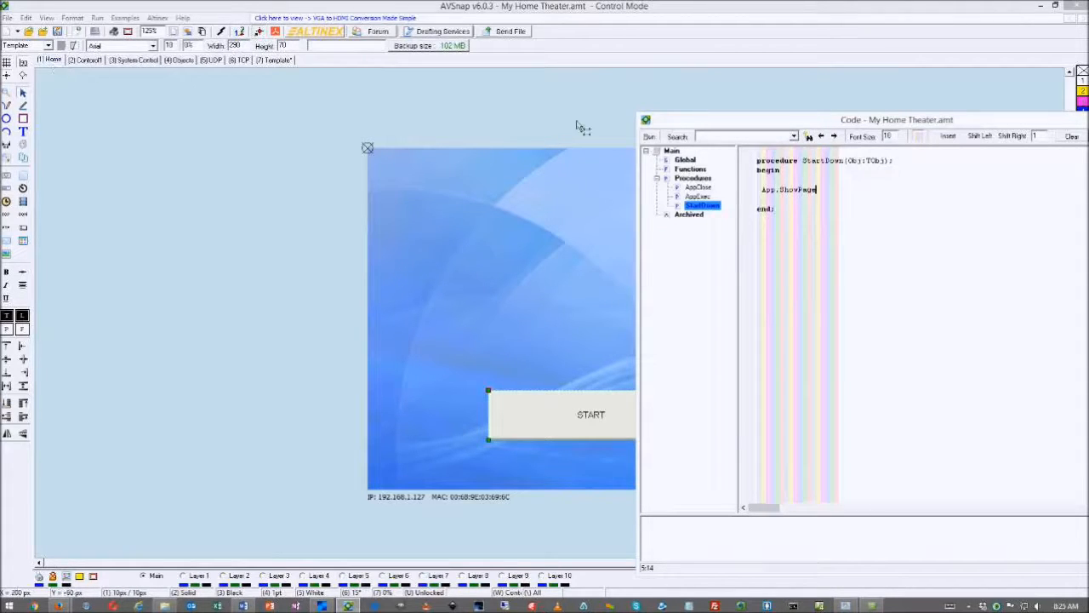
{"action": "type", "text": "('Control1');"}
{"action": "key", "text": "Return"}
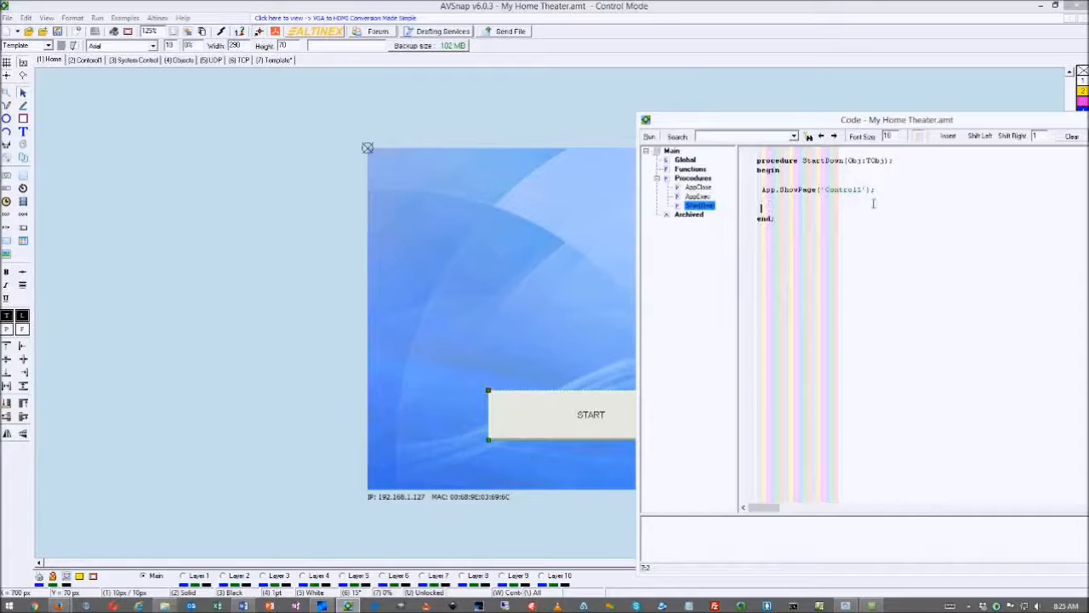
{"action": "key", "text": "Up"}
{"action": "key", "text": "Return"}
{"action": "type", "text": "app."}
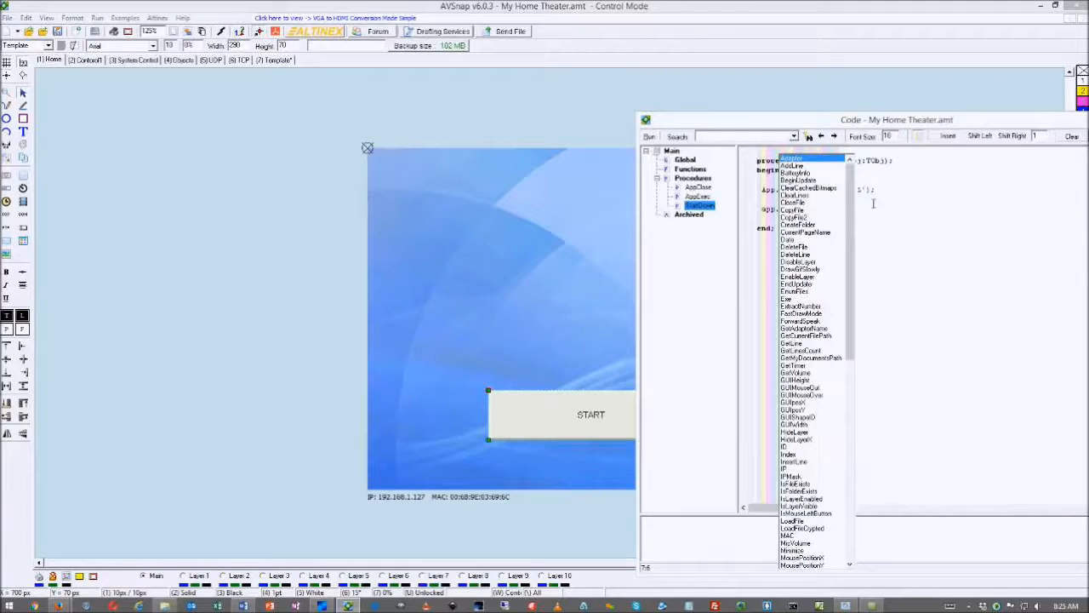
Replace app. with a Neutron.WriteAnsiStr statement sending the PON03 power-on command string
{"action": "left_click", "coordinate": [872, 202]}
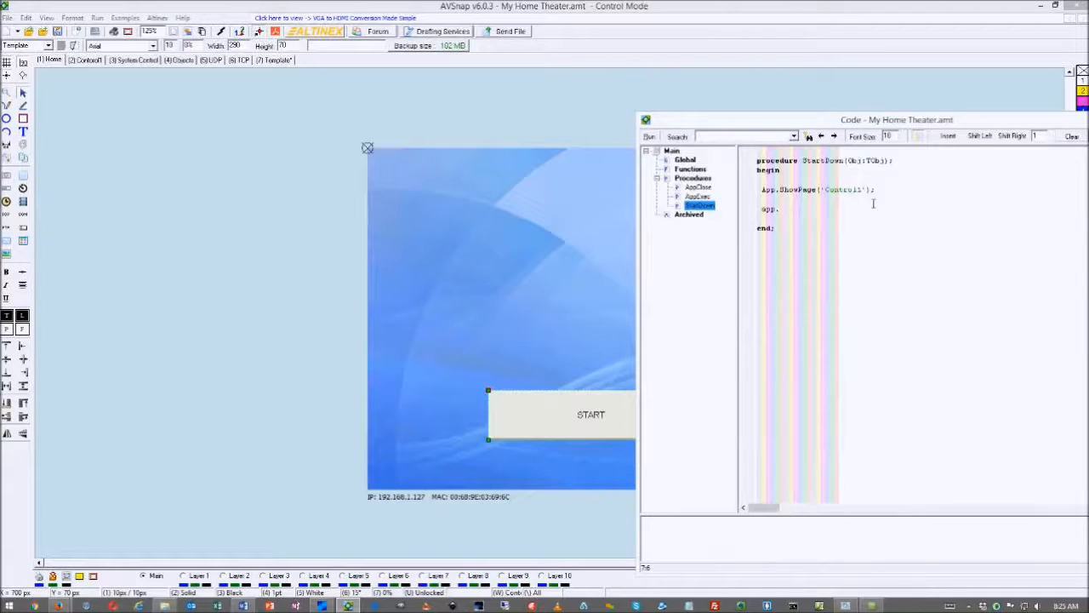
{"action": "left_click_drag", "start_coordinate": [779, 210], "coordinate": [767, 214]}
{"action": "type", "text": "Neutron."}
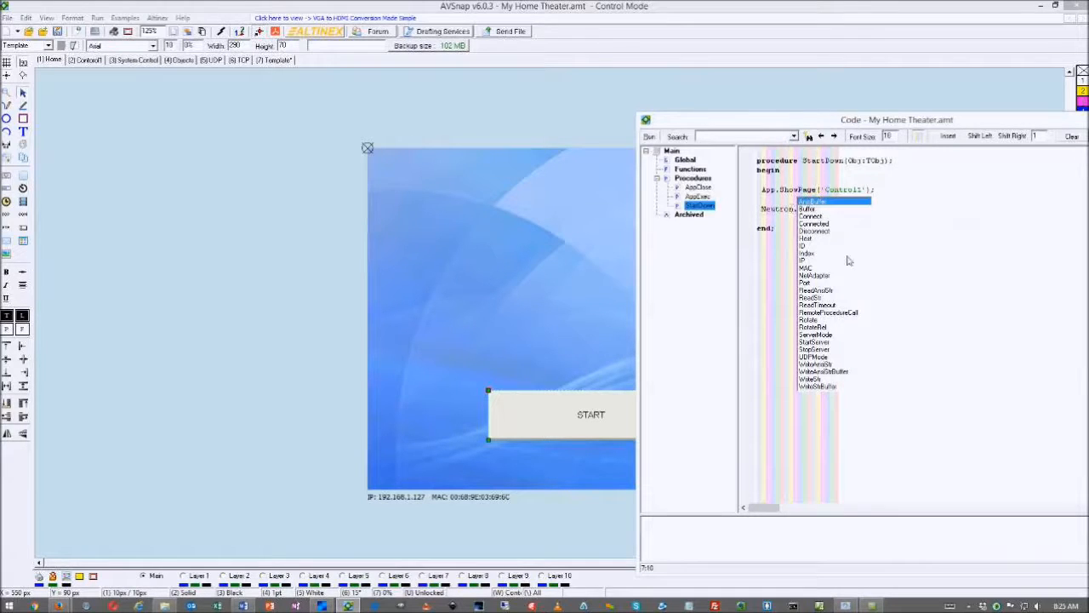
{"action": "left_click", "coordinate": [827, 366]}
{"action": "double_click", "coordinate": [827, 366]}
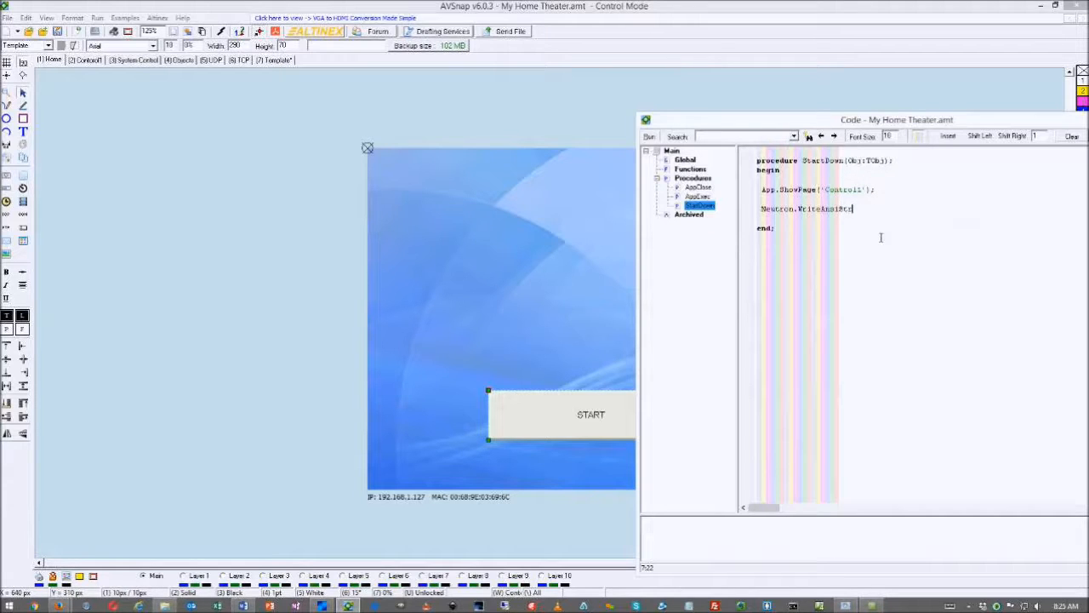
{"action": "type", "text": "('"}
{"action": "type", "text": "<c"}
{"action": "type", "text": "COU1C03PO"}
{"action": "type", "text": "N"}
{"action": "type", "text": "T"}
{"action": "type", "text": "ER"}
{"action": "type", "text": ">"}
{"action": "type", "text": ">>PO"}
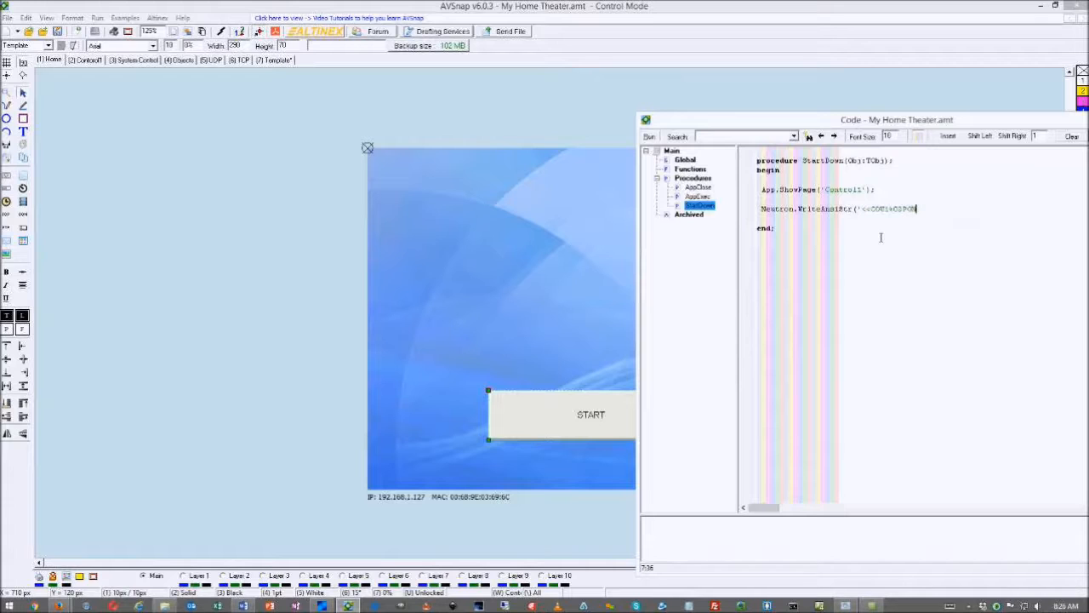
{"action": "type", "text": "N"}
{"action": "type", "text": "0"}
{"action": "type", "text": "3>>');"}
{"action": "key", "text": "Return"}
Check the characters of the command string and compile the code with F9
{"action": "left_click_drag", "start_coordinate": [862, 210], "coordinate": [944, 211]}
{"action": "left_click", "coordinate": [935, 210]}
{"action": "left_click_drag", "start_coordinate": [861, 212], "coordinate": [872, 213]}
{"action": "left_click", "coordinate": [876, 211]}
{"action": "left_click_drag", "start_coordinate": [873, 212], "coordinate": [893, 213]}
{"action": "left_click", "coordinate": [894, 214]}
{"action": "left_click_drag", "start_coordinate": [893, 212], "coordinate": [903, 212]}
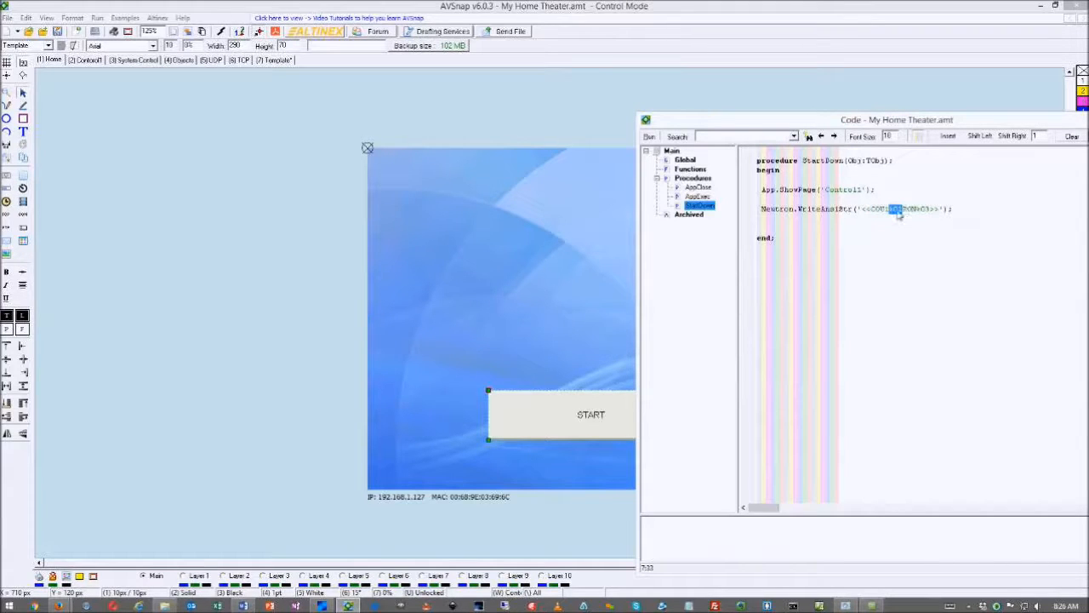
{"action": "left_click_drag", "start_coordinate": [904, 212], "coordinate": [913, 219]}
{"action": "left_click", "coordinate": [935, 213]}
{"action": "mouse_move", "coordinate": [936, 213]}
{"action": "left_mouse_down"}
{"action": "mouse_move", "coordinate": [930, 223]}
{"action": "mouse_move", "coordinate": [941, 217]}
{"action": "left_mouse_up"}
{"action": "left_click", "coordinate": [964, 214]}
{"action": "key", "text": "F9"}
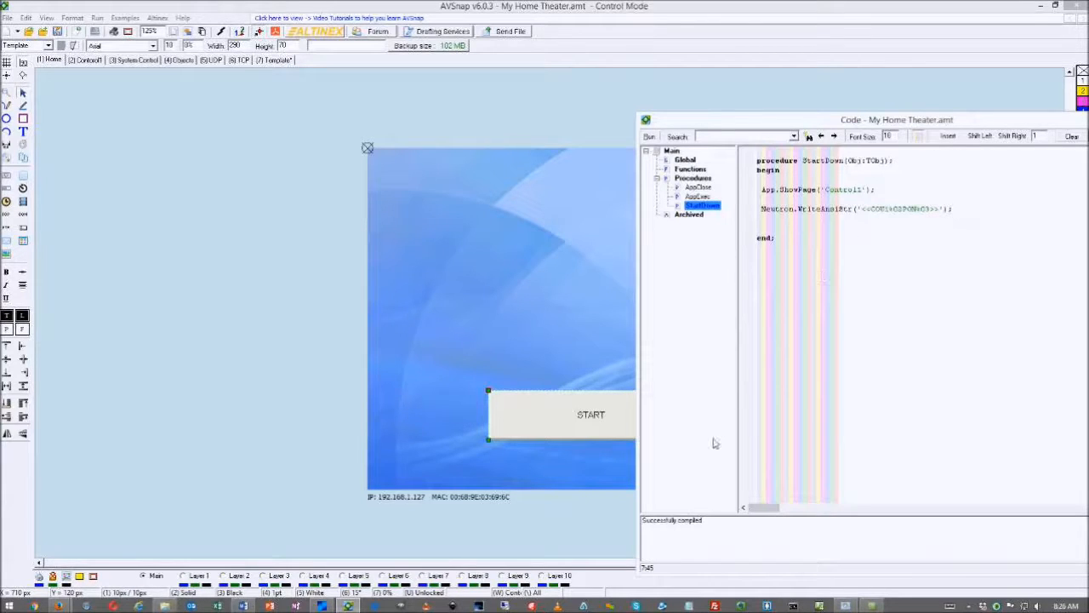
{"action": "left_click", "coordinate": [700, 523]}
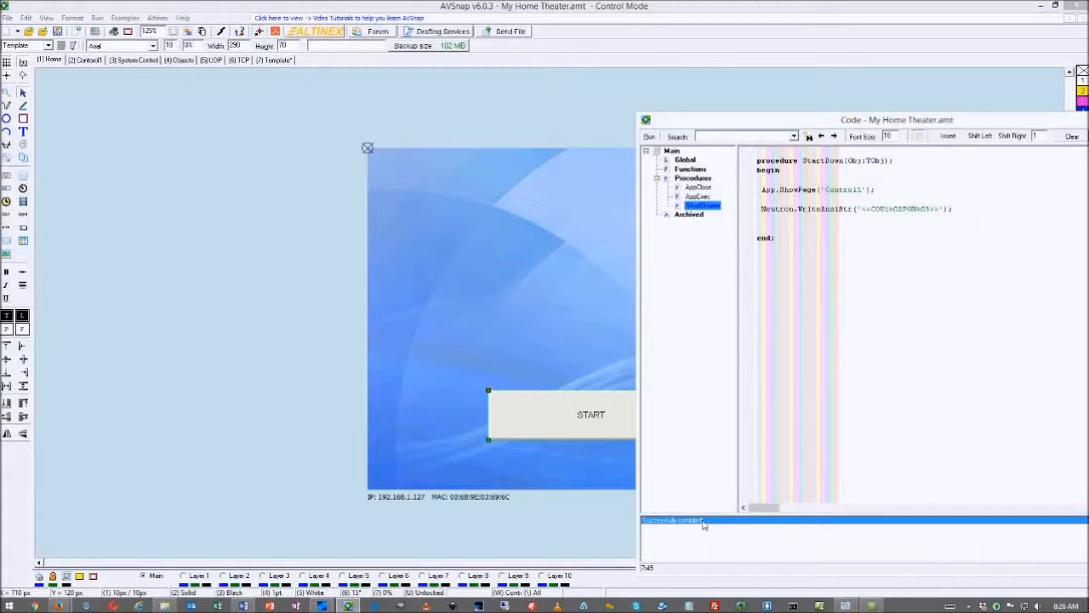
Delete the stray app. text left below the WriteAnsiStr line
{"action": "left_click", "coordinate": [830, 246]}
{"action": "left_click", "coordinate": [959, 211]}
{"action": "left_click", "coordinate": [769, 223]}
{"action": "type", "text": "app"}
{"action": "type", "text": ".w"}
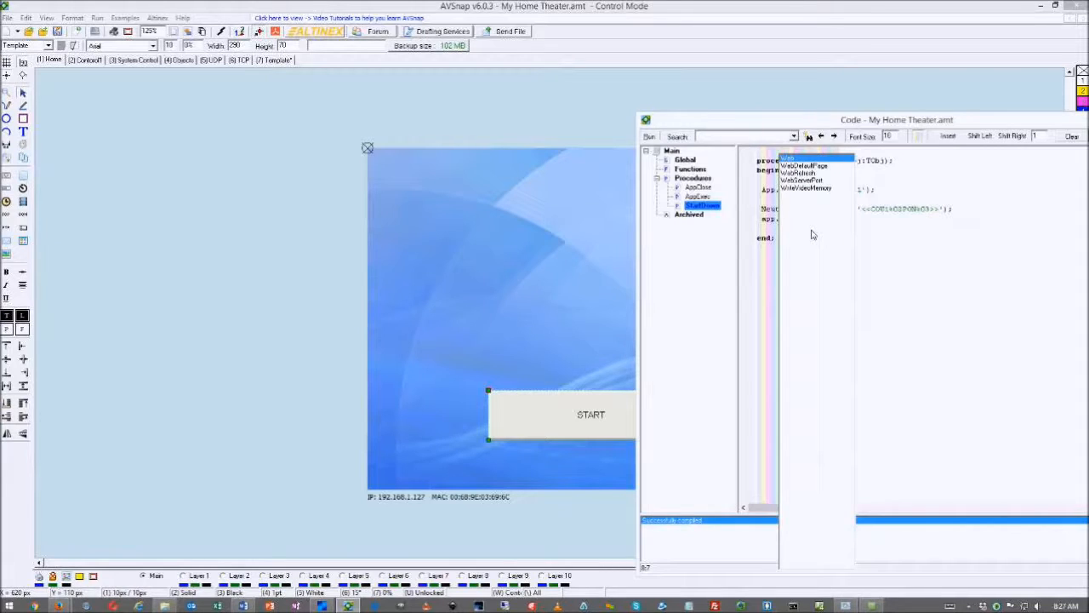
{"action": "key", "text": "BackSpace"}
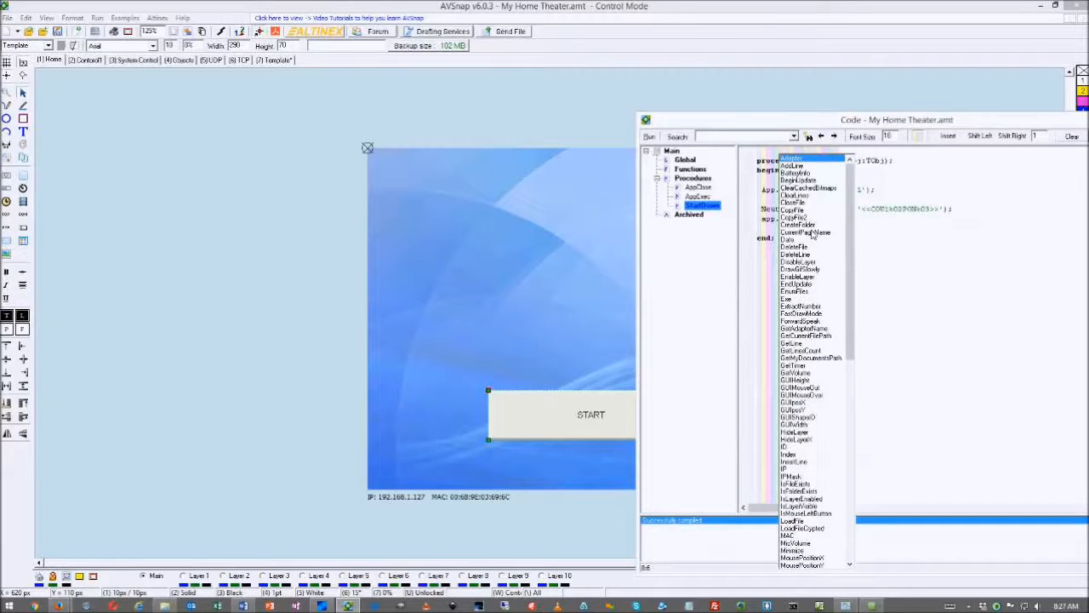
{"action": "left_click", "coordinate": [899, 242]}
{"action": "left_click_drag", "start_coordinate": [785, 222], "coordinate": [764, 228]}
{"action": "left_click", "coordinate": [764, 227]}
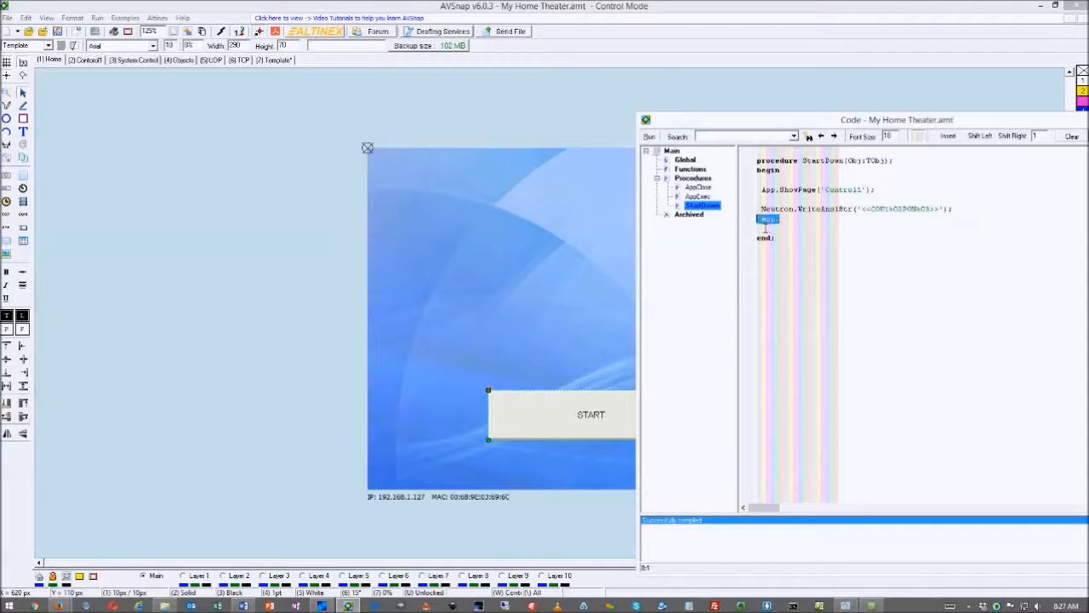
{"action": "key", "text": "BackSpace"}
Duplicate the WriteAnsiStr line and edit the copy's command string with IR and 1S
{"action": "left_click_drag", "start_coordinate": [761, 209], "coordinate": [959, 215]}
{"action": "key", "text": "ctrl+c"}
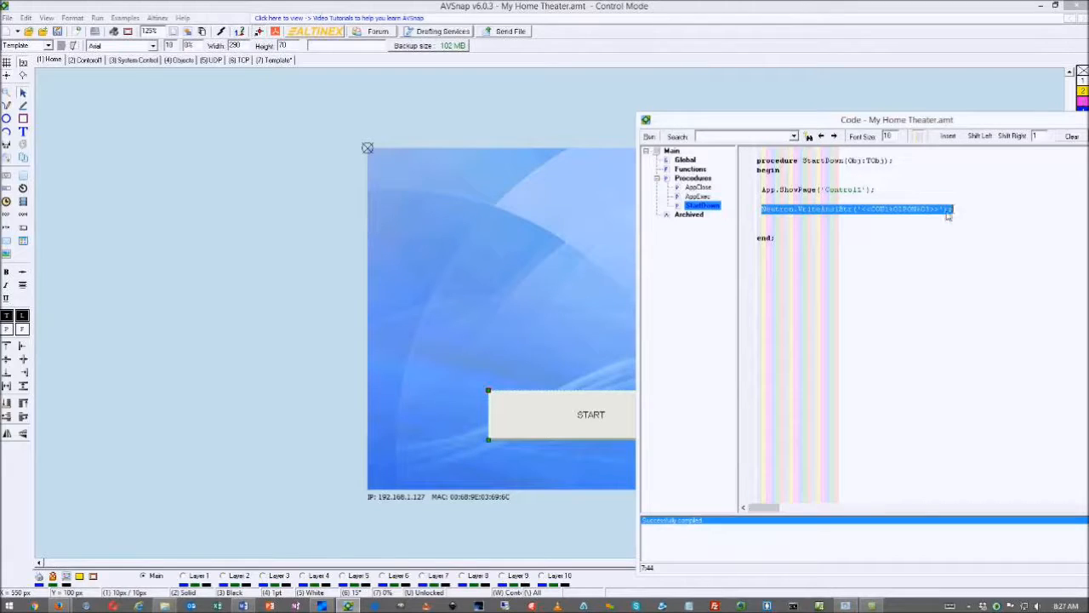
{"action": "left_click", "coordinate": [769, 228]}
{"action": "key", "text": "ctrl+v"}
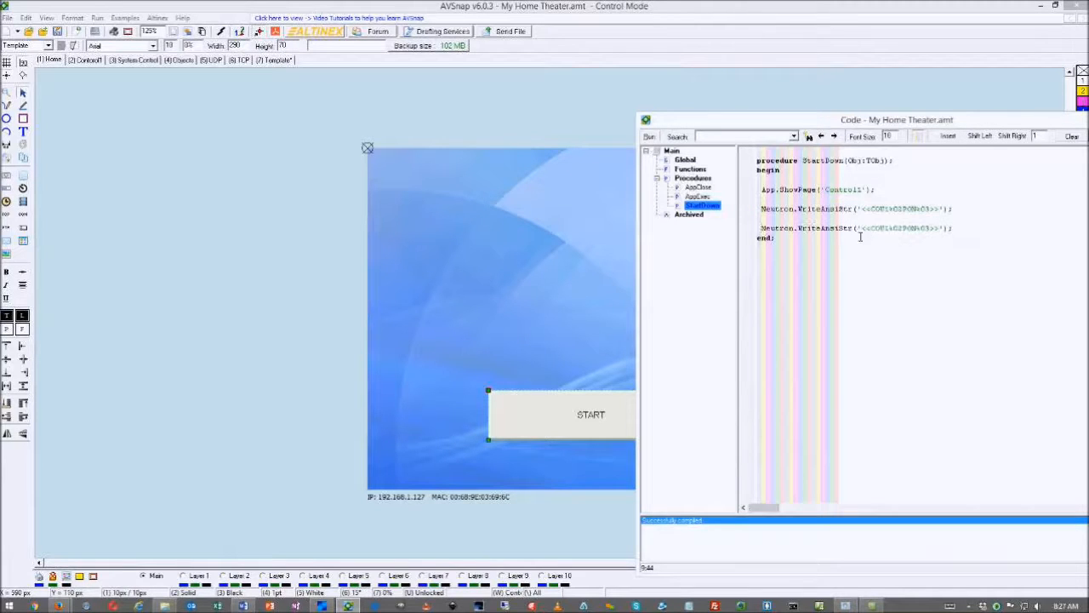
{"action": "mouse_move", "coordinate": [869, 229]}
{"action": "left_mouse_down"}
{"action": "mouse_move", "coordinate": [891, 233]}
{"action": "mouse_move", "coordinate": [878, 233]}
{"action": "left_mouse_up"}
{"action": "left_click", "coordinate": [891, 233]}
{"action": "type", "text": "IR"}
{"action": "key", "text": "Delete"}
{"action": "key", "text": "Delete"}
{"action": "key", "text": "Delete"}
{"action": "key", "text": "Delete"}
{"action": "key", "text": "Delete"}
{"action": "key", "text": "Delete"}
{"action": "key", "text": "Delete"}
{"action": "key", "text": "Delete"}
{"action": "key", "text": "Delete"}
{"action": "key", "text": "Delete"}
{"action": "type", "text": "1"}
{"action": "type", "text": "S"}
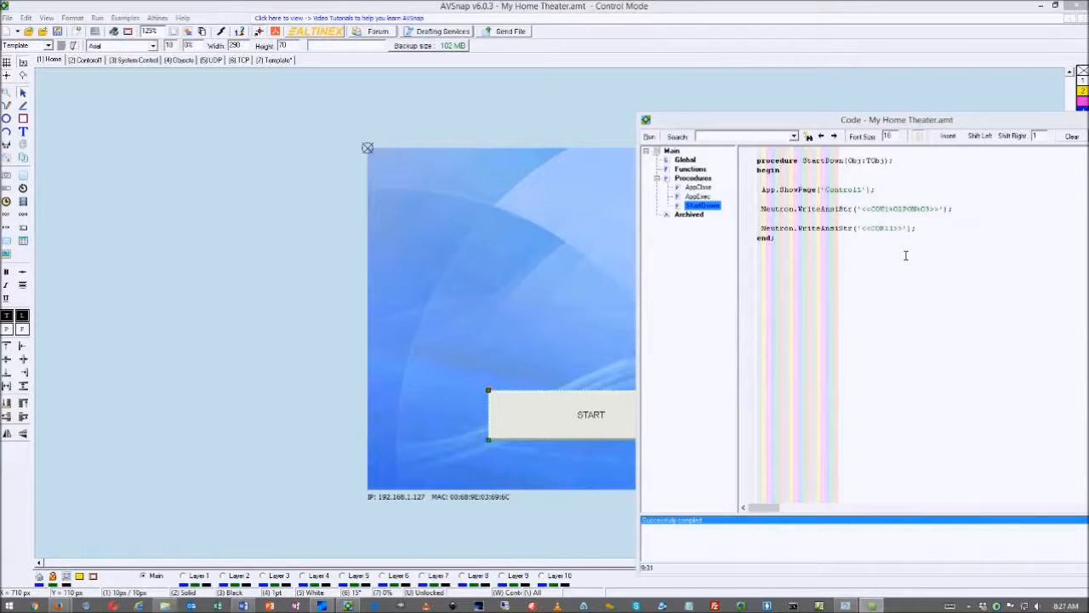
Comment the second send line //Lower Screen and add a comment to the first one
{"action": "left_click", "coordinate": [929, 234]}
{"action": "type", "text": "/"}
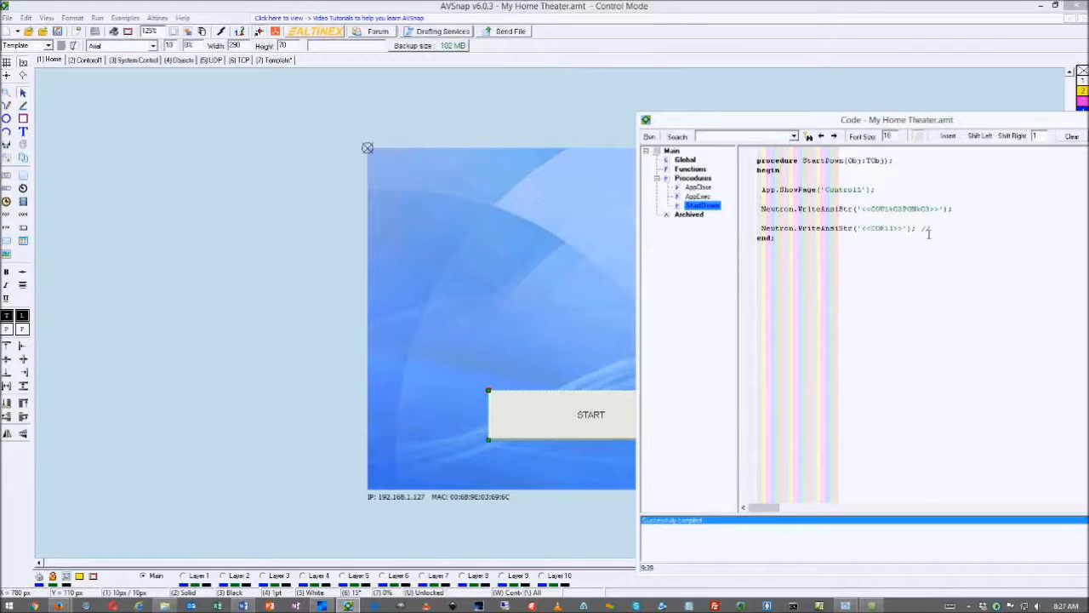
{"action": "type", "text": "/Lower Screen"}
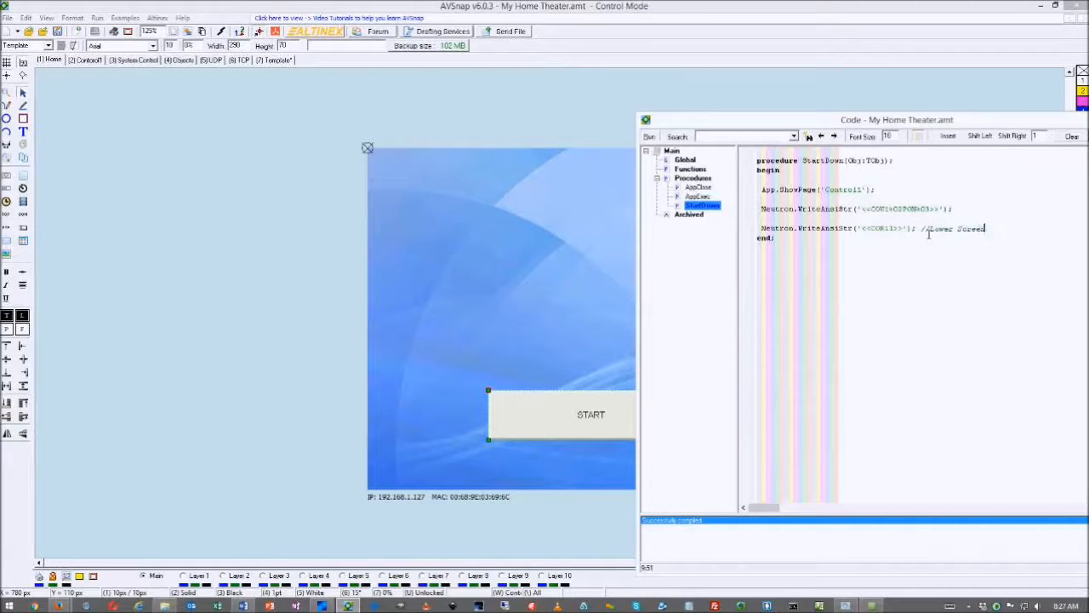
{"action": "left_click", "coordinate": [972, 212]}
{"action": "type", "text": "//"}
{"action": "type", "text": "Up"}
{"action": "type", "text": " Sc"}
{"action": "left_click", "coordinate": [323, 308]}
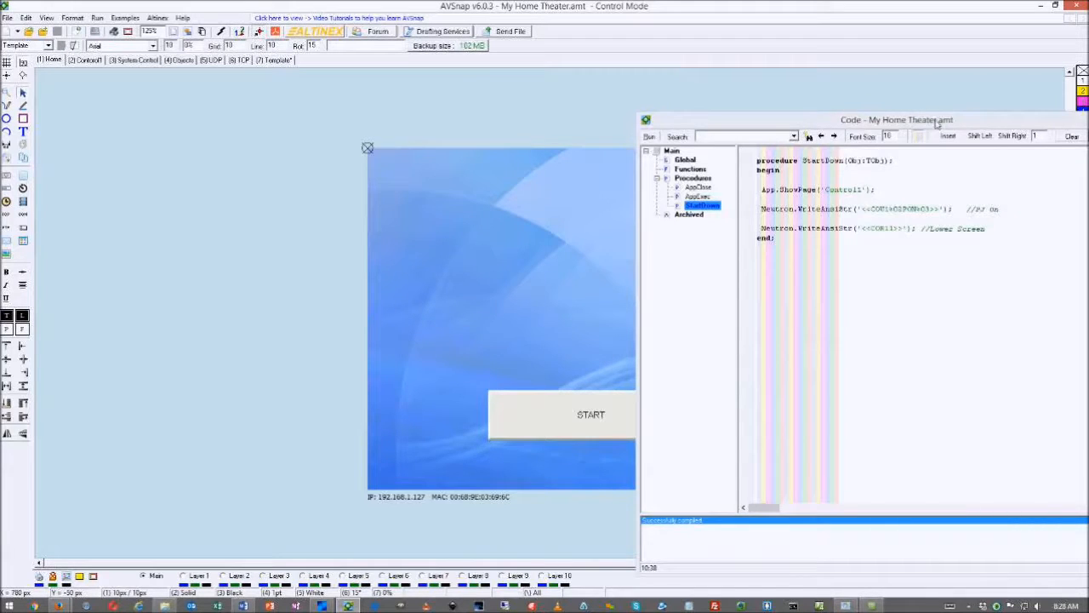
{"action": "left_click_drag", "start_coordinate": [938, 124], "coordinate": [542, 126]}
Close the Code window and open the Help > Enable Server registration dialog
{"action": "left_click", "coordinate": [751, 128]}
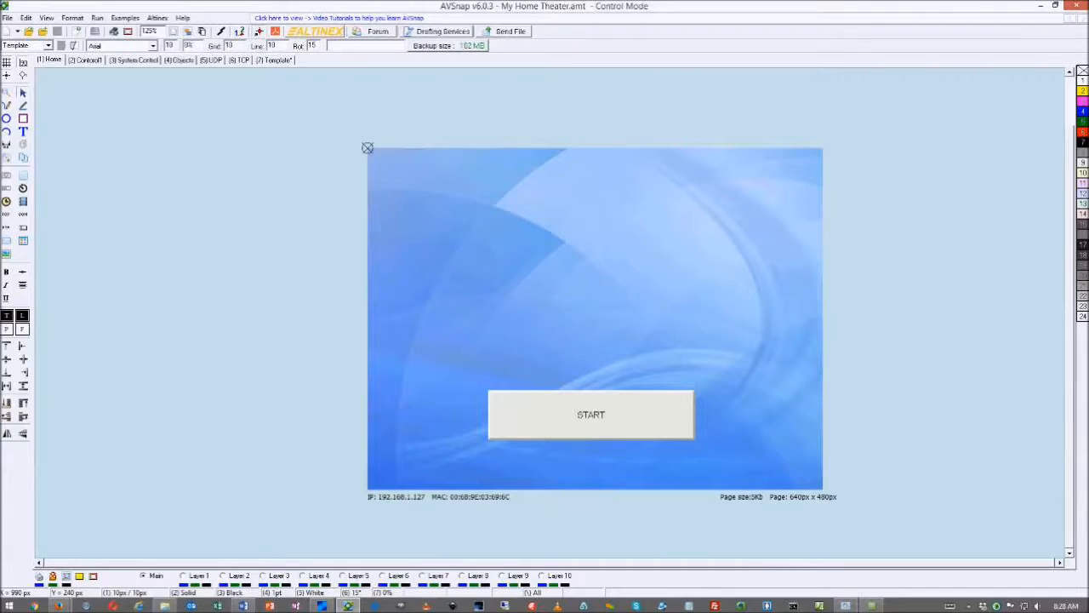
{"action": "left_click", "coordinate": [182, 18]}
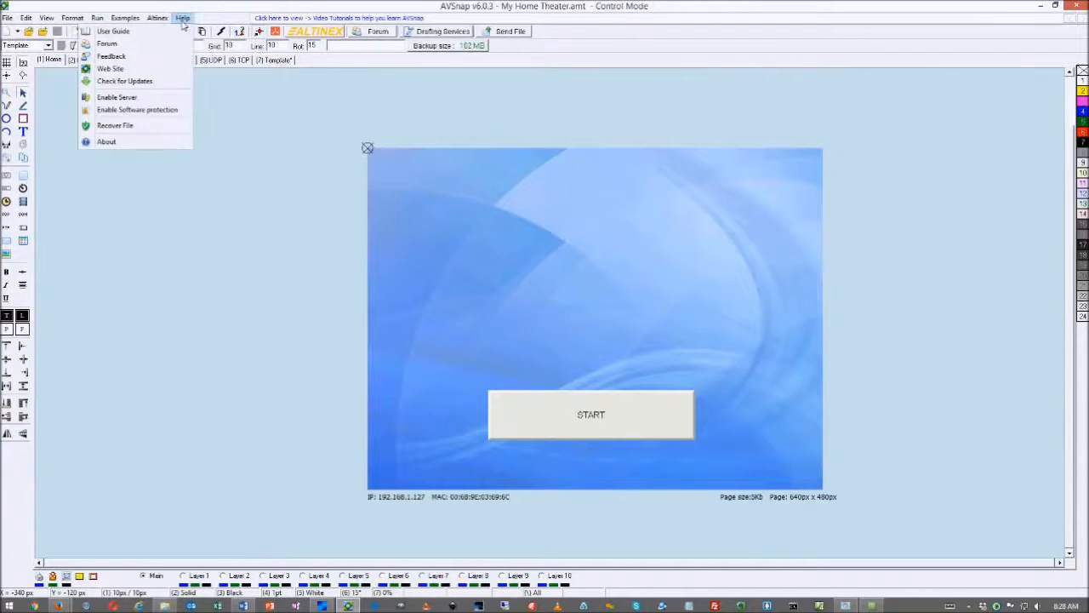
{"action": "left_click", "coordinate": [126, 99]}
{"action": "left_click_drag", "start_coordinate": [545, 241], "coordinate": [565, 134]}
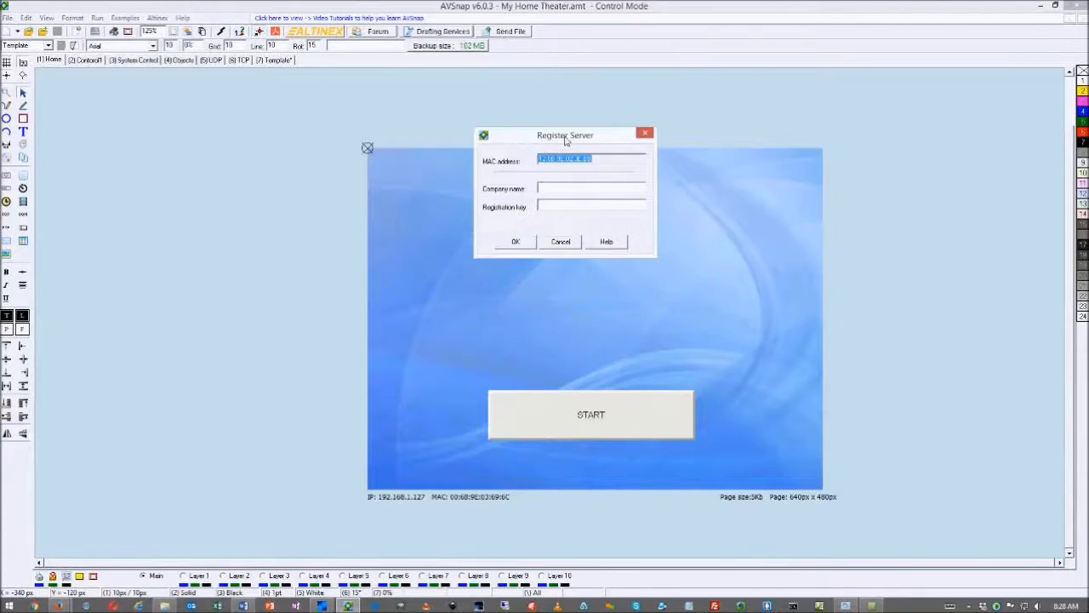
Look over the Register Server fields and MAC address, then cancel the registration
{"action": "left_click", "coordinate": [553, 192]}
{"action": "double_click", "coordinate": [603, 164]}
{"action": "left_click", "coordinate": [555, 194]}
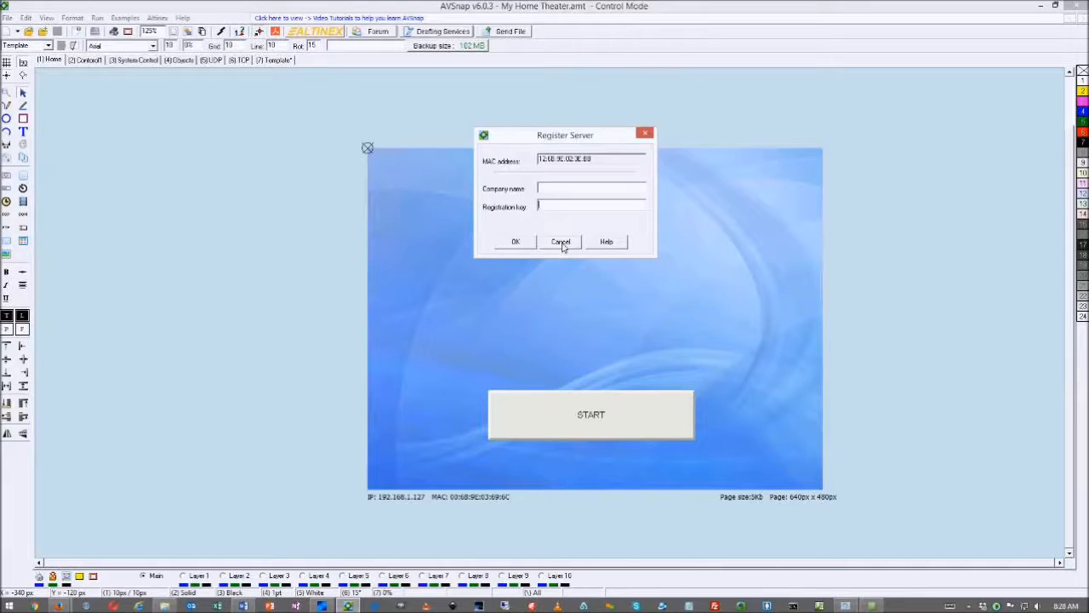
{"action": "left_click", "coordinate": [560, 243]}
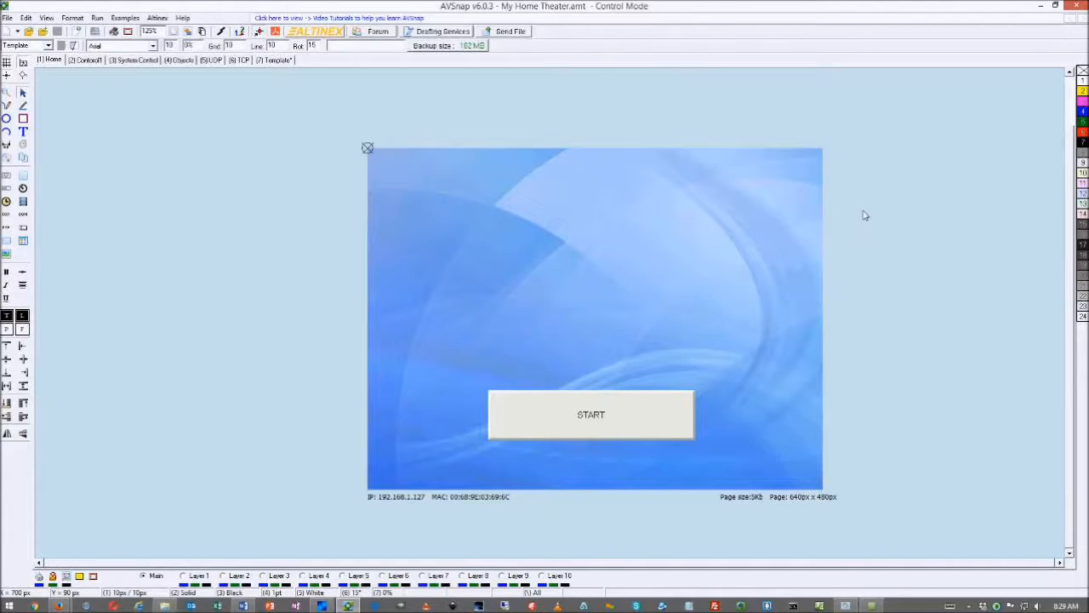
{"action": "key", "text": "F12"}
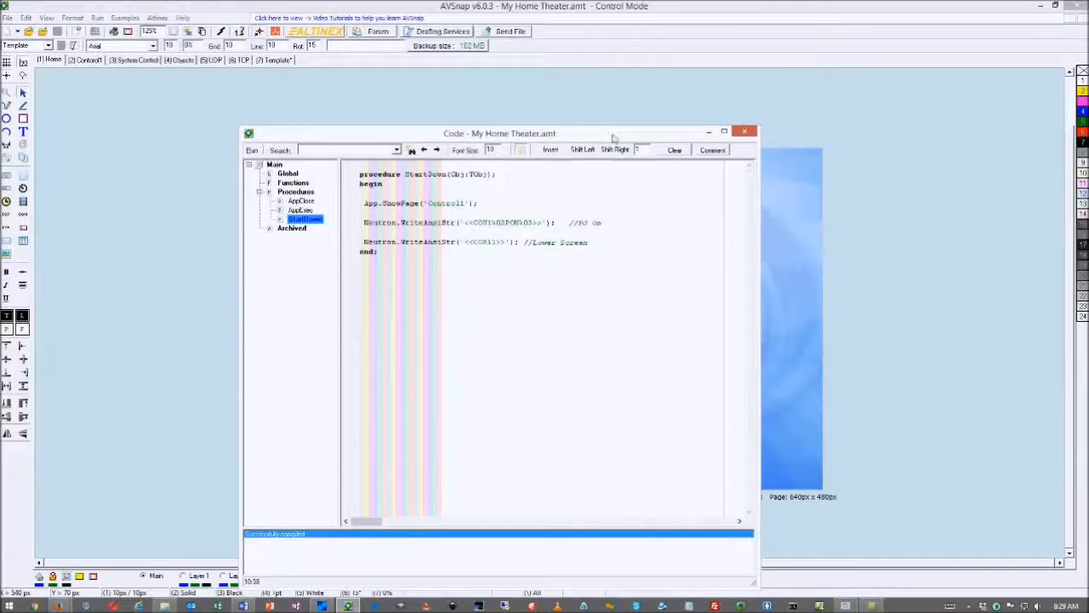
{"action": "left_click_drag", "start_coordinate": [611, 134], "coordinate": [870, 101]}
{"action": "left_click", "coordinate": [313, 279]}
{"action": "key", "text": "F9"}
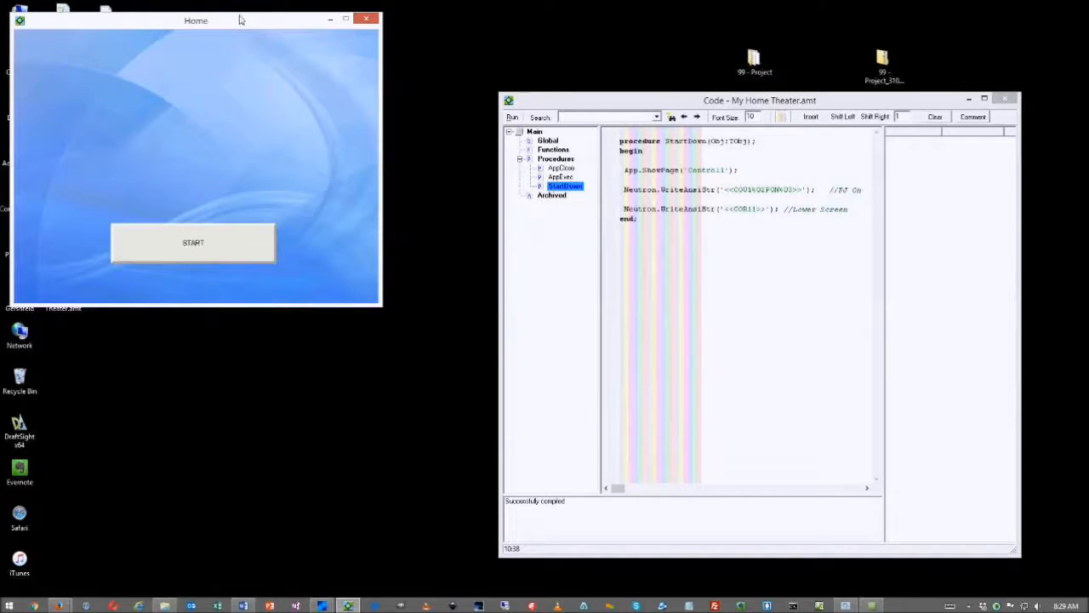
{"action": "left_click_drag", "start_coordinate": [241, 24], "coordinate": [240, 14]}
{"action": "left_click_drag", "start_coordinate": [674, 100], "coordinate": [693, 60]}
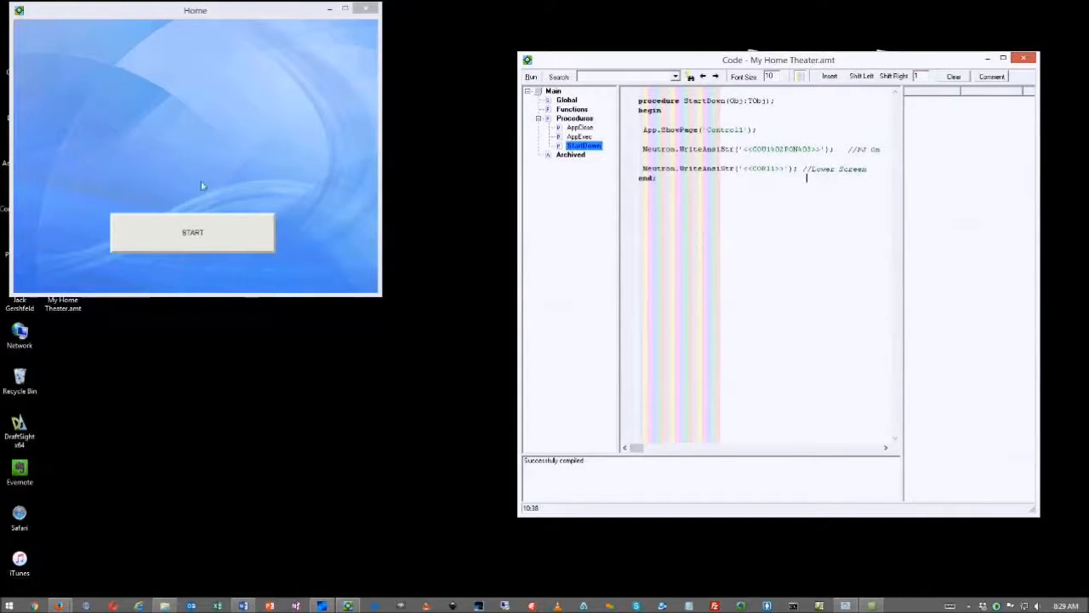
{"action": "left_click", "coordinate": [449, 283]}
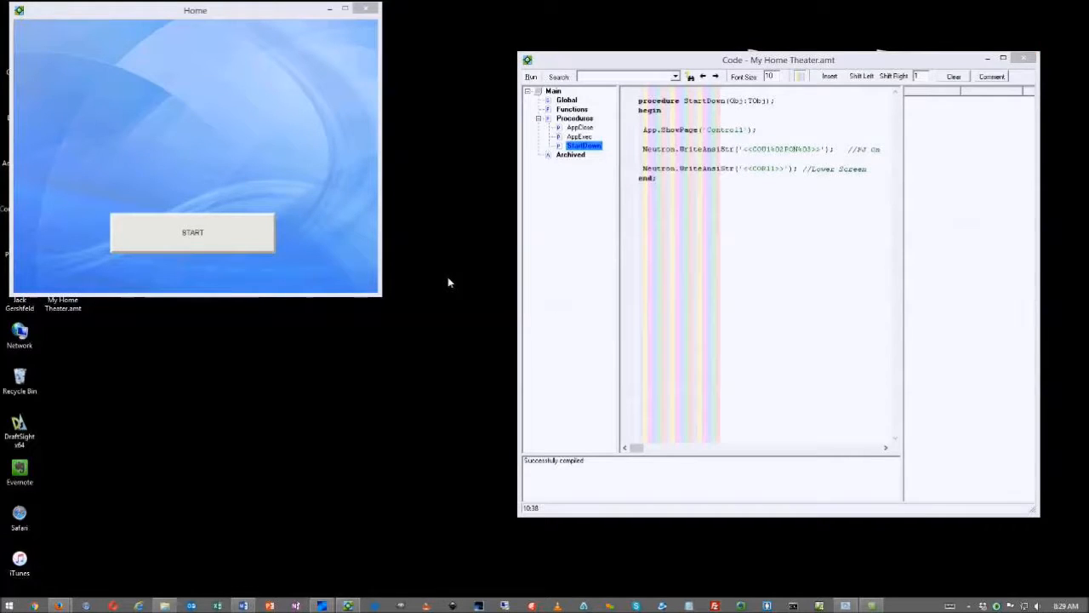
{"action": "left_click", "coordinate": [341, 251]}
{"action": "key", "text": "ctrl+p"}
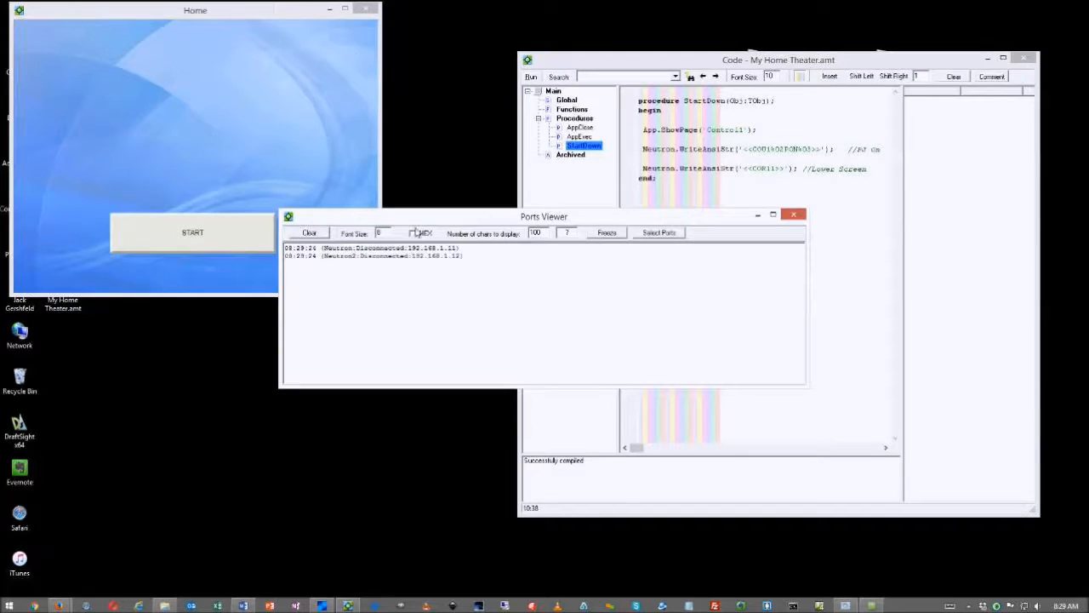
{"action": "left_click_drag", "start_coordinate": [419, 221], "coordinate": [201, 321]}
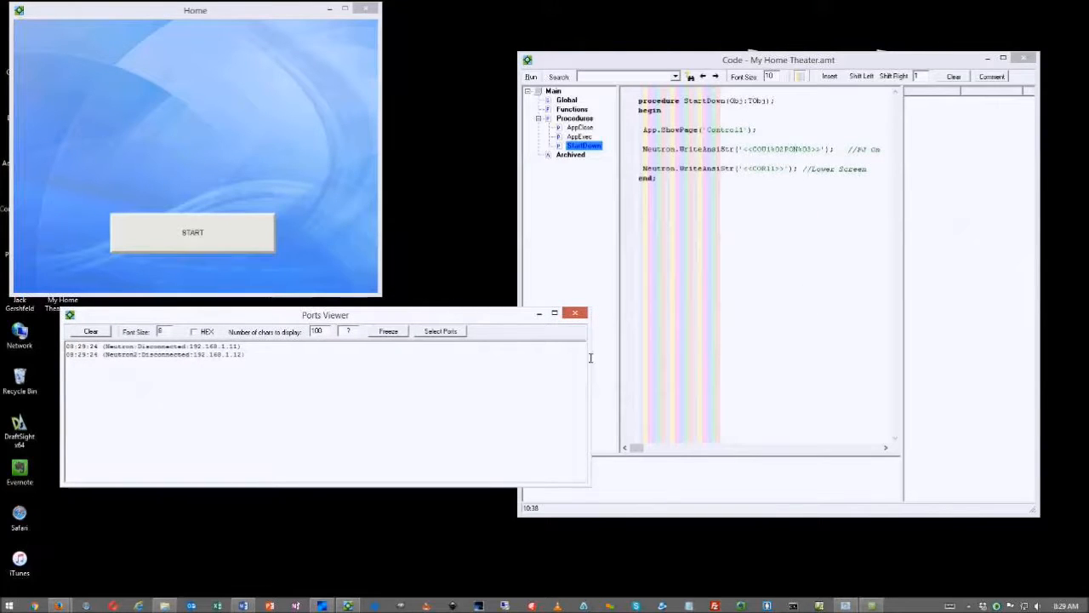
{"action": "left_click_drag", "start_coordinate": [594, 353], "coordinate": [479, 353]}
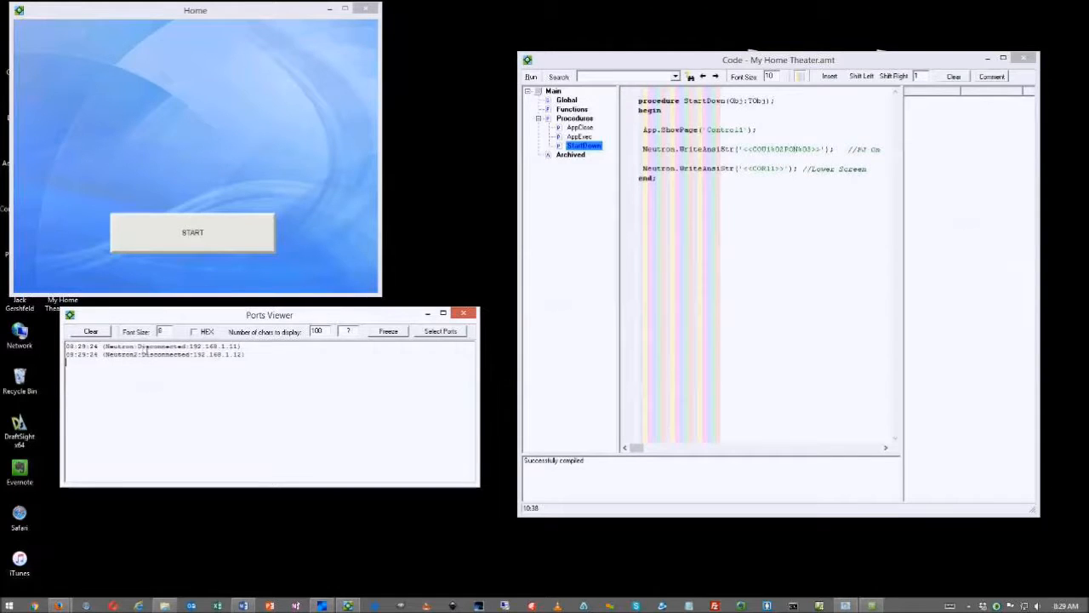
{"action": "left_click_drag", "start_coordinate": [190, 348], "coordinate": [234, 349]}
{"action": "left_click", "coordinate": [251, 358]}
{"action": "left_click", "coordinate": [220, 245]}
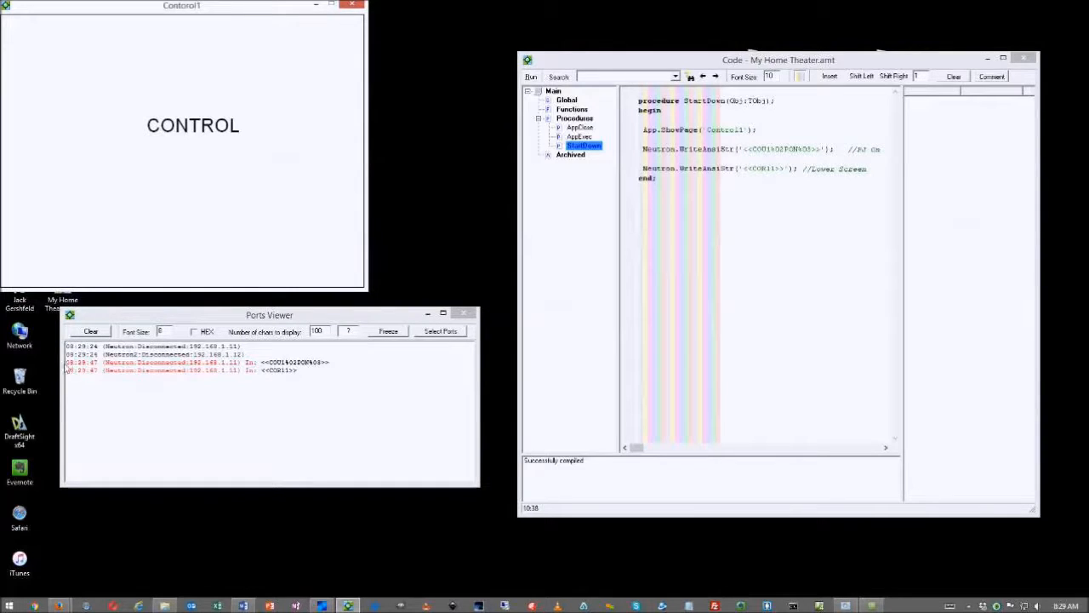
{"action": "left_click", "coordinate": [75, 368]}
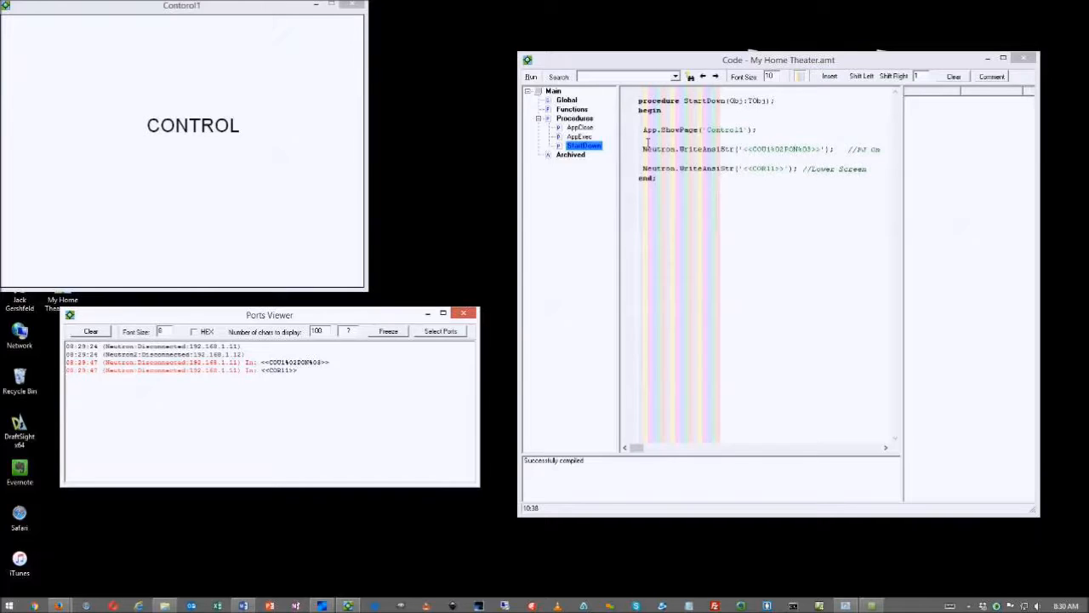
{"action": "key", "text": "Escape"}
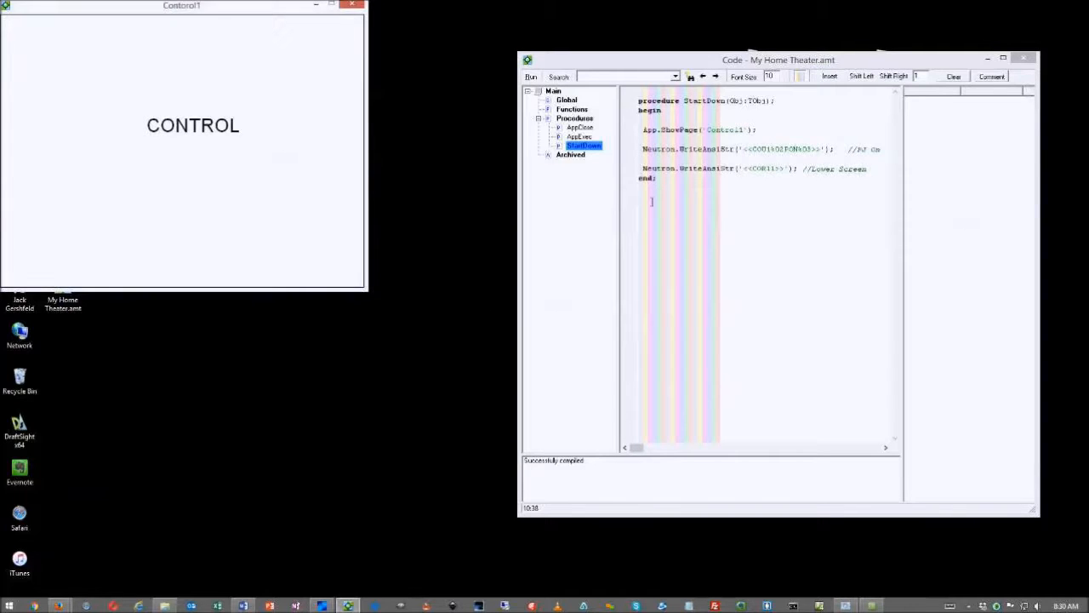
{"action": "key", "text": "Escape"}
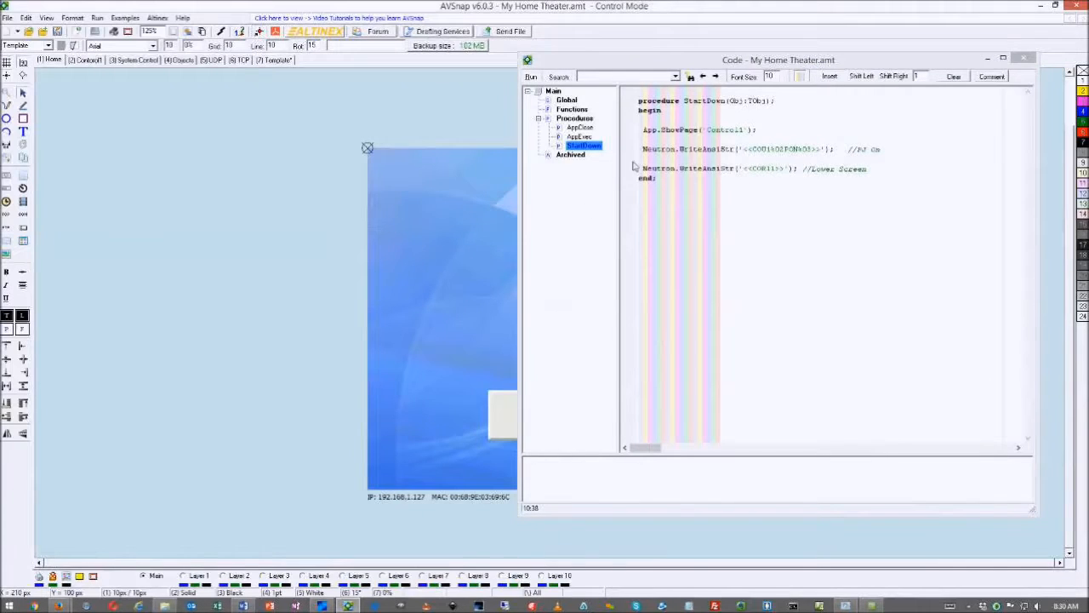
Leave only the App.ShowPage('Control1') line with a breakpoint and rerun the project with F9
{"action": "left_click", "coordinate": [633, 149]}
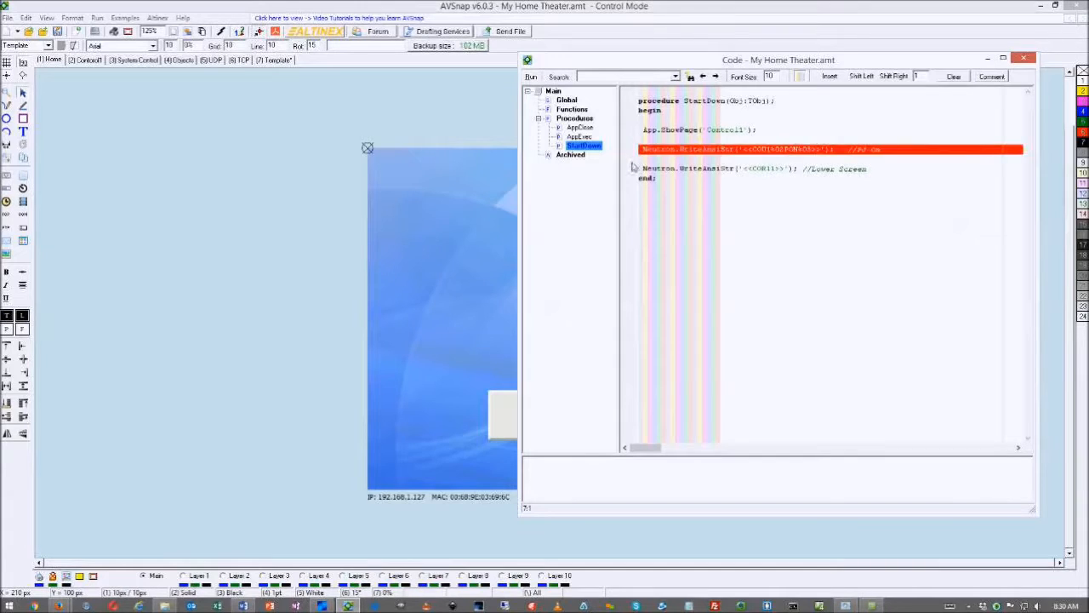
{"action": "left_click", "coordinate": [634, 169]}
{"action": "left_click", "coordinate": [635, 130]}
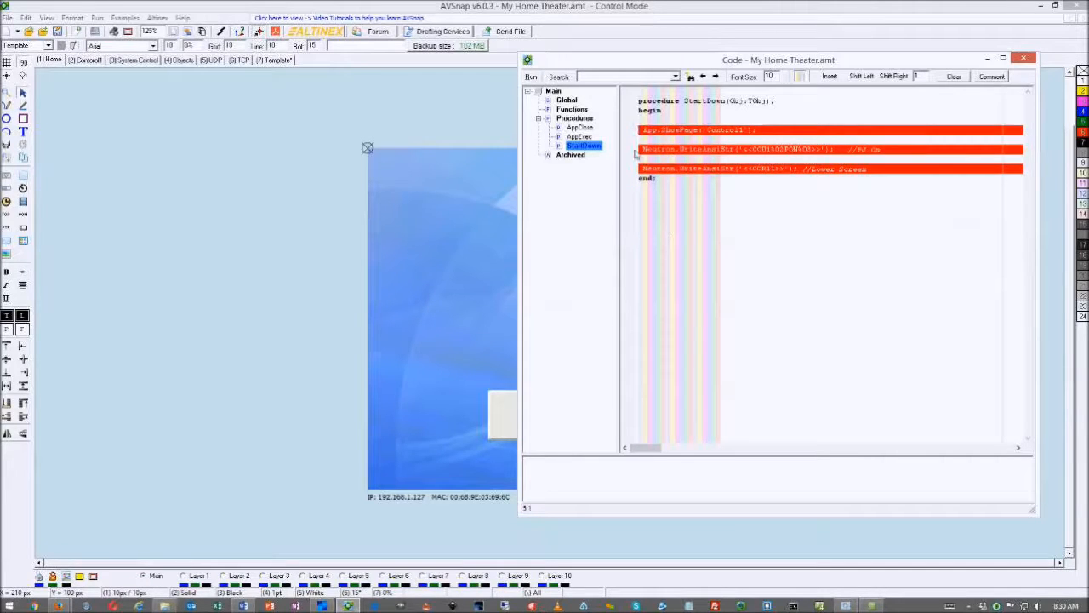
{"action": "left_click", "coordinate": [635, 151]}
{"action": "left_click", "coordinate": [638, 168]}
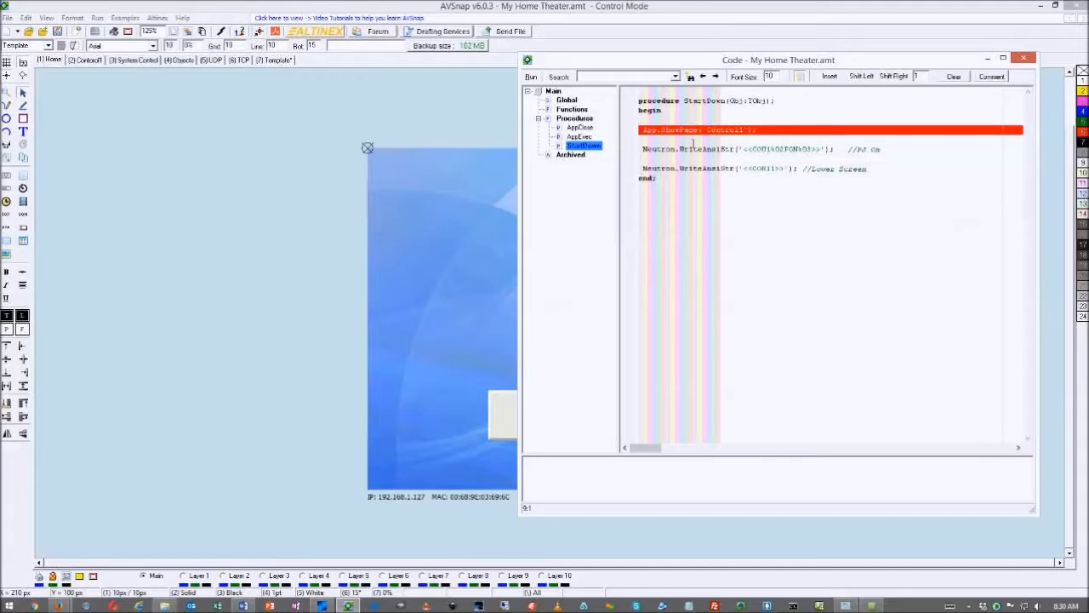
{"action": "left_click", "coordinate": [332, 266]}
{"action": "key", "text": "F9"}
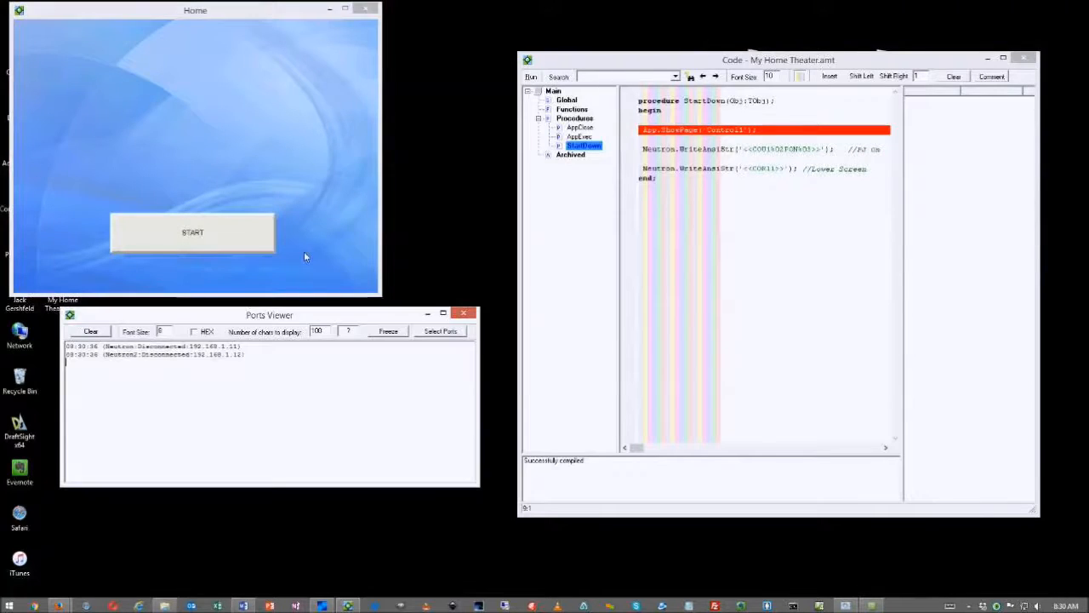
Press START and step through StartDown with F7, checking each command in the Ports Viewer log
{"action": "left_click", "coordinate": [254, 244]}
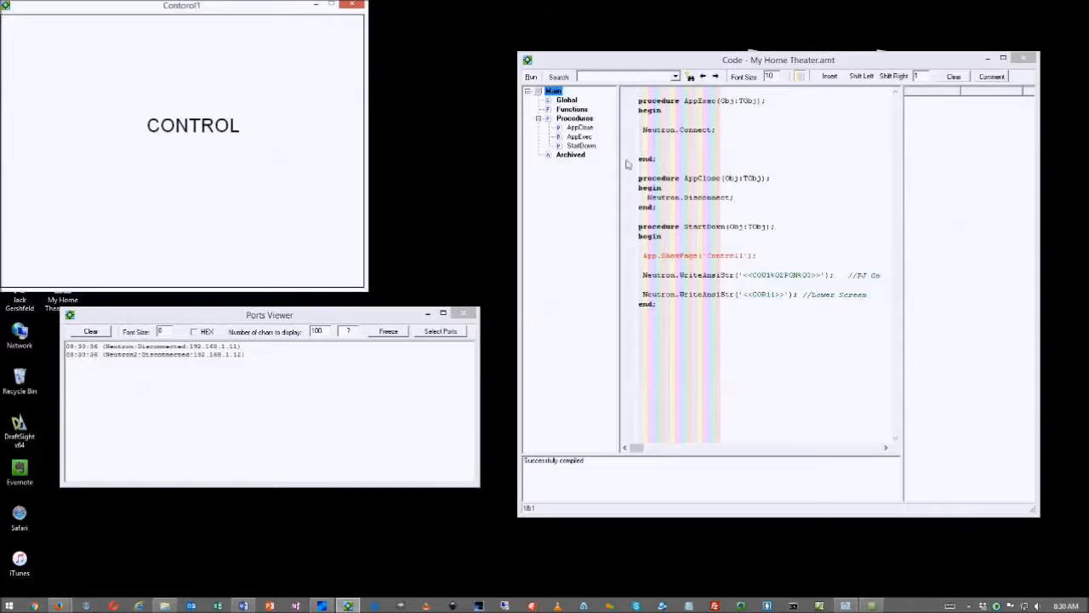
{"action": "left_click", "coordinate": [532, 78]}
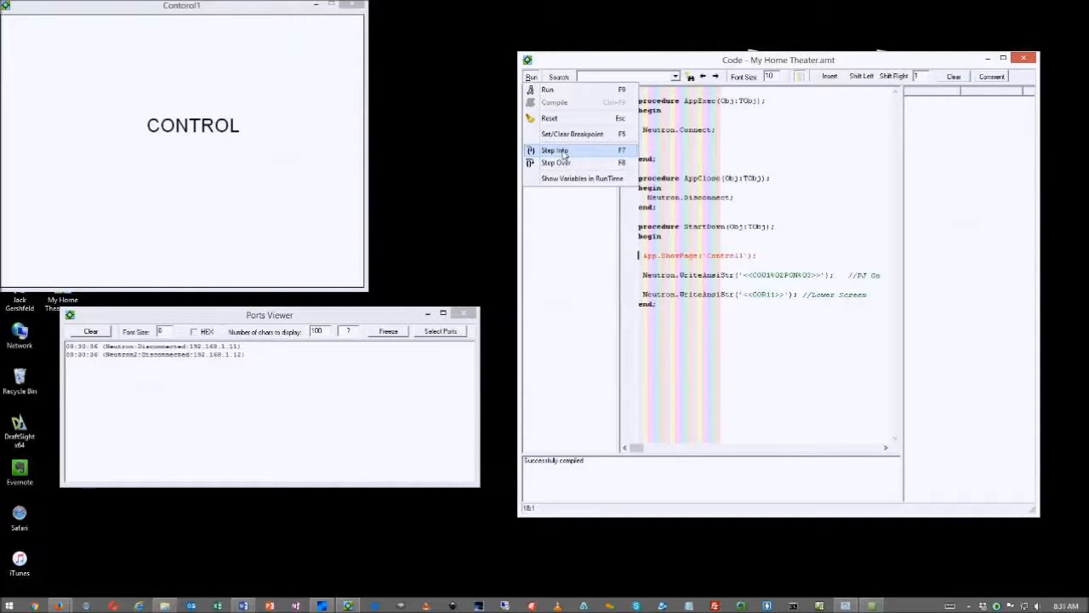
{"action": "left_click", "coordinate": [565, 153]}
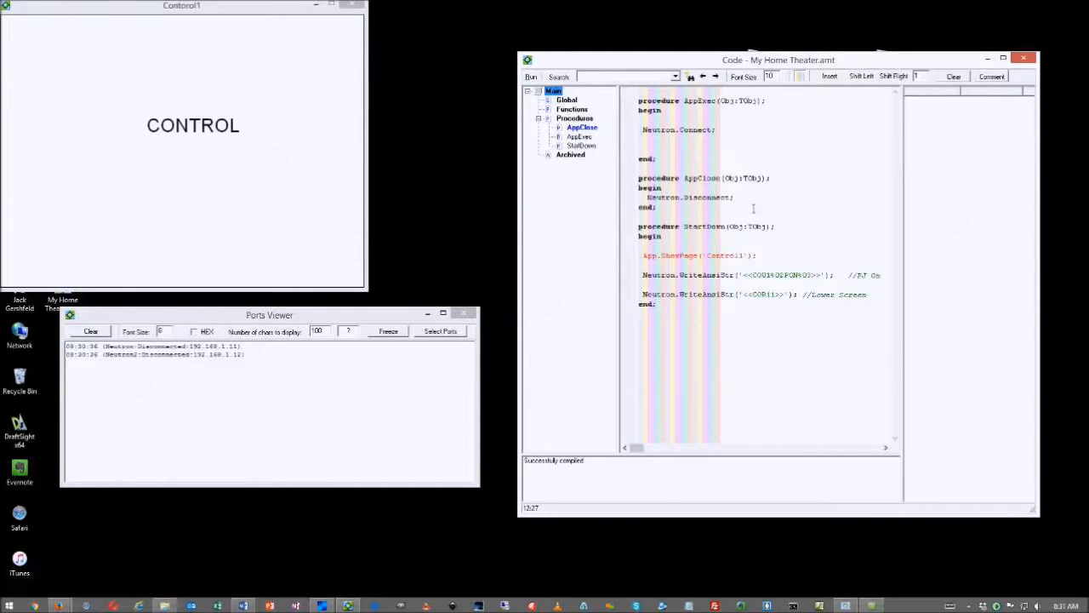
{"action": "key", "text": "F7"}
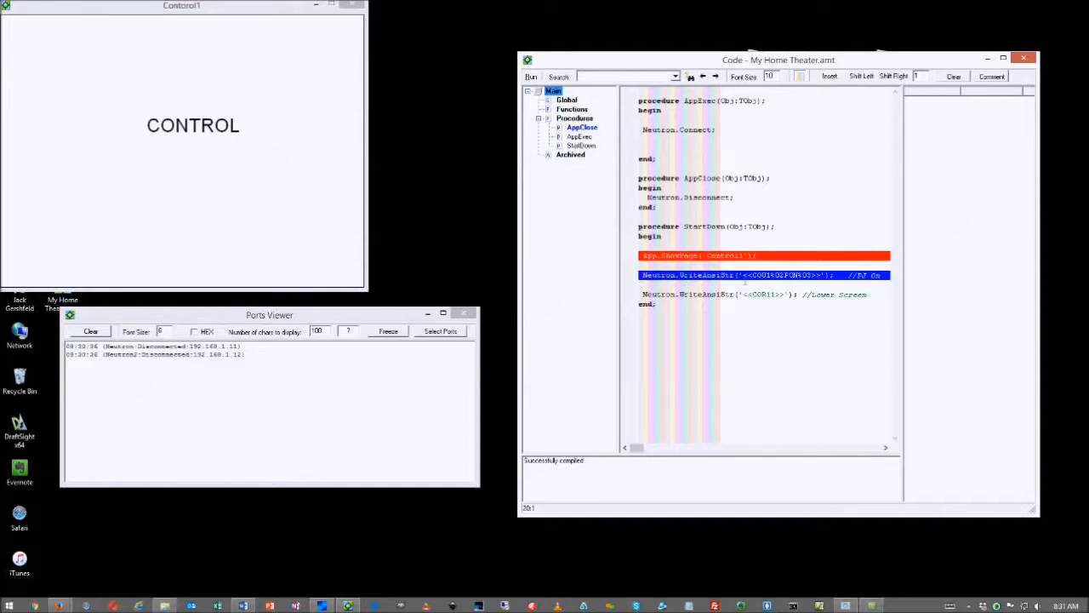
{"action": "key", "text": "F7"}
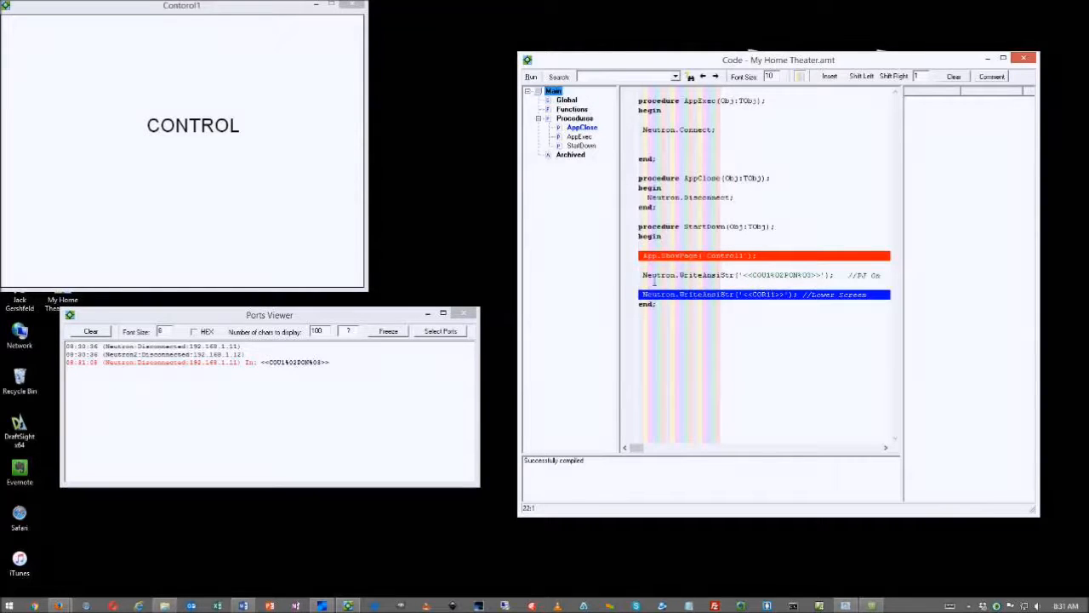
{"action": "left_click", "coordinate": [338, 368]}
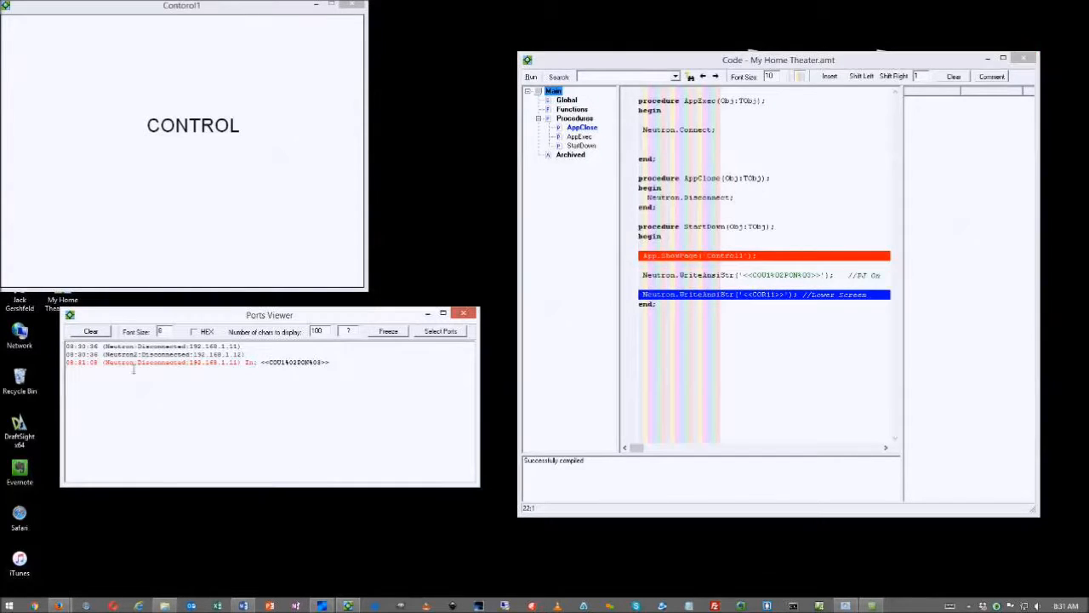
{"action": "left_click", "coordinate": [697, 305]}
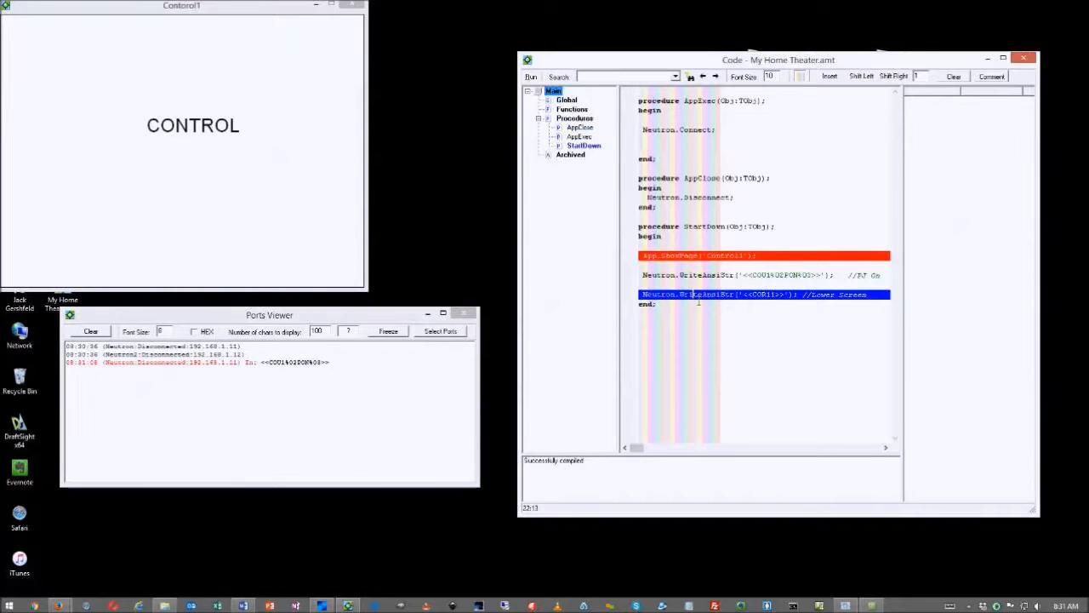
{"action": "key", "text": "F7"}
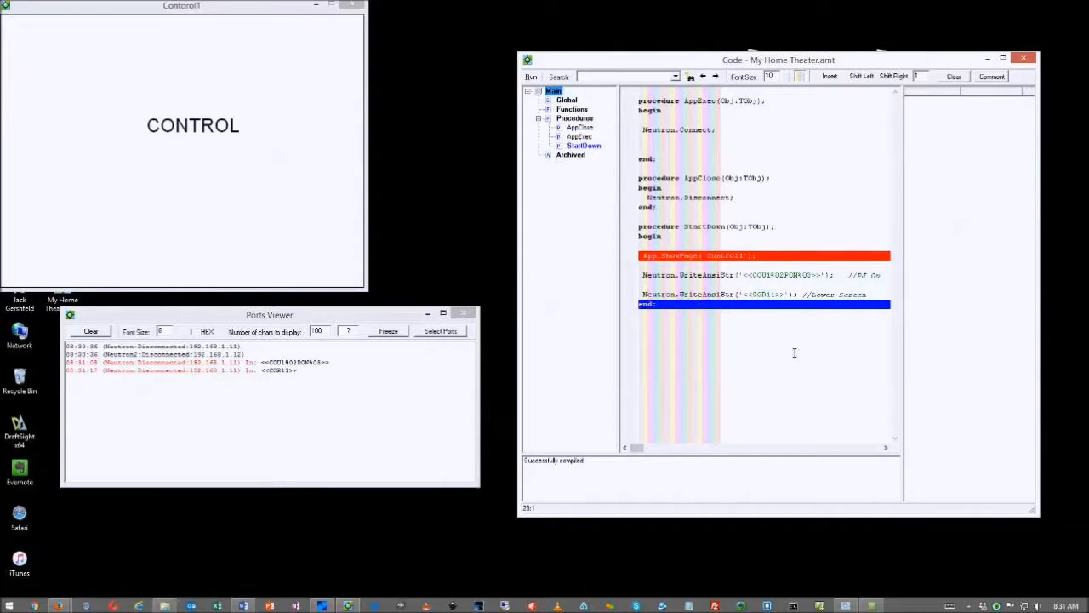
Let StartDown finish with F8, then close the Ports Viewer and Control1 run windows
{"action": "left_click", "coordinate": [772, 337]}
{"action": "left_click", "coordinate": [631, 258]}
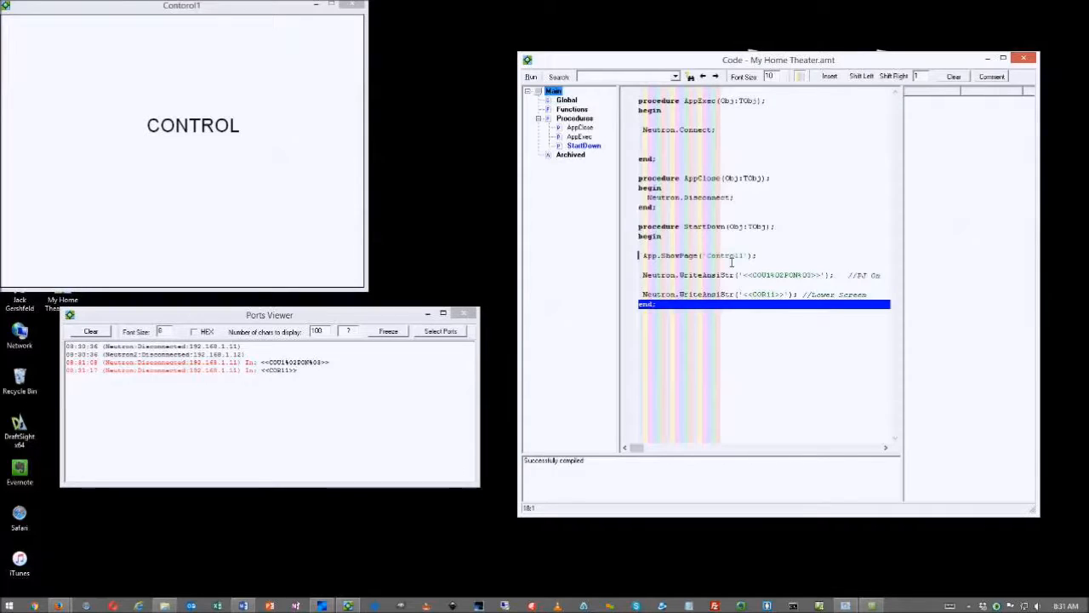
{"action": "left_click_drag", "start_coordinate": [780, 262], "coordinate": [640, 257]}
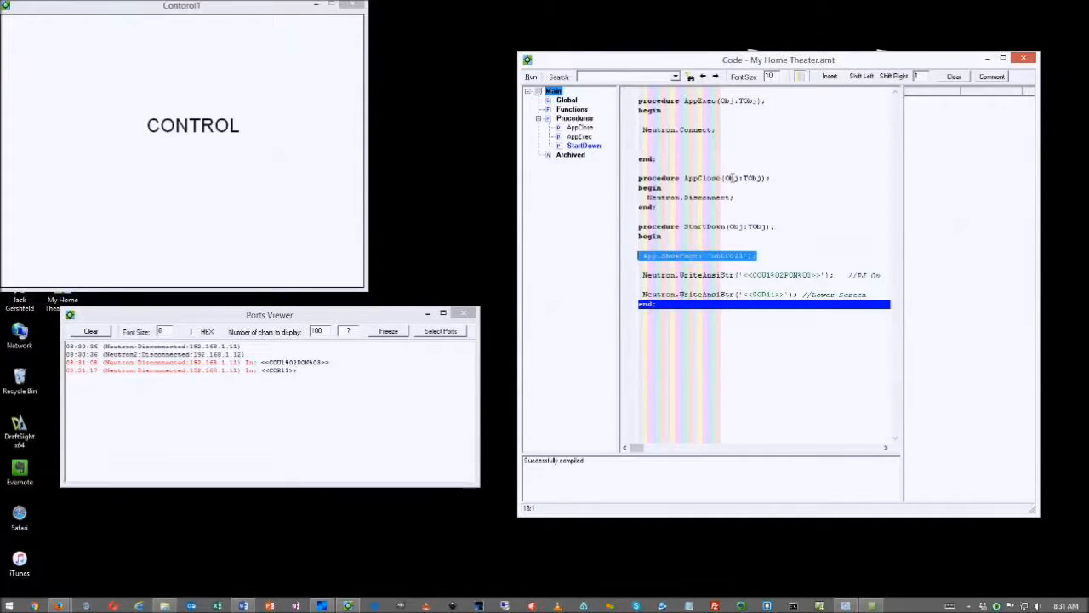
{"action": "key", "text": "F8"}
{"action": "left_click", "coordinate": [304, 158]}
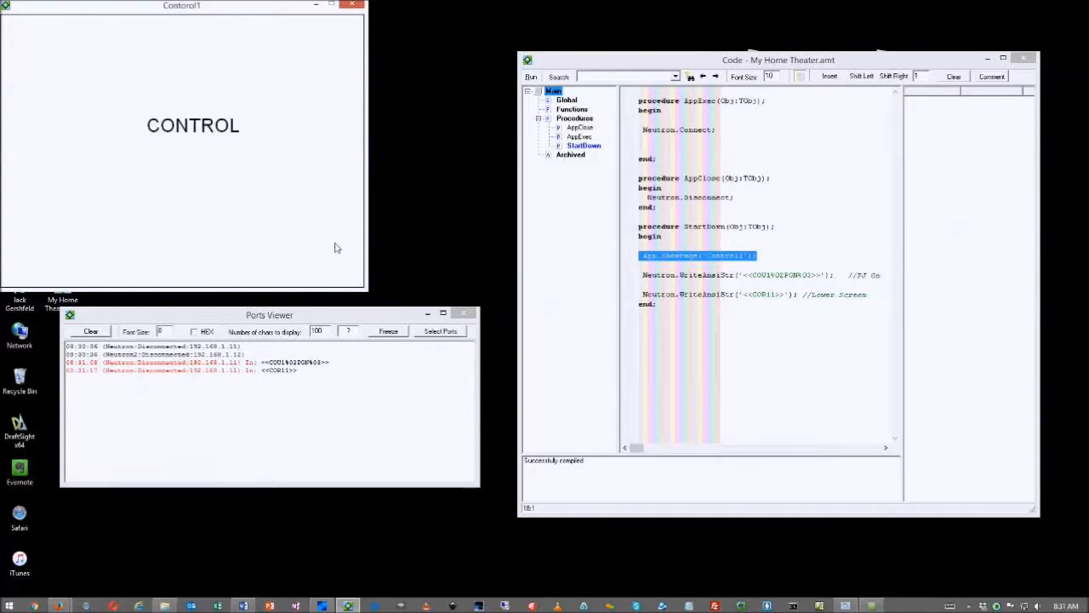
{"action": "left_click_drag", "start_coordinate": [311, 317], "coordinate": [260, 312]}
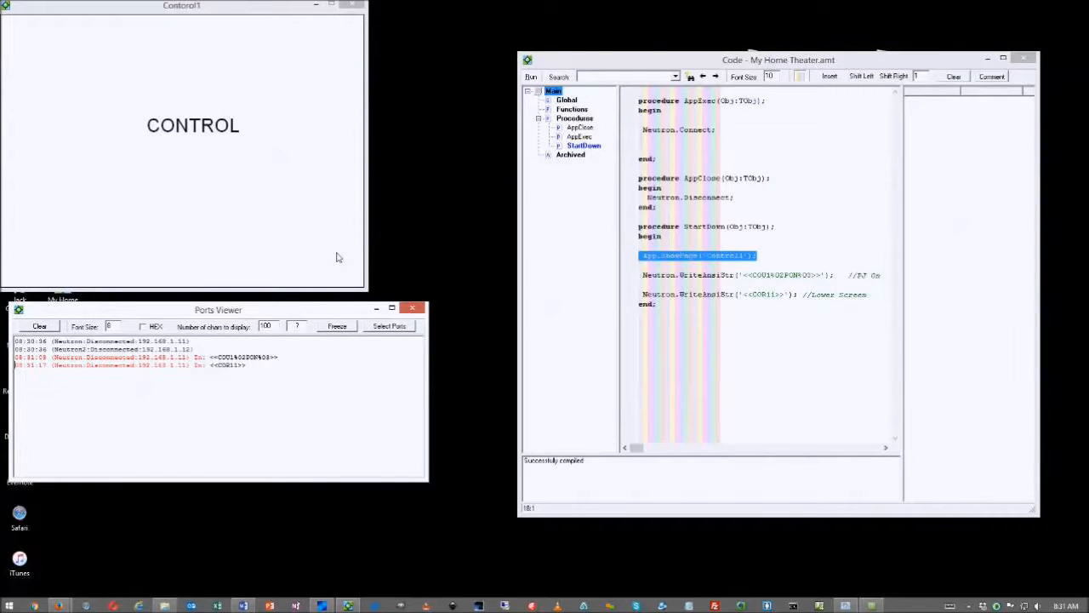
{"action": "key", "text": "Escape"}
{"action": "key", "text": "Escape"}
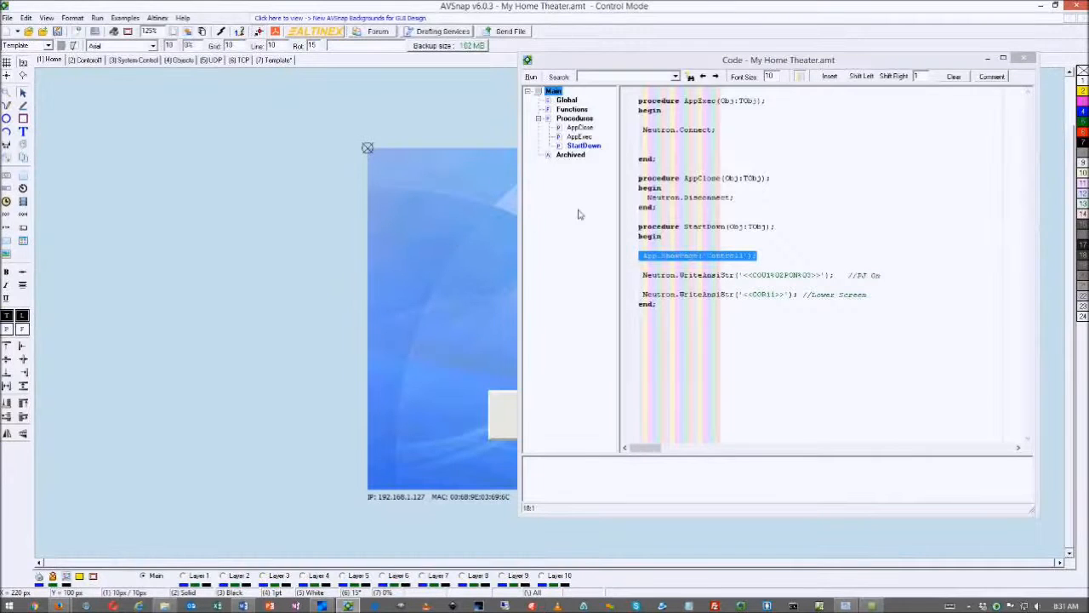
Dock the Code window at the right, move START up slightly, and show the (7) Template page
{"action": "left_click_drag", "start_coordinate": [657, 59], "coordinate": [1076, 69]}
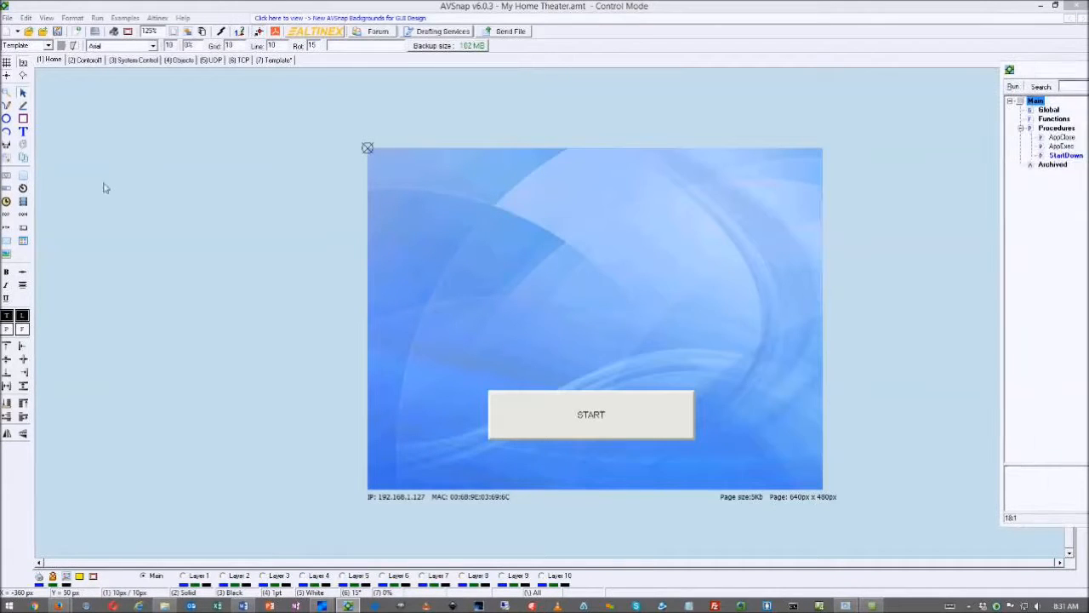
{"action": "mouse_move", "coordinate": [588, 431]}
{"action": "left_mouse_down"}
{"action": "mouse_move", "coordinate": [578, 378]}
{"action": "mouse_move", "coordinate": [586, 413]}
{"action": "left_mouse_up"}
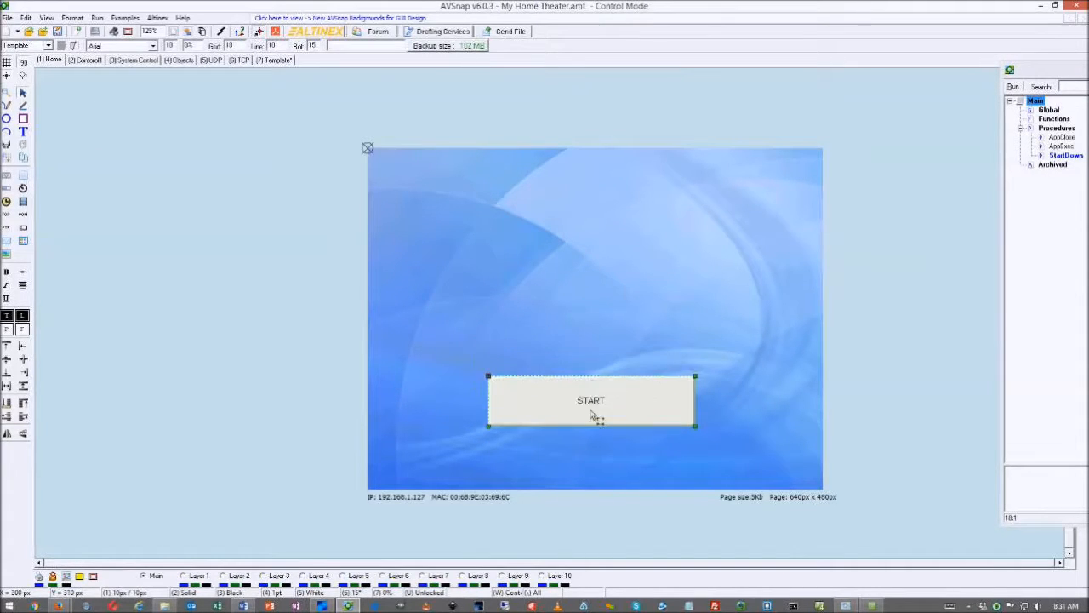
{"action": "left_click", "coordinate": [274, 61]}
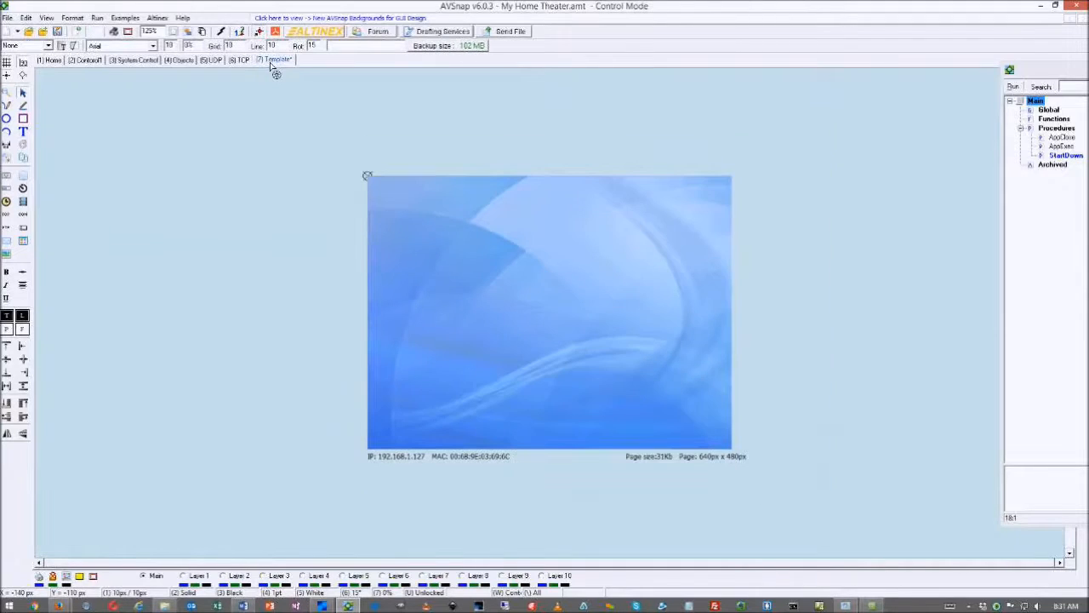
Draw a button at the Template page's lower right labelled HOME
{"action": "left_click", "coordinate": [23, 187]}
{"action": "left_click_drag", "start_coordinate": [664, 410], "coordinate": [726, 443]}
{"action": "double_click", "coordinate": [690, 428]}
{"action": "type", "text": "HOME"}
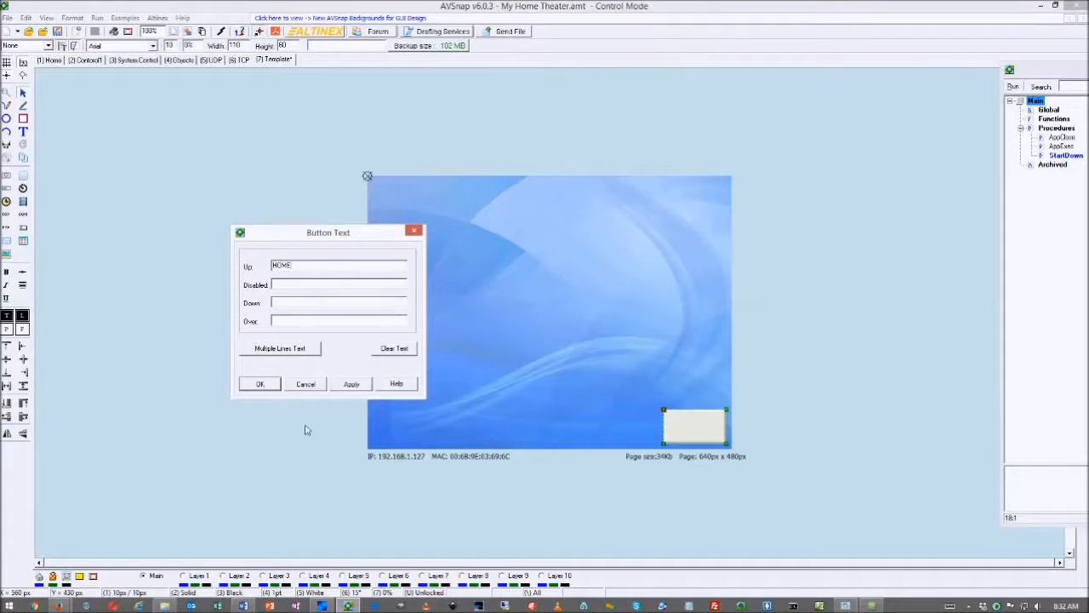
{"action": "left_click", "coordinate": [262, 384]}
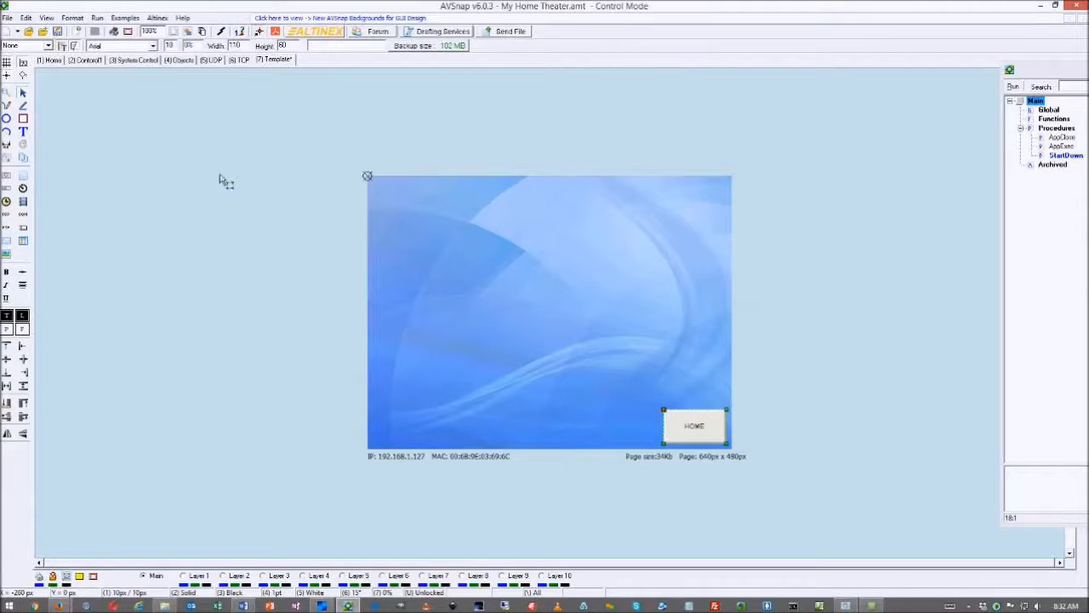
{"action": "key", "text": "Return"}
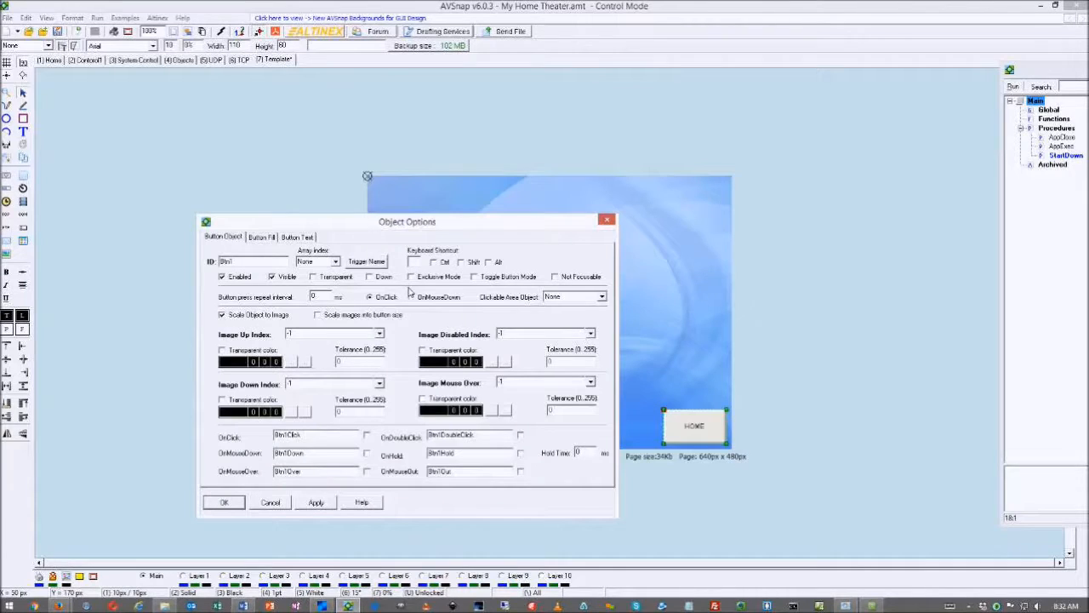
{"action": "left_click", "coordinate": [607, 220]}
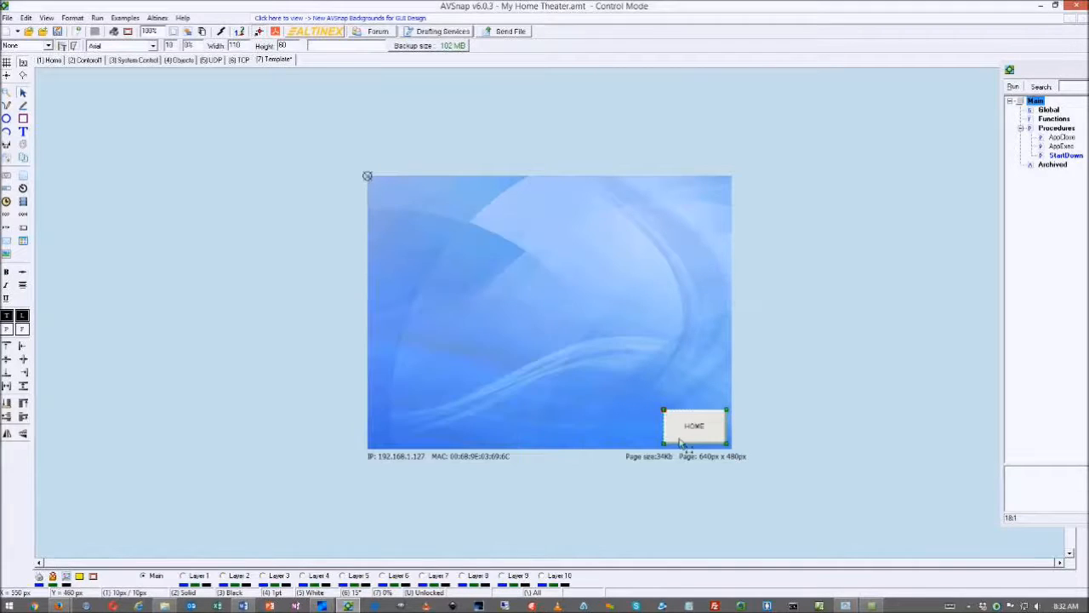
Give the HOME button a page link to the Home page
{"action": "right_click", "coordinate": [681, 431]}
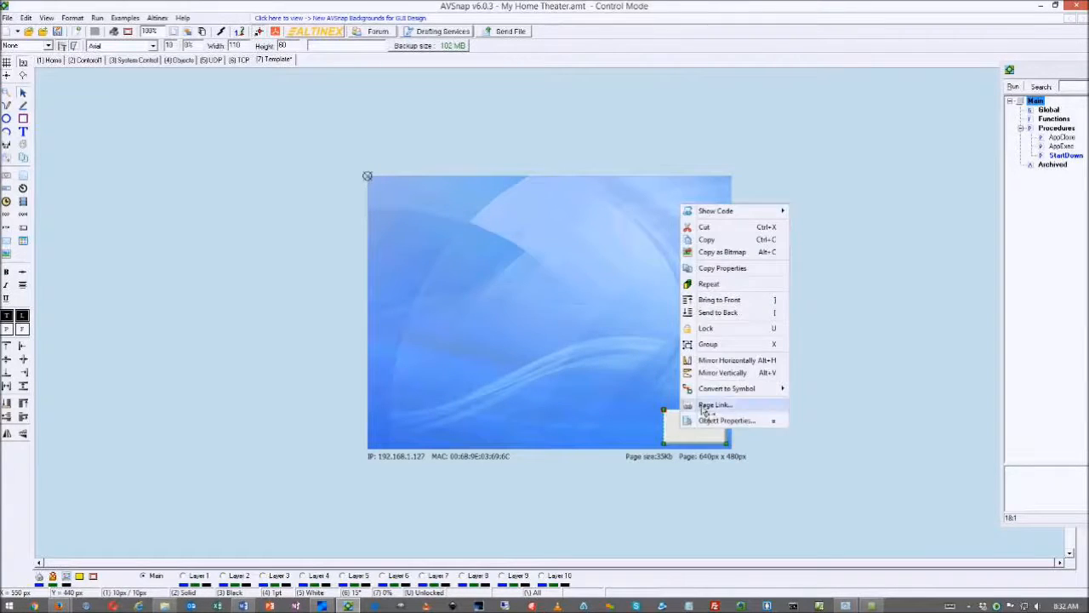
{"action": "left_click", "coordinate": [704, 407]}
{"action": "left_click", "coordinate": [621, 240]}
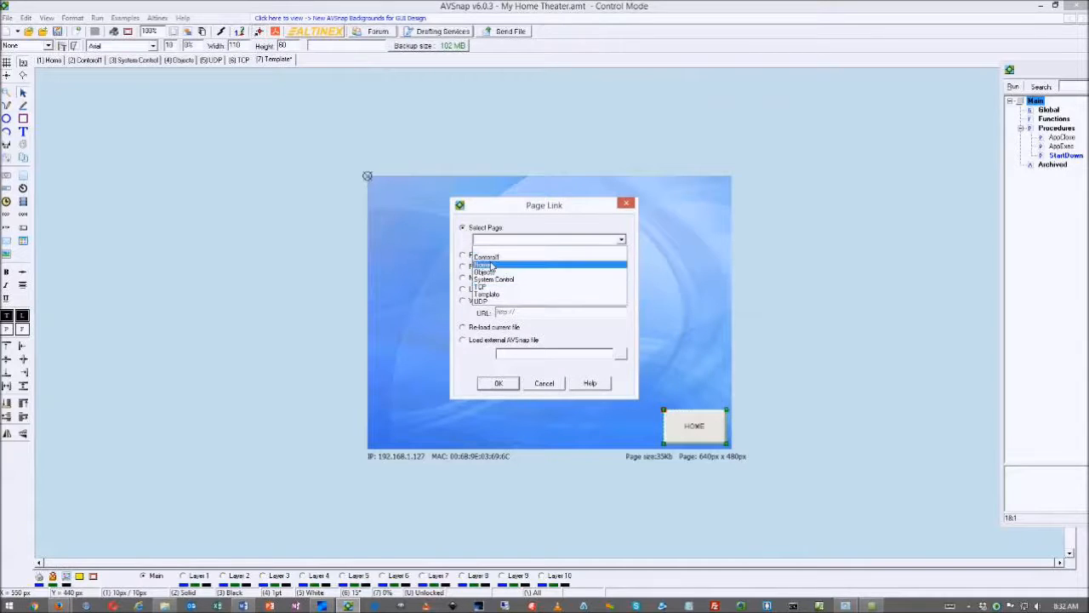
{"action": "left_click", "coordinate": [491, 266]}
{"action": "left_click", "coordinate": [498, 383]}
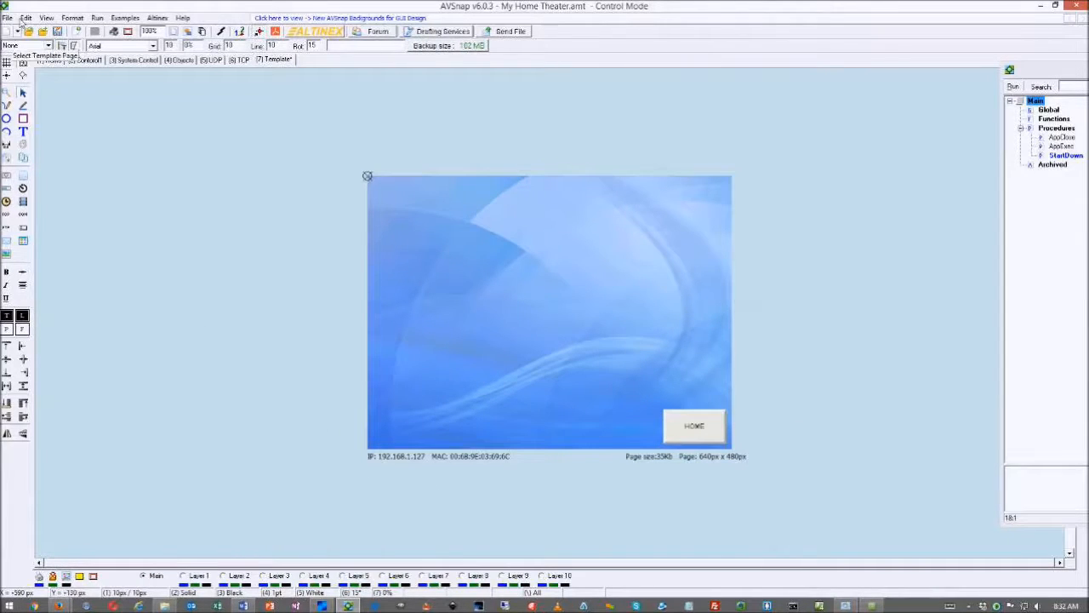
Run the project from the Home page and check that START opens the Control page
{"action": "left_click", "coordinate": [49, 60]}
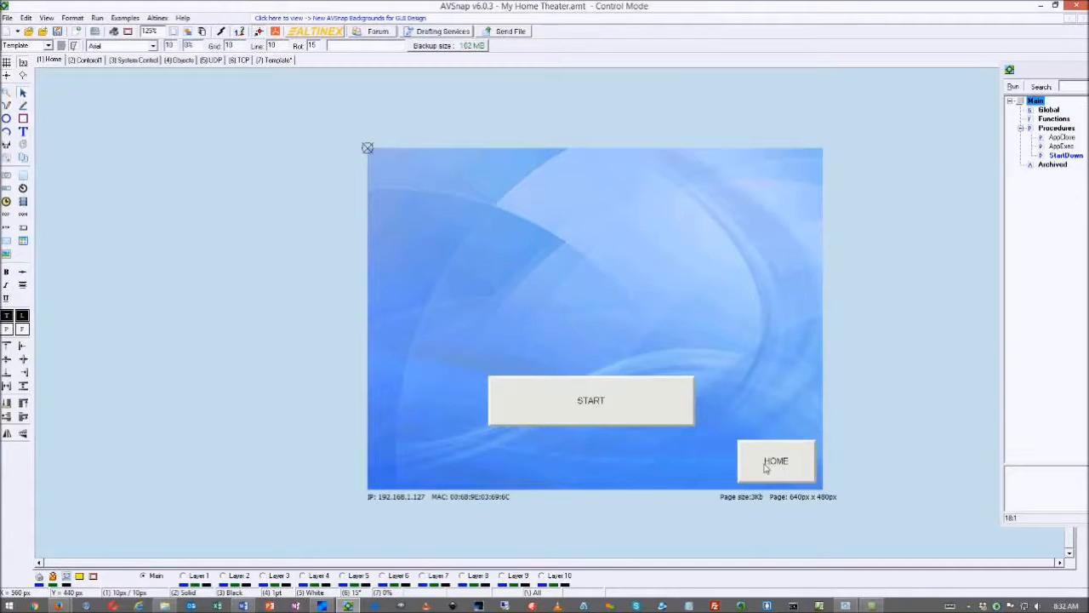
{"action": "key", "text": "F5"}
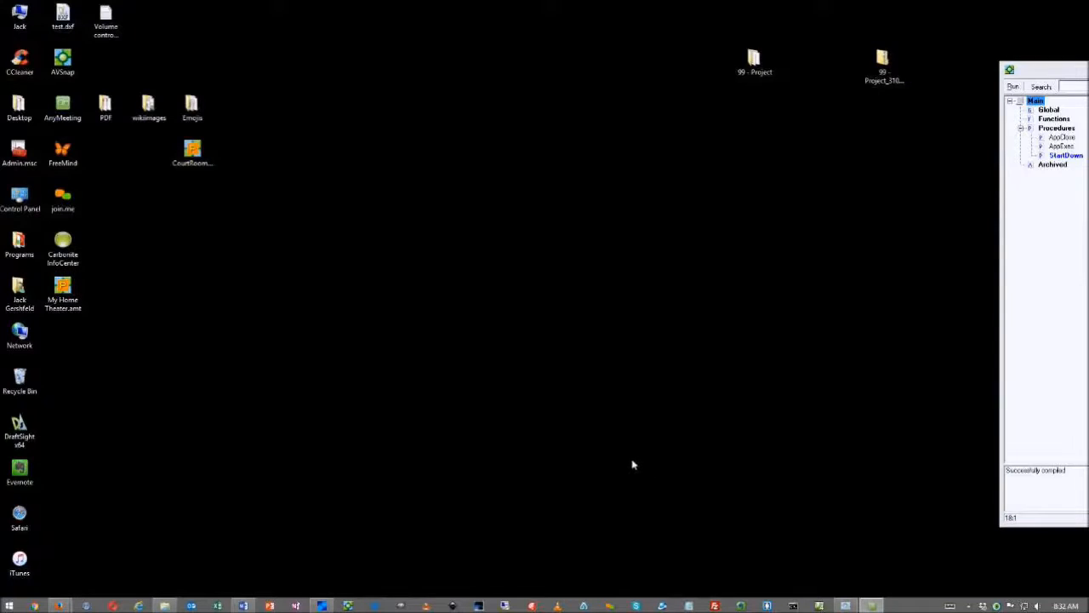
{"action": "left_click", "coordinate": [234, 233]}
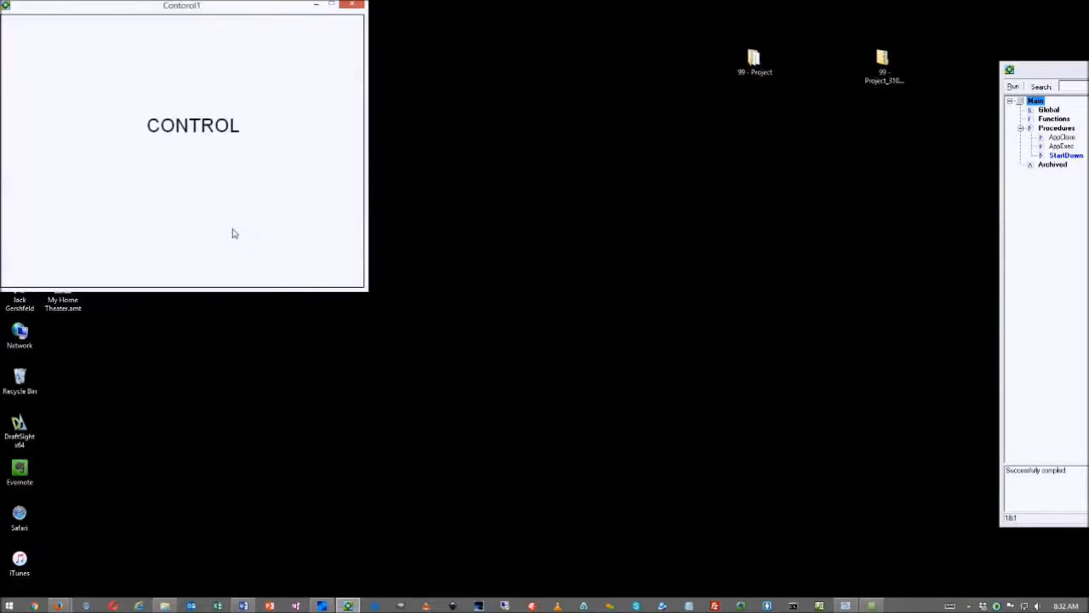
{"action": "key", "text": "Escape"}
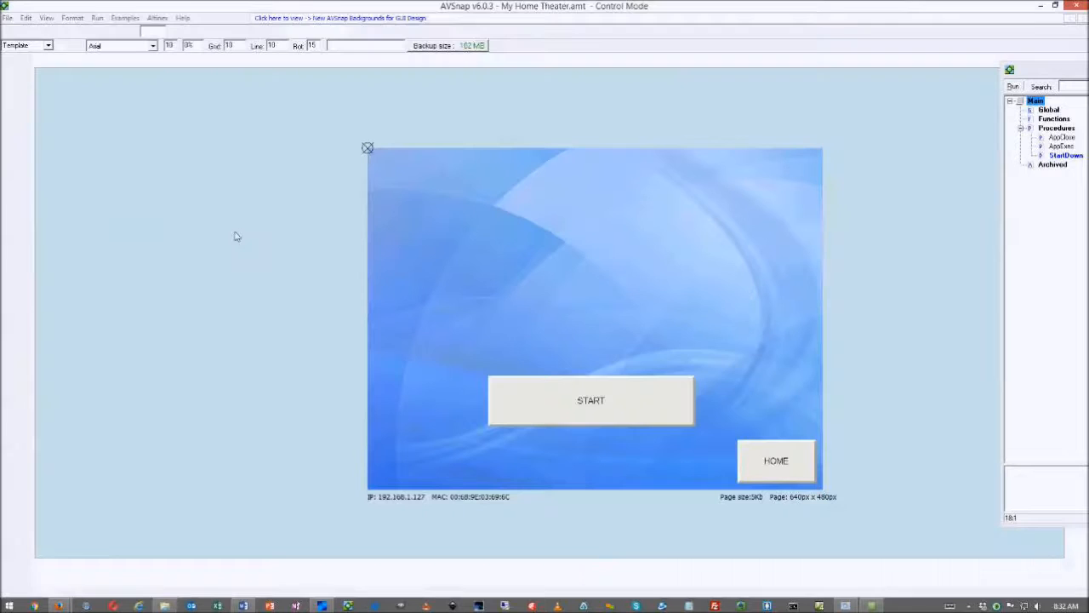
Set the Control1 page's template to Template
{"action": "left_click", "coordinate": [82, 62]}
{"action": "left_click", "coordinate": [26, 45]}
{"action": "left_click", "coordinate": [24, 64]}
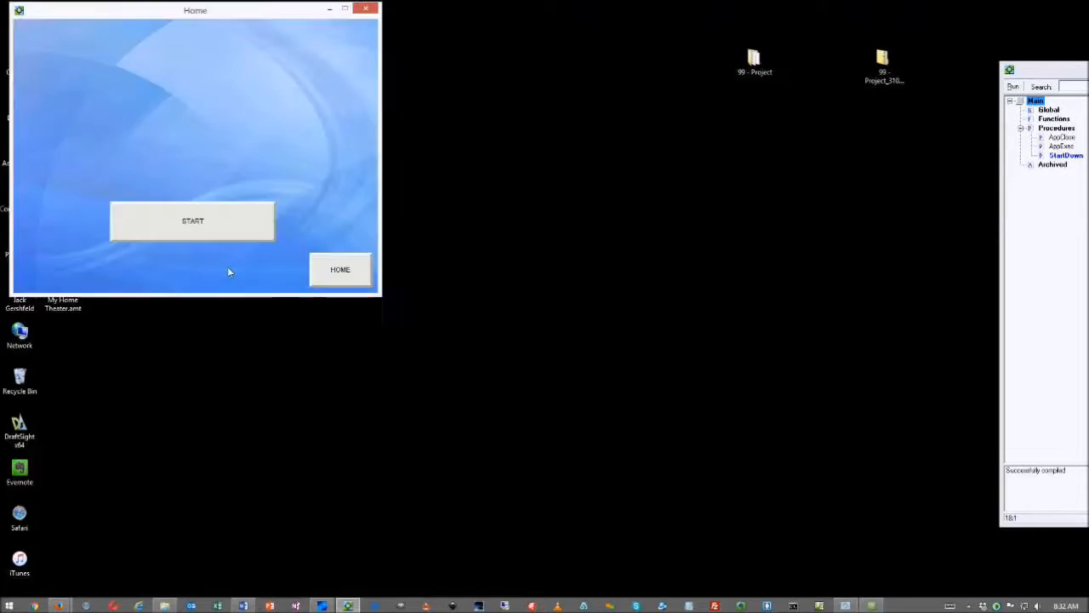
Test switching between Home and Control with START and HOME several times, then stop the run
{"action": "left_click", "coordinate": [217, 225]}
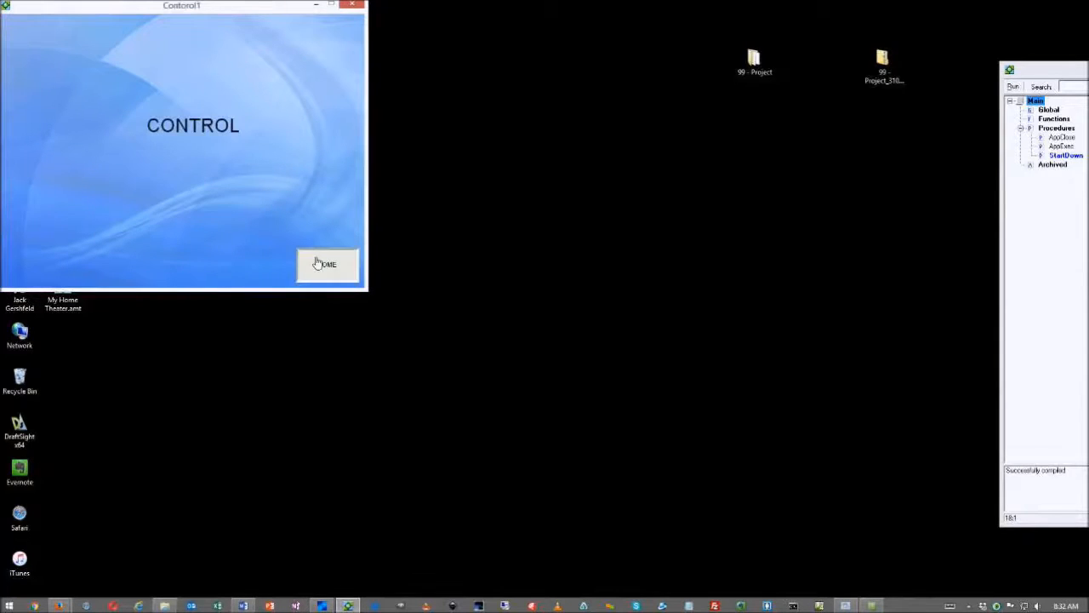
{"action": "left_click", "coordinate": [317, 260]}
{"action": "left_click", "coordinate": [222, 224]}
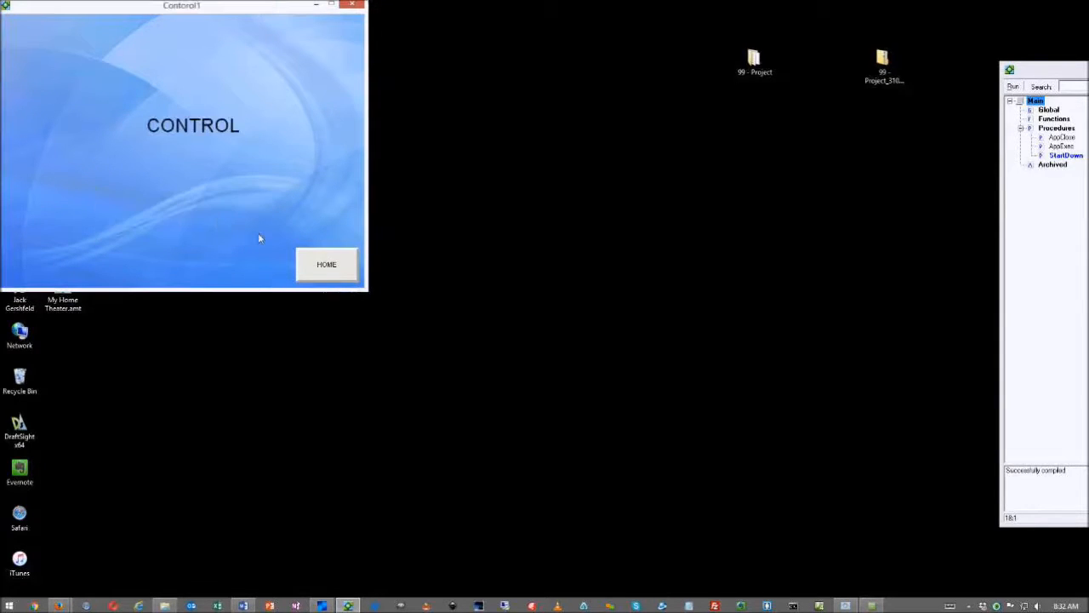
{"action": "left_click", "coordinate": [320, 265]}
{"action": "left_click_drag", "start_coordinate": [204, 12], "coordinate": [718, 97]}
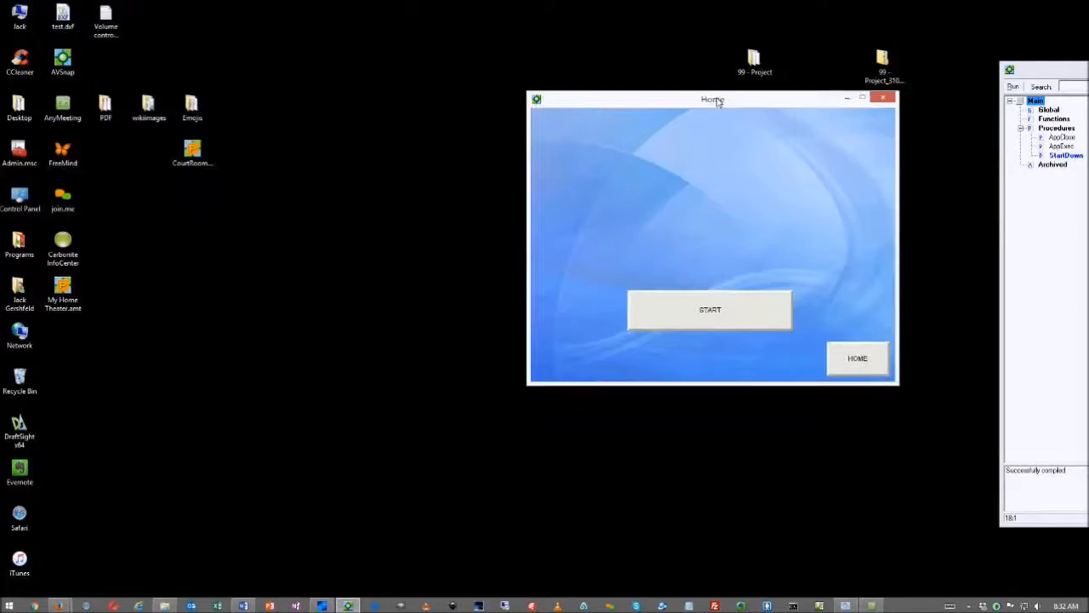
{"action": "left_click", "coordinate": [724, 312]}
{"action": "left_click_drag", "start_coordinate": [210, 25], "coordinate": [241, 170]}
{"action": "left_click", "coordinate": [364, 413]}
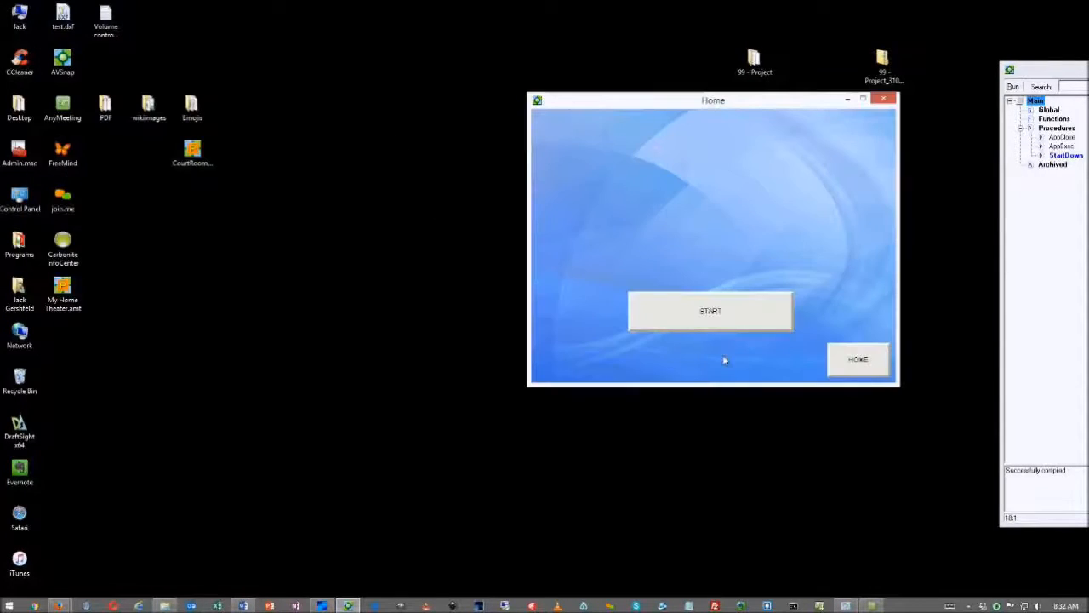
{"action": "left_click", "coordinate": [747, 324]}
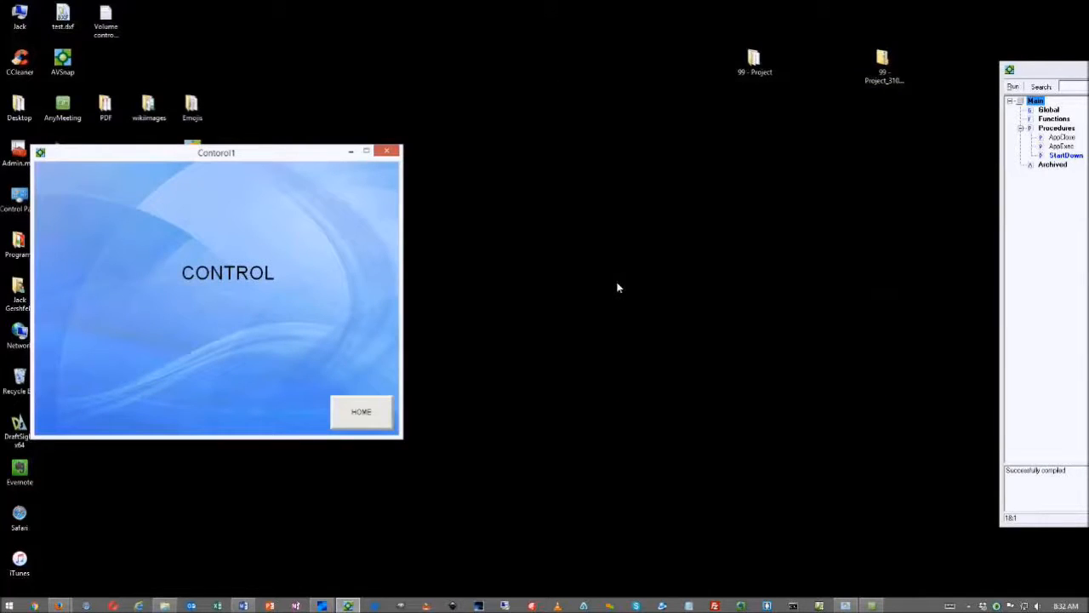
{"action": "key", "text": "Escape"}
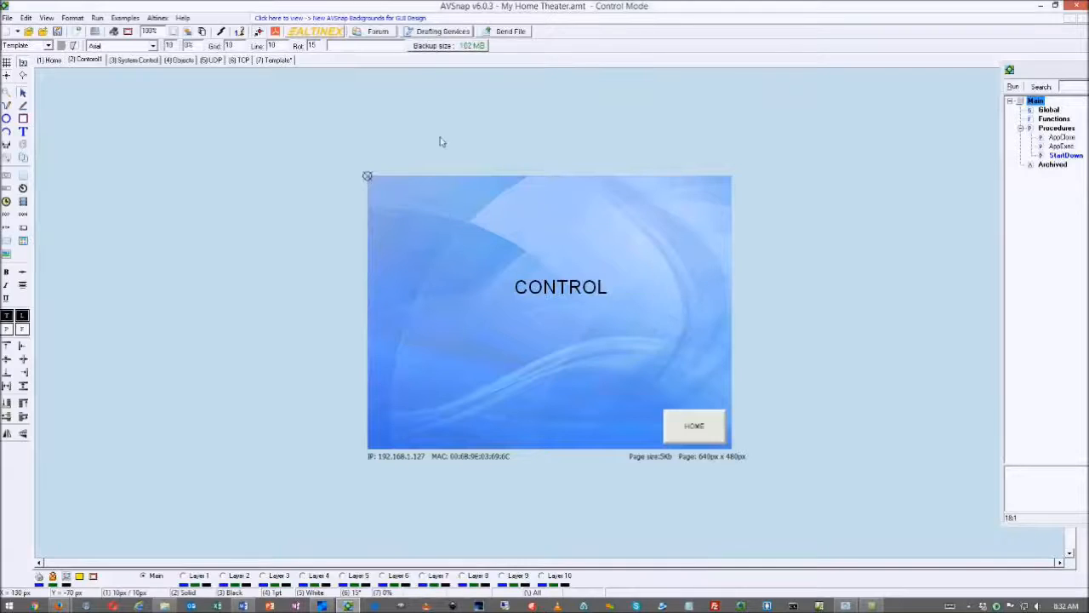
In Control1's Page Setup GUI Interface, enable No Borders and Align with startup page, then apply
{"action": "double_click", "coordinate": [441, 142]}
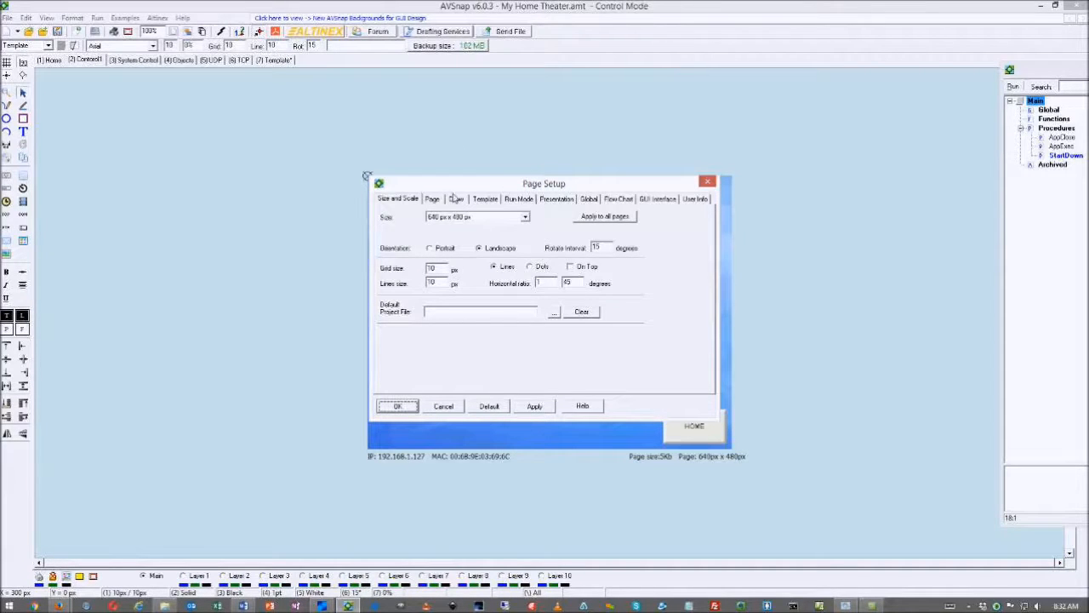
{"action": "left_click", "coordinate": [529, 201]}
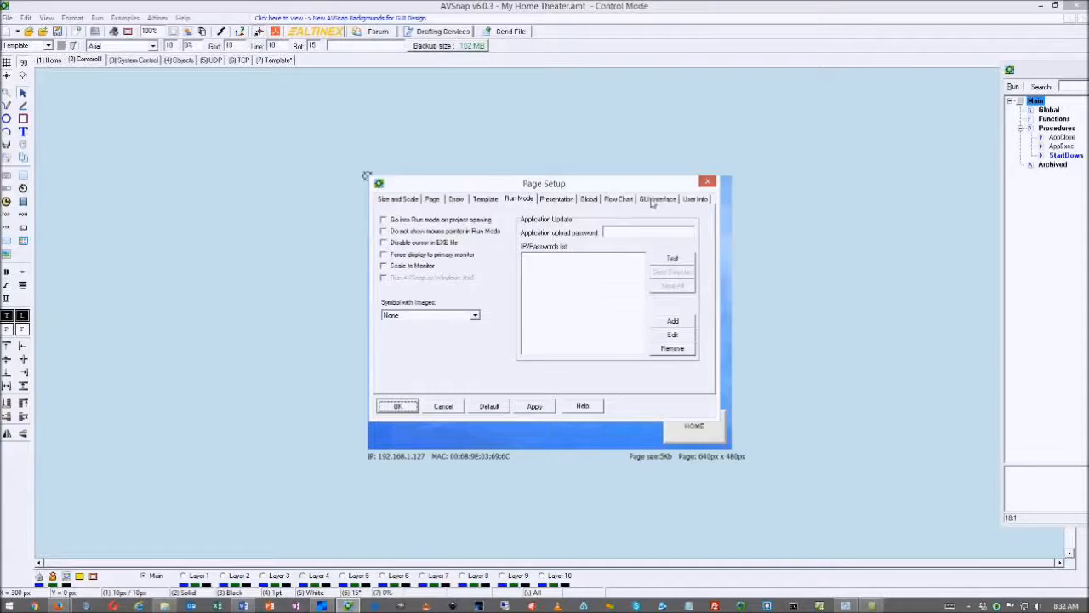
{"action": "left_click", "coordinate": [698, 202]}
{"action": "left_click", "coordinate": [664, 204]}
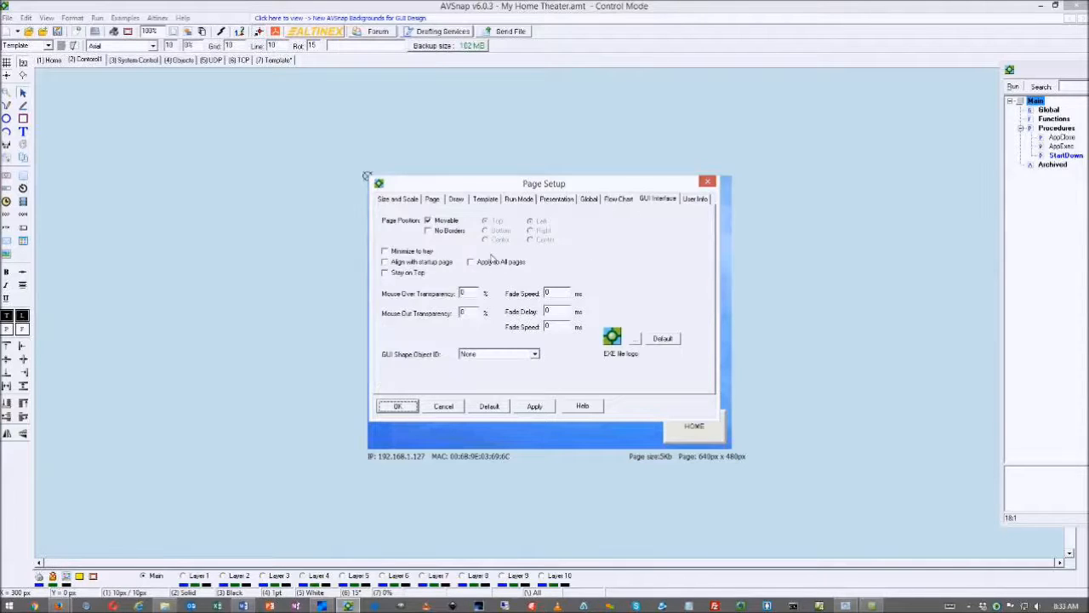
{"action": "left_click", "coordinate": [427, 231]}
{"action": "left_click", "coordinate": [385, 263]}
{"action": "left_click", "coordinate": [386, 263]}
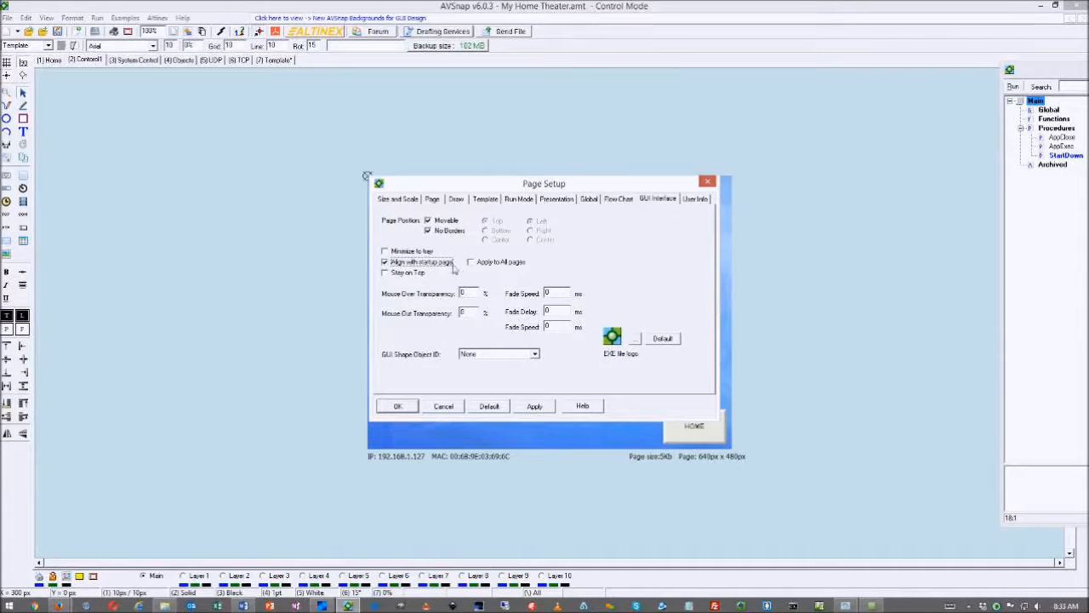
{"action": "left_click", "coordinate": [534, 406]}
{"action": "left_click", "coordinate": [397, 407]}
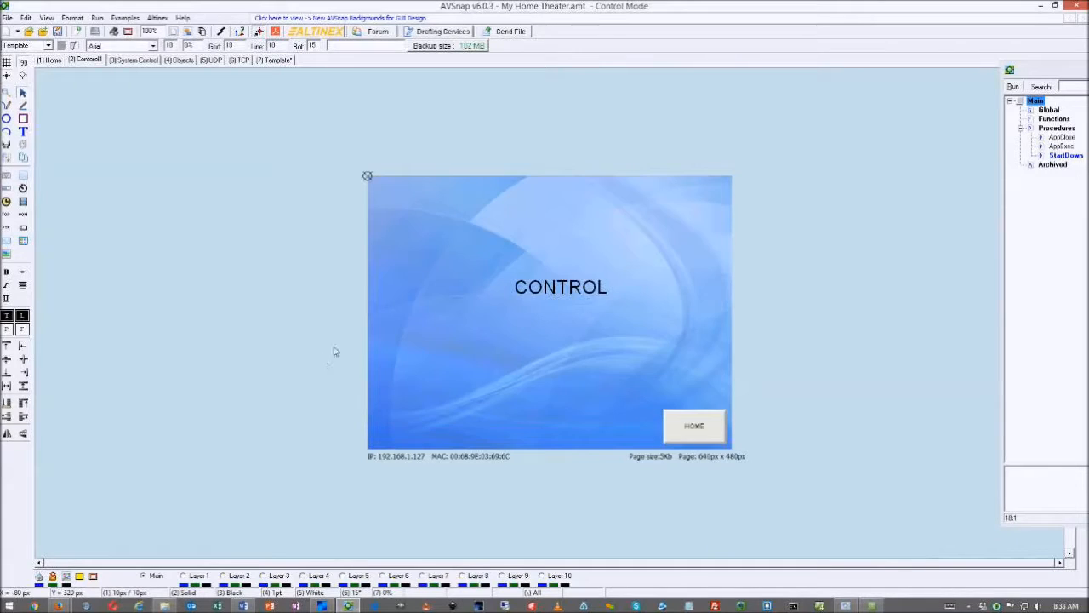
{"action": "key", "text": "F5"}
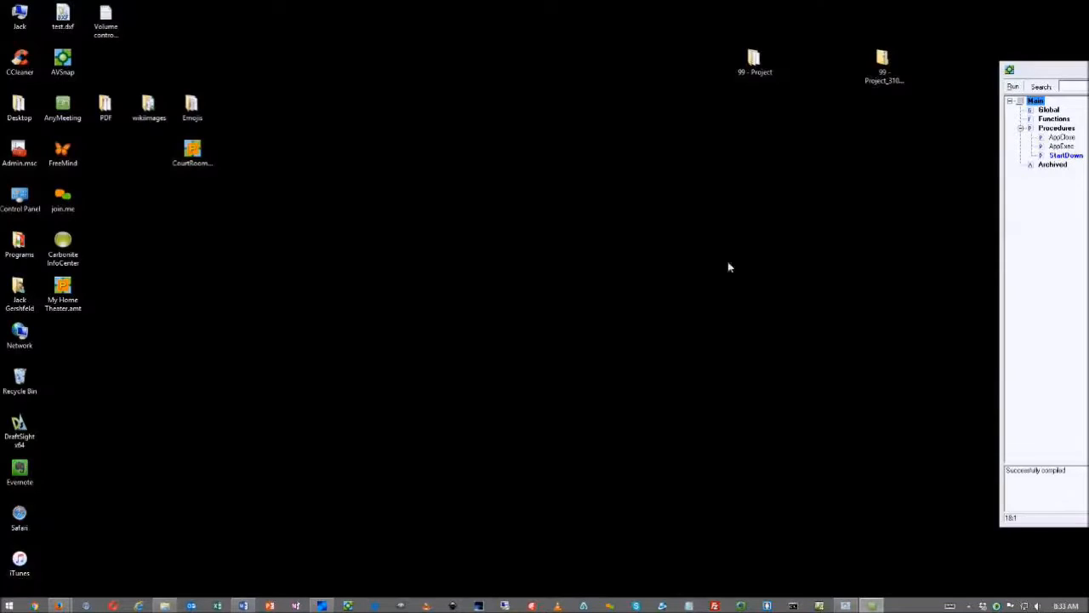
{"action": "left_click_drag", "start_coordinate": [689, 100], "coordinate": [330, 51]}
{"action": "left_click", "coordinate": [374, 273]}
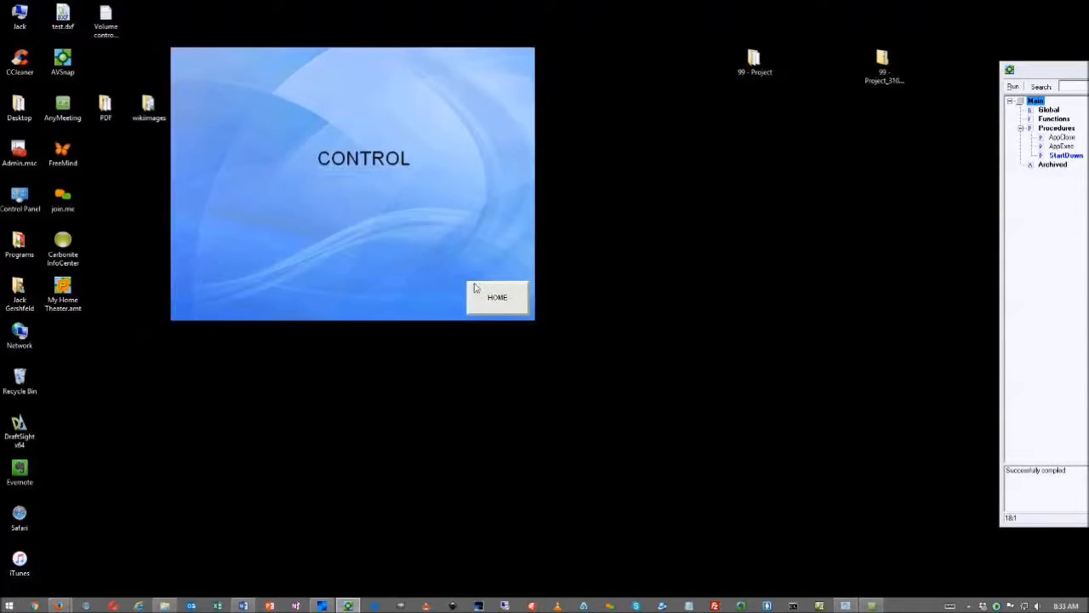
{"action": "left_click", "coordinate": [498, 299]}
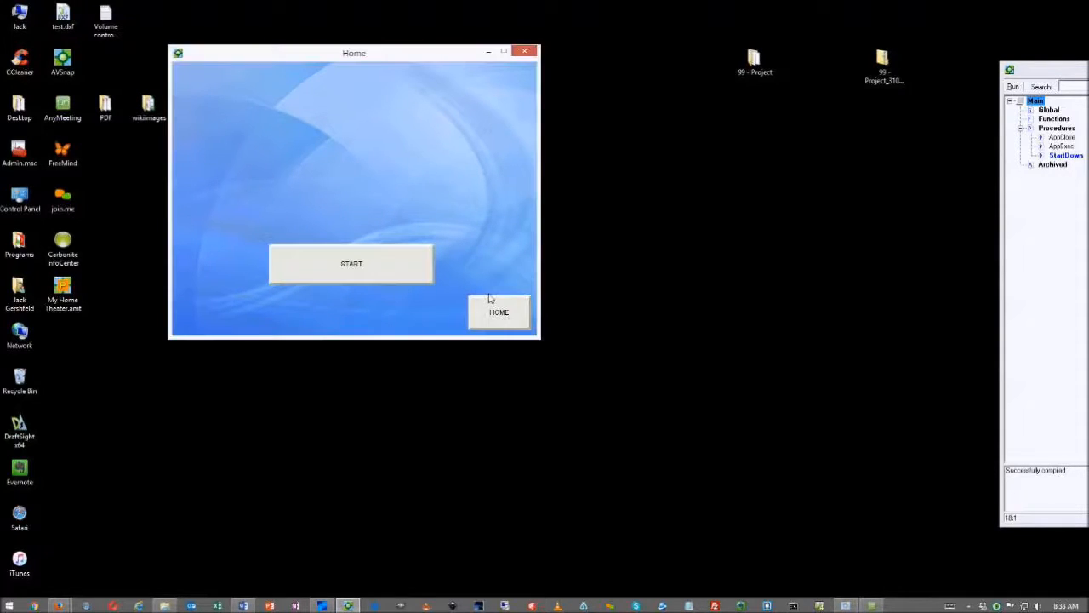
{"action": "left_click_drag", "start_coordinate": [345, 59], "coordinate": [232, 89]}
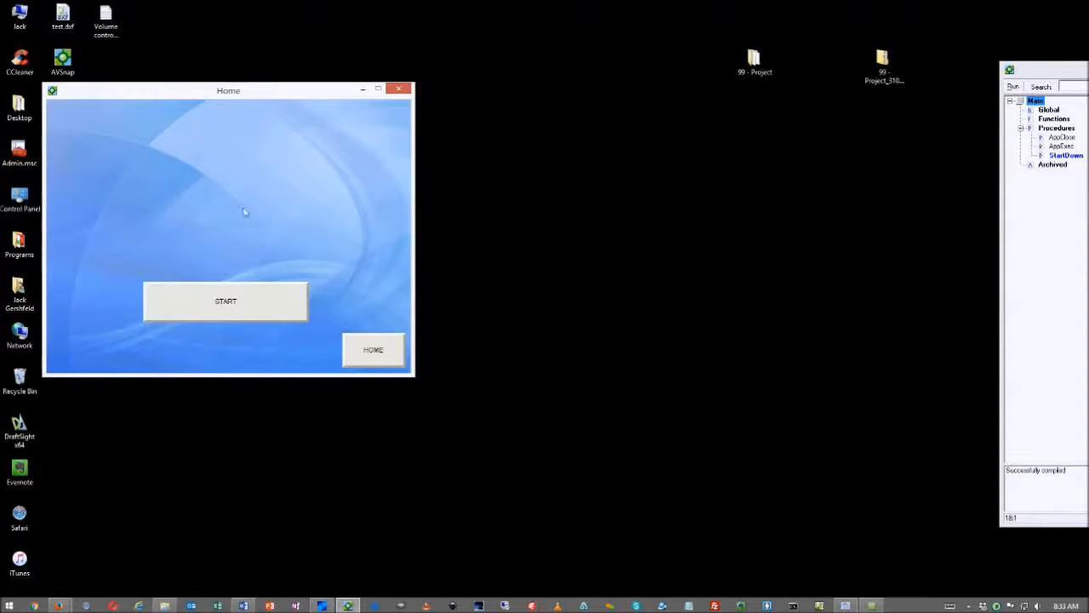
{"action": "left_click", "coordinate": [249, 300]}
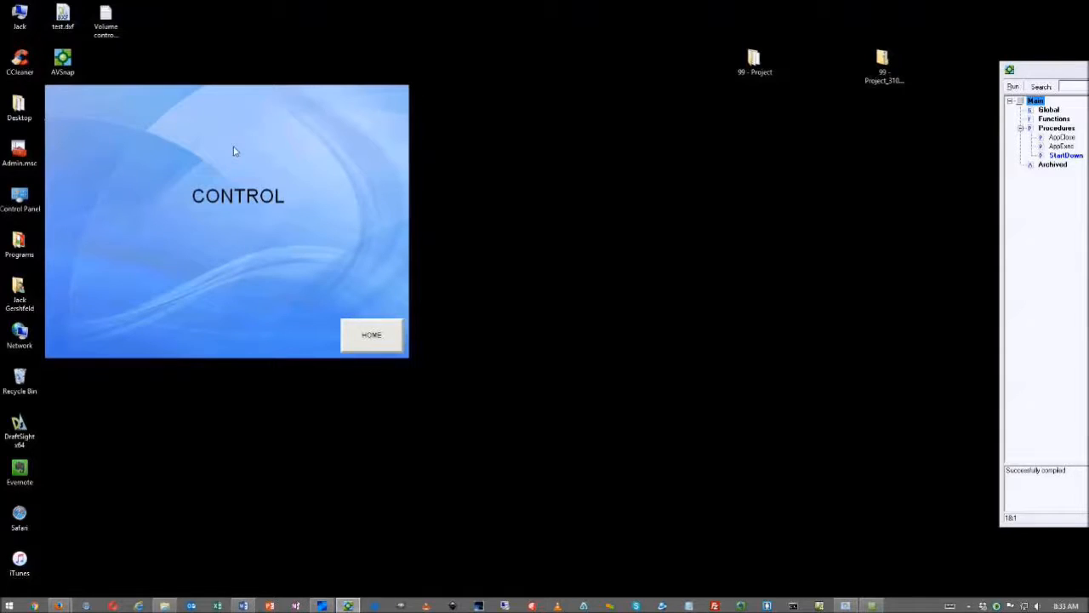
{"action": "key", "text": "Escape"}
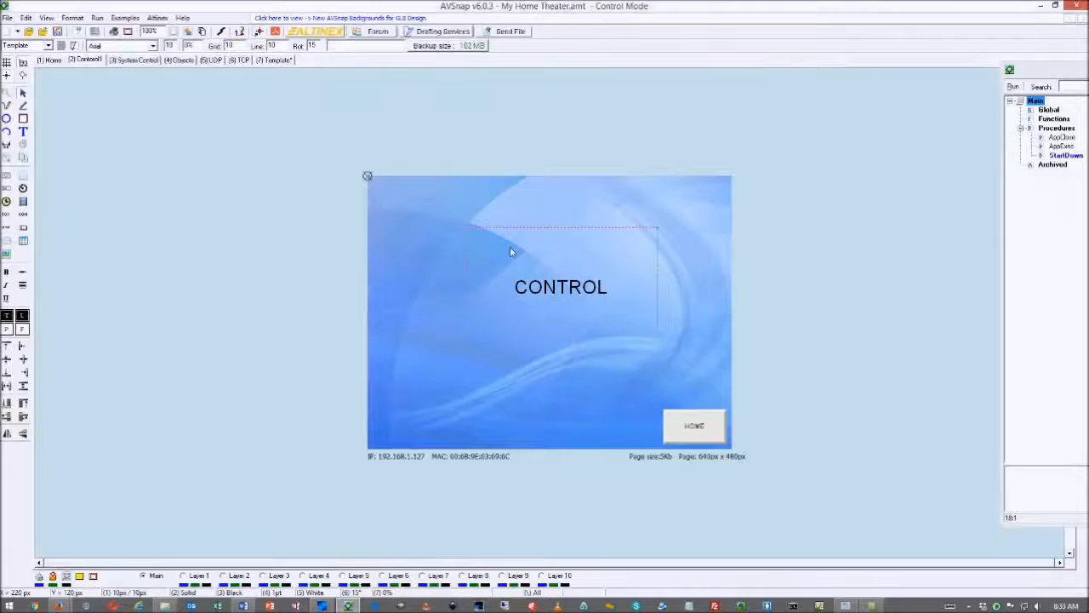
Enable Apply to All pages in Control1's Page Setup GUI Interface settings
{"action": "double_click", "coordinate": [311, 245]}
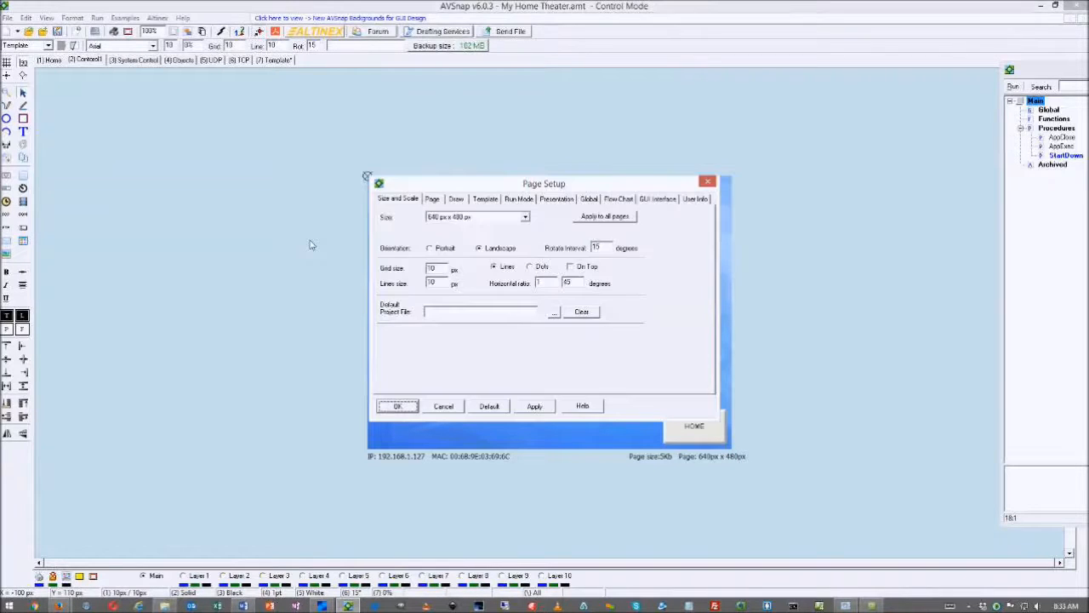
{"action": "left_click", "coordinate": [652, 201]}
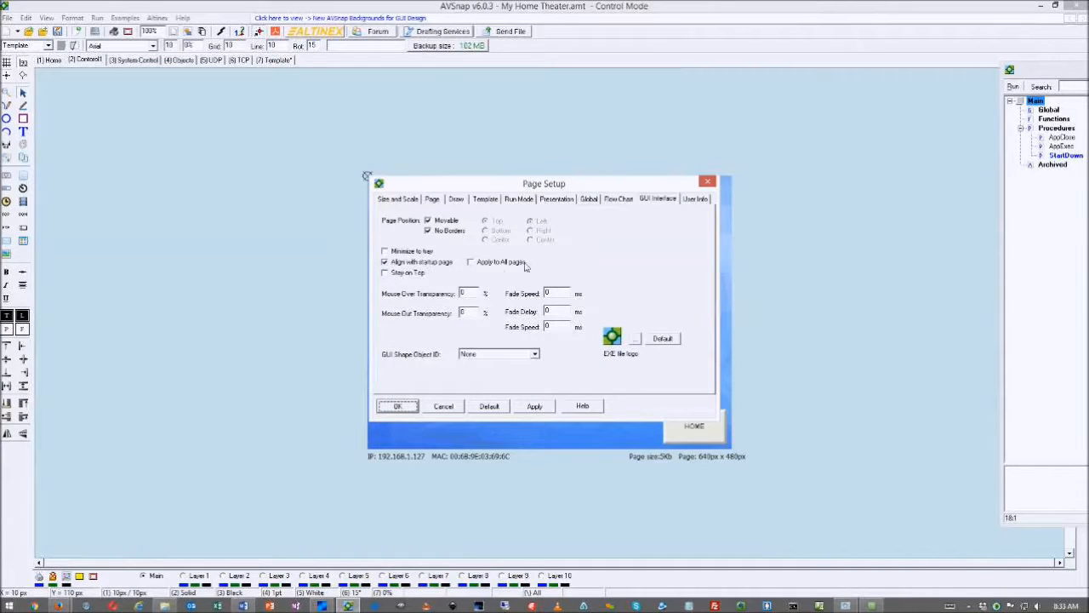
{"action": "left_click", "coordinate": [474, 262]}
{"action": "left_click", "coordinate": [536, 406]}
{"action": "left_click", "coordinate": [404, 407]}
Test-run with F5, going to CONTROL via START and back via HOME, then stop
{"action": "key", "text": "F5"}
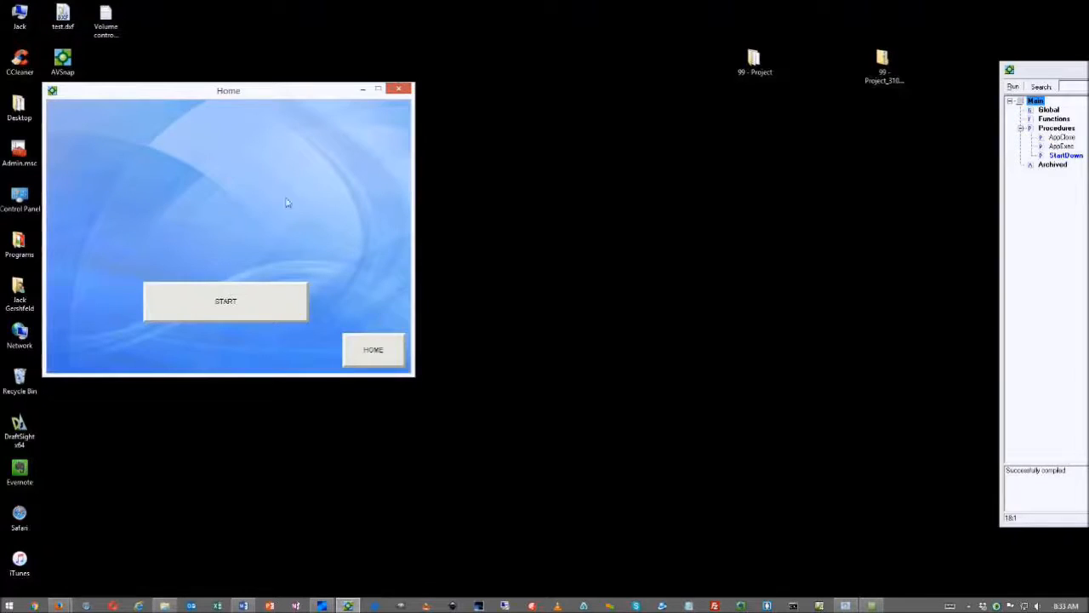
{"action": "left_click", "coordinate": [267, 312]}
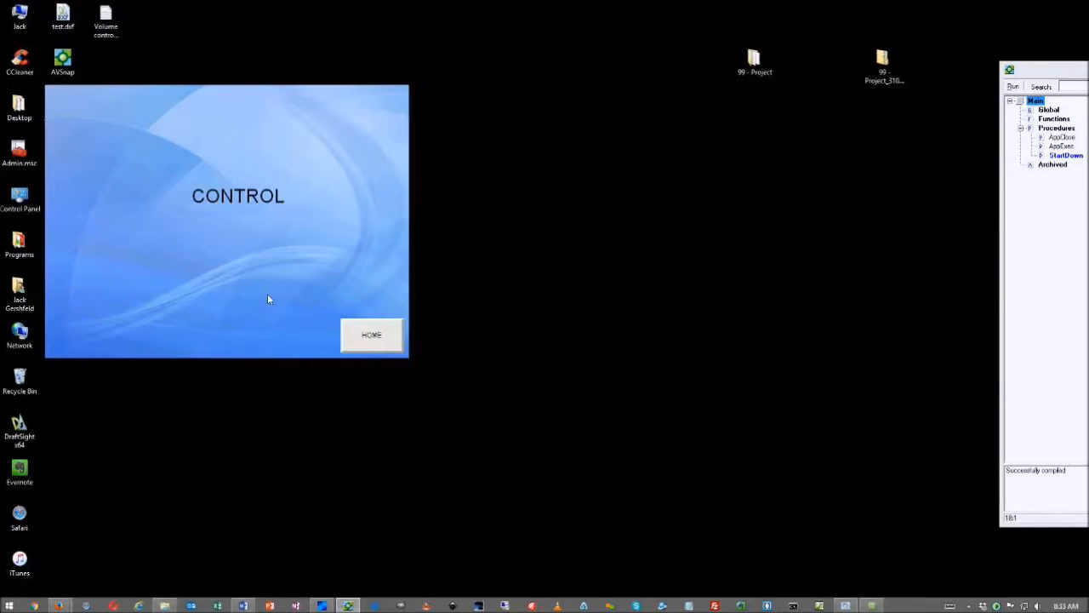
{"action": "left_click", "coordinate": [358, 336]}
{"action": "key", "text": "Escape"}
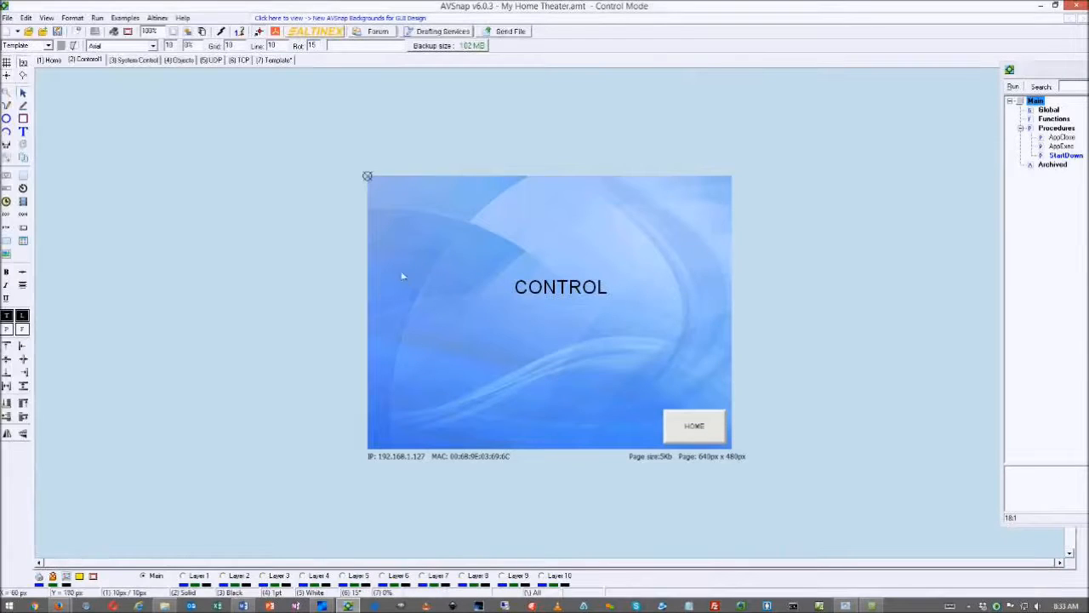
Set the Home page to No Borders in its Page Setup GUI Interface settings
{"action": "left_click", "coordinate": [49, 59]}
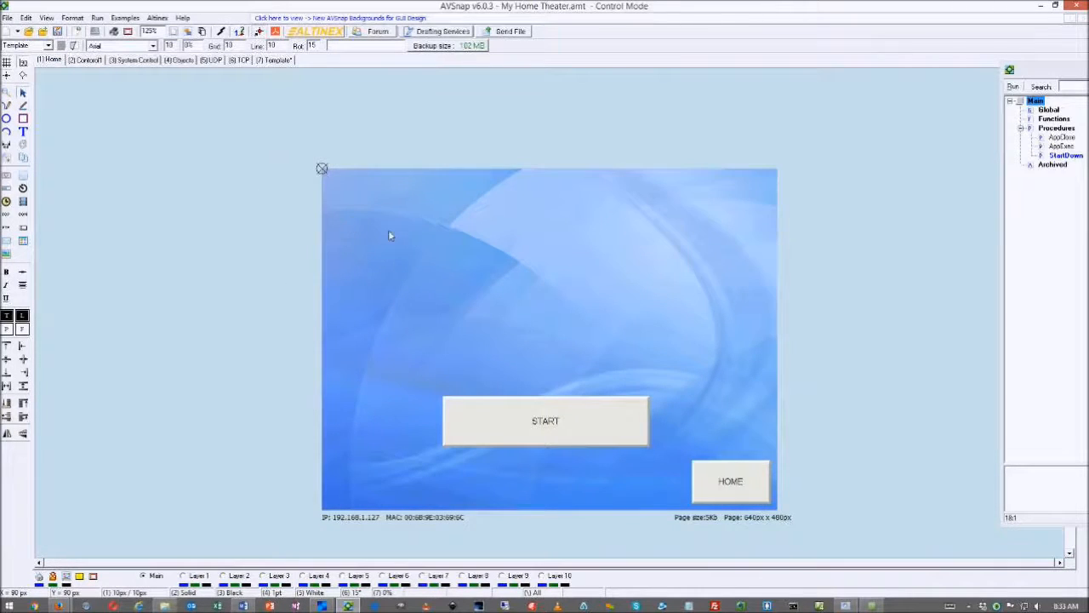
{"action": "double_click", "coordinate": [389, 236]}
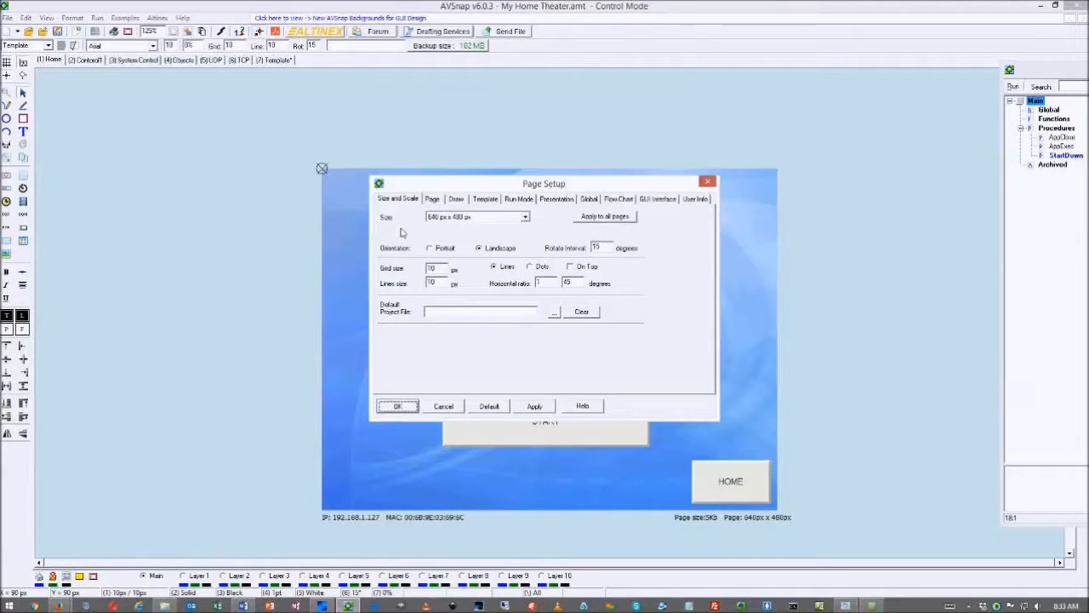
{"action": "left_click", "coordinate": [656, 198]}
{"action": "left_click", "coordinate": [386, 263]}
{"action": "left_click", "coordinate": [385, 263]}
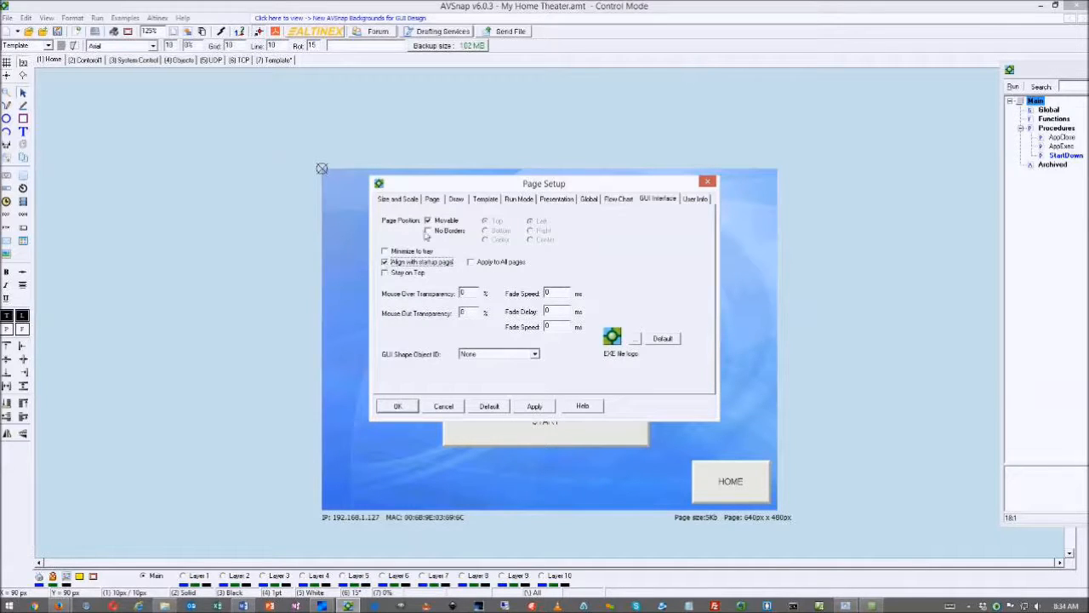
{"action": "left_click", "coordinate": [428, 231]}
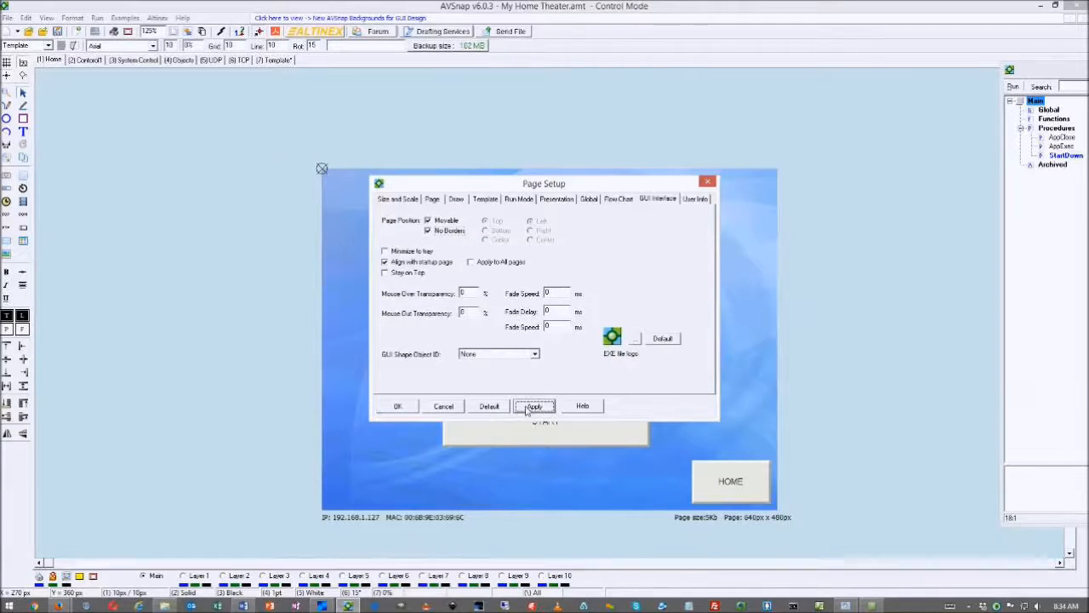
{"action": "left_click", "coordinate": [397, 408]}
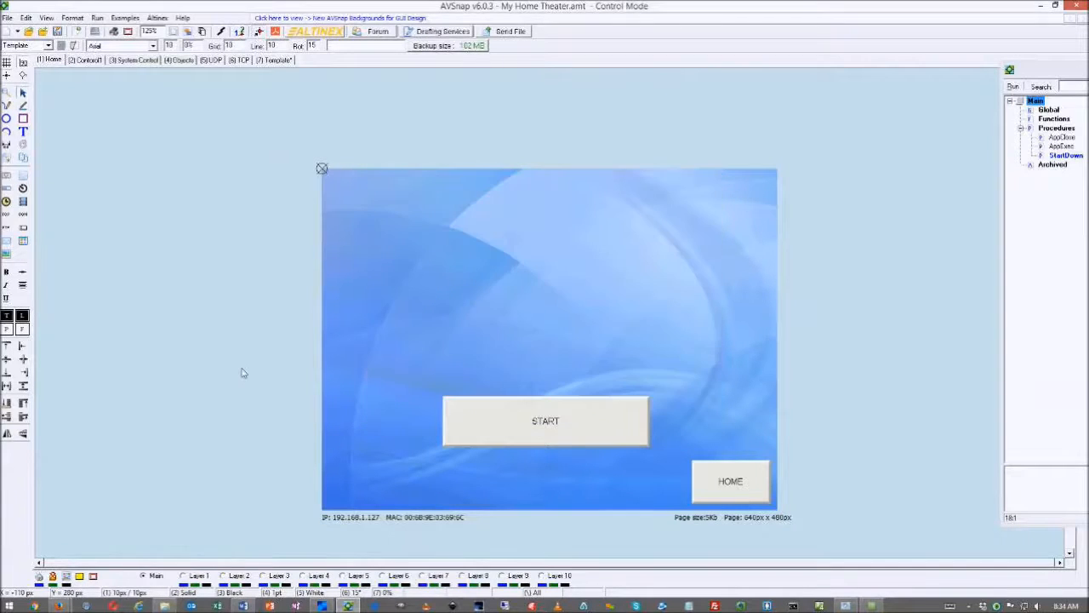
Test-run with F5, switching to Control with START and back with HOME, then stop
{"action": "key", "text": "F5"}
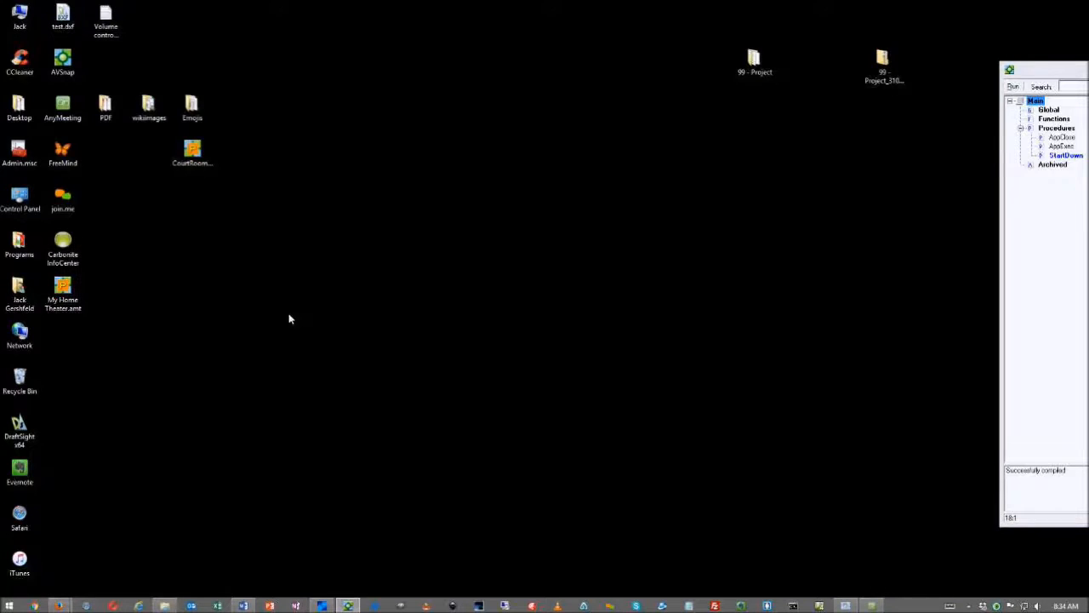
{"action": "mouse_move", "coordinate": [209, 176]}
{"action": "left_mouse_down"}
{"action": "mouse_move", "coordinate": [432, 203]}
{"action": "mouse_move", "coordinate": [213, 172]}
{"action": "left_mouse_up"}
{"action": "left_click", "coordinate": [287, 302]}
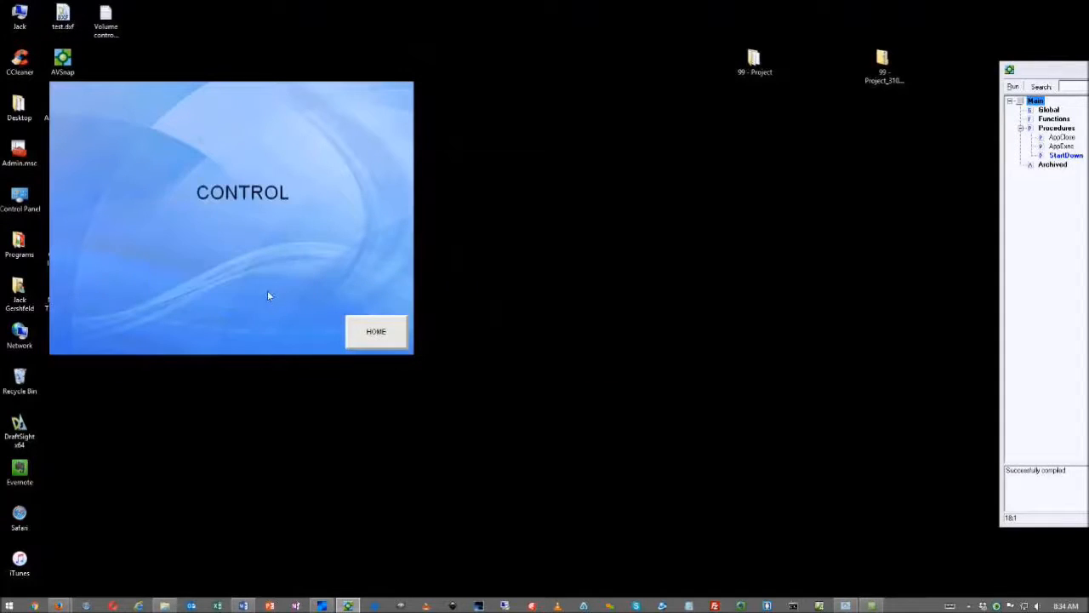
{"action": "left_click", "coordinate": [366, 332]}
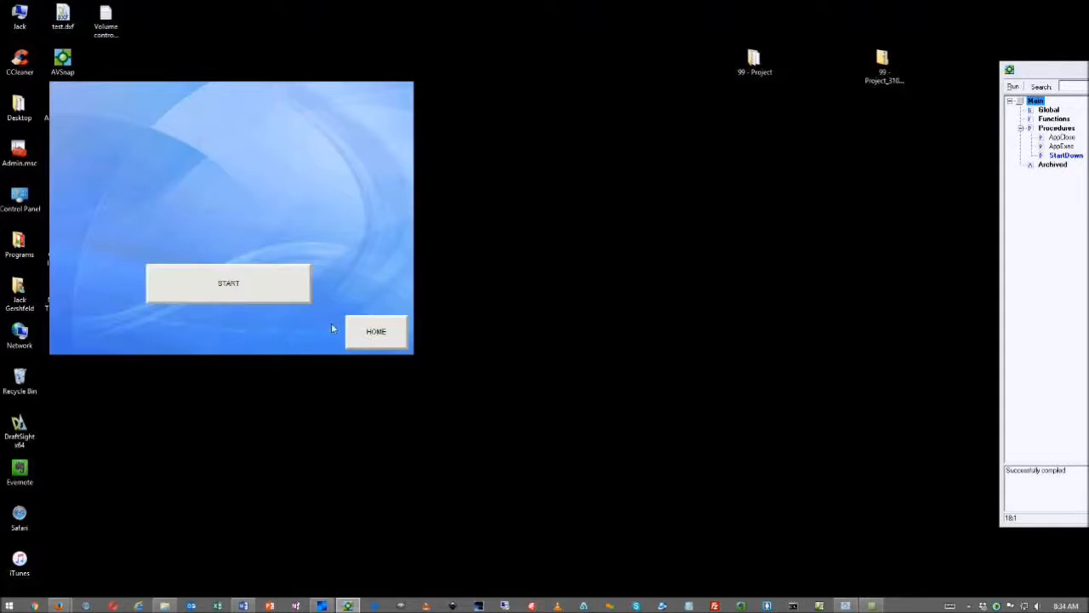
{"action": "key", "text": "Escape"}
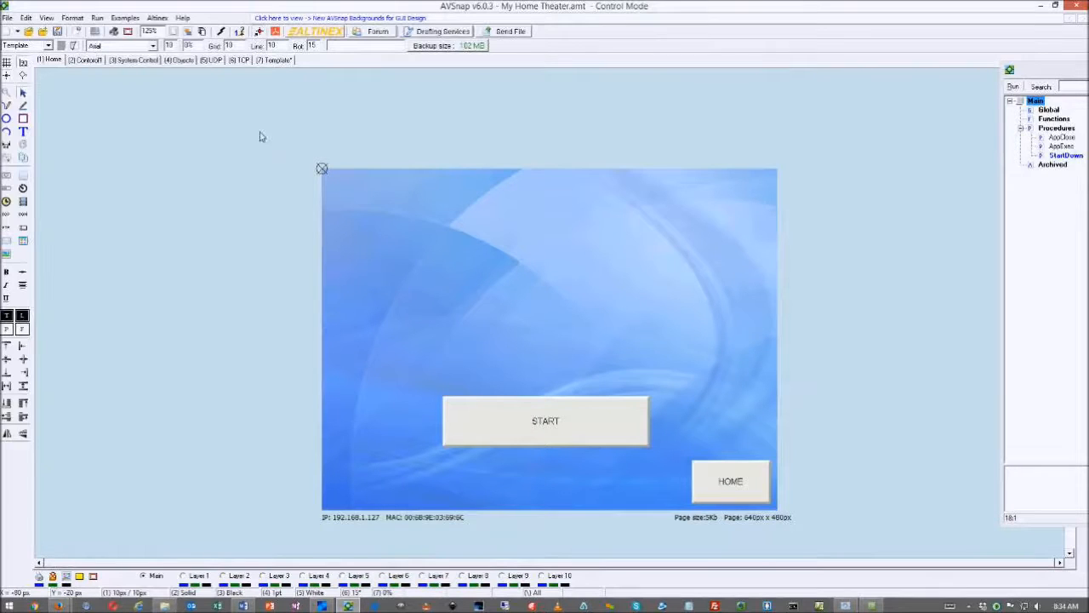
Delete the CONTROL label from Control1 and draw a new button near the page's upper left
{"action": "left_click", "coordinate": [88, 60]}
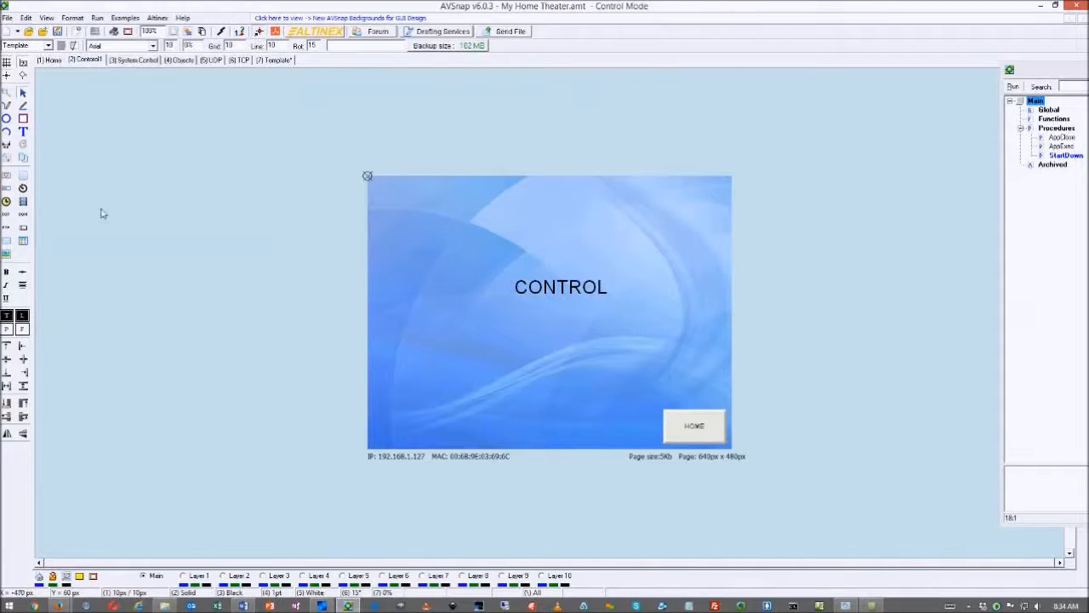
{"action": "left_click", "coordinate": [551, 282]}
{"action": "key", "text": "Delete"}
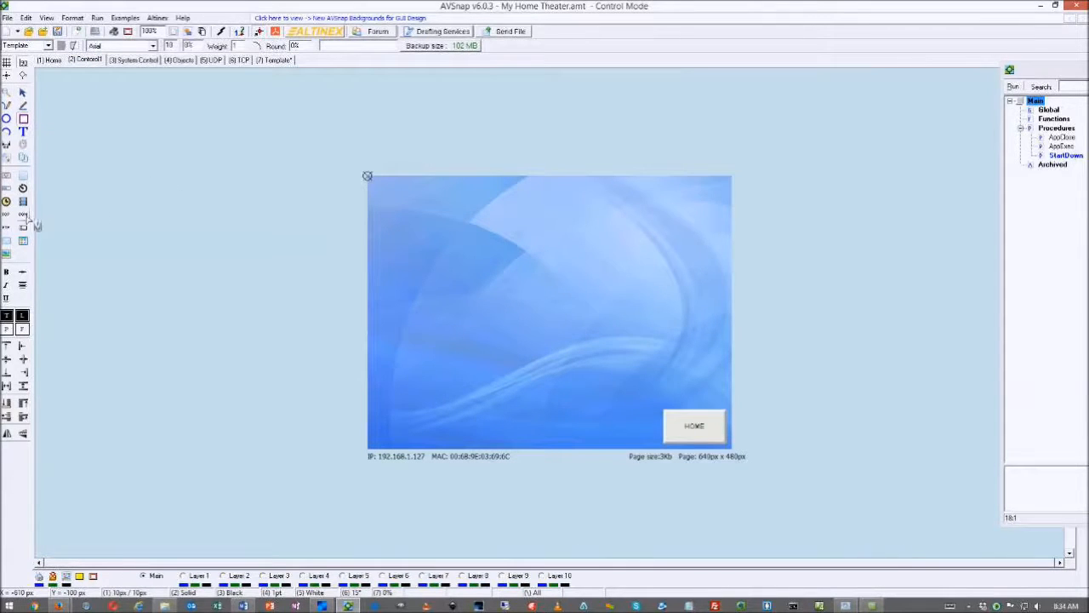
{"action": "left_click", "coordinate": [24, 177]}
{"action": "mouse_move", "coordinate": [403, 200]}
{"action": "left_mouse_down"}
{"action": "mouse_move", "coordinate": [578, 250]}
{"action": "mouse_move", "coordinate": [578, 262]}
{"action": "left_mouse_up"}
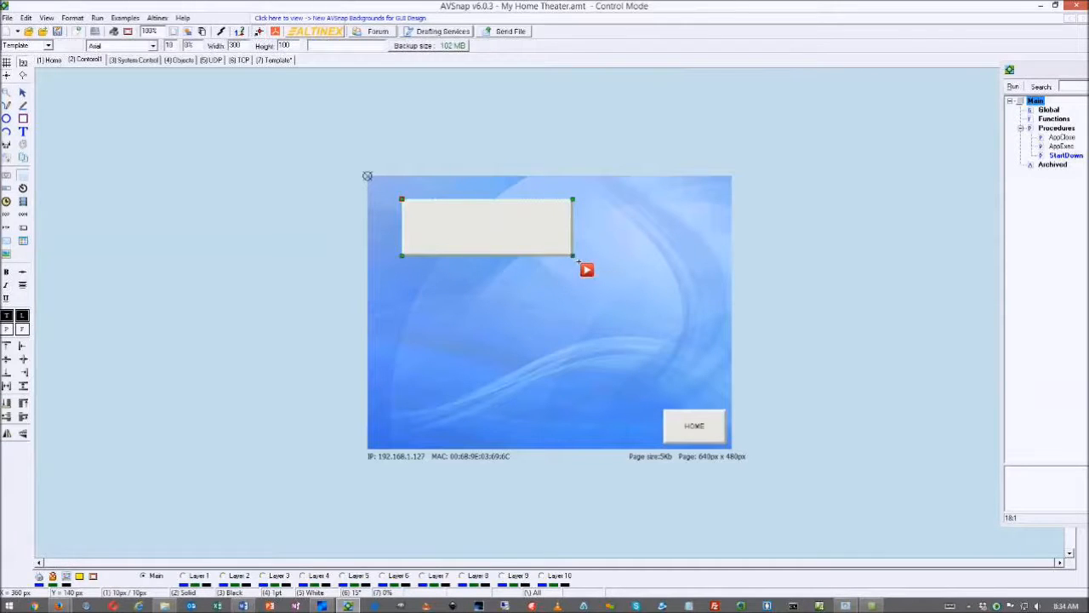
Set the button's Up text to 'Press to lower screen' and Down text to 'Press to raise screen', clearing Disabled and Over
{"action": "double_click", "coordinate": [505, 237]}
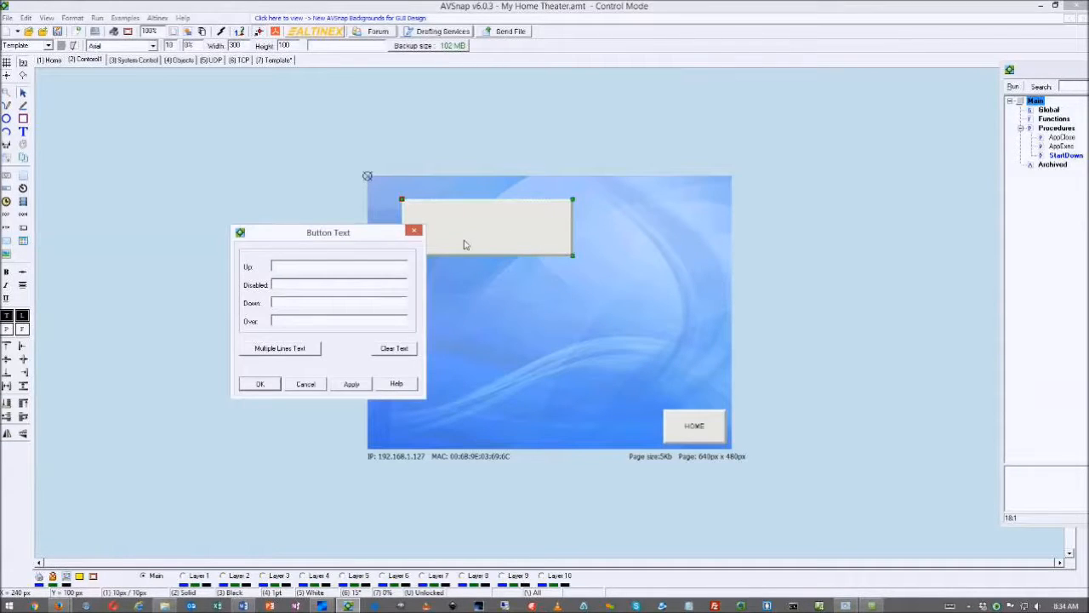
{"action": "type", "text": "Press to lower screen"}
{"action": "left_click", "coordinate": [288, 310]}
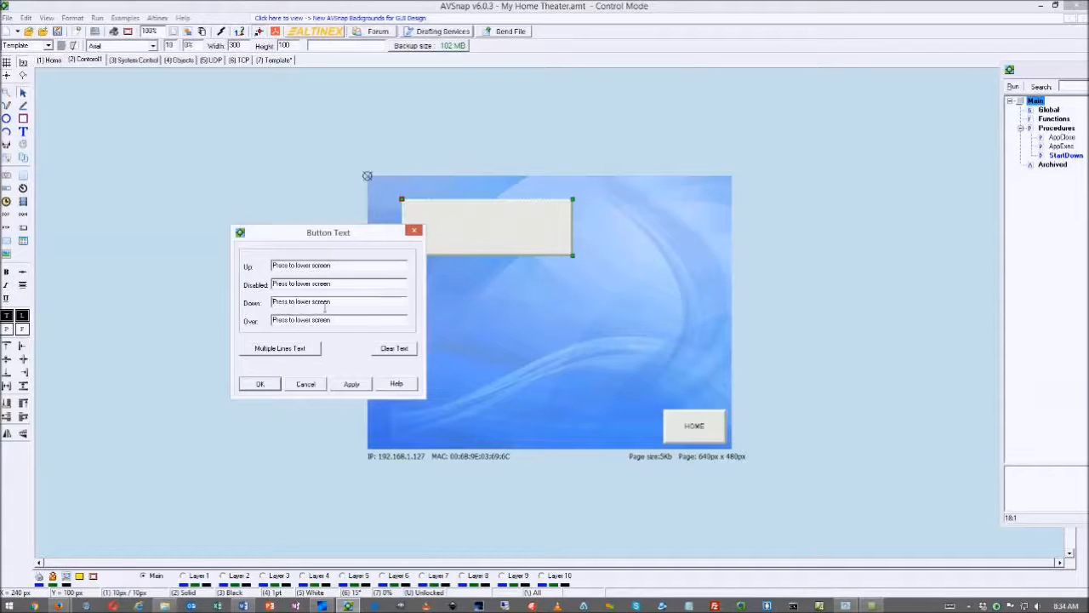
{"action": "left_click_drag", "start_coordinate": [355, 284], "coordinate": [190, 289]}
{"action": "key", "text": "Delete"}
{"action": "left_click_drag", "start_coordinate": [334, 320], "coordinate": [240, 322]}
{"action": "key", "text": "Delete"}
{"action": "left_click_drag", "start_coordinate": [343, 303], "coordinate": [301, 310]}
{"action": "type", "text": "raise screen"}
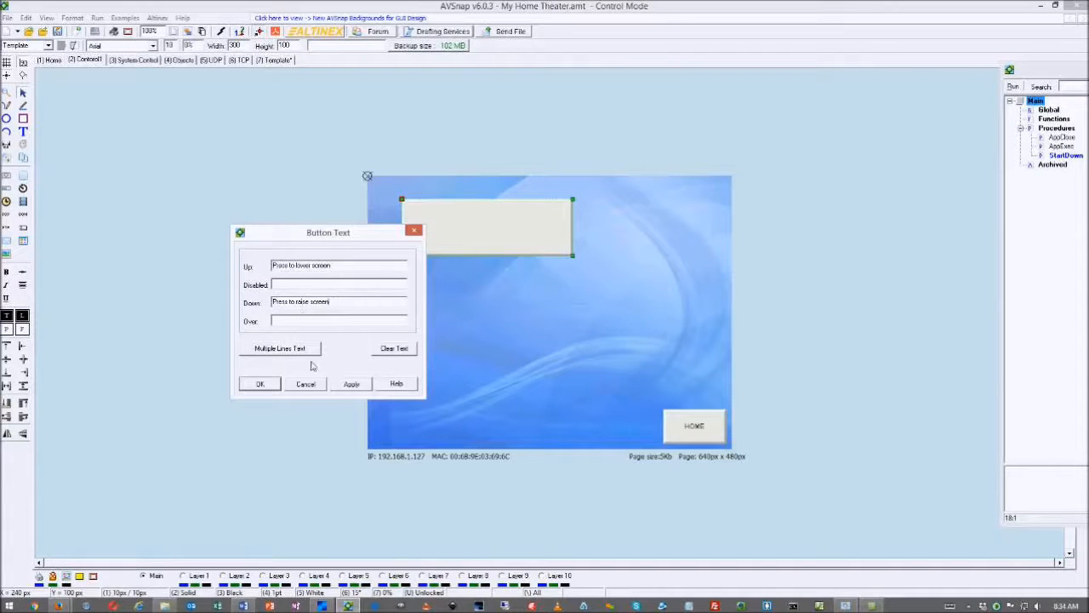
{"action": "left_click", "coordinate": [259, 384]}
Move the button slightly lower on the Control1 page
{"action": "mouse_move", "coordinate": [474, 235]}
{"action": "left_click_drag", "start_coordinate": [488, 230], "coordinate": [488, 241]}
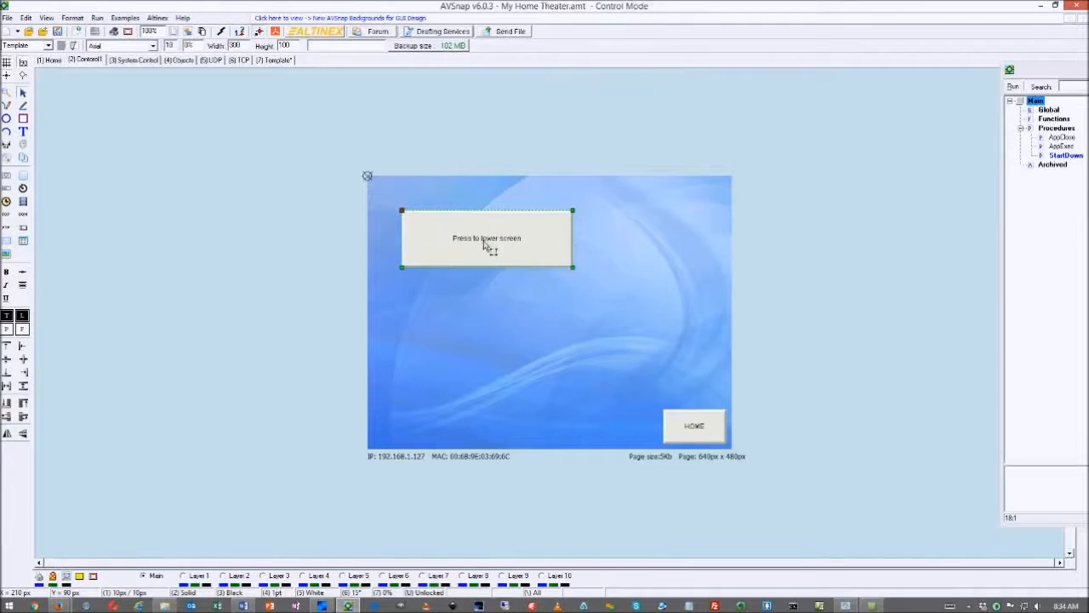
{"action": "mouse_move", "coordinate": [487, 247]}
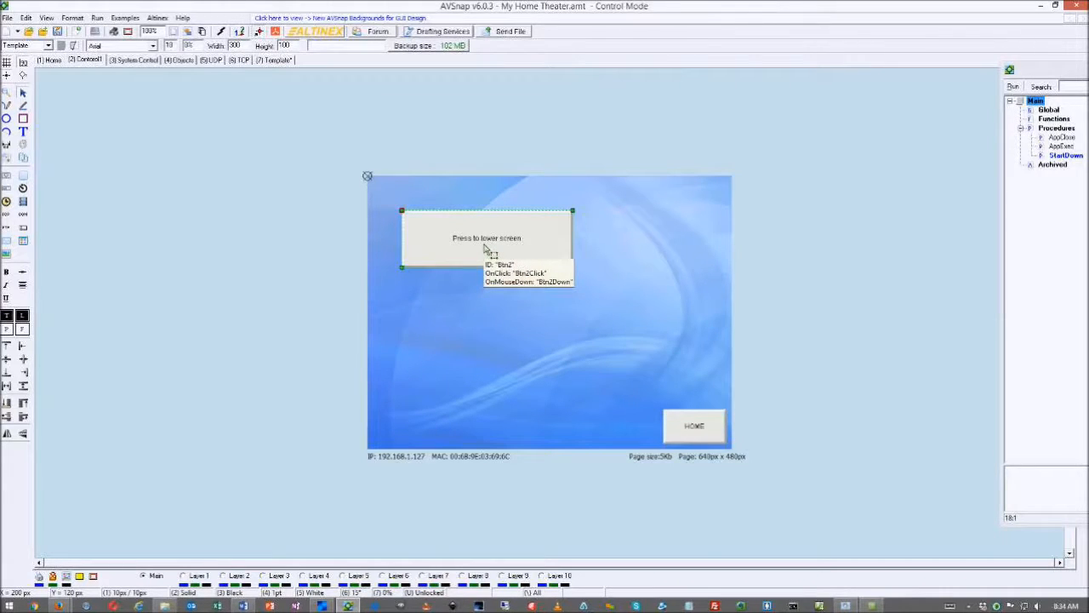
Make the button a toggle with ID ScreenCtrl, rename its triggers to match, and add a ScreenCtrlDown procedure
{"action": "double_click", "coordinate": [487, 248]}
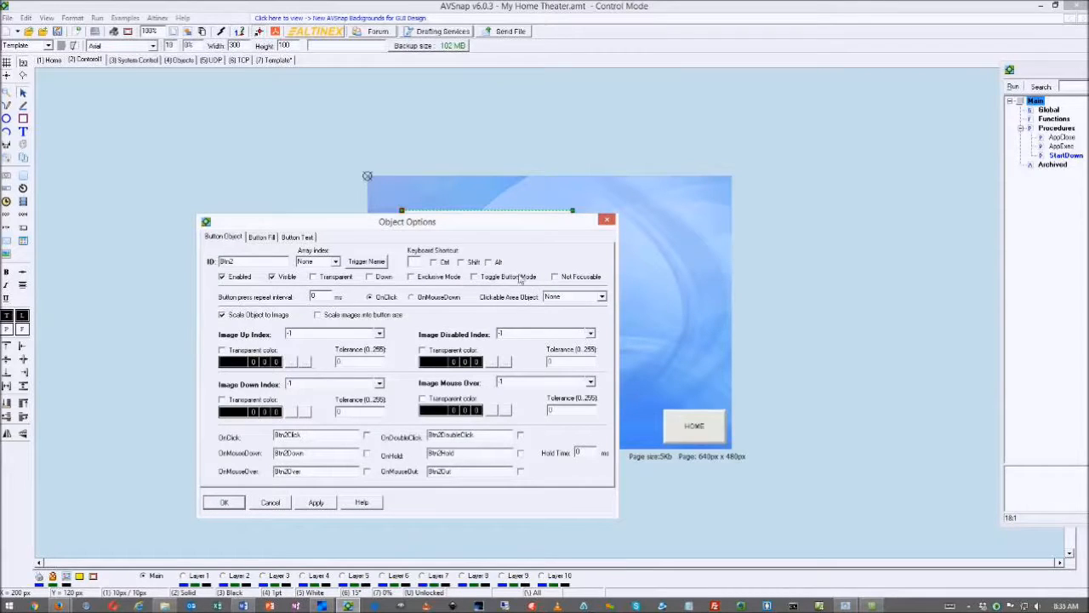
{"action": "left_click", "coordinate": [475, 277]}
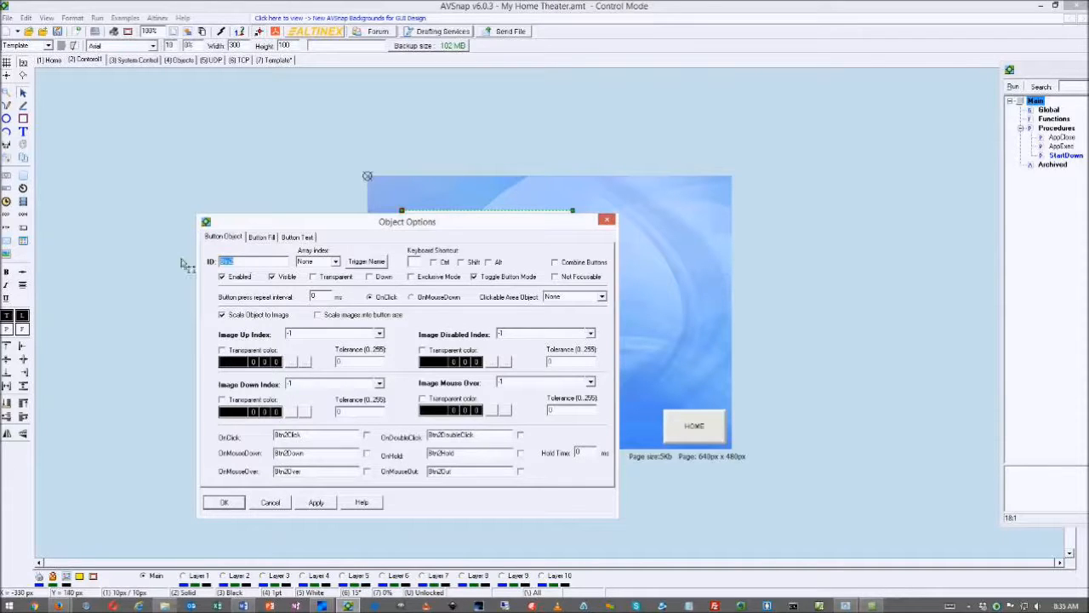
{"action": "type", "text": "Sel"}
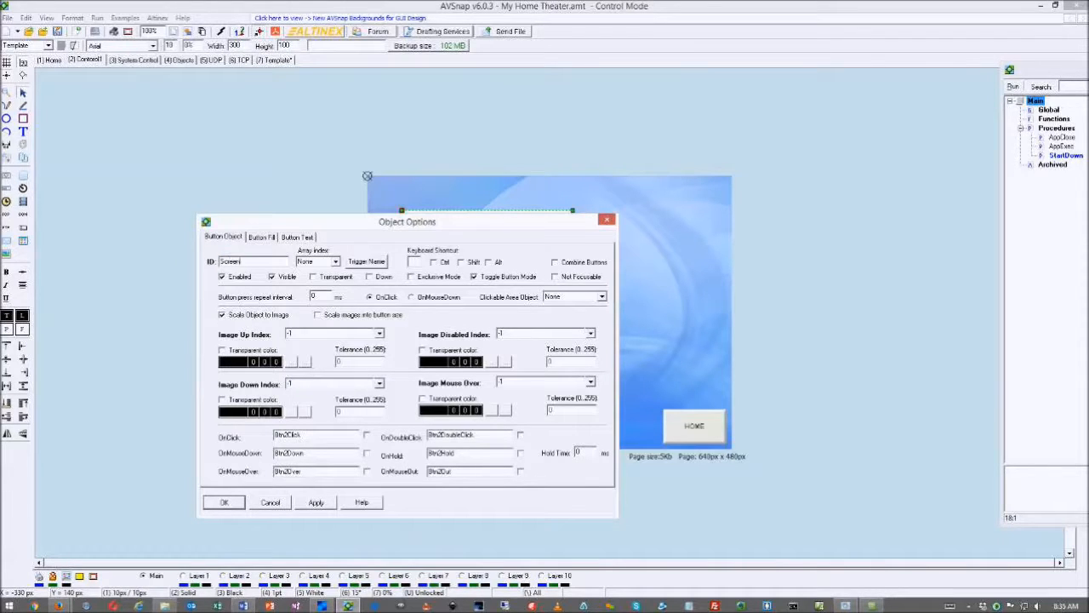
{"action": "type", "text": "eenCh"}
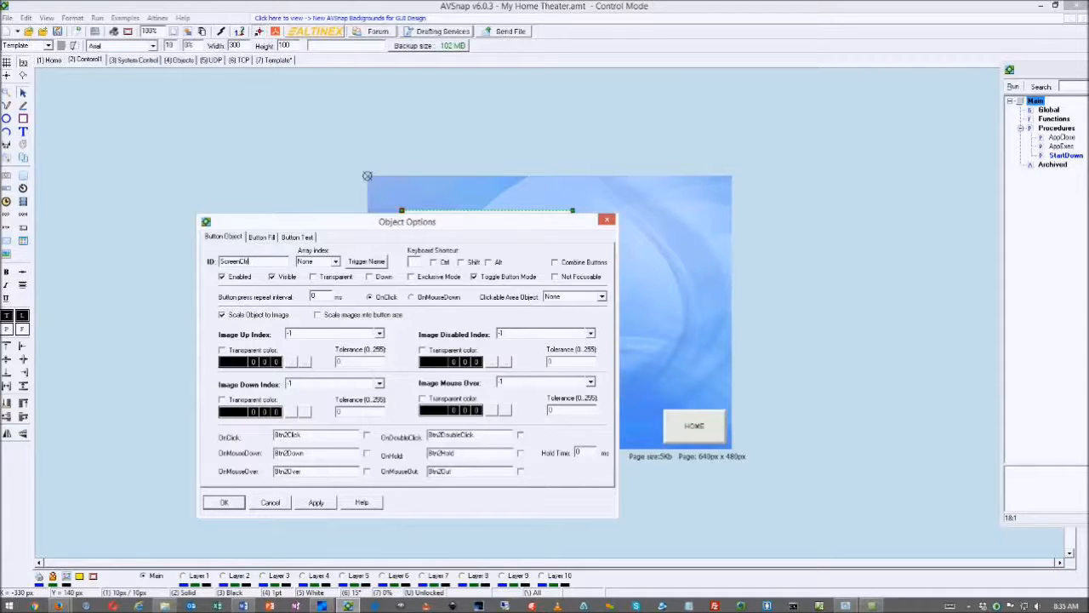
{"action": "left_click", "coordinate": [366, 261]}
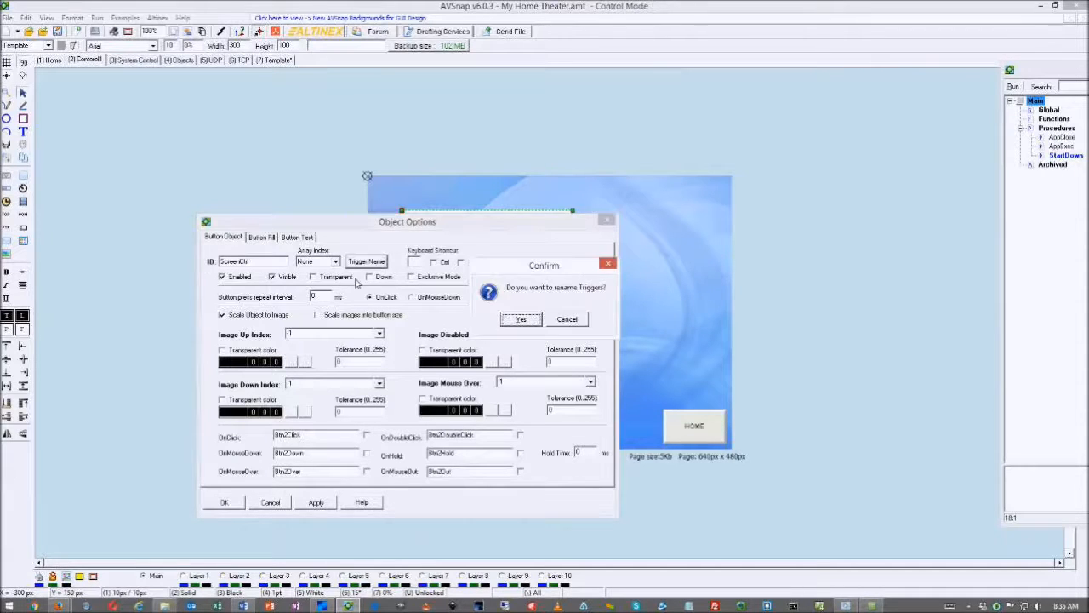
{"action": "left_click", "coordinate": [520, 320]}
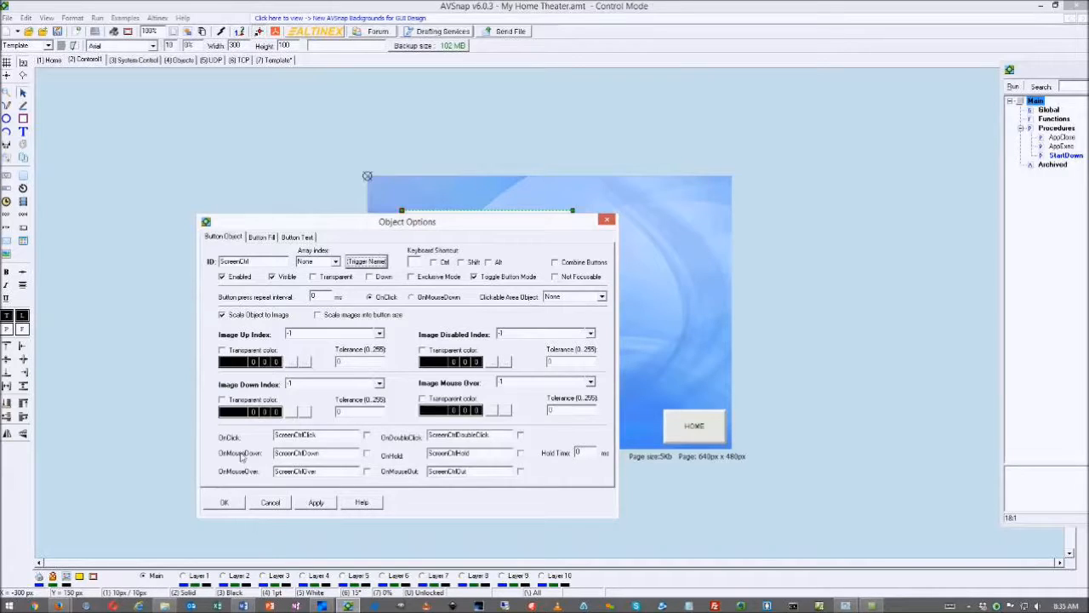
{"action": "left_click", "coordinate": [367, 452]}
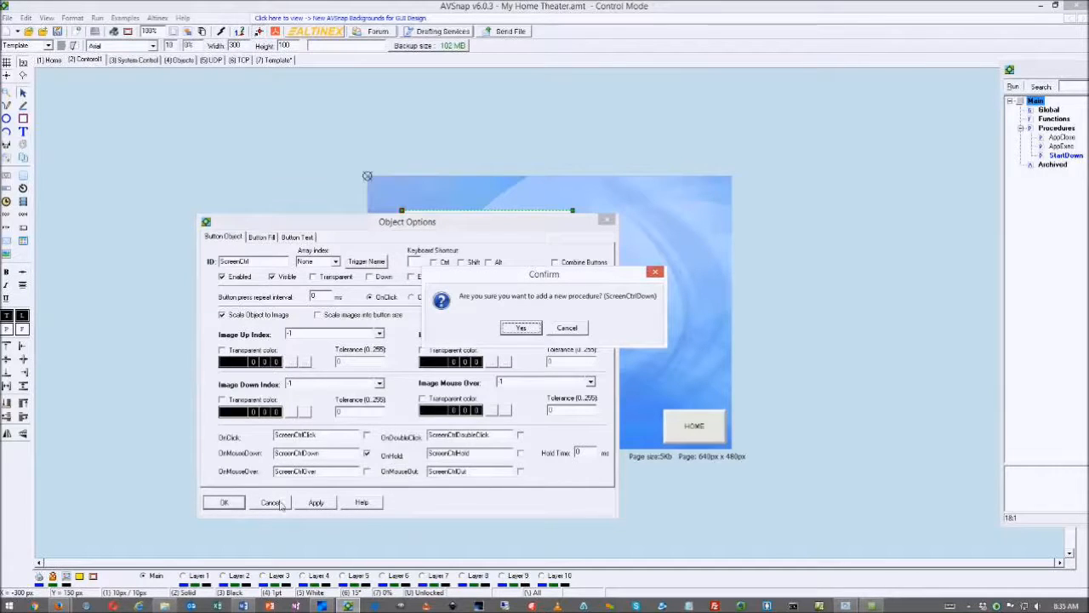
{"action": "left_click", "coordinate": [521, 328]}
{"action": "left_click", "coordinate": [224, 502]}
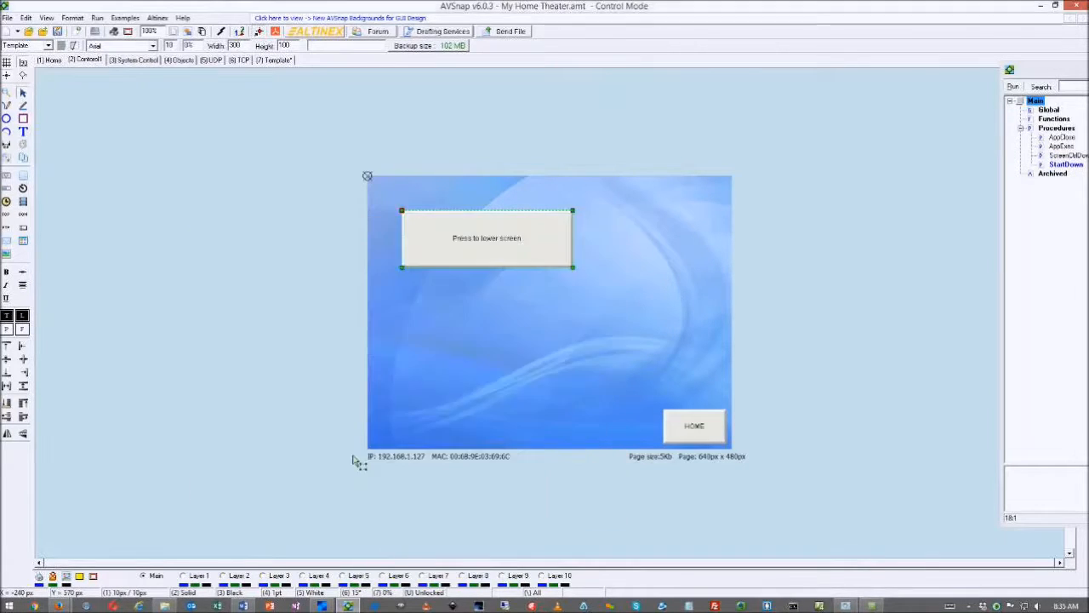
Add blank lines inside ScreenCtrlDown and check that the screen button's ID is ScreenCtrl
{"action": "left_click_drag", "start_coordinate": [1088, 70], "coordinate": [663, 86]}
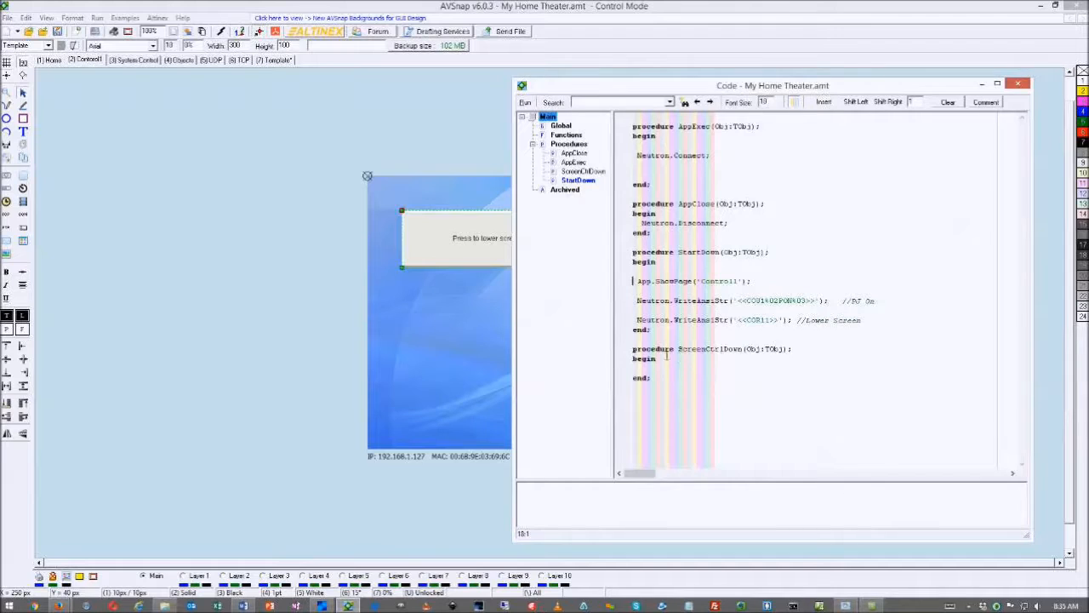
{"action": "left_click", "coordinate": [720, 367]}
{"action": "key", "text": "Return"}
{"action": "key", "text": "Return"}
{"action": "key", "text": "Return"}
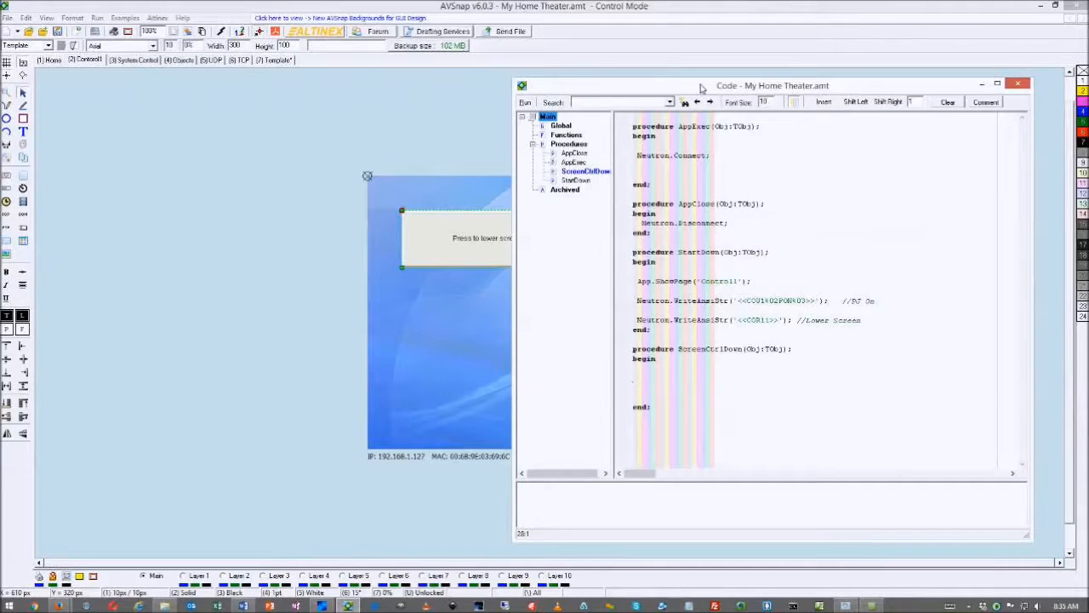
{"action": "left_click_drag", "start_coordinate": [702, 85], "coordinate": [734, 114]}
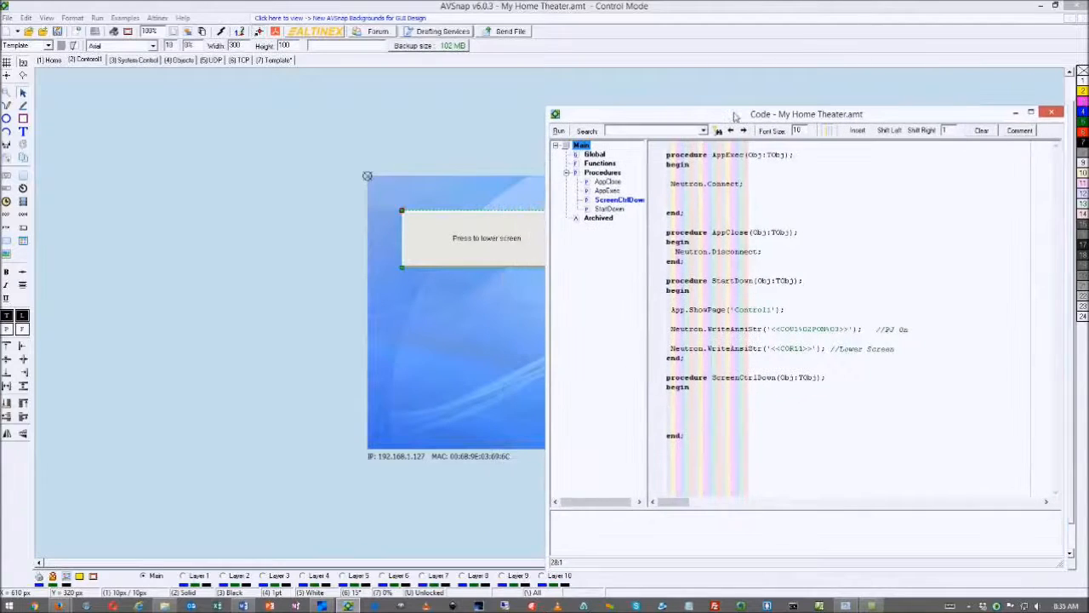
{"action": "left_click", "coordinate": [492, 242]}
{"action": "double_click", "coordinate": [492, 242]}
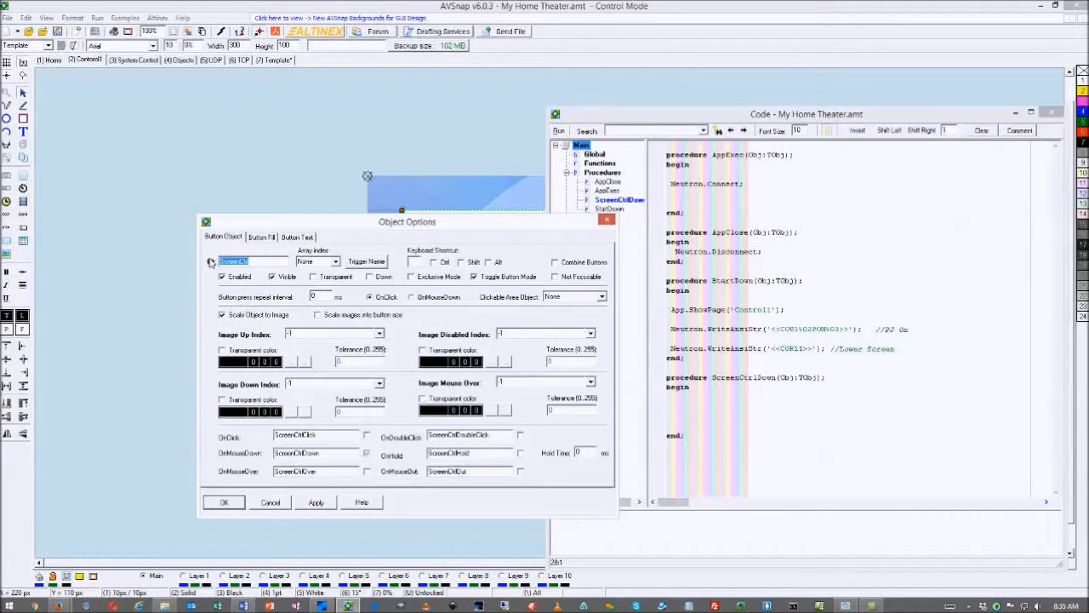
{"action": "left_click", "coordinate": [272, 504]}
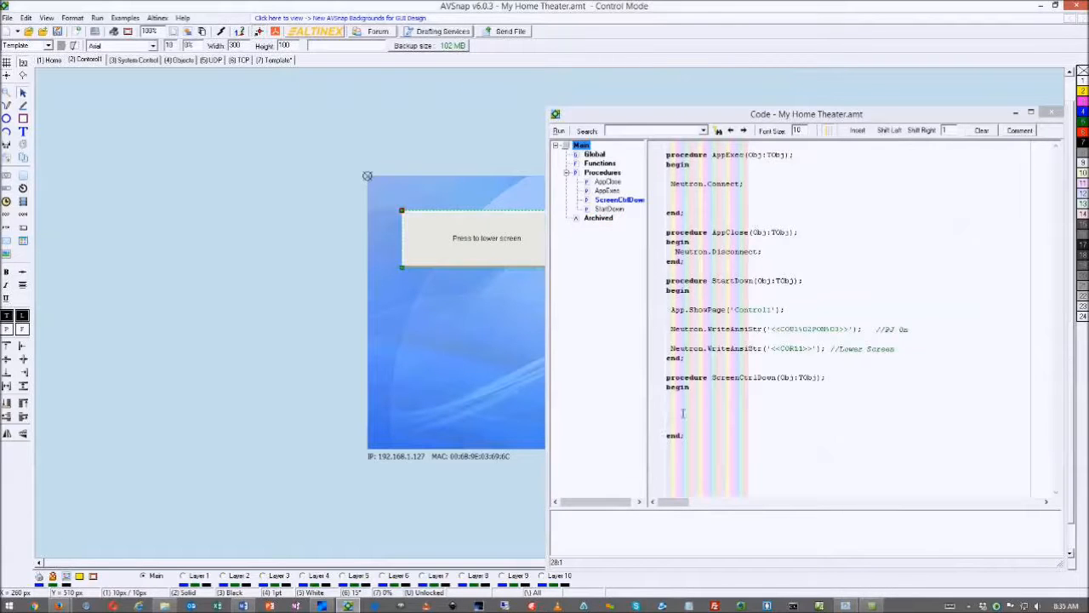
Write an 'if ScreenCtrl.Down then begin … end else begin … end;' skeleton in ScreenCtrlDown
{"action": "left_click", "coordinate": [680, 413]}
{"action": "type", "text": "if "}
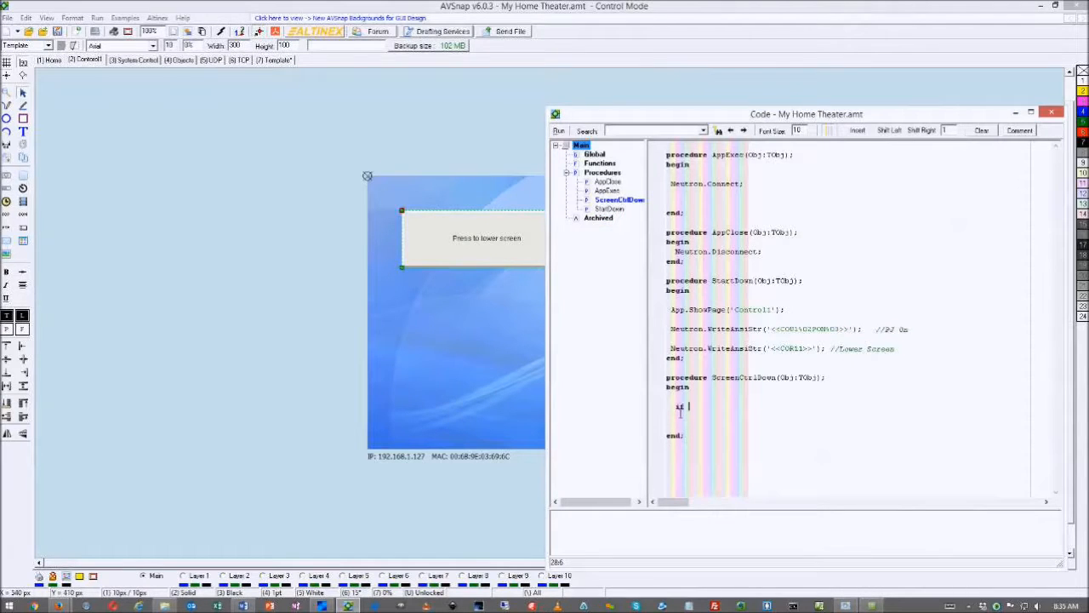
{"action": "type", "text": "ScreenCtrl."}
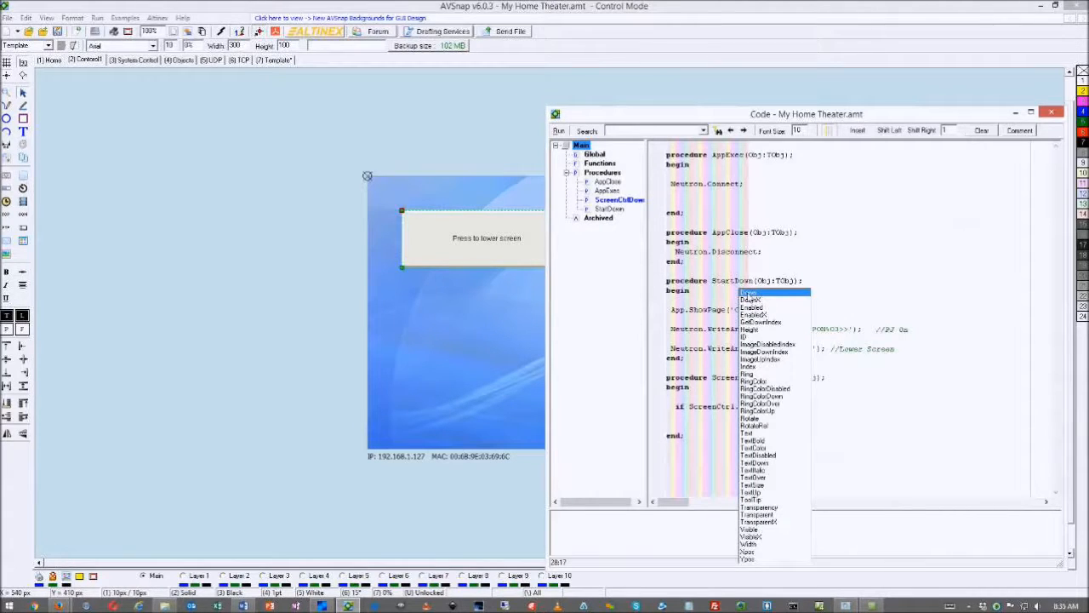
{"action": "double_click", "coordinate": [749, 294]}
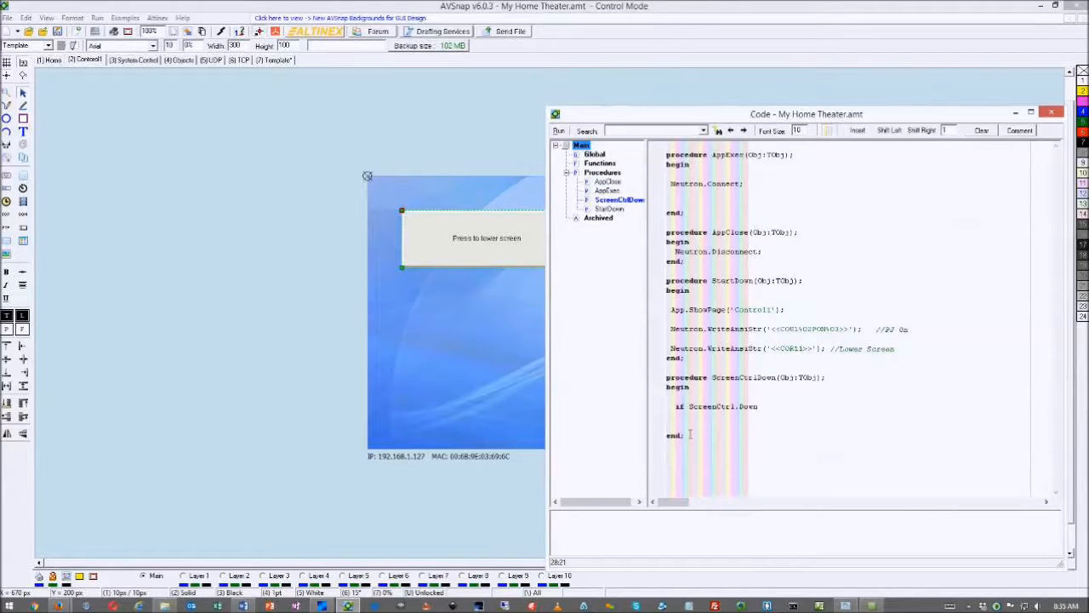
{"action": "type", "text": "then begin"}
{"action": "key", "text": "Return"}
{"action": "key", "text": "Return"}
{"action": "type", "text": "end else beg"}
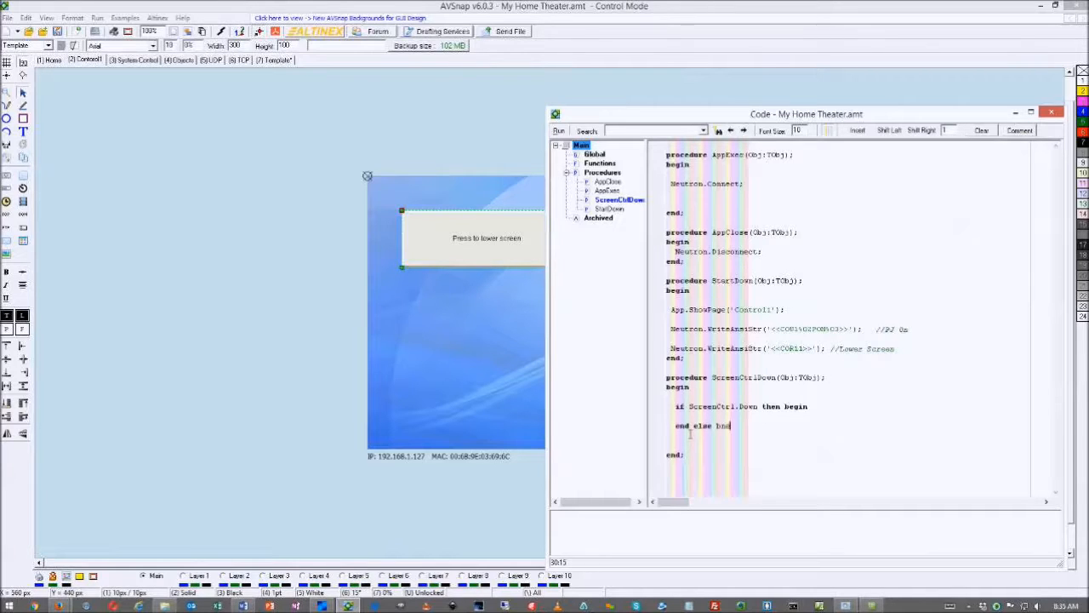
{"action": "type", "text": "gin"}
{"action": "key", "text": "Return"}
{"action": "key", "text": "Return"}
{"action": "type", "text": "end;"}
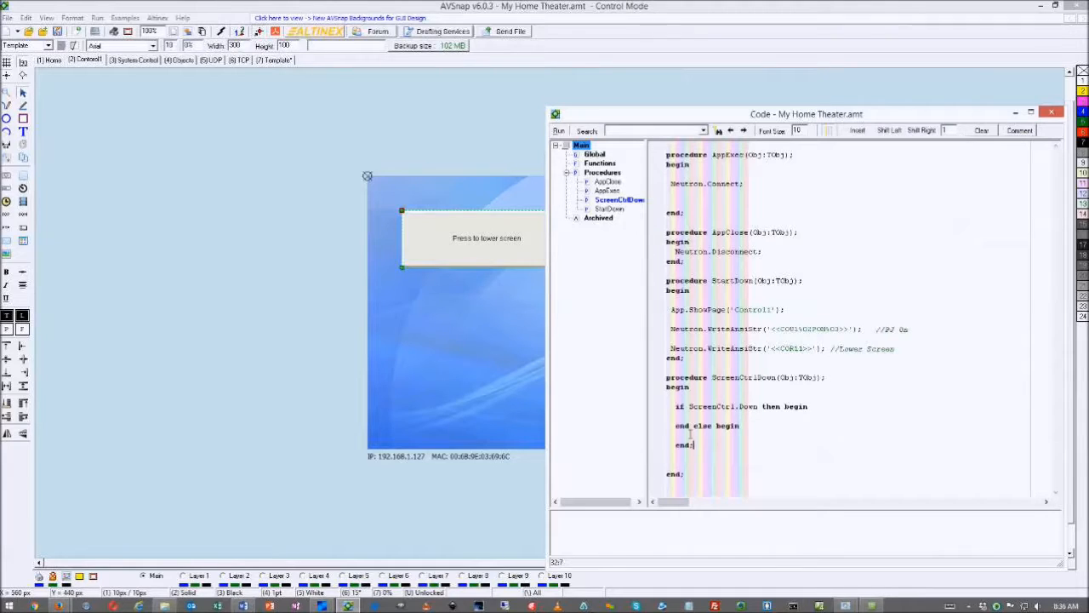
{"action": "key", "text": "Return"}
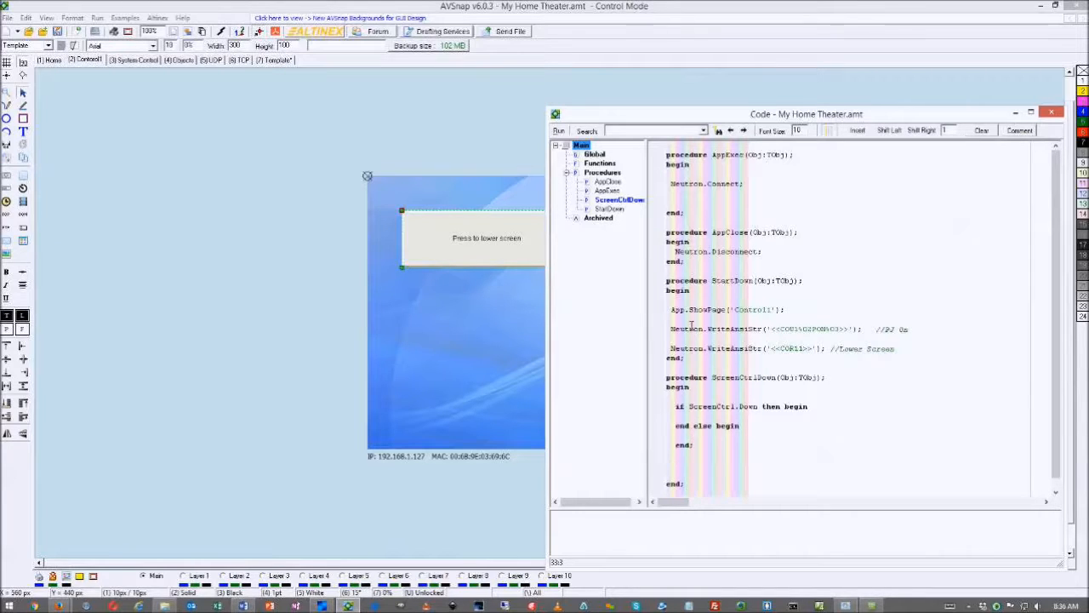
Copy the <<COR11>> Lower Screen WriteAnsiStr line into both branches of ScreenCtrlDown
{"action": "left_click_drag", "start_coordinate": [672, 349], "coordinate": [917, 357]}
{"action": "key", "text": "ctrl+c"}
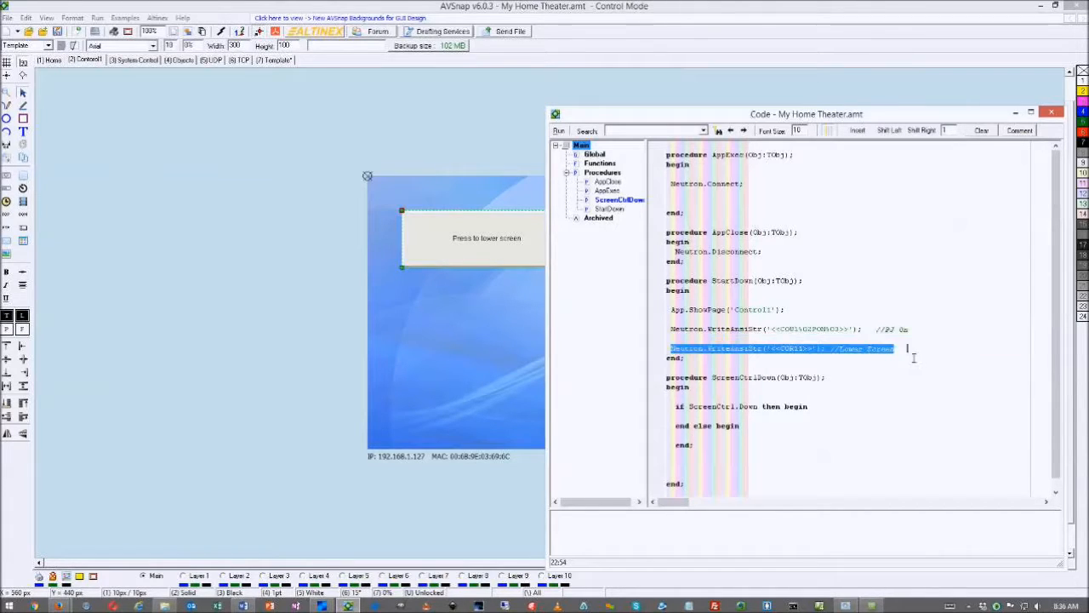
{"action": "left_click", "coordinate": [682, 417]}
{"action": "left_click", "coordinate": [686, 434]}
{"action": "key", "text": "ctrl+v"}
{"action": "left_click", "coordinate": [685, 416]}
{"action": "key", "text": "ctrl+v"}
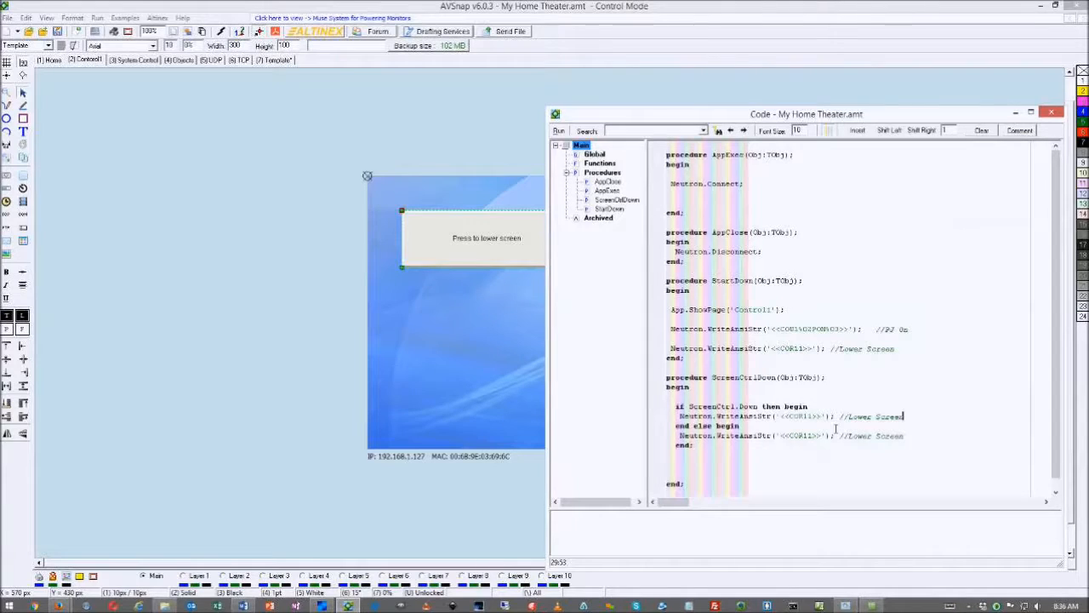
Change the then-branch code to <<COR21>> with a 'Raise Screen' comment
{"action": "left_click", "coordinate": [809, 416]}
{"action": "key", "text": "BackSpace"}
{"action": "type", "text": "2"}
{"action": "left_click_drag", "start_coordinate": [849, 417], "coordinate": [870, 417]}
{"action": "type", "text": "Raise"}
{"action": "left_click", "coordinate": [343, 341]}
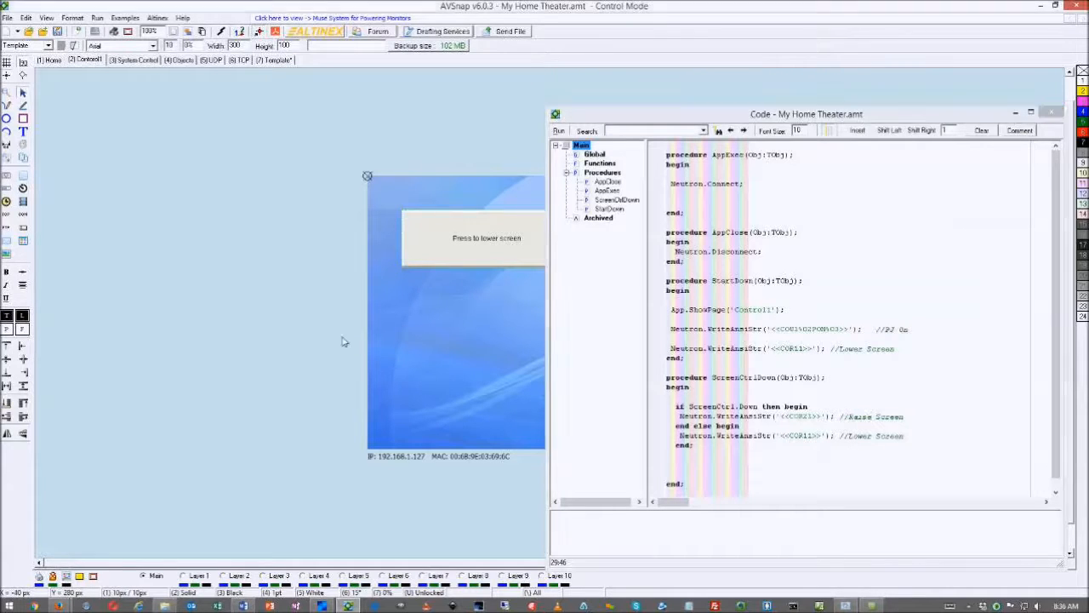
{"action": "left_click", "coordinate": [452, 351]}
{"action": "key", "text": "F9"}
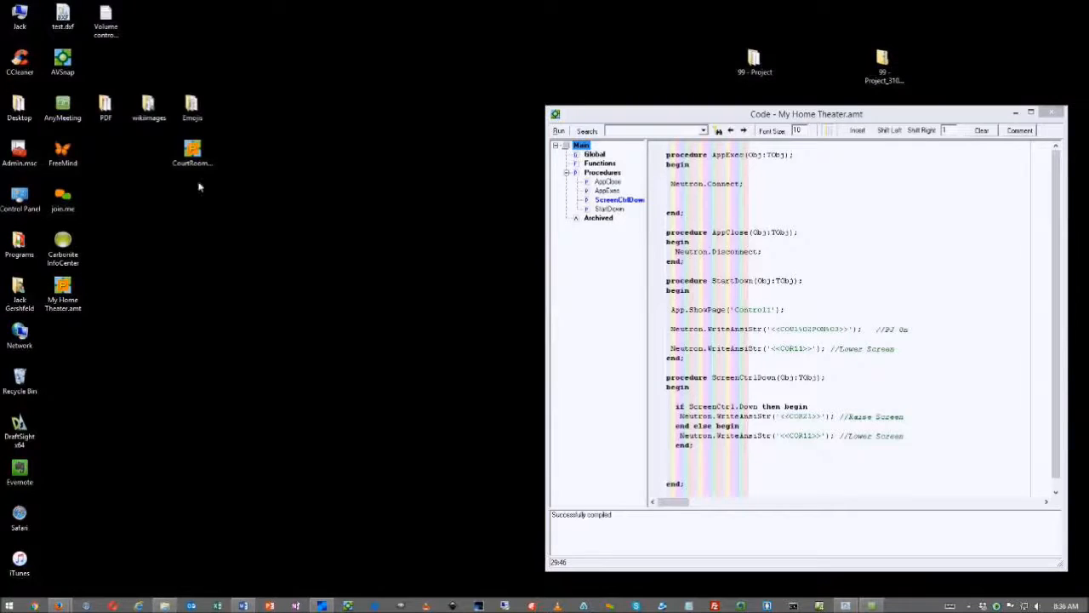
{"action": "left_click", "coordinate": [245, 292]}
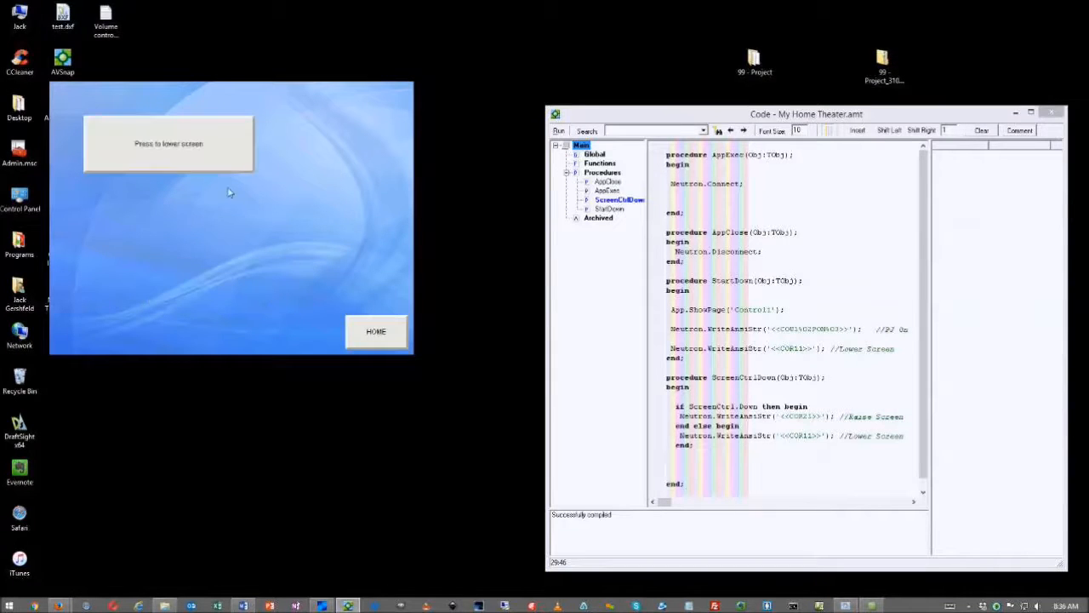
{"action": "left_click_drag", "start_coordinate": [201, 313], "coordinate": [645, 150]}
{"action": "left_click", "coordinate": [183, 150]}
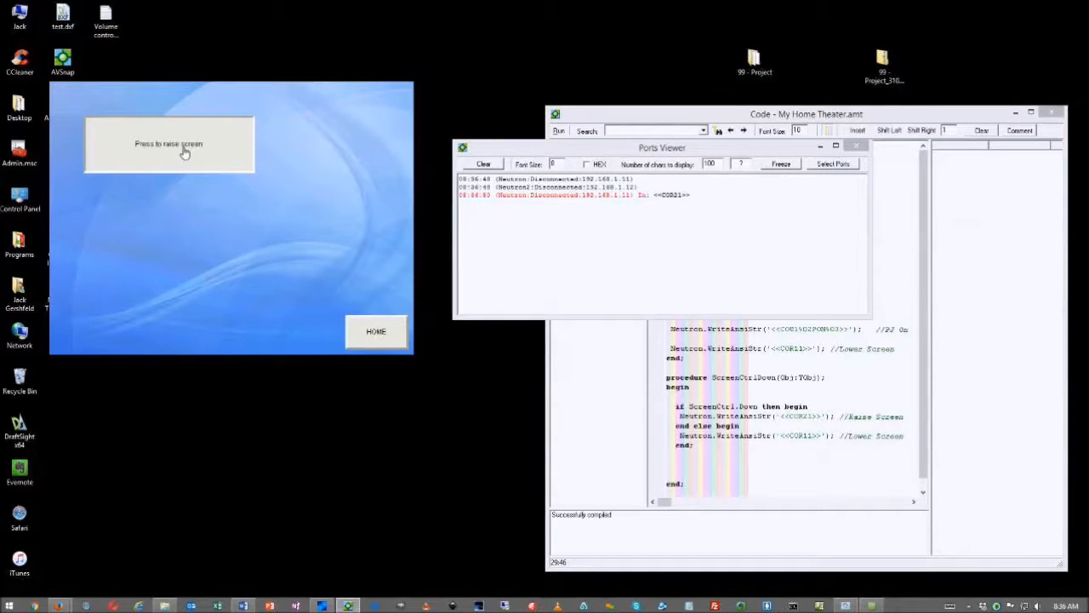
{"action": "left_click", "coordinate": [184, 150]}
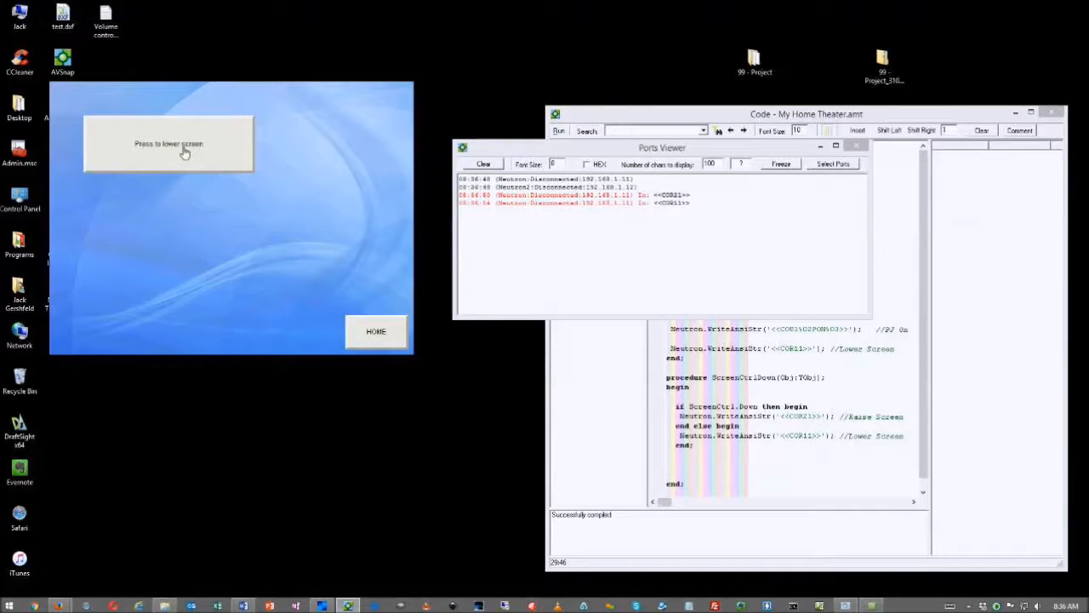
{"action": "left_click", "coordinate": [184, 150]}
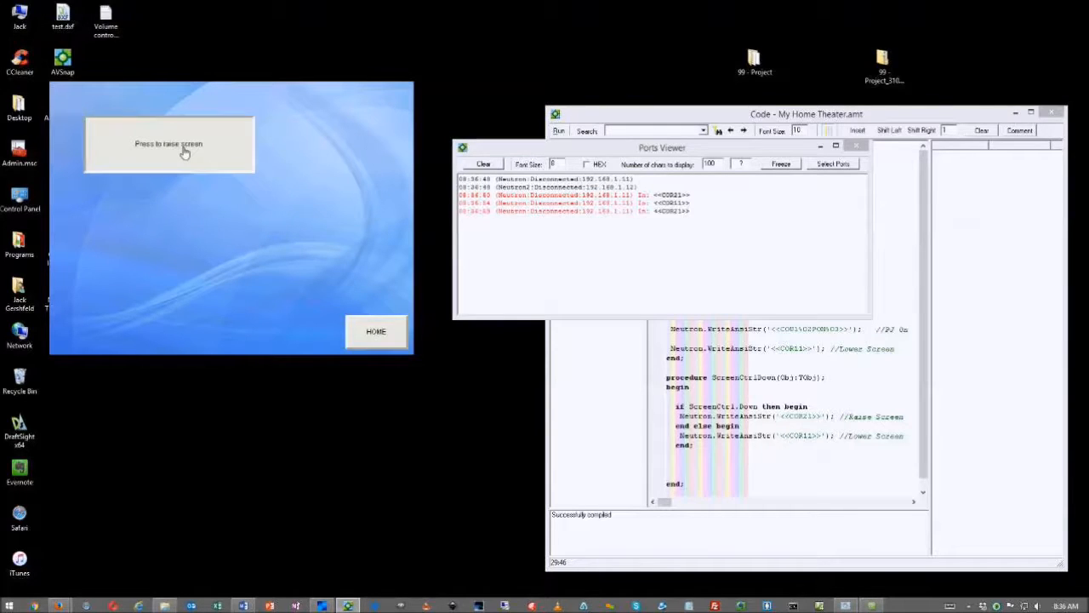
{"action": "left_click", "coordinate": [183, 151]}
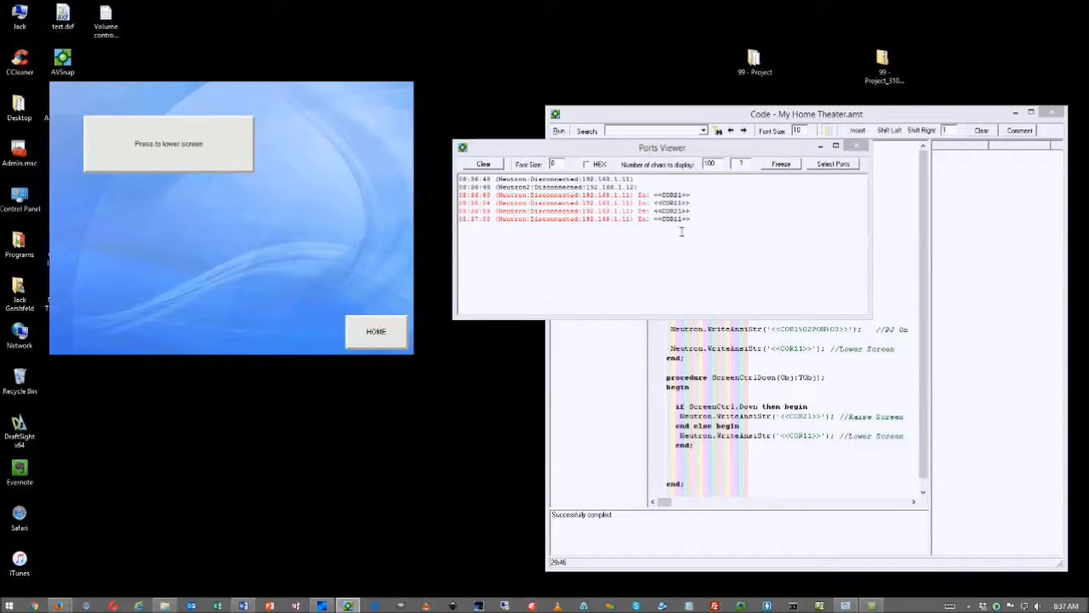
{"action": "left_click", "coordinate": [207, 163]}
{"action": "left_click", "coordinate": [208, 163]}
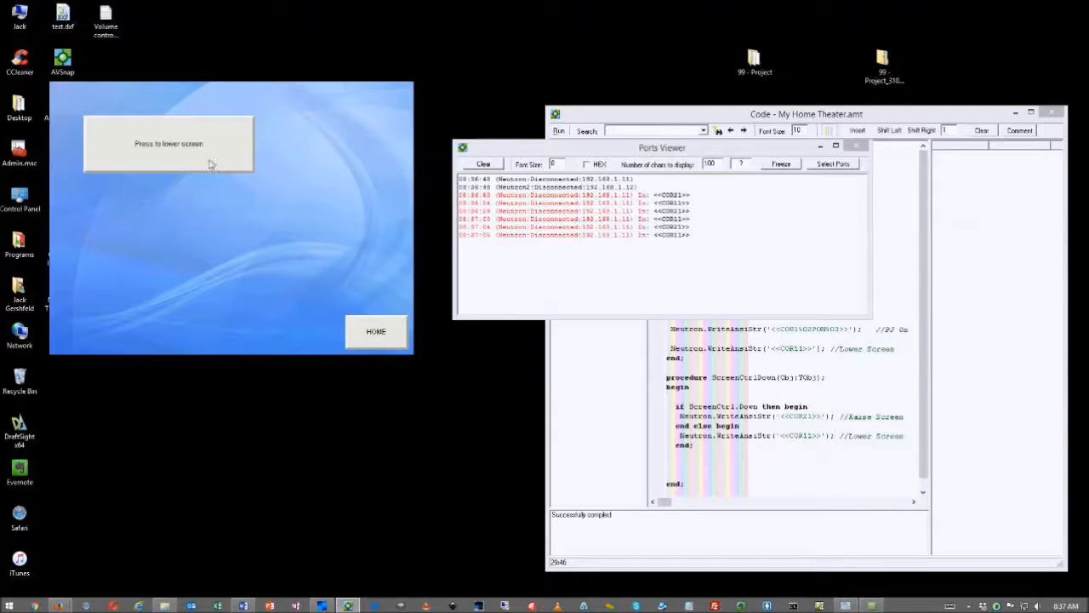
{"action": "key", "text": "Escape"}
{"action": "left_click", "coordinate": [466, 222]}
Nudge the screen button slightly on the page and close the Code window
{"action": "left_click_drag", "start_coordinate": [473, 225], "coordinate": [478, 238]}
{"action": "left_click_drag", "start_coordinate": [651, 119], "coordinate": [715, 131]}
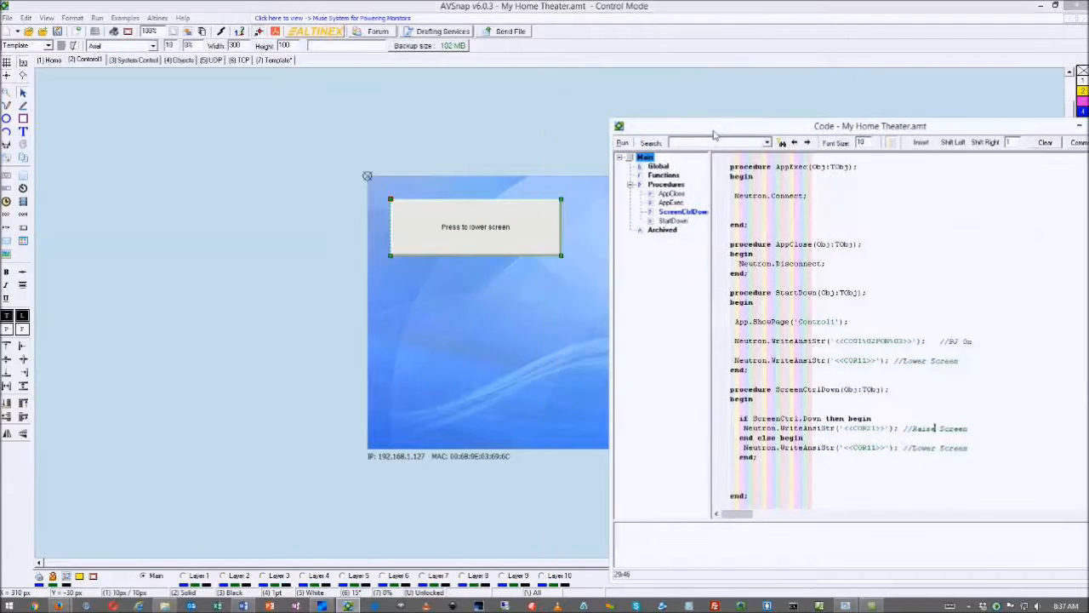
{"action": "left_click", "coordinate": [509, 151]}
{"action": "left_click", "coordinate": [507, 147]}
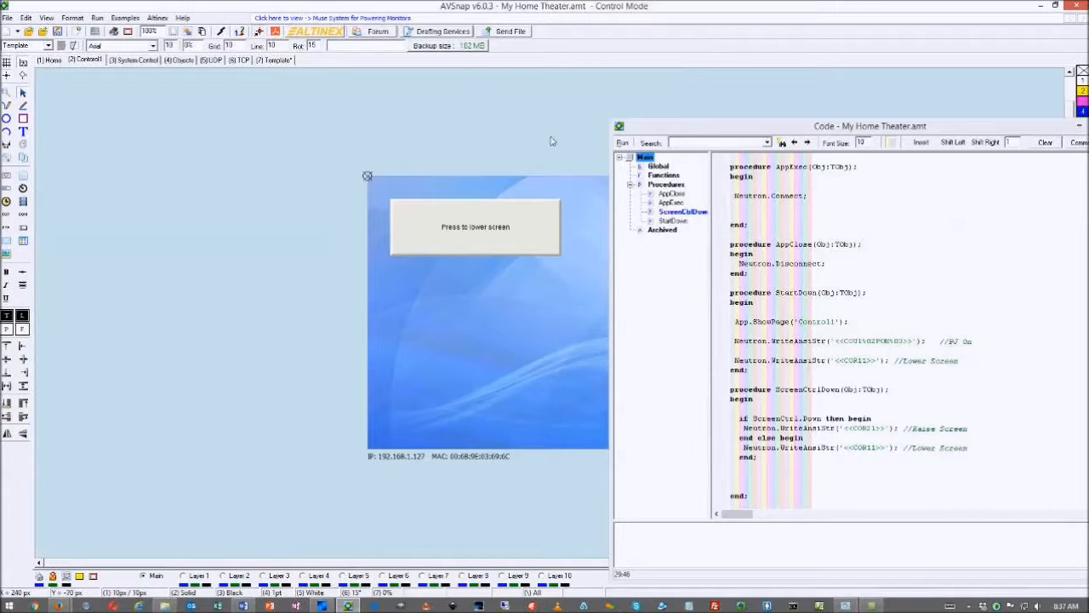
{"action": "left_click_drag", "start_coordinate": [1019, 144], "coordinate": [599, 176]}
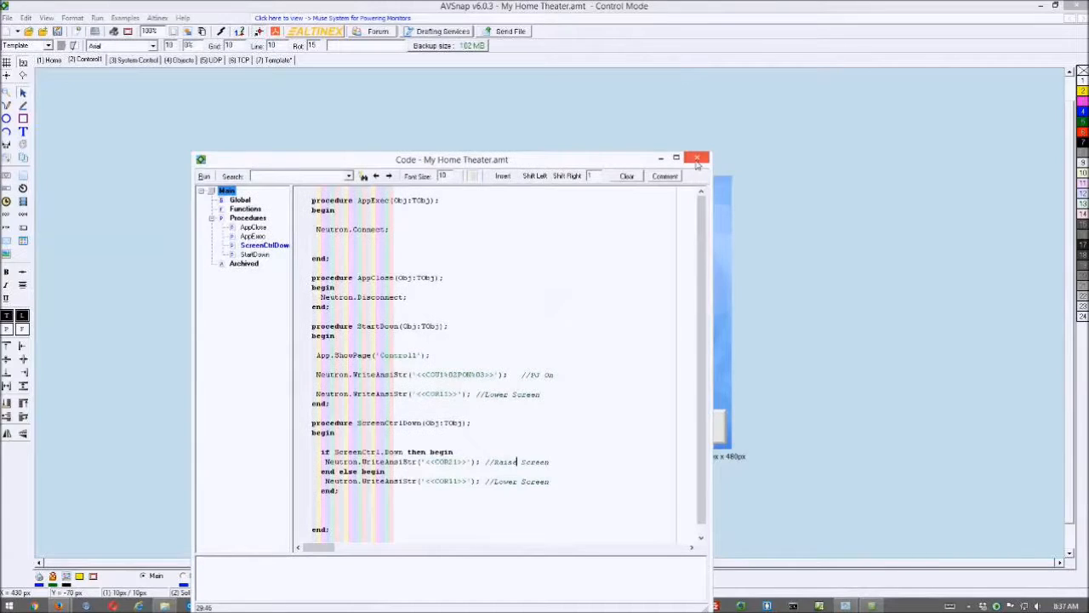
{"action": "left_click", "coordinate": [697, 159]}
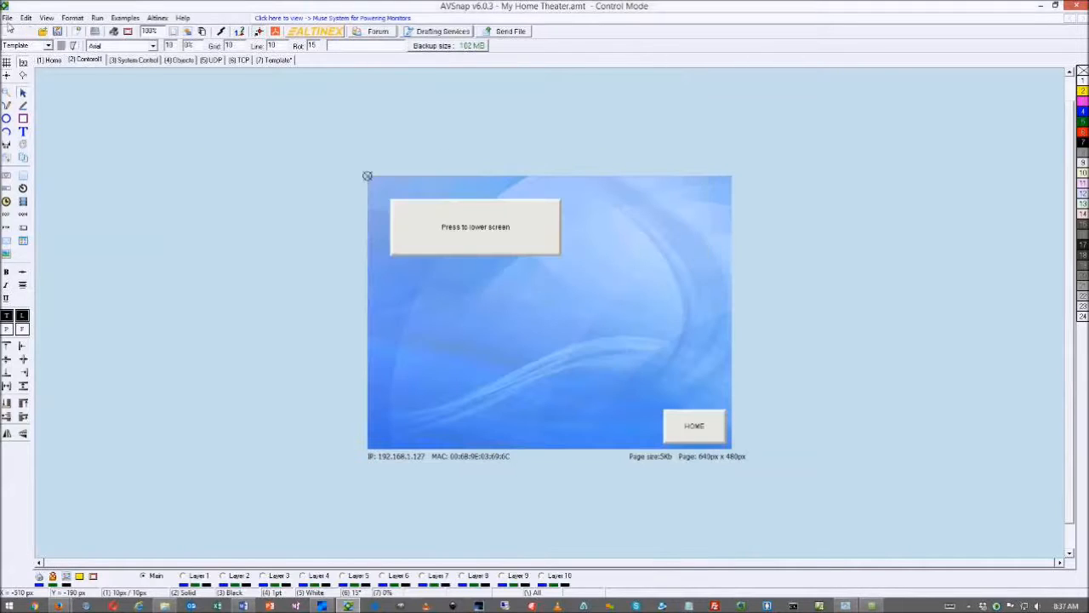
Start a new blank Untitled.amt project, dismissing the save prompt
{"action": "left_click", "coordinate": [7, 33]}
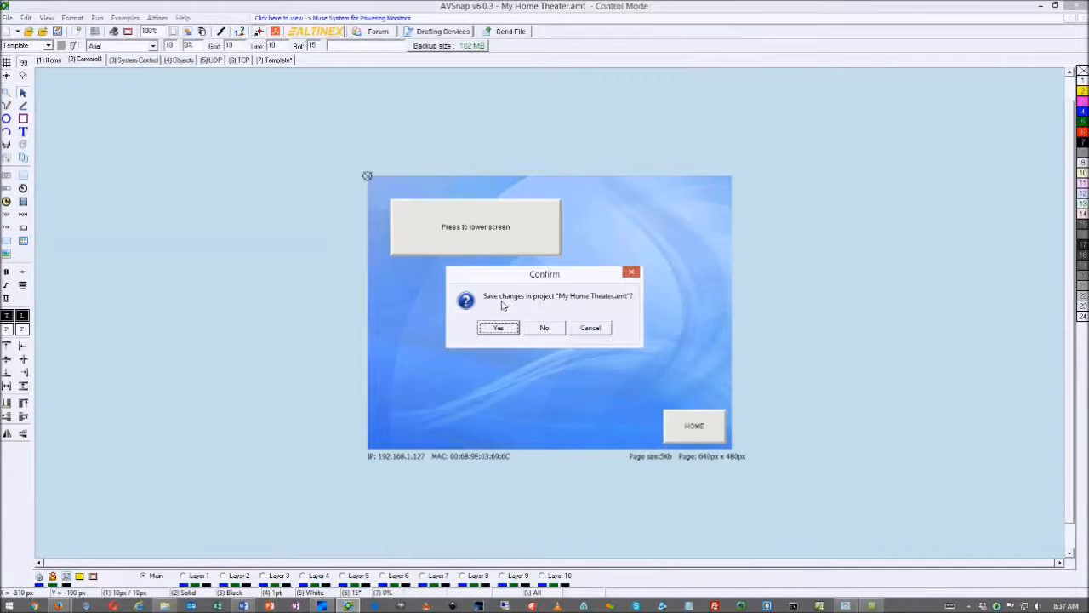
{"action": "left_click", "coordinate": [591, 329]}
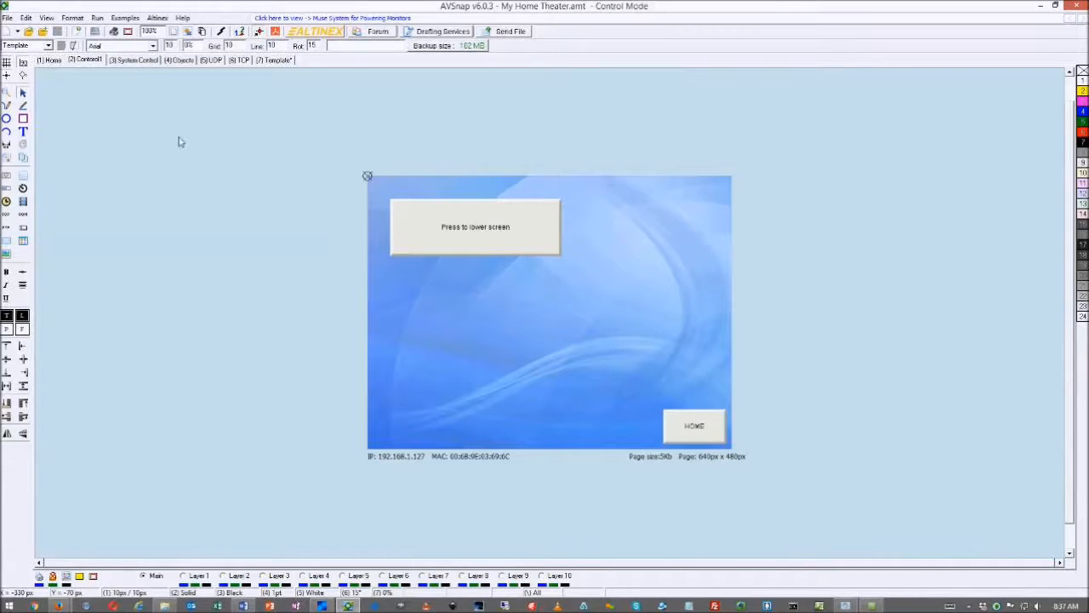
{"action": "left_click", "coordinate": [7, 32]}
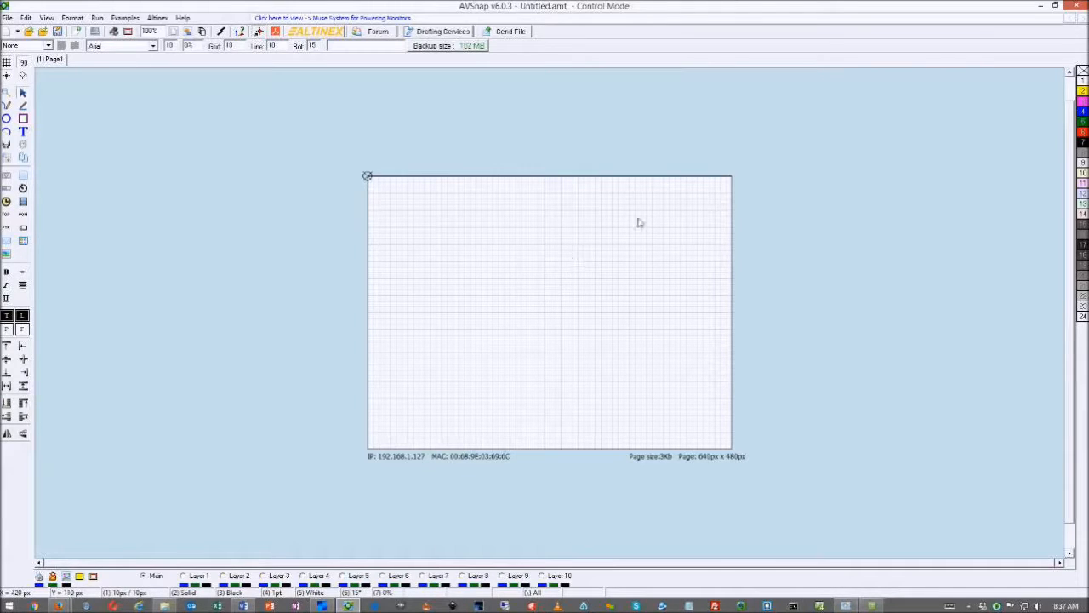
Draw a large circle in the middle of the page with the Ellipse tool
{"action": "left_click", "coordinate": [7, 120]}
{"action": "left_click_drag", "start_coordinate": [464, 227], "coordinate": [629, 388]}
{"action": "right_click", "coordinate": [562, 416]}
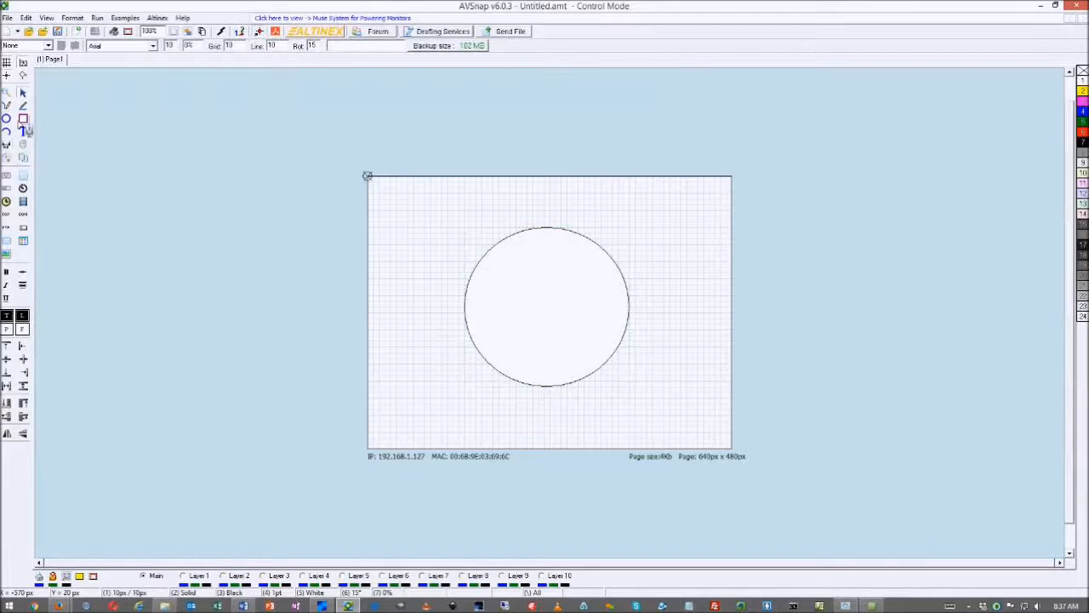
Place a 120 × 50 px button in the upper circle and a copy below it
{"action": "left_click", "coordinate": [24, 178]}
{"action": "left_click_drag", "start_coordinate": [522, 253], "coordinate": [550, 349]}
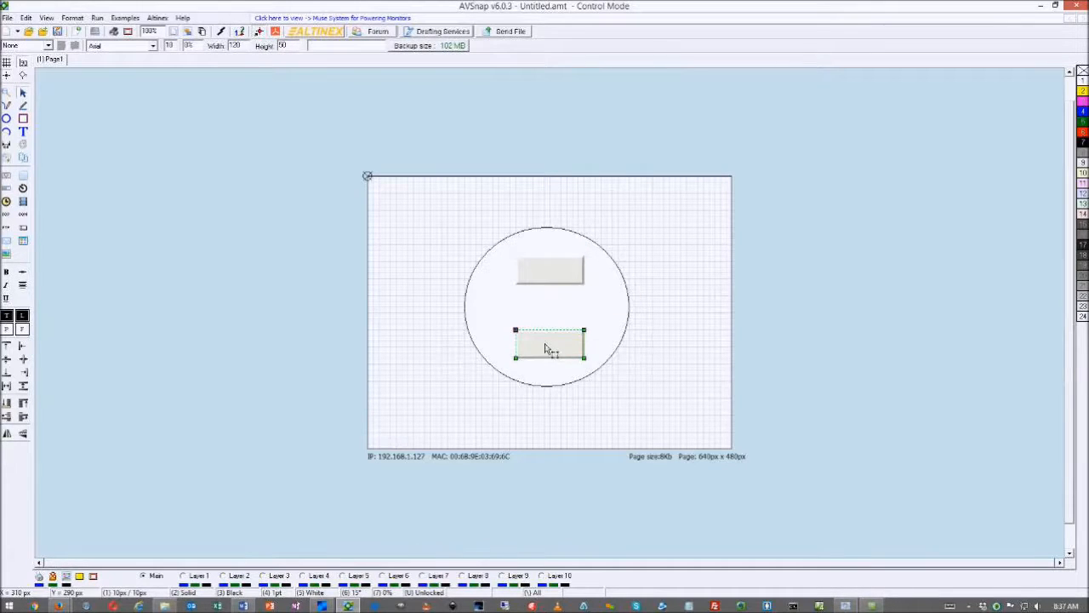
{"action": "left_click", "coordinate": [649, 323]}
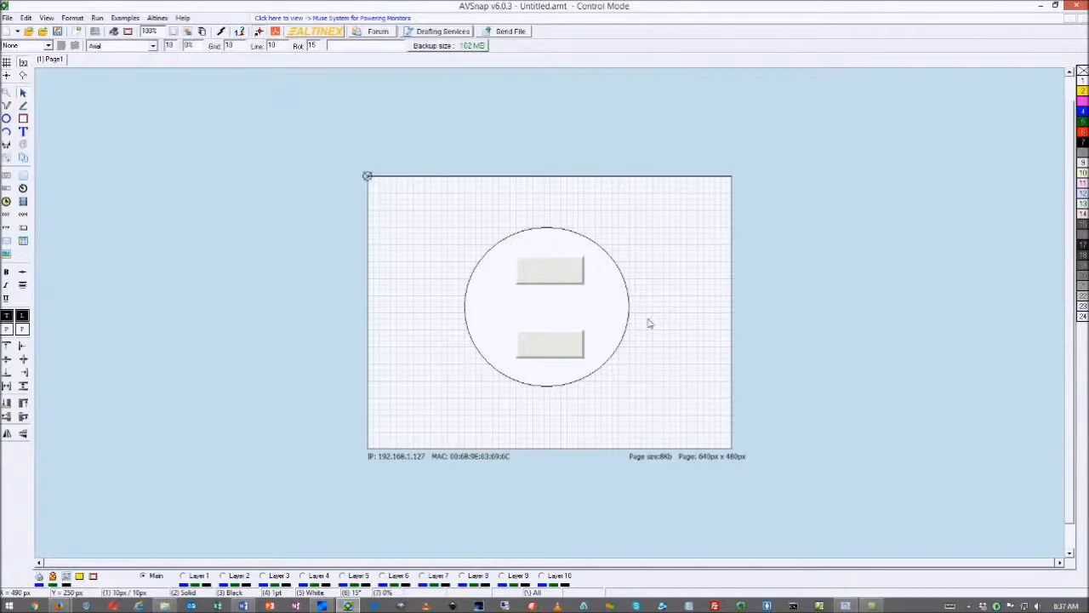
{"action": "double_click", "coordinate": [650, 324]}
Look over the page's GUI Interface settings and the circle's format options
{"action": "left_click", "coordinate": [657, 199]}
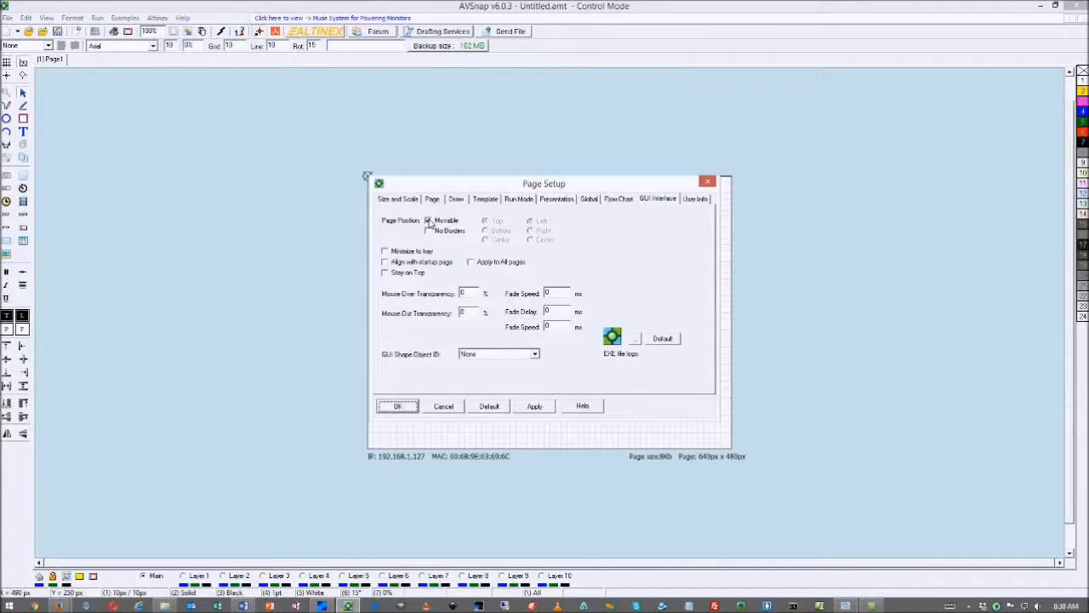
{"action": "left_click", "coordinate": [407, 408]}
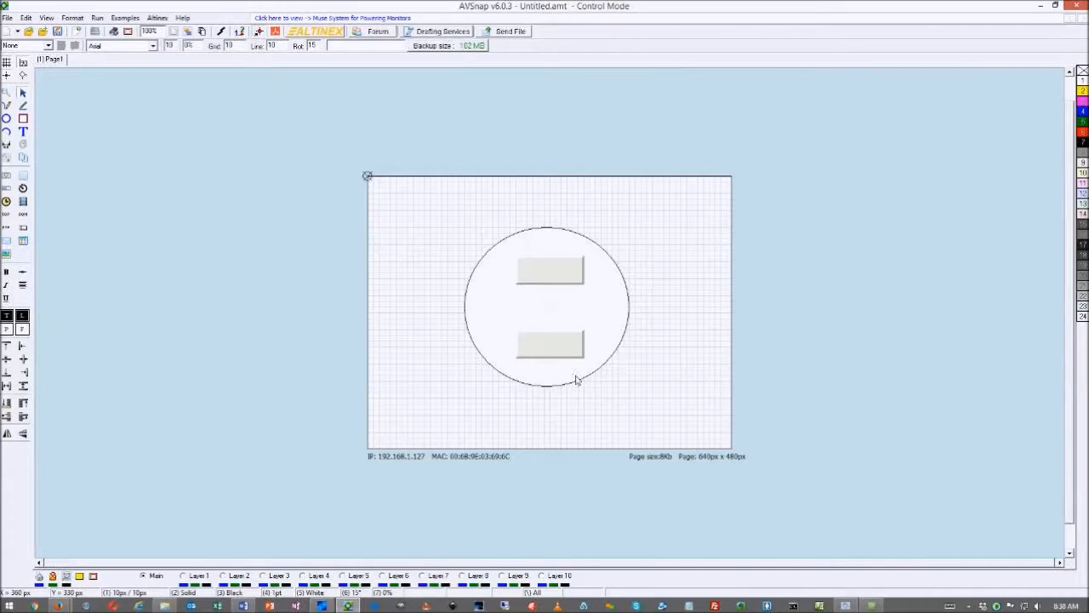
{"action": "left_click", "coordinate": [576, 379]}
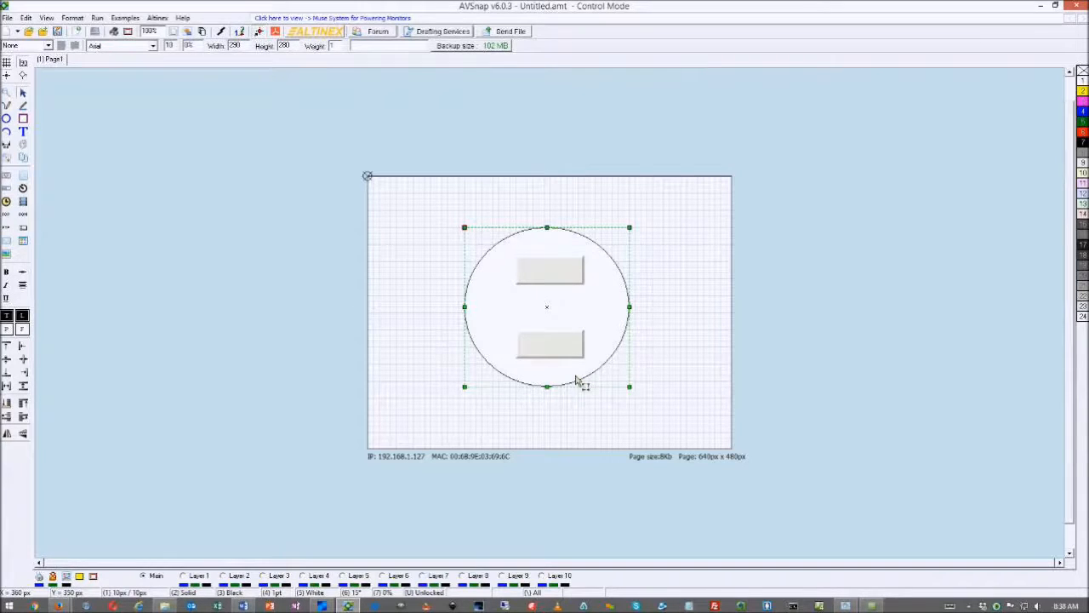
{"action": "double_click", "coordinate": [576, 380]}
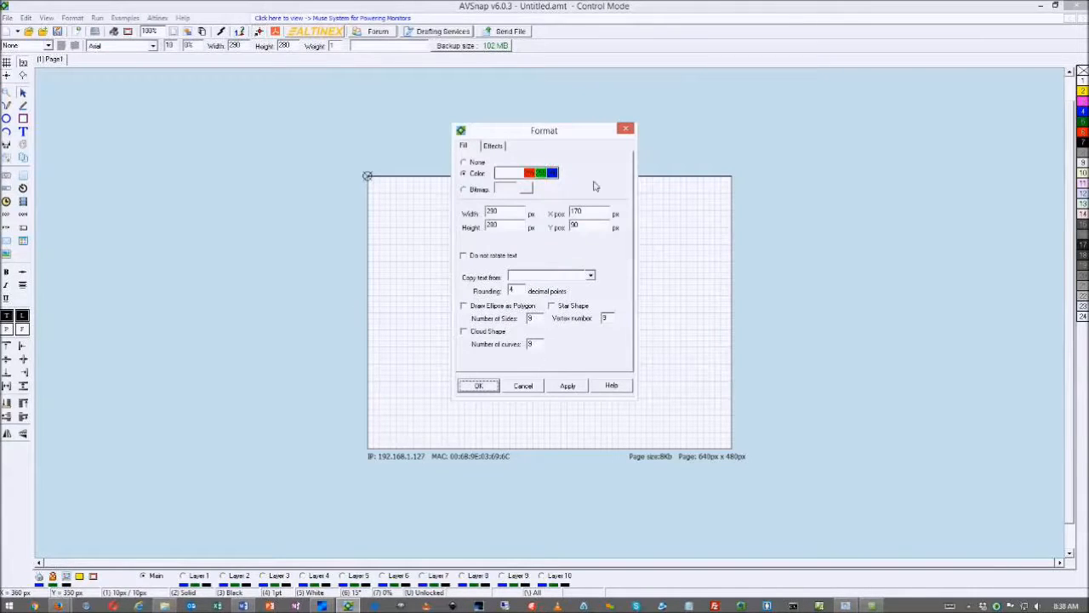
{"action": "left_click", "coordinate": [625, 128]}
{"action": "left_click", "coordinate": [647, 209]}
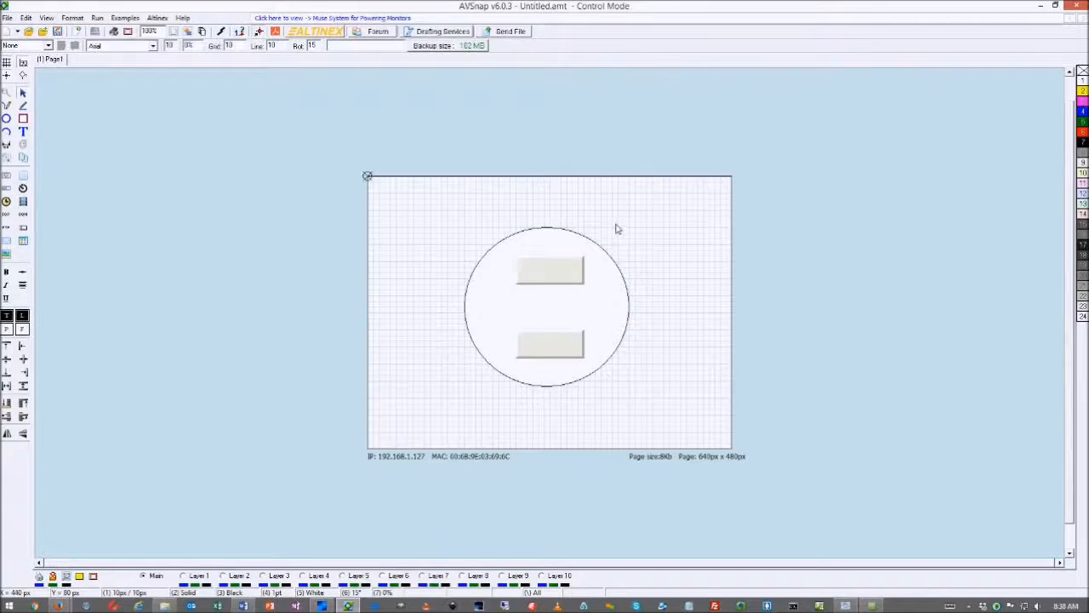
{"action": "double_click", "coordinate": [618, 228]}
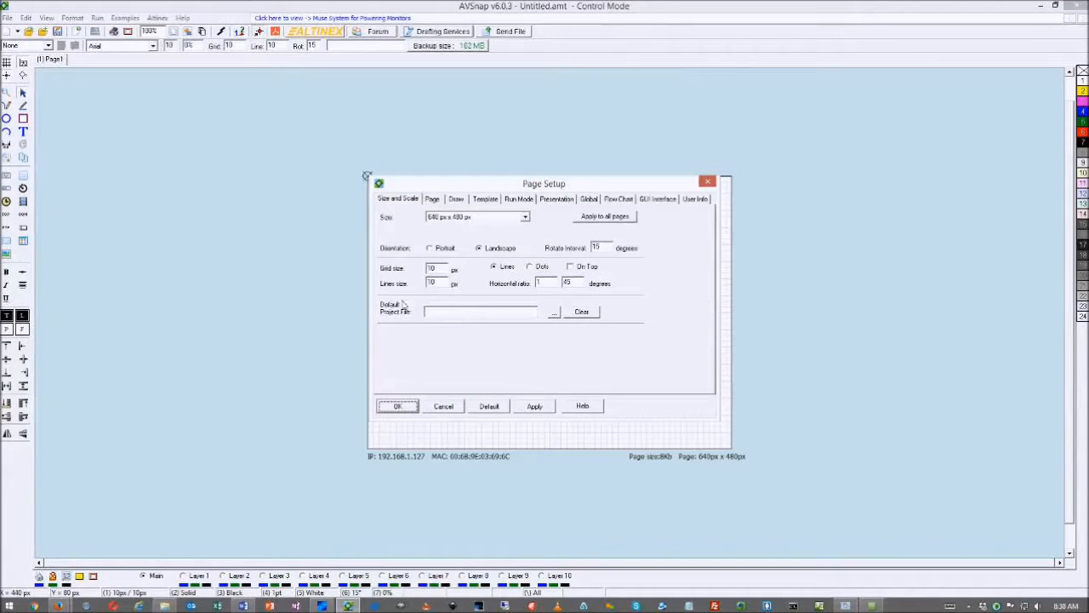
{"action": "left_click", "coordinate": [651, 201]}
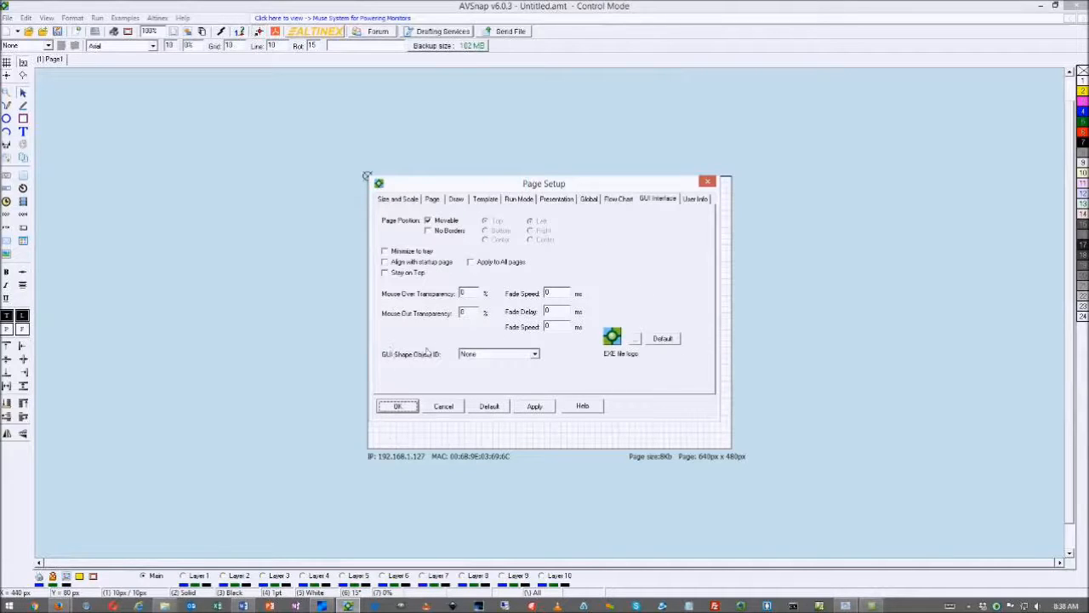
{"action": "left_click_drag", "start_coordinate": [543, 189], "coordinate": [268, 185]}
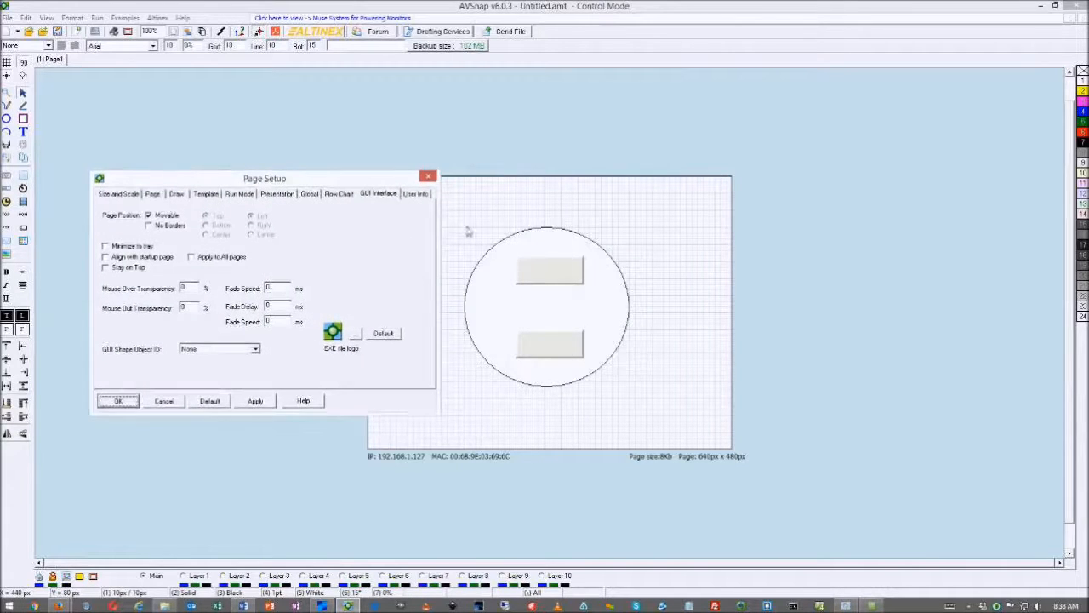
Give the circle the ID GUIShape in its Object Options
{"action": "left_click", "coordinate": [540, 239]}
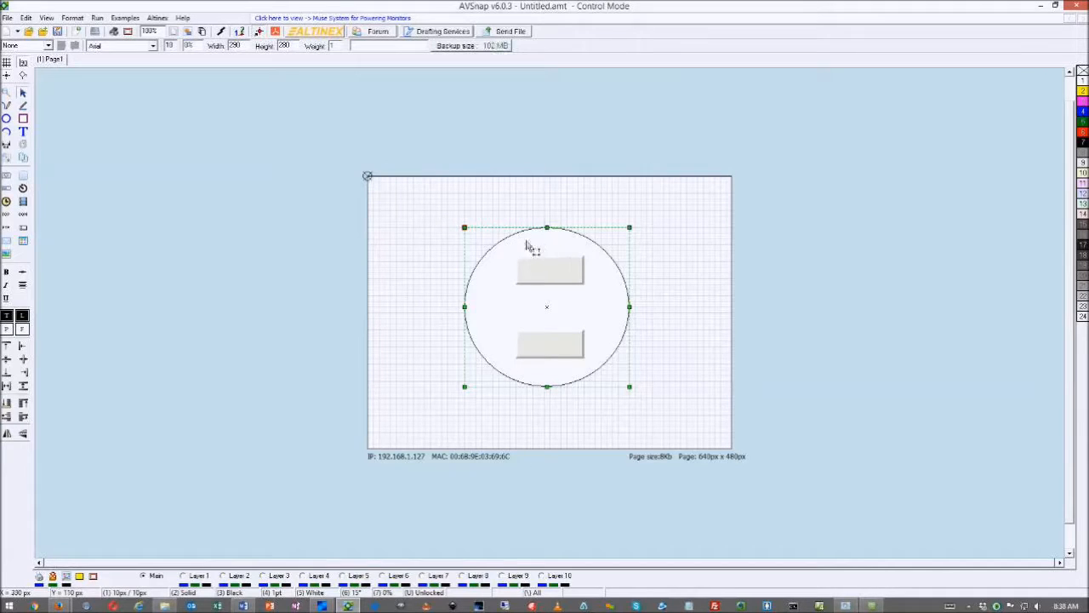
{"action": "double_click", "coordinate": [612, 275]}
{"action": "left_click_drag", "start_coordinate": [311, 222], "coordinate": [741, 127]}
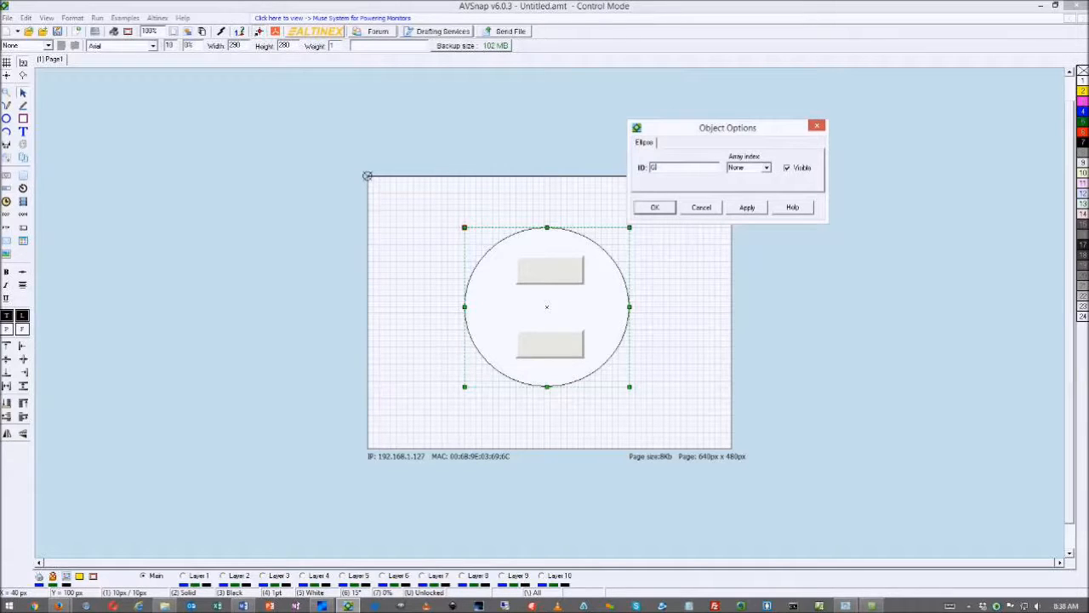
{"action": "type", "text": "N"}
{"action": "left_click", "coordinate": [658, 207]}
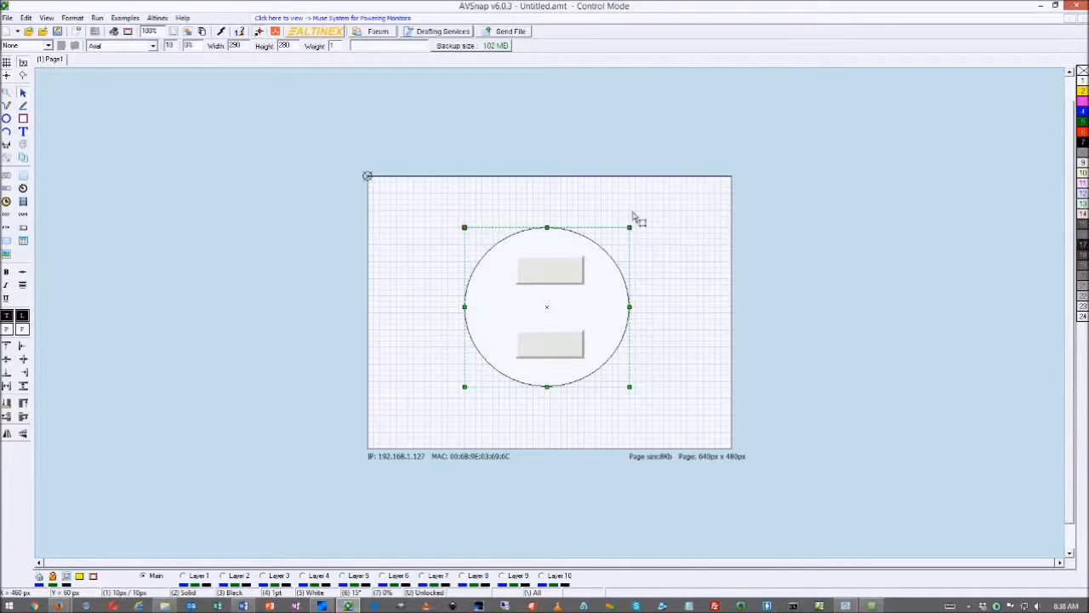
Check the page's GUI Shape Object ID list and verify the circle's GUIShape ID
{"action": "left_click", "coordinate": [621, 206]}
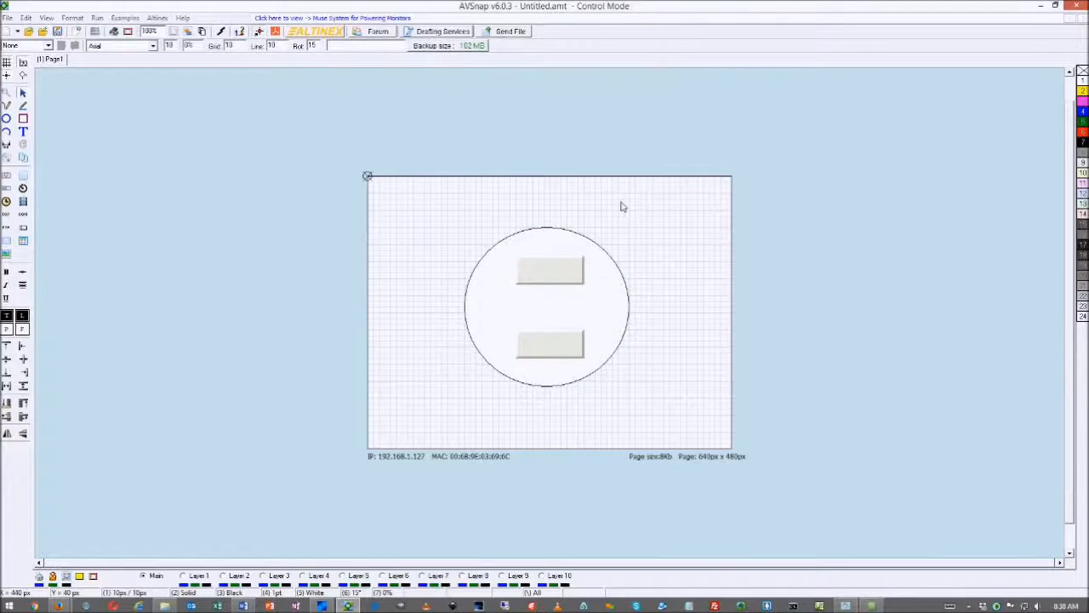
{"action": "double_click", "coordinate": [621, 206]}
{"action": "left_click_drag", "start_coordinate": [352, 180], "coordinate": [551, 150]}
{"action": "left_click", "coordinate": [455, 317]}
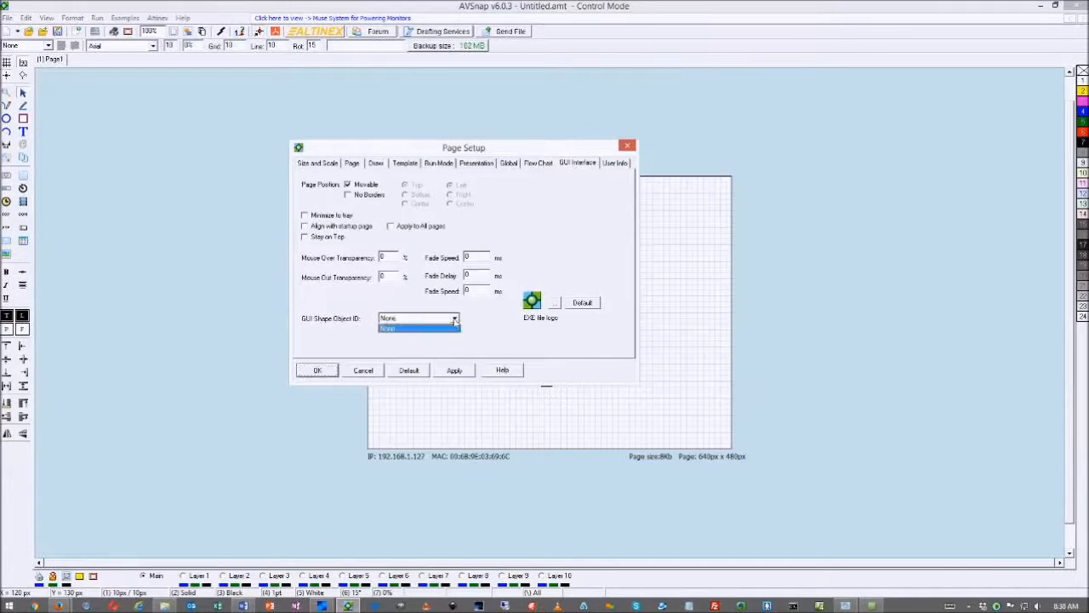
{"action": "left_click", "coordinate": [456, 319]}
{"action": "left_click_drag", "start_coordinate": [477, 150], "coordinate": [310, 215]}
{"action": "left_click", "coordinate": [534, 243]}
{"action": "double_click", "coordinate": [534, 244]}
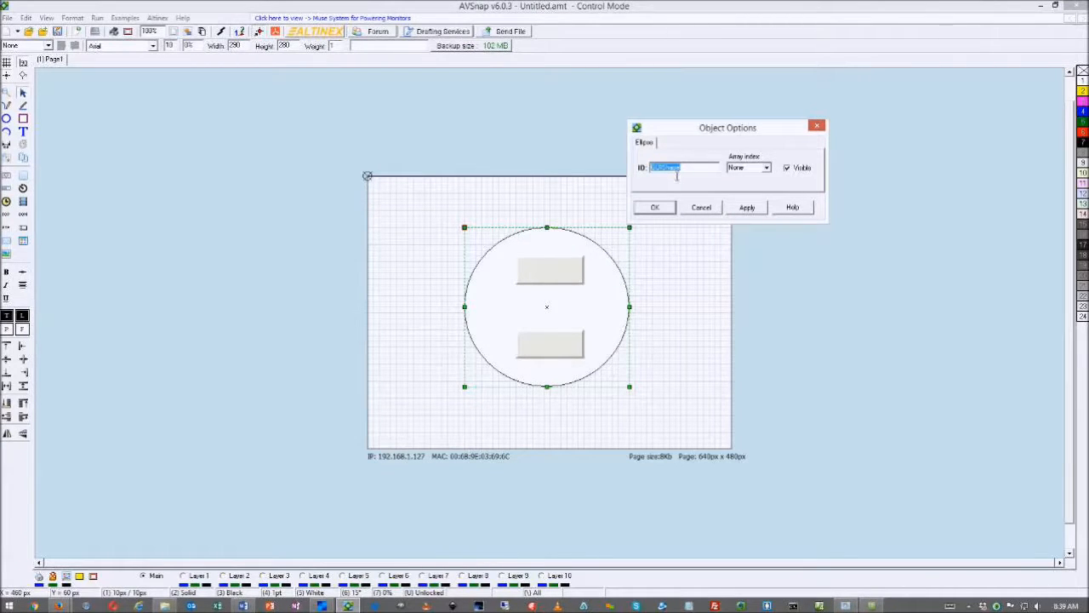
{"action": "left_click", "coordinate": [663, 208]}
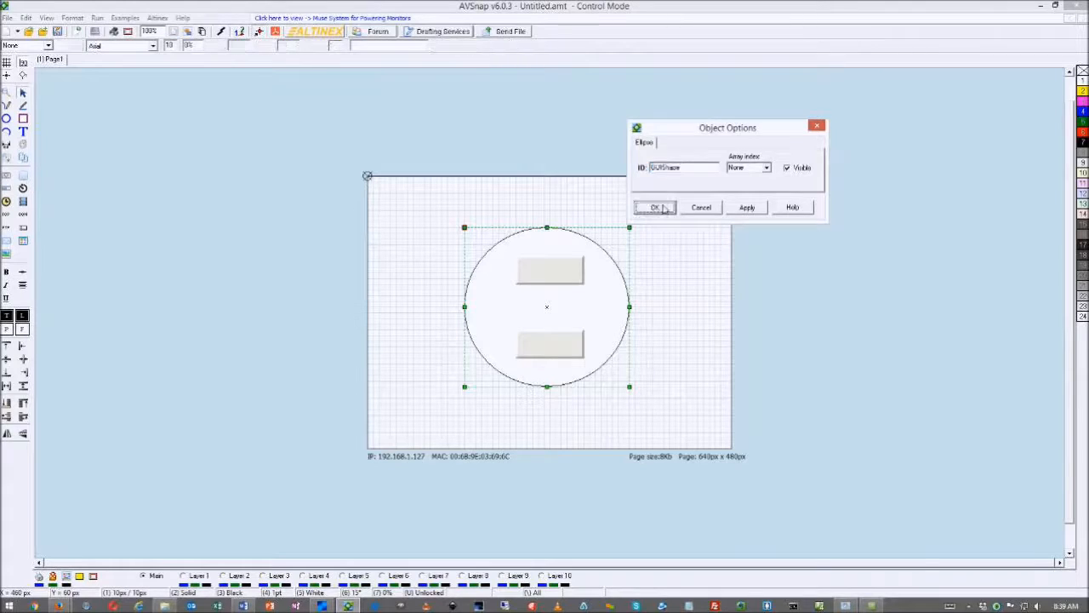
Set the page's GUI Shape Object ID to GUIShape and preview the page with F5
{"action": "double_click", "coordinate": [622, 231]}
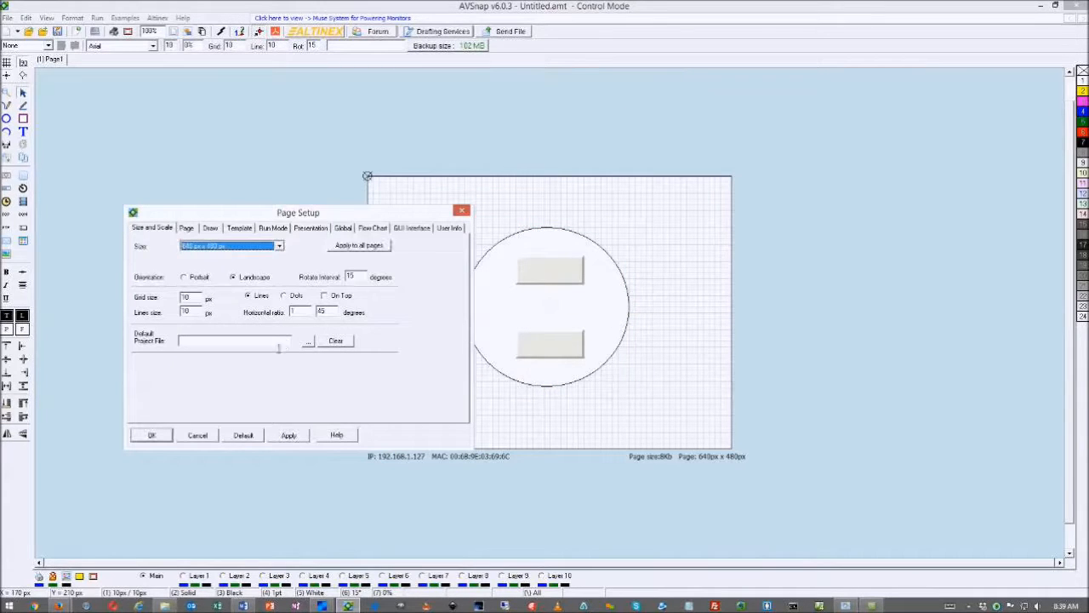
{"action": "left_click", "coordinate": [410, 228]}
{"action": "left_click", "coordinate": [289, 383]}
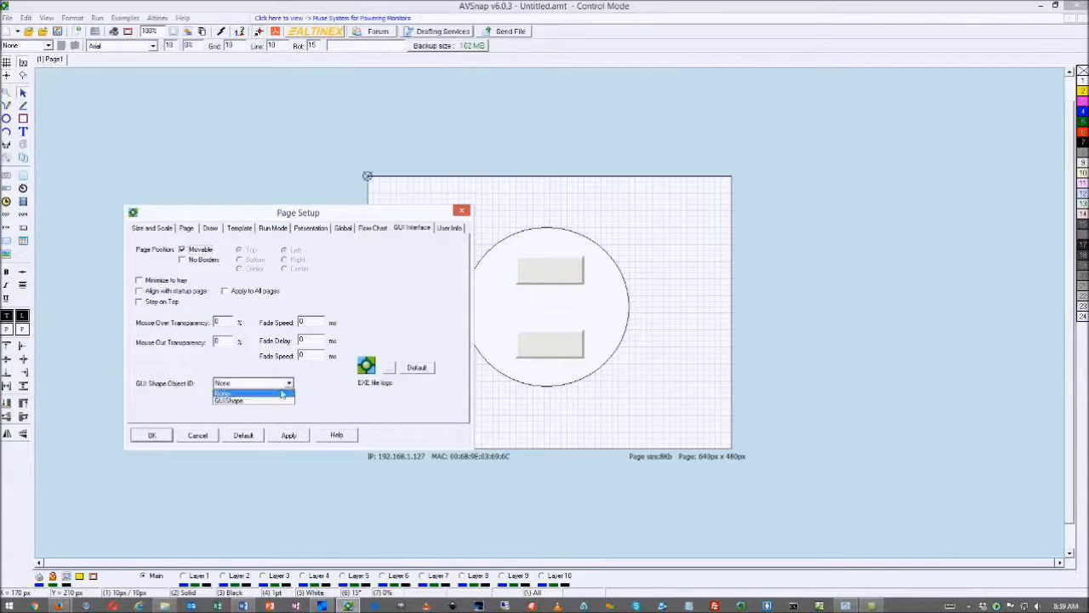
{"action": "left_click", "coordinate": [230, 401]}
{"action": "left_click", "coordinate": [287, 436]}
{"action": "left_click", "coordinate": [155, 437]}
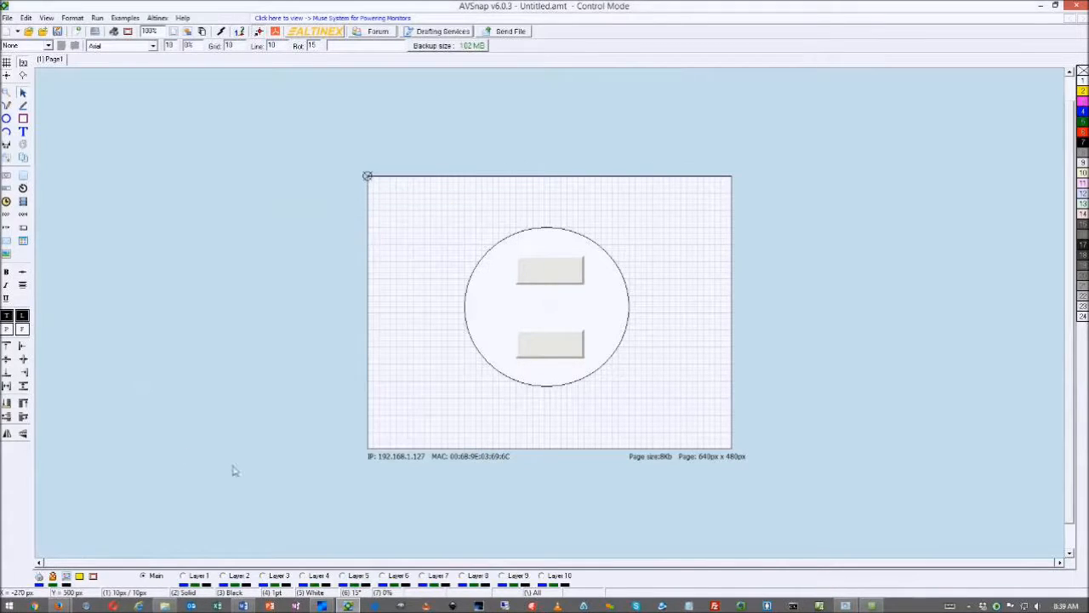
{"action": "key", "text": "F5"}
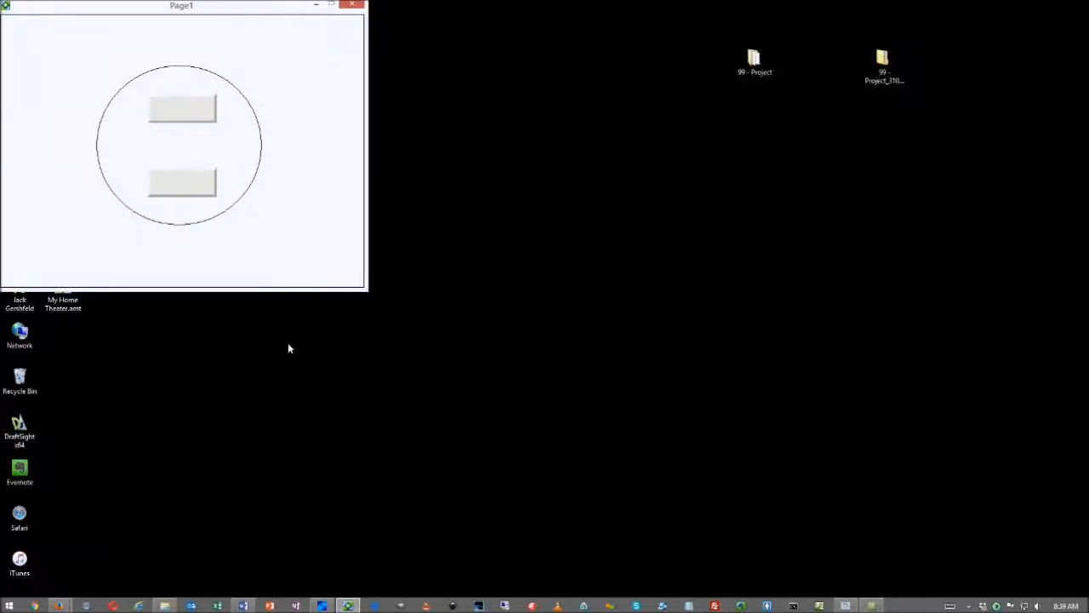
Uncheck Movable in the page's GUI Interface settings and rerun the circular page
{"action": "key", "text": "Escape"}
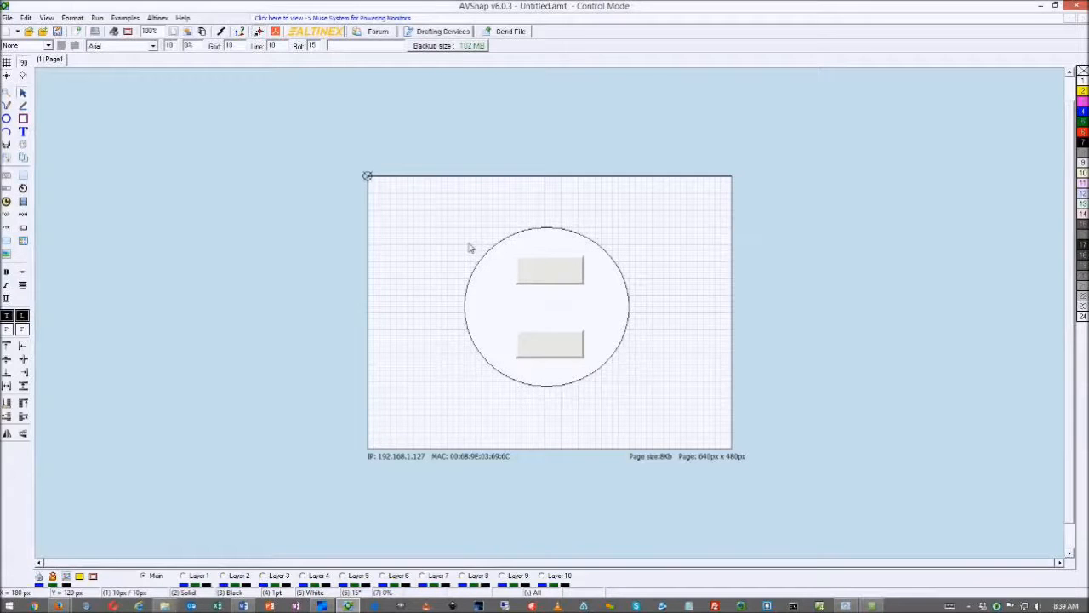
{"action": "double_click", "coordinate": [464, 242]}
{"action": "left_click", "coordinate": [411, 228]}
{"action": "left_click", "coordinate": [182, 252]}
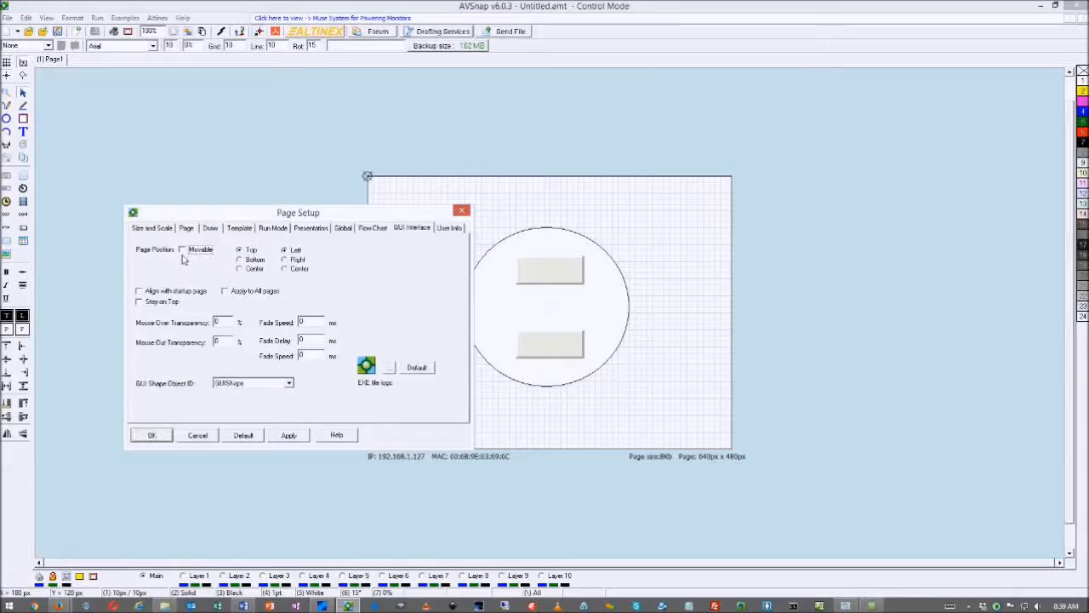
{"action": "left_click", "coordinate": [293, 438]}
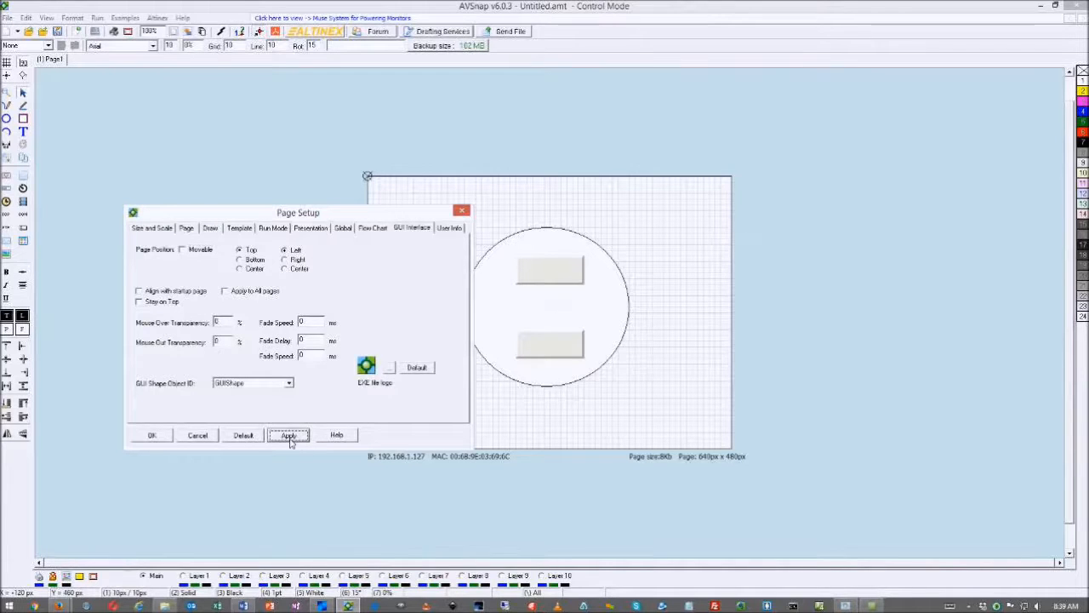
{"action": "left_click", "coordinate": [153, 435]}
{"action": "key", "text": "F5"}
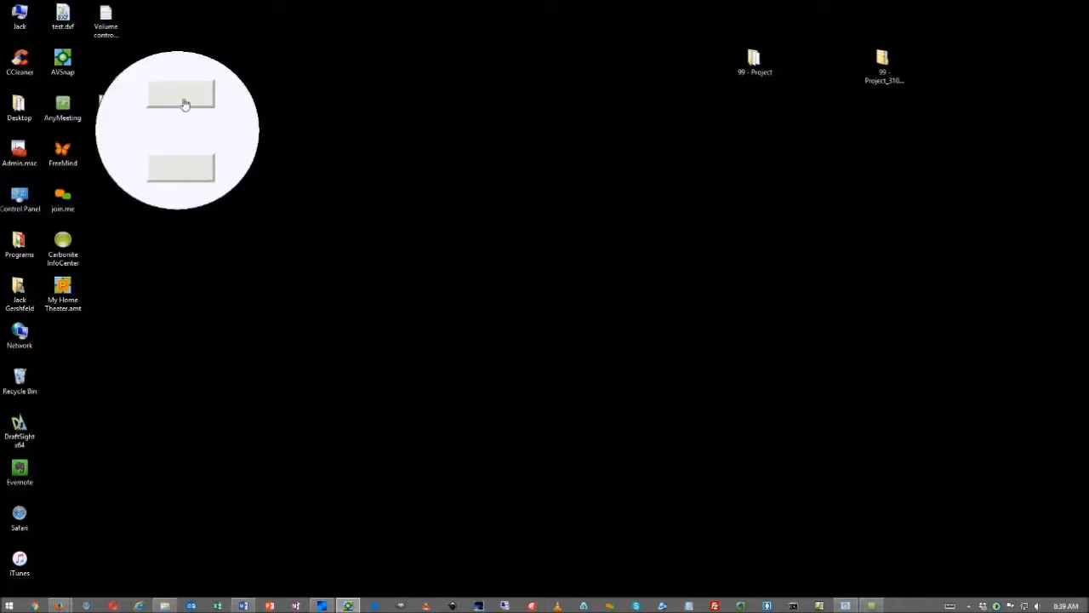
Move the circle off the page and draw a closed nine-corner polygon around the buttons
{"action": "left_click", "coordinate": [192, 175]}
{"action": "left_click_drag", "start_coordinate": [469, 282], "coordinate": [149, 293]}
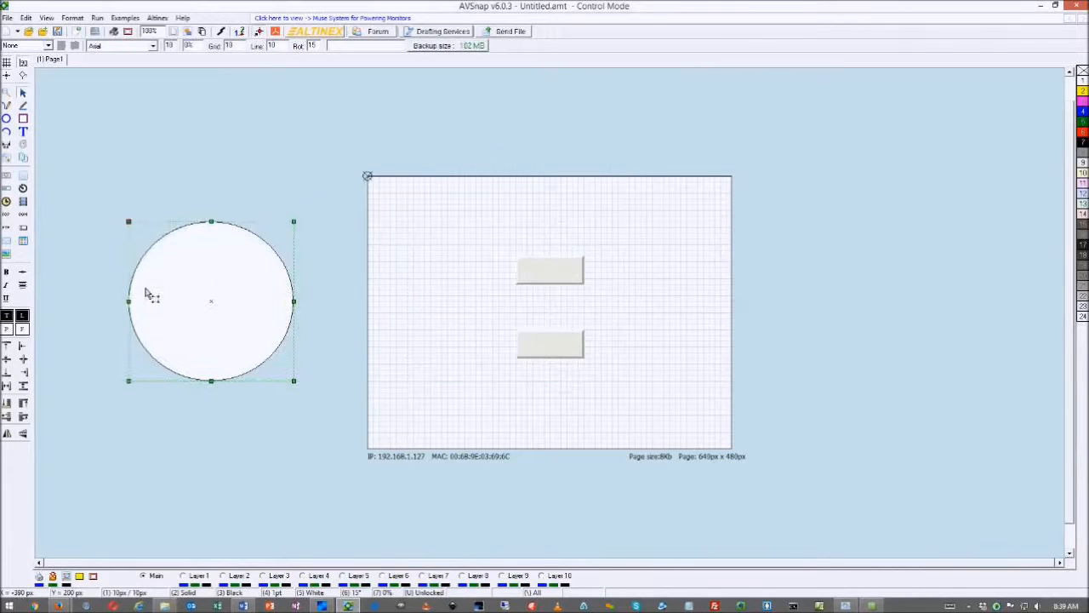
{"action": "left_click", "coordinate": [23, 104]}
{"action": "left_click", "coordinate": [442, 204]}
{"action": "left_click", "coordinate": [493, 249]}
{"action": "left_click", "coordinate": [588, 195]}
{"action": "left_click", "coordinate": [663, 284]}
{"action": "left_click", "coordinate": [618, 335]}
{"action": "left_click", "coordinate": [657, 415]}
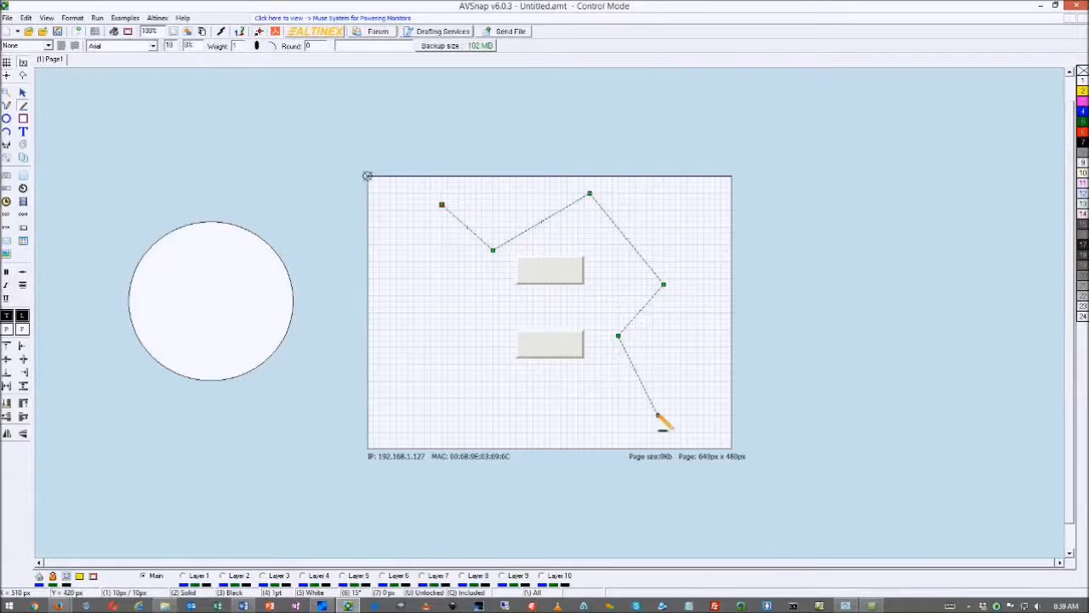
{"action": "left_click", "coordinate": [538, 432]}
{"action": "left_click", "coordinate": [481, 370]}
{"action": "left_click", "coordinate": [386, 404]}
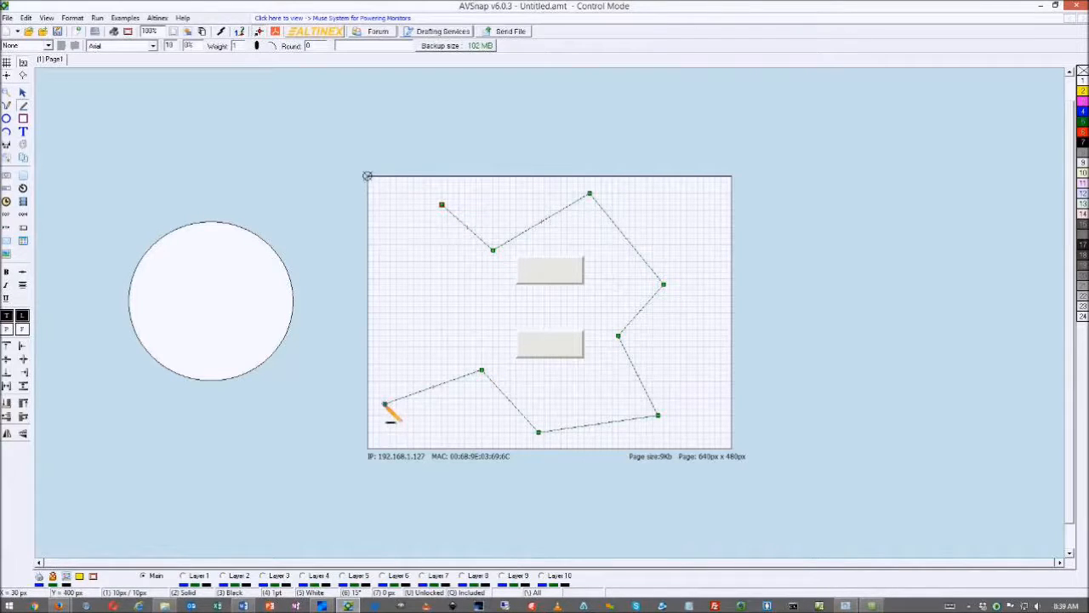
{"action": "left_click", "coordinate": [442, 205]}
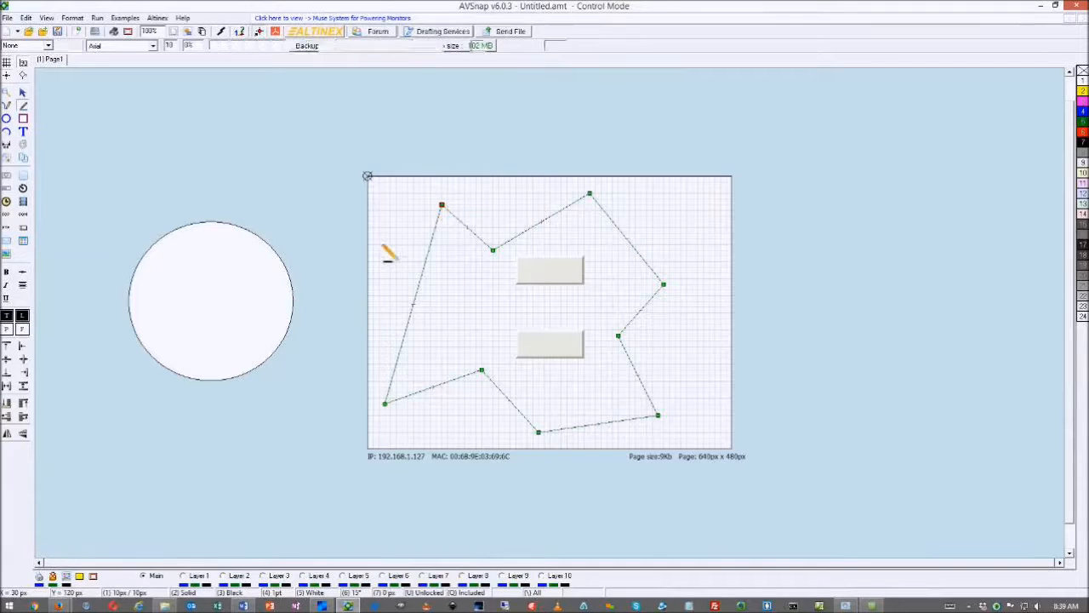
Name the polygon GUIShape2, fill it yellow, and send it behind the buttons
{"action": "double_click", "coordinate": [427, 269]}
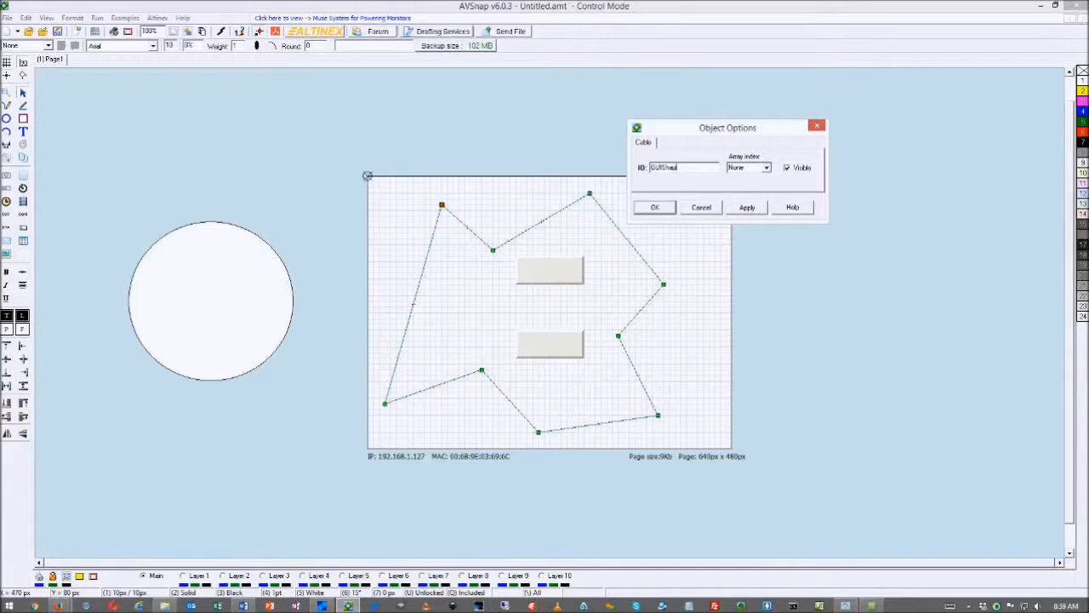
{"action": "left_click", "coordinate": [655, 207]}
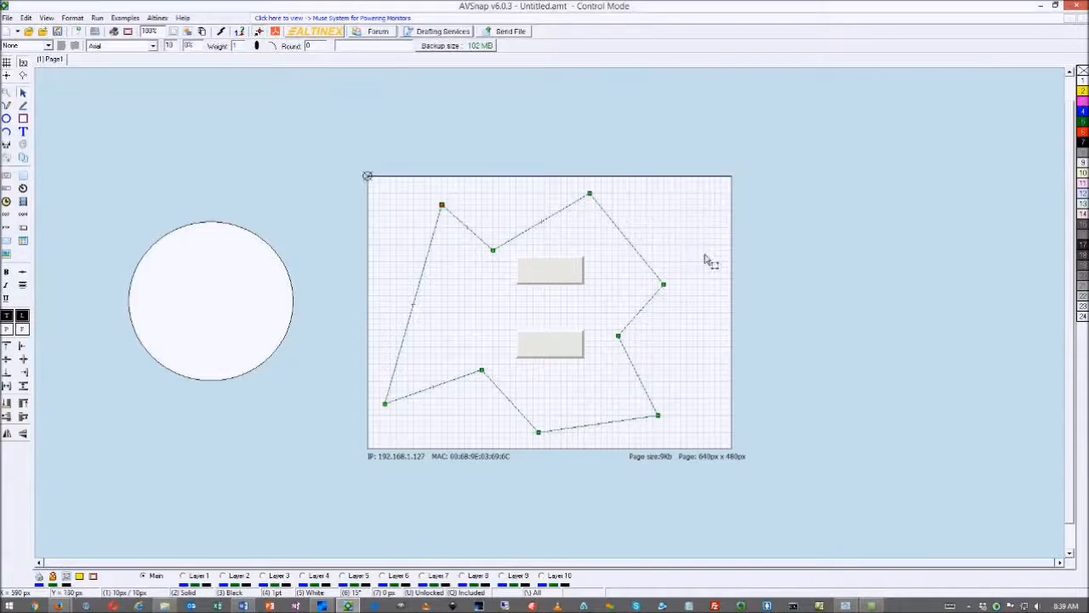
{"action": "left_click", "coordinate": [654, 281]}
{"action": "right_click", "coordinate": [1082, 91]}
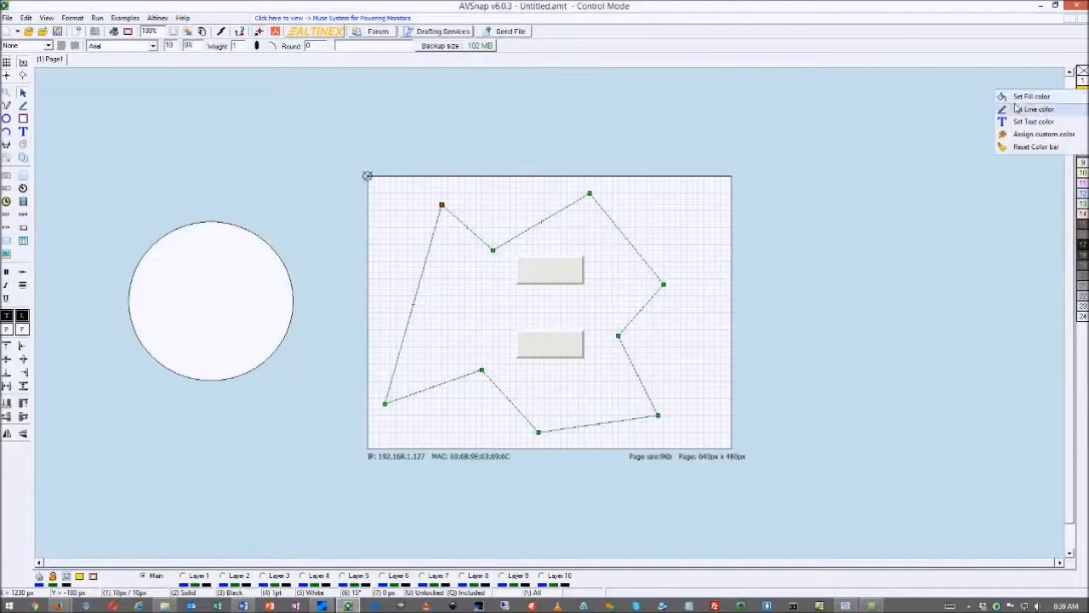
{"action": "left_click", "coordinate": [1032, 97]}
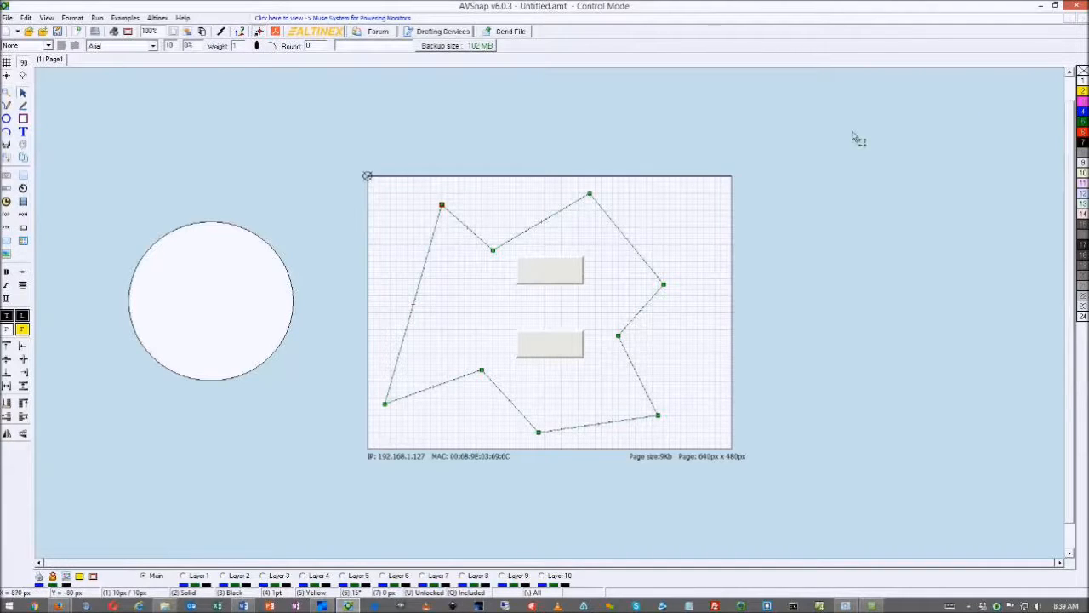
{"action": "left_click", "coordinate": [24, 331]}
{"action": "key", "text": "b"}
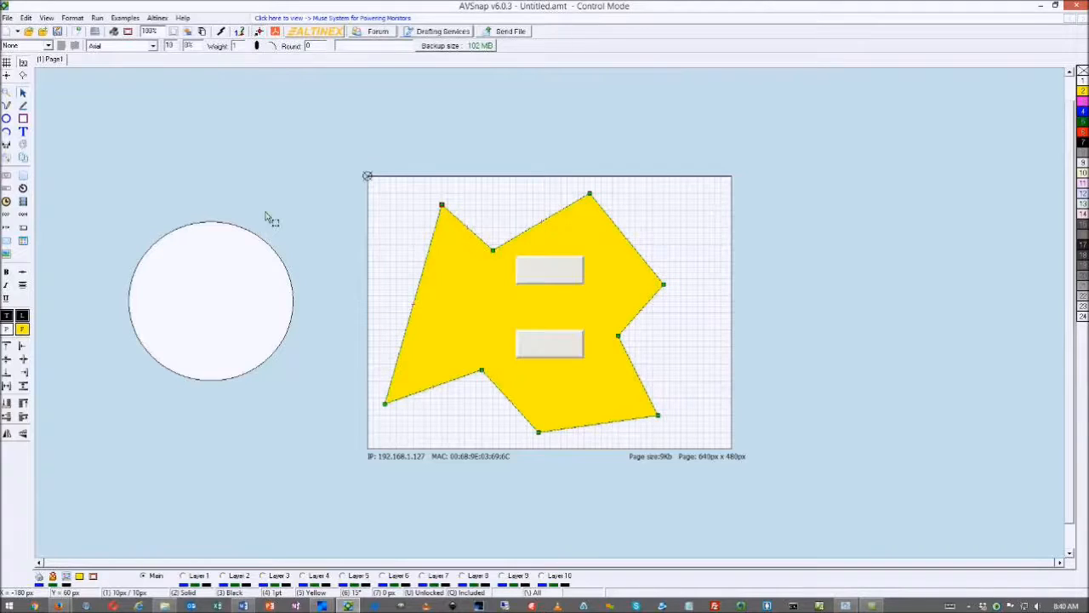
Set the page's GUI Shape Object ID to GUIShape2
{"action": "left_click", "coordinate": [316, 191]}
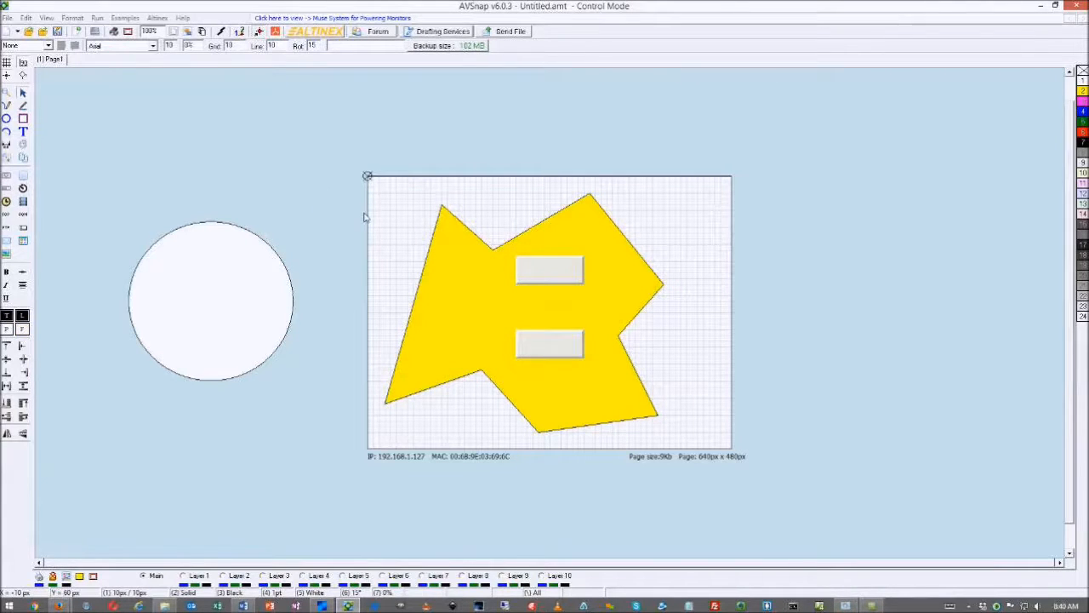
{"action": "double_click", "coordinate": [365, 215]}
{"action": "left_click", "coordinate": [397, 228]}
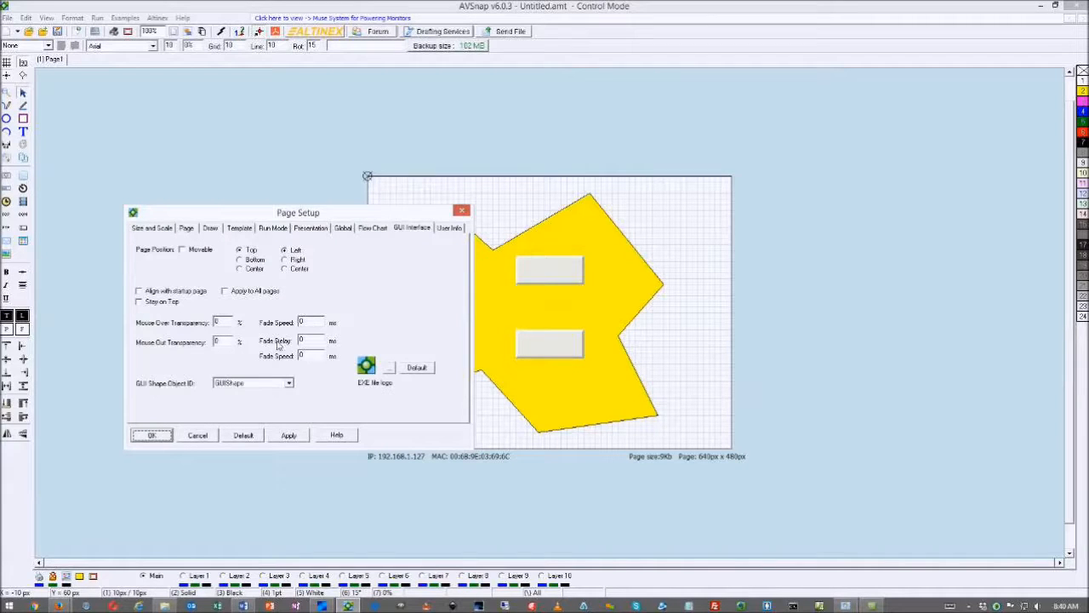
{"action": "left_click", "coordinate": [269, 385]}
{"action": "left_click", "coordinate": [254, 411]}
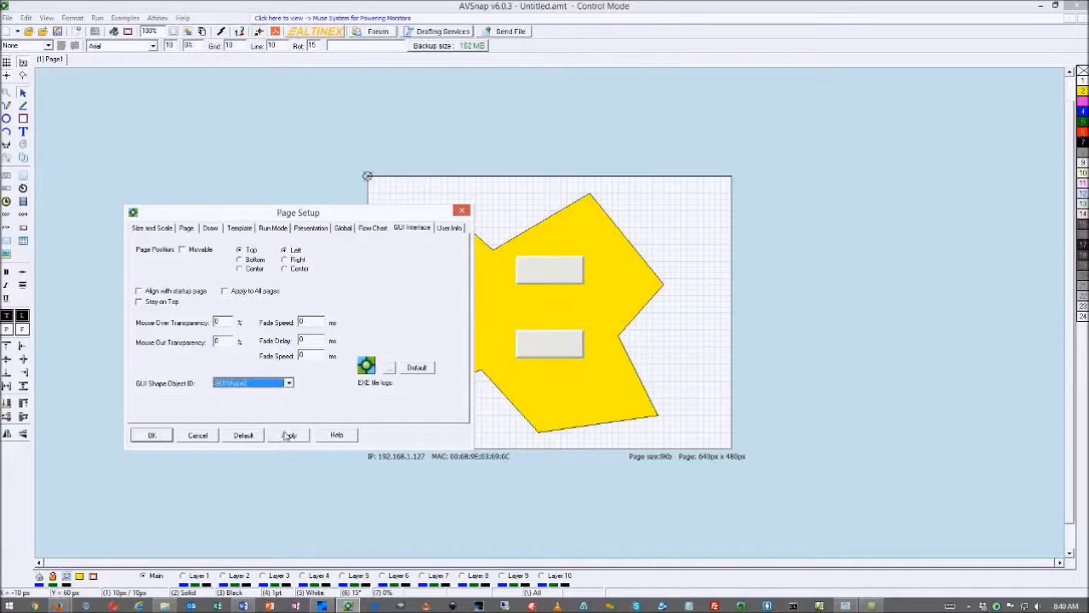
{"action": "left_click", "coordinate": [155, 437]}
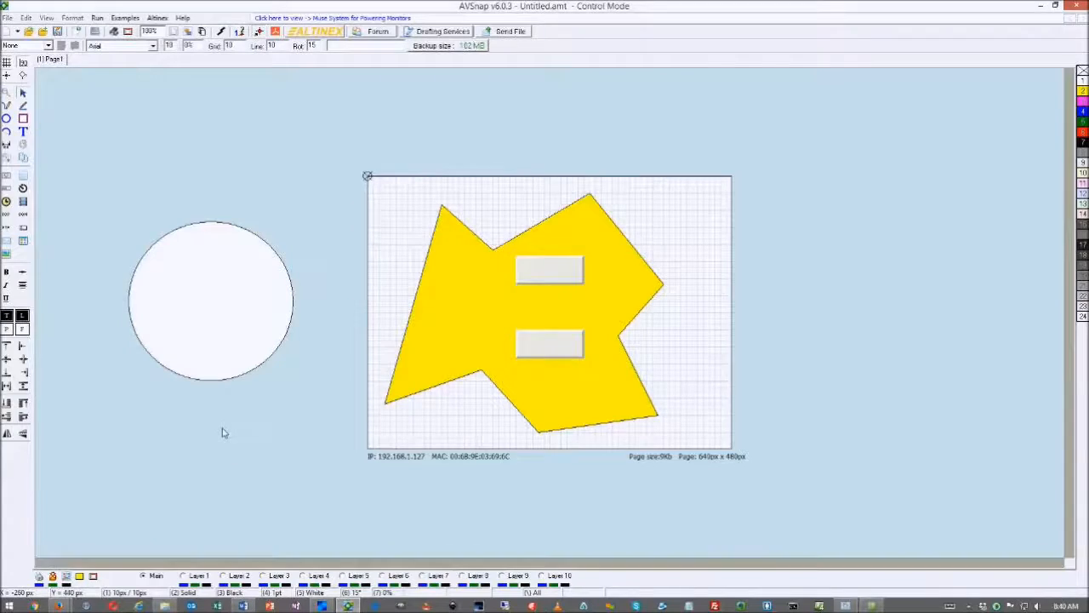
{"action": "key", "text": "F5"}
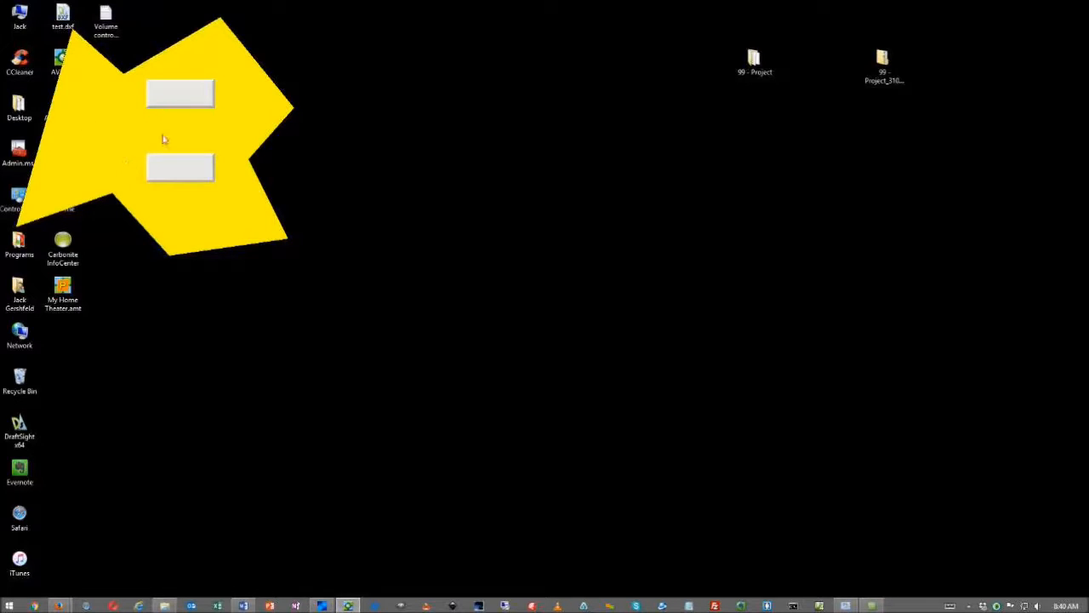
{"action": "key", "text": "Escape"}
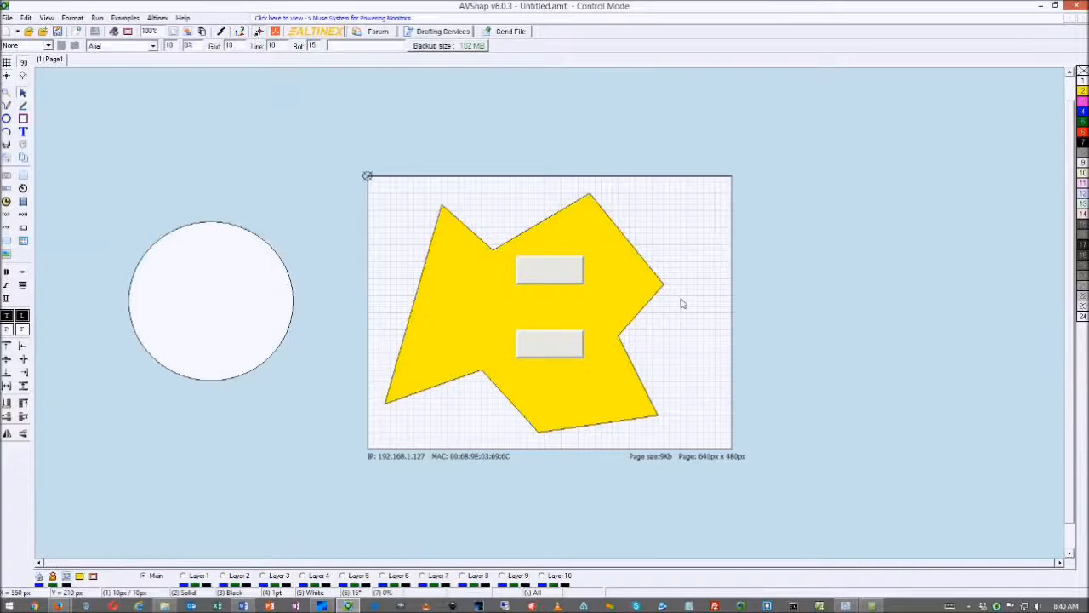
Set both Fade Speed fields and the Fade Delay to 100 ms, then run the project
{"action": "left_click", "coordinate": [406, 228]}
{"action": "left_click_drag", "start_coordinate": [390, 217], "coordinate": [547, 273]}
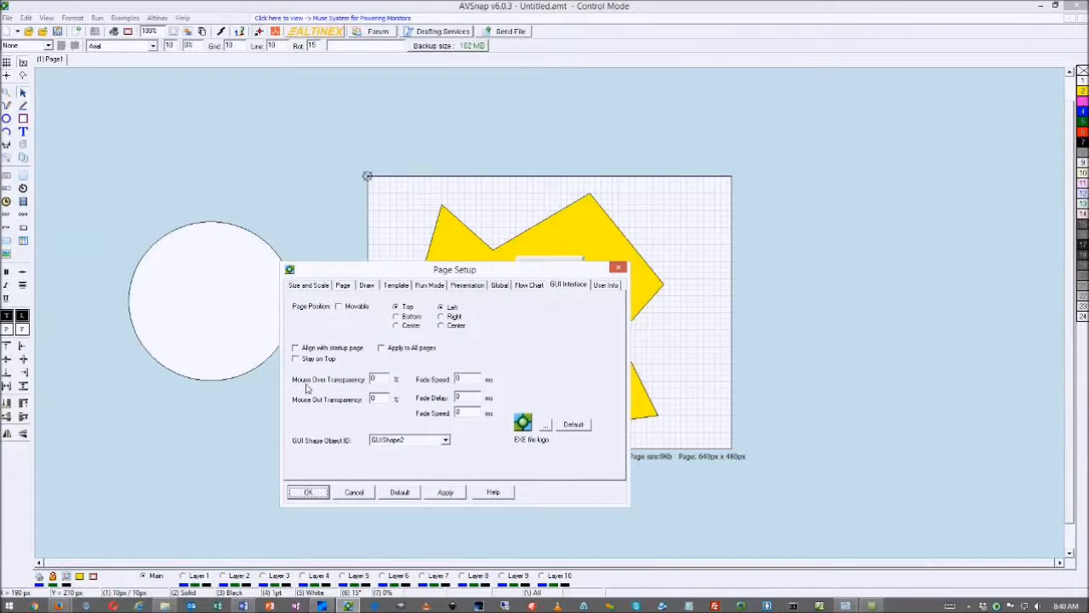
{"action": "left_click", "coordinate": [385, 405]}
{"action": "left_click", "coordinate": [474, 381]}
{"action": "left_click", "coordinate": [468, 398]}
{"action": "left_click", "coordinate": [474, 414]}
{"action": "type", "text": "00"}
{"action": "left_click", "coordinate": [467, 398]}
{"action": "type", "text": "00"}
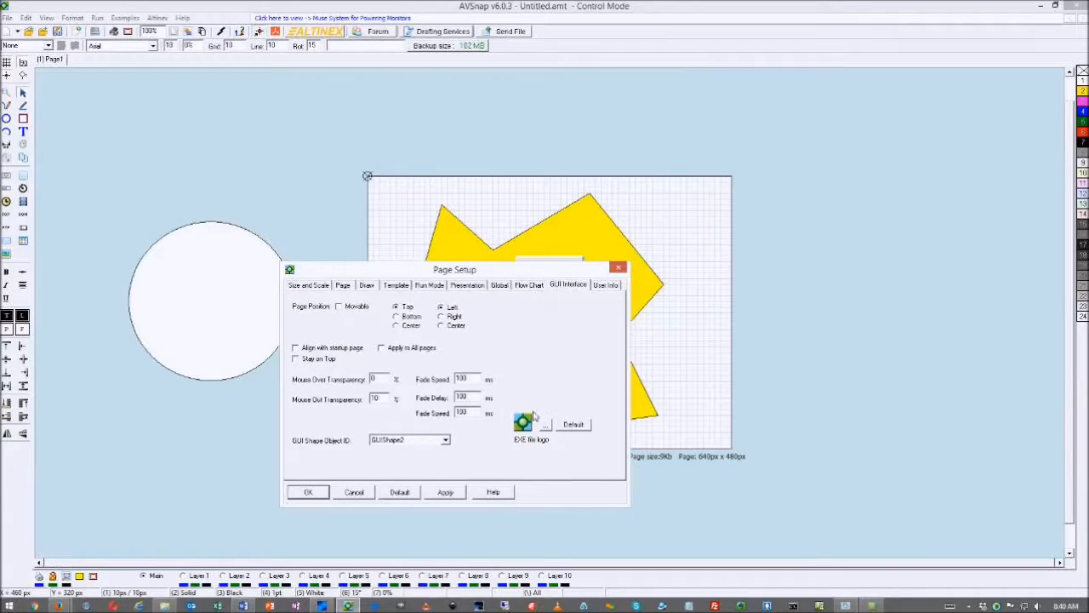
{"action": "left_click", "coordinate": [315, 493]}
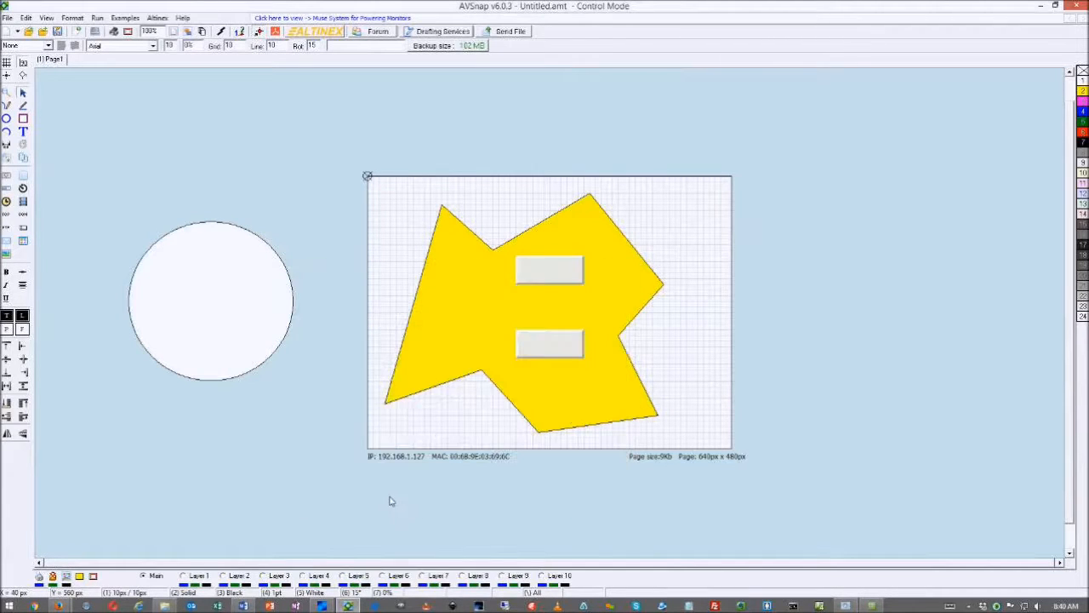
{"action": "key", "text": "F5"}
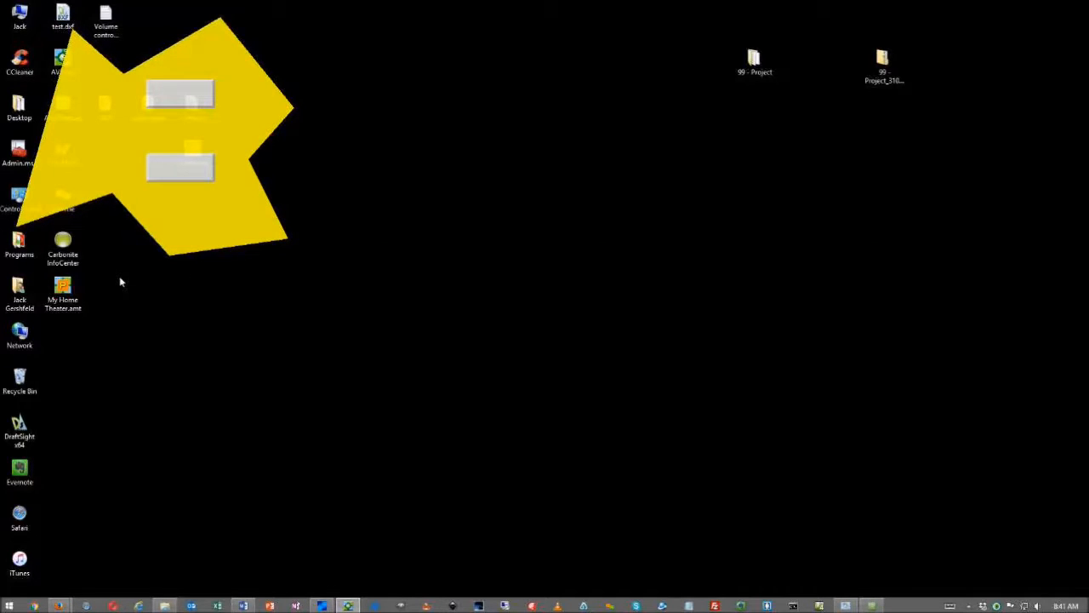
Lower the page's Mouse Out Transparency to 9 and rerun the project to test it
{"action": "key", "text": "Escape"}
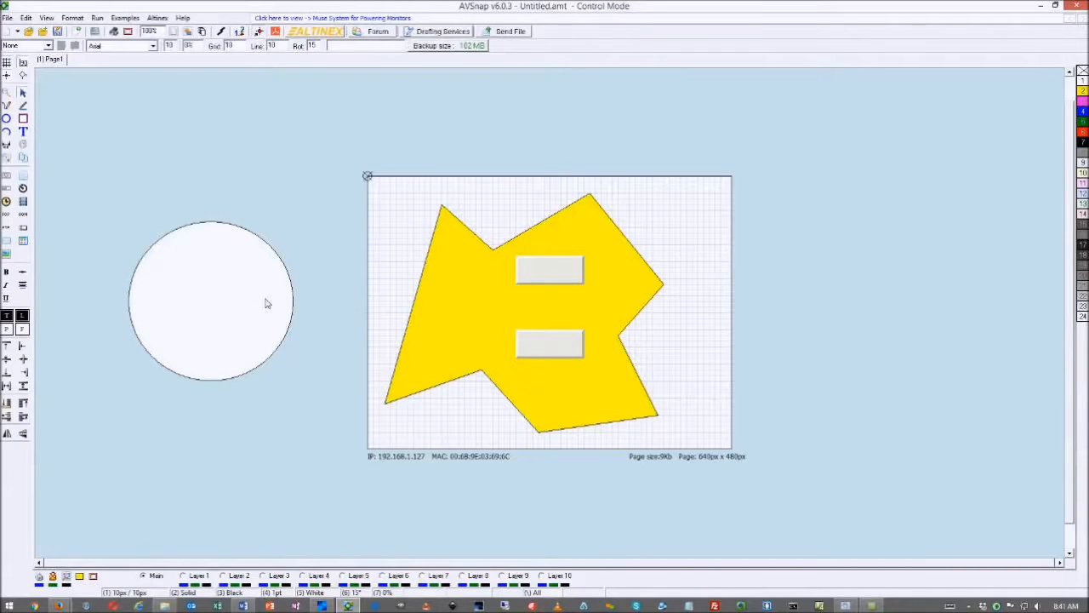
{"action": "double_click", "coordinate": [299, 314]}
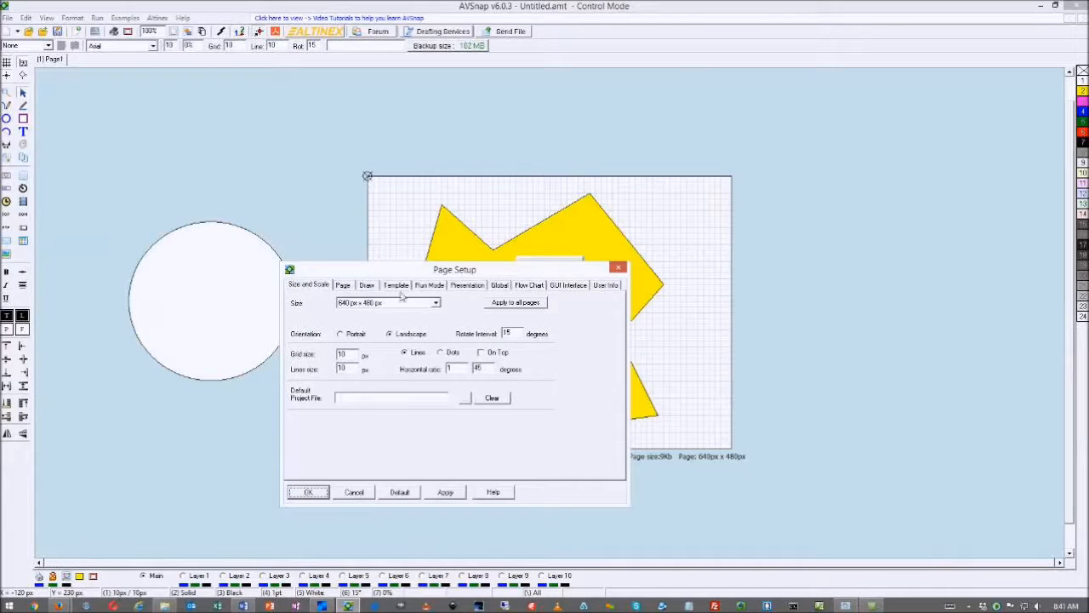
{"action": "left_click", "coordinate": [566, 286]}
{"action": "double_click", "coordinate": [387, 400]}
{"action": "type", "text": "90"}
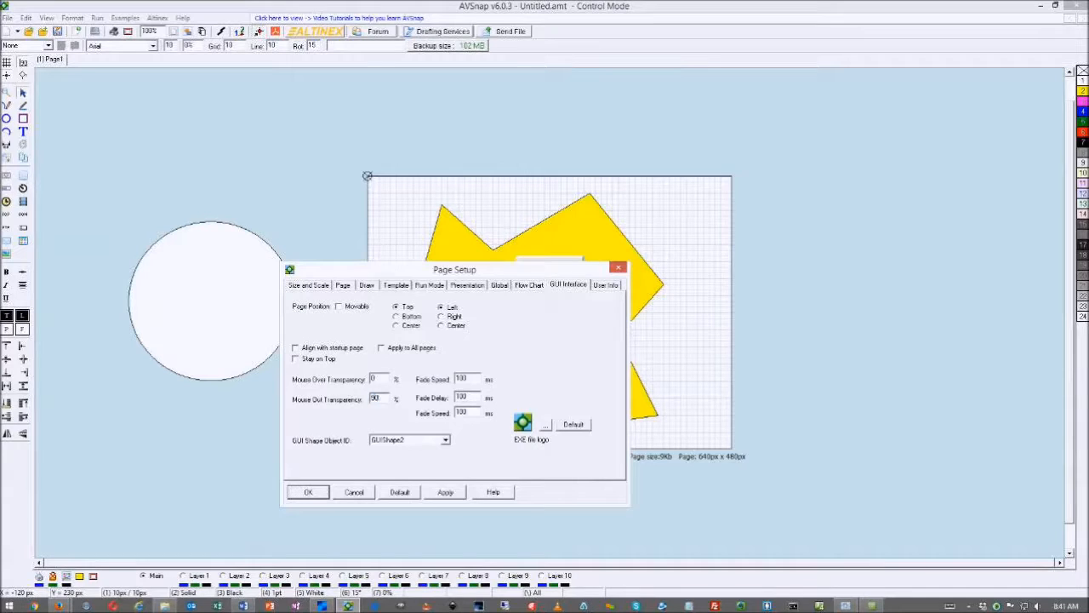
{"action": "left_click", "coordinate": [445, 492]}
{"action": "left_click", "coordinate": [308, 492]}
{"action": "key", "text": "F5"}
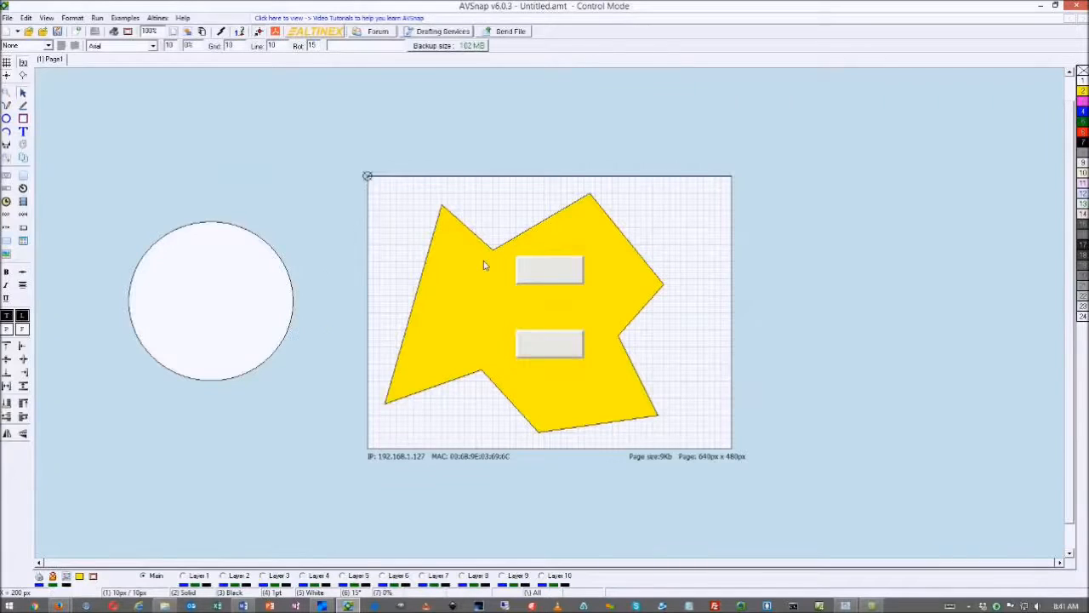
{"action": "left_click", "coordinate": [481, 275]}
Delete the yellow polygon and circle, and move both buttons side by side at the top
{"action": "key", "text": "Delete"}
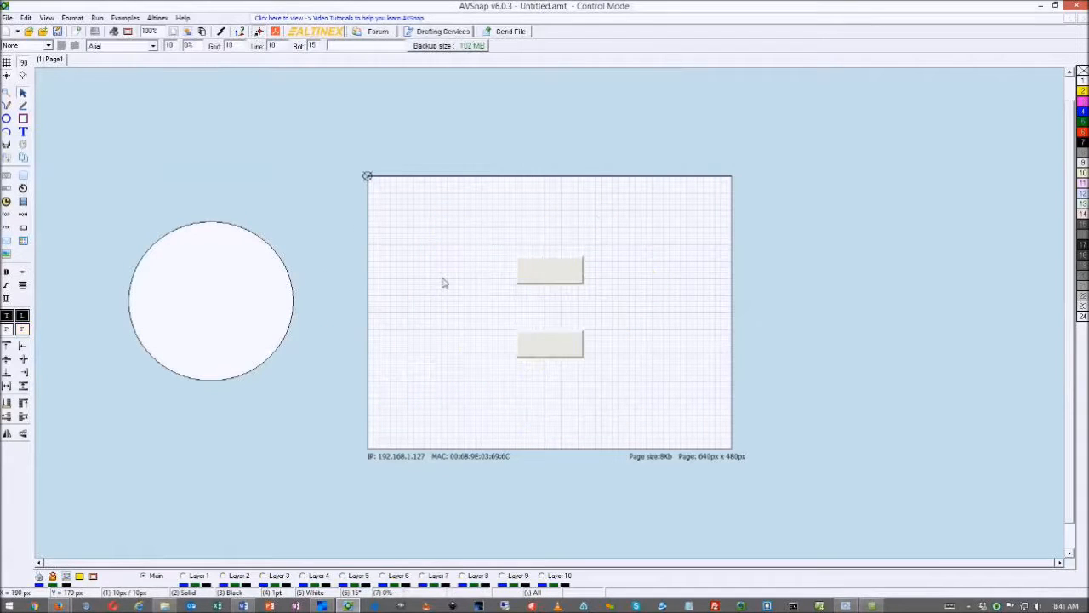
{"action": "left_click", "coordinate": [267, 296]}
{"action": "key", "text": "Delete"}
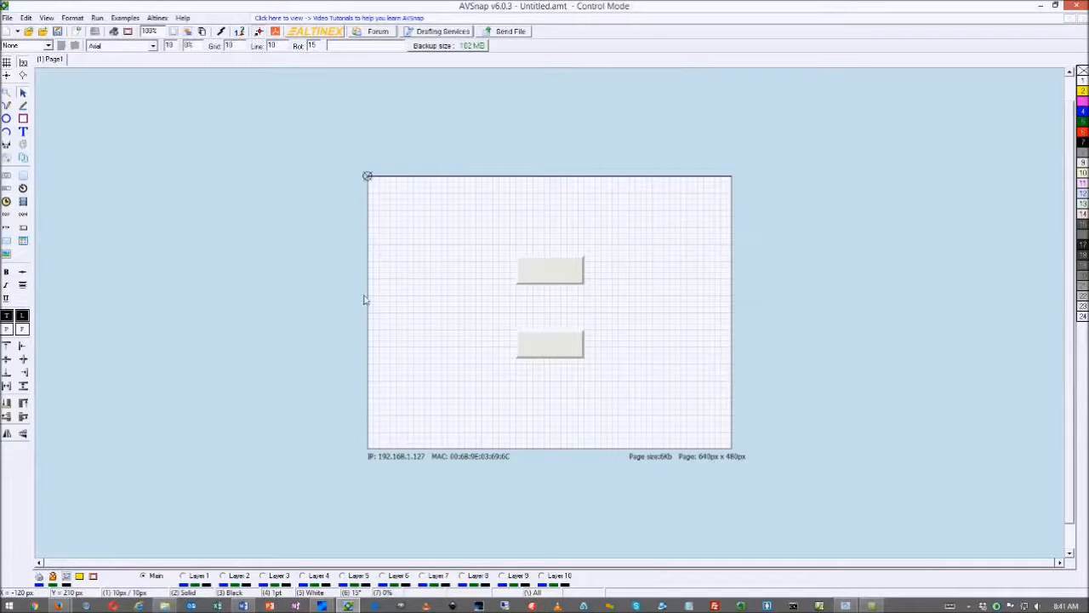
{"action": "left_click_drag", "start_coordinate": [620, 229], "coordinate": [463, 364]}
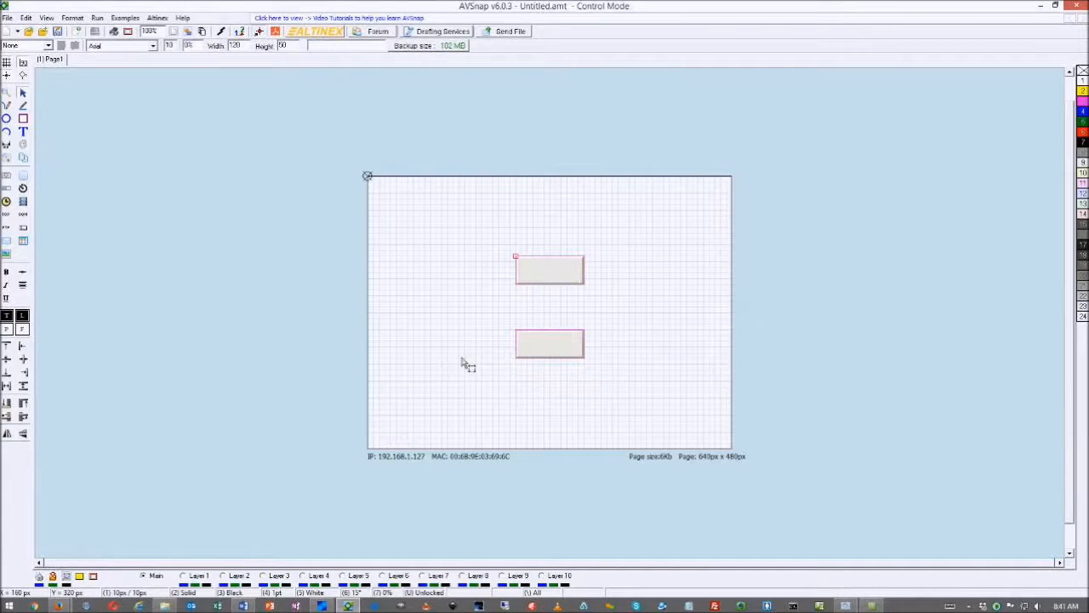
{"action": "left_click", "coordinate": [586, 282]}
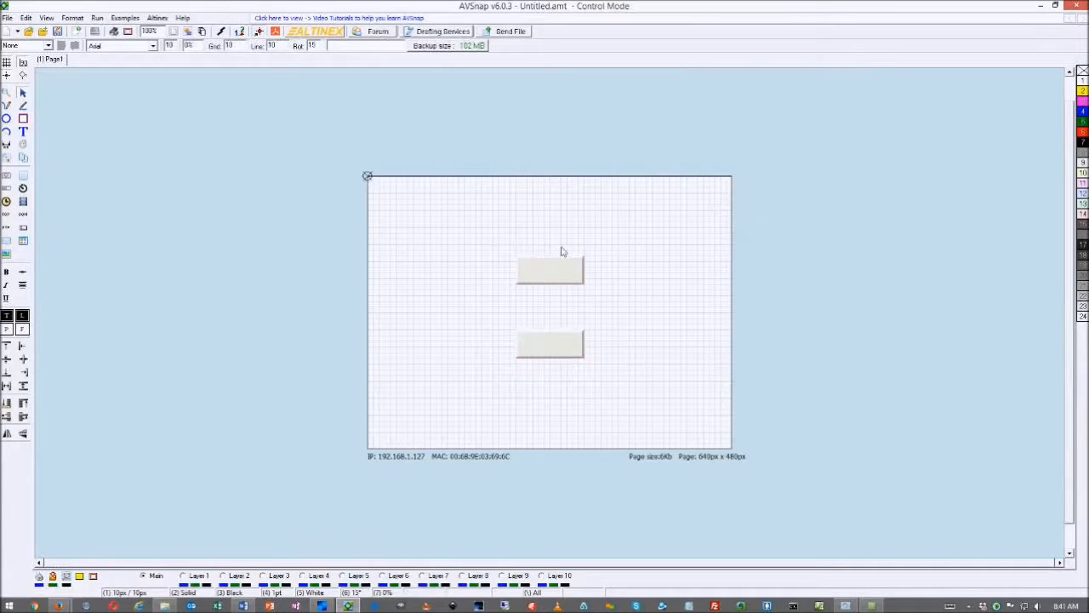
{"action": "left_click_drag", "start_coordinate": [546, 274], "coordinate": [446, 243]}
{"action": "left_click_drag", "start_coordinate": [545, 348], "coordinate": [634, 244]}
Align the two top buttons and hide the page grid
{"action": "left_click_drag", "start_coordinate": [476, 236], "coordinate": [496, 244]}
{"action": "left_click", "coordinate": [630, 241]}
{"action": "left_click_drag", "start_coordinate": [630, 241], "coordinate": [629, 236]}
{"action": "left_click_drag", "start_coordinate": [492, 238], "coordinate": [503, 244]}
{"action": "left_click", "coordinate": [488, 284]}
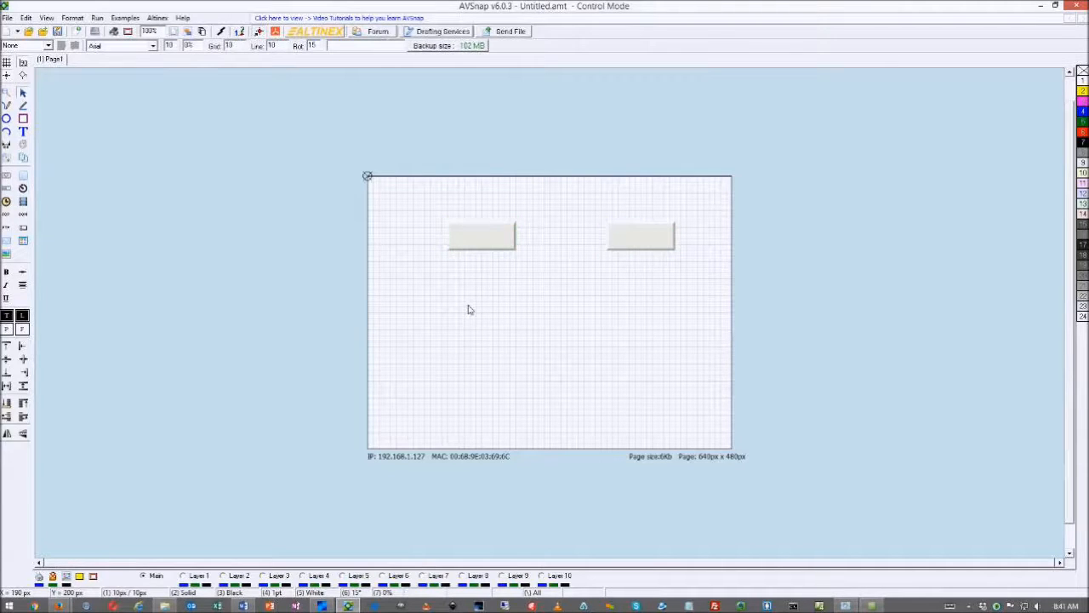
{"action": "key", "text": "g"}
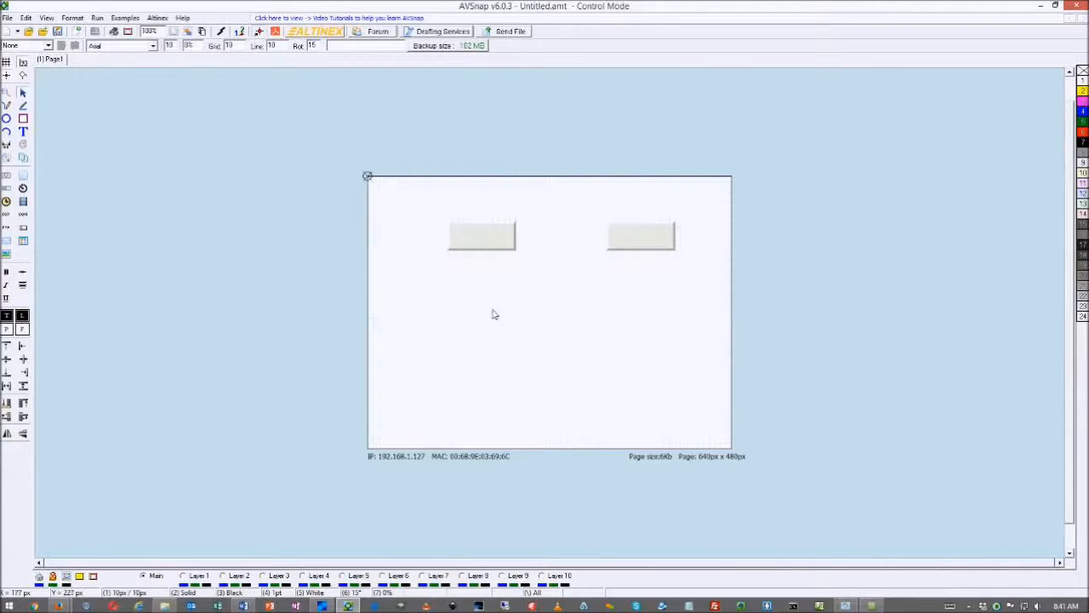
Copy the buttons into two columns of three and launch Firefox from the taskbar
{"action": "left_click", "coordinate": [491, 243]}
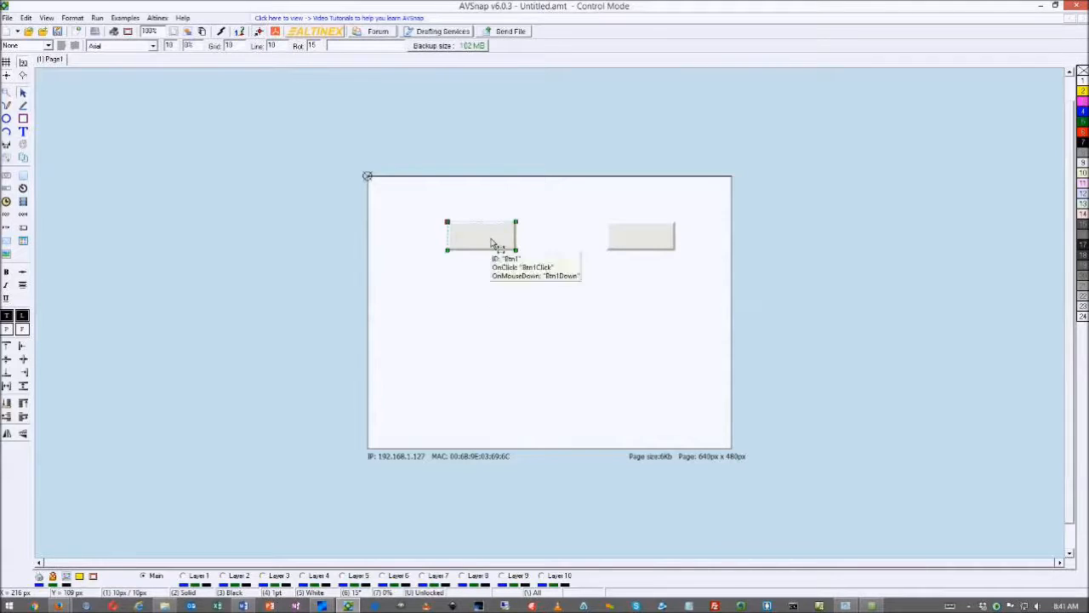
{"action": "left_click_drag", "start_coordinate": [491, 269], "coordinate": [491, 328]}
{"action": "left_click", "coordinate": [626, 248]}
{"action": "left_click", "coordinate": [627, 247]}
{"action": "left_click_drag", "start_coordinate": [627, 251], "coordinate": [647, 320]}
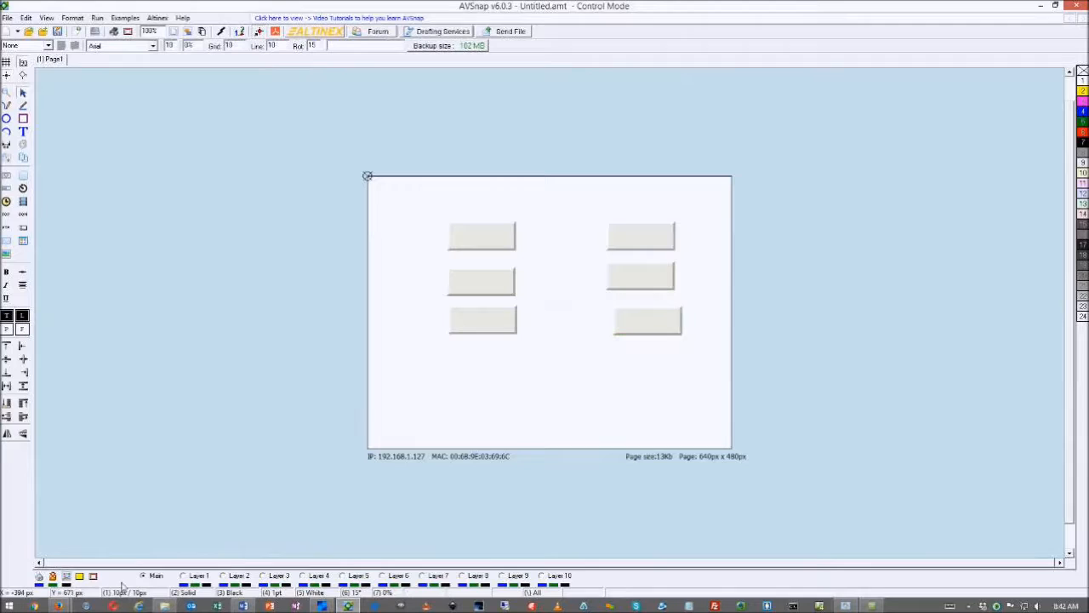
{"action": "right_click", "coordinate": [58, 606]}
{"action": "left_click", "coordinate": [55, 553]}
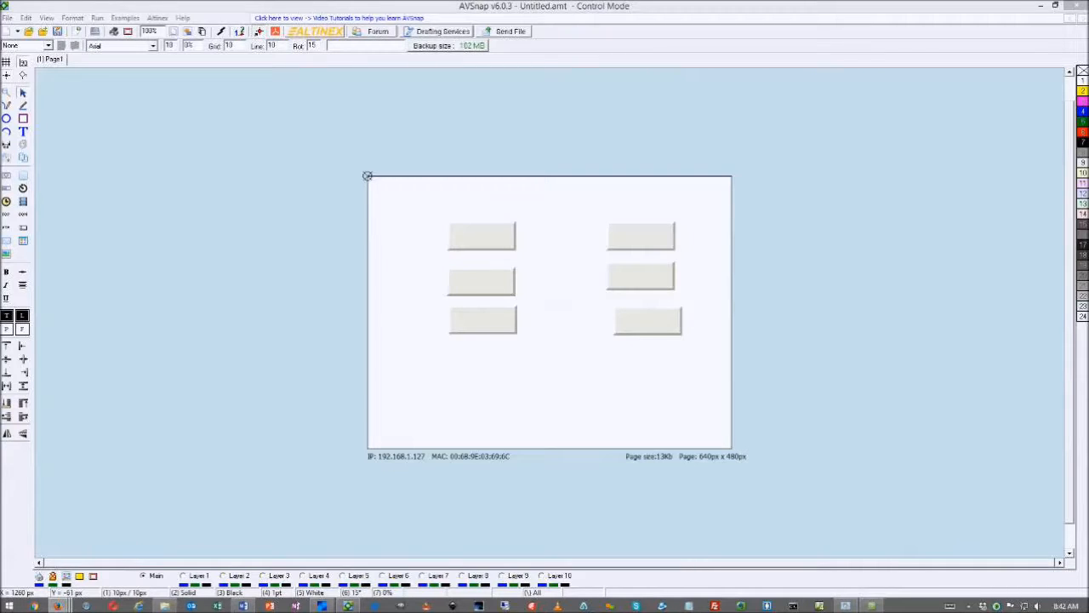
Open Google in Firefox and search for 'buttons'
{"action": "left_click_drag", "start_coordinate": [968, 92], "coordinate": [550, 107]}
{"action": "left_click", "coordinate": [499, 133]}
{"action": "type", "text": "google.com"}
{"action": "key", "text": "Return"}
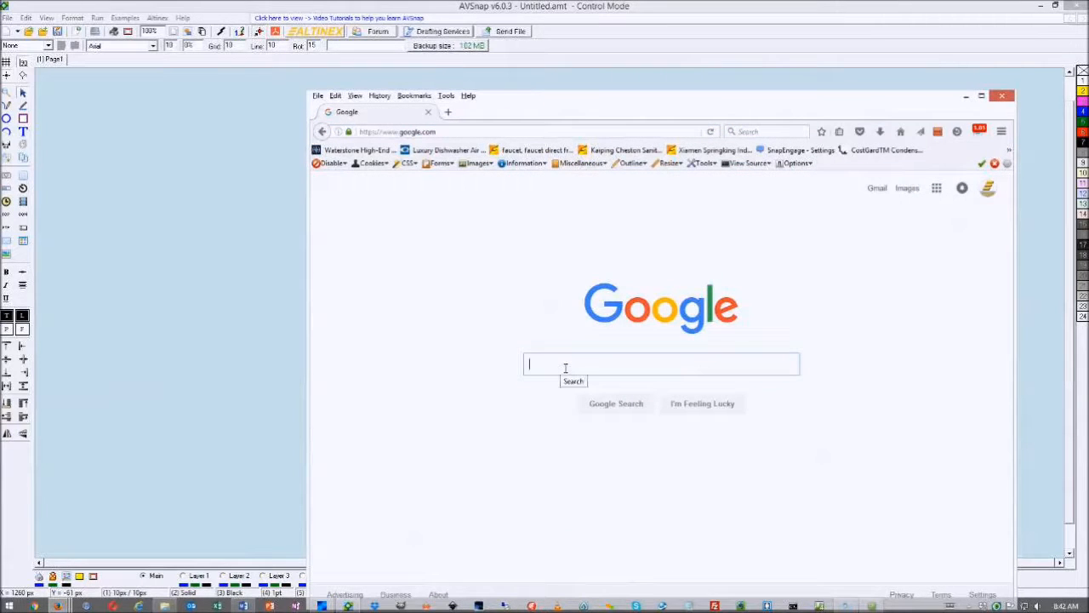
{"action": "type", "text": "buttons"}
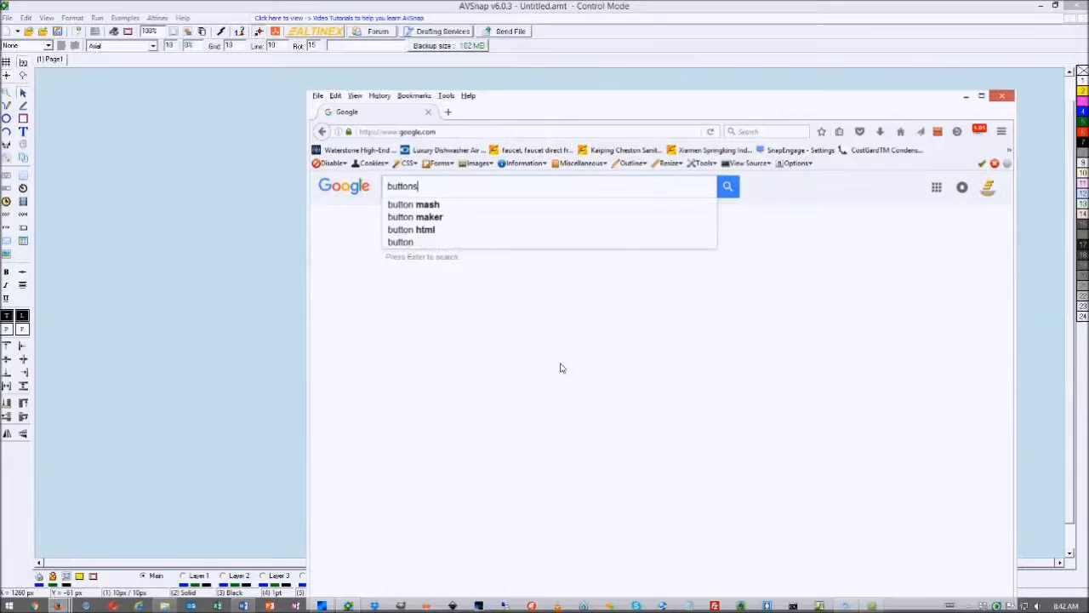
{"action": "key", "text": "Return"}
Switch to image results, scroll them, and place the browser beside the AVSnap page
{"action": "left_click", "coordinate": [476, 222]}
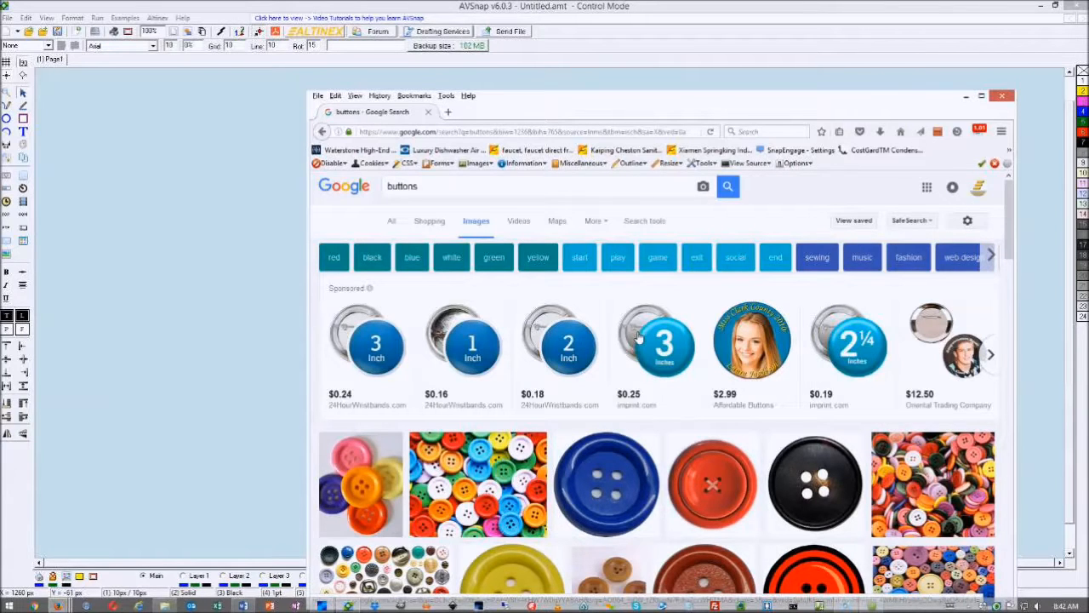
{"action": "scroll", "coordinate": [630, 340], "scroll_direction": "down", "scroll_amount": 5}
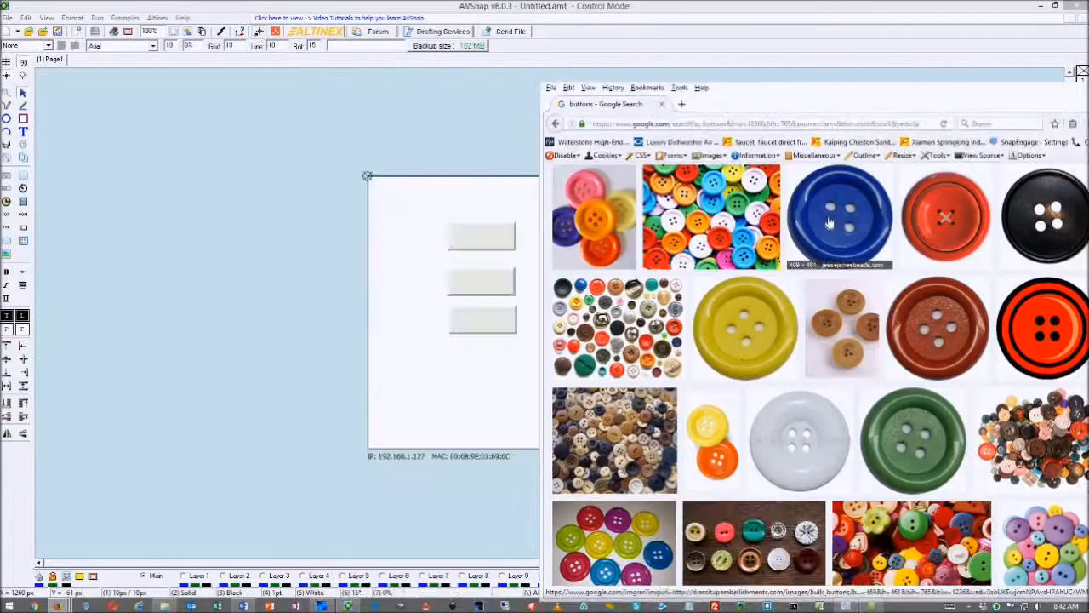
{"action": "mouse_move", "coordinate": [851, 337]}
{"action": "left_mouse_down"}
{"action": "mouse_move", "coordinate": [717, 274]}
{"action": "mouse_move", "coordinate": [454, 366]}
{"action": "mouse_move", "coordinate": [499, 370]}
{"action": "left_mouse_up"}
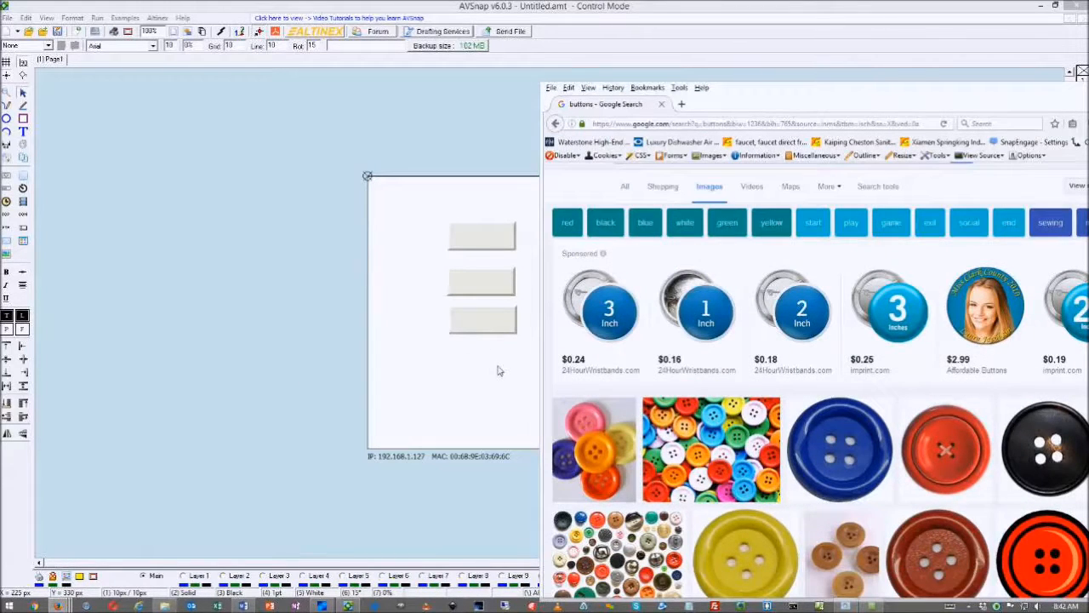
Drag the blue and yellow button pictures from the image results onto the AVSnap page
{"action": "scroll", "coordinate": [860, 247], "scroll_direction": "down", "scroll_amount": 4}
{"action": "left_click", "coordinate": [859, 247]}
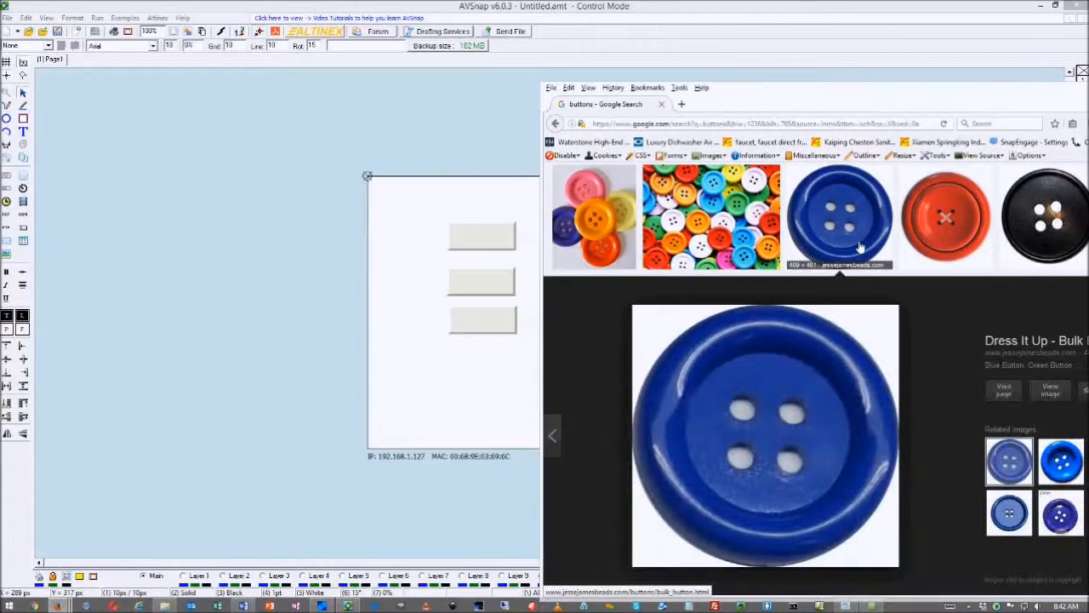
{"action": "left_click_drag", "start_coordinate": [744, 400], "coordinate": [240, 372]}
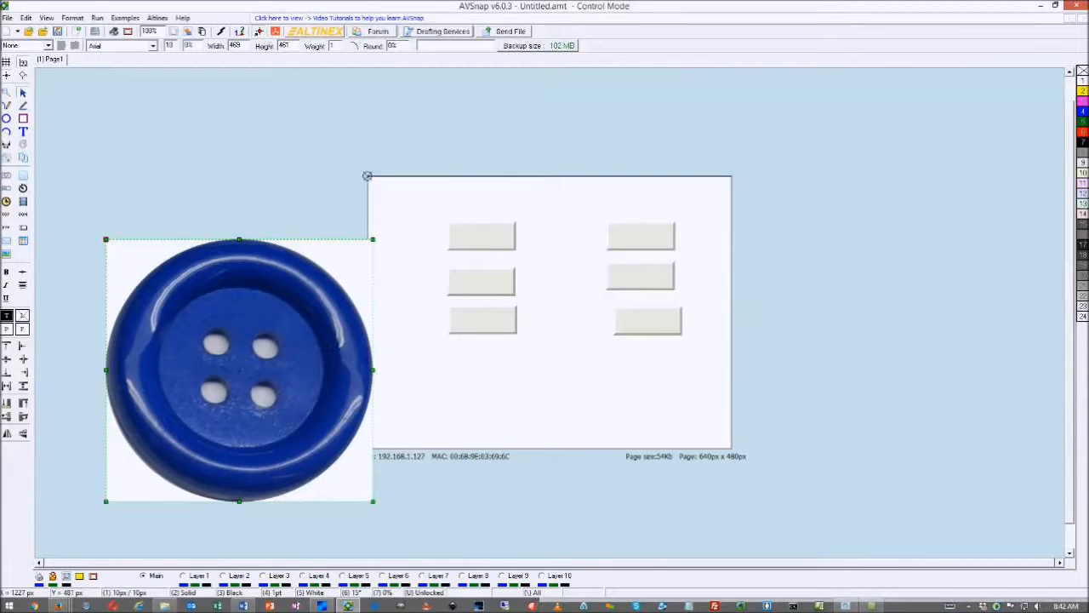
{"action": "key", "text": "alt+Tab"}
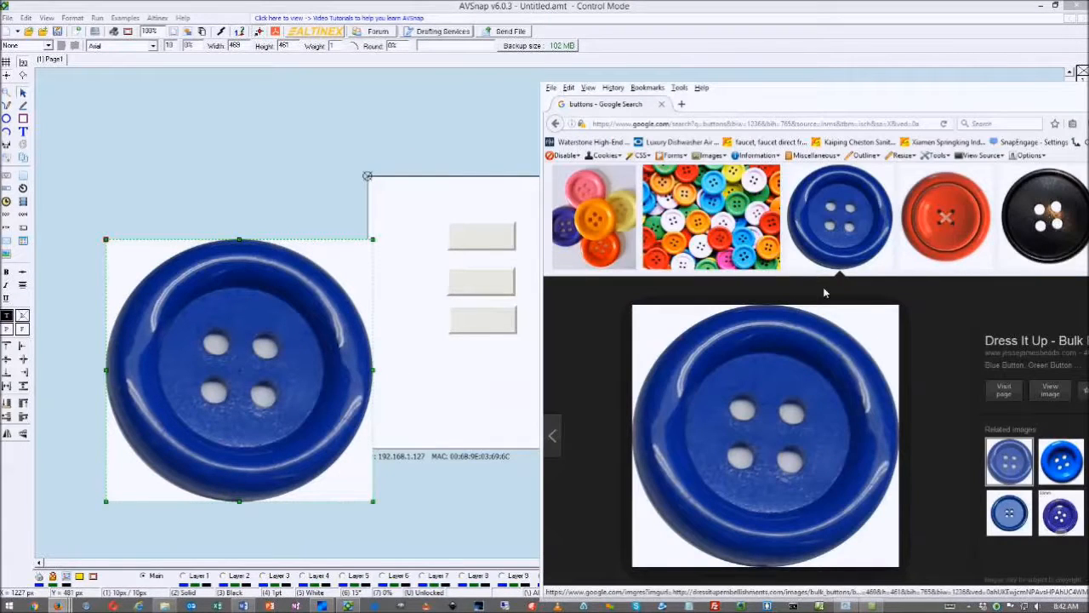
{"action": "scroll", "coordinate": [825, 293], "scroll_direction": "down", "scroll_amount": 1}
{"action": "scroll", "coordinate": [826, 294], "scroll_direction": "down", "scroll_amount": 3}
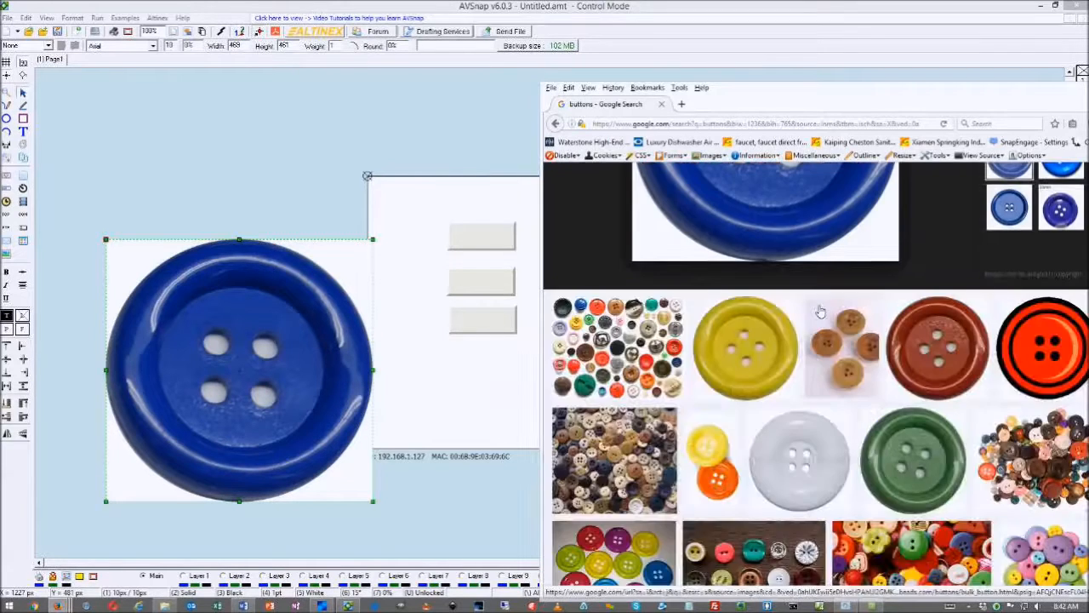
{"action": "left_click", "coordinate": [760, 325]}
{"action": "left_click_drag", "start_coordinate": [760, 325], "coordinate": [284, 162]}
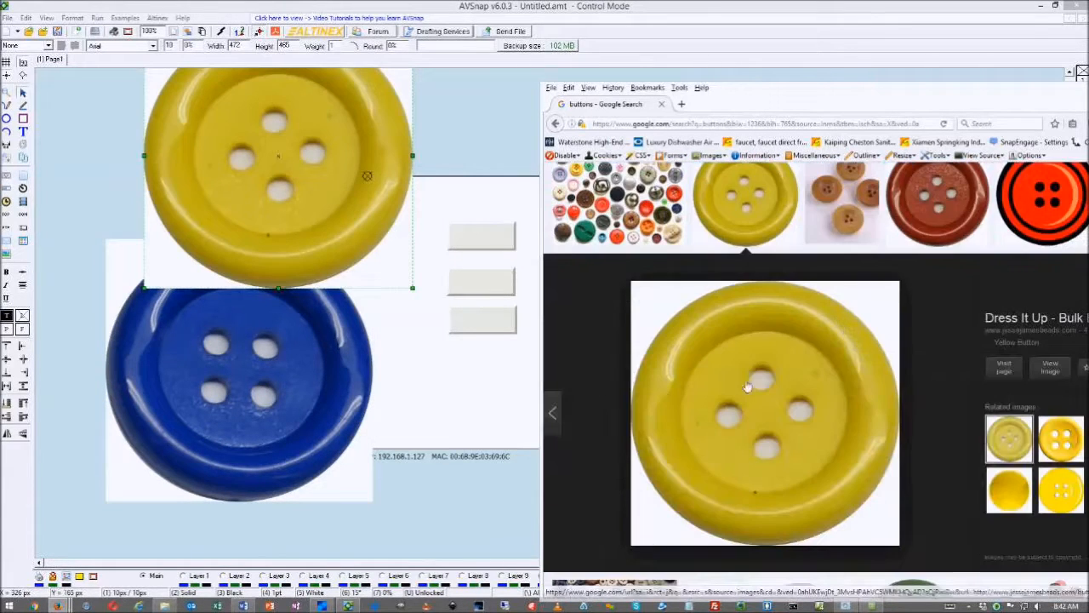
{"action": "left_click", "coordinate": [745, 205]}
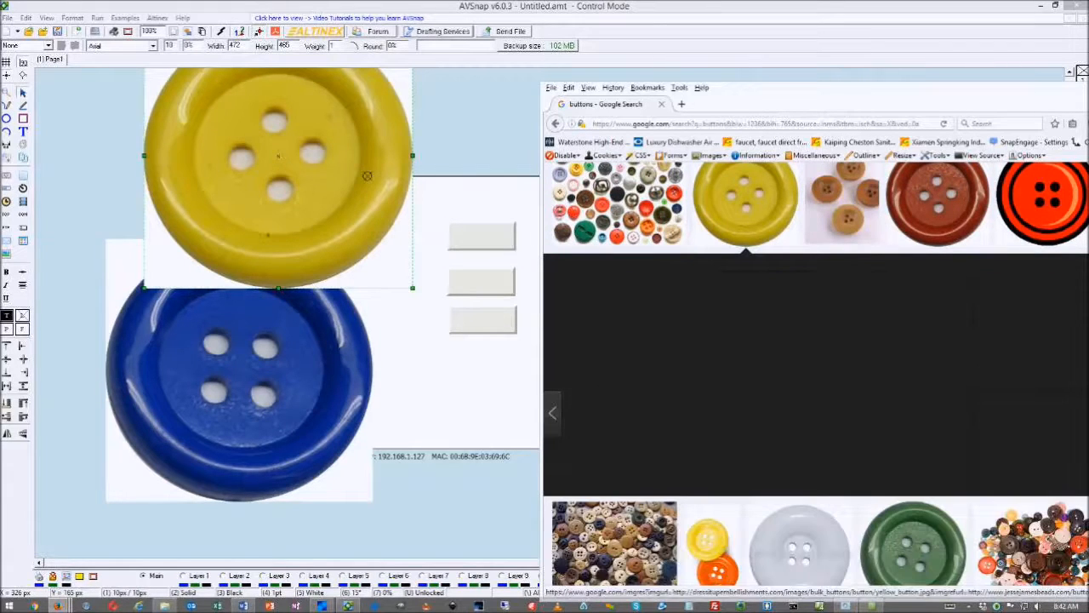
Add the green and red button pictures, then reposition the red, green and yellow ones
{"action": "left_click_drag", "start_coordinate": [907, 309], "coordinate": [769, 421]}
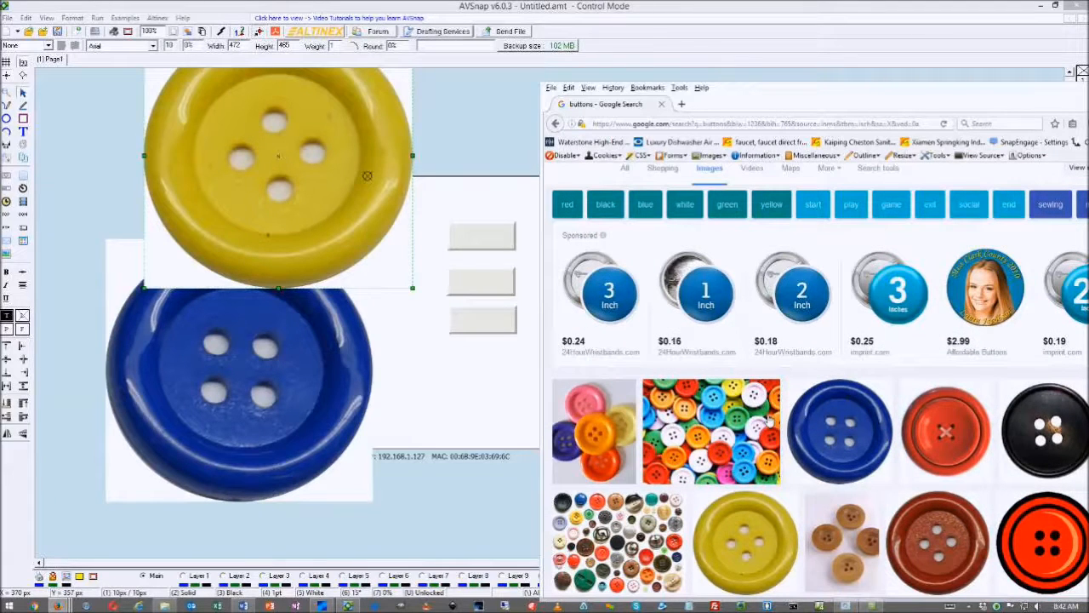
{"action": "scroll", "coordinate": [924, 316], "scroll_direction": "down", "scroll_amount": 4}
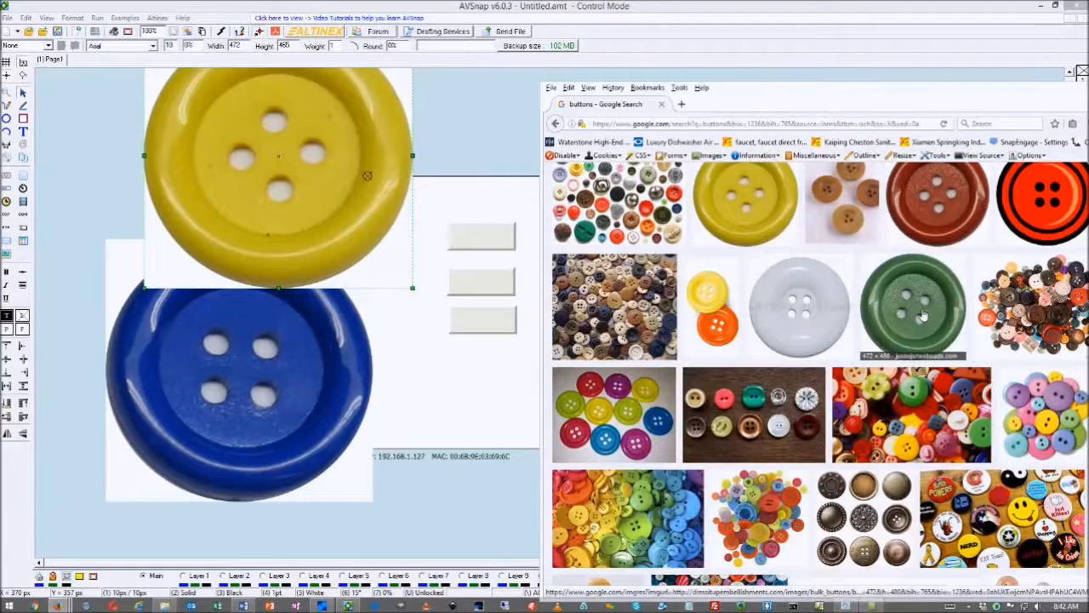
{"action": "left_click", "coordinate": [923, 317]}
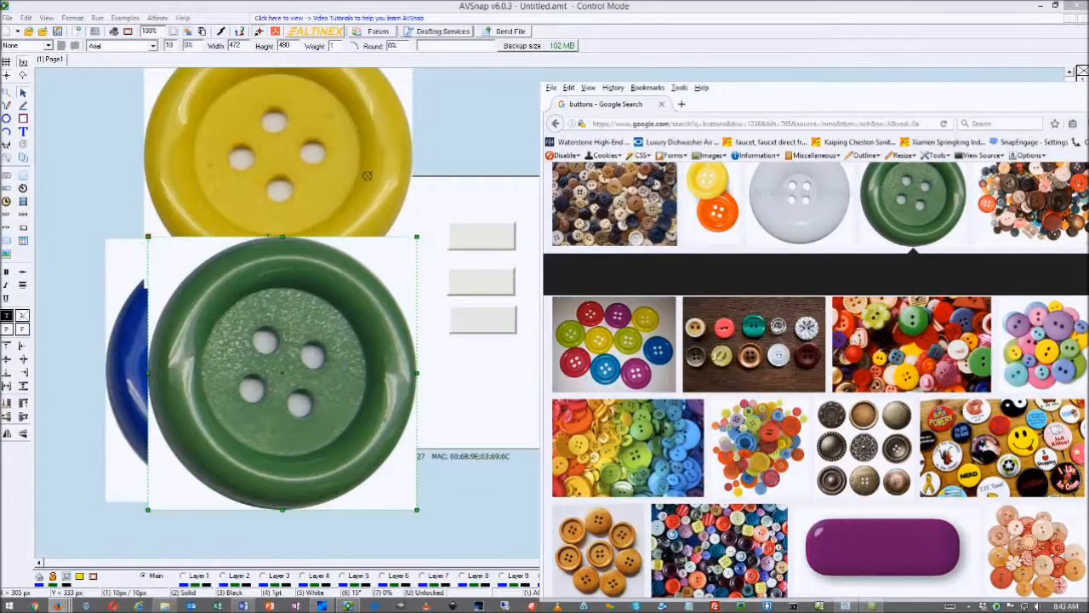
{"action": "scroll", "coordinate": [944, 282], "scroll_direction": "up", "scroll_amount": 2}
{"action": "left_click_drag", "start_coordinate": [955, 282], "coordinate": [656, 366]}
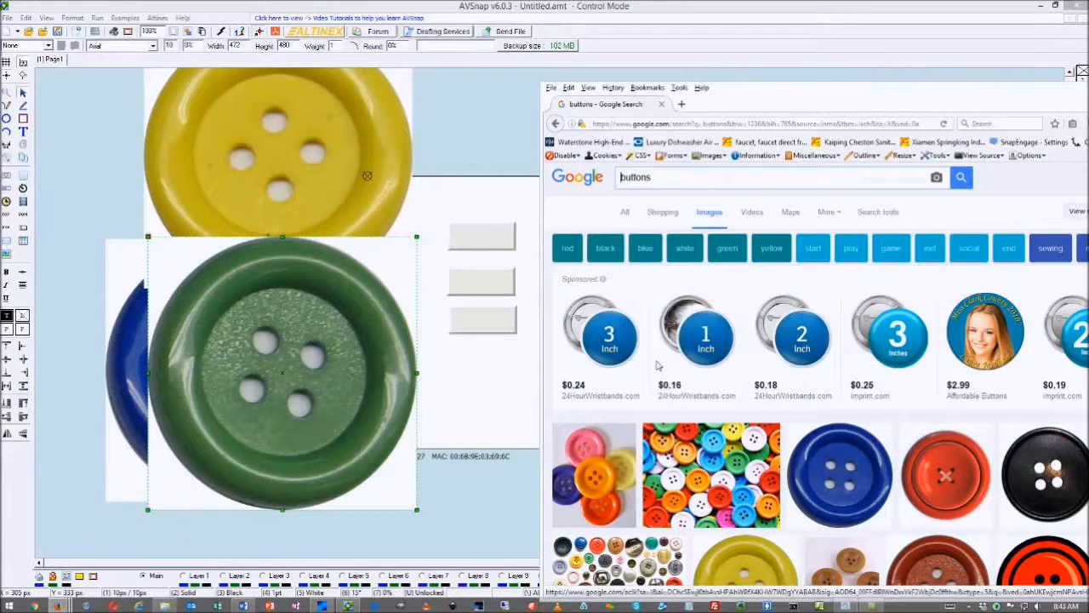
{"action": "scroll", "coordinate": [1002, 315], "scroll_direction": "down", "scroll_amount": 5}
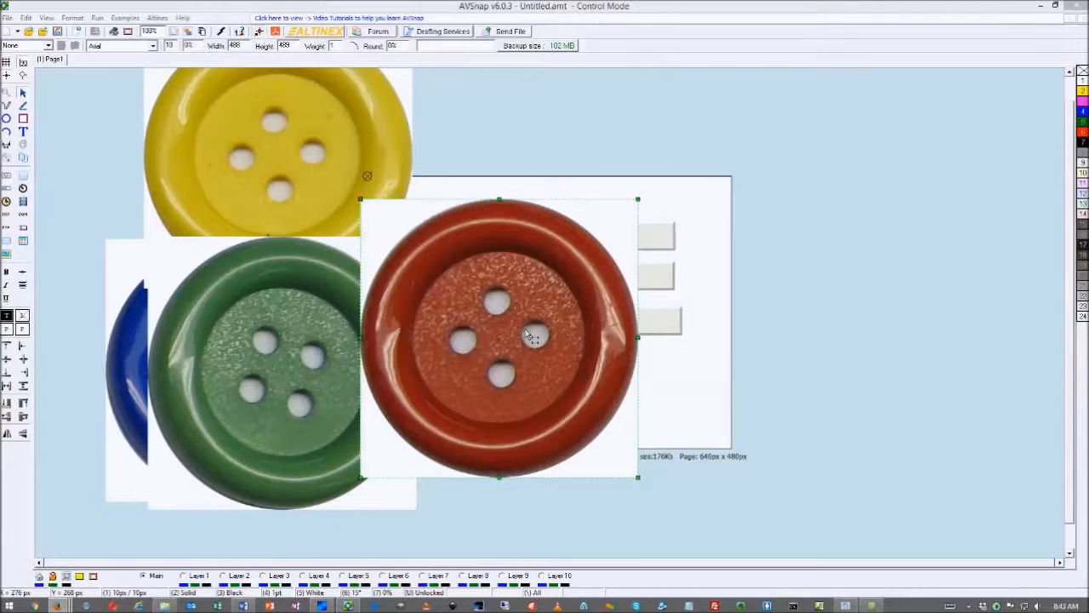
{"action": "left_click_drag", "start_coordinate": [527, 331], "coordinate": [553, 336]}
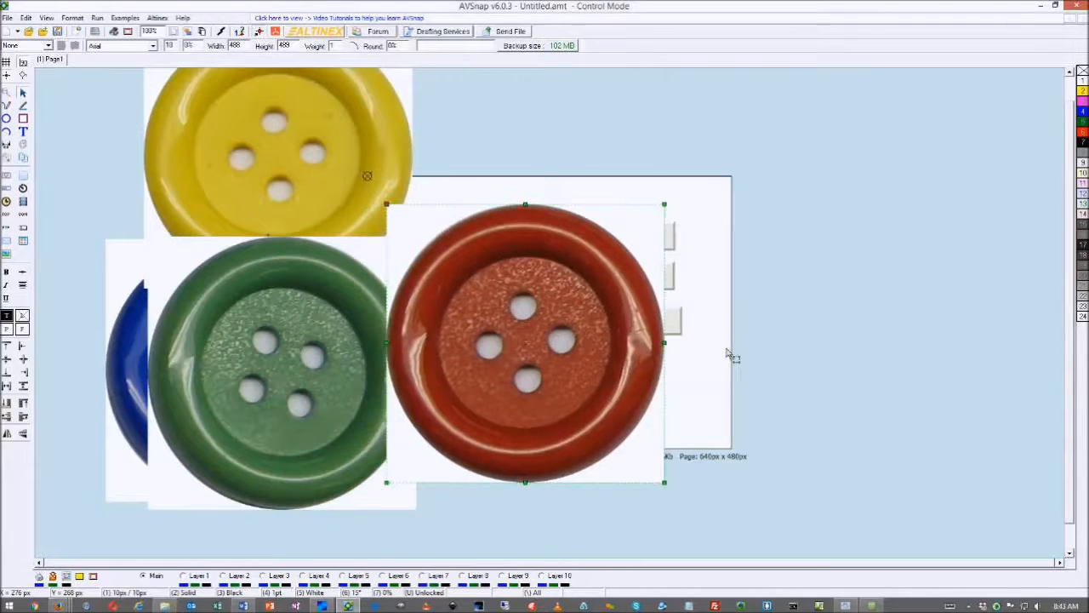
{"action": "left_click_drag", "start_coordinate": [728, 353], "coordinate": [857, 366]}
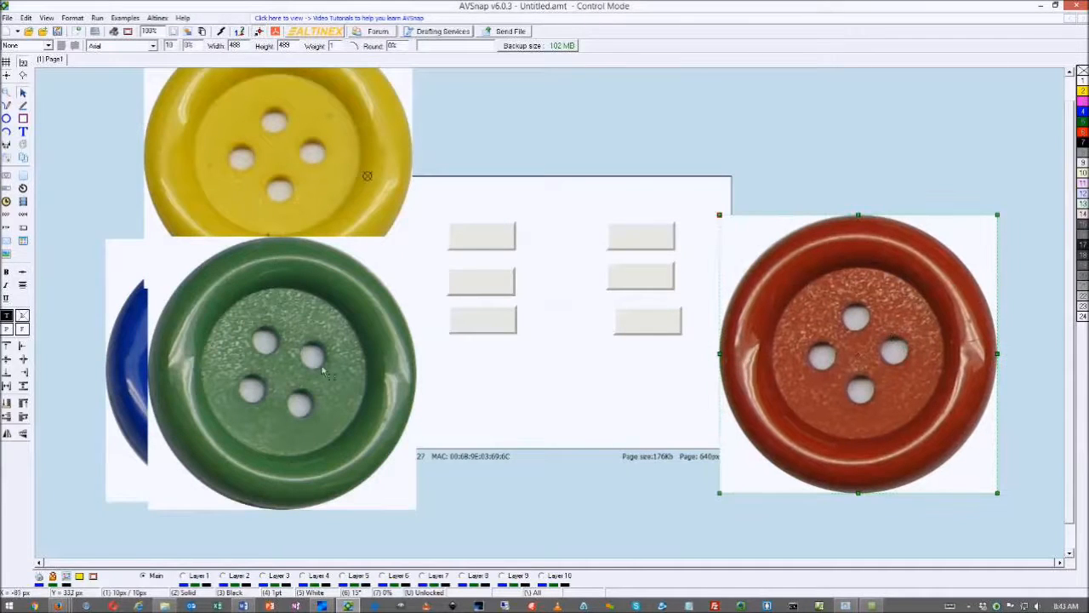
{"action": "left_click_drag", "start_coordinate": [323, 372], "coordinate": [596, 393]}
{"action": "left_click_drag", "start_coordinate": [322, 268], "coordinate": [360, 484]}
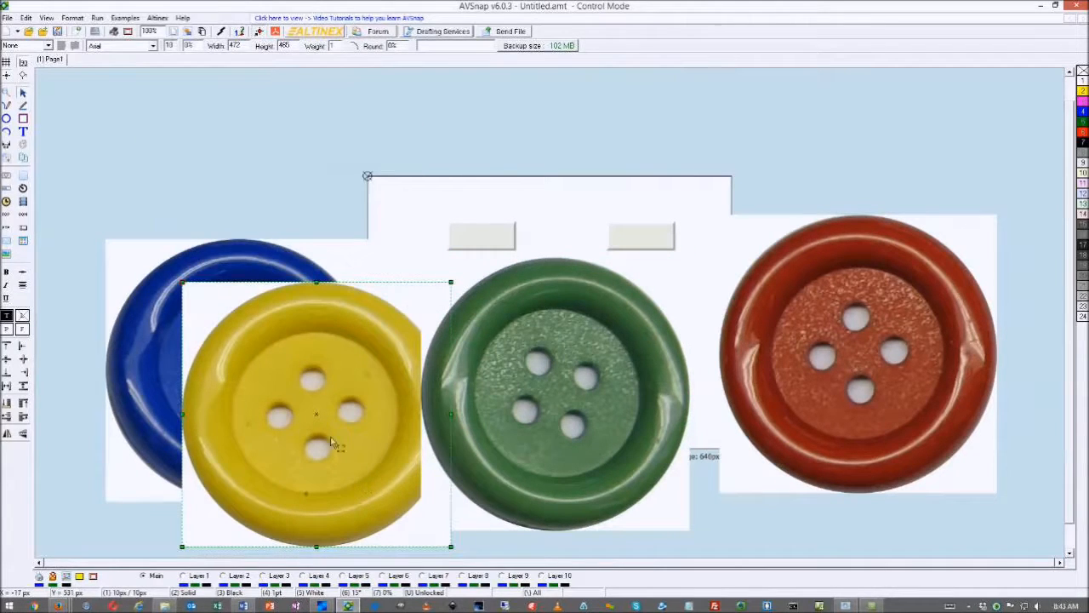
Select the four button pictures and resize them to 50 × 50 px
{"action": "left_click", "coordinate": [132, 307], "text": "shift"}
{"action": "left_click", "coordinate": [538, 368], "text": "shift"}
{"action": "left_click", "coordinate": [834, 332], "text": "shift"}
{"action": "left_click", "coordinate": [235, 46]}
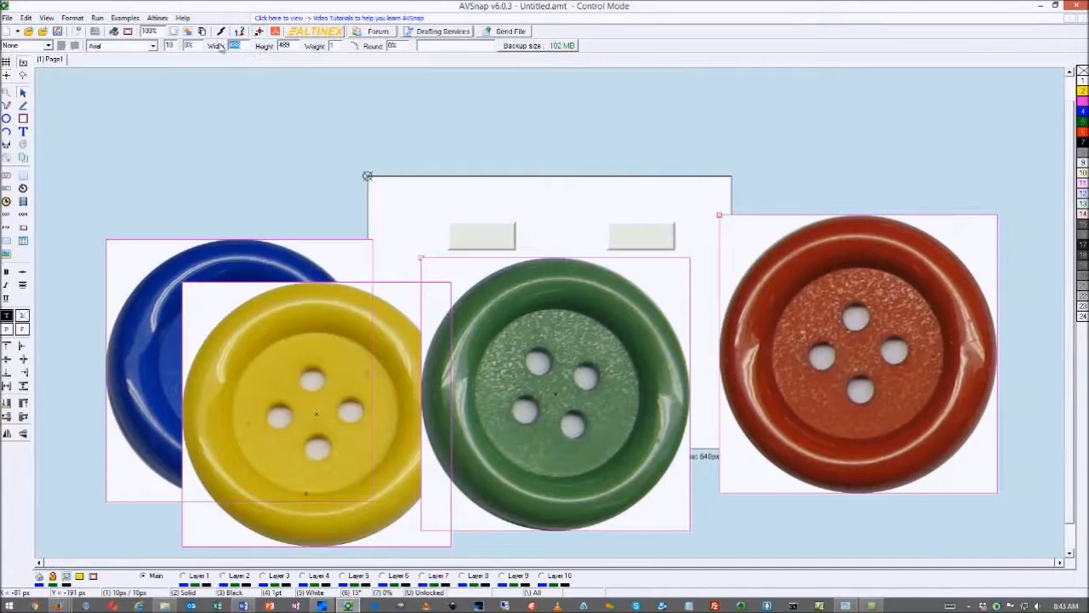
{"action": "type", "text": "50"}
{"action": "key", "text": "Return"}
{"action": "left_click", "coordinate": [269, 48]}
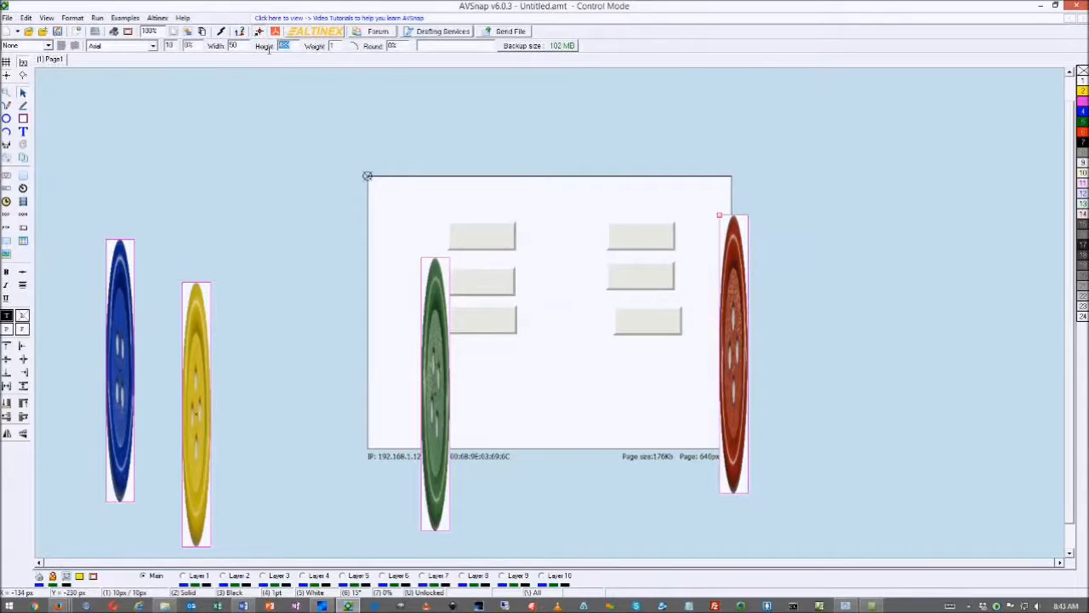
{"action": "type", "text": "50"}
{"action": "key", "text": "Return"}
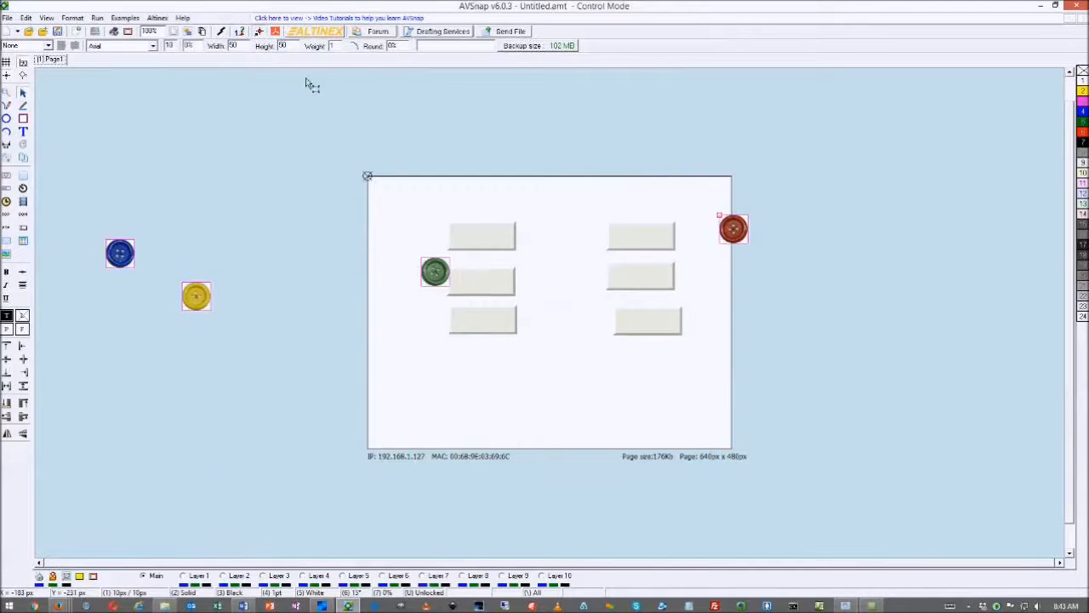
Line up the blue, yellow, green and red buttons in a row across the page top
{"action": "left_click_drag", "start_coordinate": [195, 295], "coordinate": [456, 200]}
{"action": "left_click", "coordinate": [549, 186]}
{"action": "left_click_drag", "start_coordinate": [692, 175], "coordinate": [518, 197]}
{"action": "left_click_drag", "start_coordinate": [383, 162], "coordinate": [417, 207]}
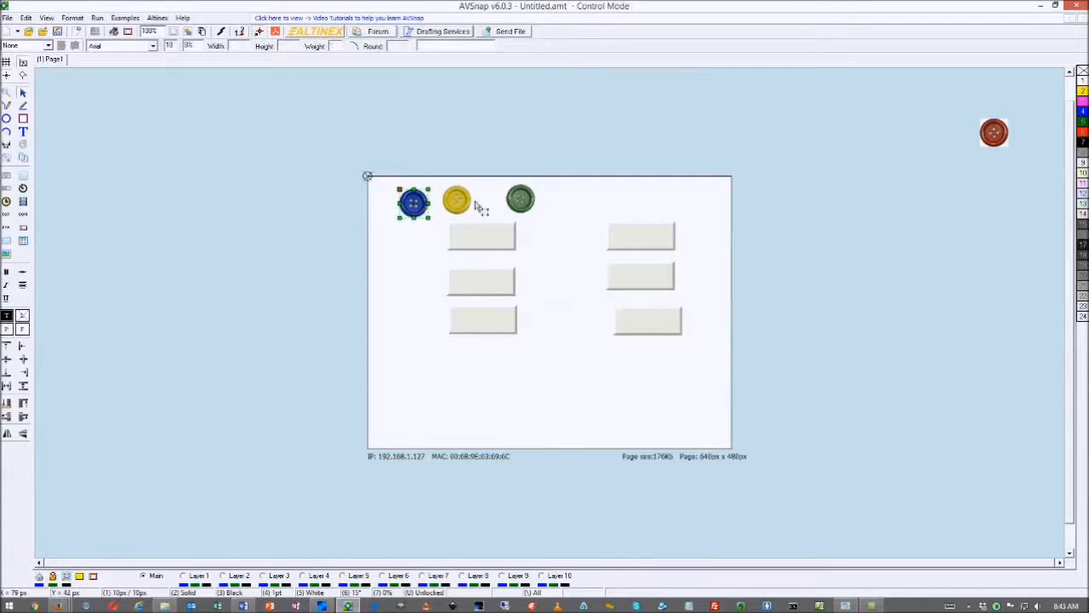
{"action": "left_click_drag", "start_coordinate": [994, 132], "coordinate": [562, 201]}
Resample all four button images at their new 50 px size
{"action": "left_click_drag", "start_coordinate": [387, 150], "coordinate": [584, 219]}
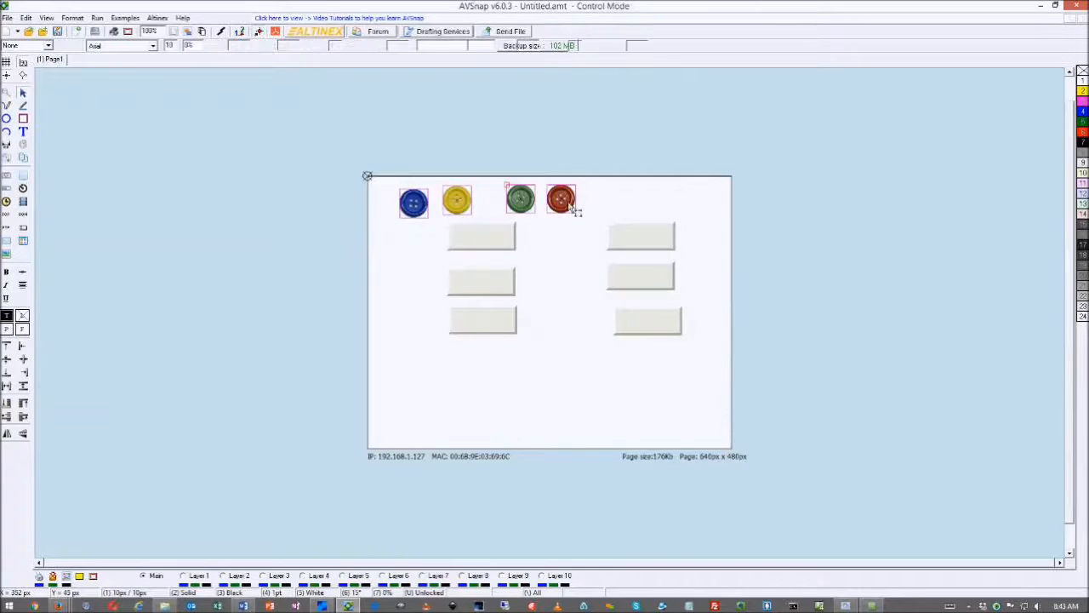
{"action": "right_click", "coordinate": [568, 204]}
{"action": "left_click", "coordinate": [627, 446]}
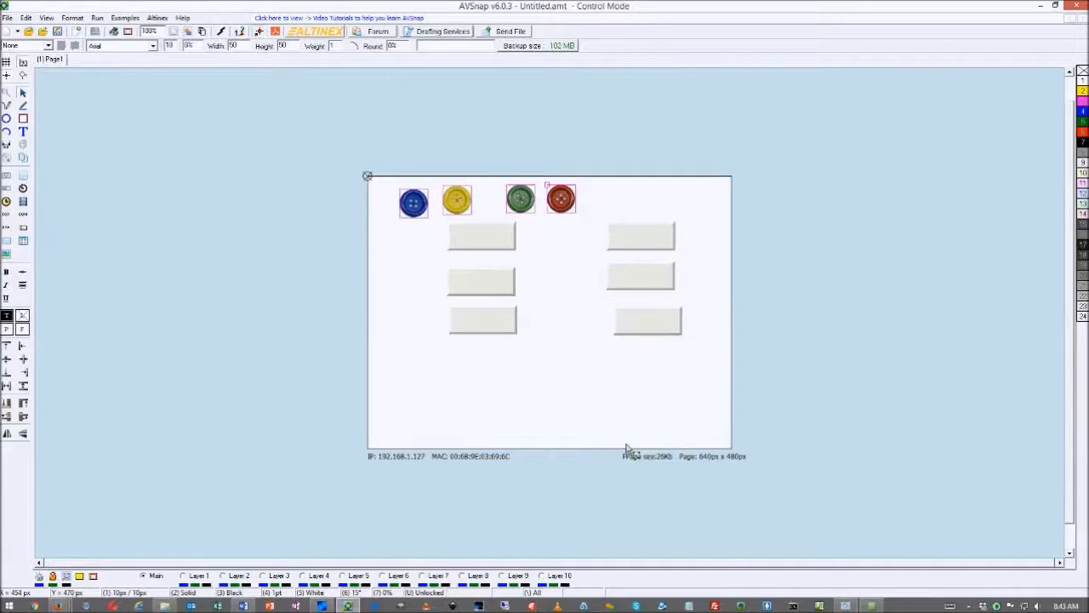
{"action": "left_click", "coordinate": [561, 294]}
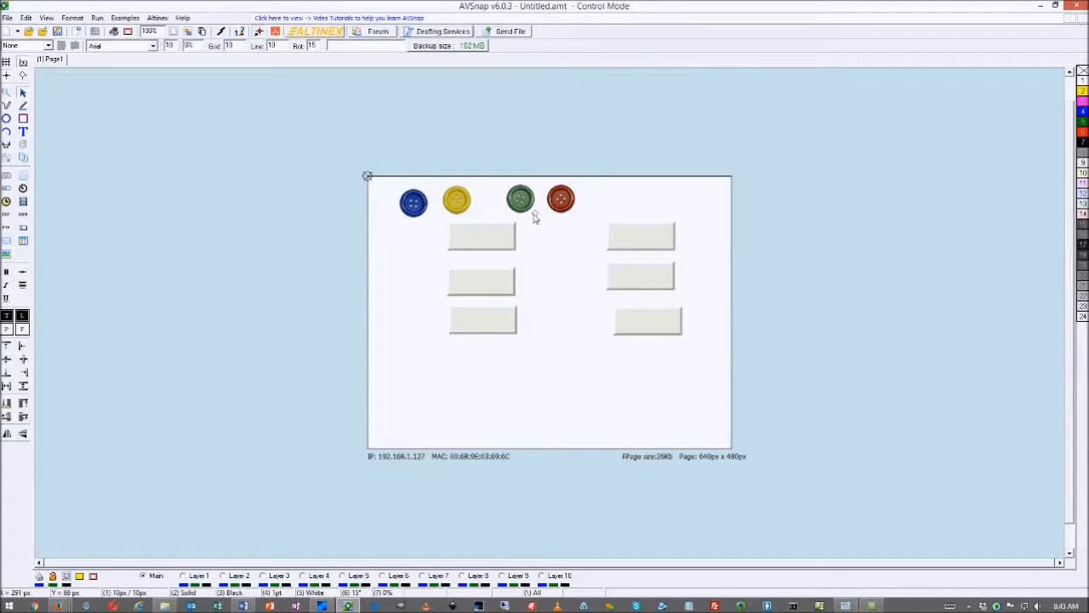
Stack the yellow, green and red pictures down the page's left edge
{"action": "left_click", "coordinate": [459, 201]}
{"action": "left_click_drag", "start_coordinate": [460, 201], "coordinate": [377, 279]}
{"action": "left_click_drag", "start_coordinate": [521, 199], "coordinate": [363, 344]}
{"action": "left_click_drag", "start_coordinate": [572, 205], "coordinate": [372, 379]}
Make the blue picture Btn1's normal image
{"action": "left_click", "coordinate": [491, 248]}
{"action": "left_click", "coordinate": [488, 284]}
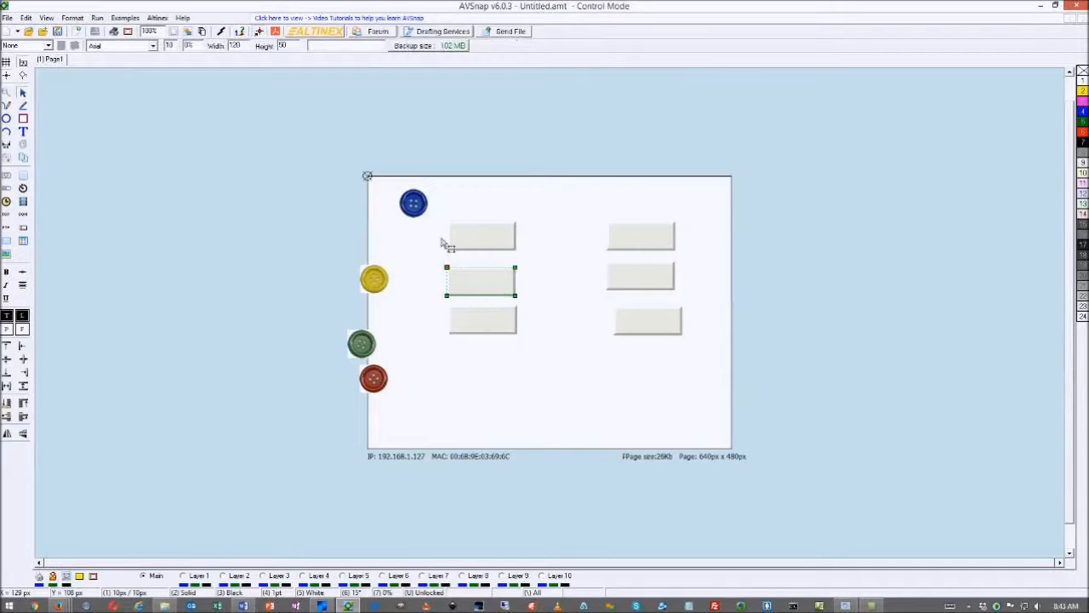
{"action": "left_click_drag", "start_coordinate": [420, 204], "coordinate": [481, 241]}
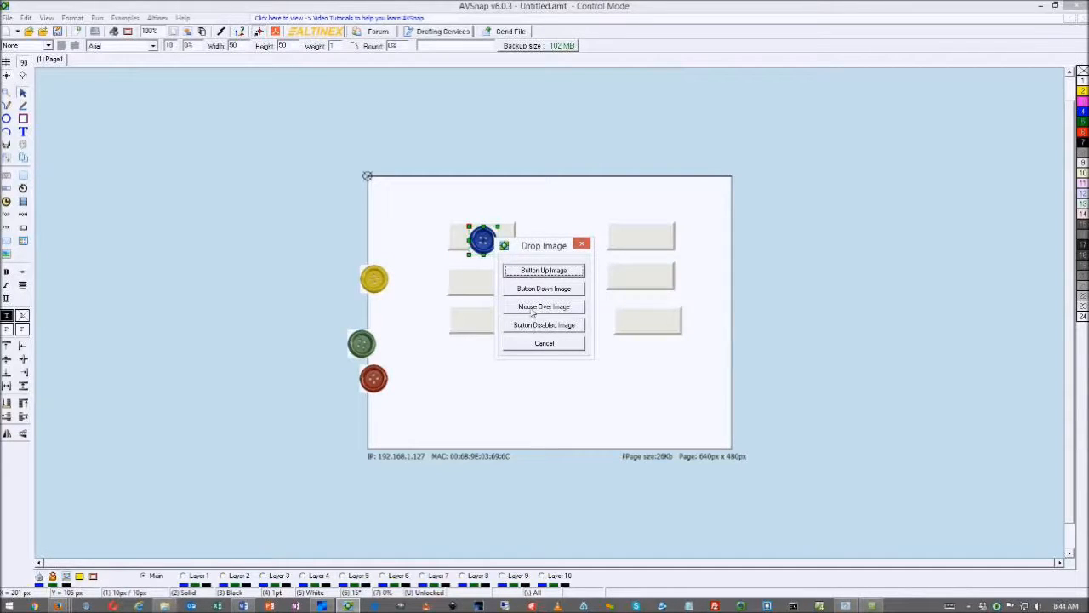
{"action": "left_click", "coordinate": [537, 270]}
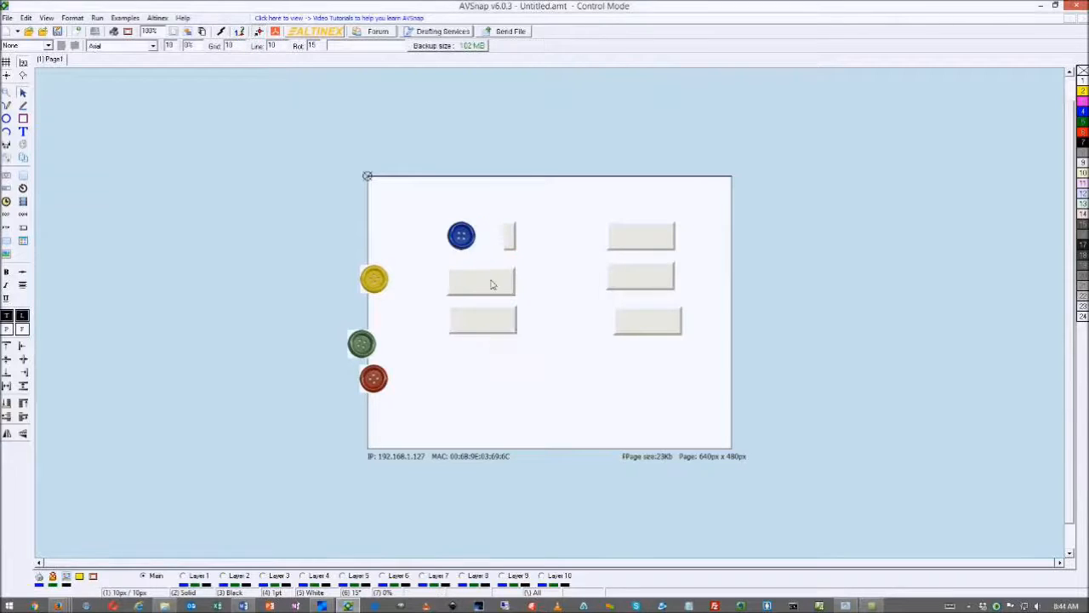
{"action": "scroll", "coordinate": [485, 262], "scroll_direction": "down", "scroll_amount": 1}
{"action": "scroll", "coordinate": [485, 262], "scroll_direction": "up", "scroll_amount": 2}
{"action": "scroll", "coordinate": [485, 262], "scroll_direction": "down", "scroll_amount": 4}
{"action": "scroll", "coordinate": [485, 262], "scroll_direction": "up", "scroll_amount": 3}
{"action": "left_click", "coordinate": [460, 237]}
{"action": "left_click_drag", "start_coordinate": [461, 237], "coordinate": [487, 240]}
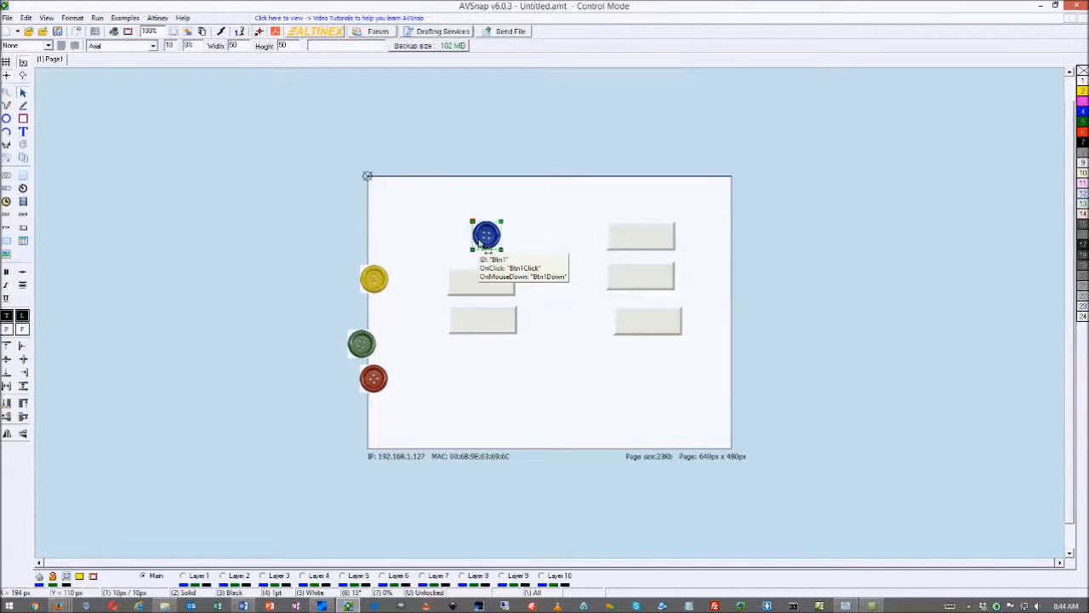
Set yellow as the blue button's pressed image and give the red picture to the grey button
{"action": "left_click_drag", "start_coordinate": [384, 281], "coordinate": [497, 239]}
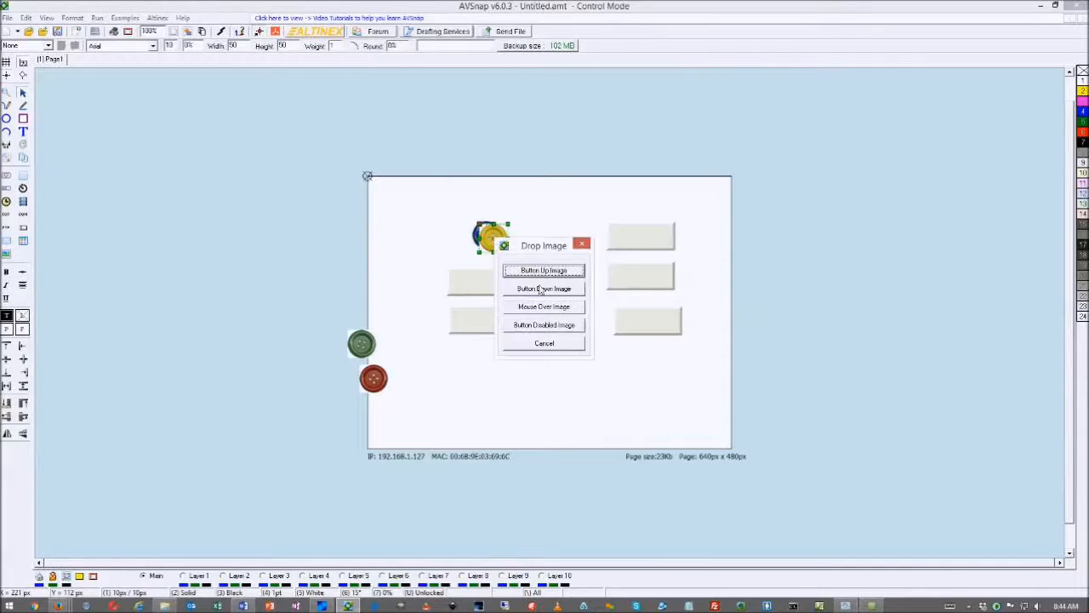
{"action": "left_click", "coordinate": [545, 289]}
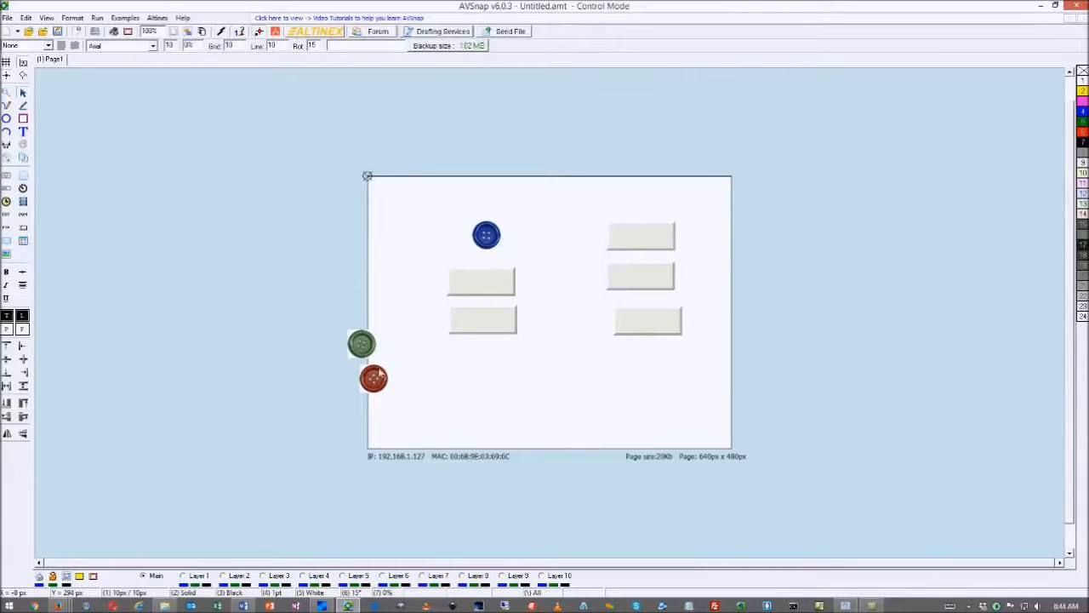
{"action": "left_click_drag", "start_coordinate": [379, 382], "coordinate": [485, 291]}
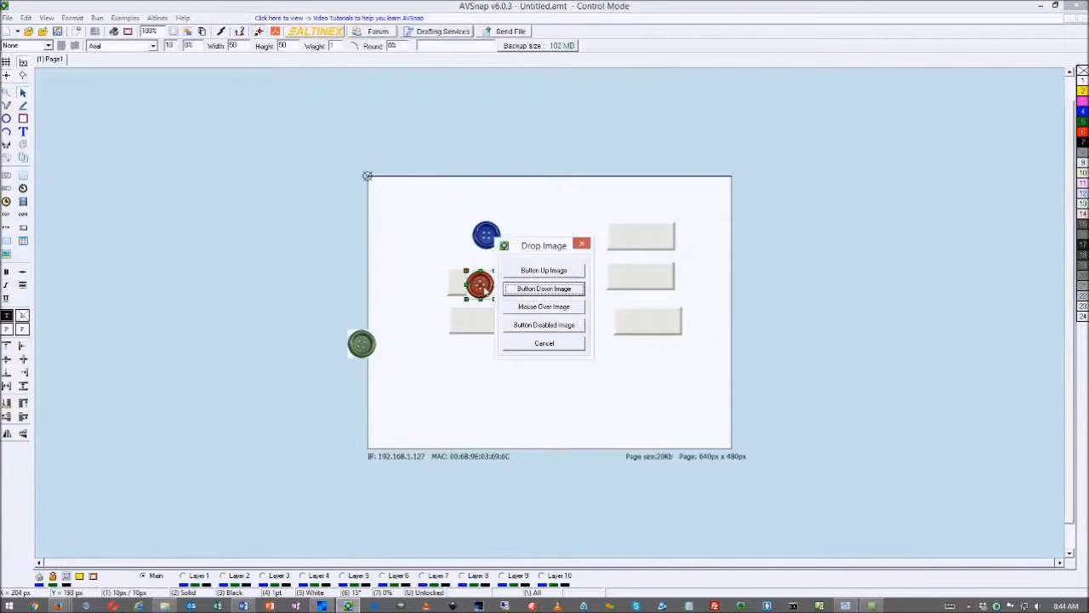
{"action": "left_click", "coordinate": [551, 288]}
{"action": "left_click_drag", "start_coordinate": [361, 343], "coordinate": [461, 282]}
{"action": "left_click", "coordinate": [547, 291]}
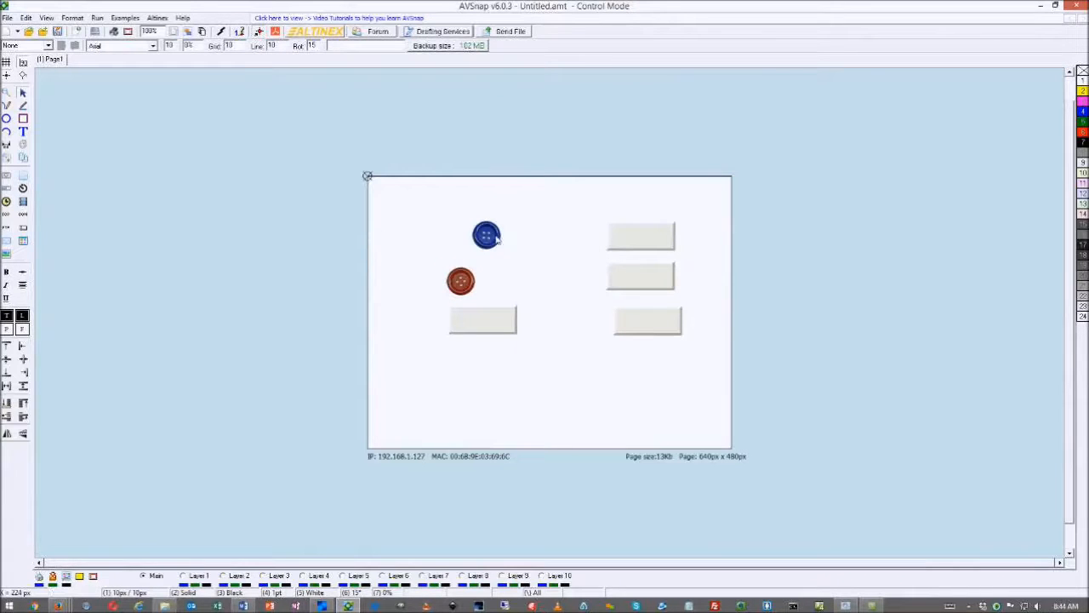
Place the blue and red buttons side by side at the page's upper left
{"action": "left_click_drag", "start_coordinate": [502, 241], "coordinate": [442, 228]}
{"action": "left_click_drag", "start_coordinate": [463, 279], "coordinate": [483, 223]}
{"action": "left_click", "coordinate": [426, 226]}
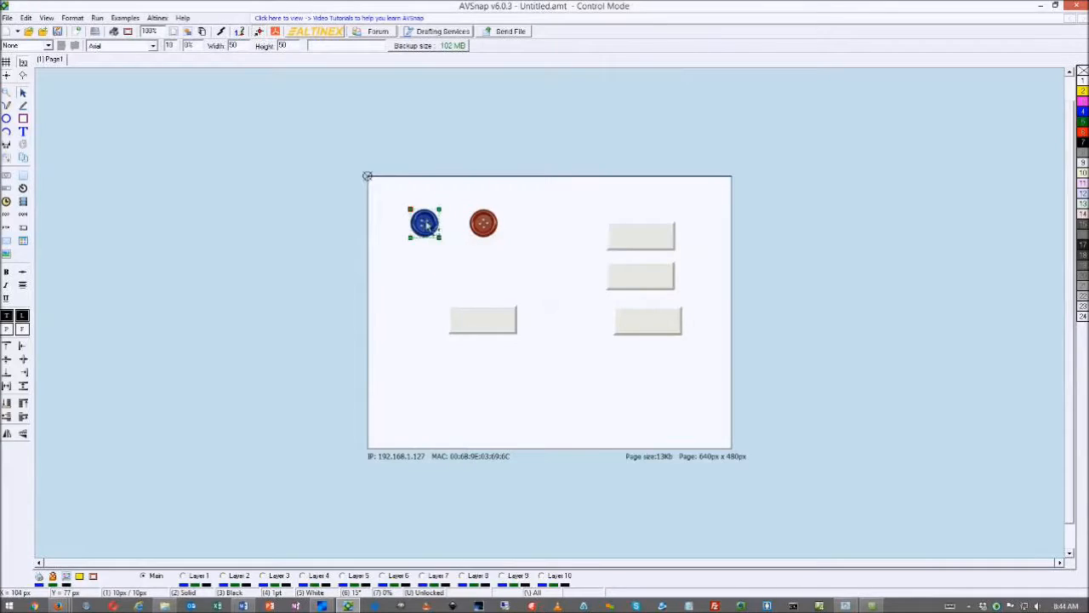
{"action": "left_click", "coordinate": [450, 265]}
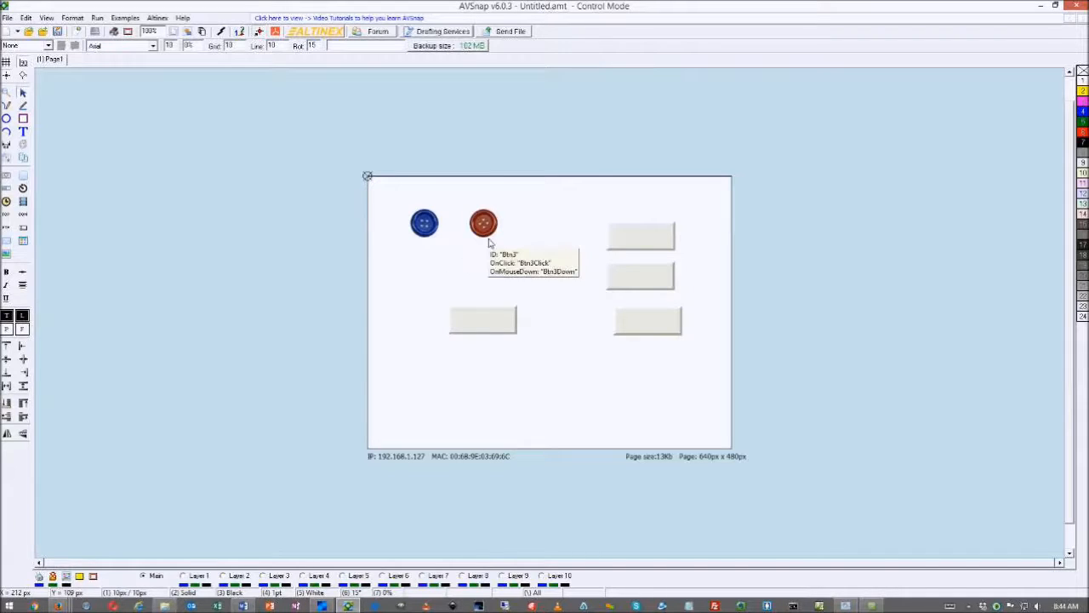
Review the project's image list, enlarging it to show every image
{"action": "left_click", "coordinate": [7, 256]}
{"action": "left_click_drag", "start_coordinate": [503, 202], "coordinate": [194, 132]}
{"action": "left_click_drag", "start_coordinate": [253, 342], "coordinate": [249, 442]}
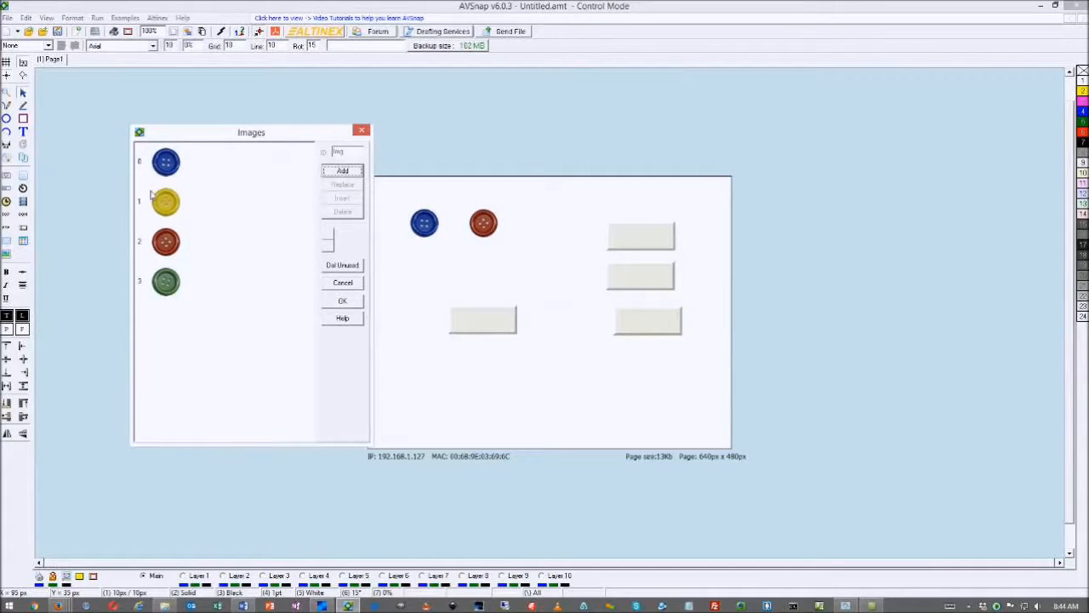
{"action": "left_click", "coordinate": [362, 130]}
Give the lower-left grey button a yellow normal image and a blue pressed image
{"action": "left_click", "coordinate": [489, 327]}
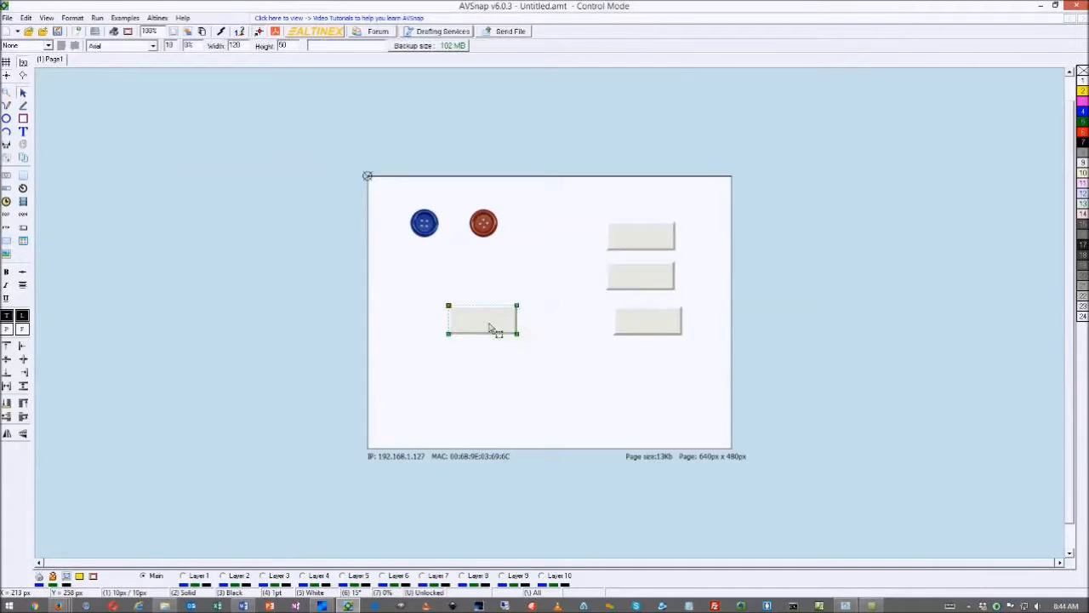
{"action": "double_click", "coordinate": [489, 326]}
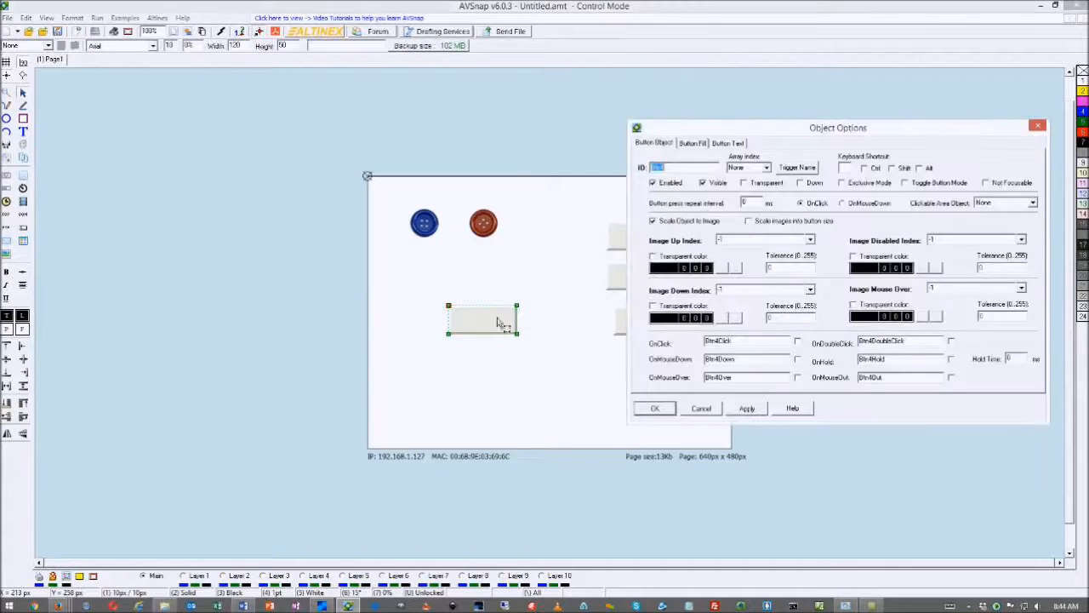
{"action": "left_click_drag", "start_coordinate": [781, 131], "coordinate": [735, 211]}
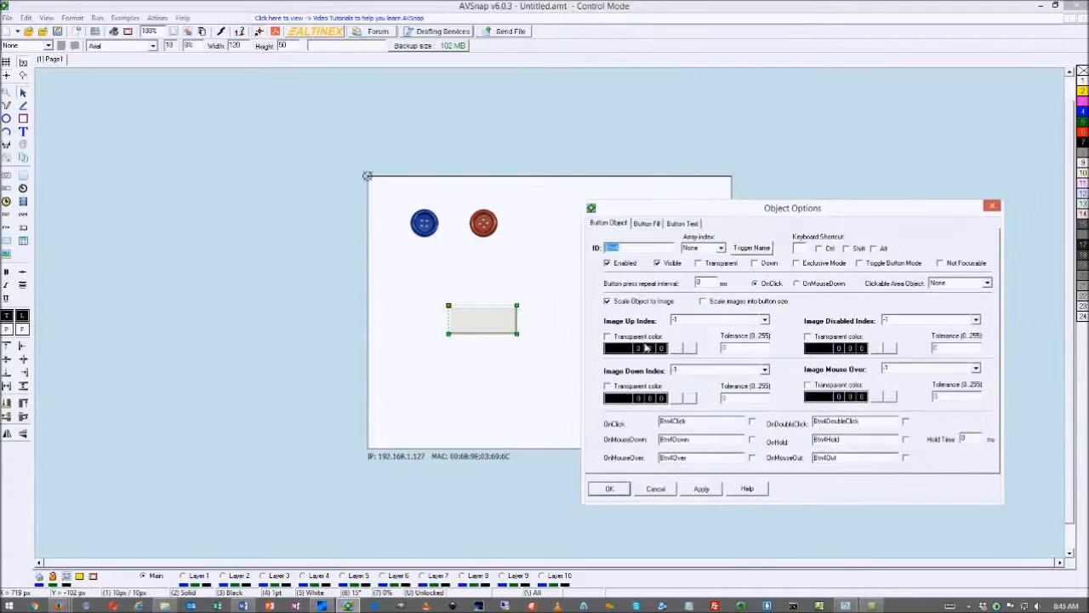
{"action": "left_click", "coordinate": [765, 320]}
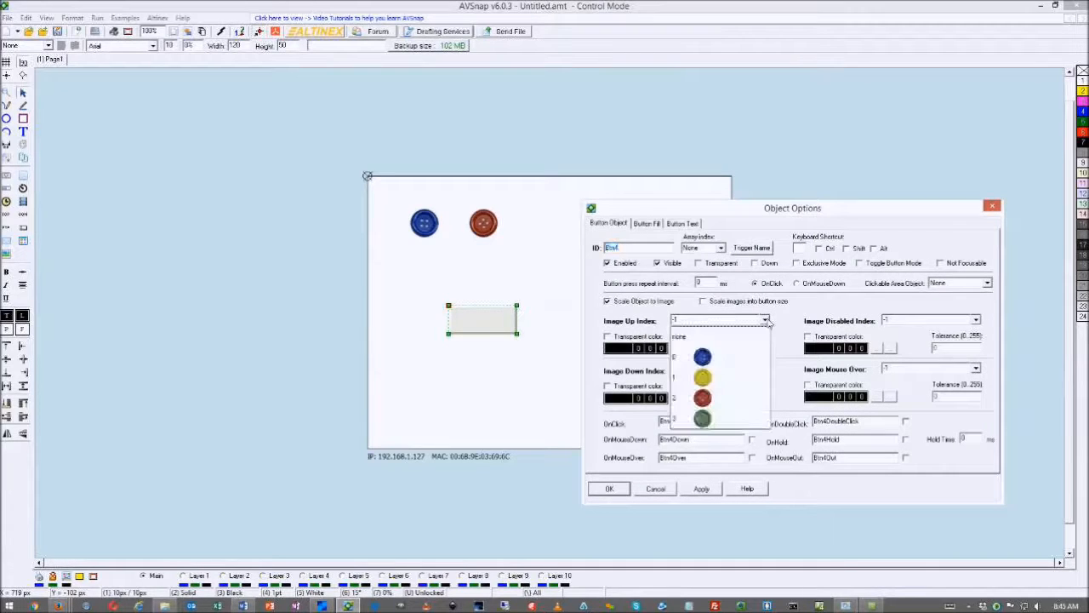
{"action": "left_click", "coordinate": [705, 381]}
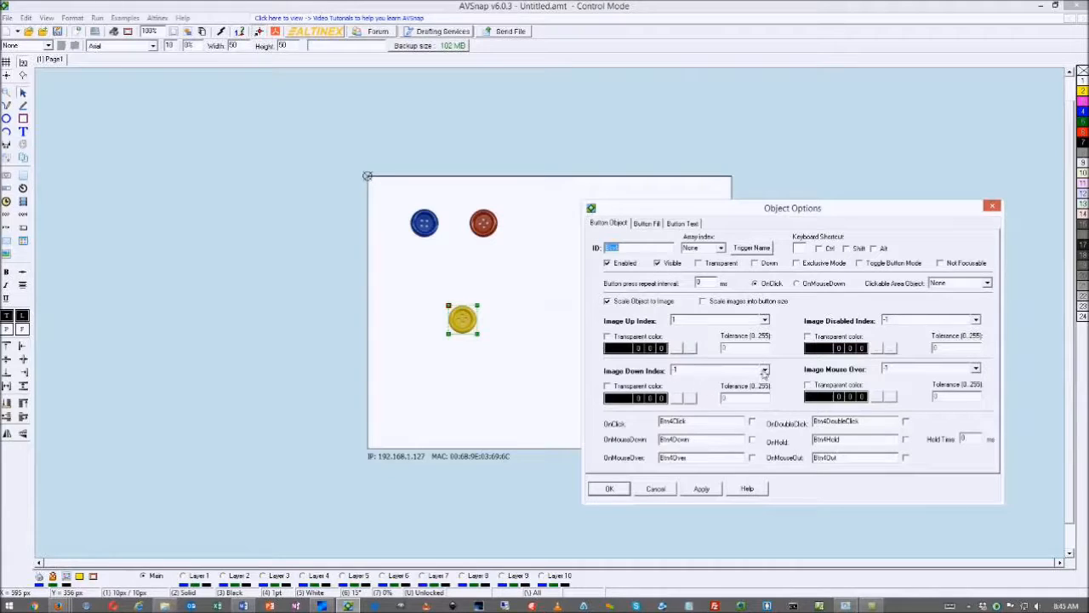
{"action": "left_click", "coordinate": [765, 370]}
{"action": "left_click", "coordinate": [710, 411]}
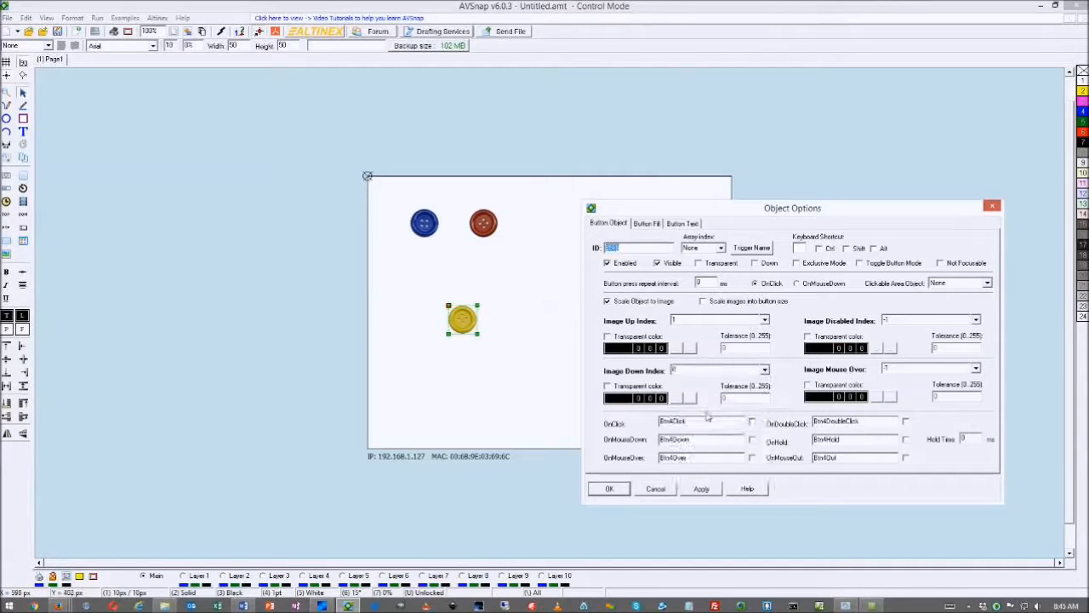
{"action": "left_click", "coordinate": [609, 490]}
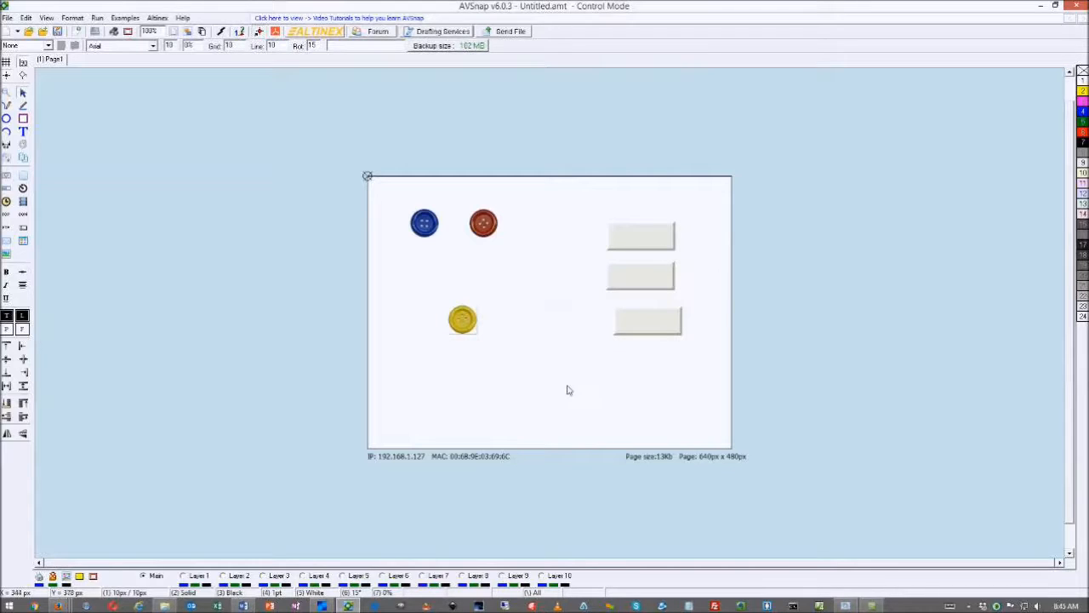
Enable Transparent on the yellow round button, reset to full-page view and run the project
{"action": "scroll", "coordinate": [465, 322], "scroll_direction": "up", "scroll_amount": 1}
{"action": "scroll", "coordinate": [465, 322], "scroll_direction": "up", "scroll_amount": 3}
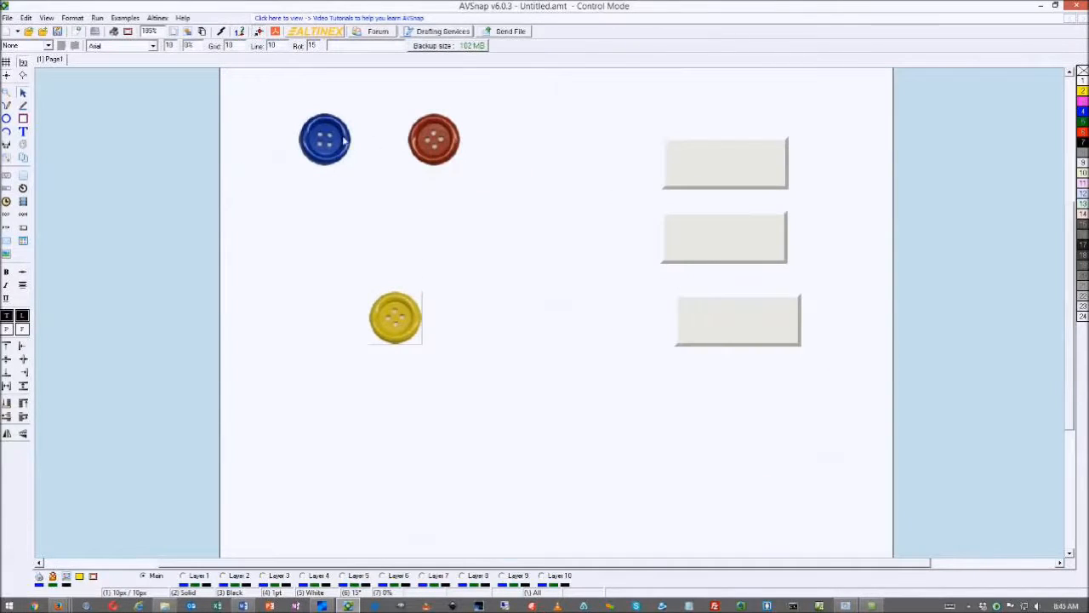
{"action": "left_click", "coordinate": [406, 324]}
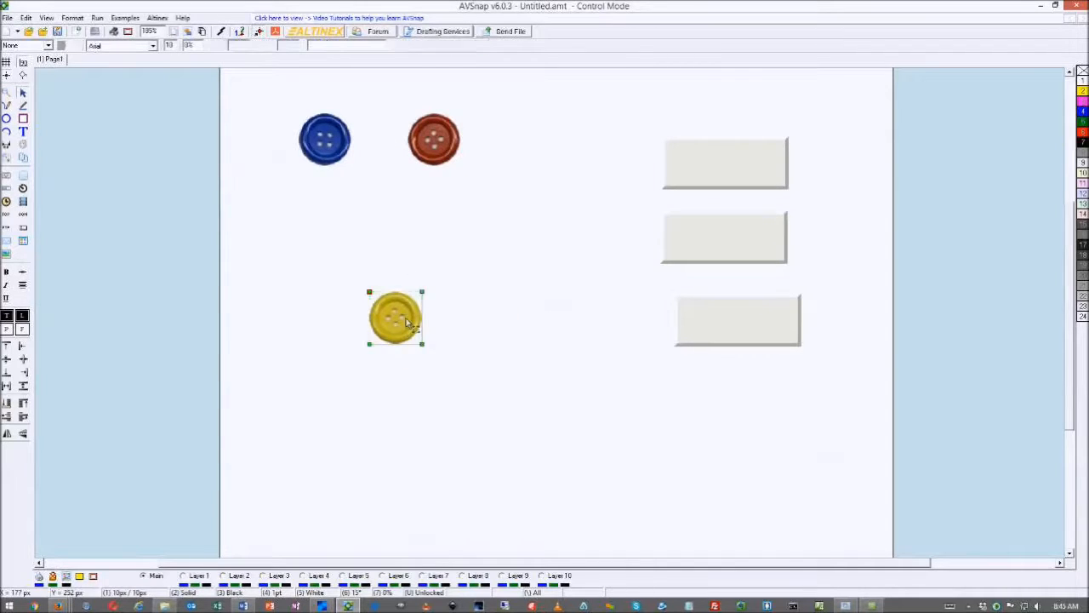
{"action": "double_click", "coordinate": [406, 322]}
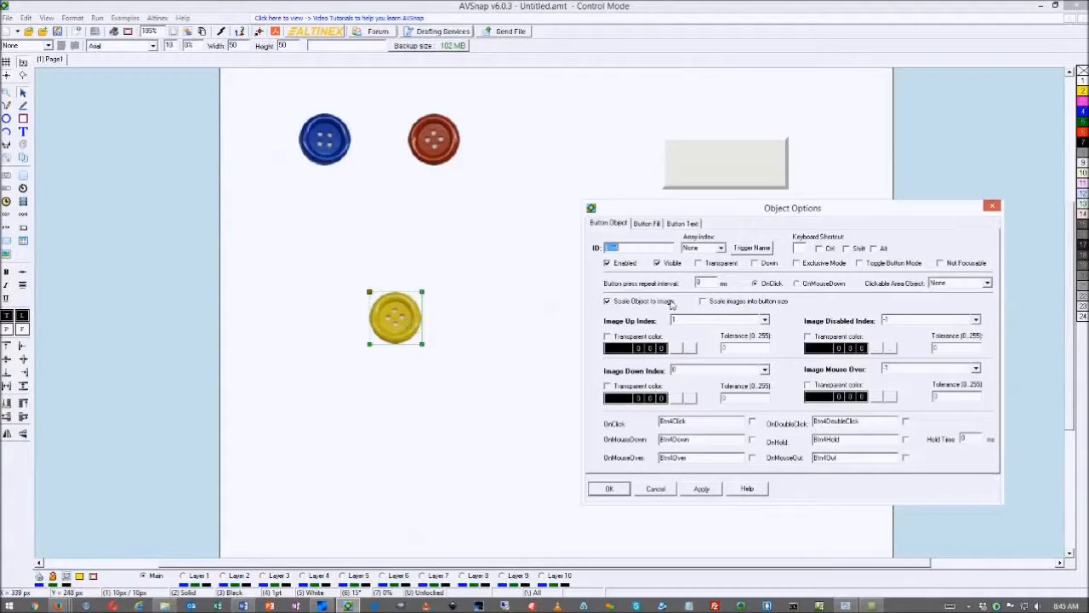
{"action": "left_click", "coordinate": [699, 264]}
{"action": "left_click", "coordinate": [703, 489]}
{"action": "left_click", "coordinate": [613, 489]}
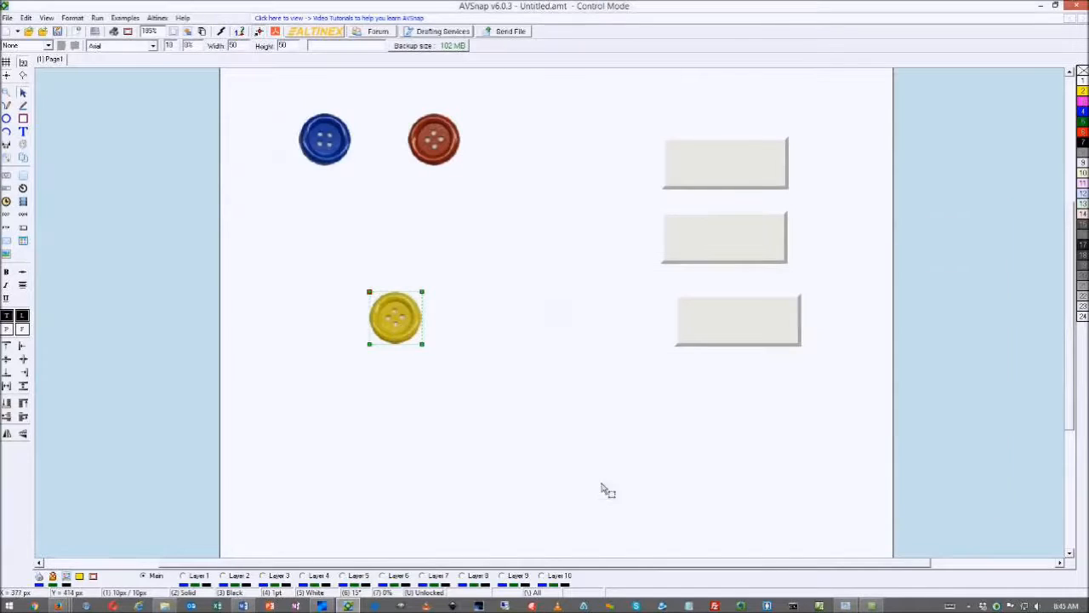
{"action": "key", "text": "Home"}
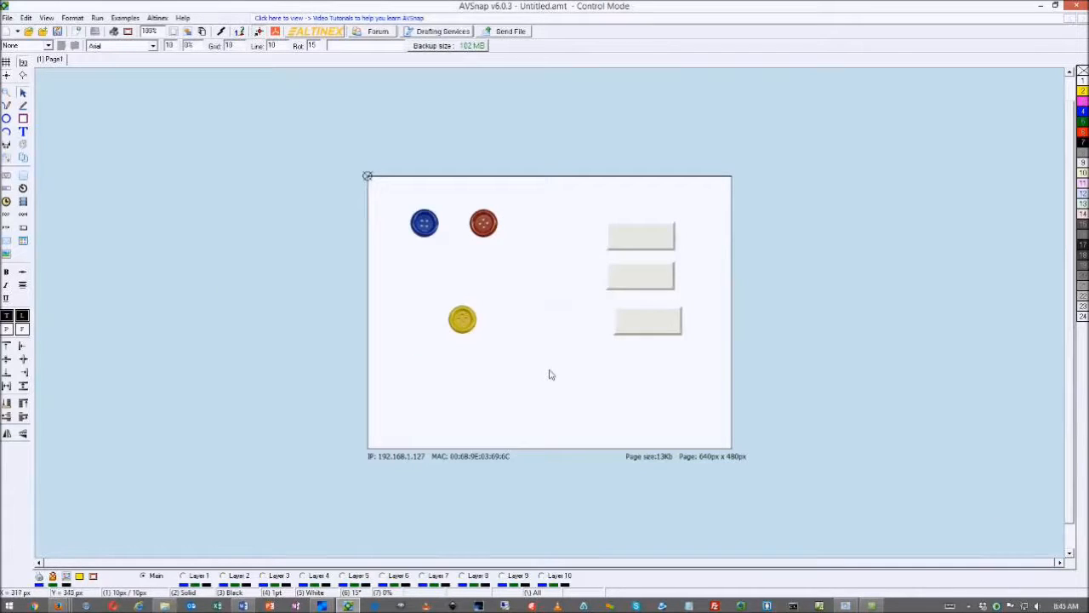
{"action": "key", "text": "F5"}
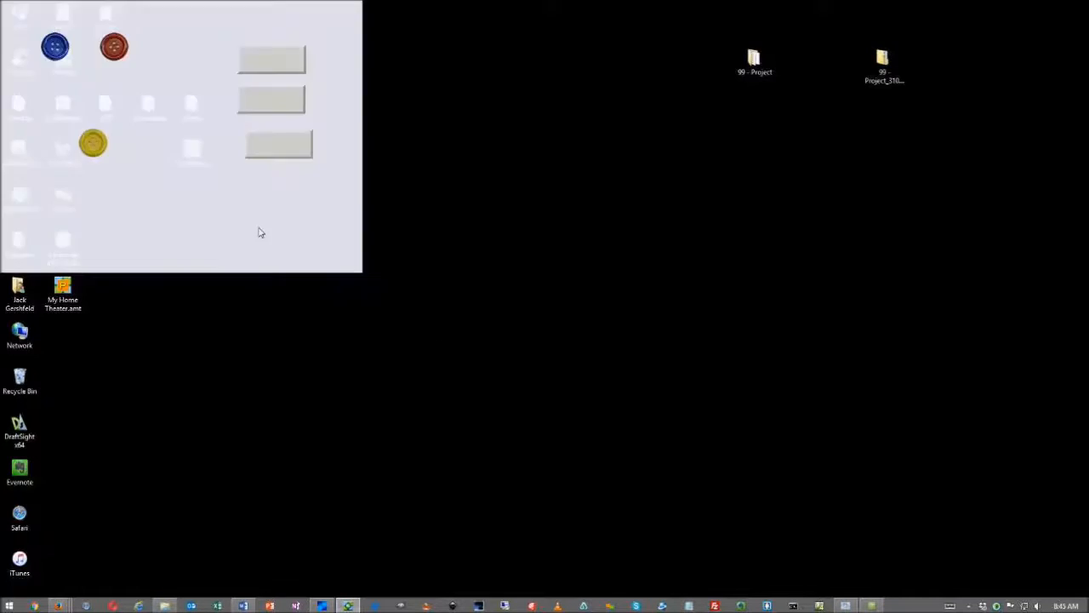
Test the blue, red and yellow buttons' pressed looks, then leave run mode
{"action": "left_click", "coordinate": [63, 54]}
{"action": "left_click", "coordinate": [63, 54]}
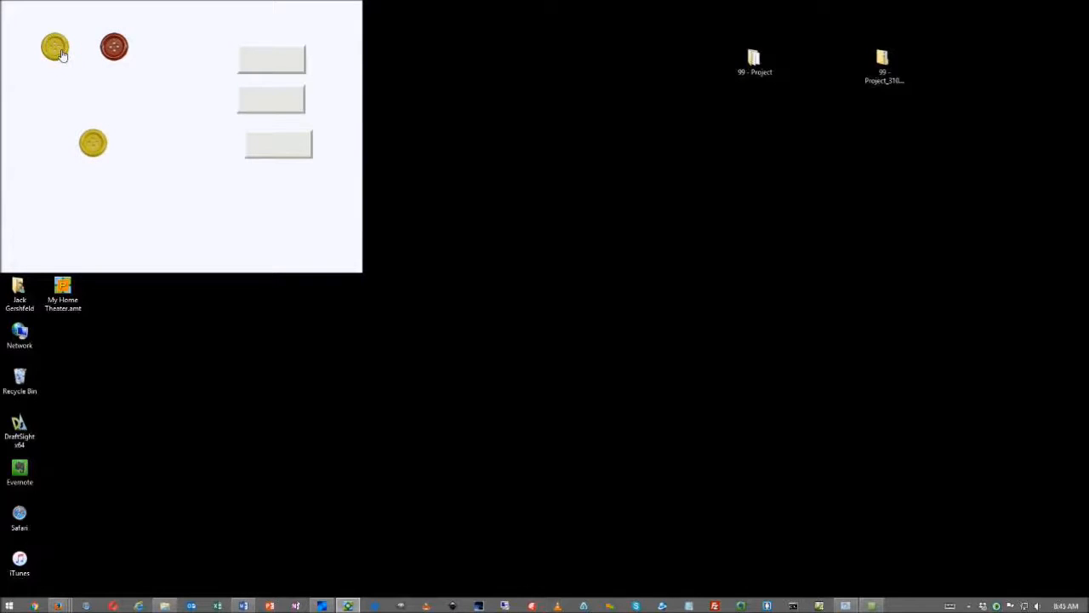
{"action": "left_click", "coordinate": [121, 54]}
{"action": "left_click", "coordinate": [122, 54]}
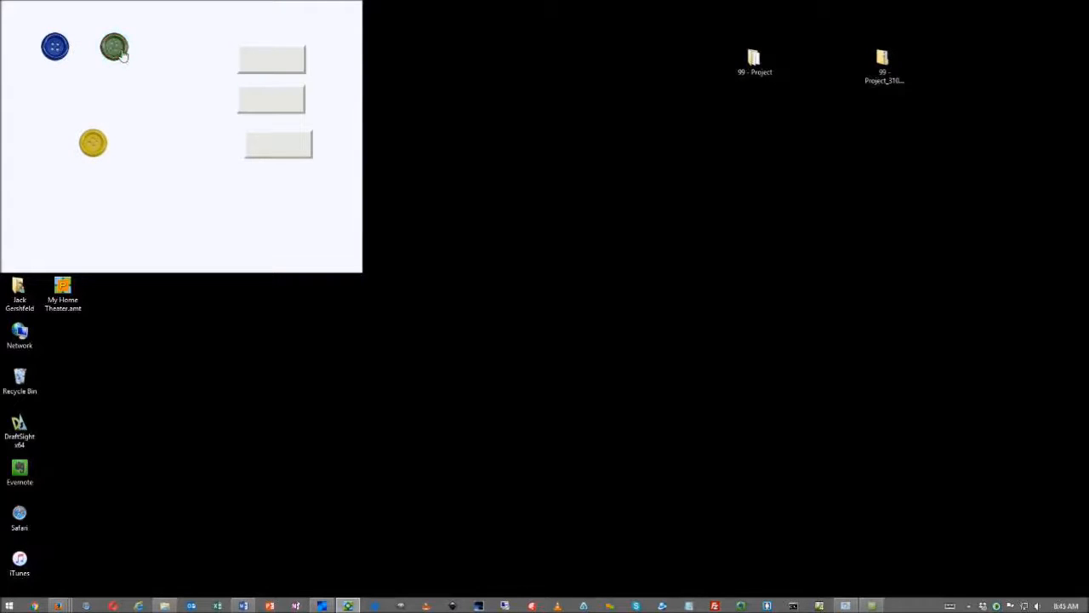
{"action": "left_click", "coordinate": [122, 53]}
{"action": "left_click", "coordinate": [95, 139]}
{"action": "left_click", "coordinate": [97, 141]}
{"action": "left_click", "coordinate": [98, 144]}
{"action": "left_click", "coordinate": [97, 145]}
{"action": "left_click", "coordinate": [60, 53]}
{"action": "left_click", "coordinate": [59, 52]}
{"action": "left_click", "coordinate": [116, 51]}
{"action": "left_click", "coordinate": [116, 51]}
{"action": "left_click", "coordinate": [117, 51]}
{"action": "key", "text": "Escape"}
Line up the blue, red and yellow buttons in a row at the top-left corner
{"action": "left_click_drag", "start_coordinate": [424, 223], "coordinate": [389, 200]}
{"action": "left_click_drag", "start_coordinate": [488, 224], "coordinate": [430, 202]}
{"action": "left_click_drag", "start_coordinate": [462, 319], "coordinate": [457, 204]}
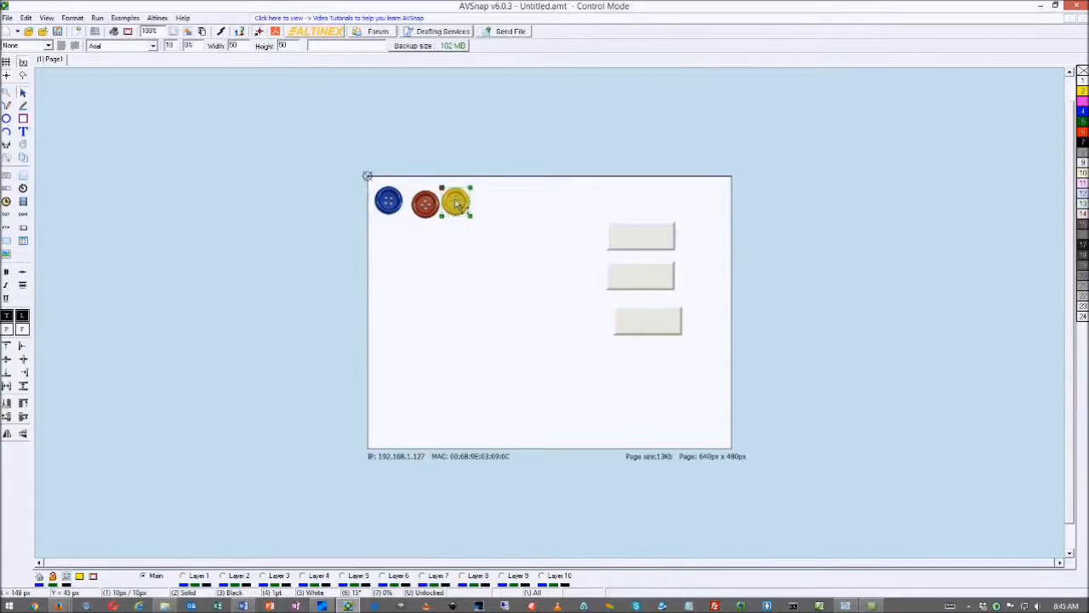
Set page transparency and fade values to 0, make the window movable, and apply to all pages
{"action": "double_click", "coordinate": [467, 296]}
{"action": "left_click", "coordinate": [570, 284]}
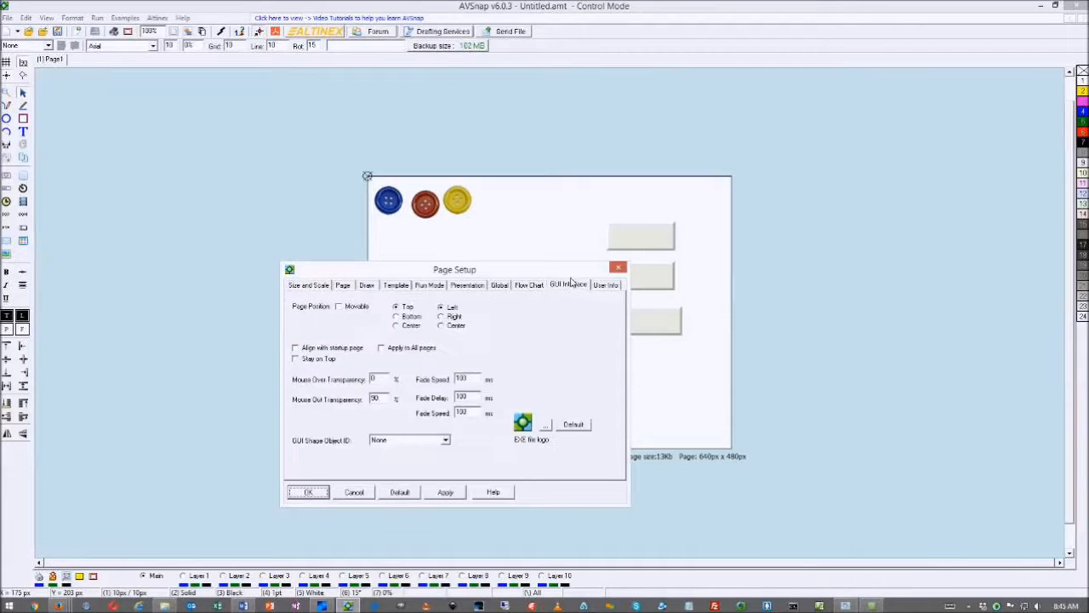
{"action": "double_click", "coordinate": [385, 401]}
{"action": "type", "text": "00"}
{"action": "double_click", "coordinate": [460, 412]}
{"action": "type", "text": "0"}
{"action": "left_click", "coordinate": [445, 492]}
{"action": "left_click", "coordinate": [339, 306]}
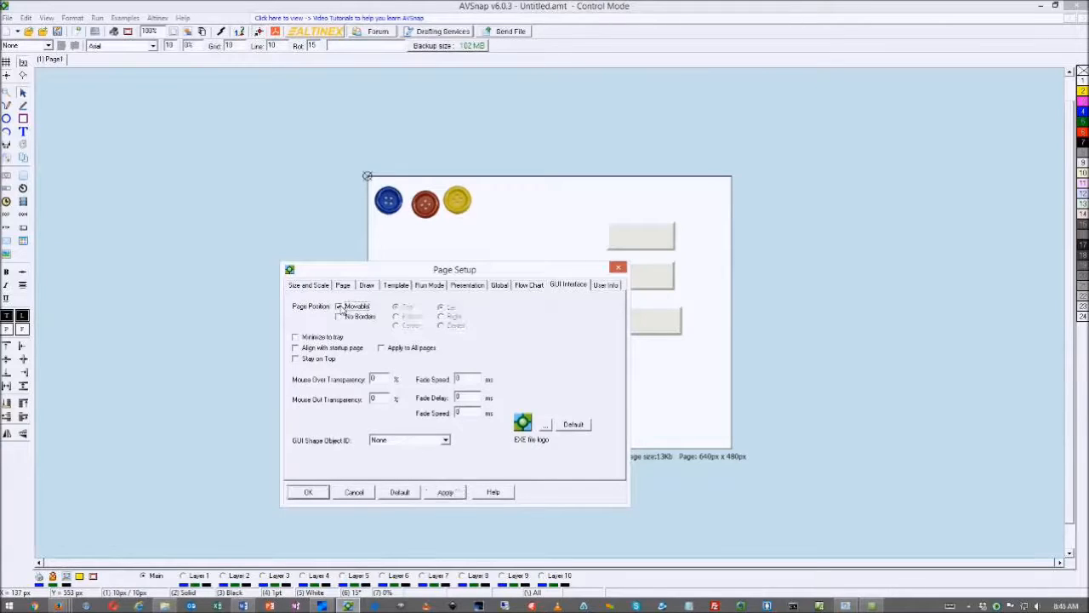
{"action": "left_click", "coordinate": [382, 349]}
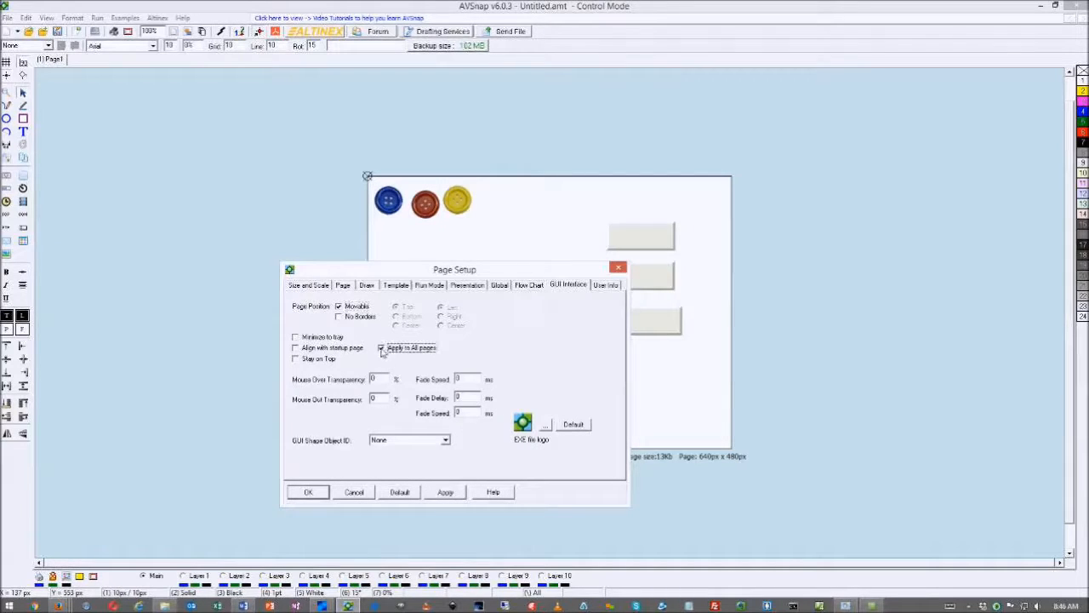
{"action": "left_click", "coordinate": [295, 348]}
{"action": "left_click", "coordinate": [444, 492]}
{"action": "left_click", "coordinate": [308, 493]}
Arrange the three grey rectangles in a mid-page row and open the leftmost one's Object Options
{"action": "left_click_drag", "start_coordinate": [628, 247], "coordinate": [456, 290]}
{"action": "left_click_drag", "start_coordinate": [625, 287], "coordinate": [577, 292]}
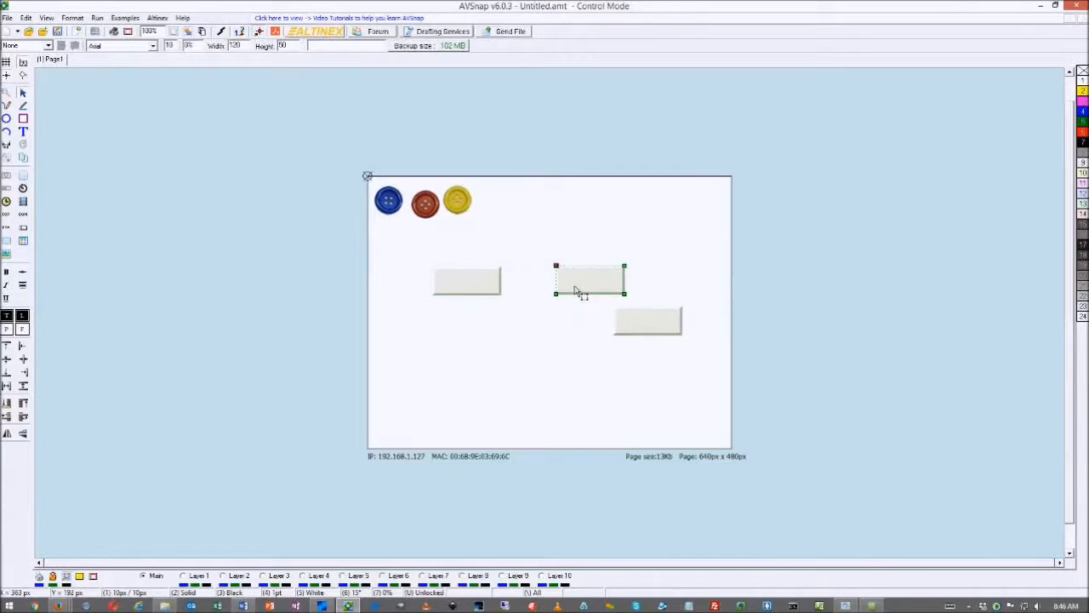
{"action": "left_click_drag", "start_coordinate": [627, 324], "coordinate": [577, 290]}
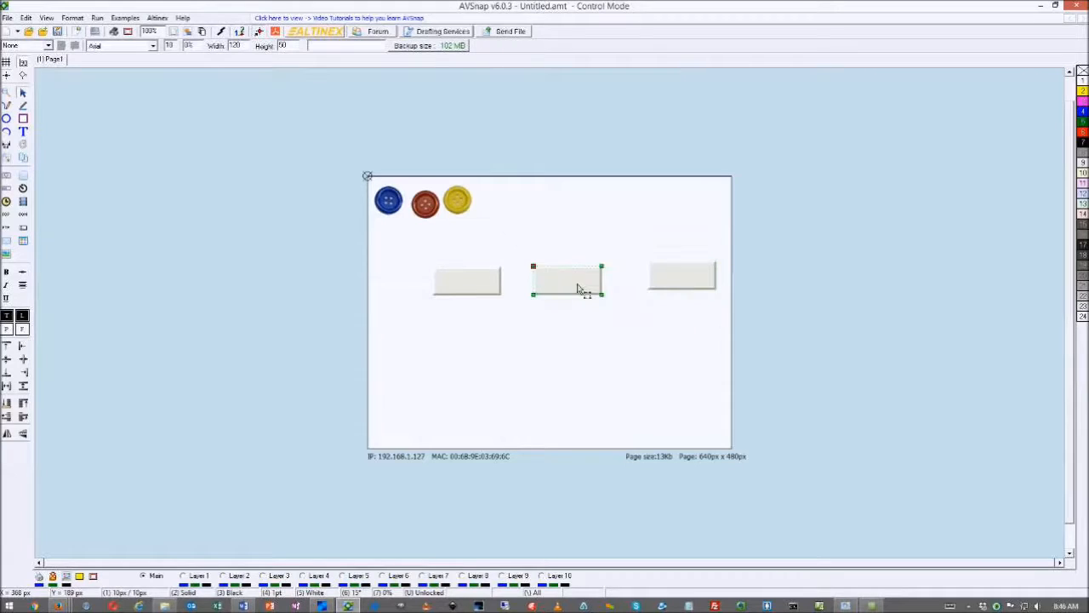
{"action": "left_click_drag", "start_coordinate": [661, 287], "coordinate": [647, 290]}
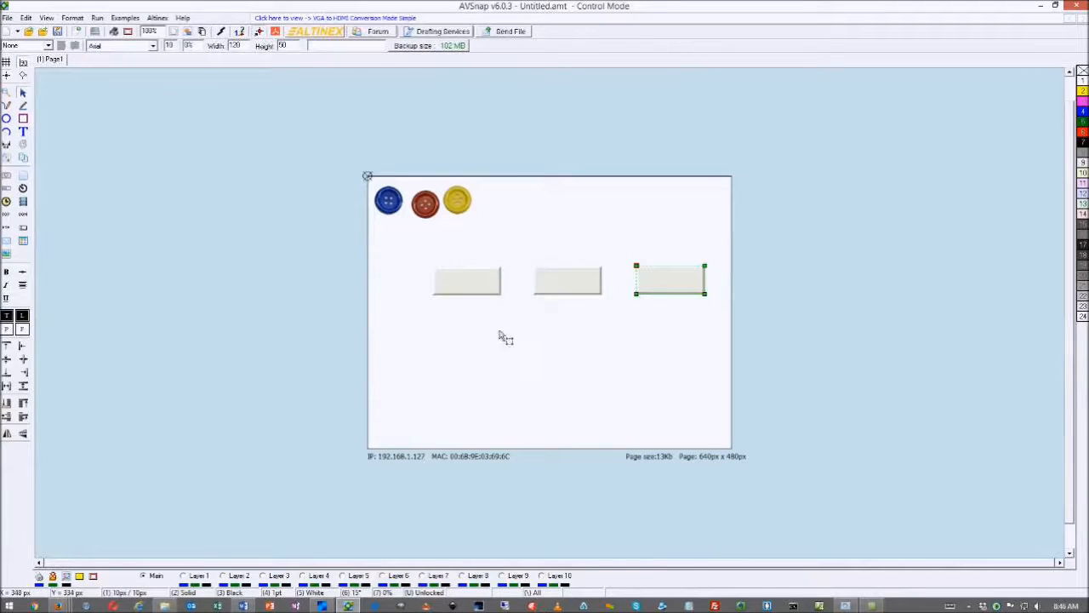
{"action": "left_click", "coordinate": [495, 298]}
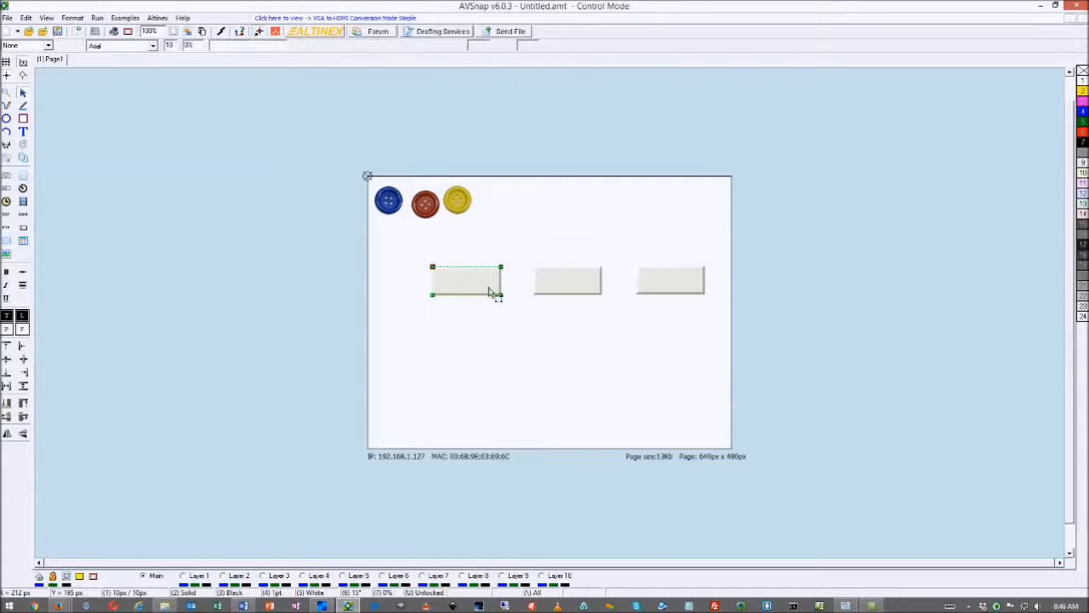
{"action": "double_click", "coordinate": [490, 291]}
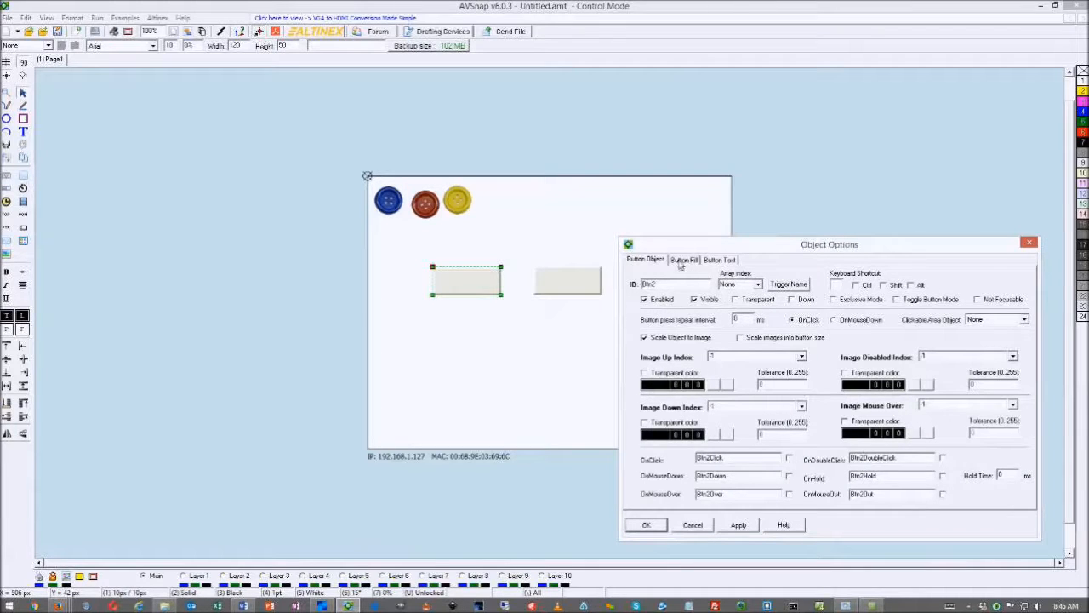
Give the left button a pink gradient fill with a white disabled start colour
{"action": "left_click", "coordinate": [680, 262]}
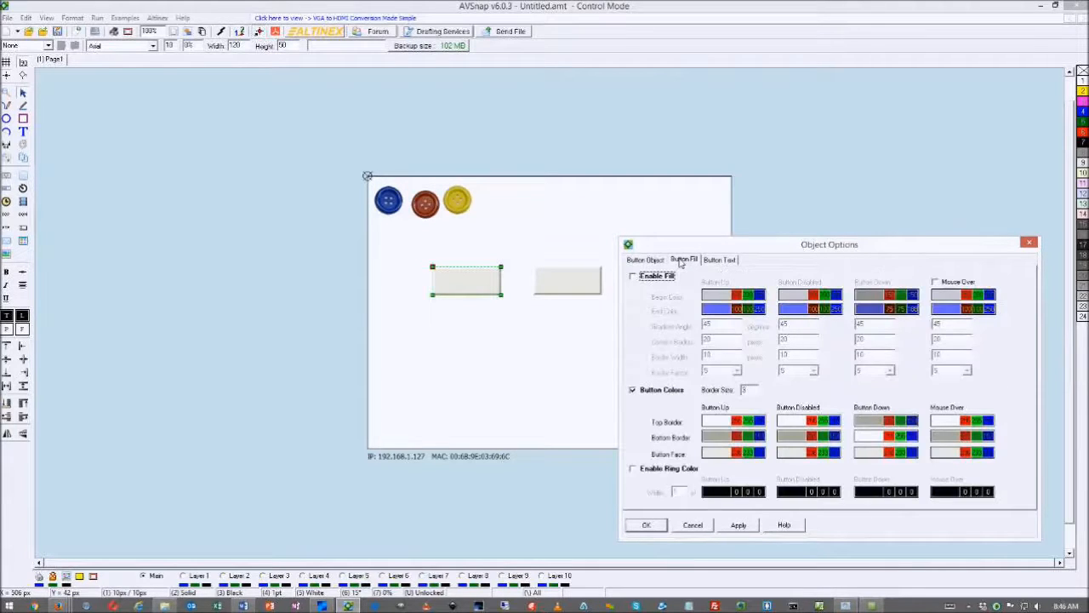
{"action": "left_click", "coordinate": [634, 279]}
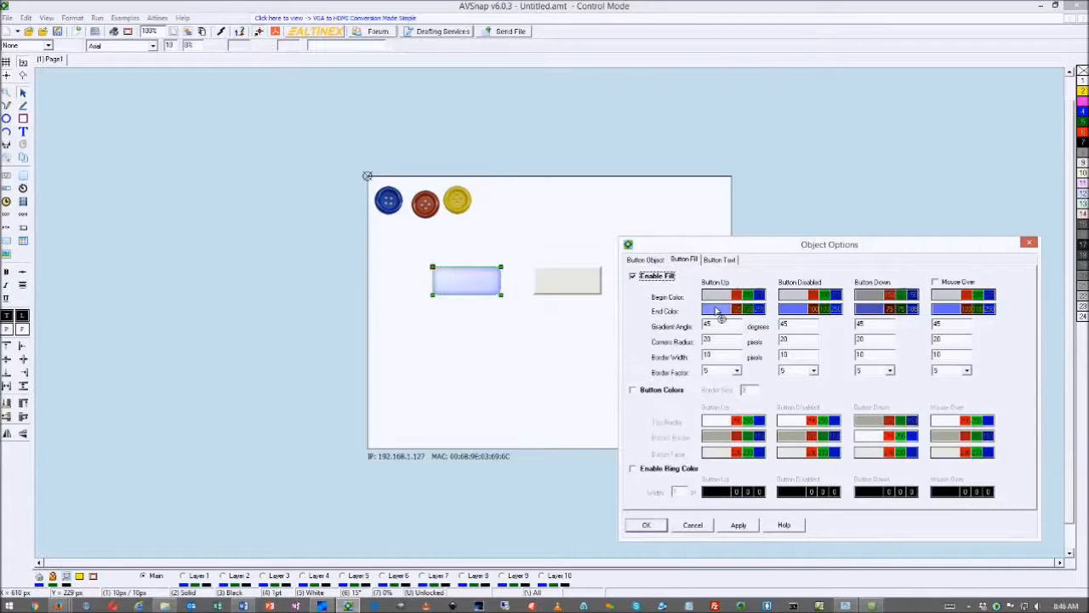
{"action": "scroll", "coordinate": [716, 311], "scroll_direction": "down", "scroll_amount": 15}
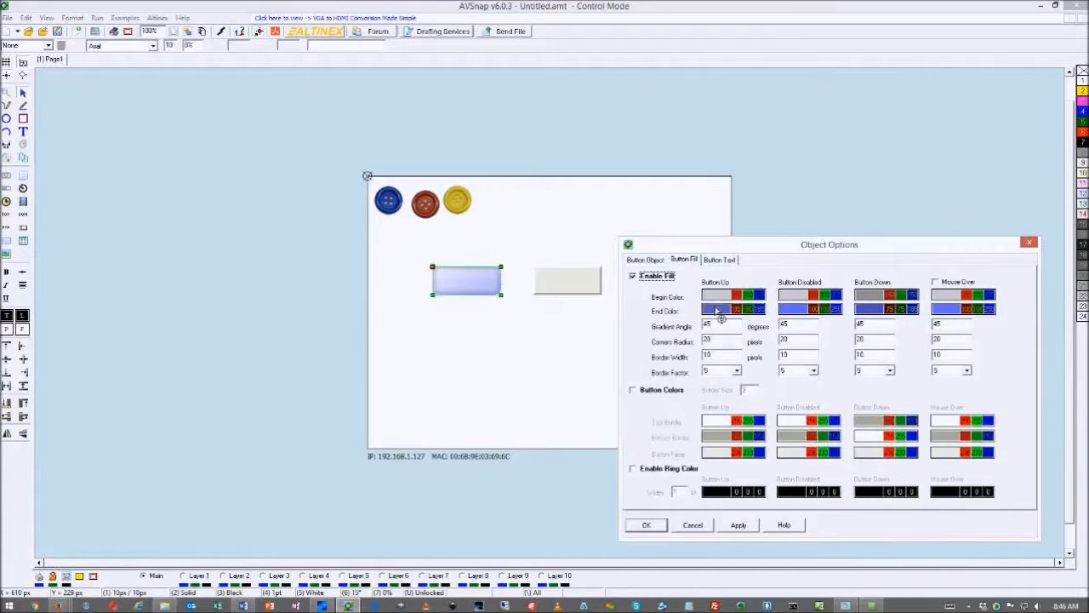
{"action": "scroll", "coordinate": [716, 312], "scroll_direction": "up", "scroll_amount": 10}
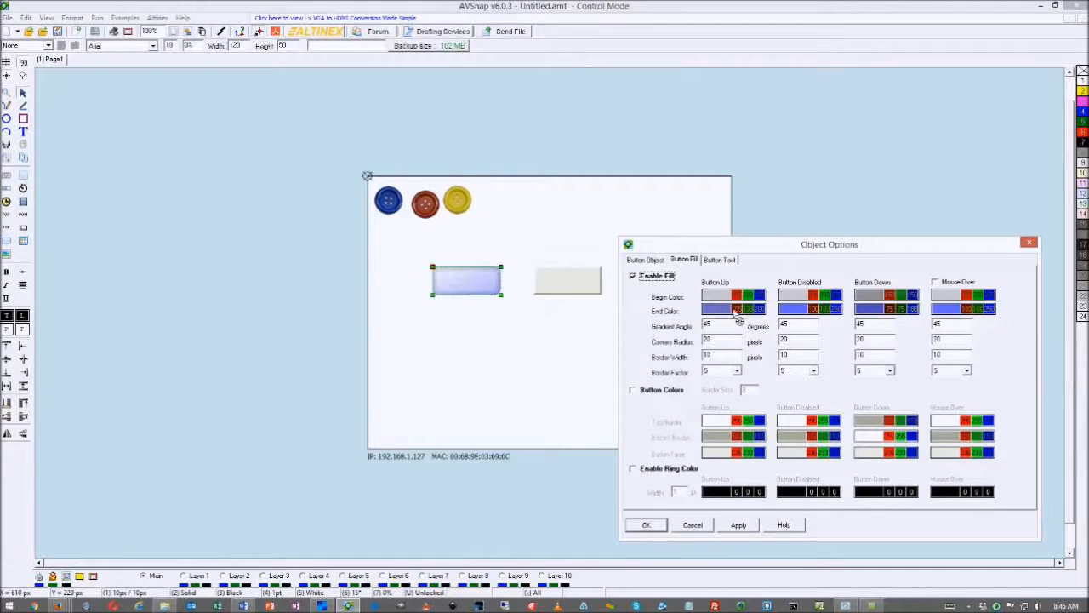
{"action": "scroll", "coordinate": [740, 316], "scroll_direction": "up", "scroll_amount": 10}
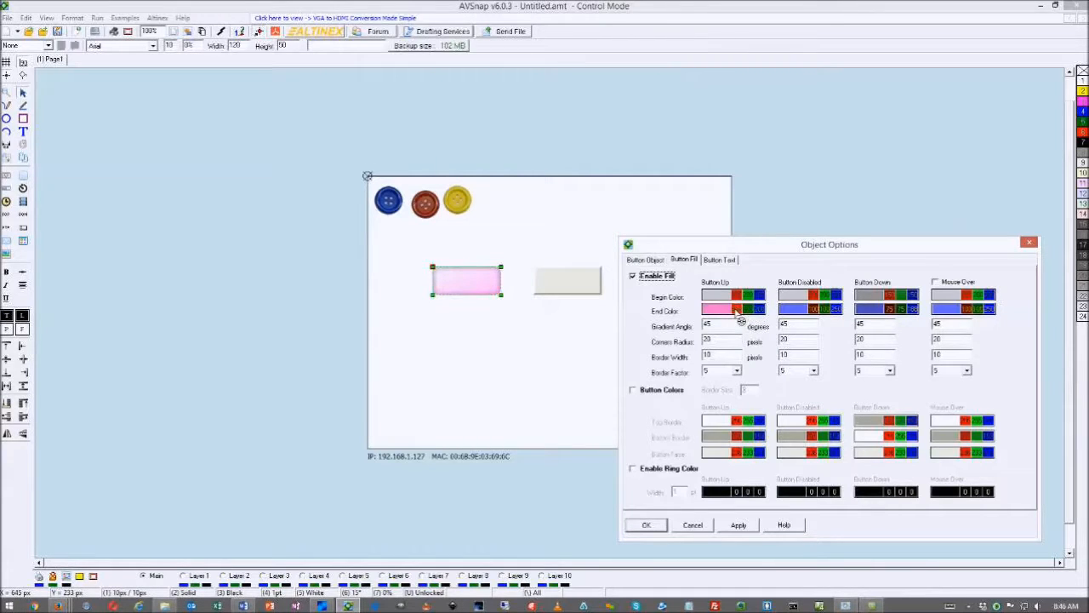
{"action": "scroll", "coordinate": [737, 313], "scroll_direction": "down", "scroll_amount": 3}
{"action": "scroll", "coordinate": [753, 319], "scroll_direction": "down", "scroll_amount": 3}
{"action": "scroll", "coordinate": [752, 318], "scroll_direction": "up", "scroll_amount": 3}
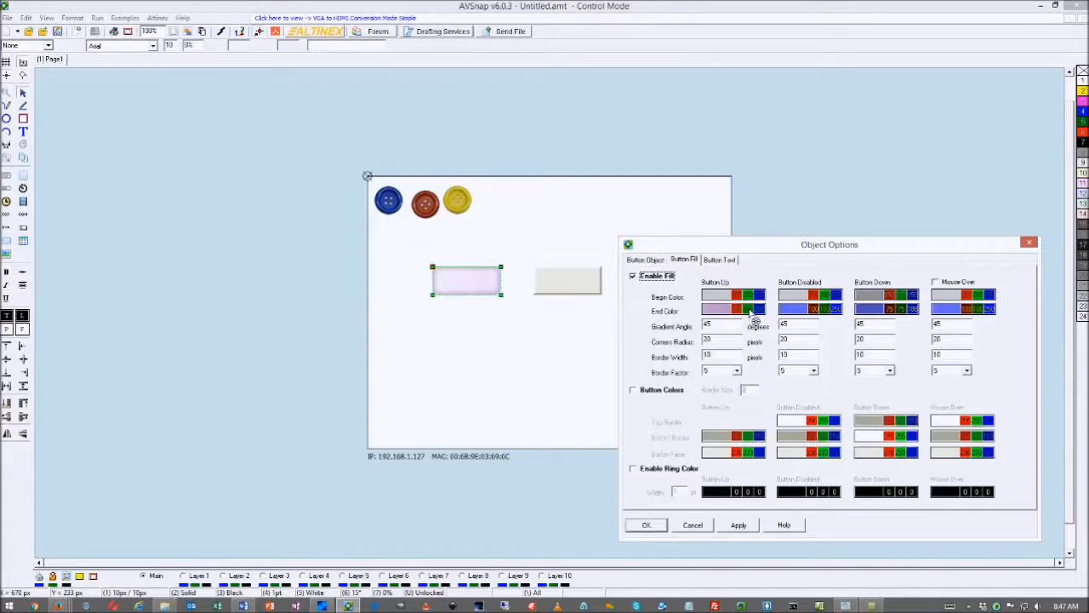
{"action": "scroll", "coordinate": [749, 312], "scroll_direction": "down", "scroll_amount": 1}
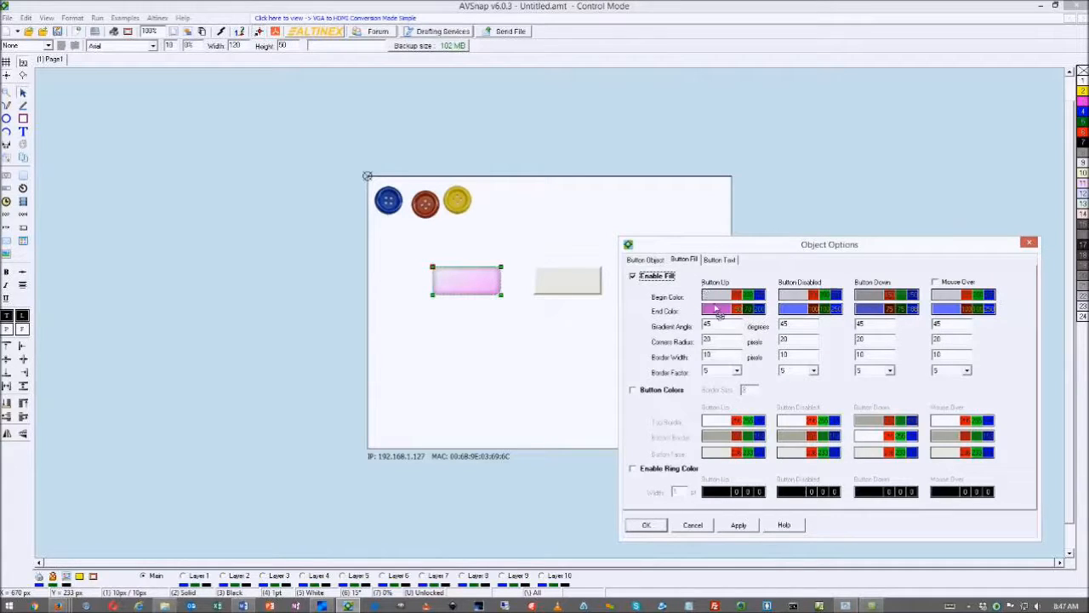
{"action": "left_click", "coordinate": [800, 298]}
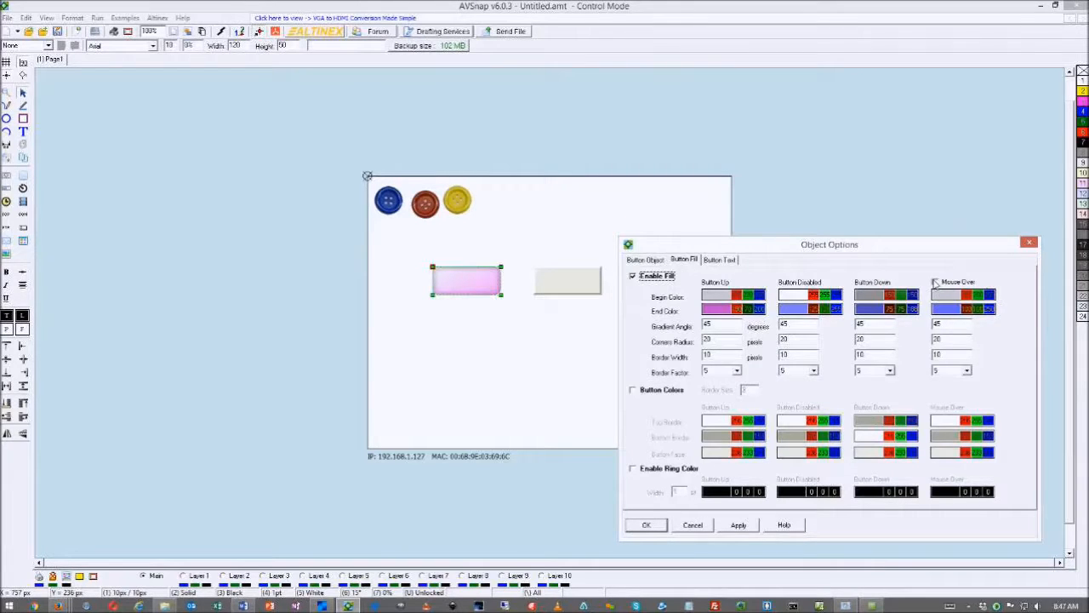
{"action": "left_click_drag", "start_coordinate": [858, 248], "coordinate": [830, 179]}
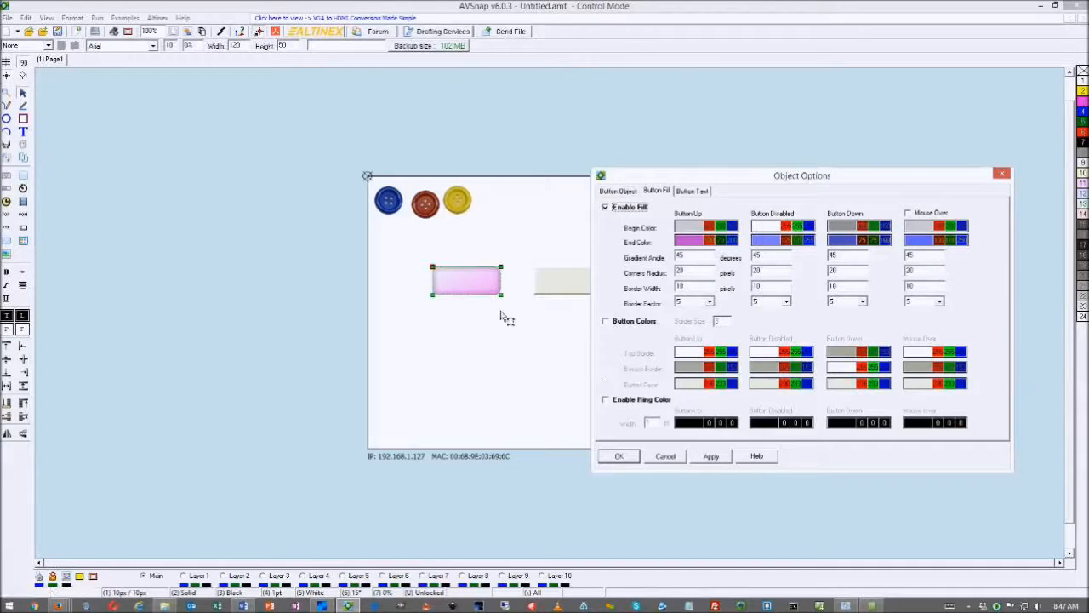
Add a 4 pt ring, red normally and dark green when pressed, then test-run it
{"action": "left_click", "coordinate": [606, 400]}
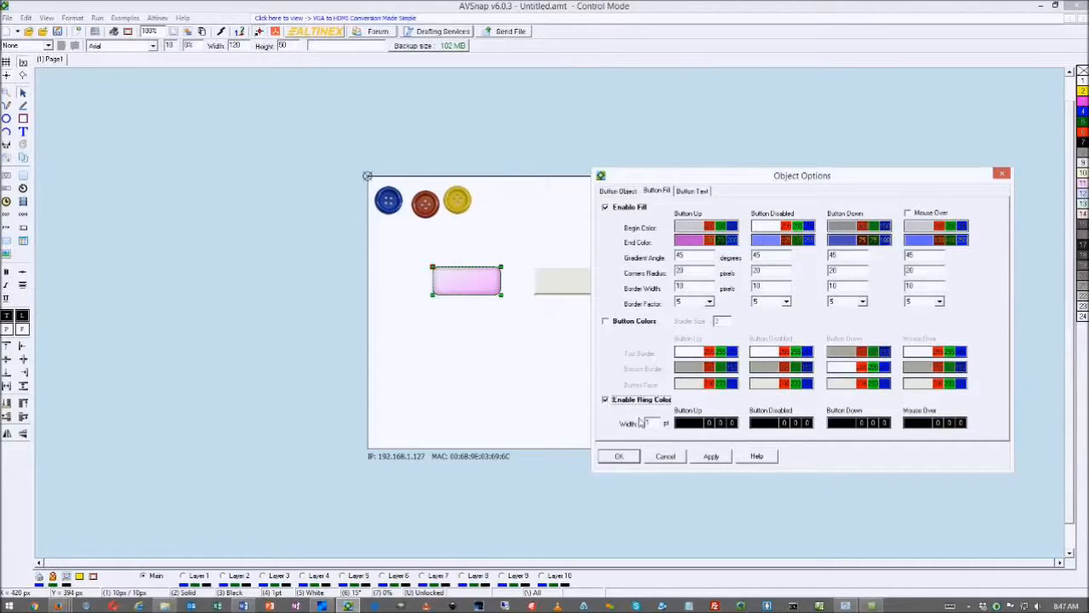
{"action": "scroll", "coordinate": [654, 425], "scroll_direction": "up", "scroll_amount": 1}
{"action": "scroll", "coordinate": [655, 425], "scroll_direction": "up", "scroll_amount": 4}
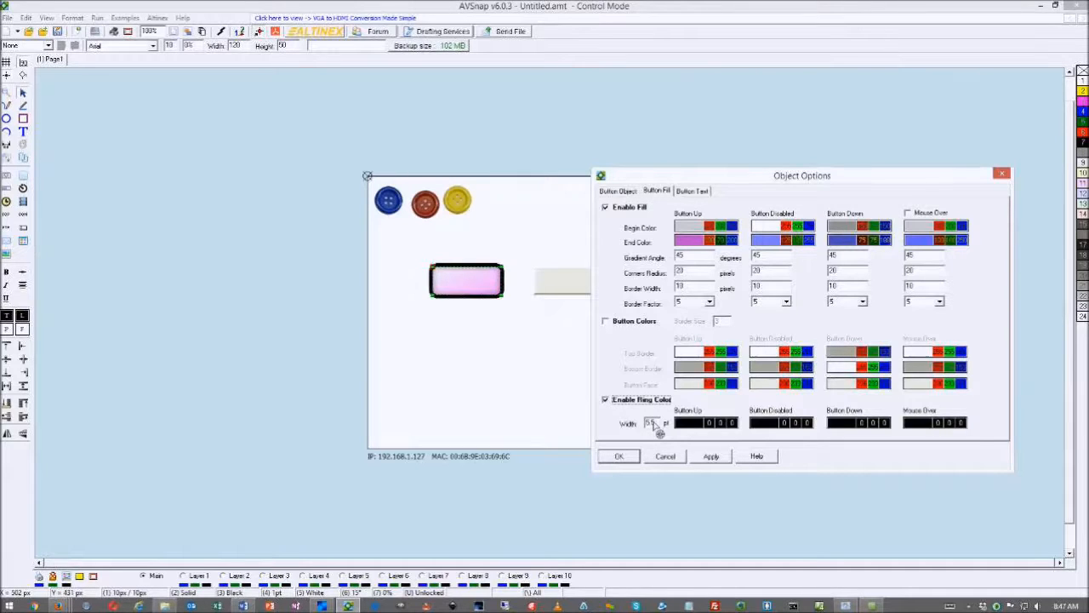
{"action": "scroll", "coordinate": [656, 427], "scroll_direction": "down", "scroll_amount": 2}
{"action": "scroll", "coordinate": [659, 430], "scroll_direction": "down", "scroll_amount": 1}
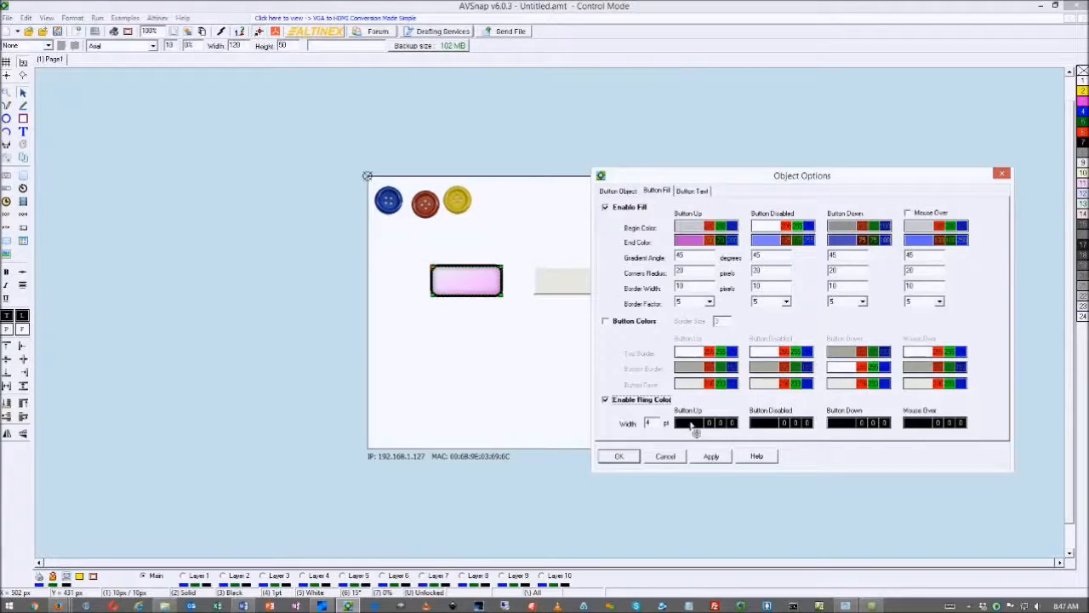
{"action": "left_click", "coordinate": [688, 423]}
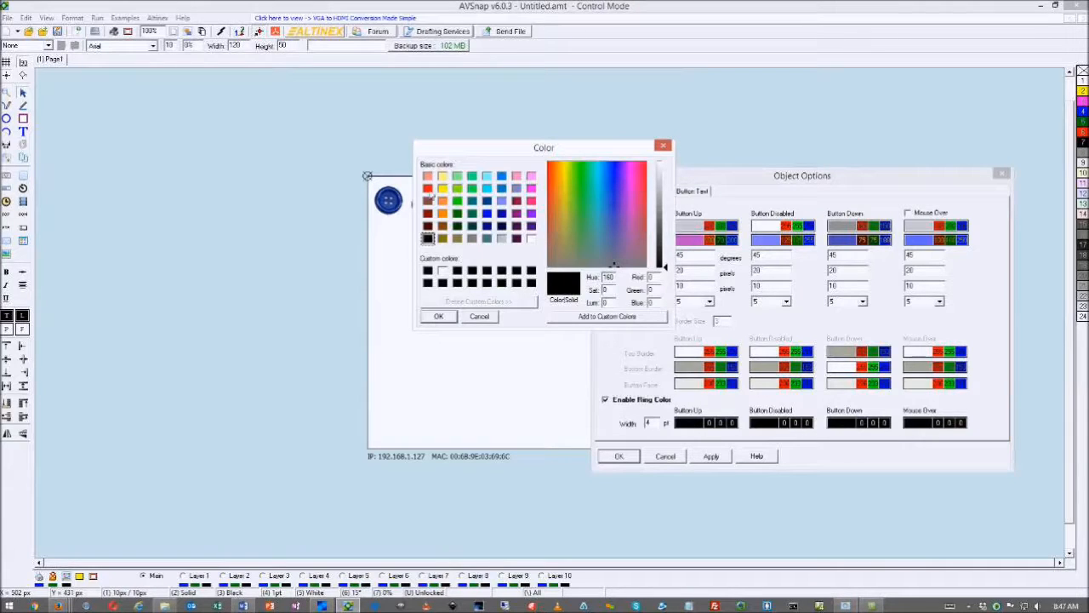
{"action": "left_click", "coordinate": [428, 189]}
{"action": "left_click", "coordinate": [438, 315]}
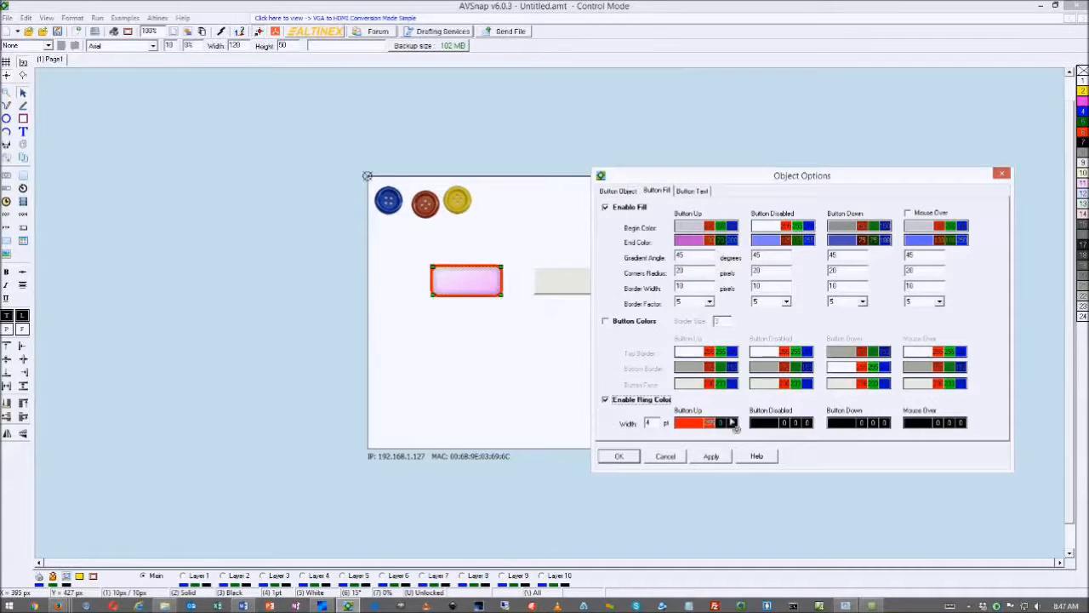
{"action": "left_click", "coordinate": [848, 428]}
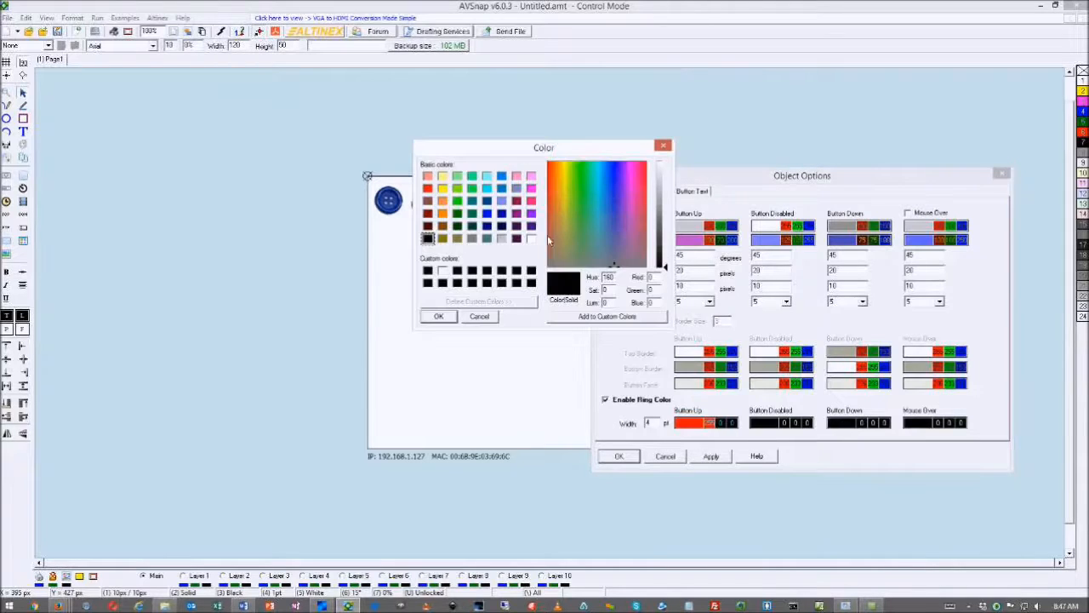
{"action": "left_click", "coordinate": [457, 213]}
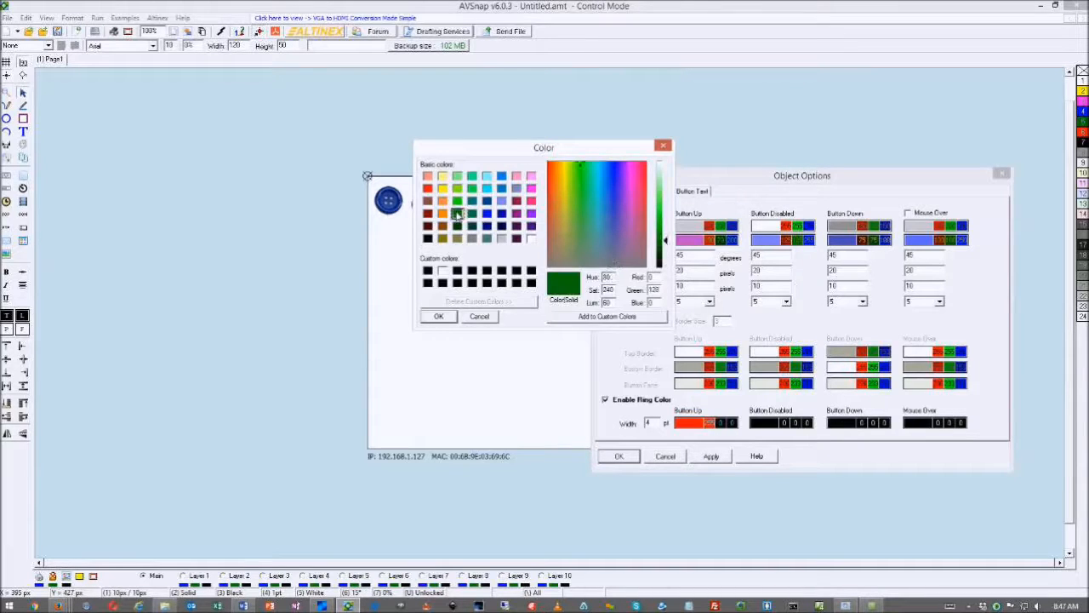
{"action": "left_click", "coordinate": [438, 316]}
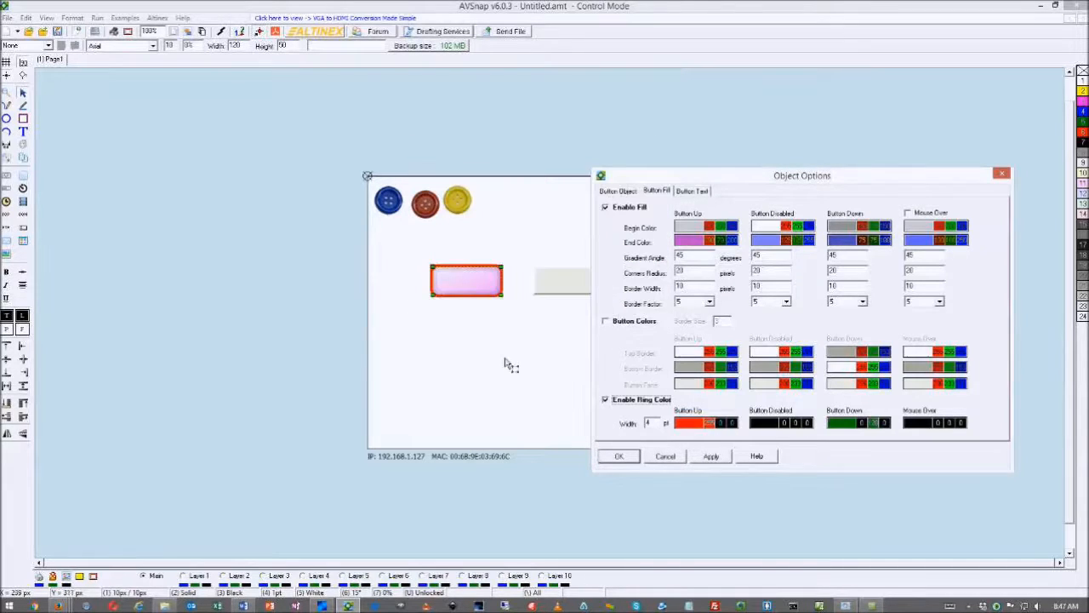
{"action": "left_click", "coordinate": [622, 457]}
{"action": "key", "text": "F5"}
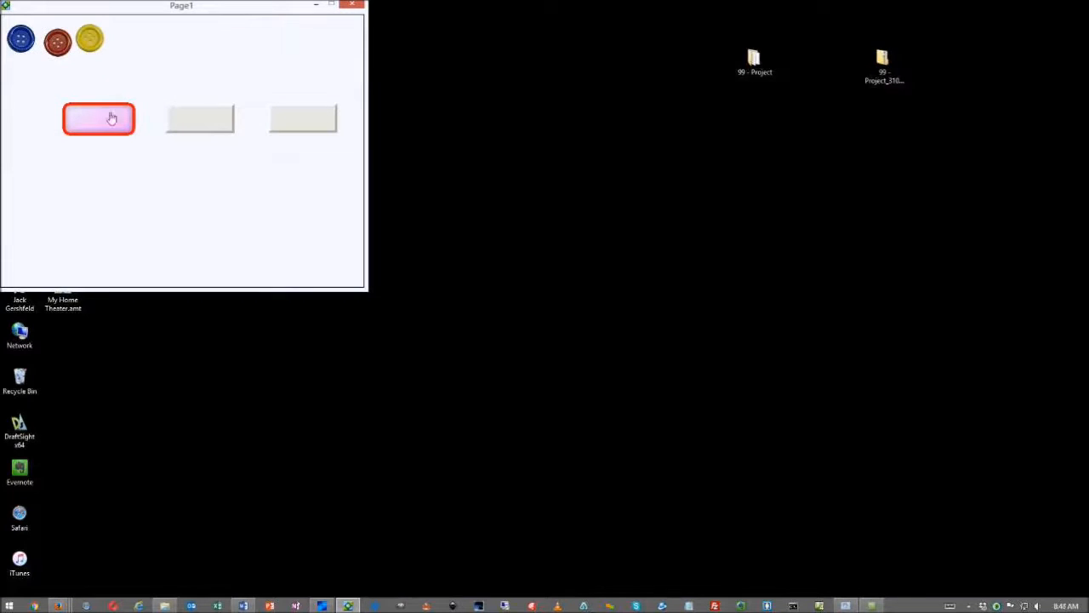
{"action": "left_click", "coordinate": [111, 123]}
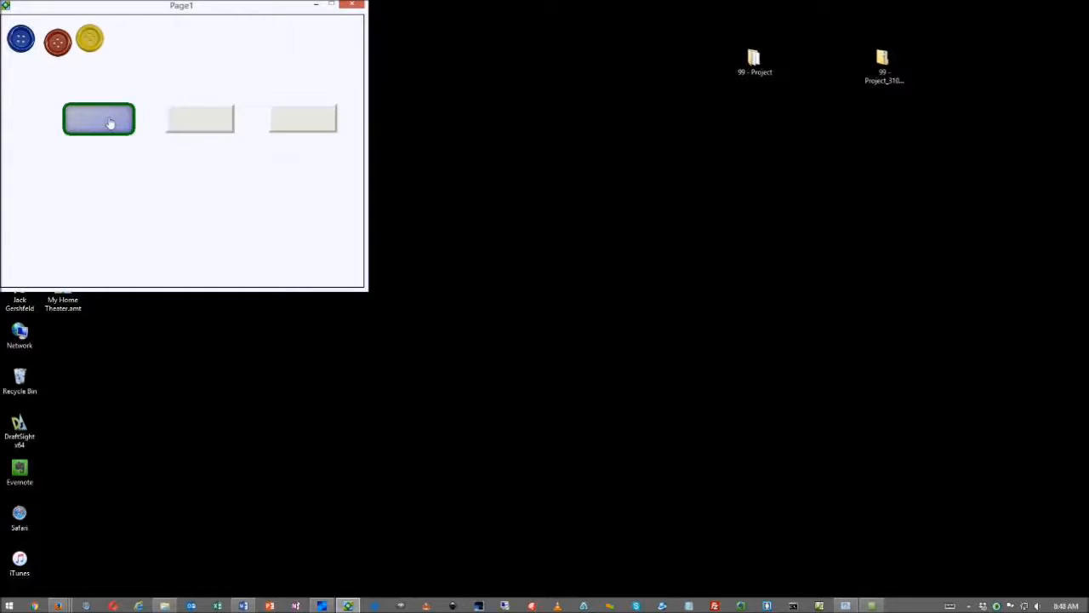
{"action": "left_click", "coordinate": [111, 123]}
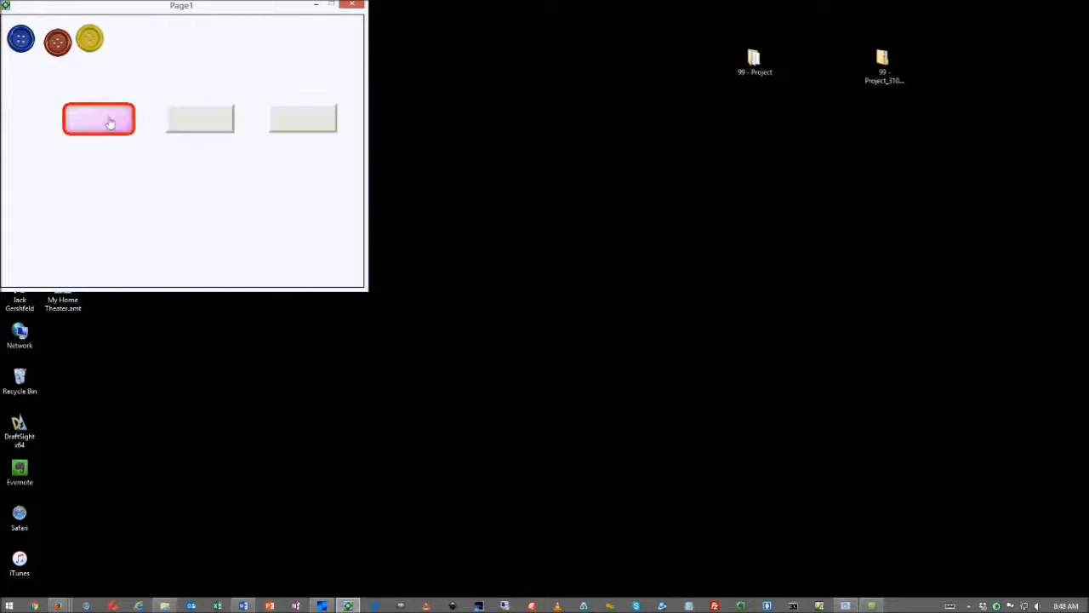
{"action": "left_click", "coordinate": [111, 124]}
{"action": "left_click", "coordinate": [123, 125]}
{"action": "key", "text": "Escape"}
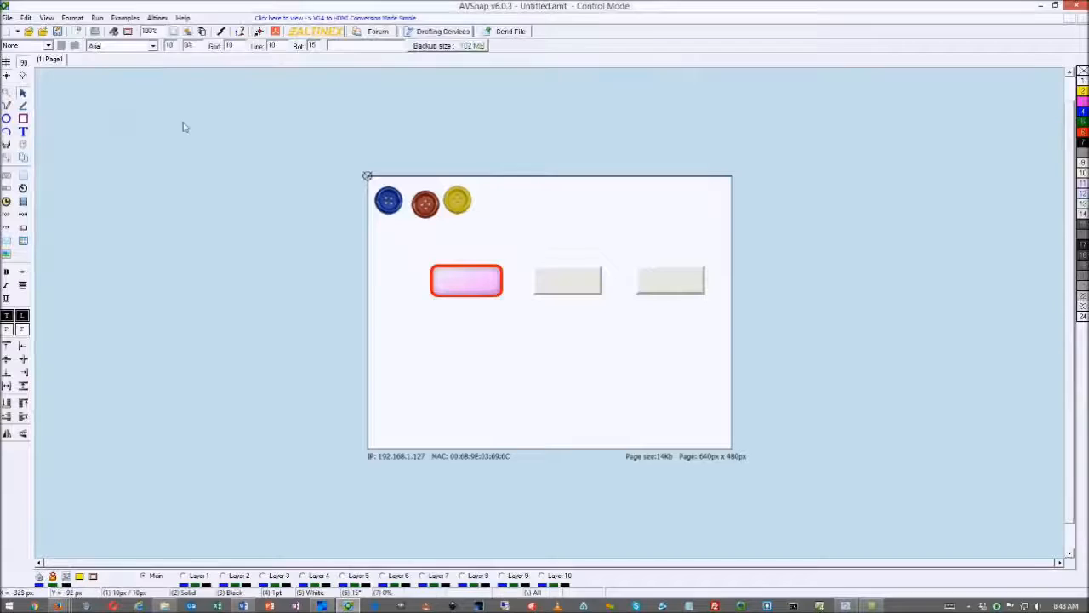
Move the middle grey button below the pink one and open its Button Fill settings
{"action": "left_click", "coordinate": [570, 282]}
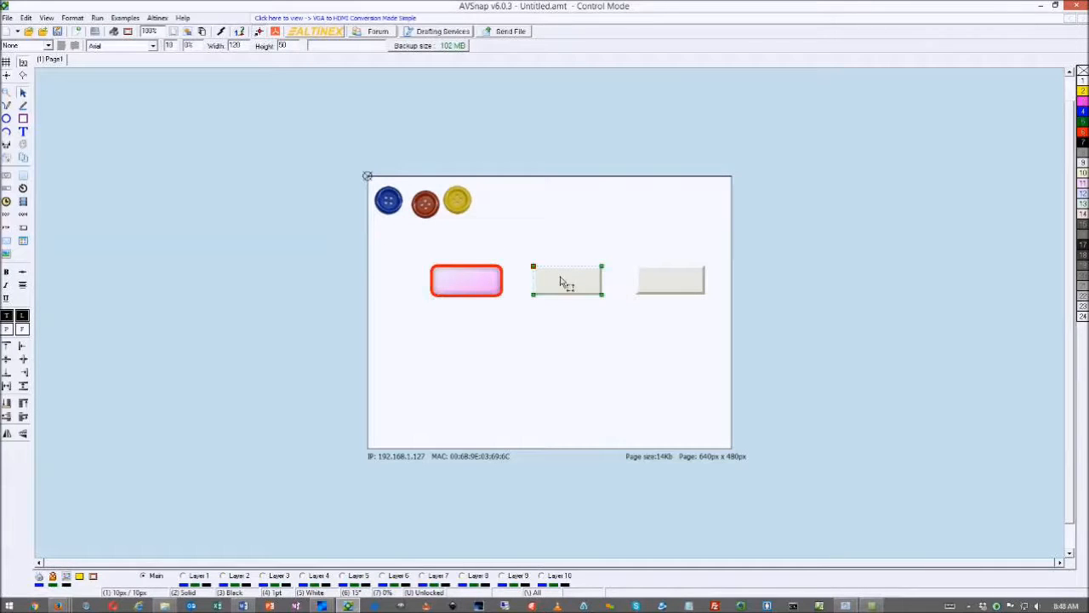
{"action": "left_click_drag", "start_coordinate": [572, 283], "coordinate": [473, 349]}
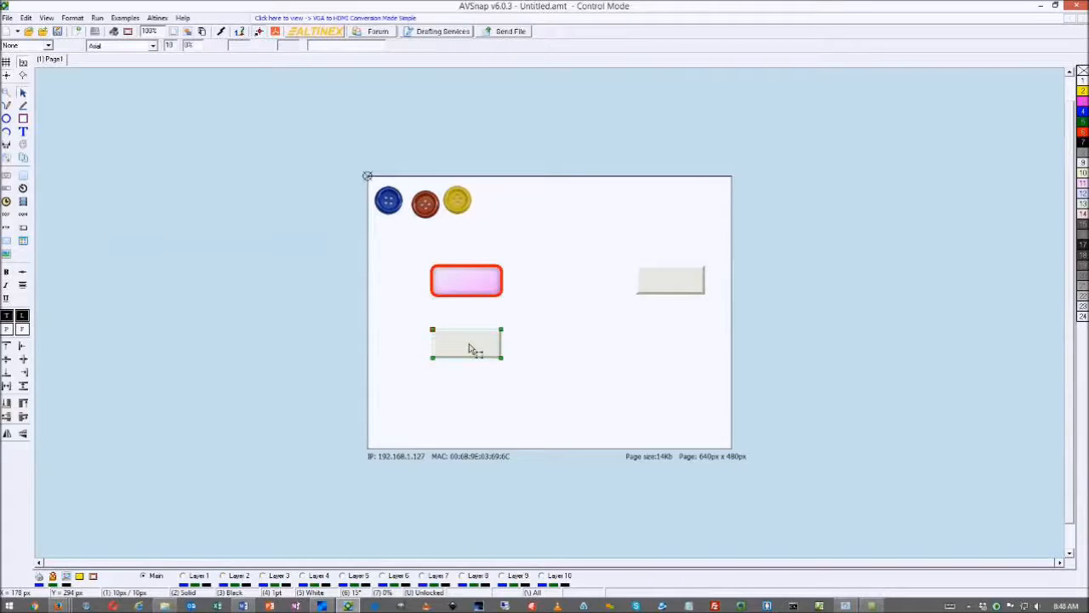
{"action": "double_click", "coordinate": [473, 348]}
{"action": "left_click", "coordinate": [657, 190]}
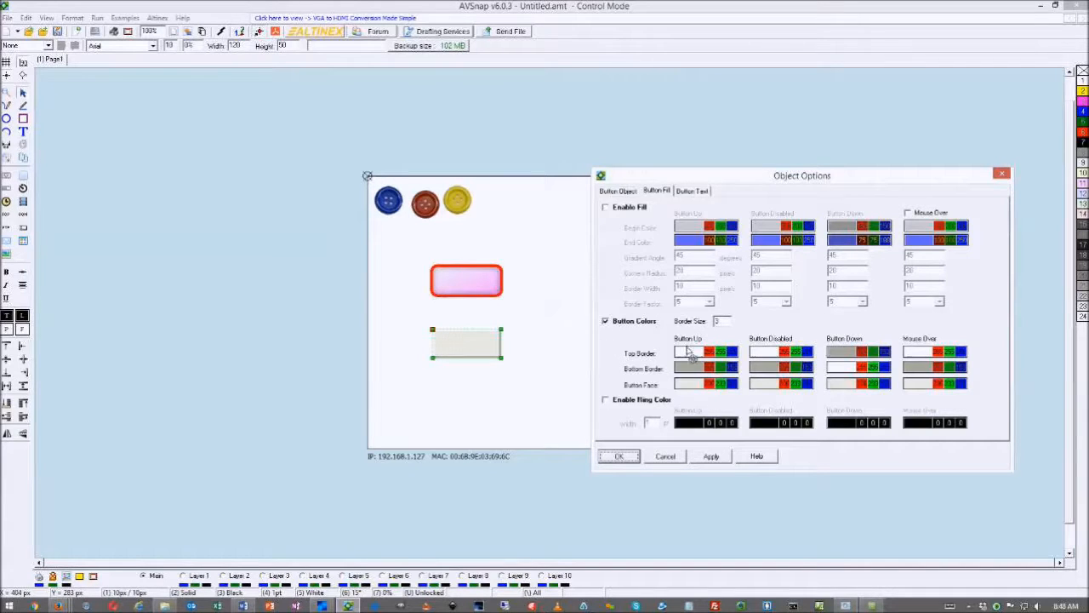
Change the lower rectangle button's face colour to light green
{"action": "left_click", "coordinate": [689, 384]}
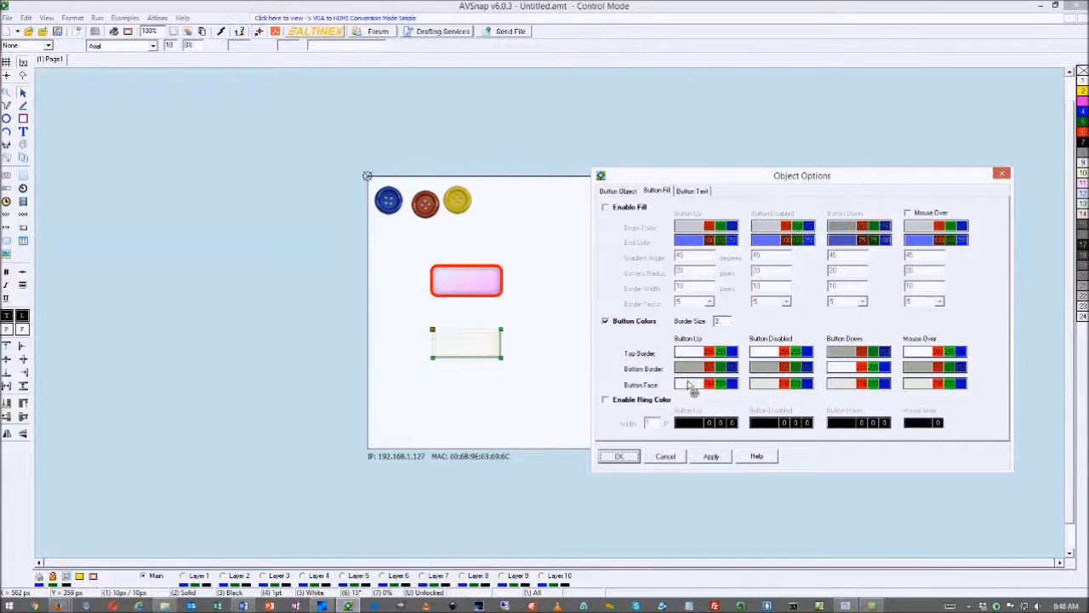
{"action": "scroll", "coordinate": [688, 384], "scroll_direction": "down", "scroll_amount": 10}
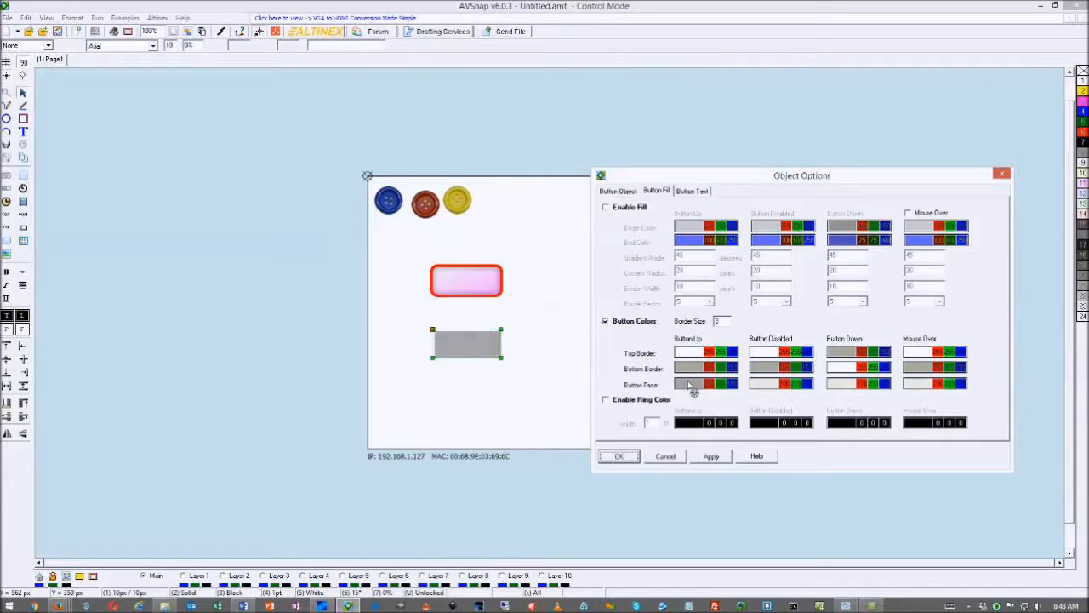
{"action": "scroll", "coordinate": [691, 386], "scroll_direction": "up", "scroll_amount": 5}
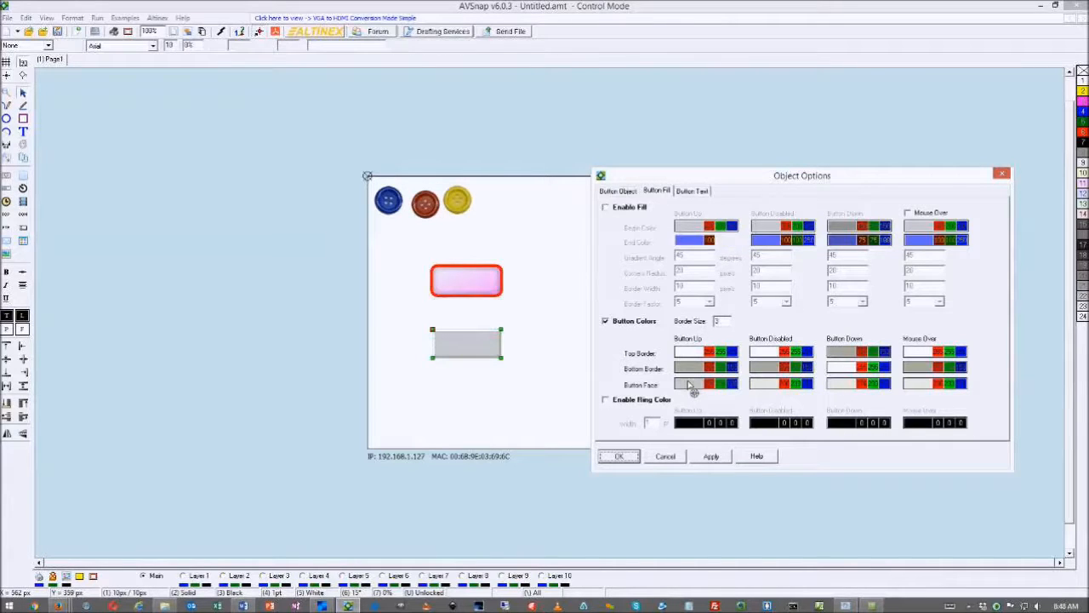
{"action": "left_click", "coordinate": [708, 384]}
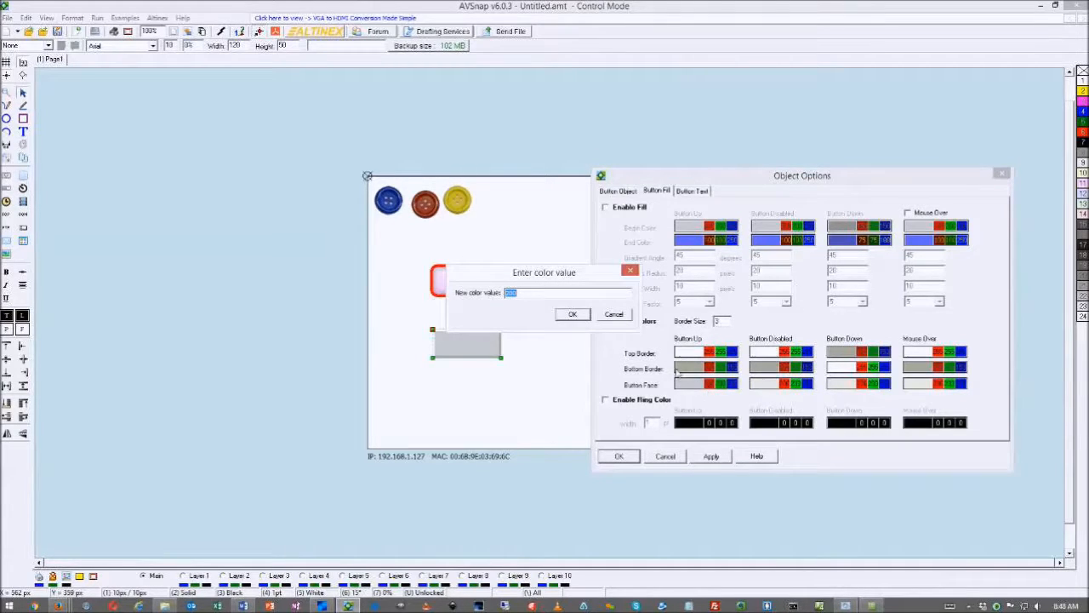
{"action": "left_click", "coordinate": [609, 316]}
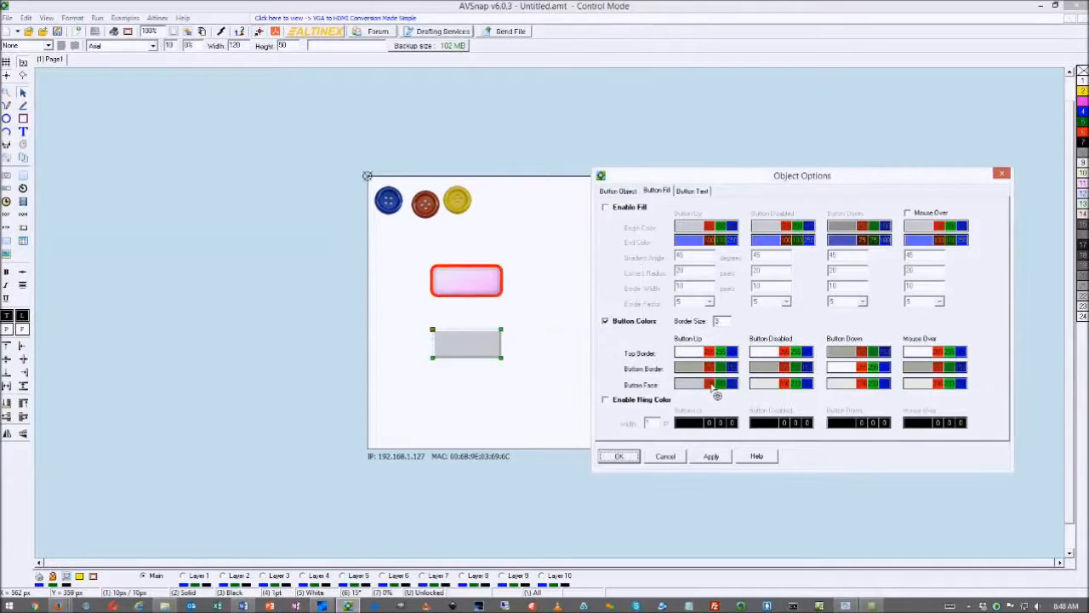
{"action": "left_click", "coordinate": [691, 368]}
{"action": "left_click", "coordinate": [616, 316]}
{"action": "left_click", "coordinate": [692, 385]}
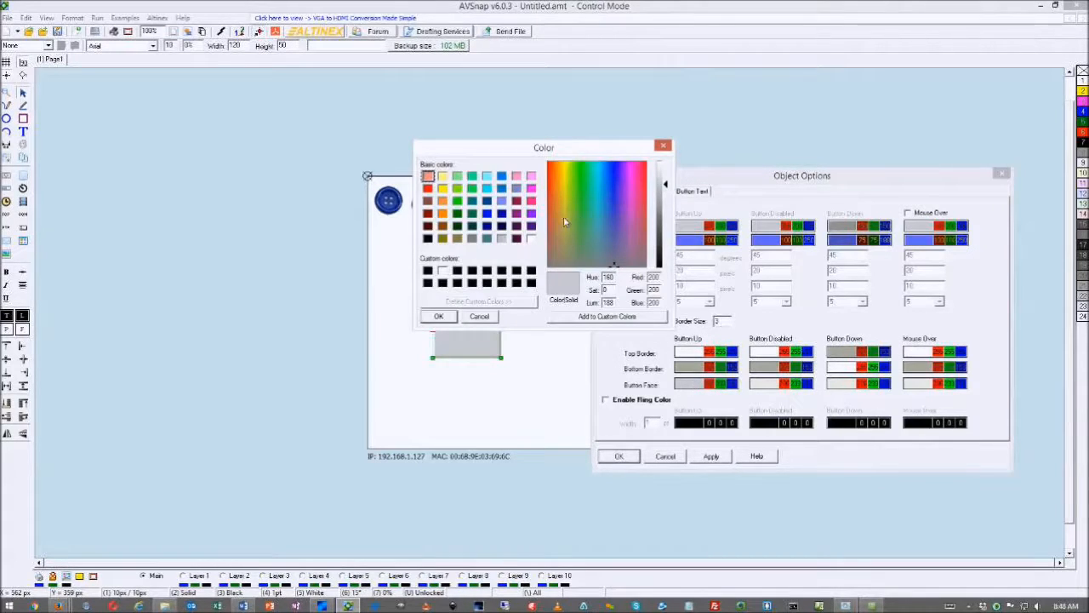
{"action": "left_click", "coordinate": [457, 177]}
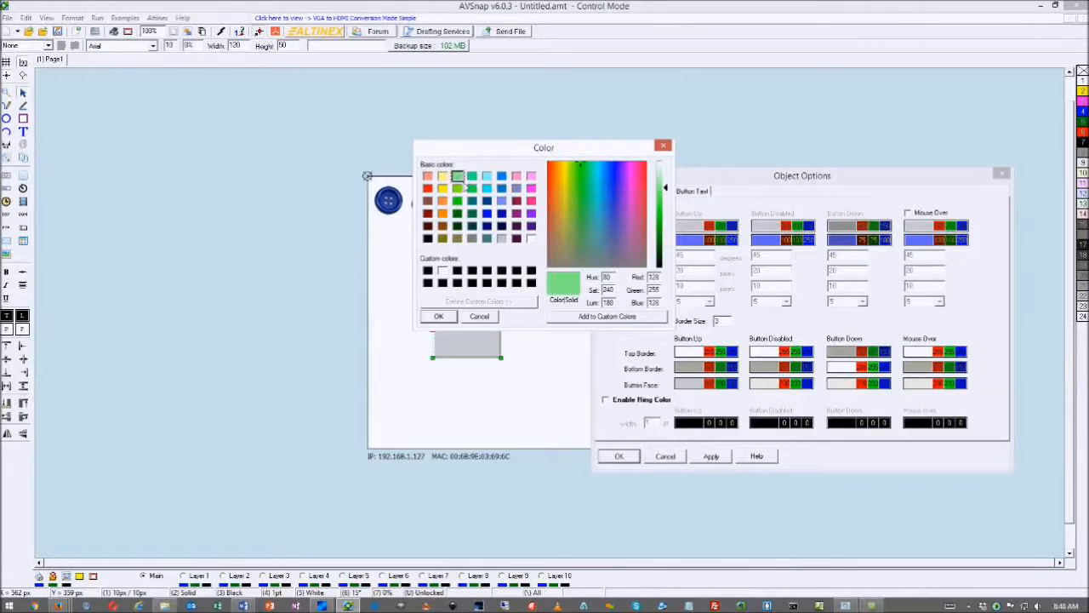
{"action": "left_click", "coordinate": [438, 316]}
{"action": "left_click", "coordinate": [498, 383]}
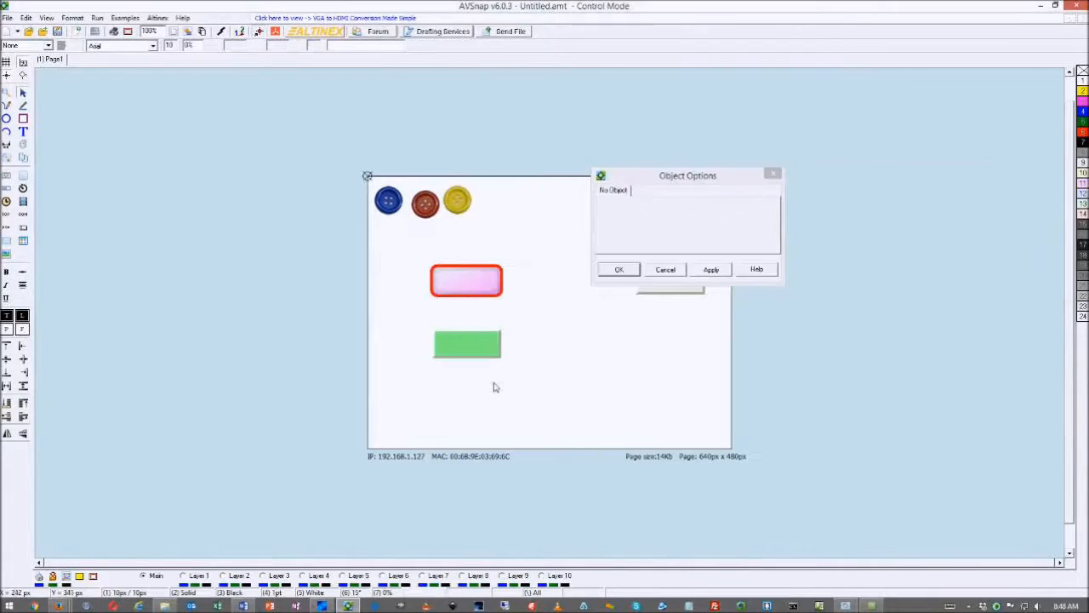
Close the green button's options, then test-run Page1 with F5 and exit the preview
{"action": "left_click", "coordinate": [477, 345]}
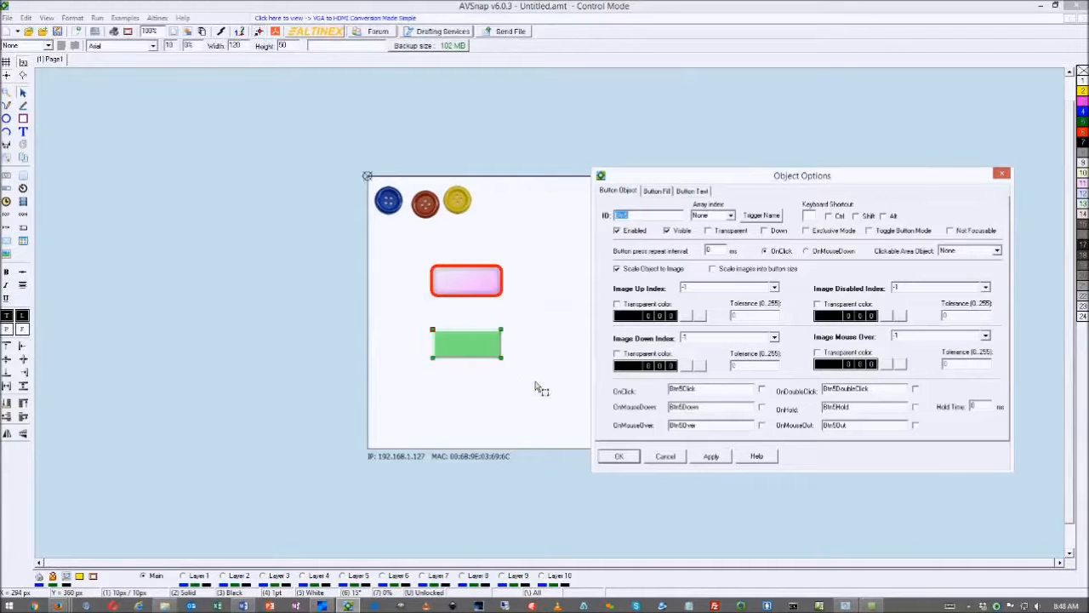
{"action": "left_click", "coordinate": [619, 456]}
{"action": "left_click", "coordinate": [552, 398]}
{"action": "key", "text": "F5"}
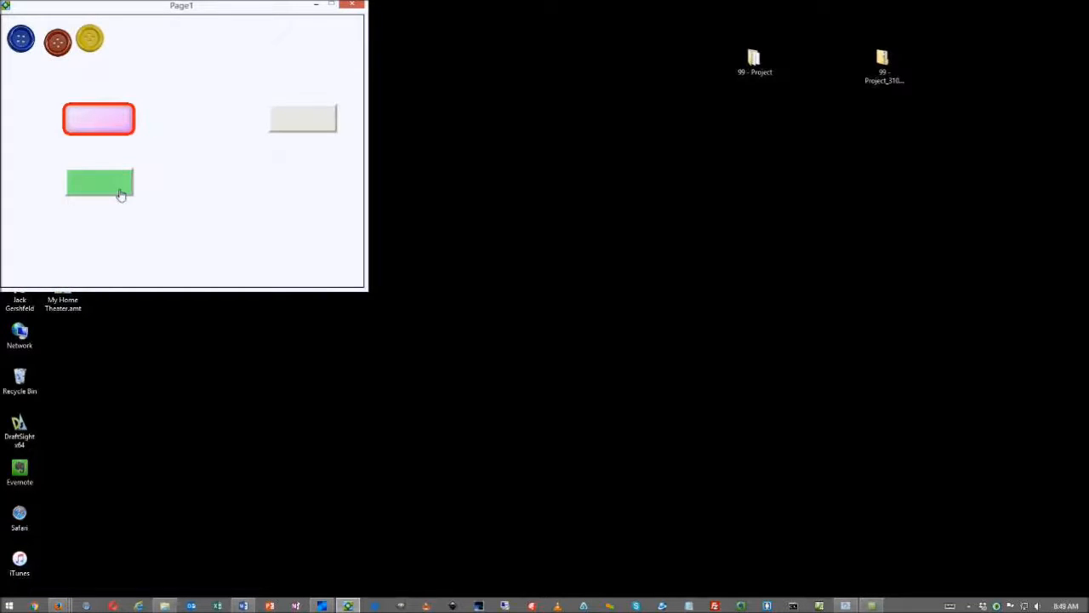
{"action": "key", "text": "Escape"}
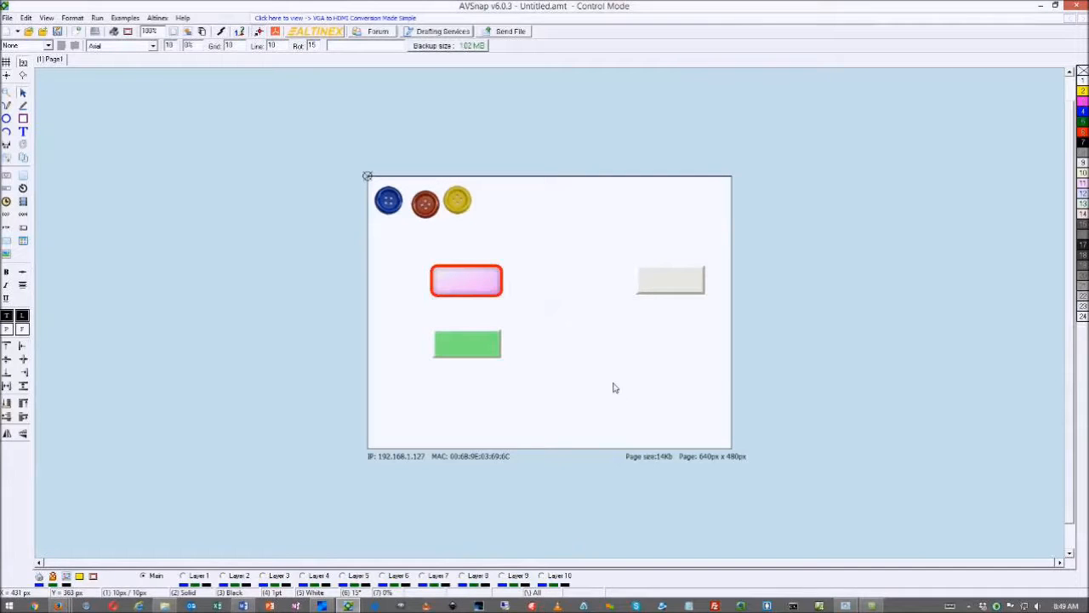
Label the green button 'Projector' in red and give its pressed state separate text settings
{"action": "left_click", "coordinate": [480, 347]}
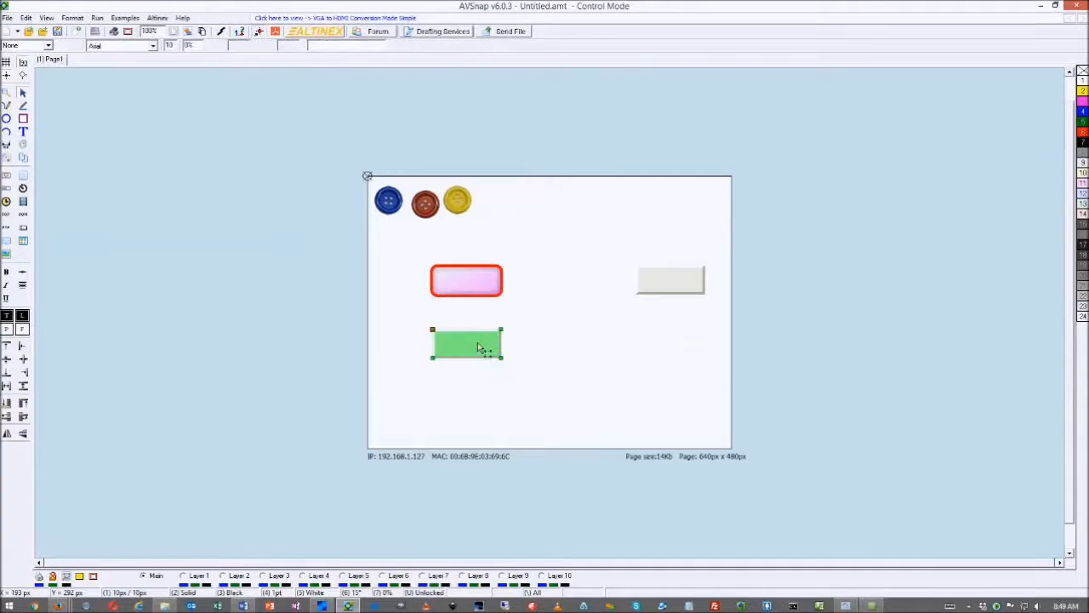
{"action": "double_click", "coordinate": [479, 347]}
{"action": "left_click", "coordinate": [692, 191]}
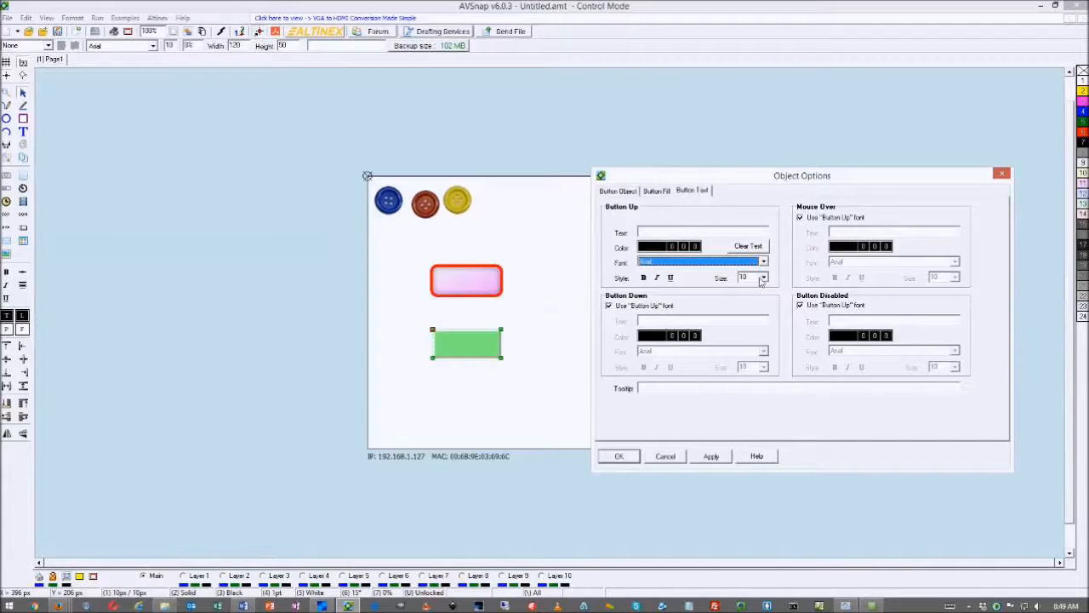
{"action": "left_click", "coordinate": [655, 234]}
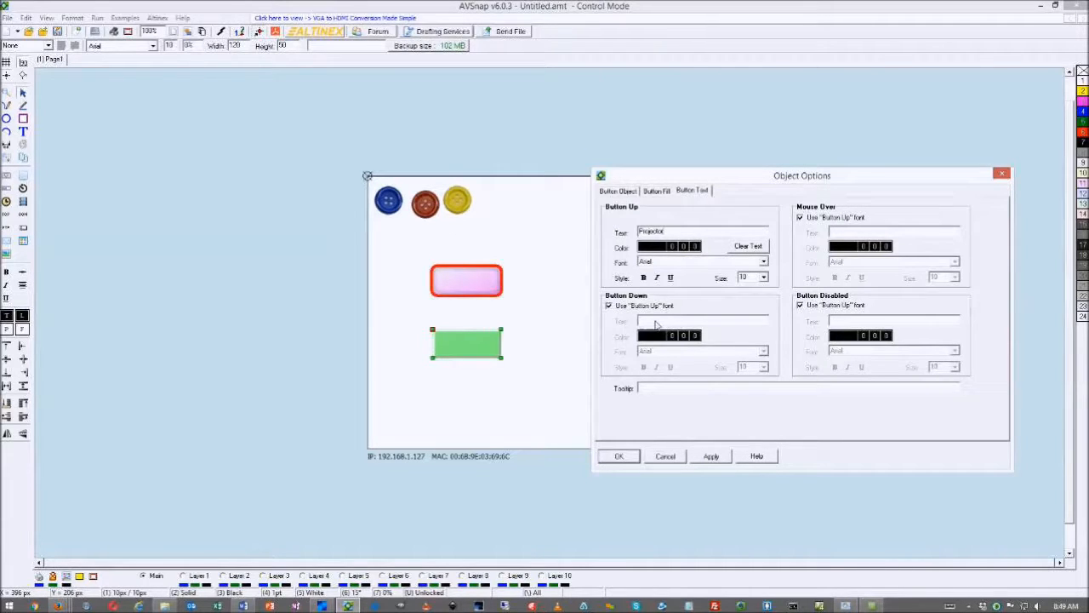
{"action": "left_click", "coordinate": [660, 248]}
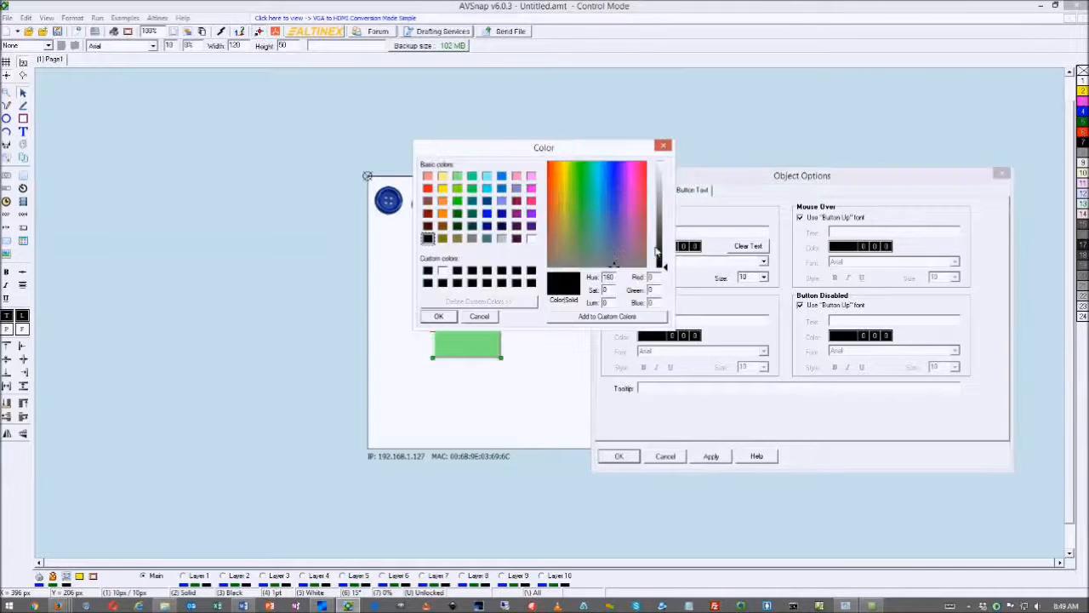
{"action": "left_click", "coordinate": [427, 188]}
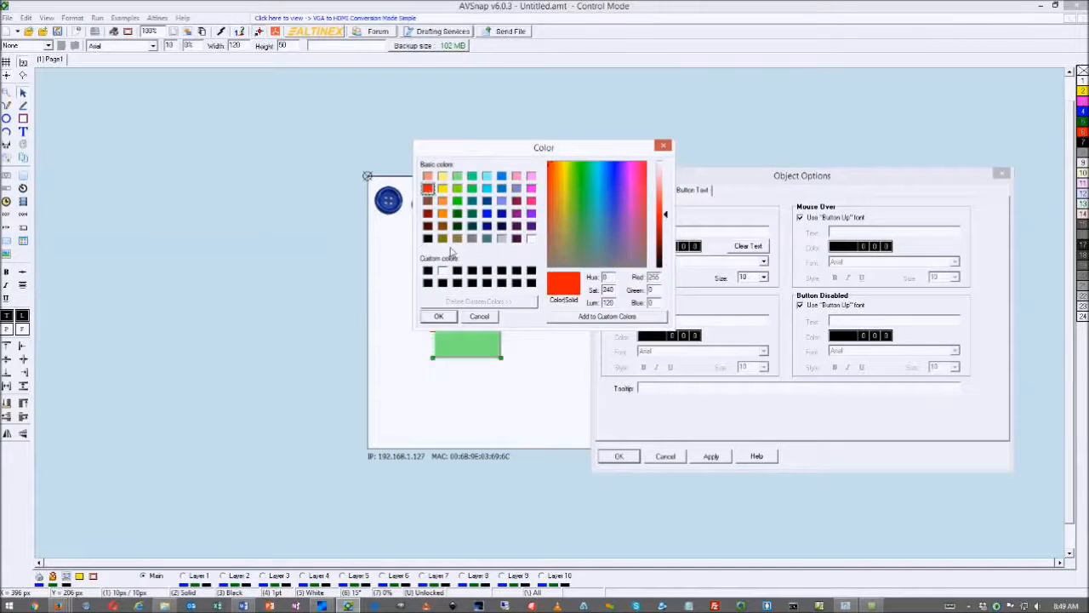
{"action": "left_click", "coordinate": [439, 316]}
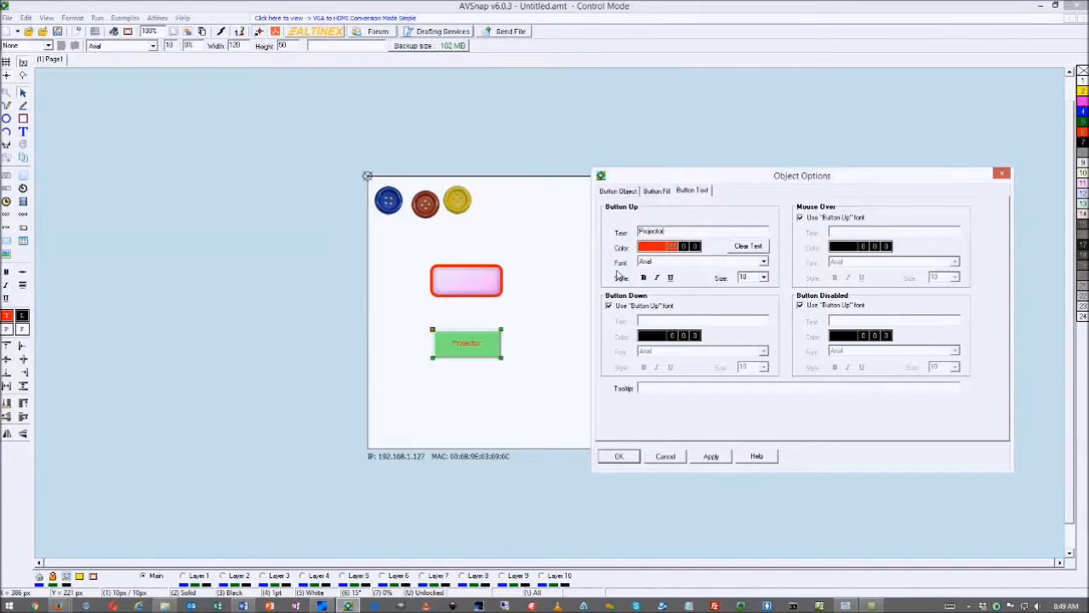
{"action": "left_click", "coordinate": [610, 306]}
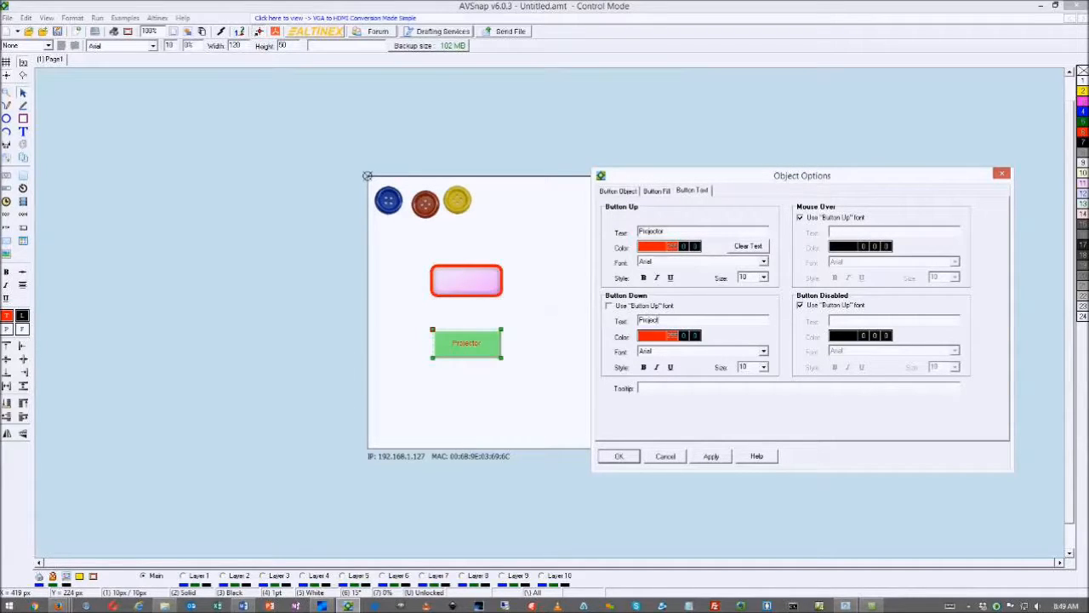
Give the Projector button's pressed state green Baskerville Old Face text at size 14 and apply it
{"action": "left_click", "coordinate": [649, 337]}
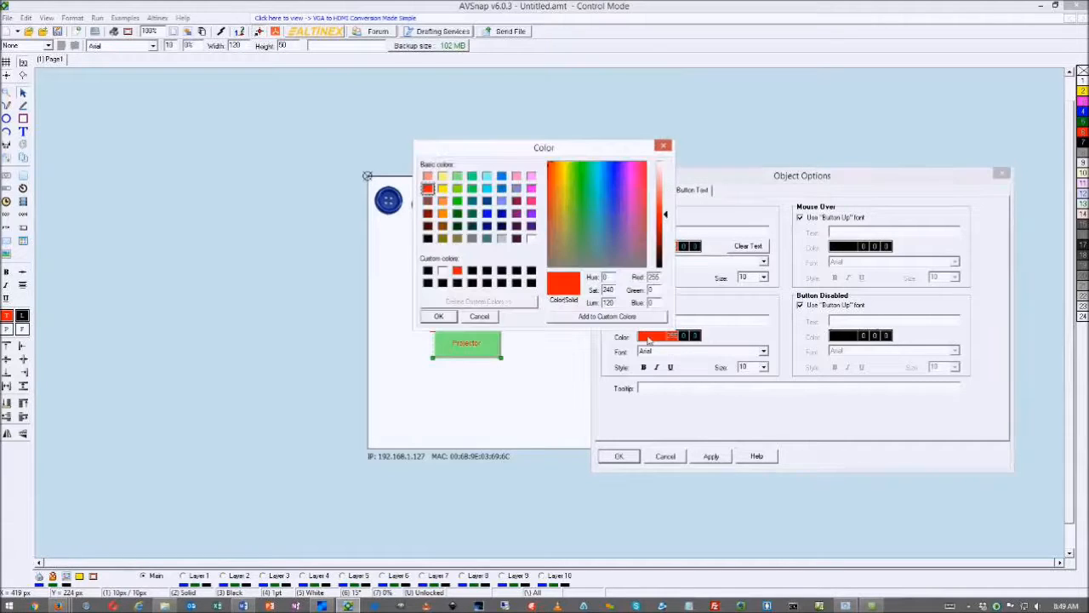
{"action": "left_click", "coordinate": [457, 188]}
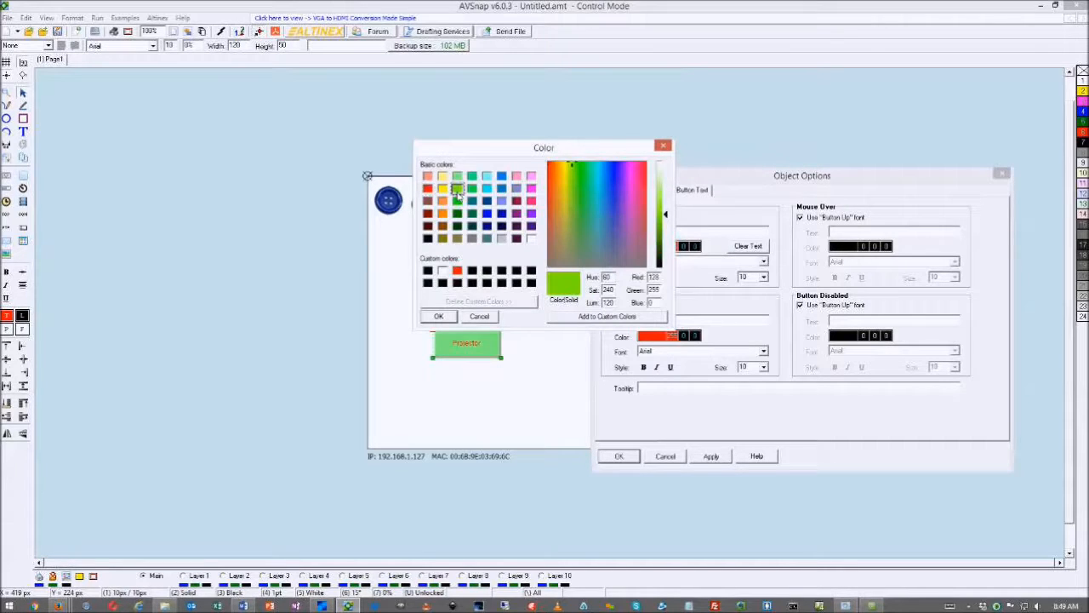
{"action": "left_click", "coordinate": [439, 316]}
{"action": "left_click", "coordinate": [763, 351]}
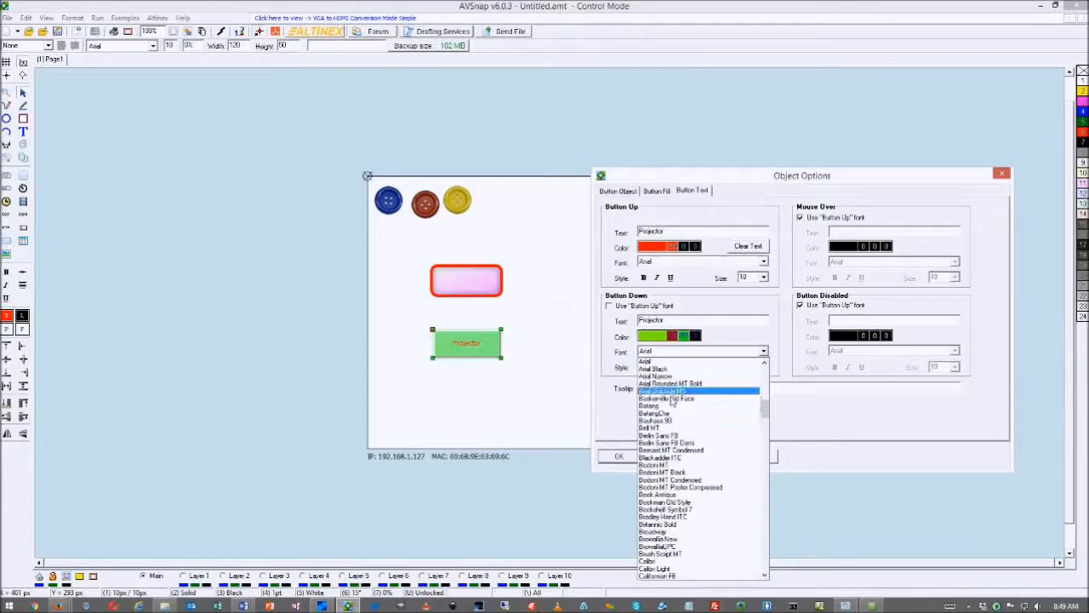
{"action": "left_click", "coordinate": [665, 400]}
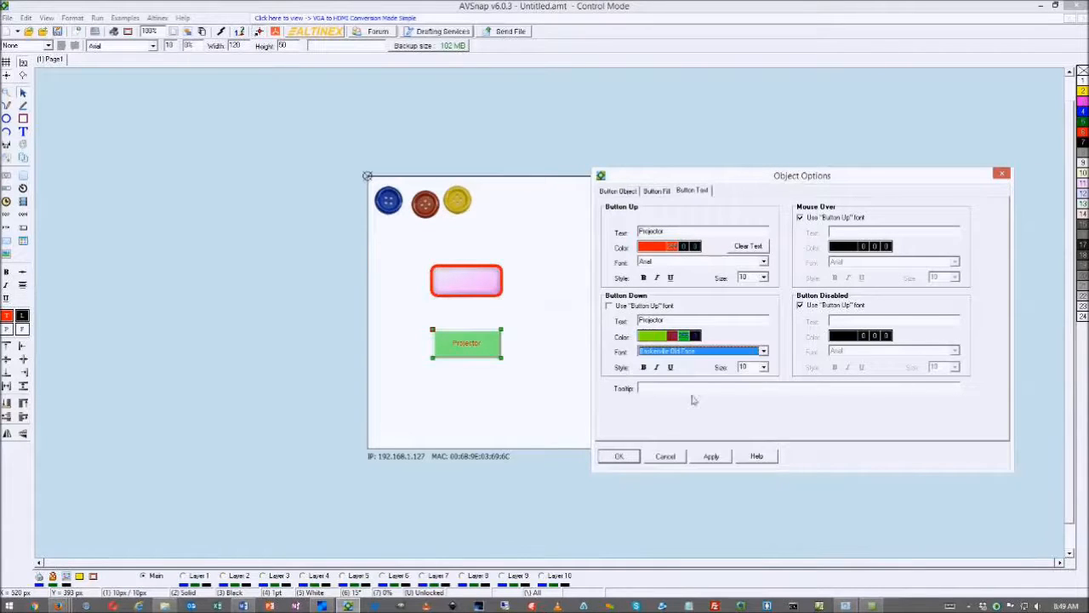
{"action": "left_click", "coordinate": [763, 367]}
{"action": "left_click", "coordinate": [742, 444]}
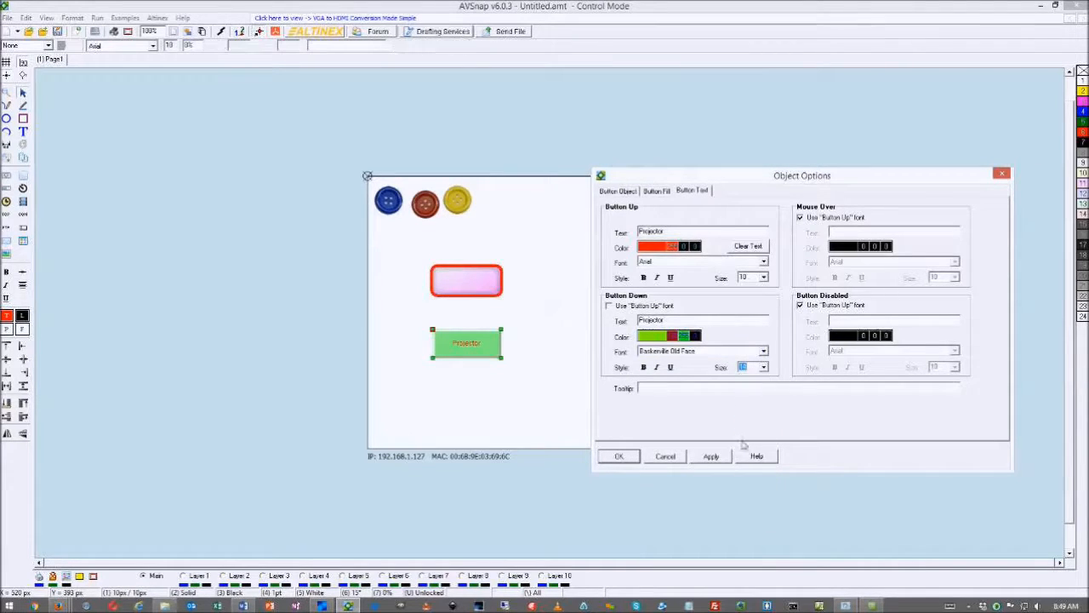
{"action": "left_click", "coordinate": [709, 458]}
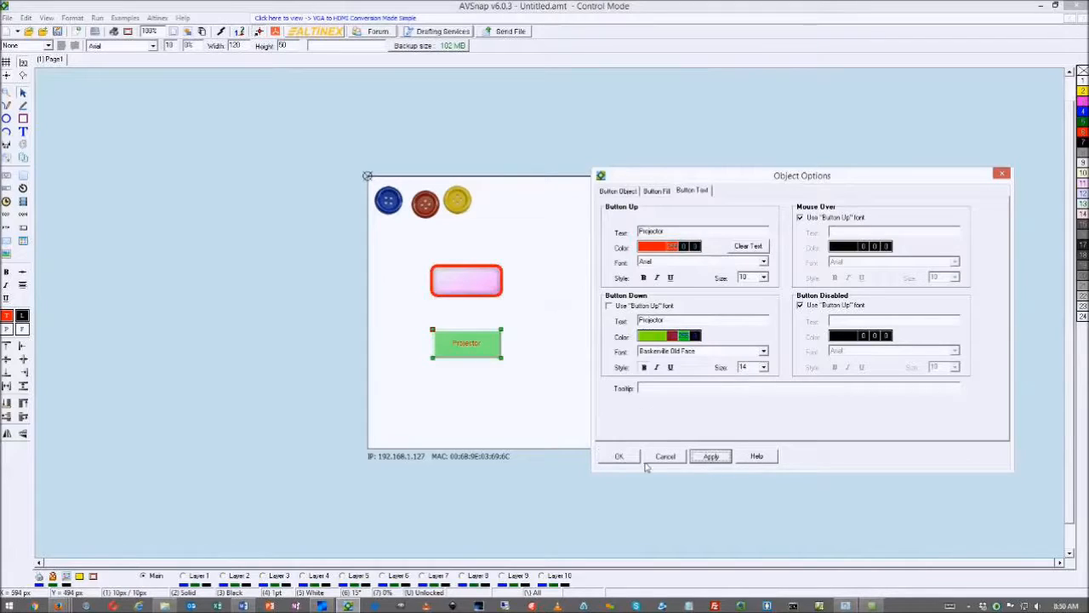
{"action": "left_click", "coordinate": [621, 458]}
{"action": "left_click", "coordinate": [485, 355]}
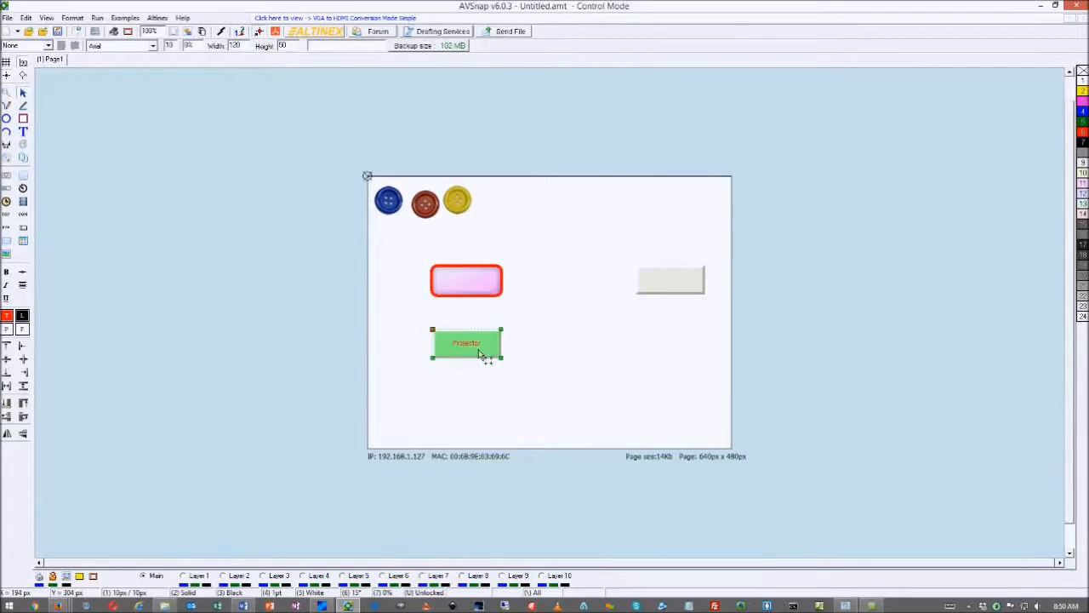
{"action": "double_click", "coordinate": [478, 349]}
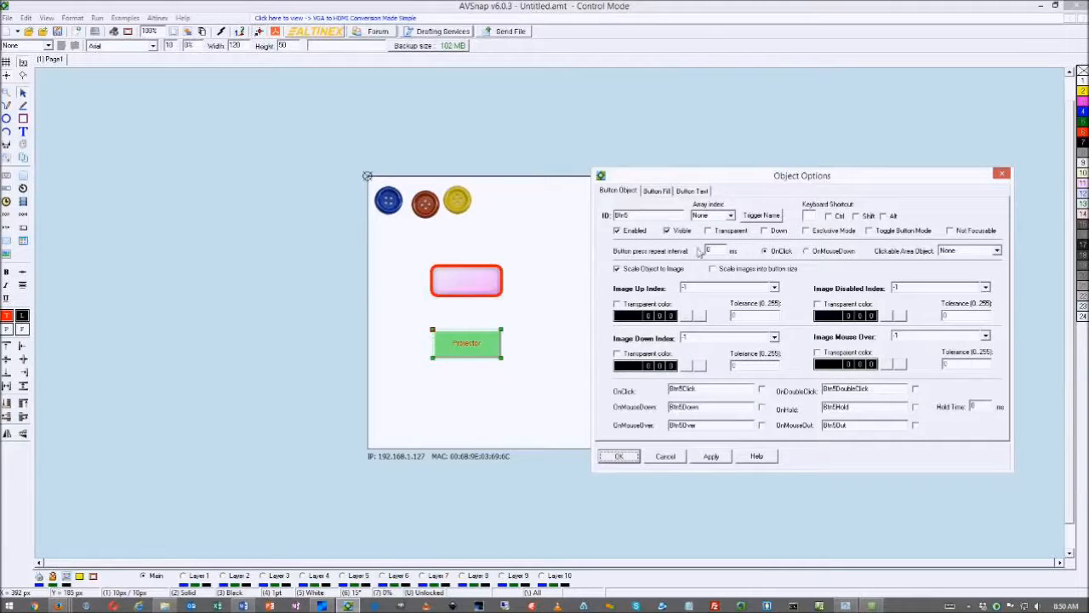
{"action": "left_click", "coordinate": [765, 232]}
{"action": "left_click", "coordinate": [765, 231]}
{"action": "left_click", "coordinate": [765, 232]}
{"action": "left_click", "coordinate": [765, 232]}
{"action": "left_click", "coordinate": [765, 231]}
{"action": "left_click", "coordinate": [765, 231]}
{"action": "left_click", "coordinate": [614, 462]}
{"action": "left_click", "coordinate": [542, 420]}
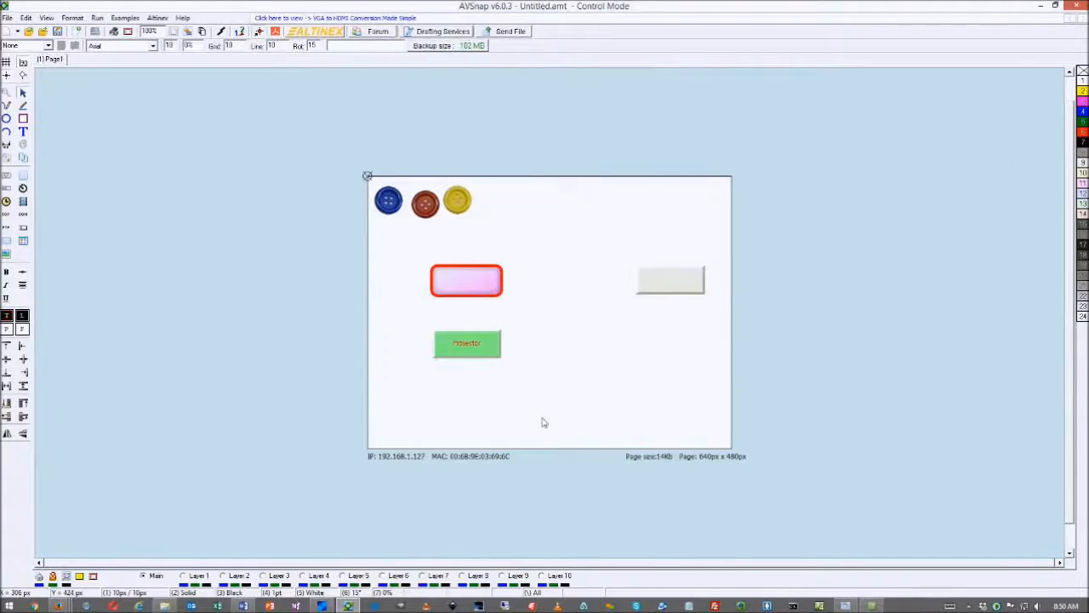
{"action": "key", "text": "F5"}
{"action": "left_click", "coordinate": [109, 192]}
{"action": "left_click", "coordinate": [108, 191]}
{"action": "left_click", "coordinate": [109, 192]}
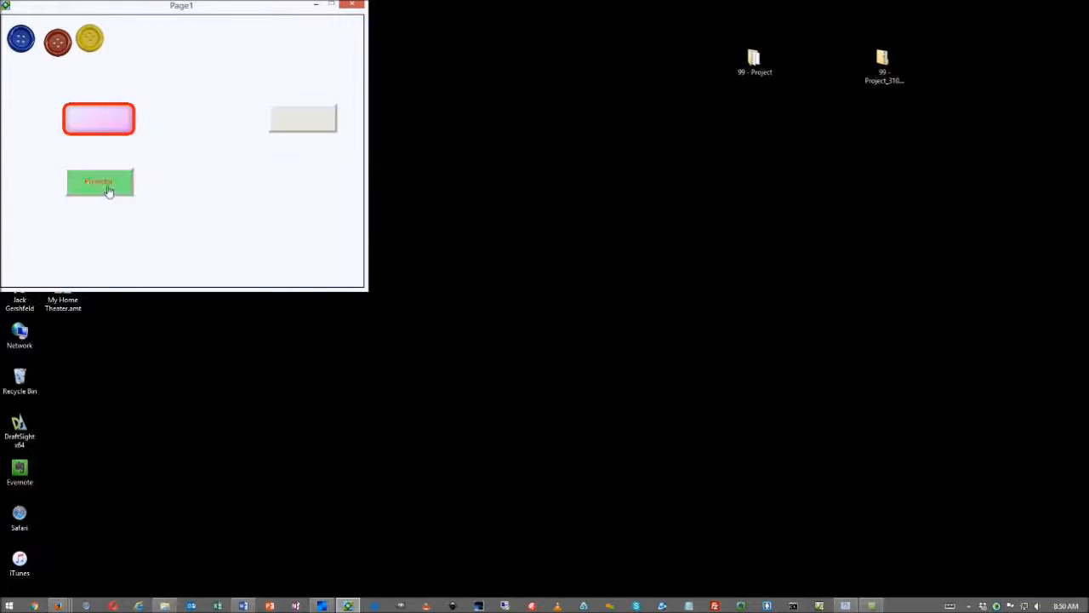
{"action": "left_click", "coordinate": [109, 191]}
{"action": "key", "text": "Escape"}
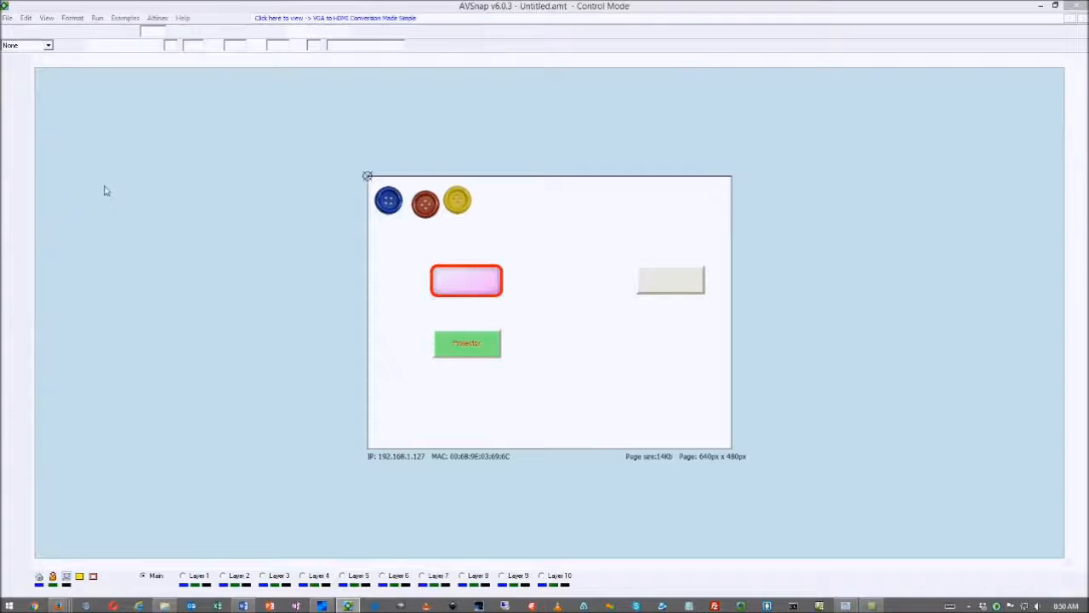
Line up the pink, Projector and grey buttons in the top row beside the round buttons
{"action": "left_click_drag", "start_coordinate": [467, 287], "coordinate": [529, 215]}
{"action": "left_click_drag", "start_coordinate": [469, 353], "coordinate": [624, 214]}
{"action": "left_click_drag", "start_coordinate": [665, 284], "coordinate": [686, 208]}
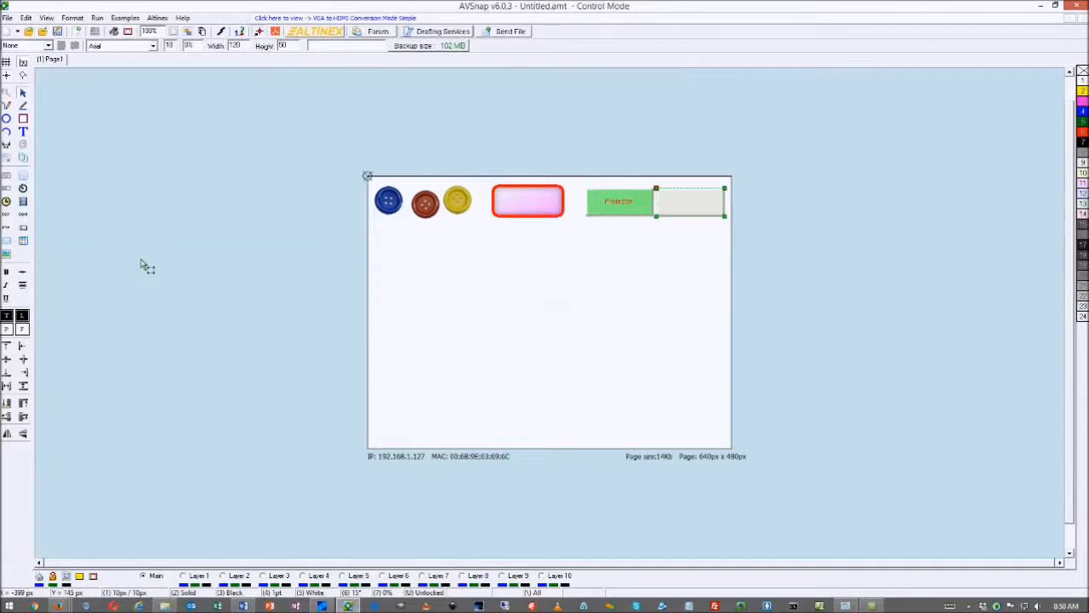
Draw a large video object below the buttons and adjust its position and size
{"action": "left_click", "coordinate": [23, 201]}
{"action": "mouse_move", "coordinate": [405, 239]}
{"action": "left_mouse_down"}
{"action": "mouse_move", "coordinate": [566, 319]}
{"action": "mouse_move", "coordinate": [649, 370]}
{"action": "mouse_move", "coordinate": [648, 384]}
{"action": "left_mouse_up"}
{"action": "left_click_drag", "start_coordinate": [569, 300], "coordinate": [590, 307]}
{"action": "left_click_drag", "start_coordinate": [672, 401], "coordinate": [698, 430]}
{"action": "left_click_drag", "start_coordinate": [648, 391], "coordinate": [625, 378]}
Set Video1's source to the USB HD webcam capture device and apply it
{"action": "double_click", "coordinate": [607, 366]}
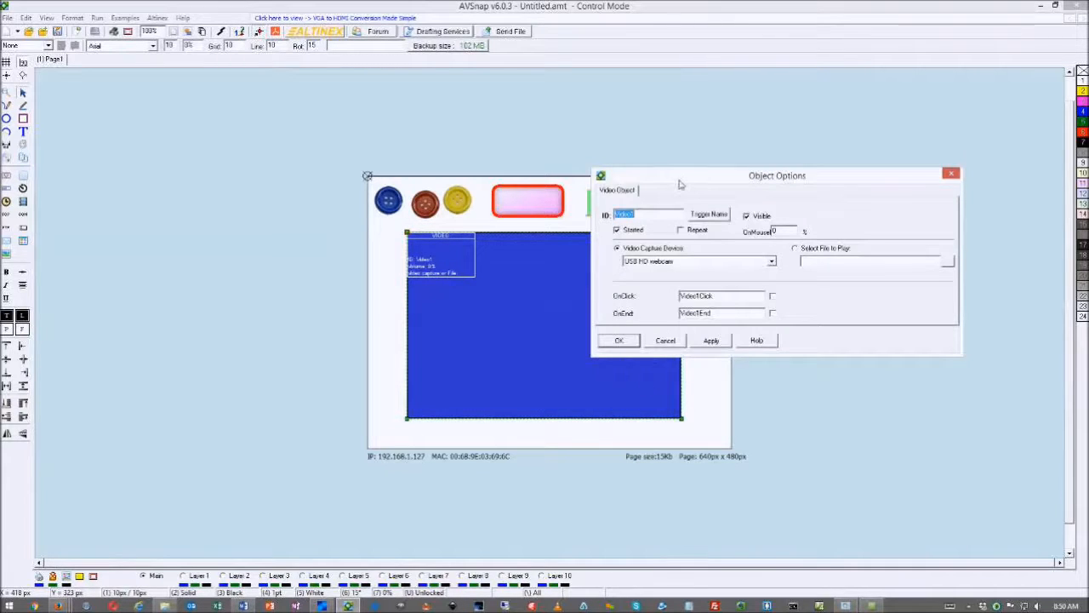
{"action": "left_click_drag", "start_coordinate": [683, 183], "coordinate": [682, 210]}
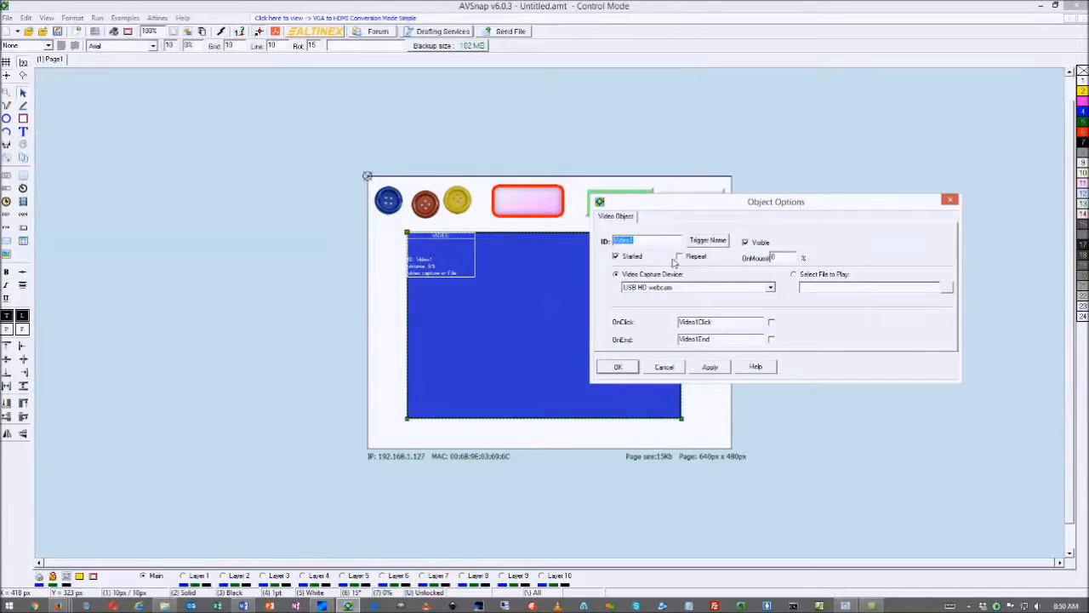
{"action": "left_click", "coordinate": [795, 275]}
{"action": "left_click", "coordinate": [853, 289]}
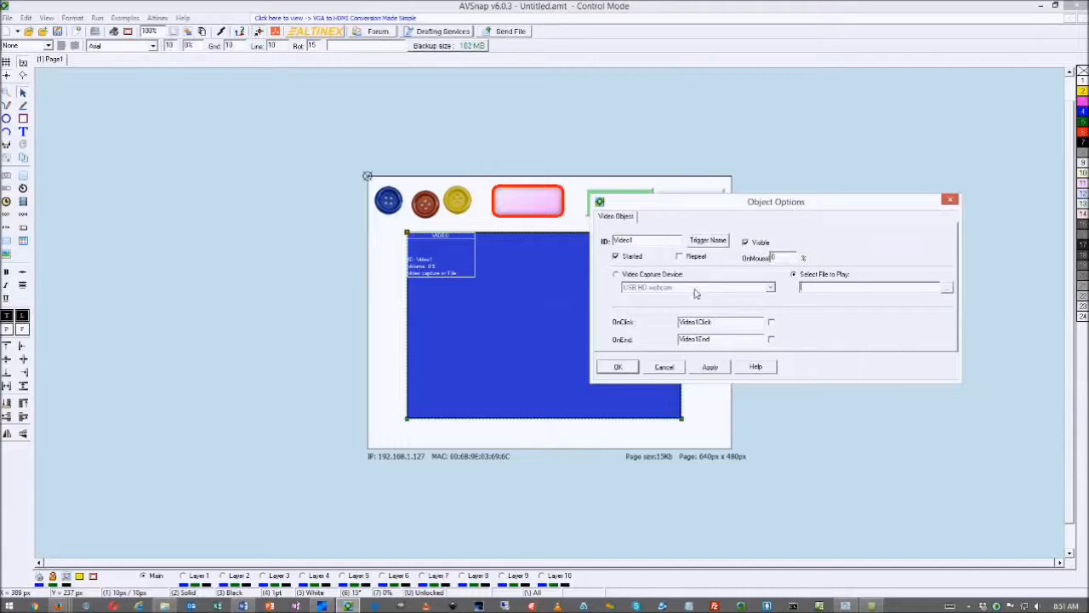
{"action": "left_click", "coordinate": [802, 287]}
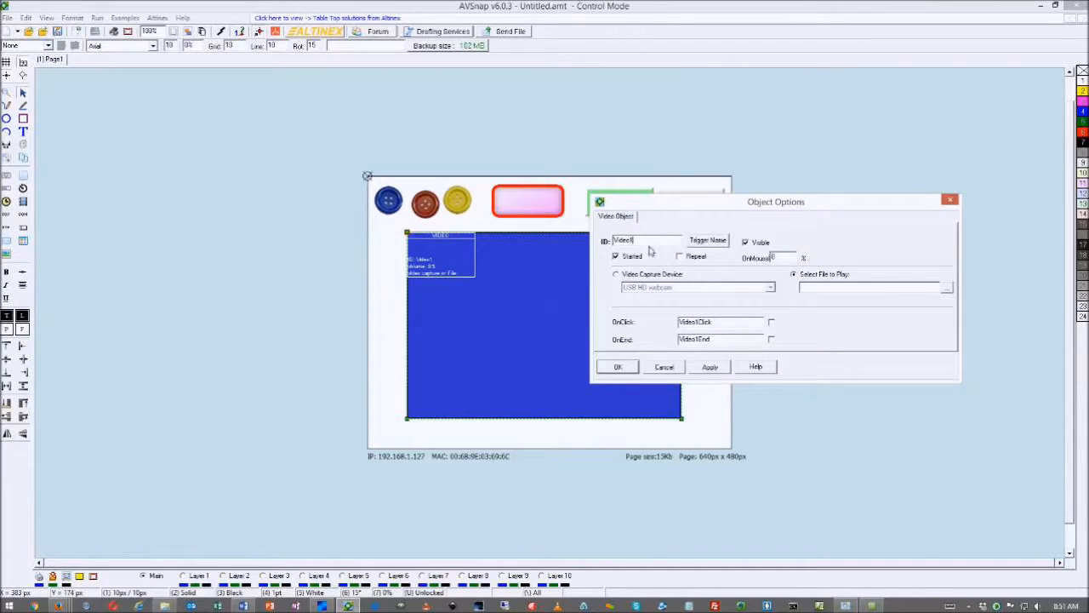
{"action": "left_click", "coordinate": [616, 274]}
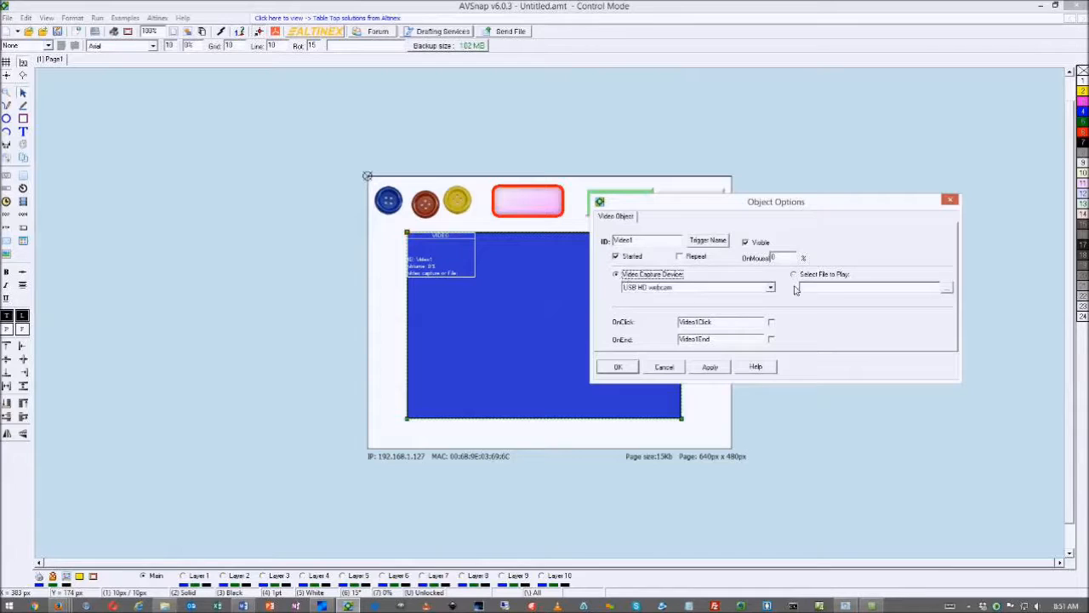
{"action": "left_click", "coordinate": [770, 290]}
{"action": "left_click", "coordinate": [640, 297]}
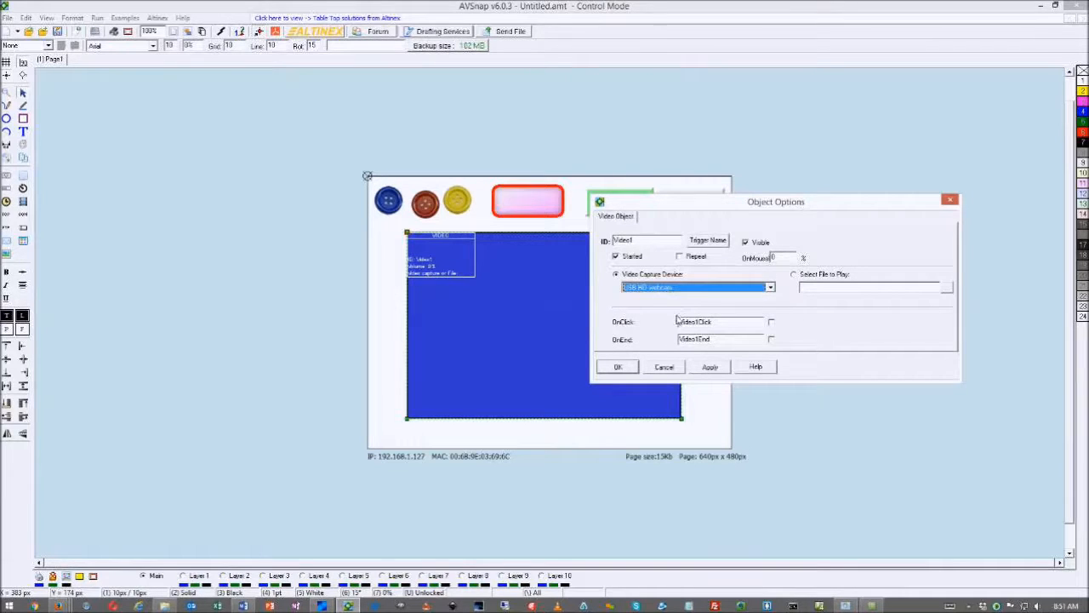
{"action": "left_click", "coordinate": [711, 367]}
{"action": "left_click", "coordinate": [618, 367]}
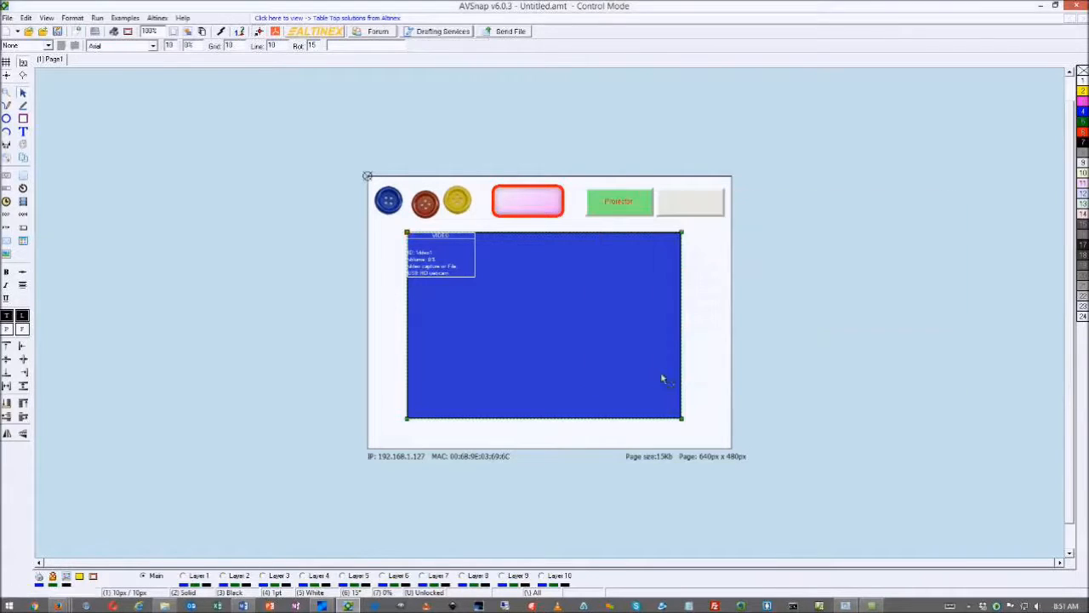
{"action": "left_click", "coordinate": [760, 368]}
{"action": "key", "text": "F5"}
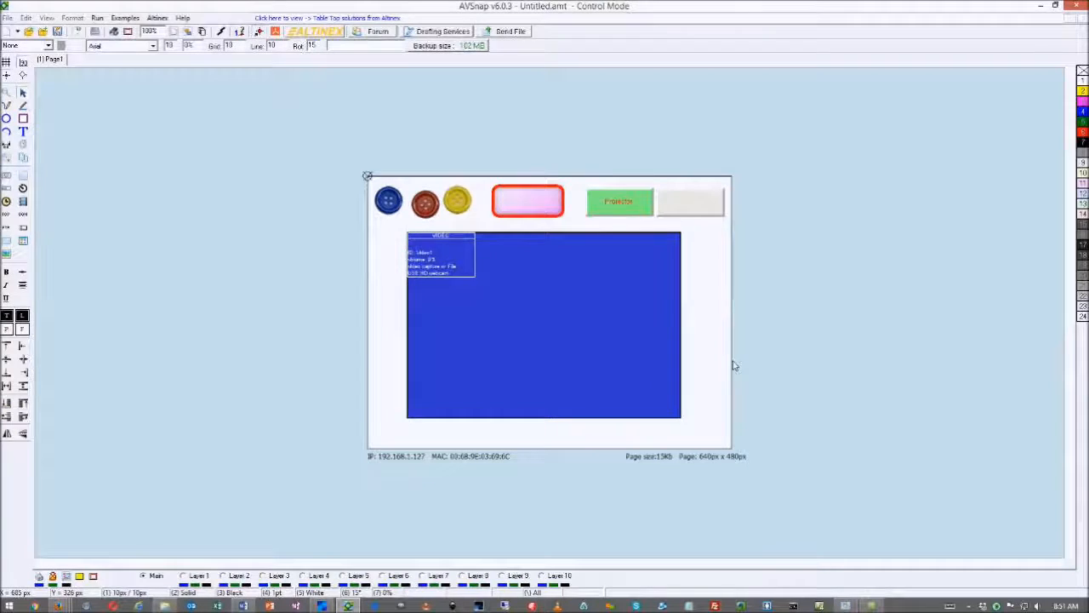
{"action": "left_click_drag", "start_coordinate": [203, 10], "coordinate": [585, 11]}
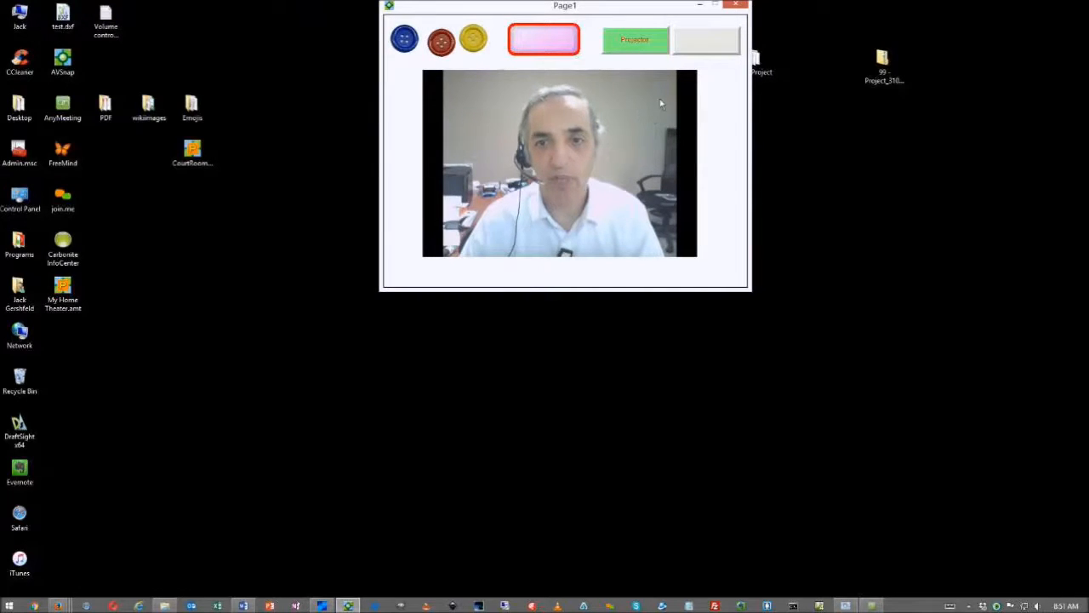
{"action": "left_click", "coordinate": [734, 6]}
{"action": "left_click", "coordinate": [601, 305]}
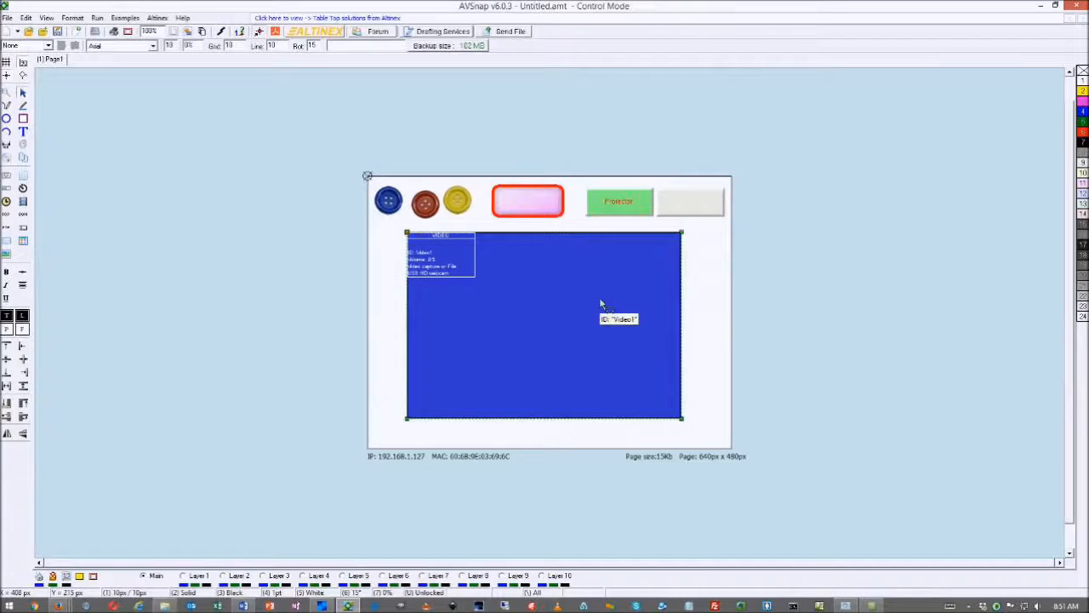
Add a Btn5Click OnClick procedure for the Projector button from its Show Code menu
{"action": "double_click", "coordinate": [600, 304]}
{"action": "left_click_drag", "start_coordinate": [467, 166], "coordinate": [947, 201]}
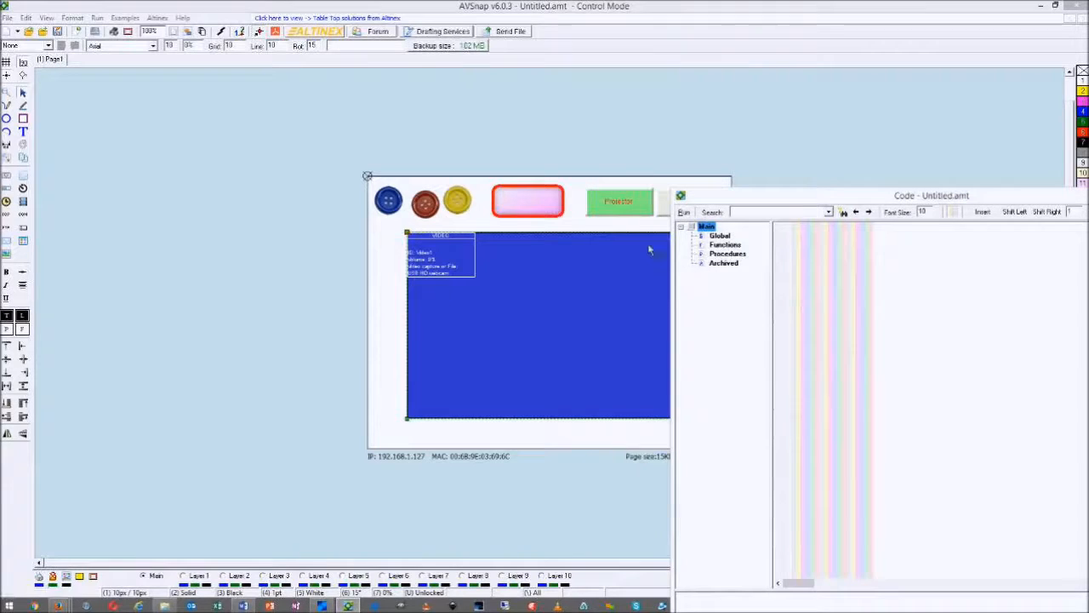
{"action": "right_click", "coordinate": [630, 215]}
{"action": "mouse_move", "coordinate": [634, 219]}
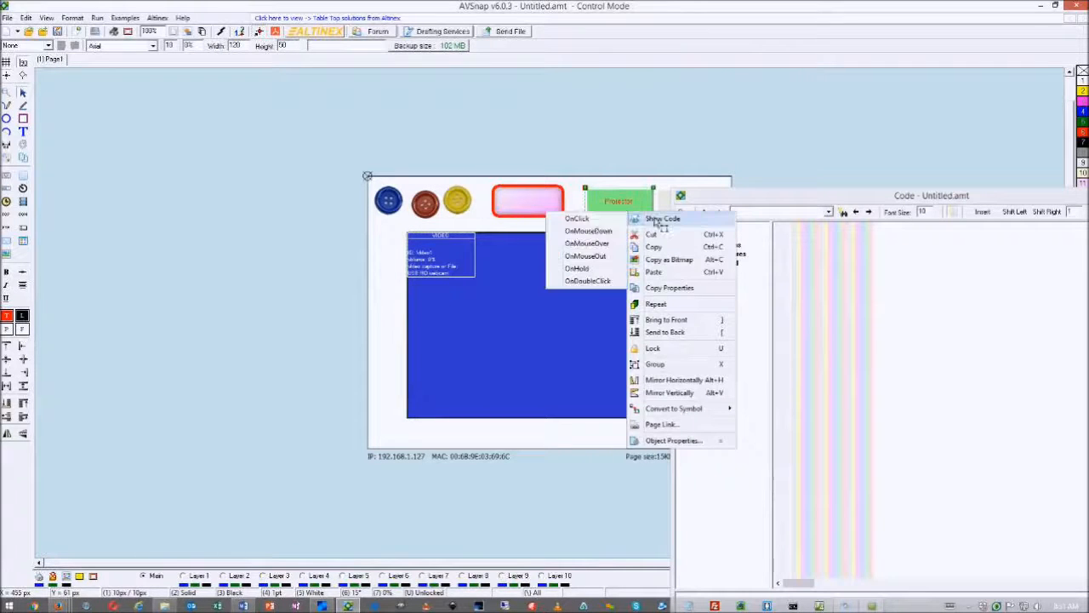
{"action": "left_click", "coordinate": [593, 221]}
{"action": "left_click", "coordinate": [520, 328]}
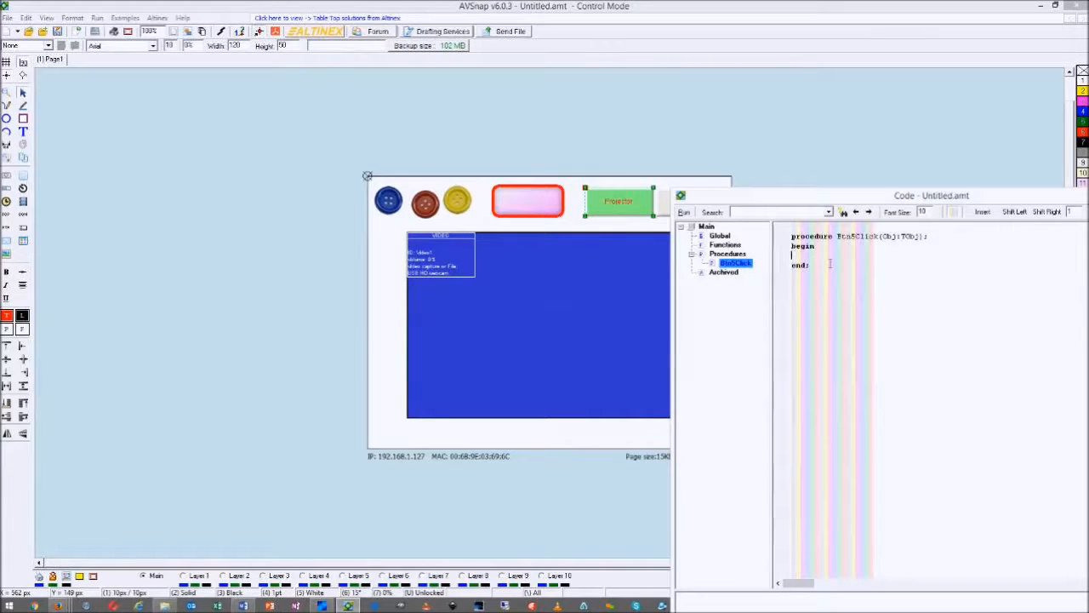
Type 'Video1.' inside Btn5Click, then close the code window
{"action": "type", "text": "Video"}
{"action": "key", "text": "BackSpace"}
{"action": "key", "text": "BackSpace"}
{"action": "key", "text": "BackSpace"}
{"action": "type", "text": "s"}
{"action": "type", "text": "eo"}
{"action": "type", "text": "1."}
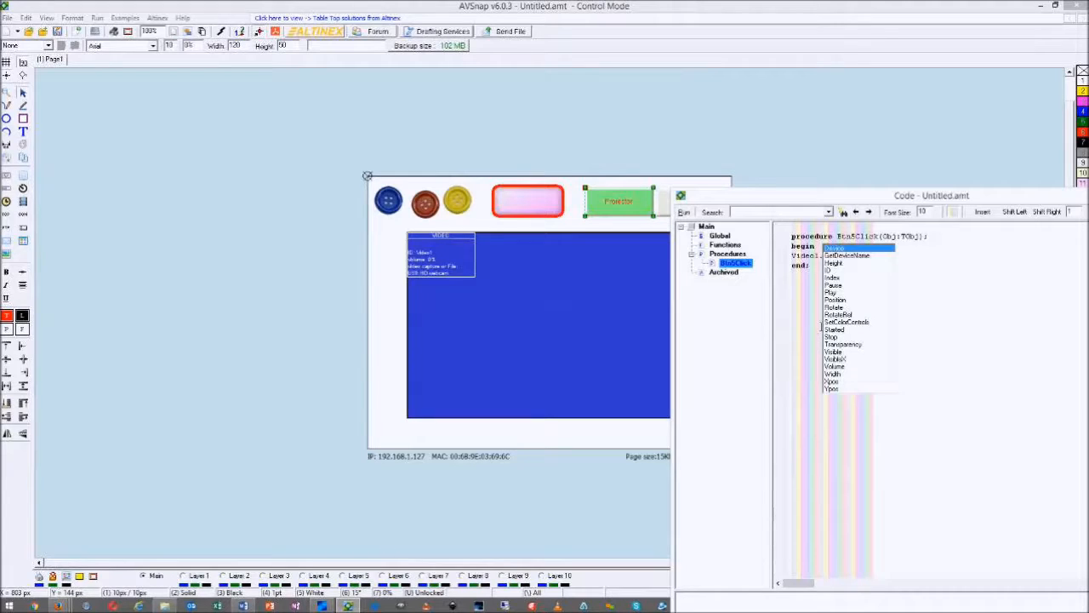
{"action": "left_click", "coordinate": [545, 321]}
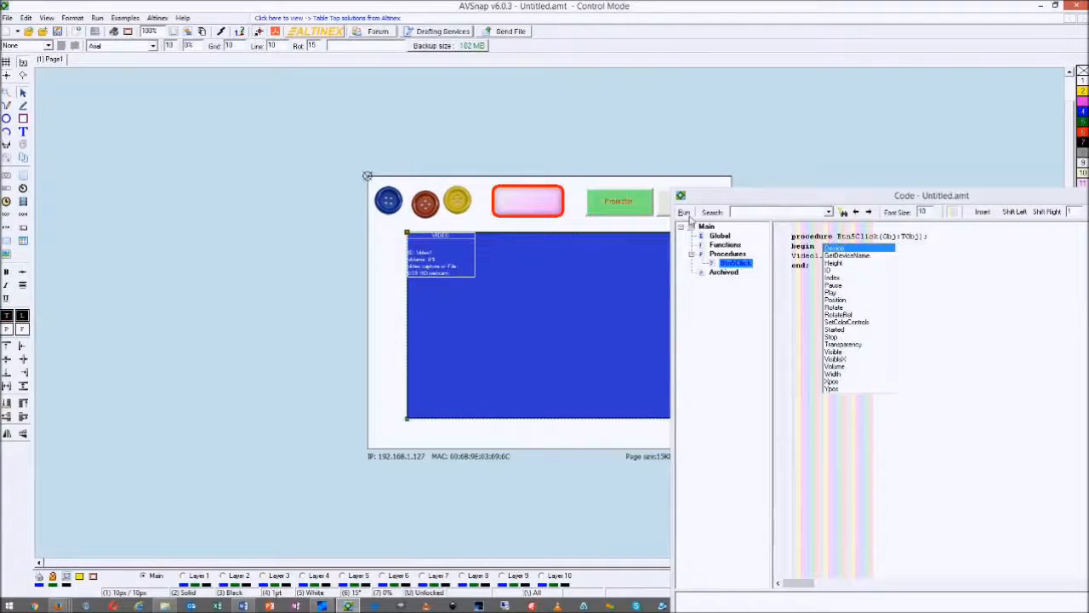
{"action": "left_click_drag", "start_coordinate": [754, 198], "coordinate": [443, 207]}
{"action": "left_click", "coordinate": [871, 206]}
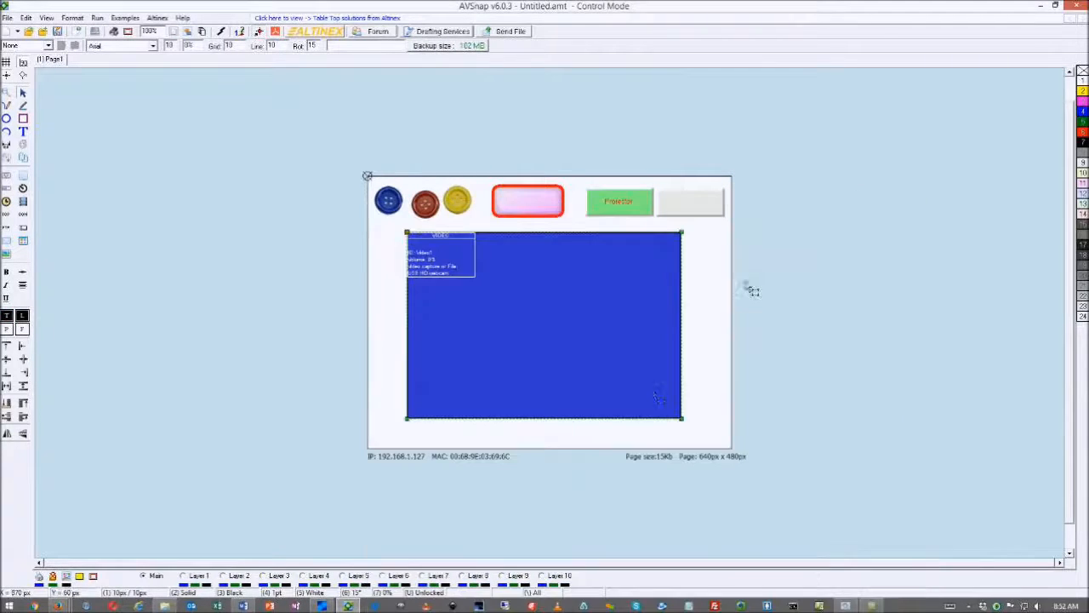
Shrink Video1 to 240 by 176 px and nudge it into place
{"action": "left_click_drag", "start_coordinate": [683, 421], "coordinate": [550, 340]}
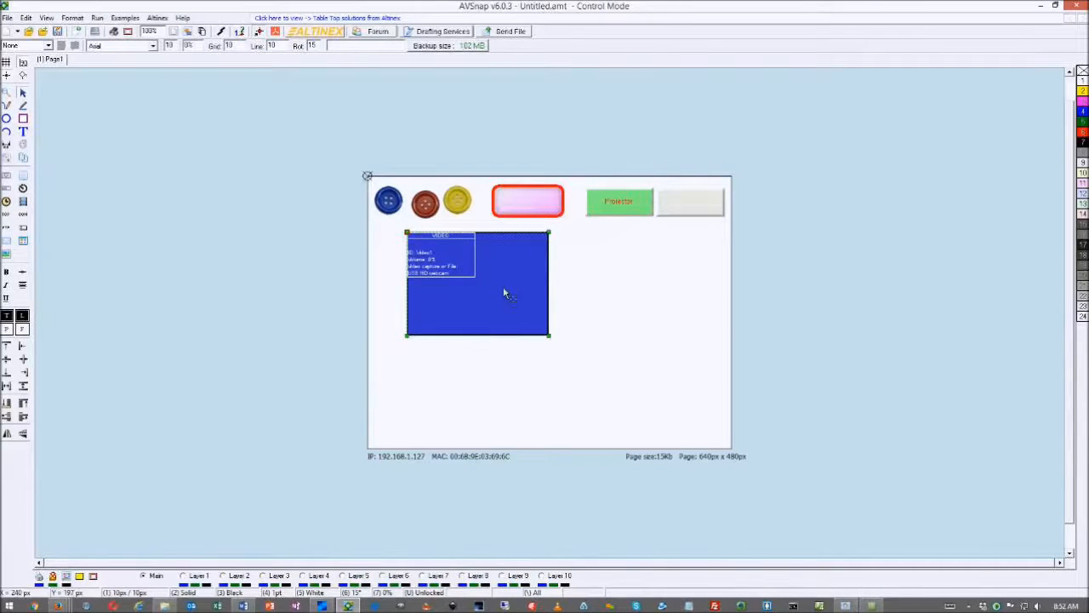
{"action": "left_click_drag", "start_coordinate": [503, 290], "coordinate": [478, 290]}
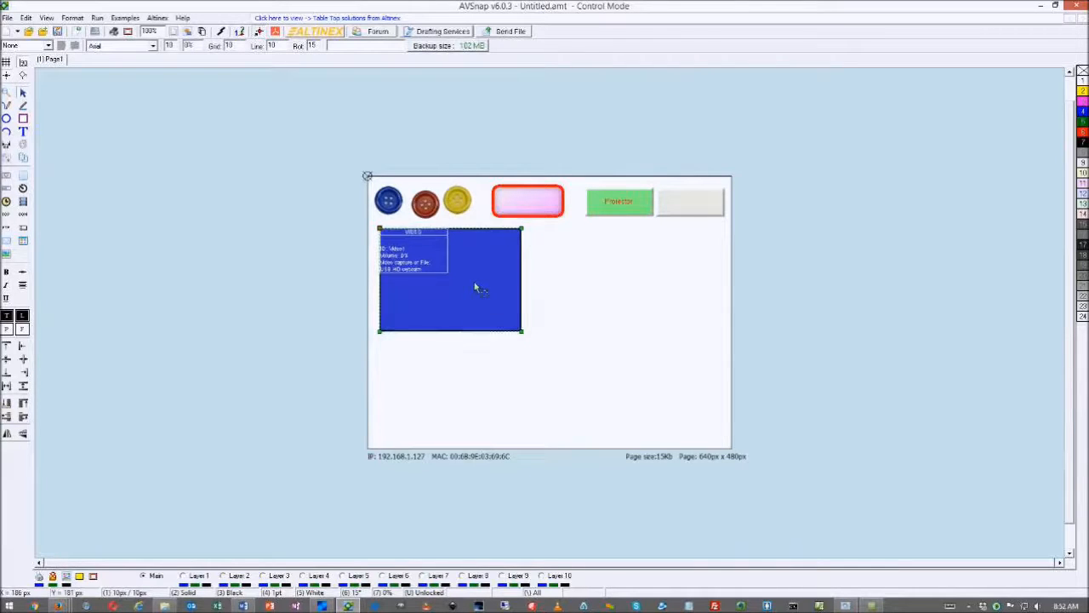
{"action": "left_click_drag", "start_coordinate": [476, 287], "coordinate": [476, 292]}
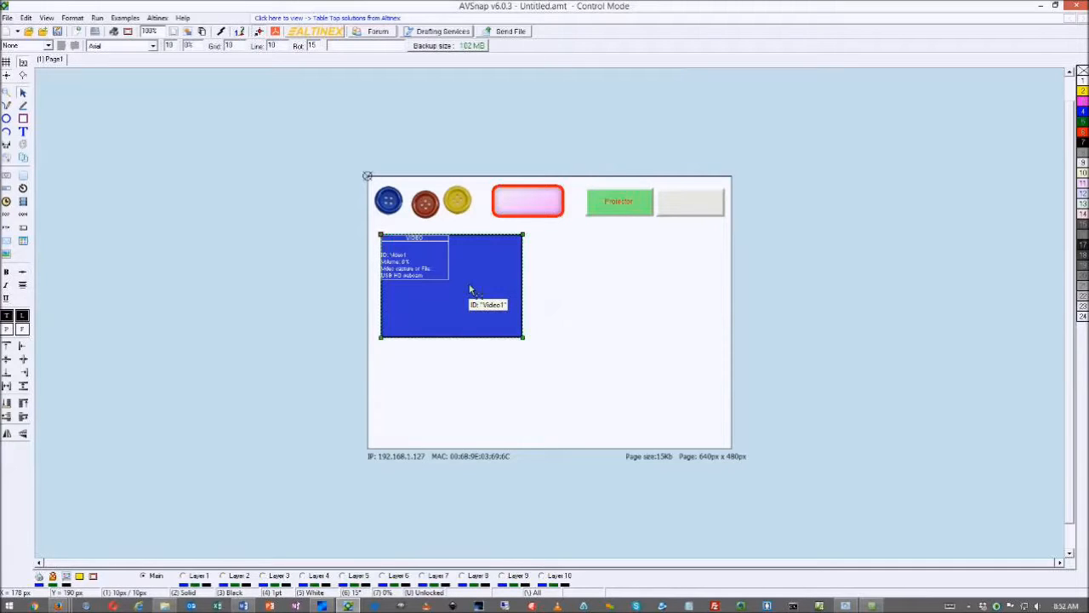
{"action": "double_click", "coordinate": [470, 291]}
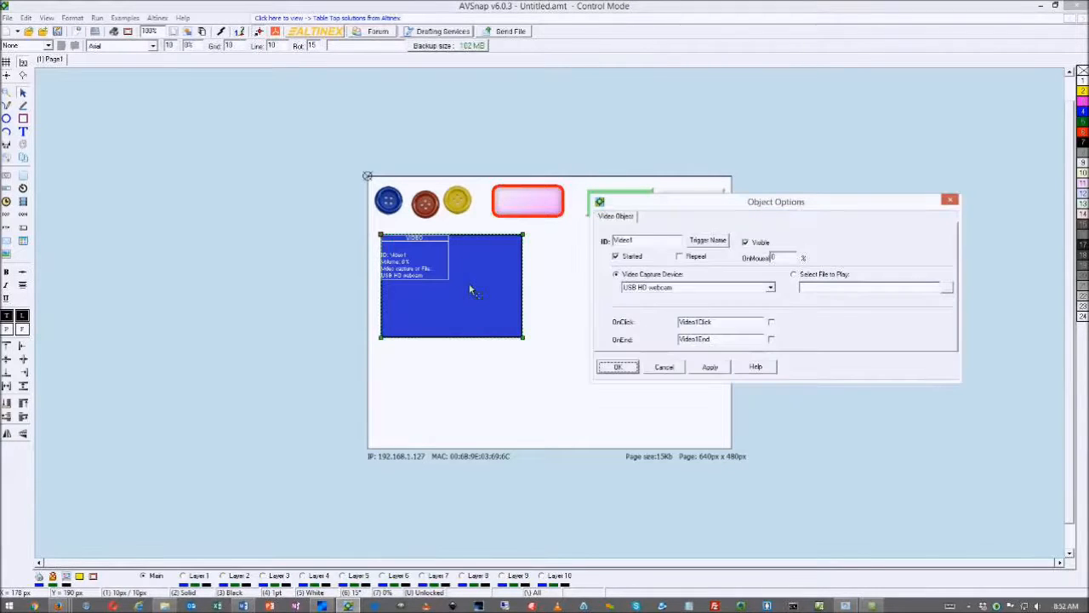
{"action": "left_click", "coordinate": [626, 366]}
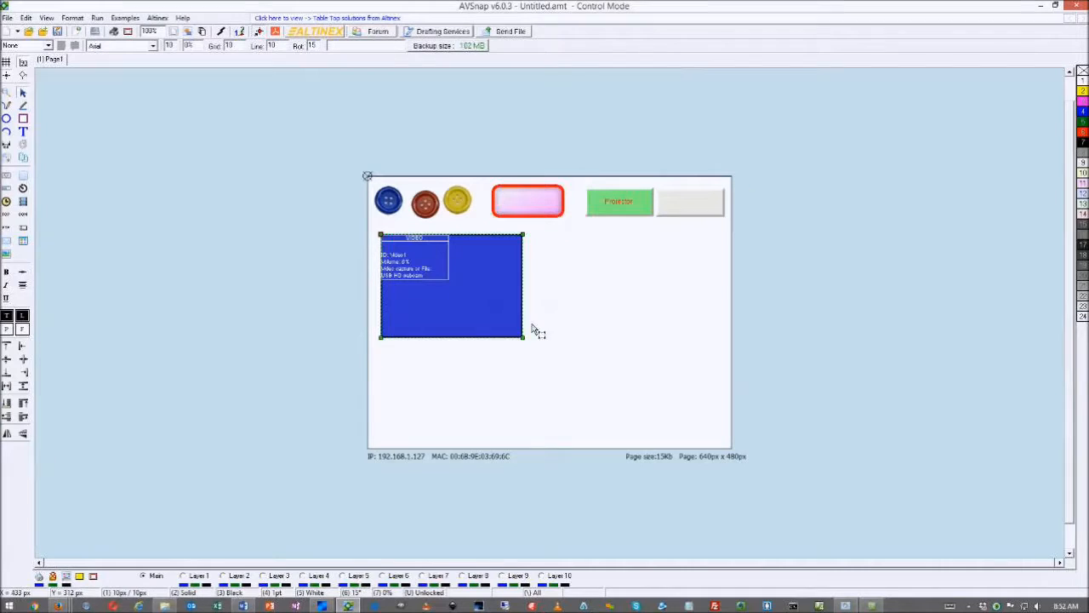
Duplicate Video1 as Video2 and align the two side by side beneath the buttons
{"action": "left_click_drag", "start_coordinate": [476, 292], "coordinate": [655, 297], "text": "ctrl"}
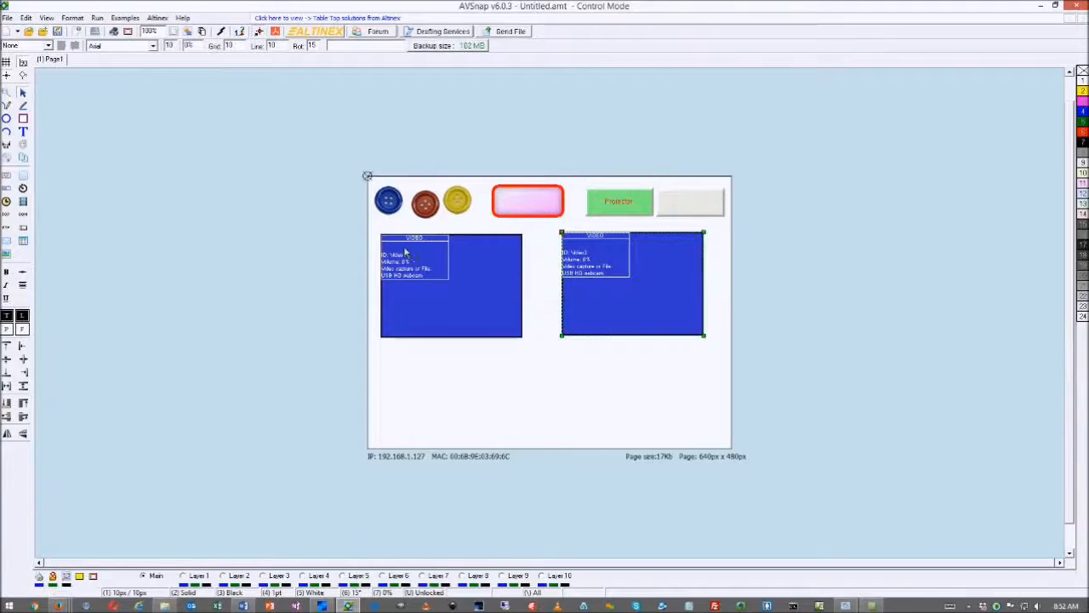
{"action": "left_click_drag", "start_coordinate": [440, 291], "coordinate": [434, 280]}
{"action": "mouse_move", "coordinate": [599, 285]}
{"action": "left_mouse_down"}
{"action": "mouse_move", "coordinate": [563, 279]}
{"action": "mouse_move", "coordinate": [610, 279]}
{"action": "left_mouse_up"}
{"action": "left_click_drag", "start_coordinate": [493, 282], "coordinate": [508, 277]}
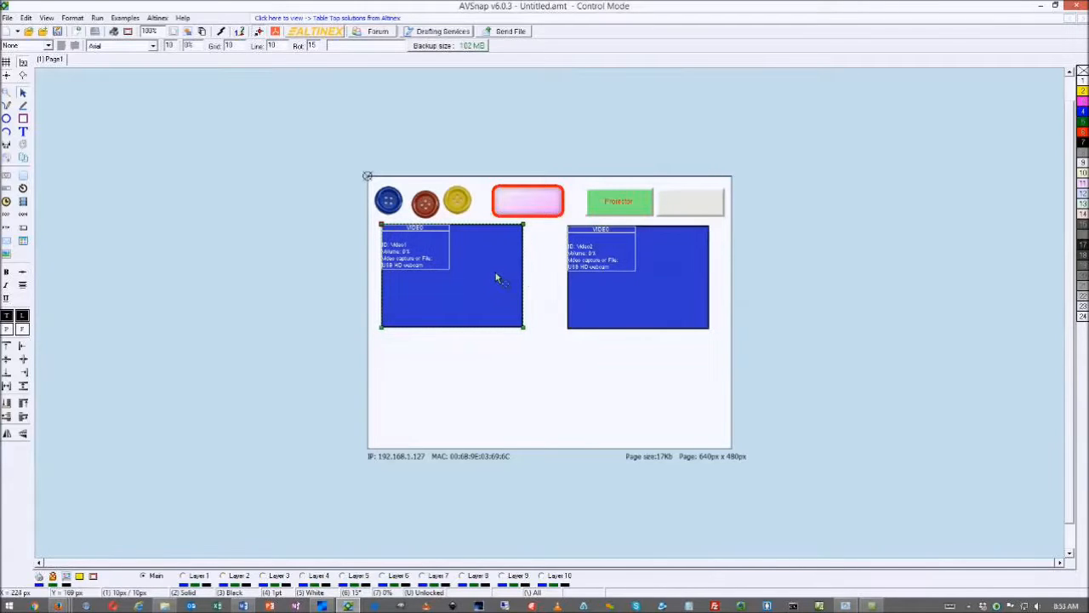
{"action": "left_click", "coordinate": [600, 311]}
{"action": "left_click_drag", "start_coordinate": [601, 309], "coordinate": [604, 309]}
{"action": "left_click", "coordinate": [576, 387]}
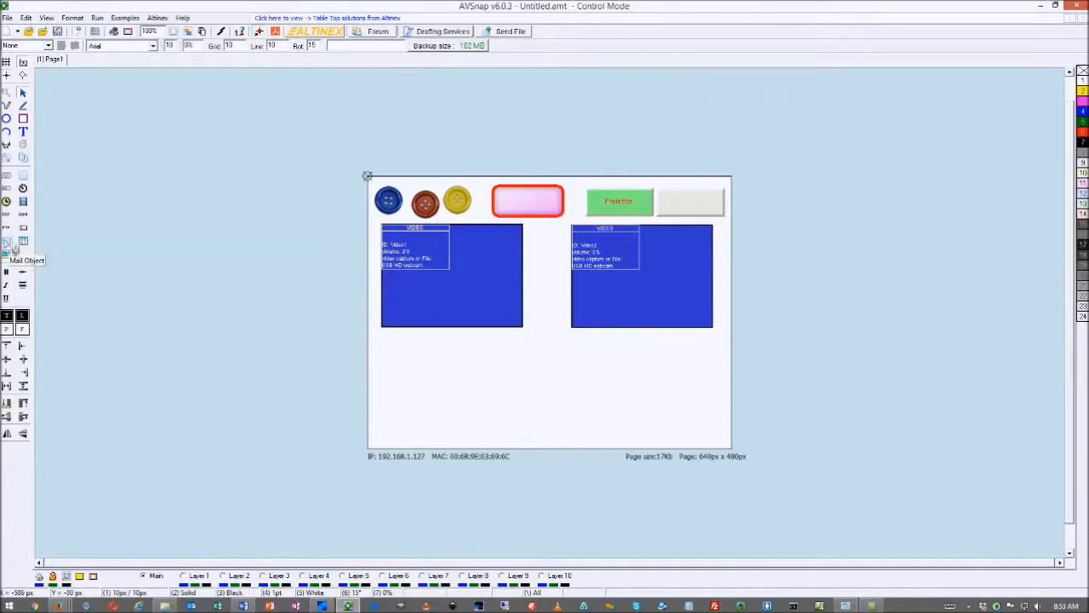
Draw a slider spanning beneath the two video objects
{"action": "left_click", "coordinate": [9, 191]}
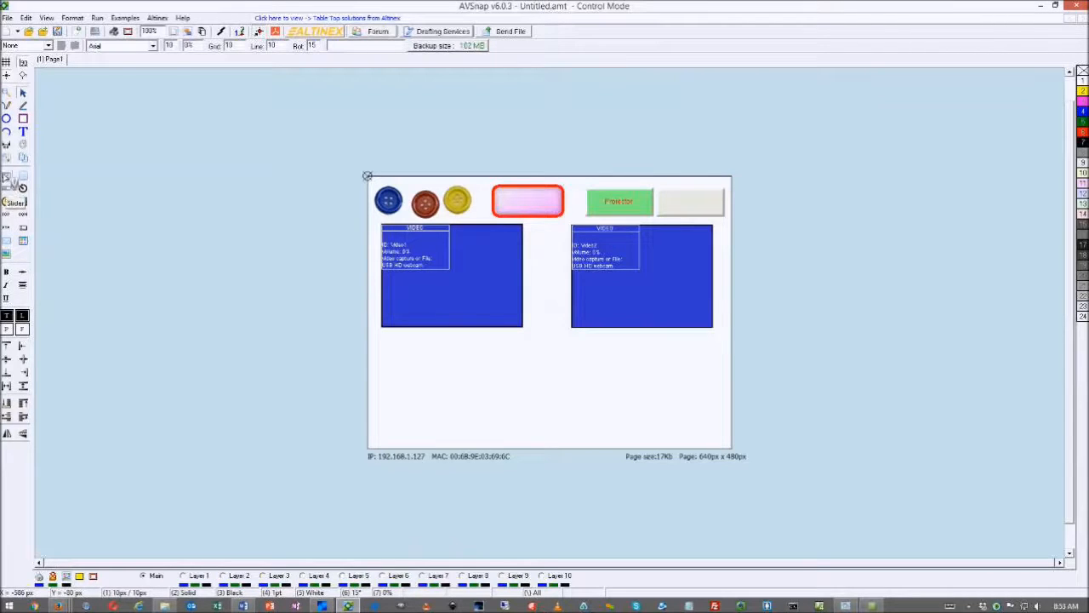
{"action": "left_click_drag", "start_coordinate": [404, 341], "coordinate": [687, 399]}
{"action": "left_click_drag", "start_coordinate": [527, 349], "coordinate": [529, 358]}
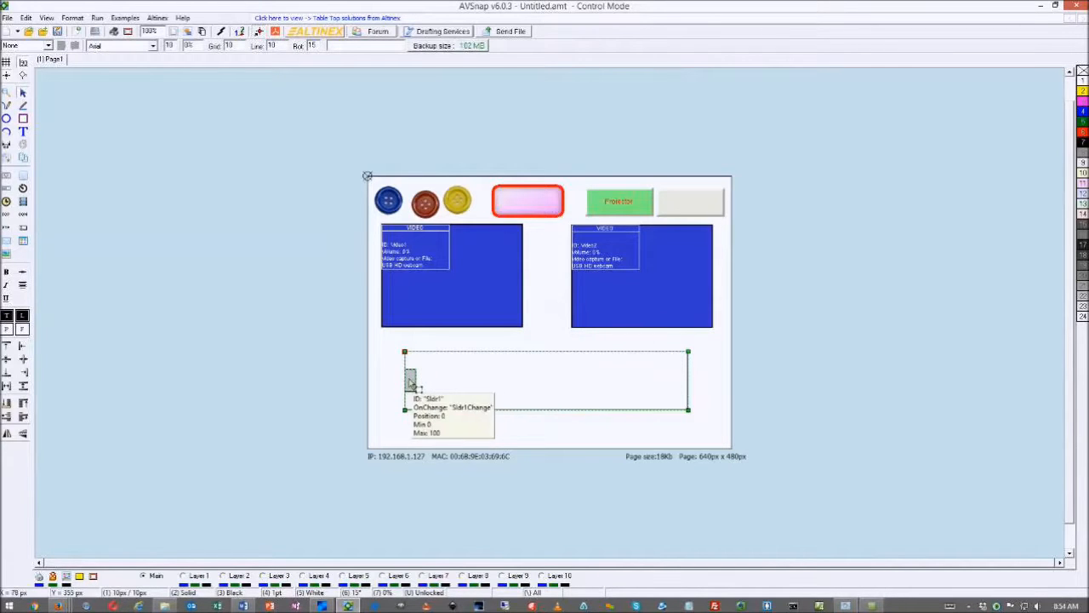
Turn on gradient fills for the slider bar and knob and reduce its border width and corner radius
{"action": "double_click", "coordinate": [498, 384]}
{"action": "left_click", "coordinate": [659, 218]}
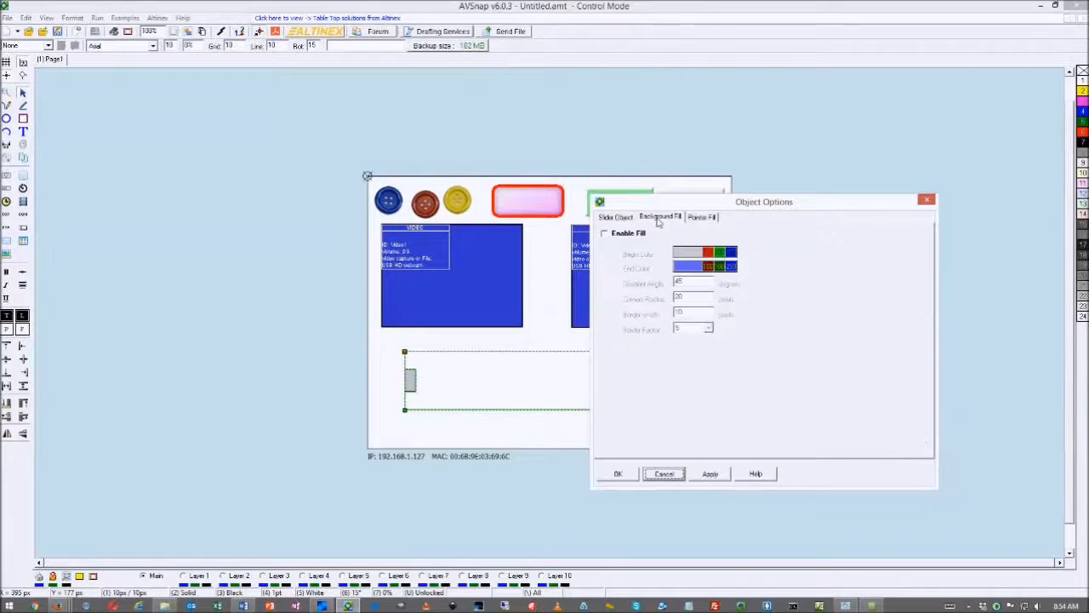
{"action": "left_click", "coordinate": [602, 234]}
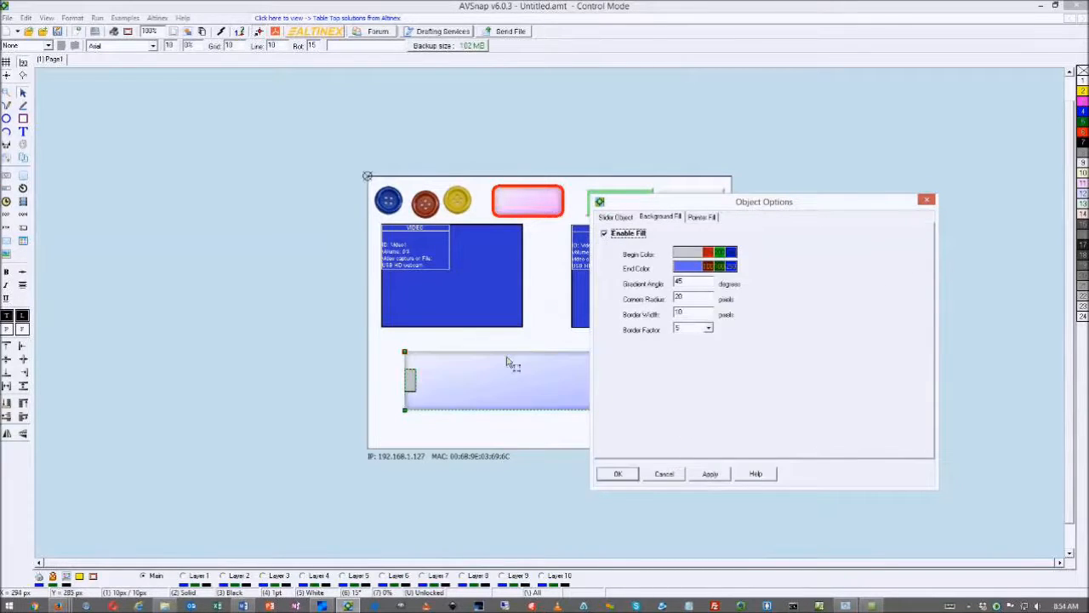
{"action": "left_click", "coordinate": [702, 217]}
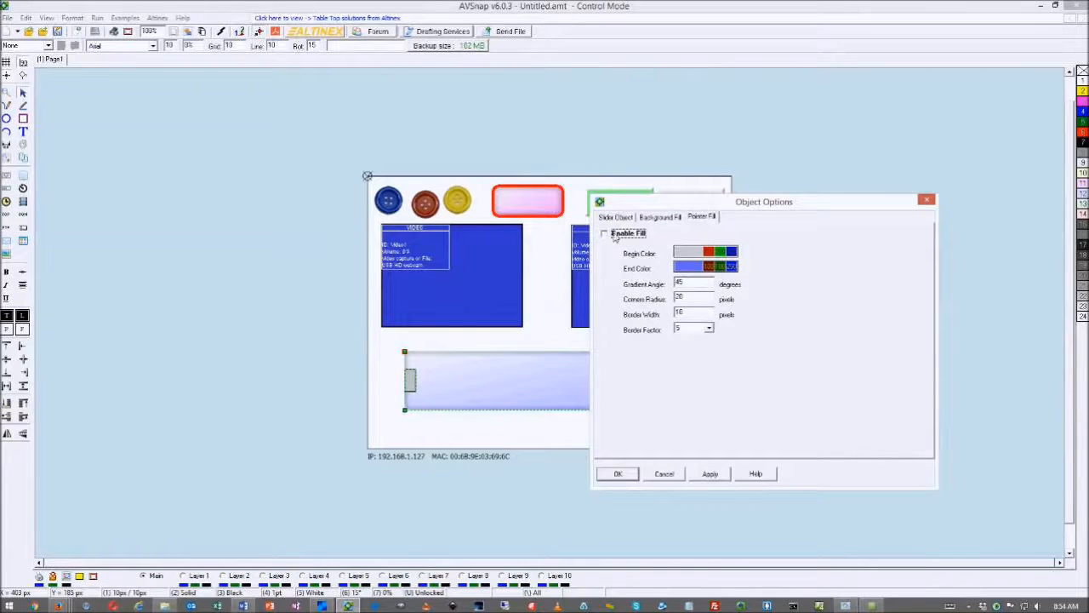
{"action": "left_click", "coordinate": [604, 233]}
{"action": "scroll", "coordinate": [685, 315], "scroll_direction": "down", "scroll_amount": 8}
{"action": "scroll", "coordinate": [685, 315], "scroll_direction": "down", "scroll_amount": 2}
{"action": "scroll", "coordinate": [687, 304], "scroll_direction": "down", "scroll_amount": 15}
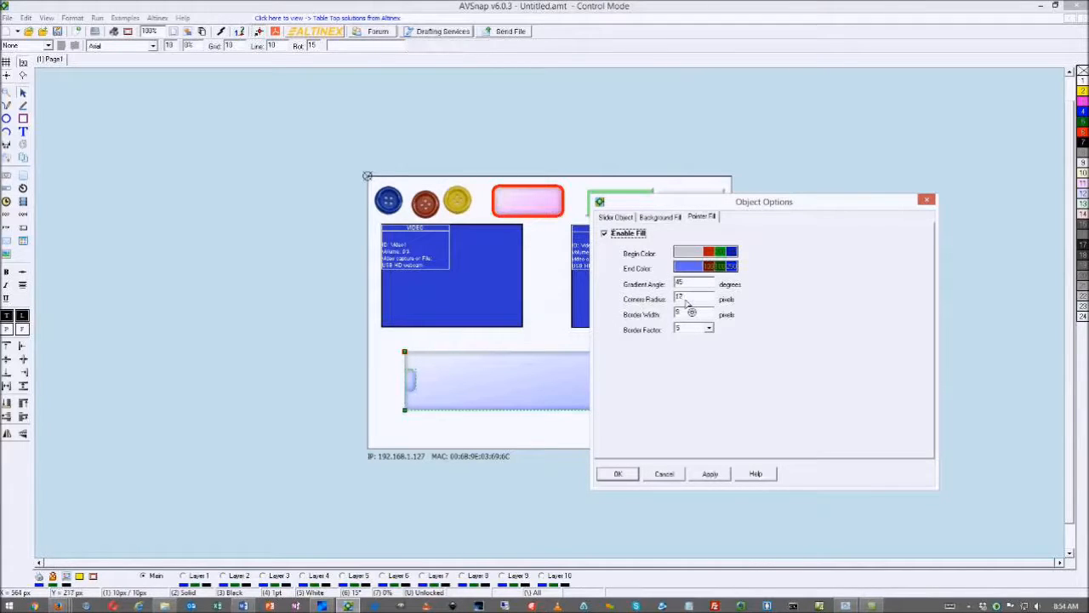
{"action": "left_click", "coordinate": [617, 474]}
{"action": "left_click", "coordinate": [583, 434]}
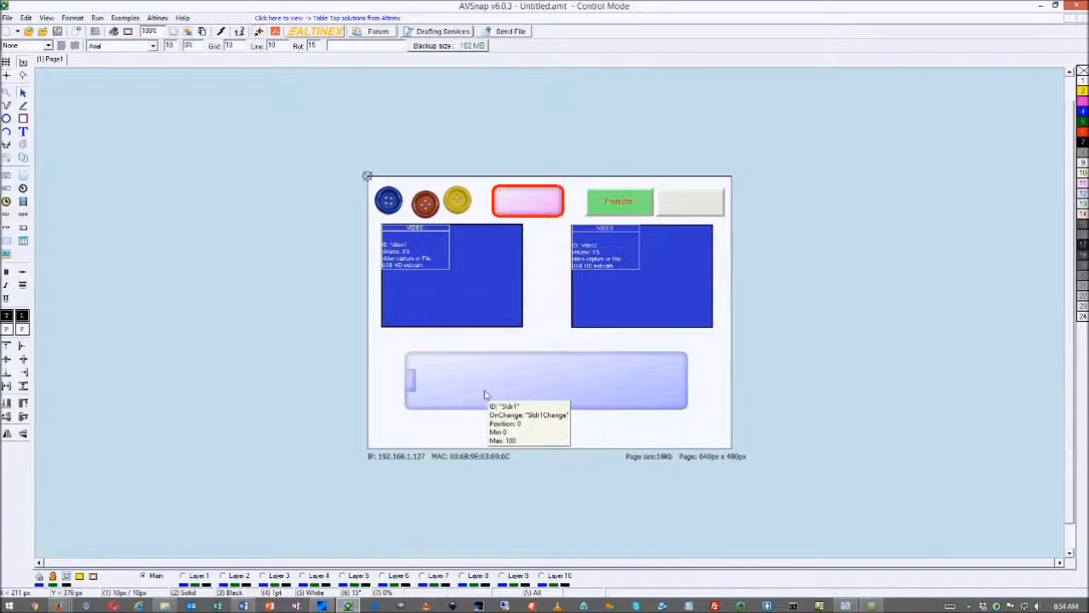
{"action": "double_click", "coordinate": [483, 395]}
Delete the stray 'Video1.' from Btn5Click and test-run the page with live webcam video
{"action": "left_click_drag", "start_coordinate": [519, 269], "coordinate": [461, 274]}
{"action": "key", "text": "Delete"}
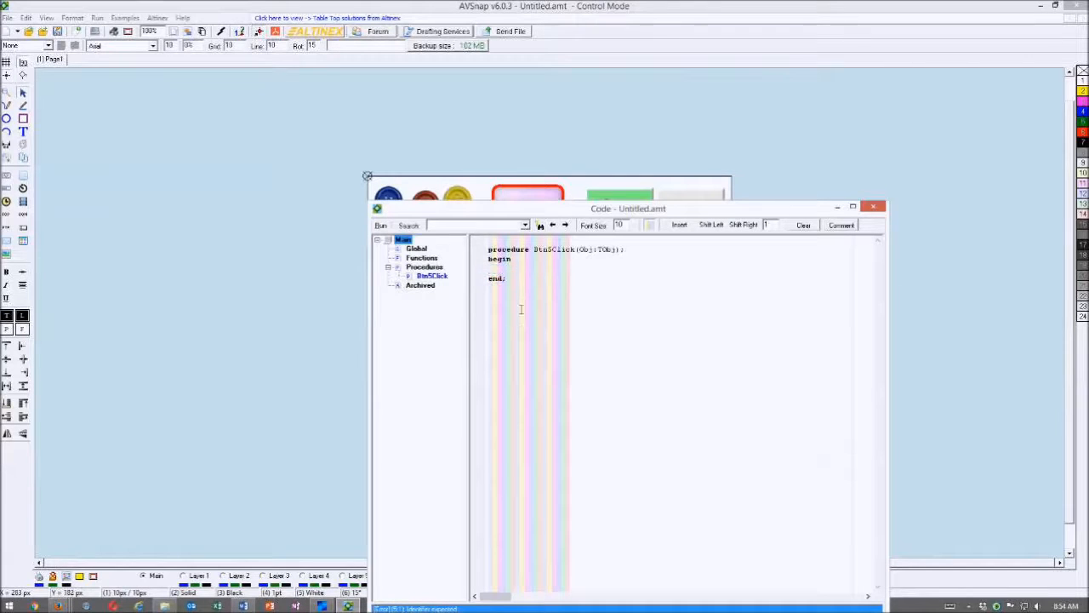
{"action": "key", "text": "F9"}
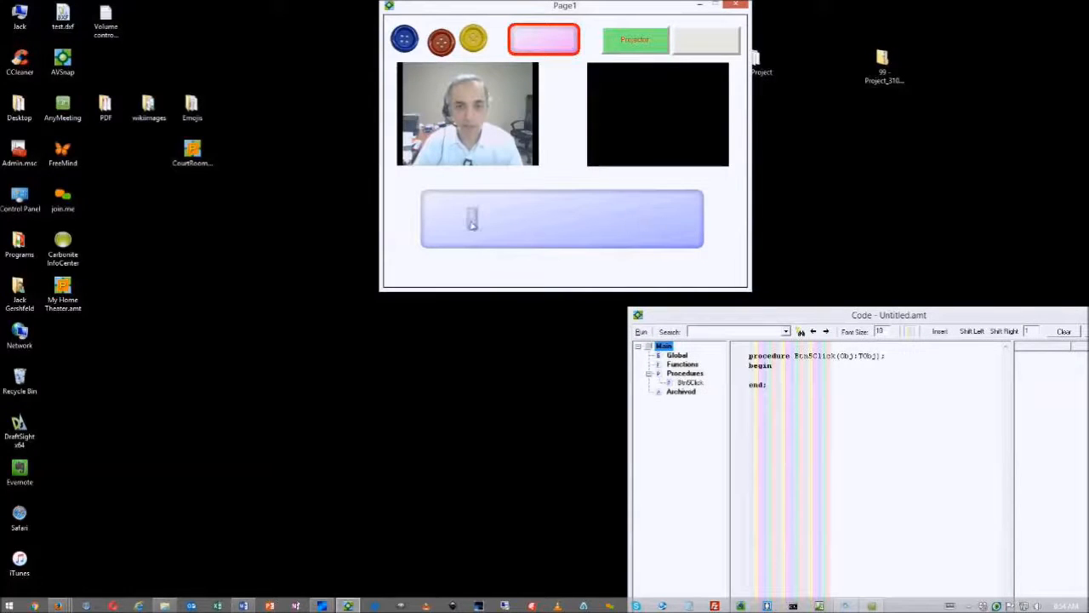
{"action": "key", "text": "Escape"}
{"action": "left_click", "coordinate": [465, 399]}
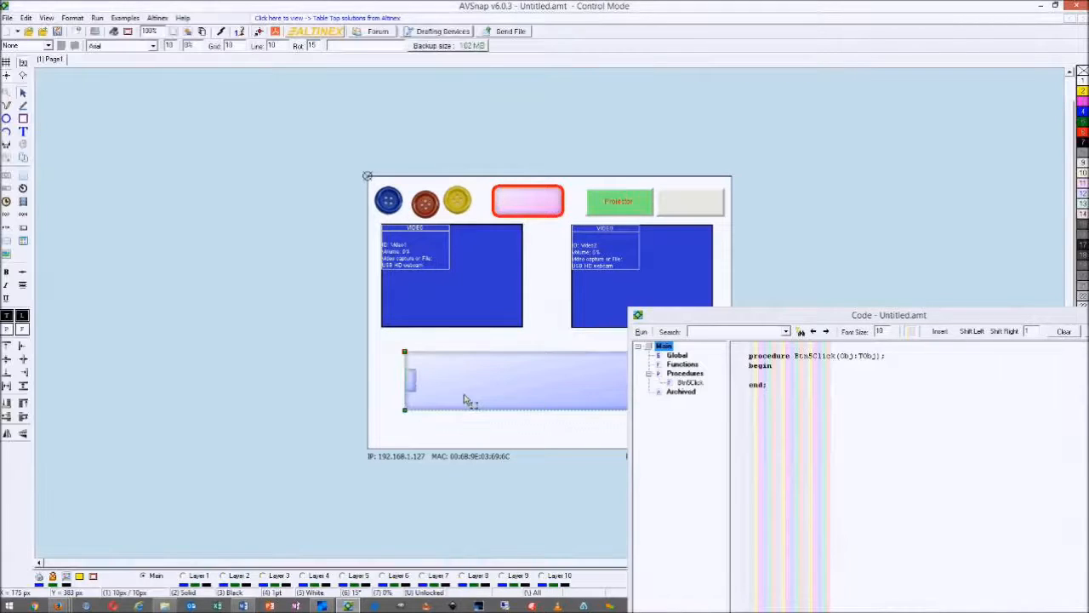
Enter 3580 as the slider bar width value and resize the slider to 503 by 58 px
{"action": "double_click", "coordinate": [465, 398]}
{"action": "left_click_drag", "start_coordinate": [659, 202], "coordinate": [734, 199]}
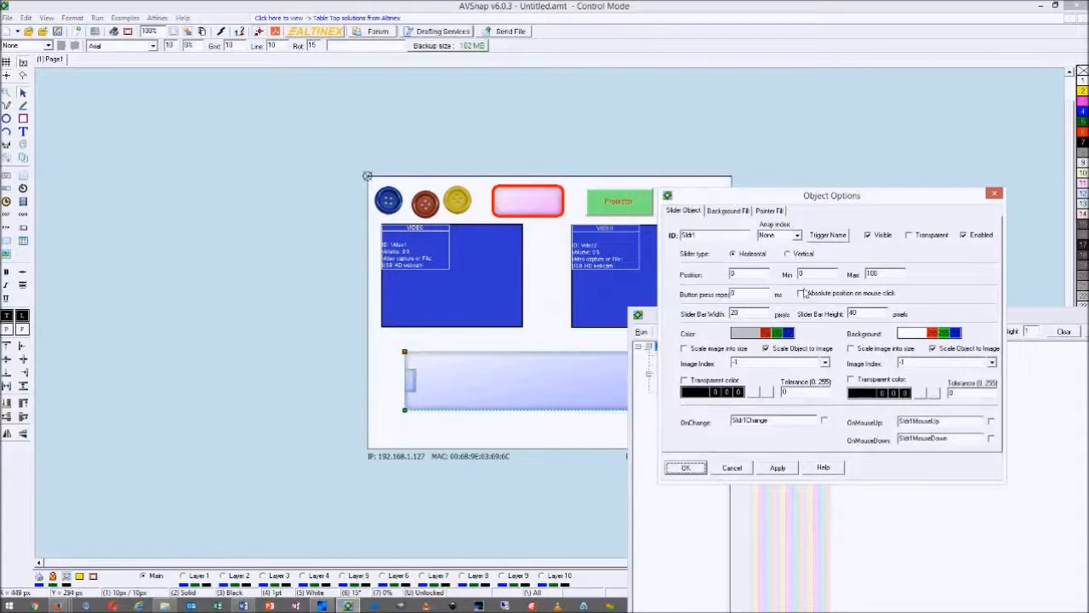
{"action": "double_click", "coordinate": [737, 314]}
{"action": "type", "text": "35"}
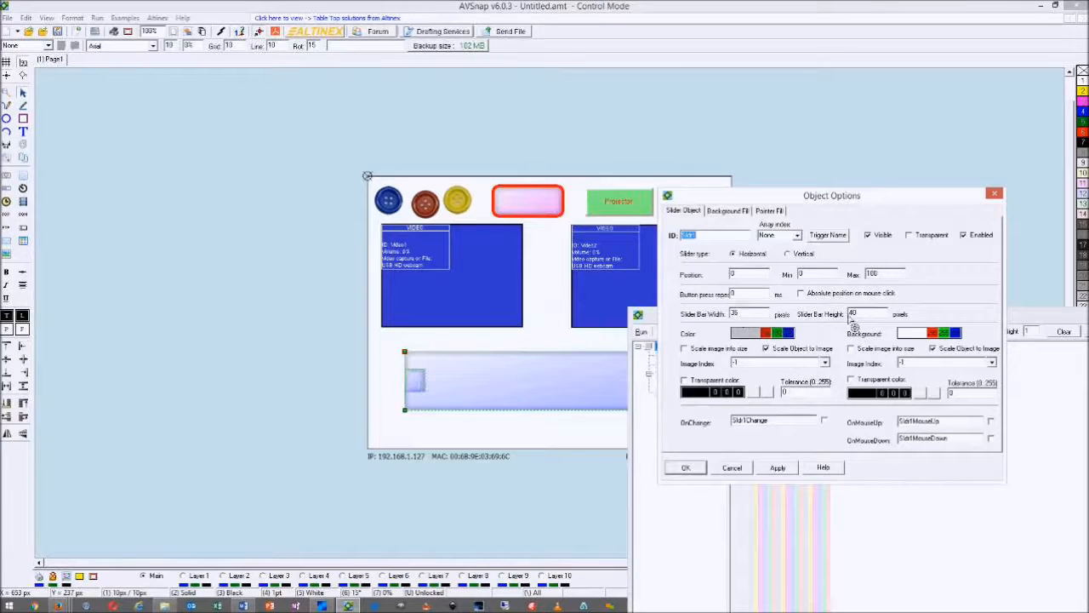
{"action": "type", "text": "80"}
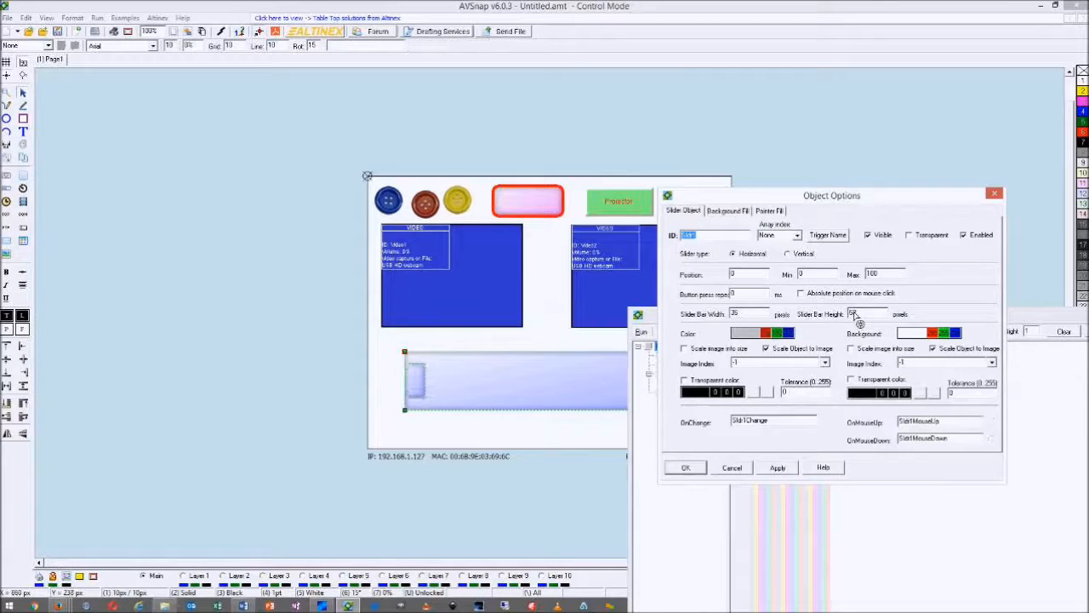
{"action": "scroll", "coordinate": [855, 316], "scroll_direction": "up", "scroll_amount": 20}
{"action": "left_click_drag", "start_coordinate": [405, 351], "coordinate": [403, 375]}
Test-run the page and drag the slider knob to the right
{"action": "key", "text": "F9"}
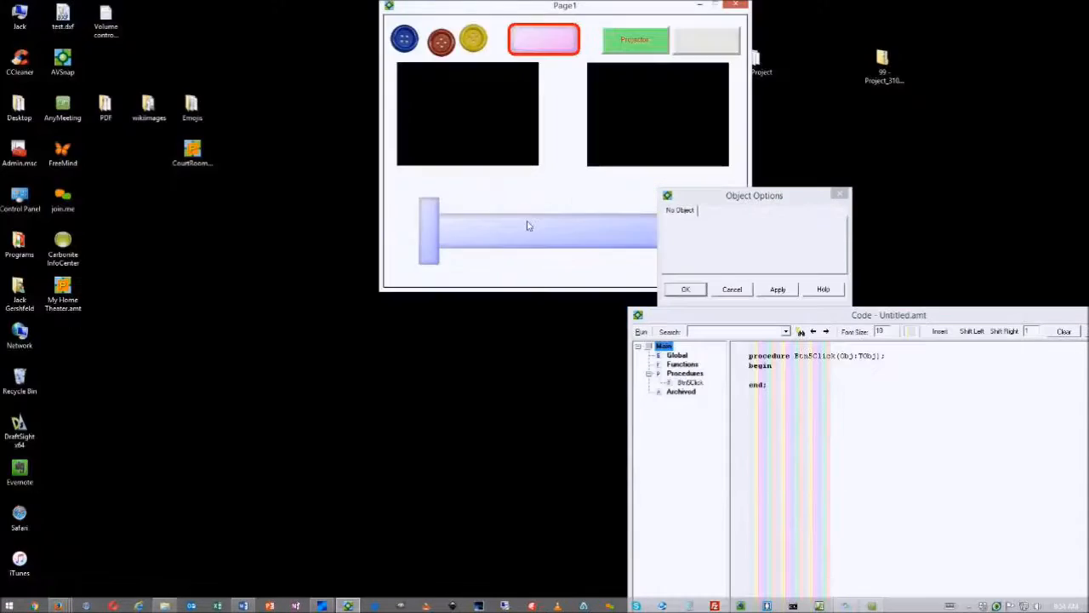
{"action": "left_click_drag", "start_coordinate": [423, 235], "coordinate": [479, 245]}
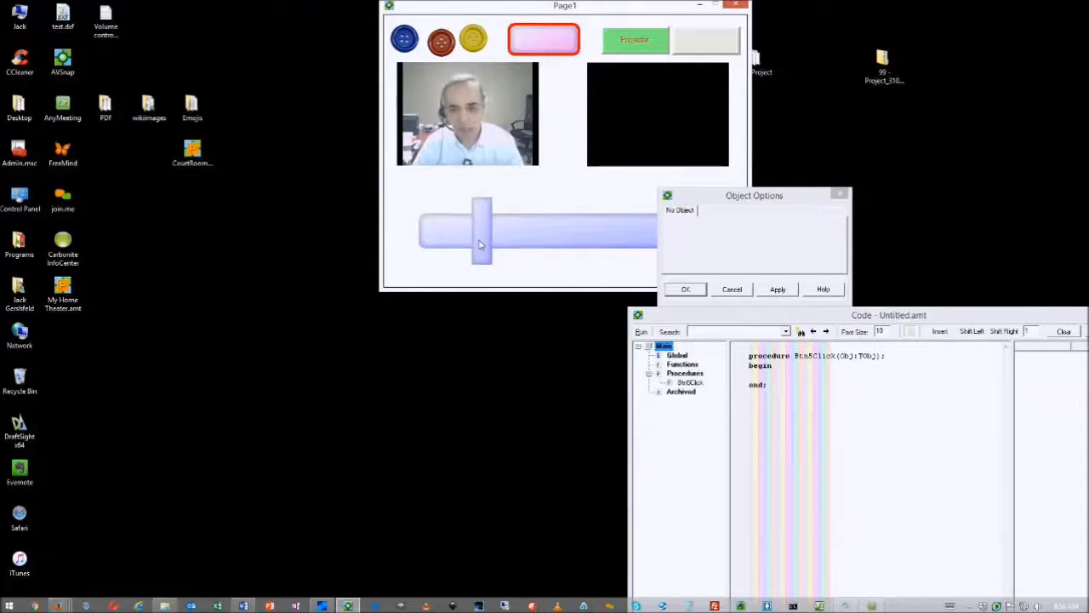
{"action": "key", "text": "Escape"}
Close the code window and the slider's properties dialog
{"action": "left_click", "coordinate": [516, 397]}
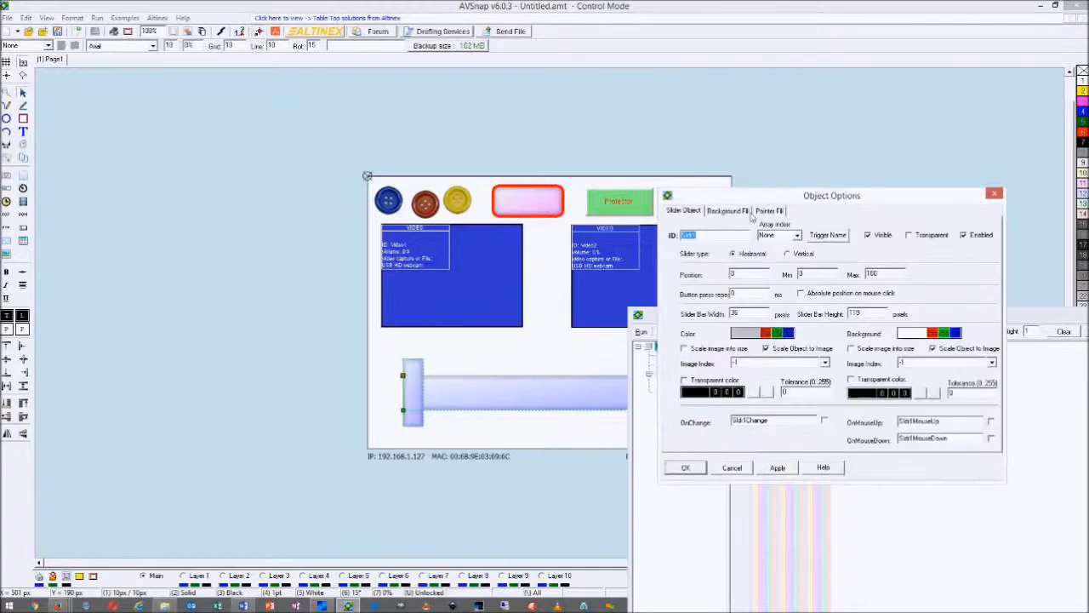
{"action": "left_click_drag", "start_coordinate": [764, 201], "coordinate": [827, 19]}
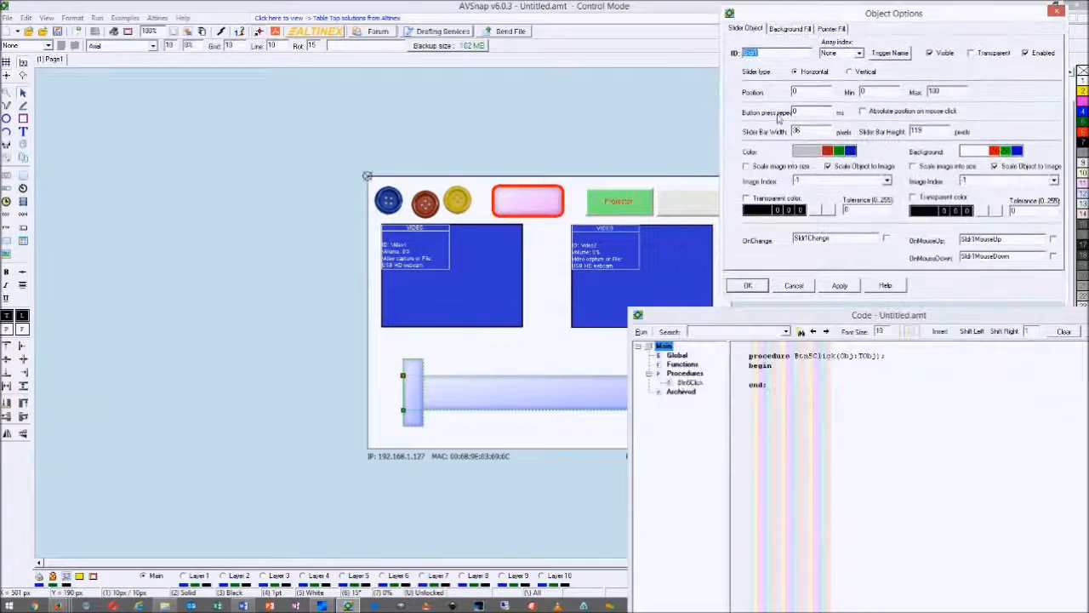
{"action": "left_click_drag", "start_coordinate": [750, 322], "coordinate": [643, 323]}
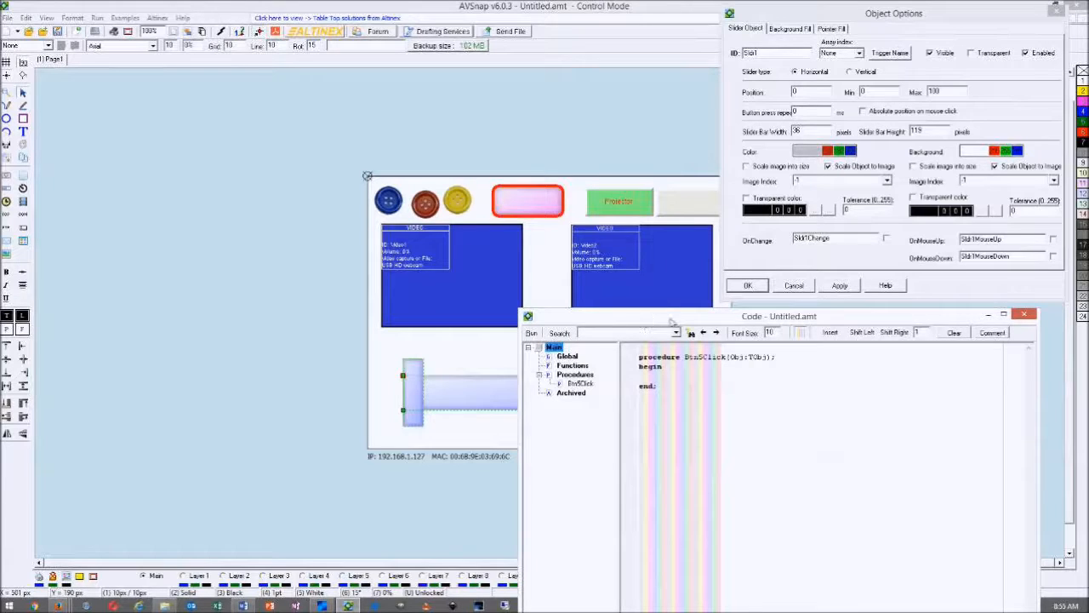
{"action": "left_click", "coordinate": [1023, 314]}
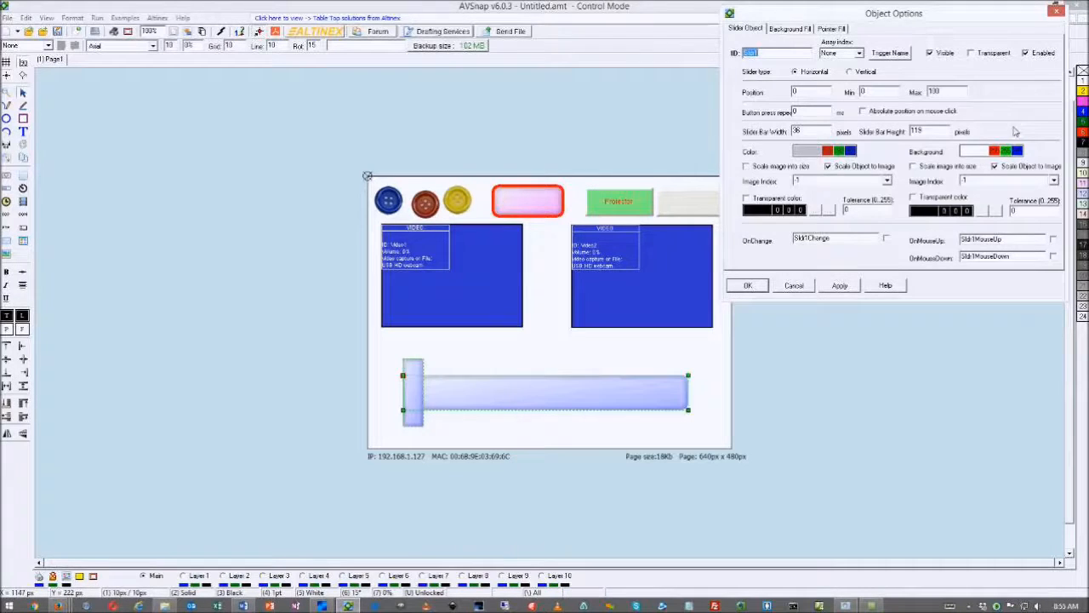
{"action": "left_click", "coordinate": [1055, 10]}
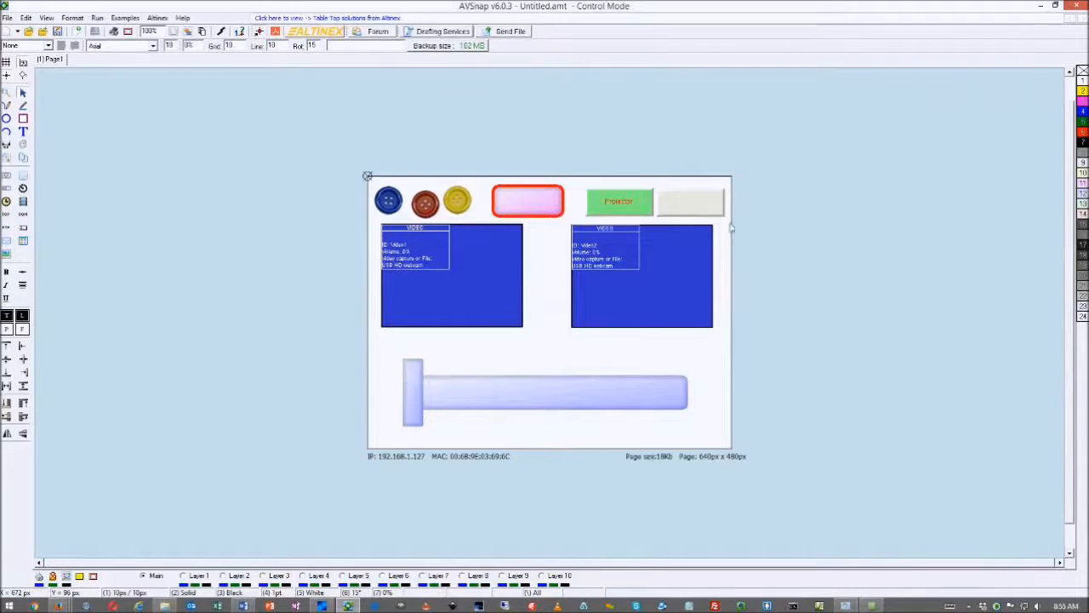
Export the page as the executable My VC.exe on the Desktop
{"action": "left_click", "coordinate": [7, 18]}
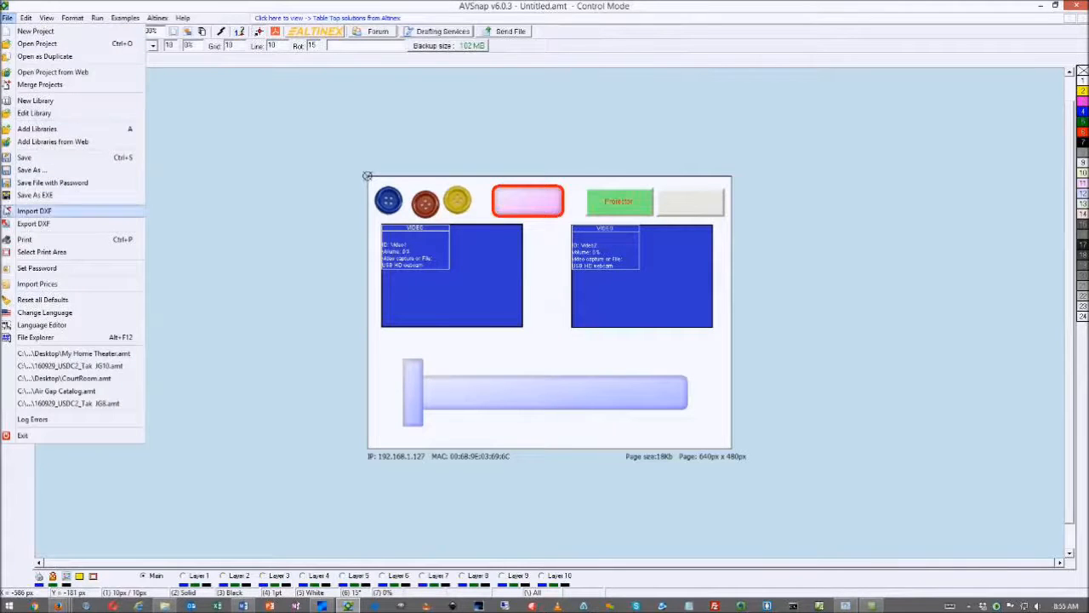
{"action": "left_click", "coordinate": [34, 196]}
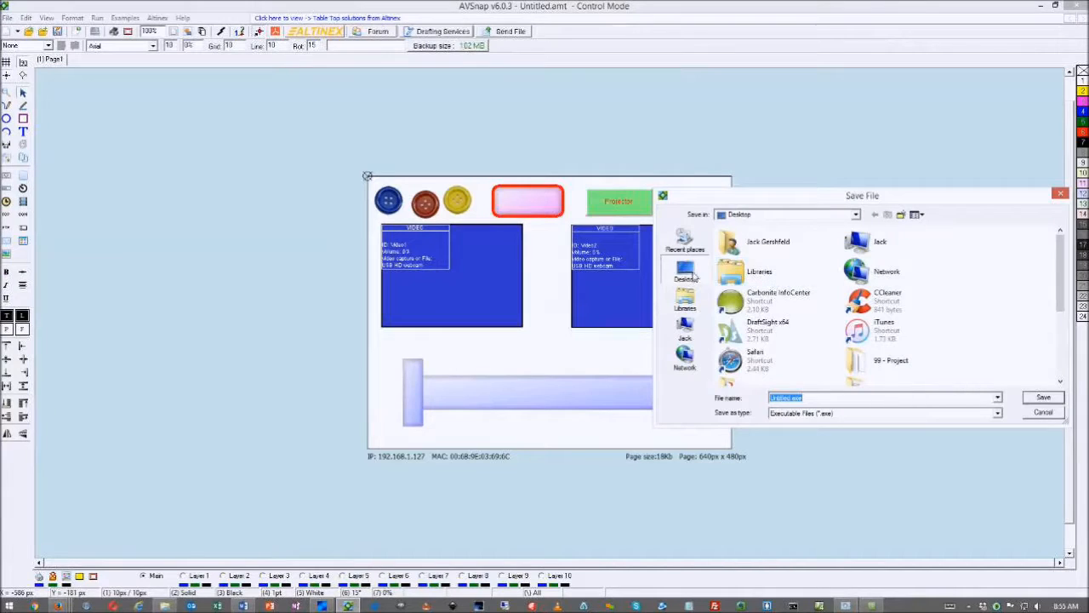
{"action": "type", "text": "My"}
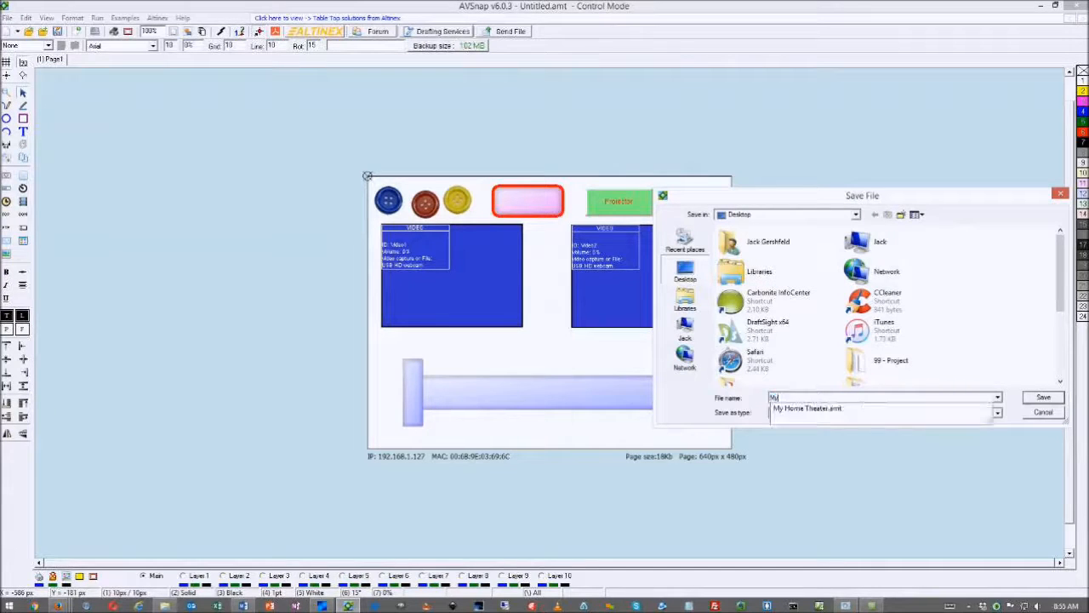
{"action": "type", "text": " VC"}
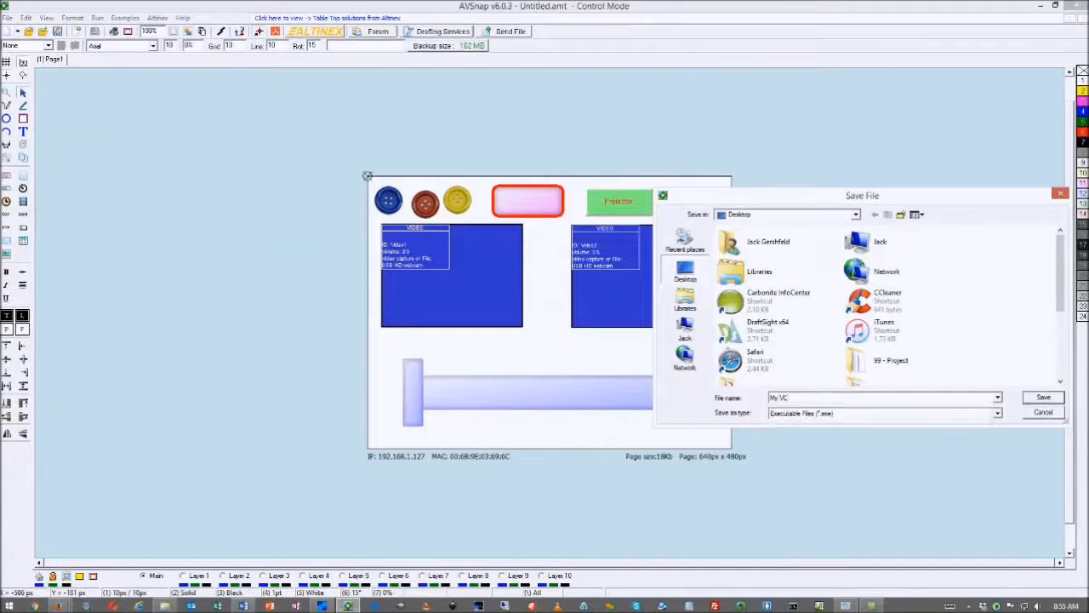
{"action": "left_click", "coordinate": [1029, 399]}
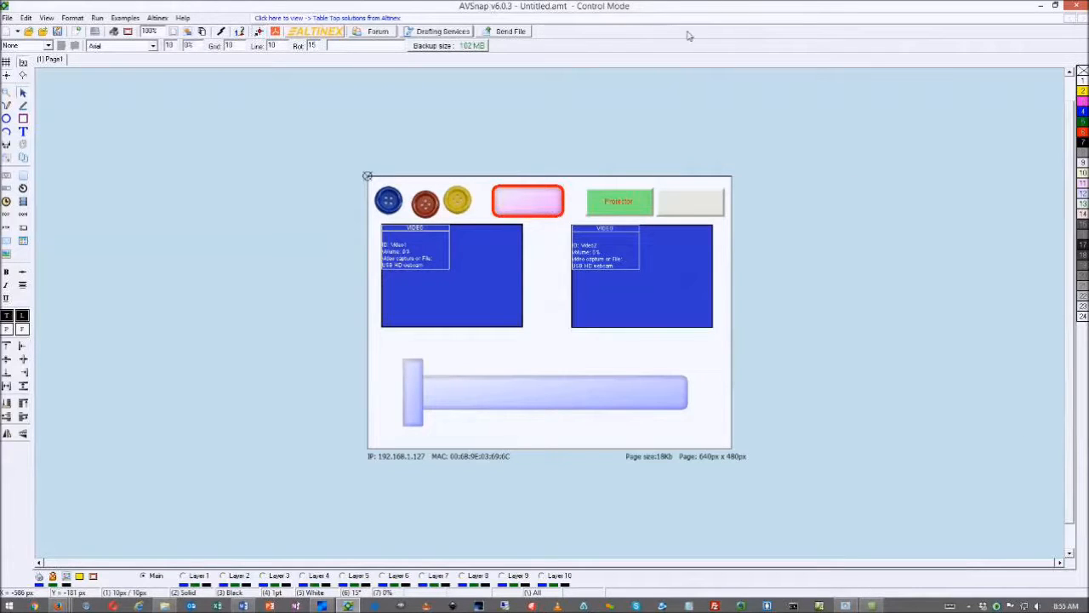
Restore the AVSnap window and run My VC.exe from the desktop
{"action": "double_click", "coordinate": [455, 8]}
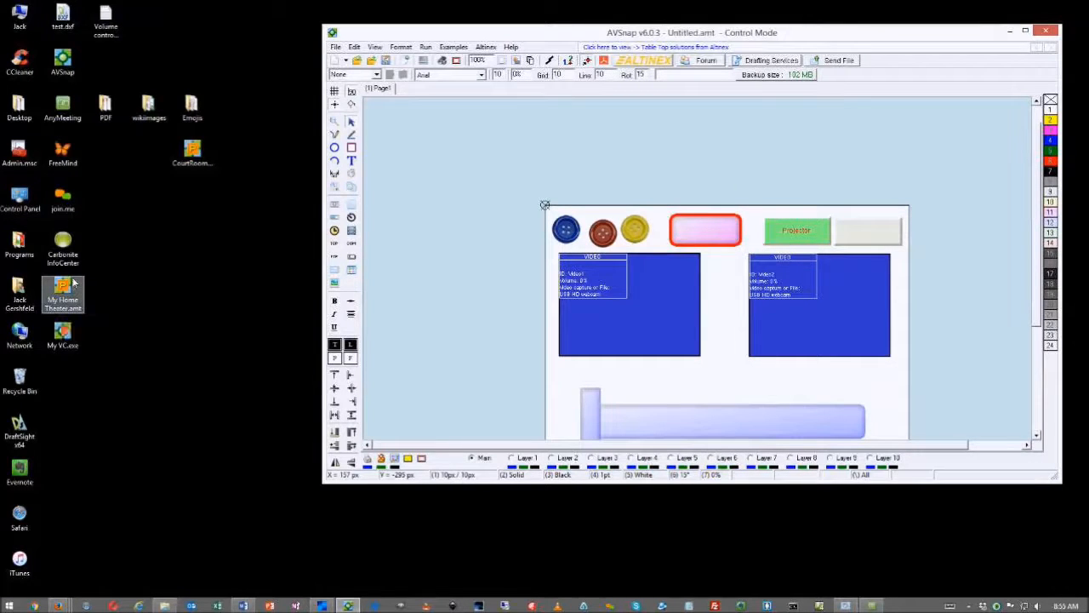
{"action": "double_click", "coordinate": [62, 337]}
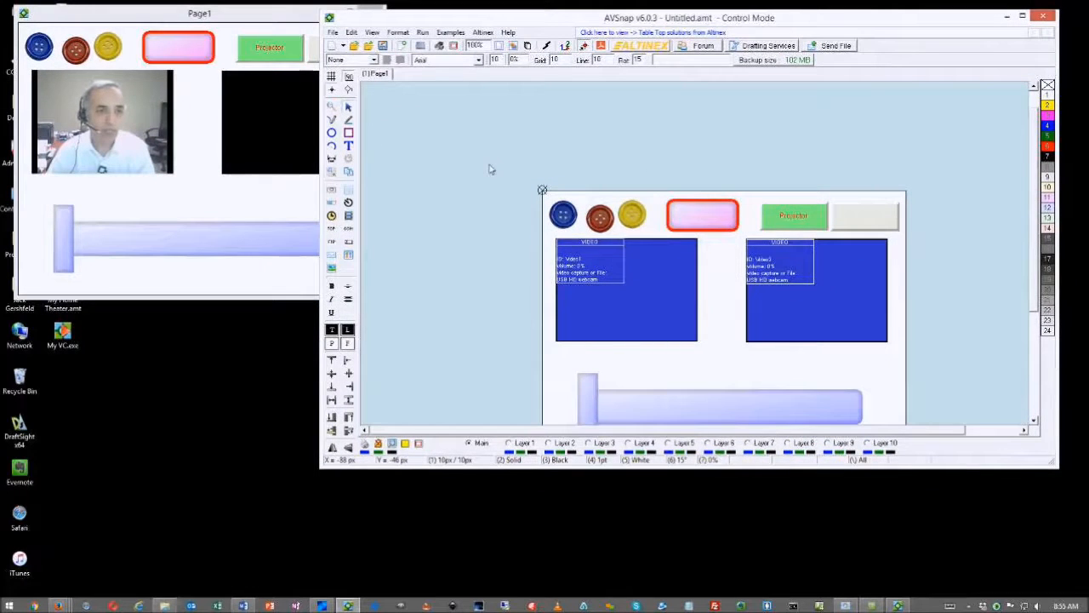
Close the running My VC.exe page window and confirm Yes
{"action": "left_click", "coordinate": [240, 206]}
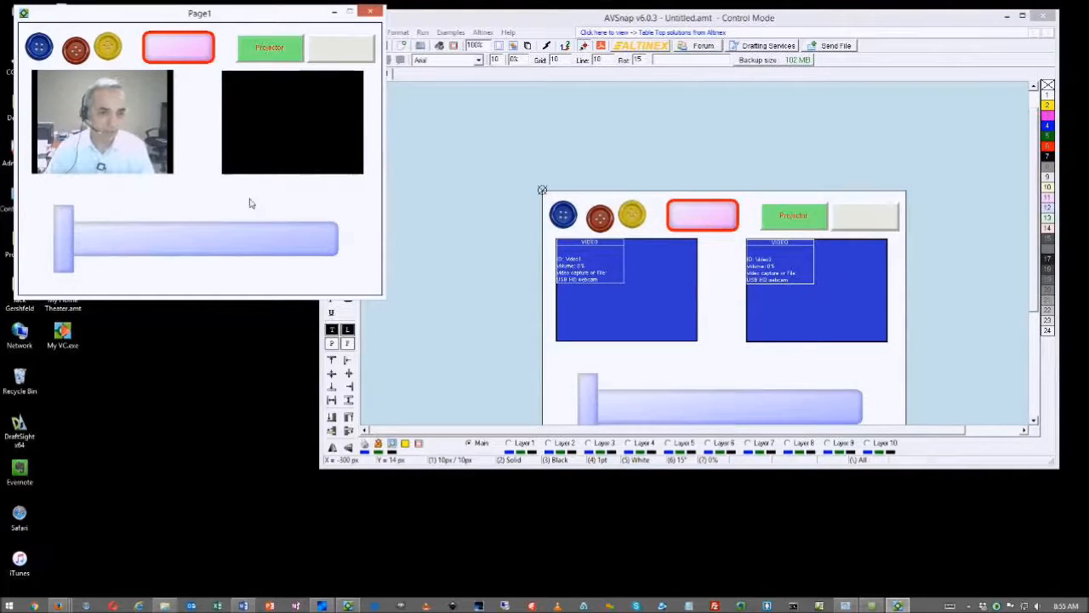
{"action": "left_click", "coordinate": [371, 12]}
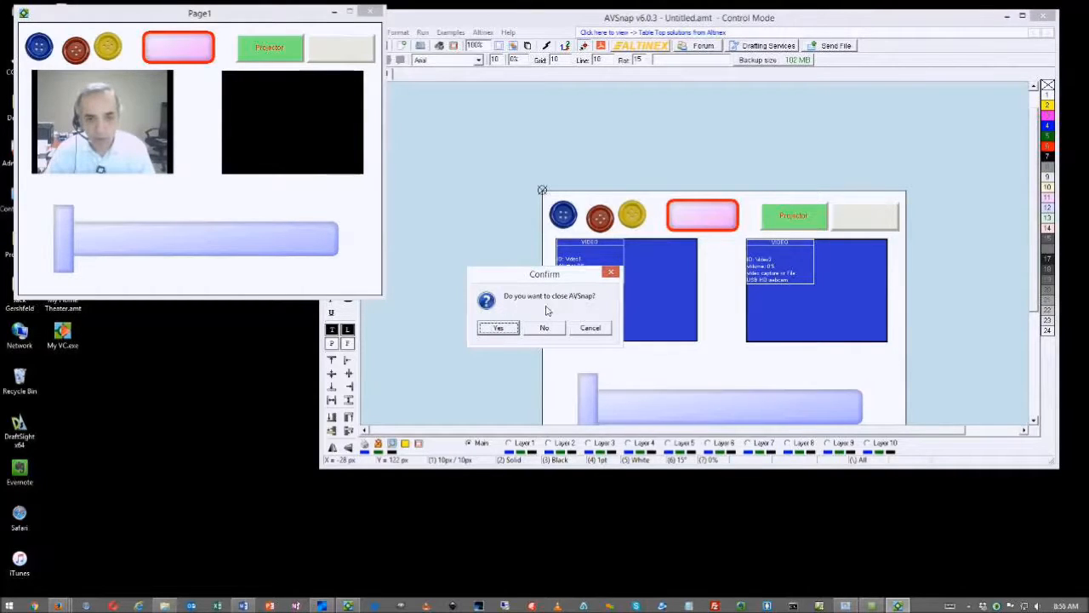
{"action": "left_click", "coordinate": [498, 328]}
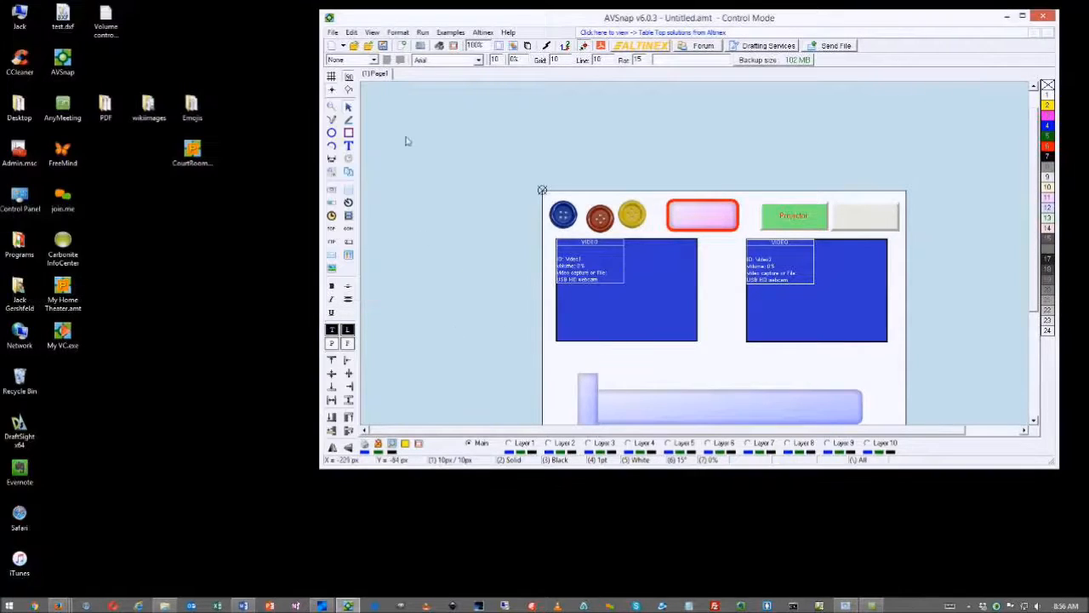
{"action": "left_click", "coordinate": [333, 32]}
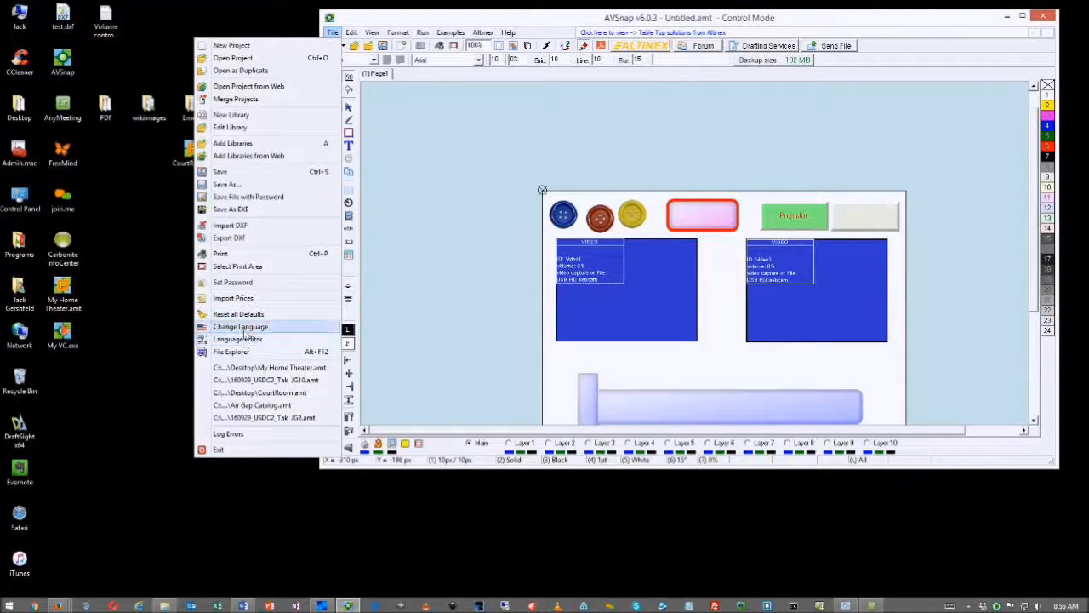
{"action": "left_click", "coordinate": [235, 338]}
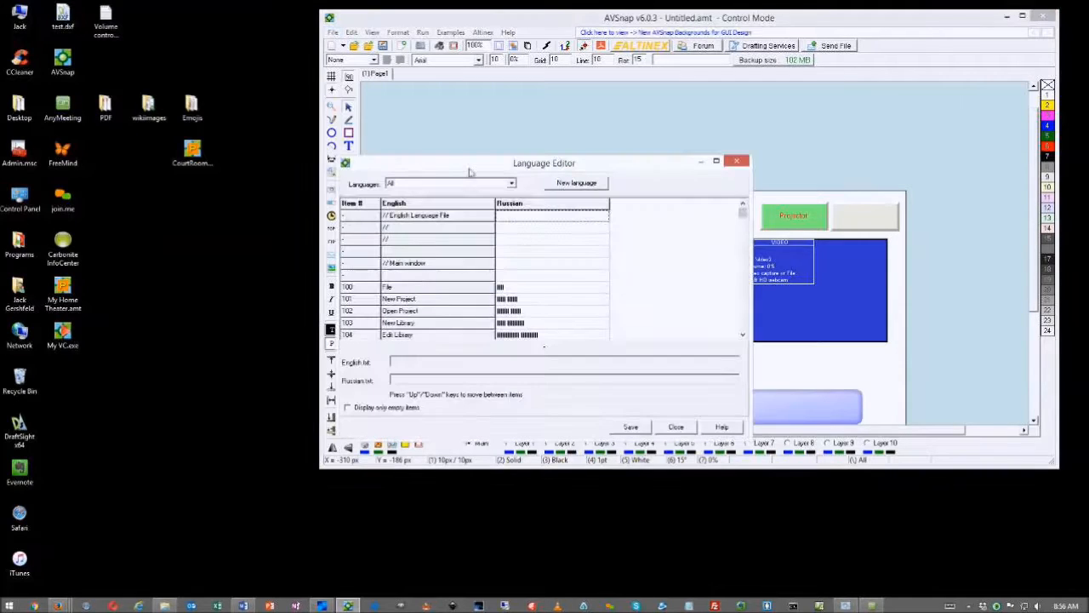
{"action": "left_click_drag", "start_coordinate": [468, 169], "coordinate": [536, 106]}
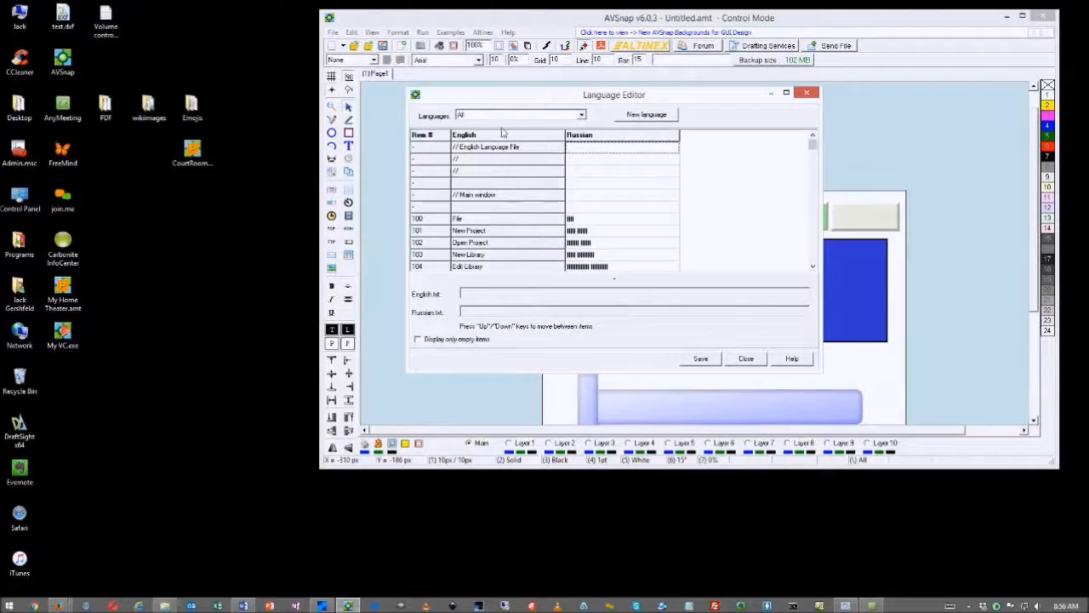
{"action": "key", "text": "Down"}
{"action": "key", "text": "Down"}
{"action": "key", "text": "Down"}
{"action": "key", "text": "Down"}
{"action": "key", "text": "Down"}
{"action": "key", "text": "Down"}
{"action": "key", "text": "Down"}
{"action": "key", "text": "Down"}
{"action": "key", "text": "Down"}
{"action": "key", "text": "Down"}
{"action": "key", "text": "Down"}
{"action": "key", "text": "Down"}
{"action": "key", "text": "Down"}
{"action": "key", "text": "Down"}
{"action": "key", "text": "Down"}
{"action": "key", "text": "Down"}
{"action": "key", "text": "Down"}
{"action": "key", "text": "Down"}
{"action": "key", "text": "Down"}
{"action": "key", "text": "Down"}
{"action": "key", "text": "Down"}
{"action": "key", "text": "Down"}
{"action": "key", "text": "Down"}
{"action": "key", "text": "Down"}
{"action": "key", "text": "Down"}
{"action": "key", "text": "Down"}
{"action": "key", "text": "Down"}
{"action": "key", "text": "Down"}
{"action": "key", "text": "Down"}
{"action": "key", "text": "Down"}
{"action": "key", "text": "Down"}
{"action": "key", "text": "Down"}
{"action": "key", "text": "Down"}
{"action": "key", "text": "Down"}
{"action": "key", "text": "Down"}
{"action": "key", "text": "Down"}
{"action": "key", "text": "Down"}
{"action": "key", "text": "Down"}
{"action": "key", "text": "Down"}
{"action": "key", "text": "Down"}
{"action": "key", "text": "Down"}
{"action": "key", "text": "Down"}
{"action": "key", "text": "Down"}
{"action": "key", "text": "Down"}
{"action": "key", "text": "Down"}
{"action": "key", "text": "Down"}
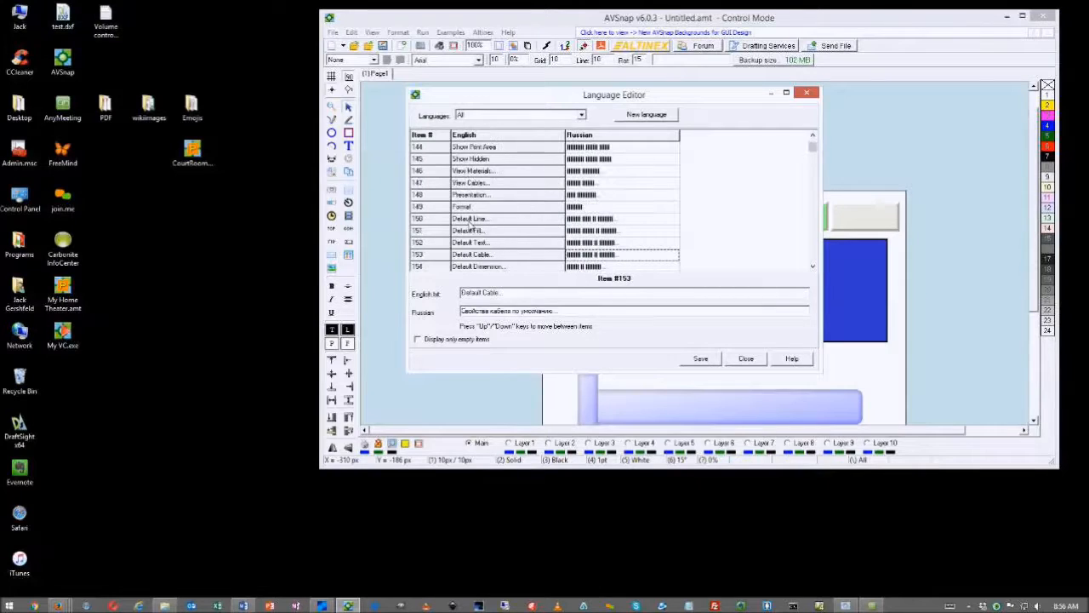
{"action": "left_click", "coordinate": [805, 94]}
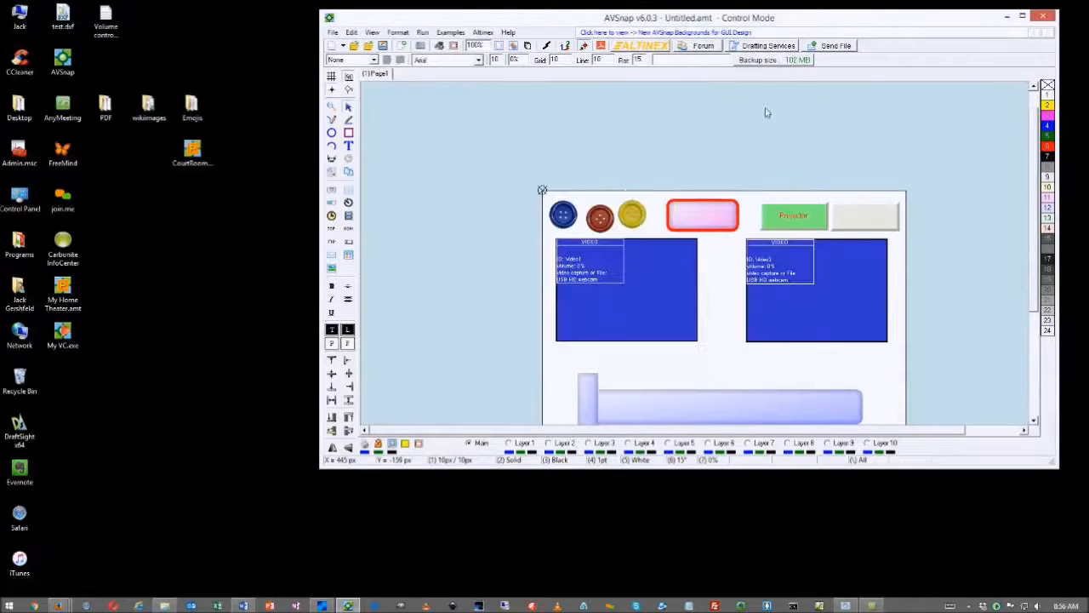
Browse in File Explorer to C:\Program Files (x86)\AVSnap
{"action": "double_click", "coordinate": [20, 17]}
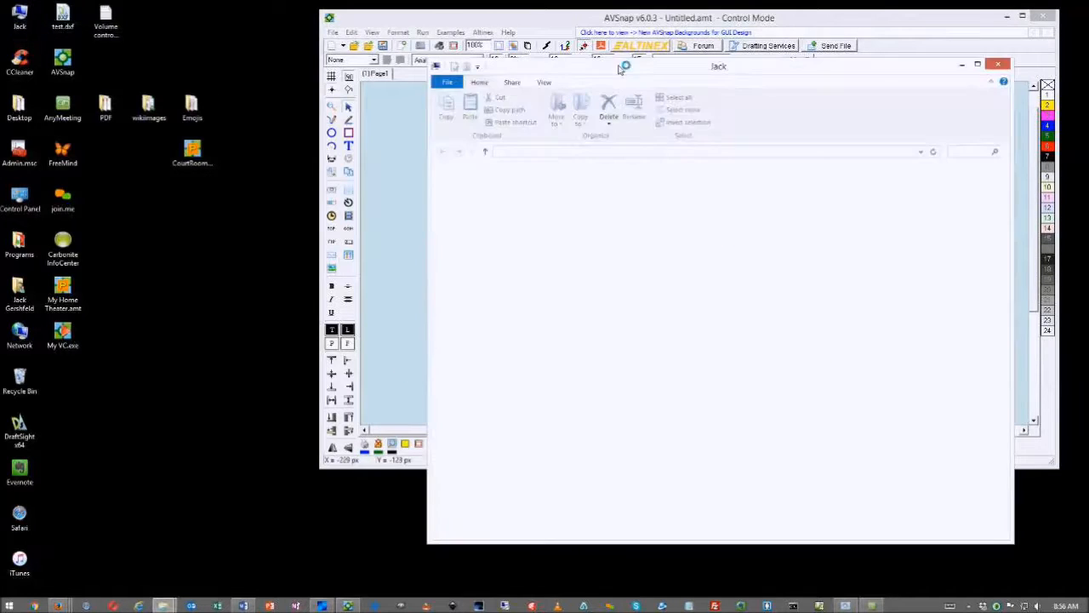
{"action": "left_click_drag", "start_coordinate": [620, 78], "coordinate": [228, 42]}
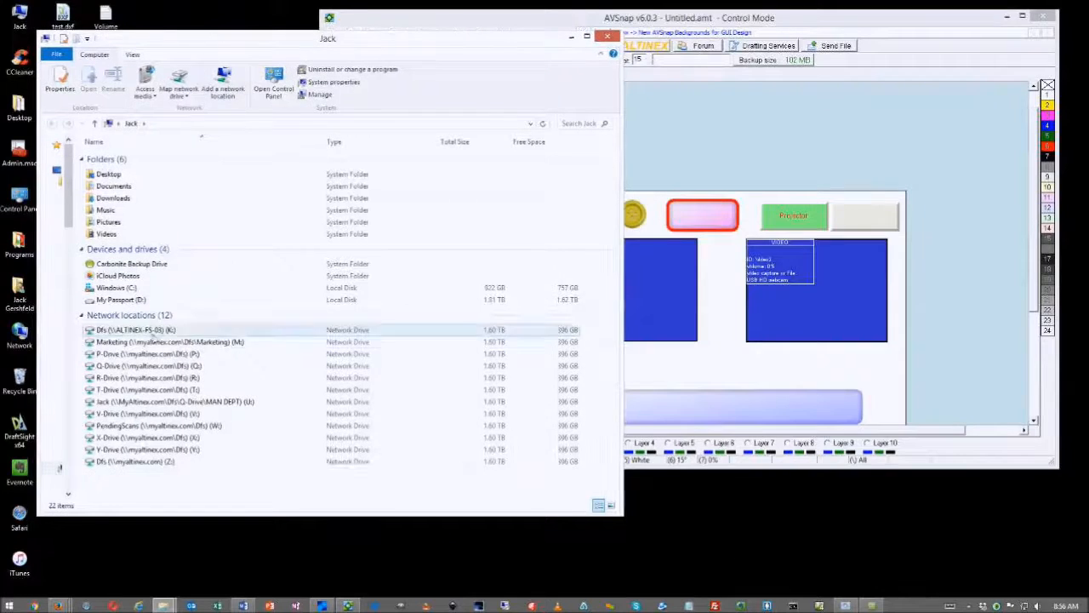
{"action": "left_click", "coordinate": [119, 289]}
{"action": "double_click", "coordinate": [121, 291]}
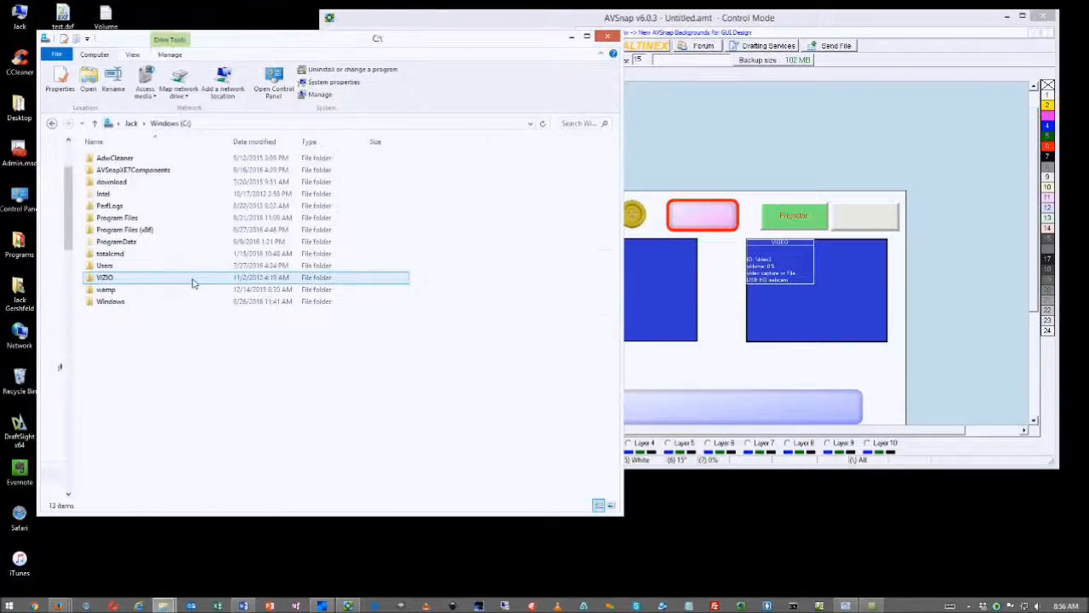
{"action": "double_click", "coordinate": [136, 232]}
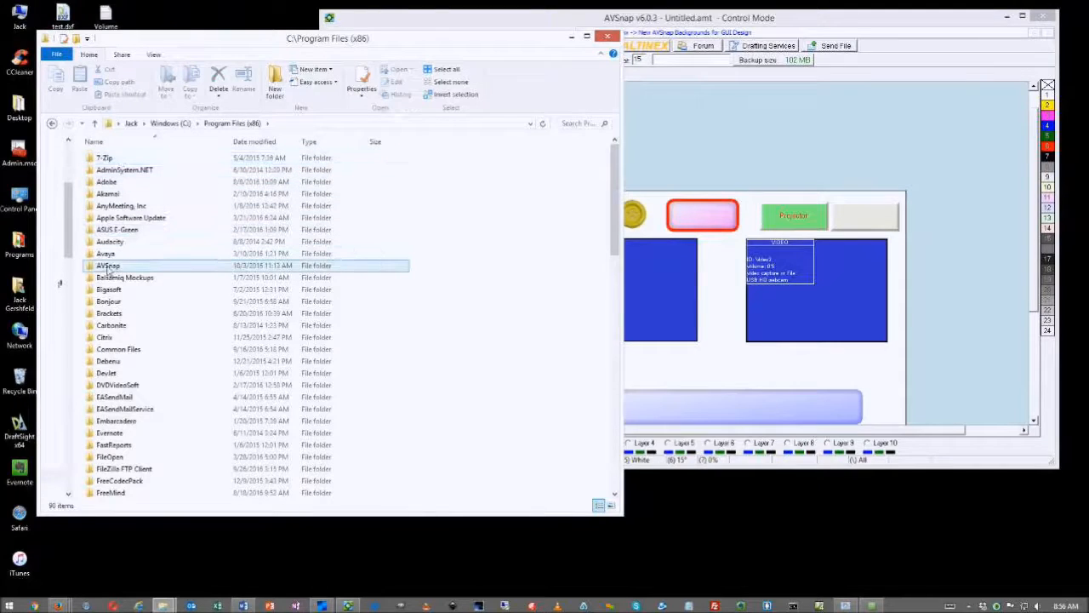
{"action": "double_click", "coordinate": [223, 266]}
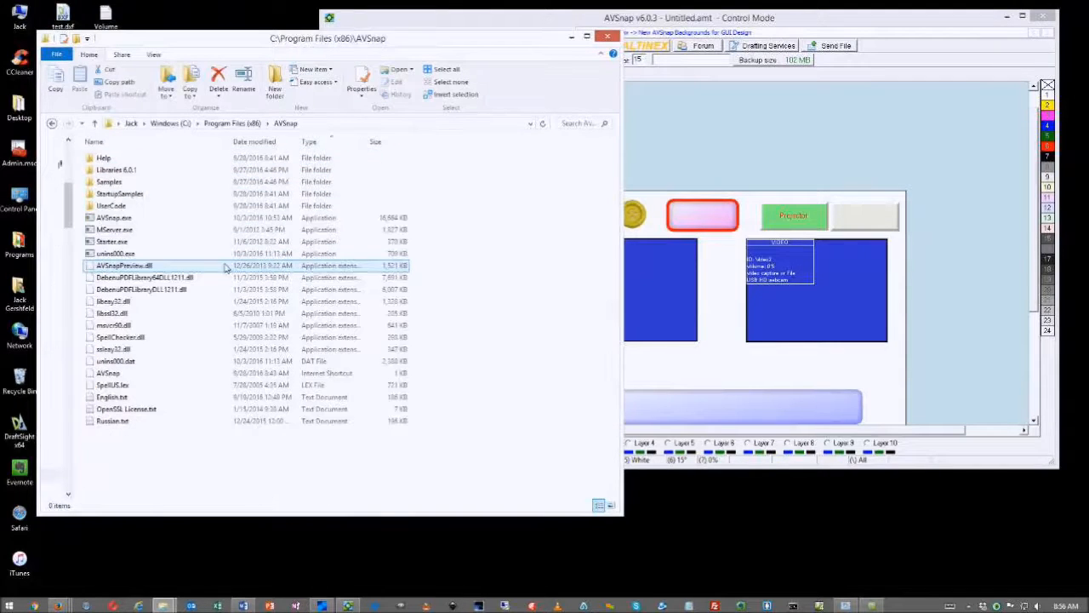
Open English.txt in Notepad and bring its window into view
{"action": "left_click", "coordinate": [117, 399]}
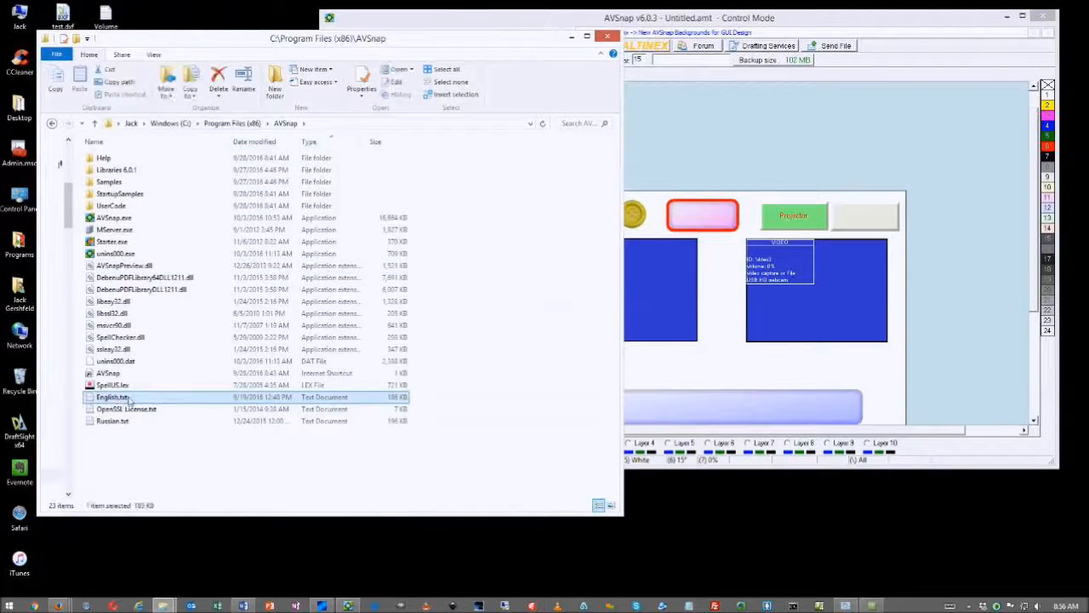
{"action": "double_click", "coordinate": [128, 399]}
{"action": "left_click_drag", "start_coordinate": [1088, 189], "coordinate": [251, 19]}
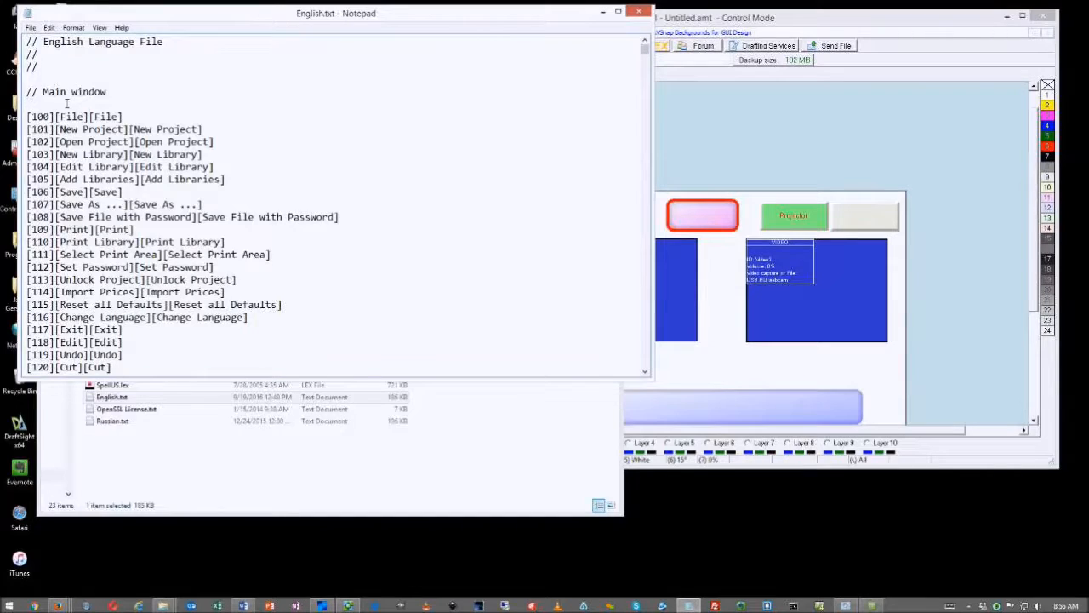
Rearrange Notepad, the AVSnap editor and the folder window on screen
{"action": "scroll", "coordinate": [64, 104], "scroll_direction": "down", "scroll_amount": 5}
{"action": "left_click_drag", "start_coordinate": [644, 52], "coordinate": [645, 371]}
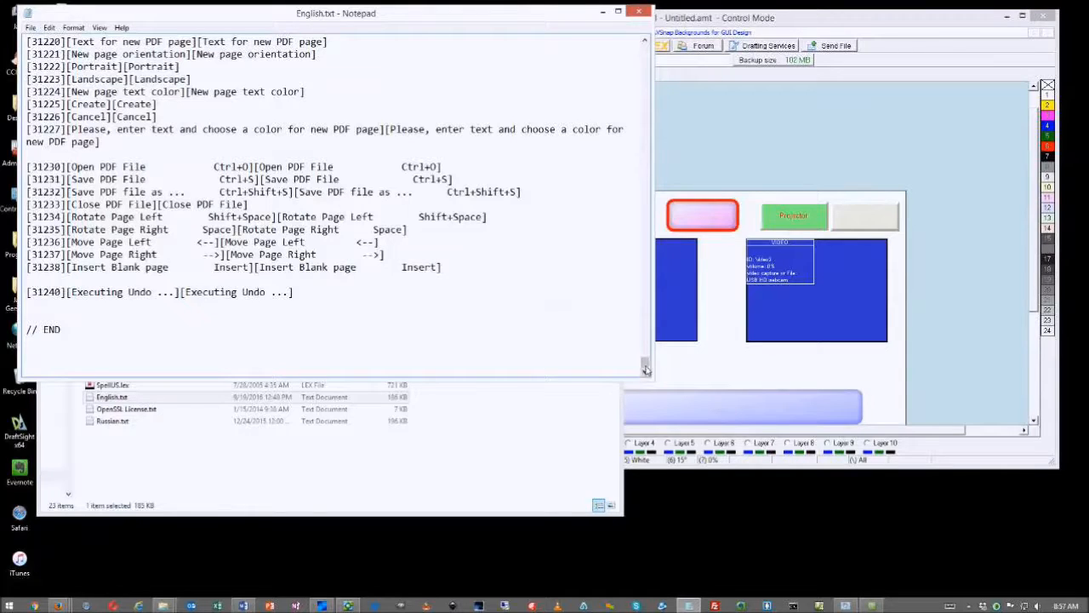
{"action": "left_click", "coordinate": [740, 142]}
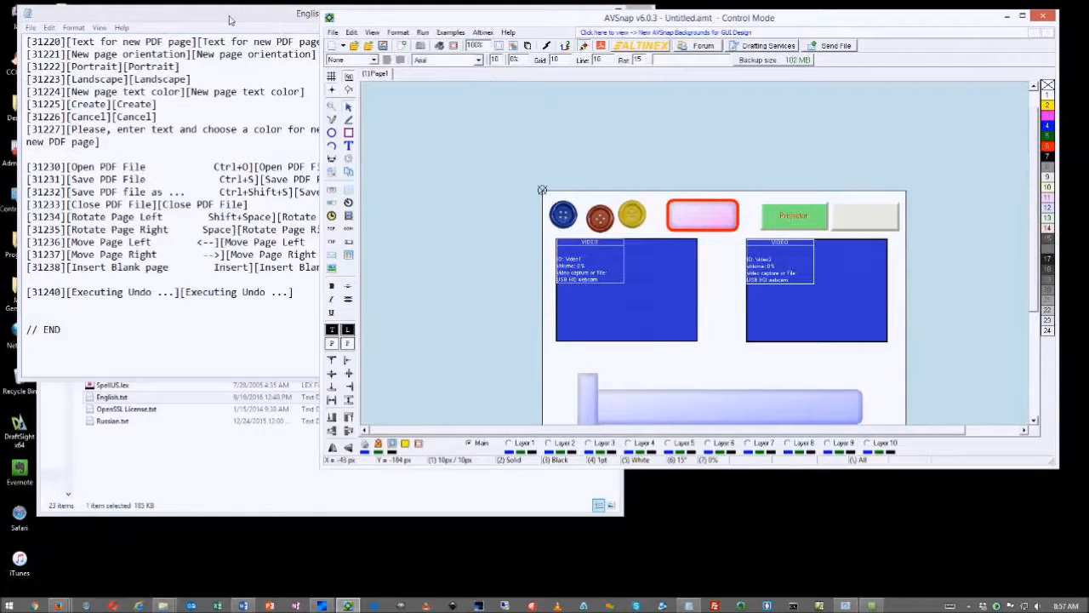
{"action": "left_click_drag", "start_coordinate": [230, 15], "coordinate": [444, 13]}
{"action": "left_click_drag", "start_coordinate": [515, 17], "coordinate": [624, 16]}
{"action": "left_click_drag", "start_coordinate": [280, 165], "coordinate": [307, 347]}
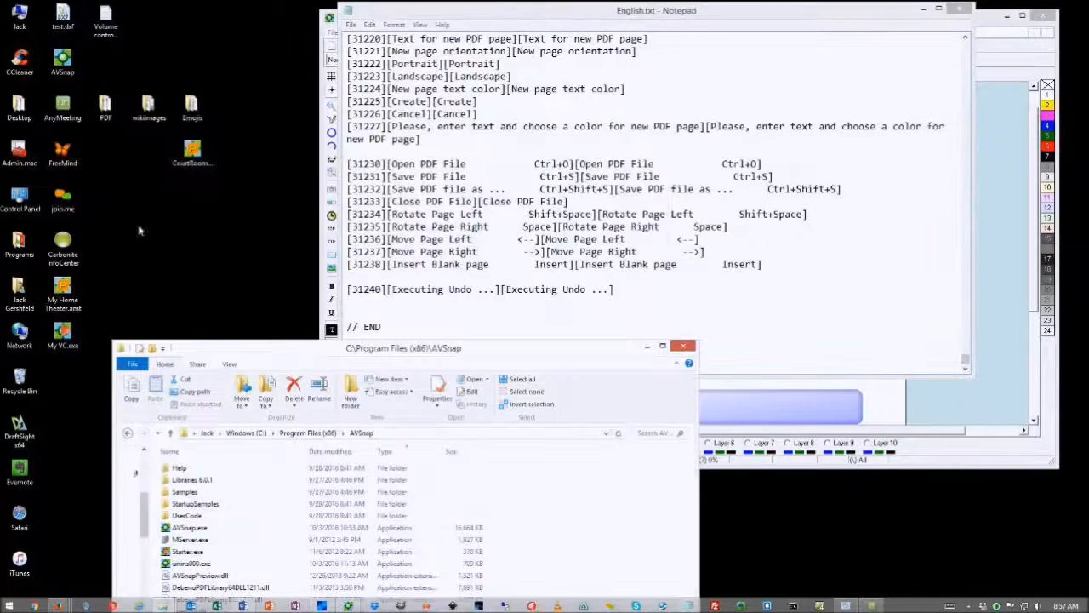
Run My VC.exe again, then close it and confirm Yes
{"action": "double_click", "coordinate": [63, 333]}
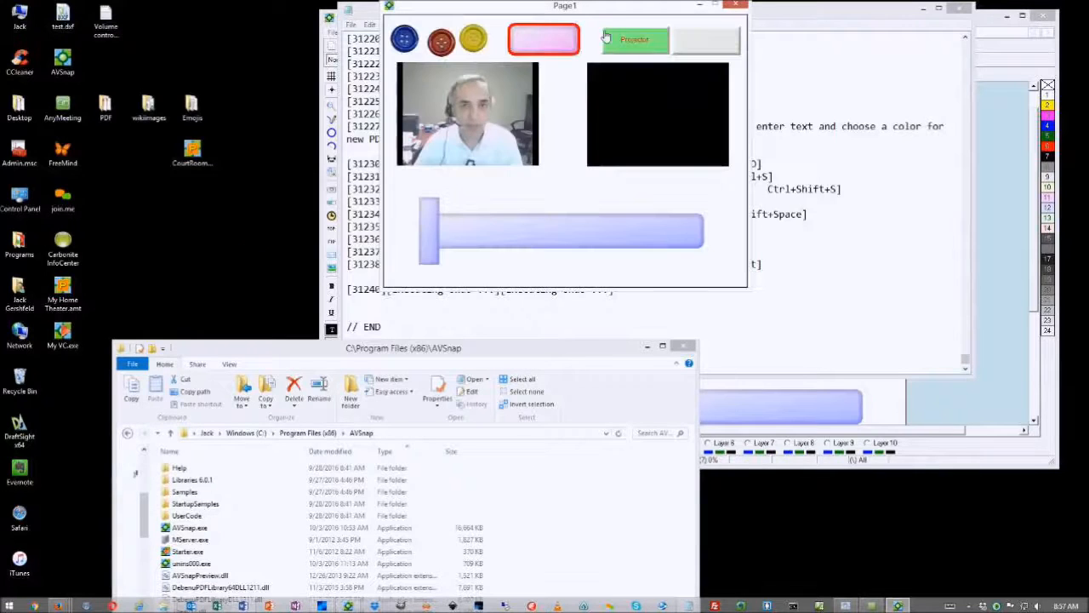
{"action": "left_click", "coordinate": [390, 66]}
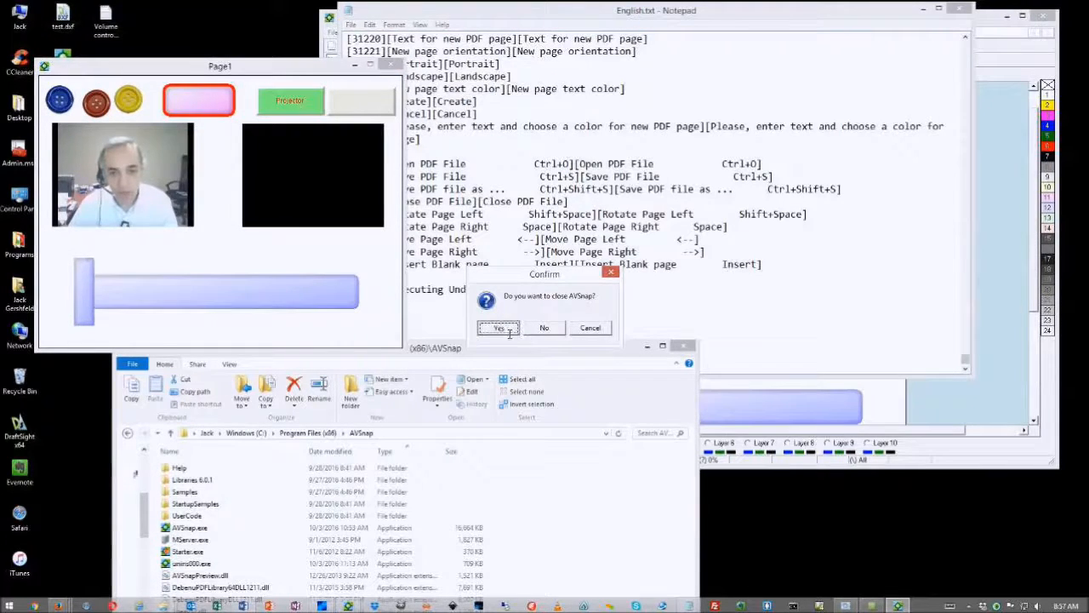
{"action": "left_click", "coordinate": [502, 328]}
Search English.txt for 'Uo you want to close' and 'AVS', neither found downward
{"action": "key", "text": "ctrl+f"}
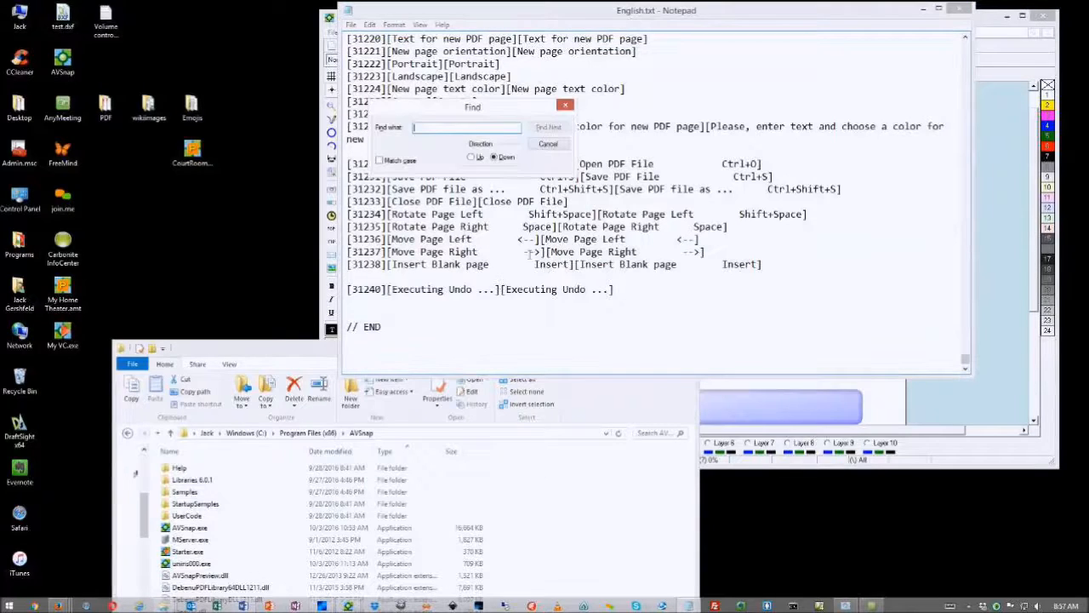
{"action": "type", "text": "U"}
{"action": "type", "text": "o you wan"}
{"action": "type", "text": "t to close"}
{"action": "left_click", "coordinate": [548, 128]}
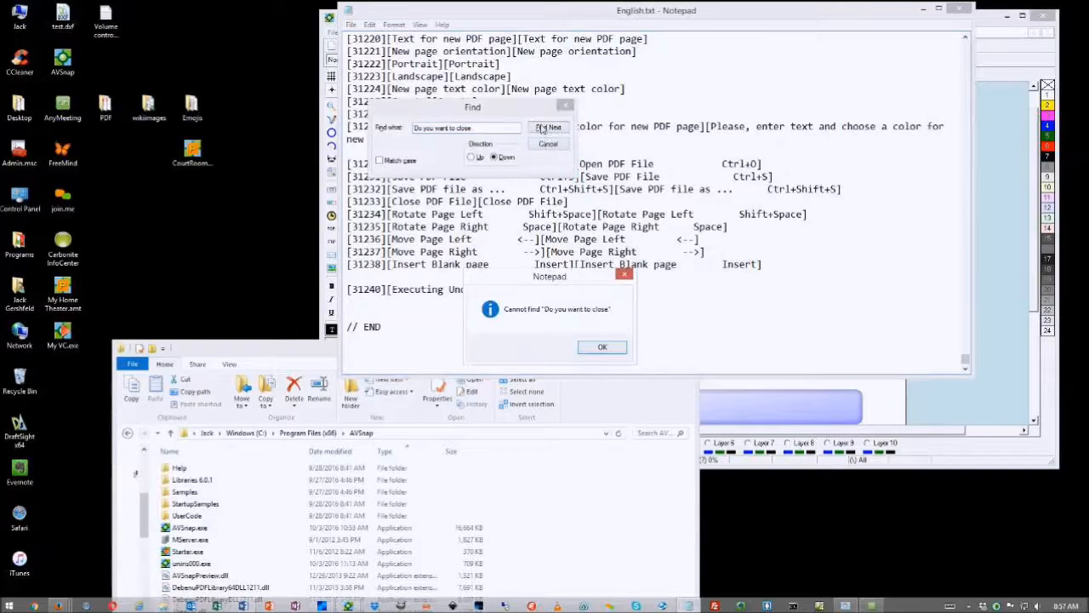
{"action": "left_click", "coordinate": [598, 347]}
{"action": "left_click_drag", "start_coordinate": [484, 133], "coordinate": [388, 129]}
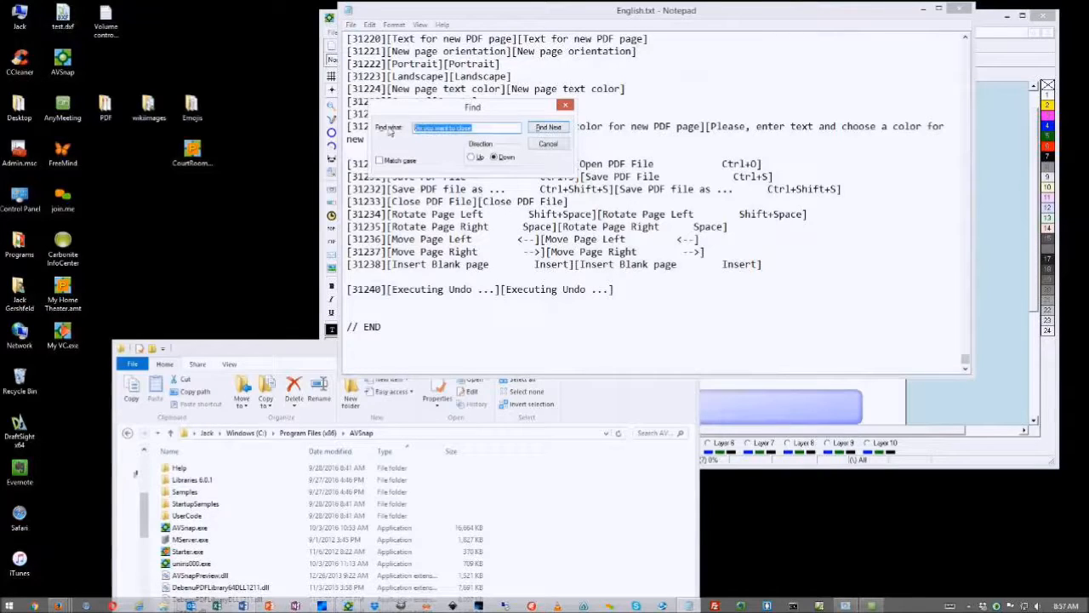
{"action": "type", "text": "AVSnap"}
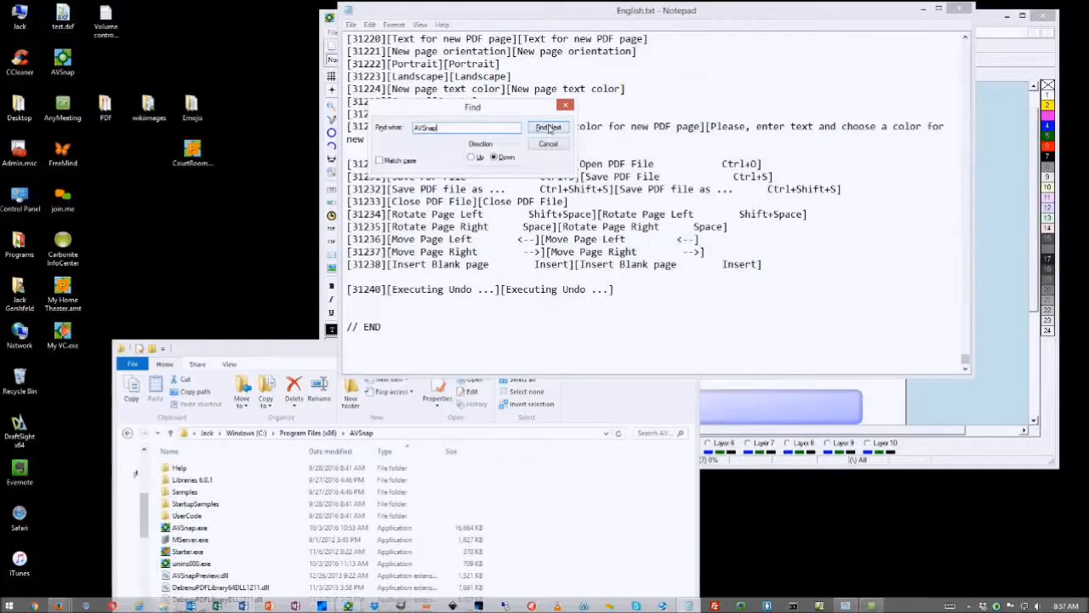
{"action": "left_click", "coordinate": [548, 127]}
{"action": "left_click", "coordinate": [591, 350]}
Search upward for 'Do you want to close' and select the [6800] prompt text
{"action": "left_click", "coordinate": [471, 158]}
{"action": "left_click", "coordinate": [445, 131]}
{"action": "double_click", "coordinate": [445, 132]}
{"action": "type", "text": "Do you want to close"}
{"action": "left_click", "coordinate": [549, 127]}
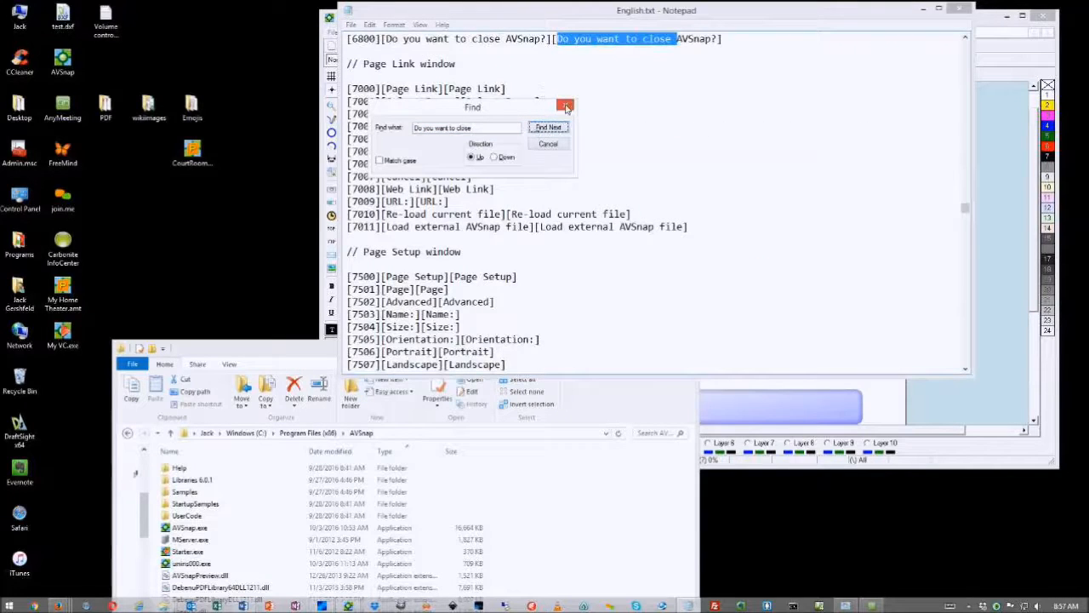
{"action": "left_click", "coordinate": [565, 105]}
{"action": "scroll", "coordinate": [962, 43], "scroll_direction": "up", "scroll_amount": 2}
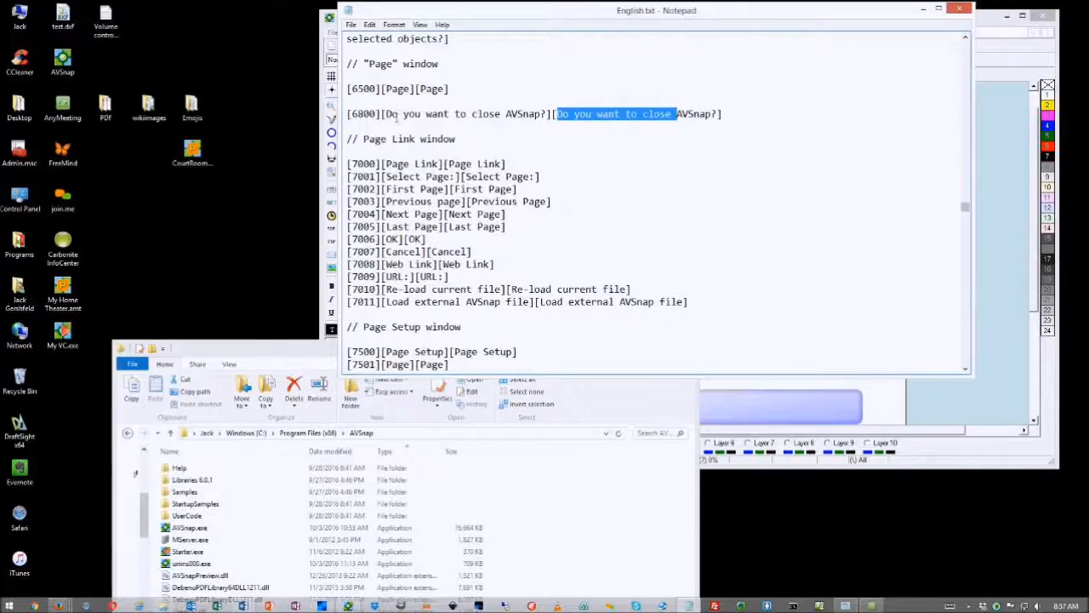
{"action": "left_click_drag", "start_coordinate": [506, 114], "coordinate": [539, 116]}
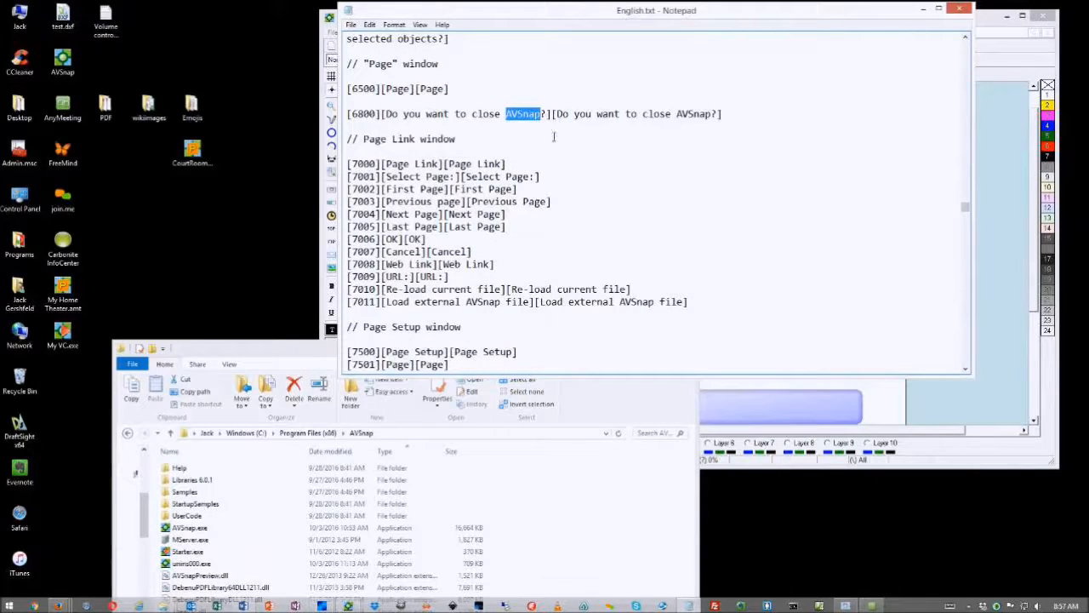
{"action": "left_click_drag", "start_coordinate": [382, 115], "coordinate": [724, 114]}
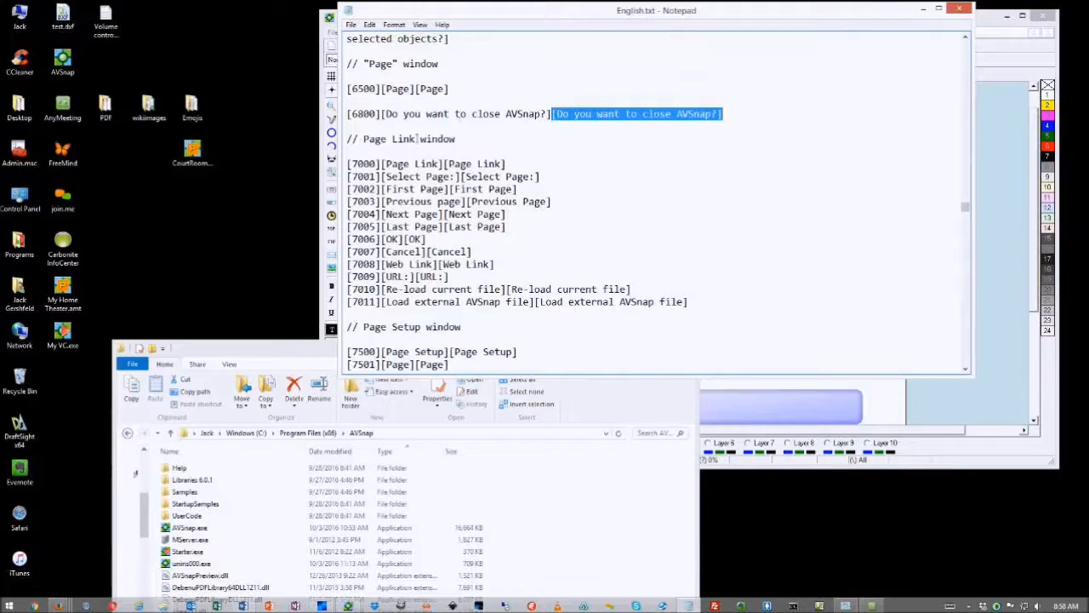
Replace the second 'AVSnap' on line [6800] with 'My Program'
{"action": "left_click", "coordinate": [723, 114]}
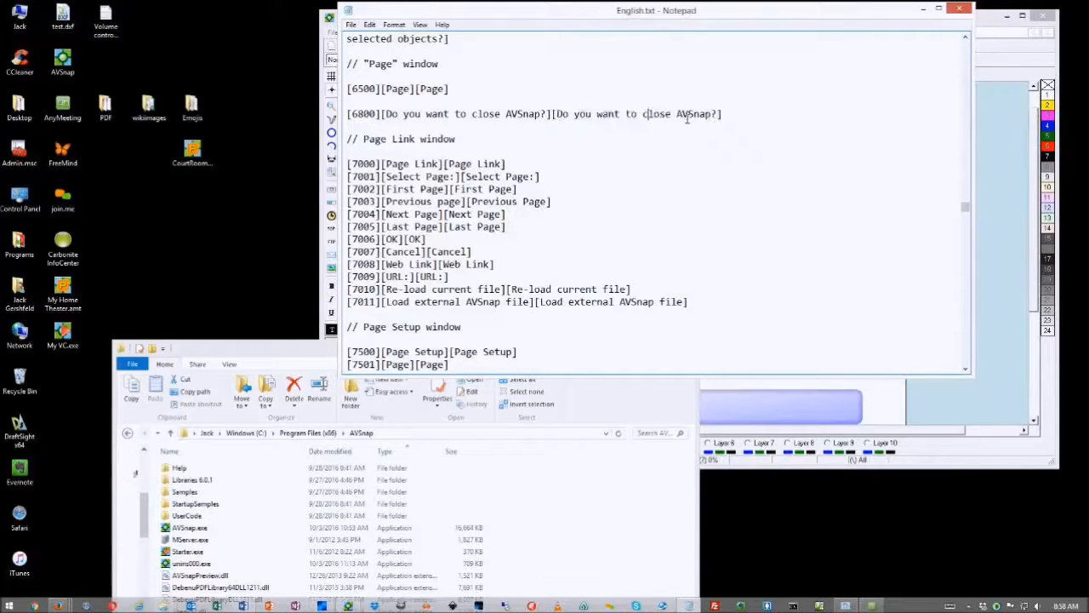
{"action": "left_click_drag", "start_coordinate": [678, 114], "coordinate": [713, 116]}
{"action": "type", "text": "My Program"}
{"action": "left_click", "coordinate": [639, 164]}
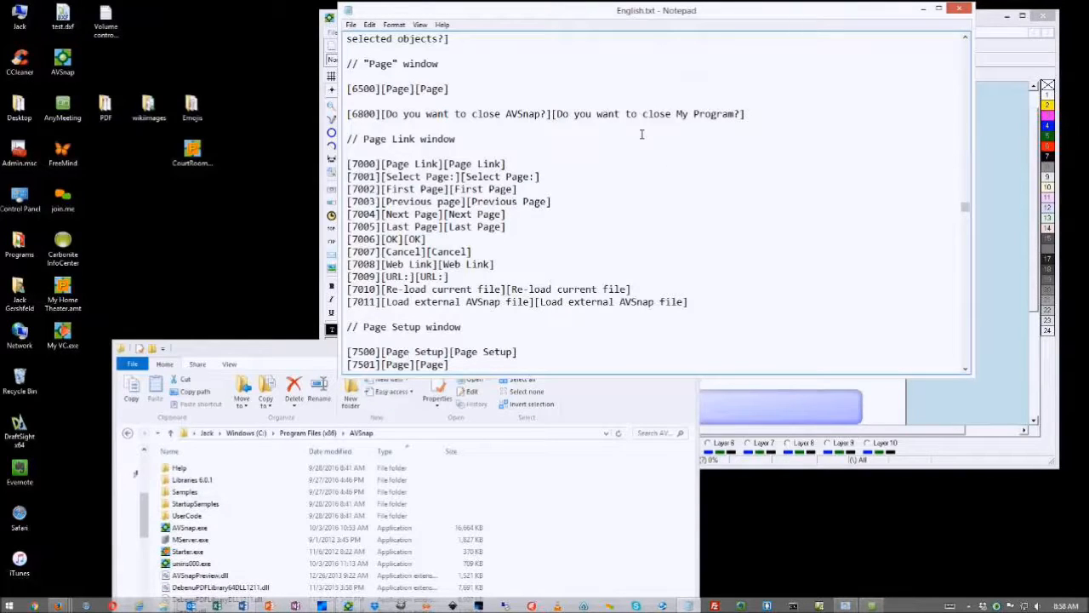
Try saving over English.txt and dismiss the Access is denied message
{"action": "key", "text": "ctrl+s"}
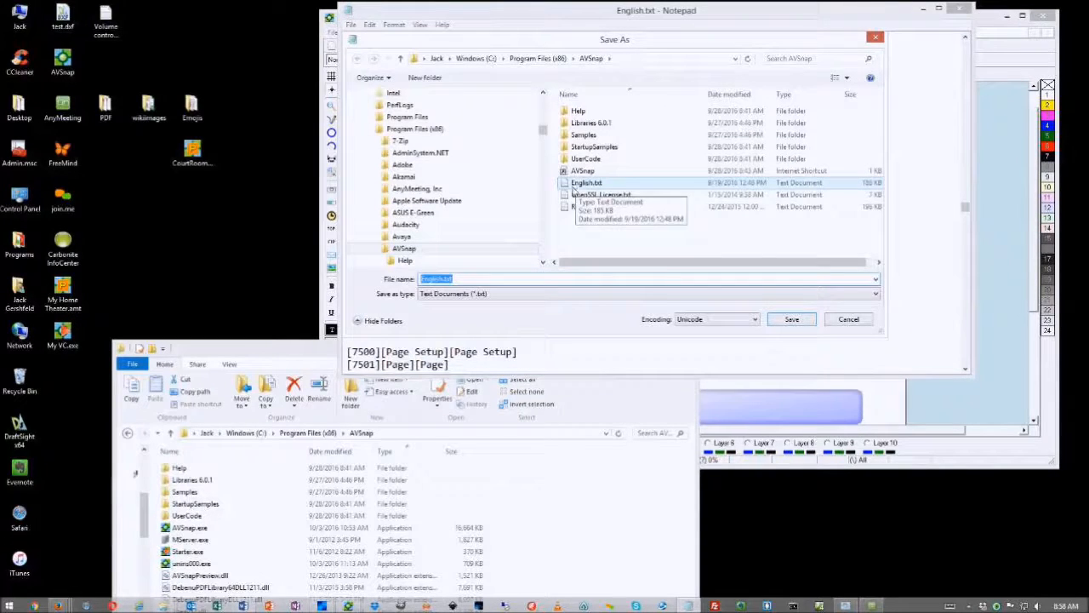
{"action": "left_click", "coordinate": [783, 320]}
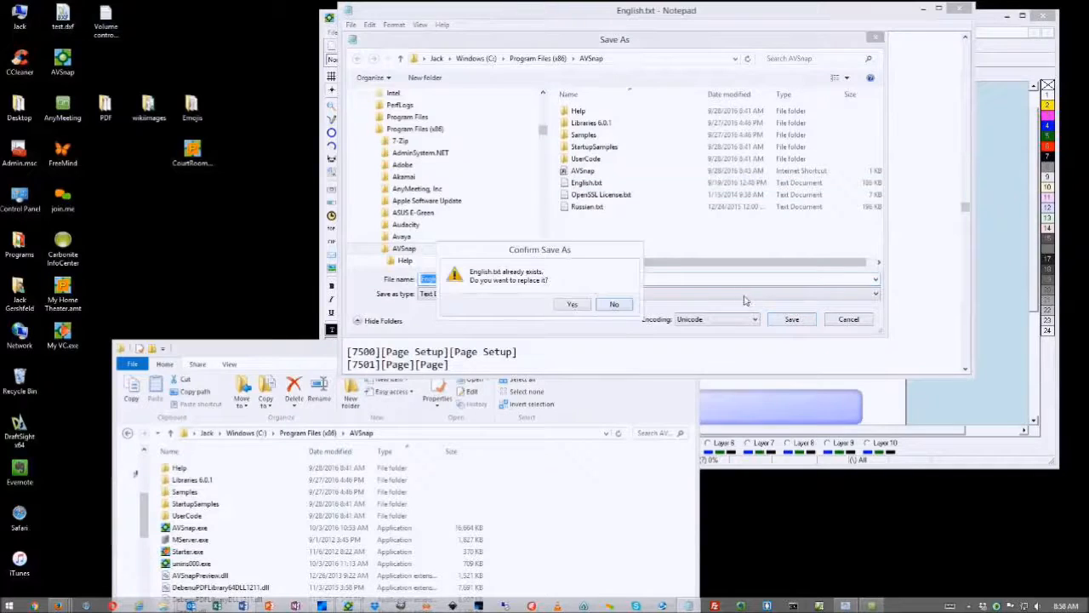
{"action": "left_click", "coordinate": [572, 304]}
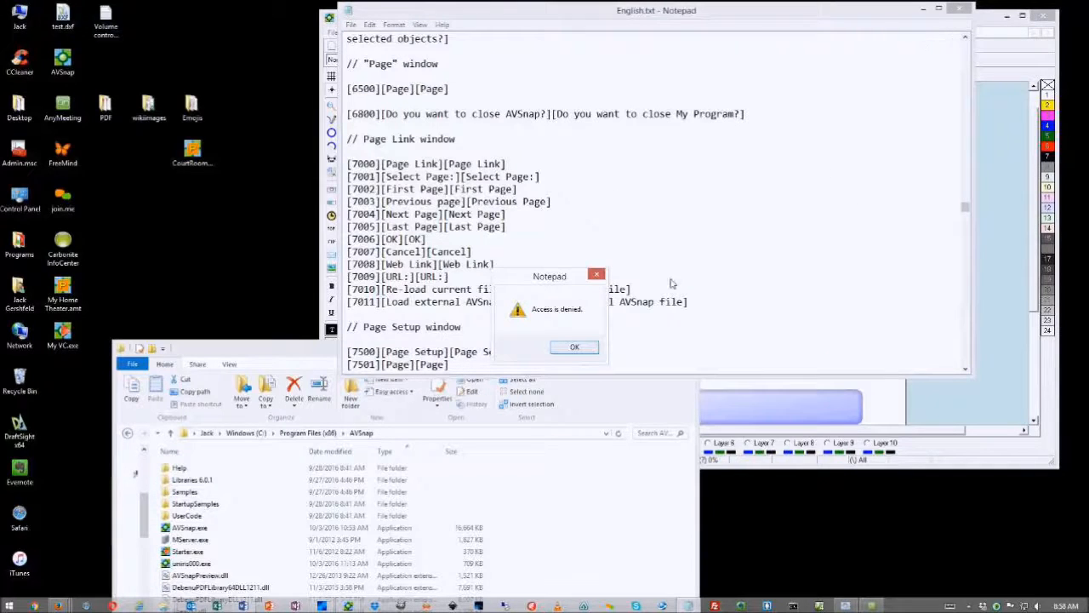
{"action": "left_click", "coordinate": [575, 347]}
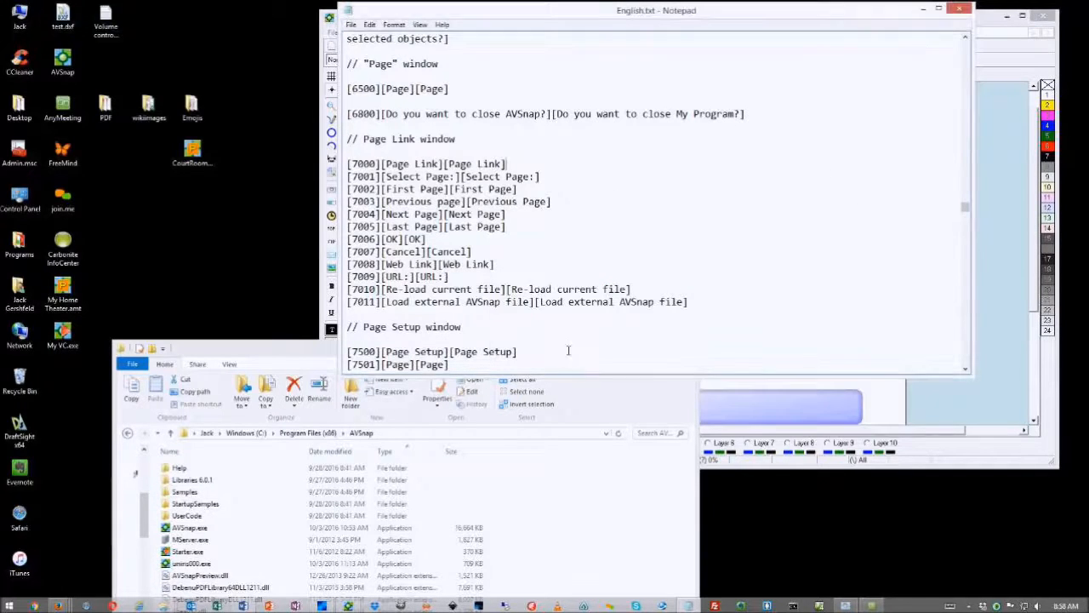
{"action": "left_click", "coordinate": [289, 349]}
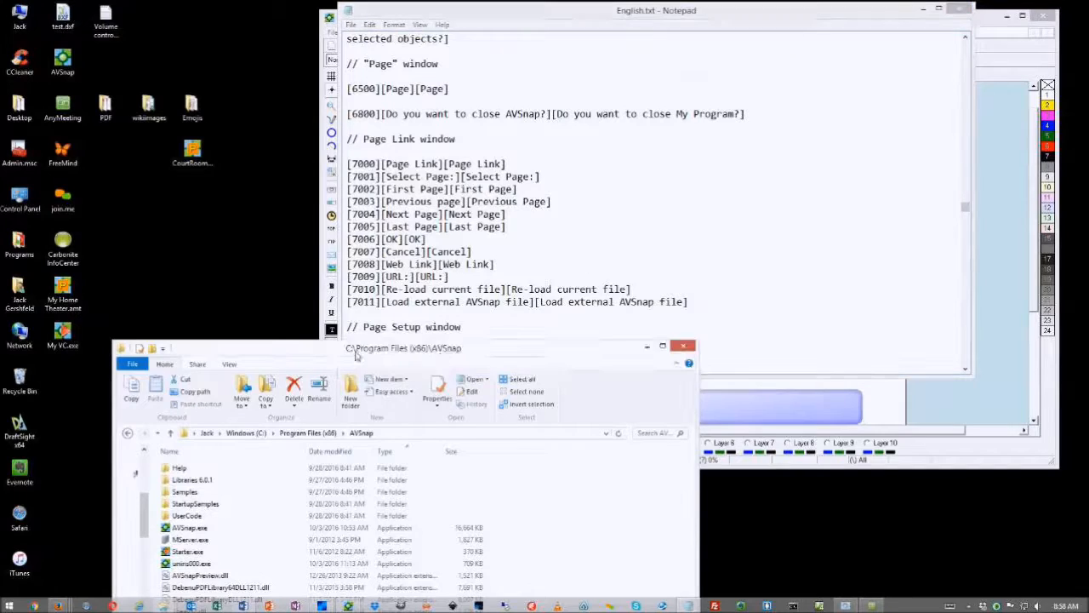
Close the folder window, close Notepad with Don't Save, and maximize AVSnap
{"action": "left_click", "coordinate": [682, 348]}
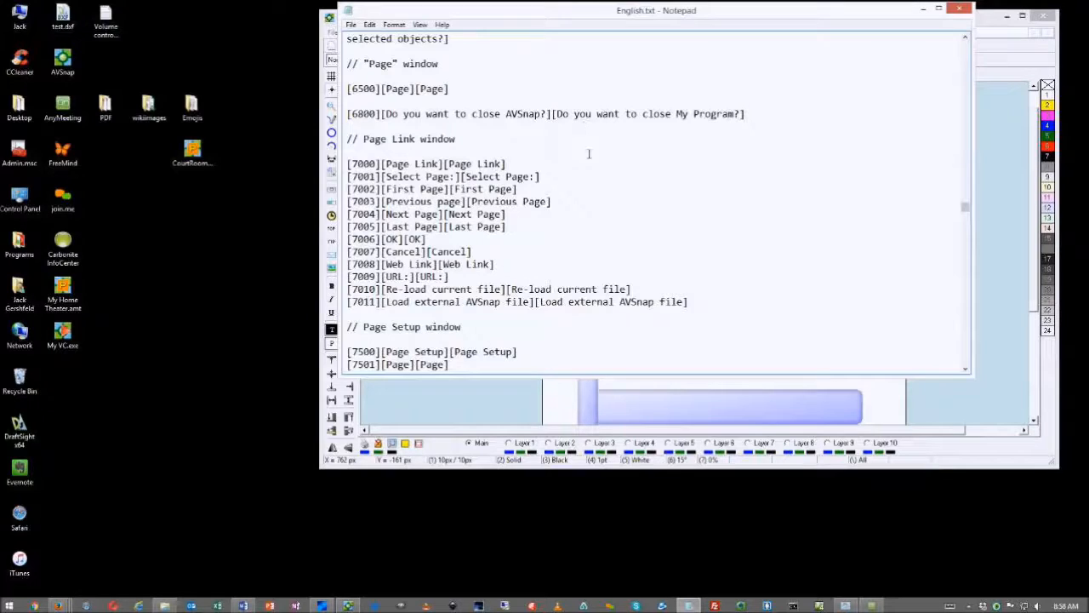
{"action": "left_click", "coordinate": [959, 8]}
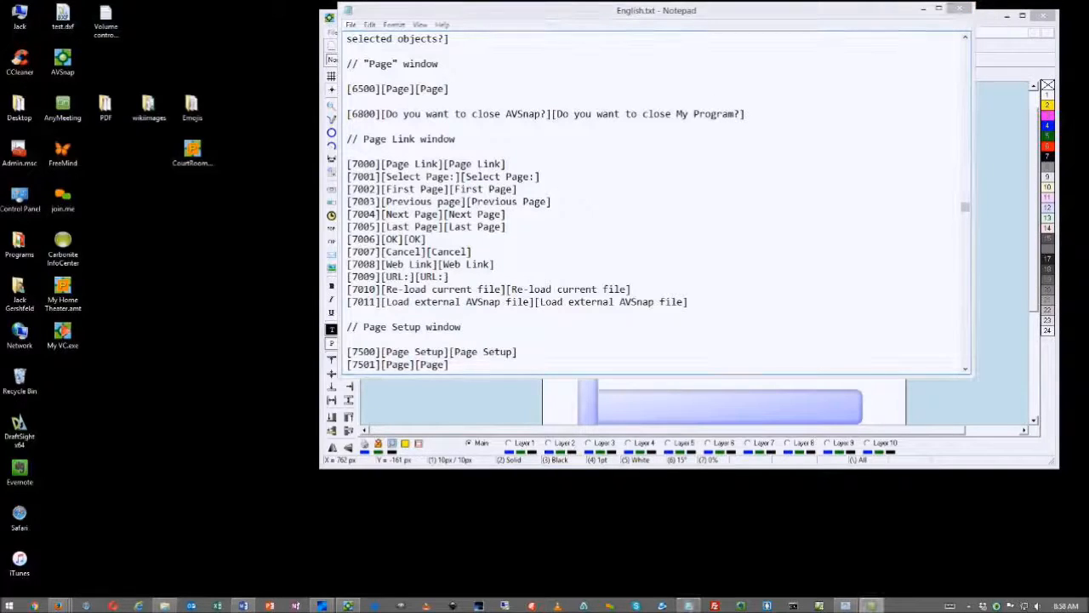
{"action": "left_click", "coordinate": [959, 9]}
{"action": "left_click", "coordinate": [557, 313]}
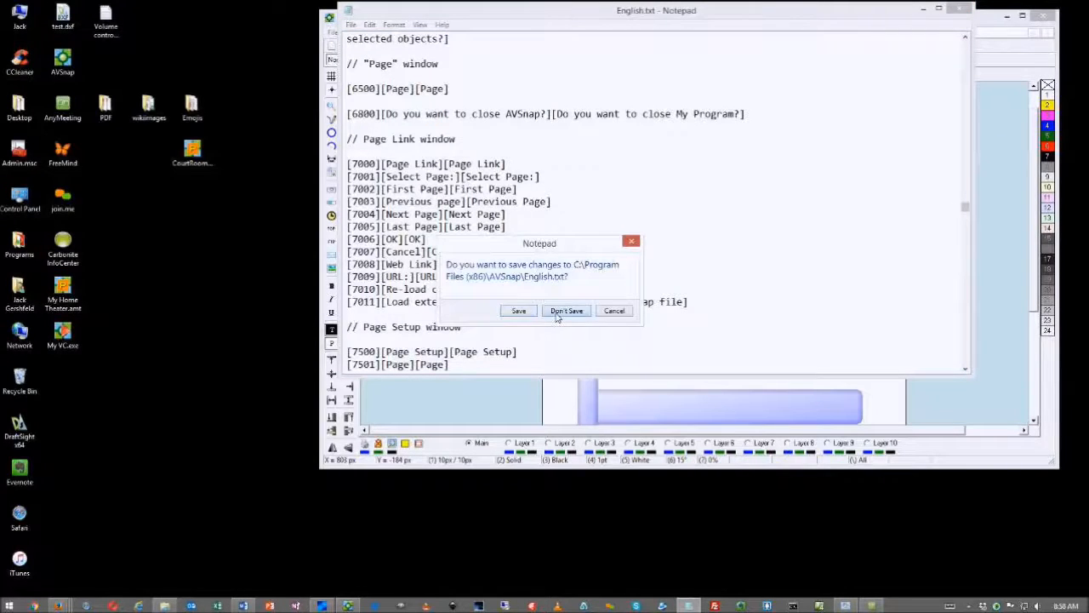
{"action": "left_click", "coordinate": [1022, 16]}
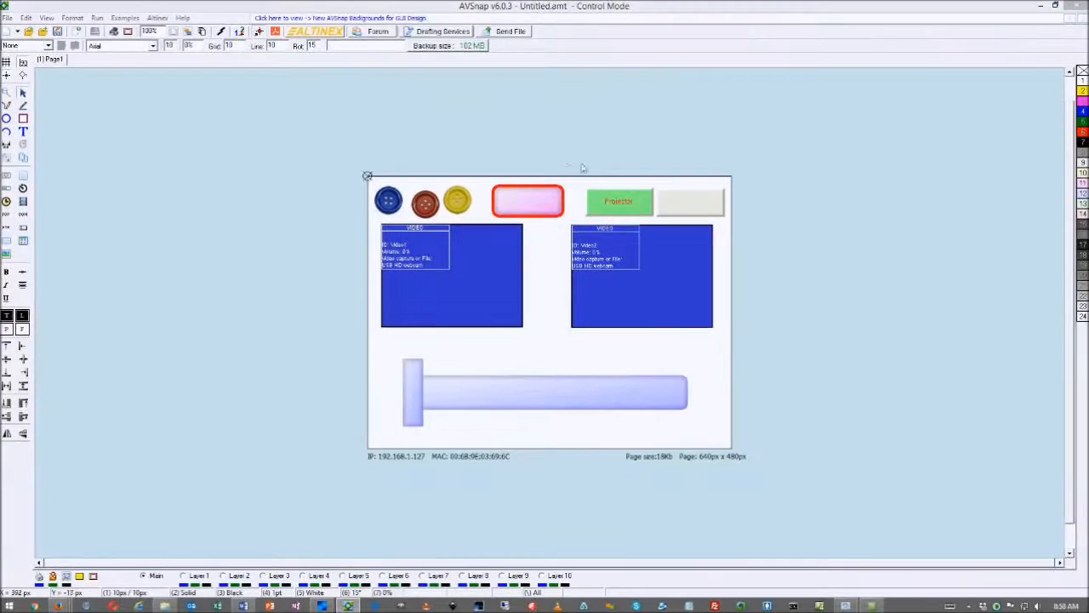